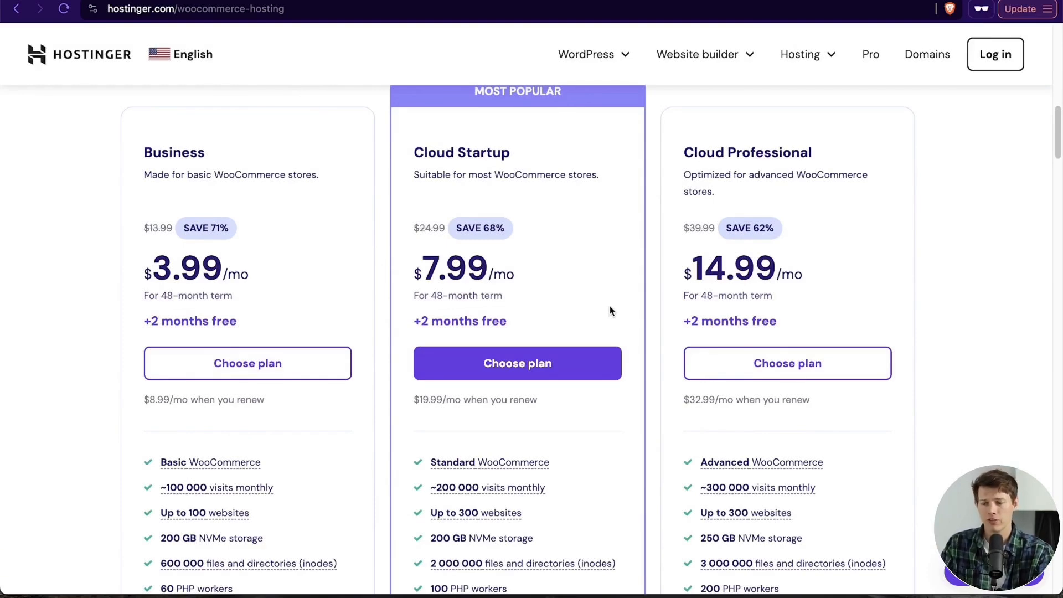
Step: Compare the WooCommerce hosting plans and choose the Business plan
scroll(610, 305, down, 2)
mouse_move(198, 450)
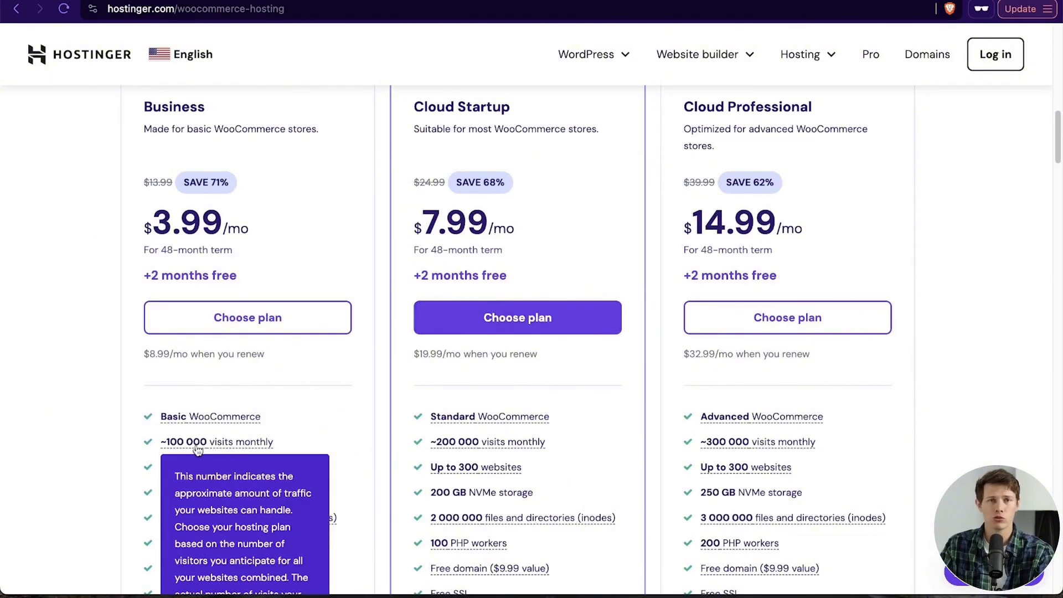
scroll(85, 239, up, 2)
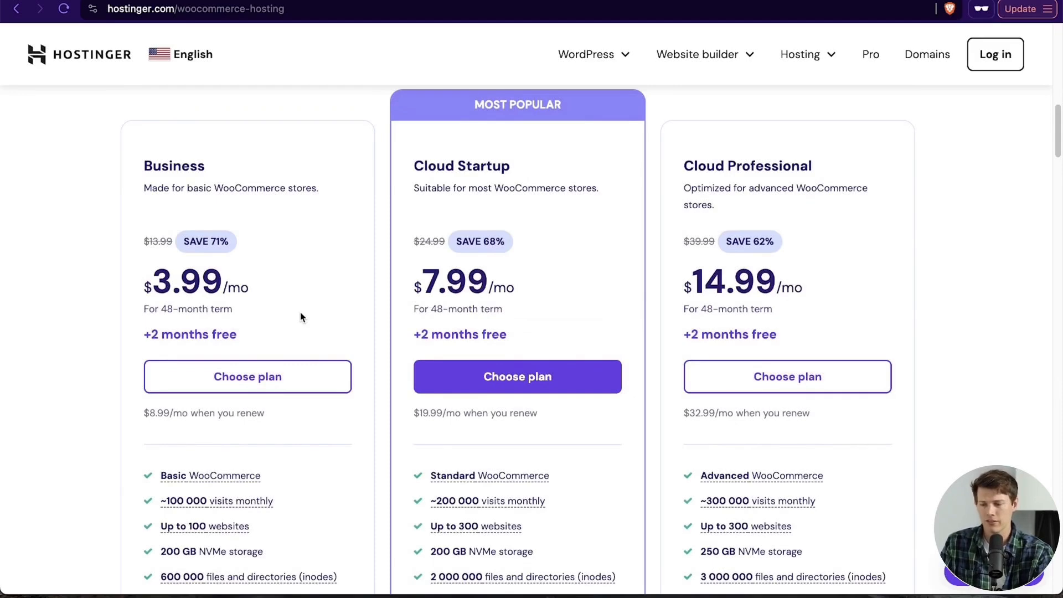
click(222, 390)
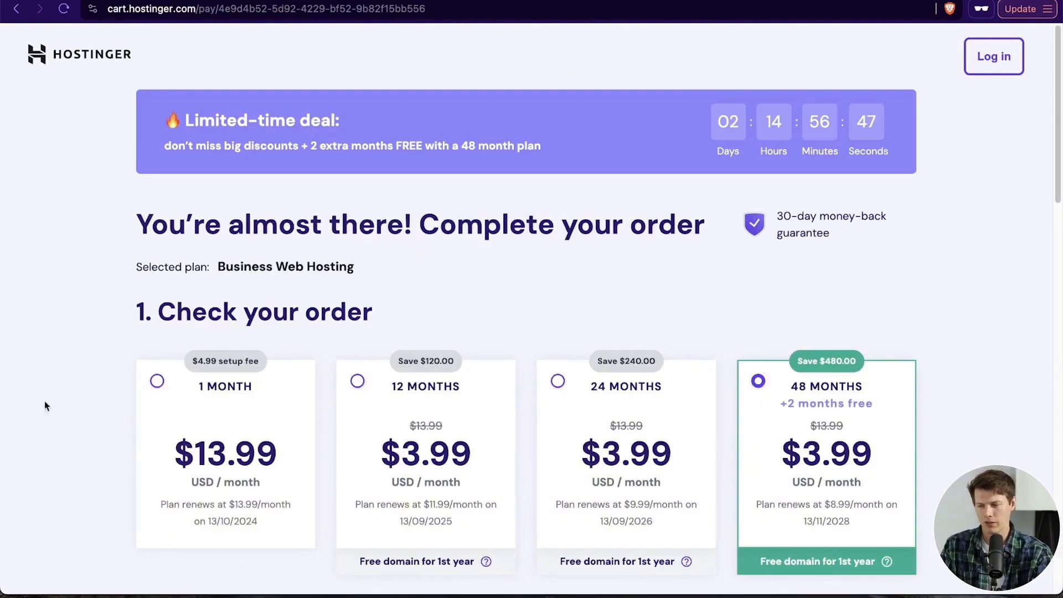
Step: Apply the coupon code SANTREL to the 48-month Business Web Hosting order
scroll(81, 435, down, 2)
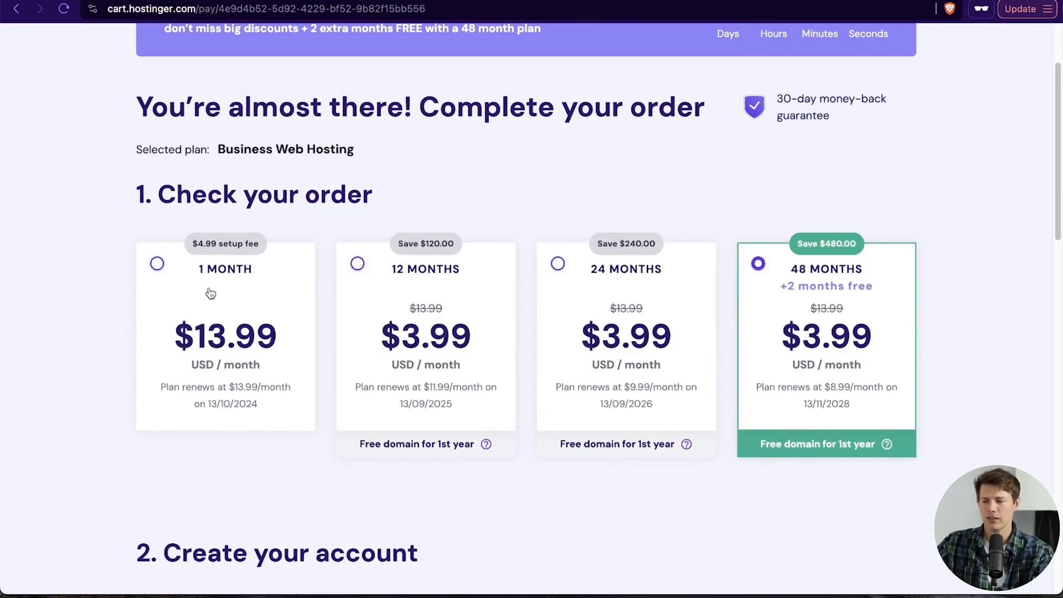
scroll(930, 384, down, 7)
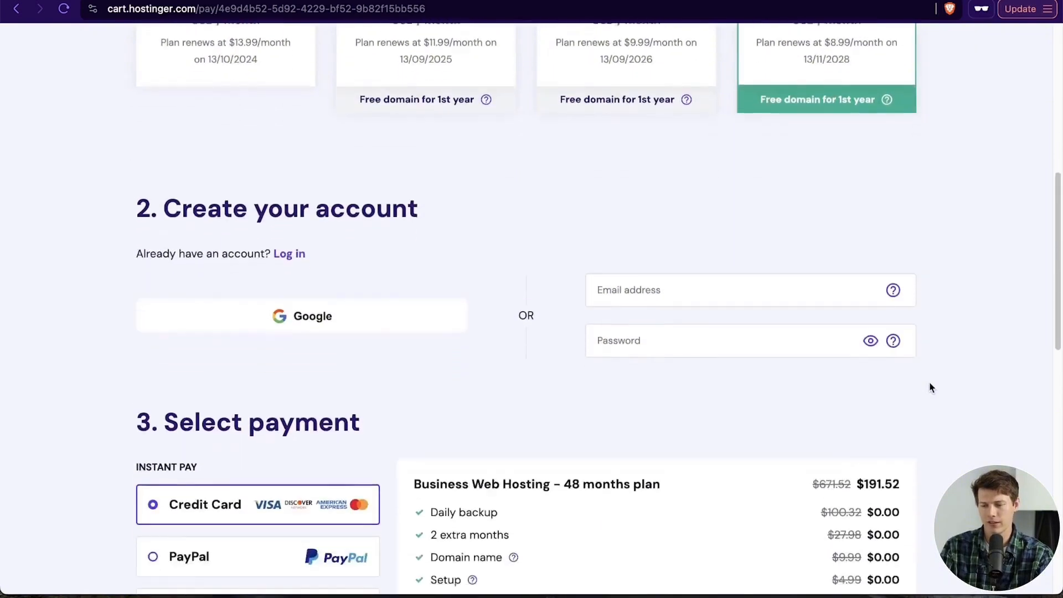
scroll(929, 387, down, 1)
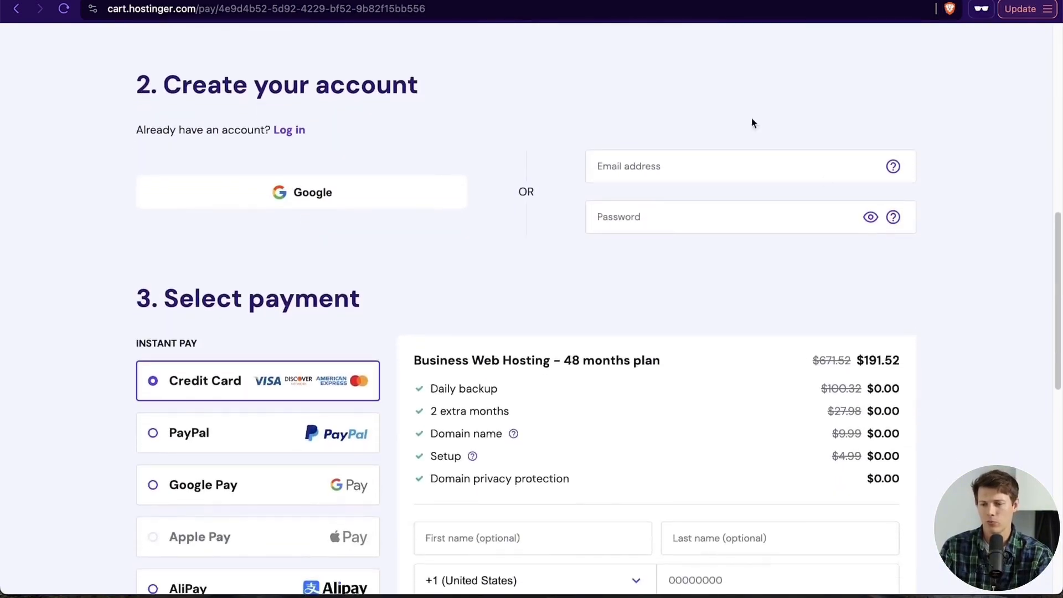
click(718, 165)
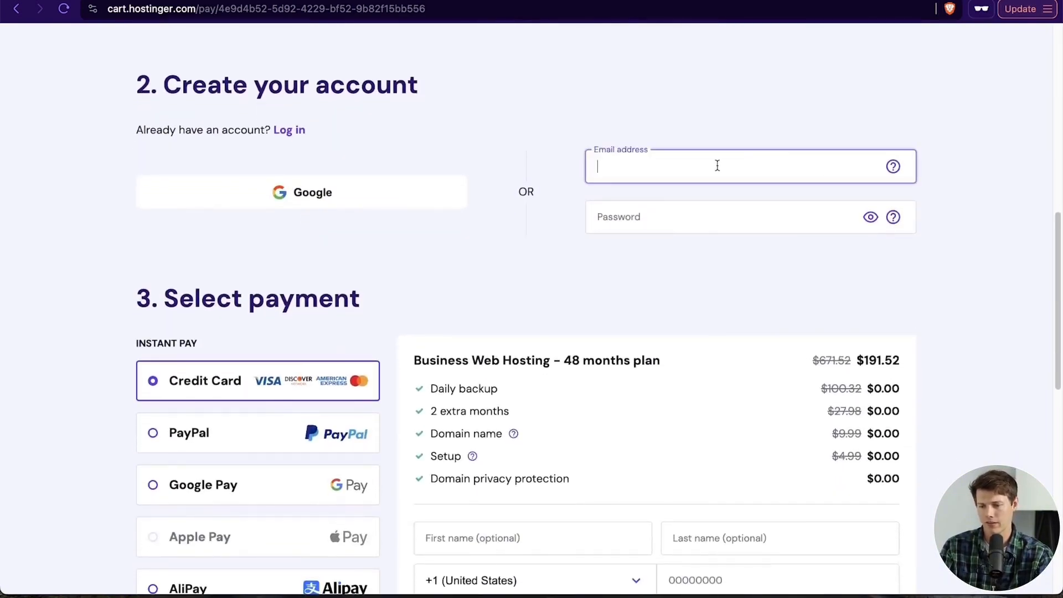
scroll(612, 242, down, 11)
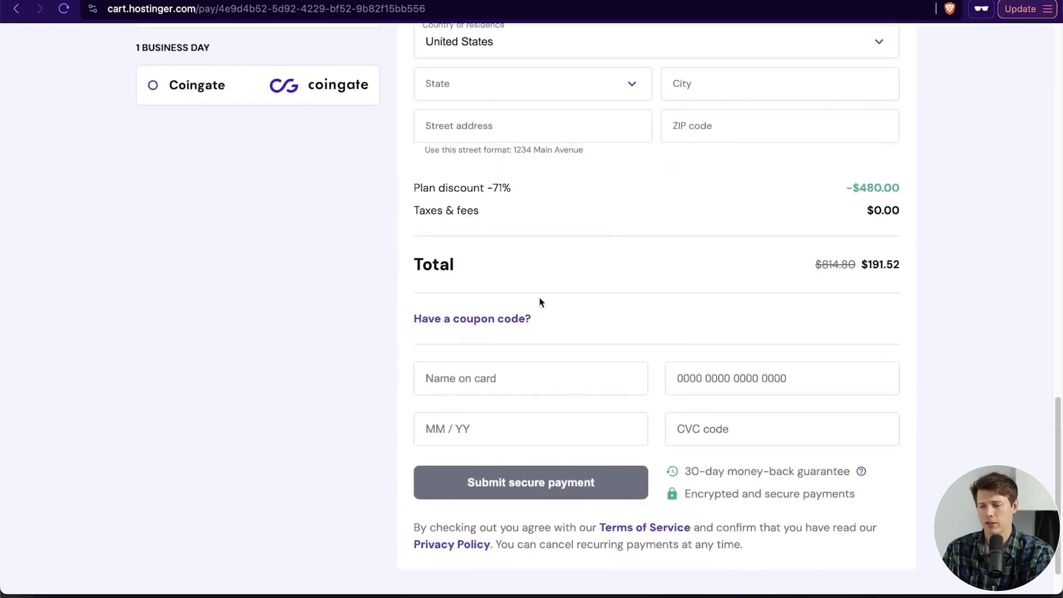
click(487, 321)
click(497, 357)
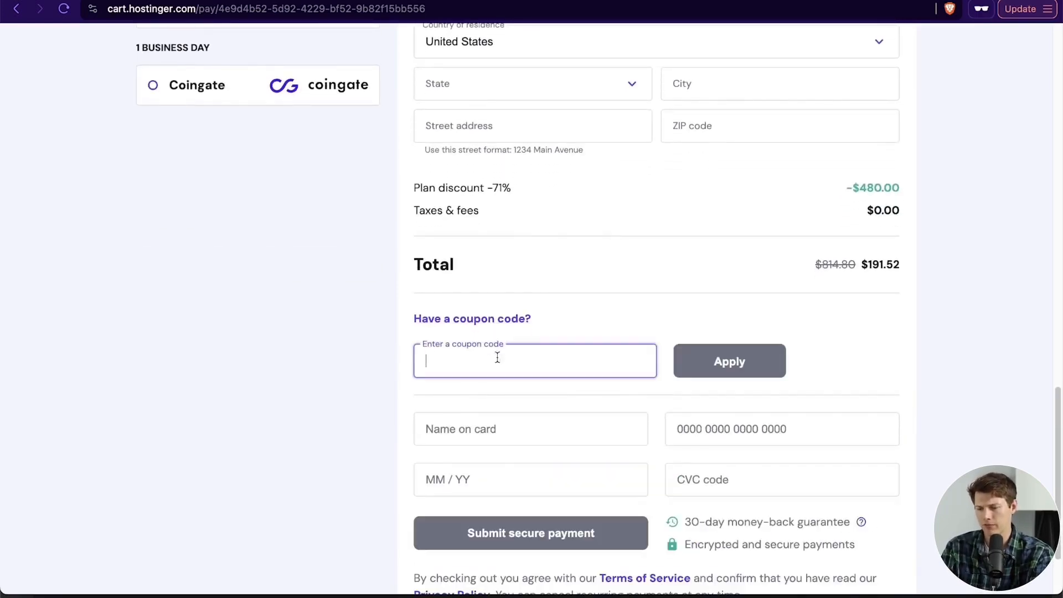
text(SANTREL)
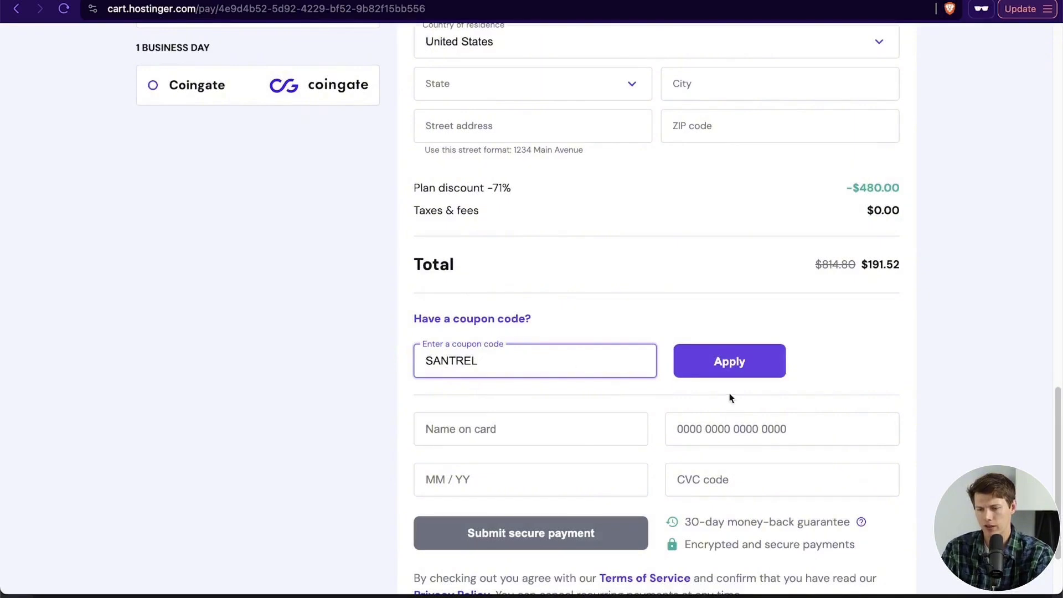
click(730, 370)
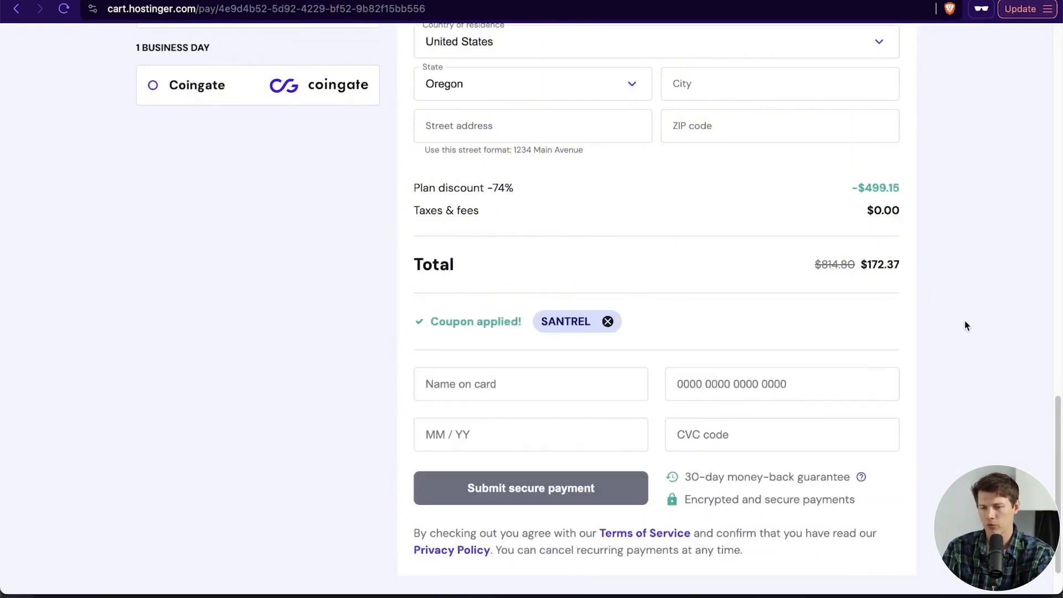
Step: Review the order summary, payment methods, billing fields and card details section of the checkout page
scroll(964, 322, up, 3)
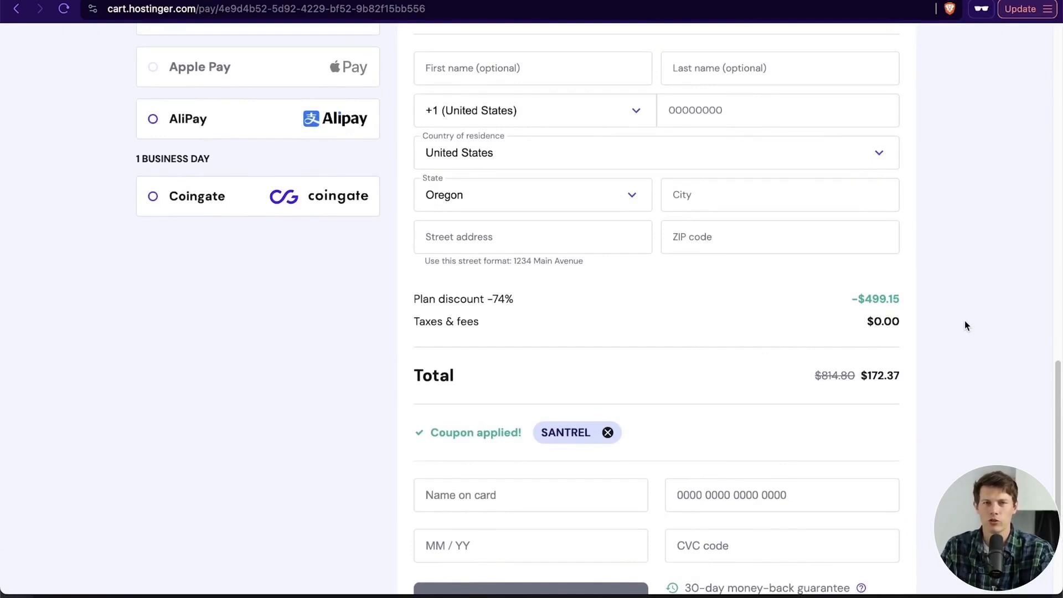
scroll(964, 322, up, 4)
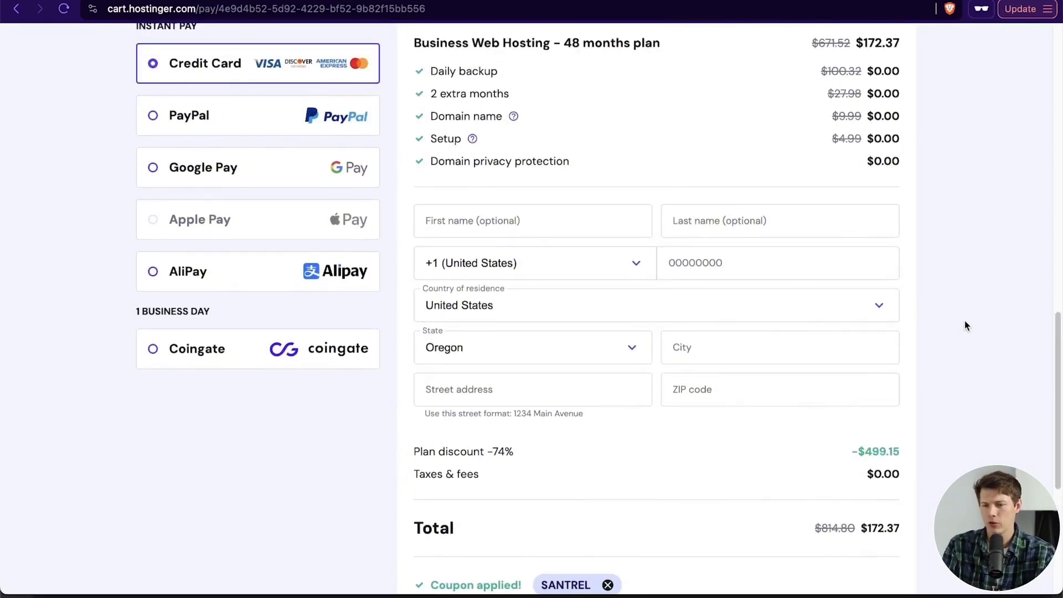
scroll(965, 324, up, 2)
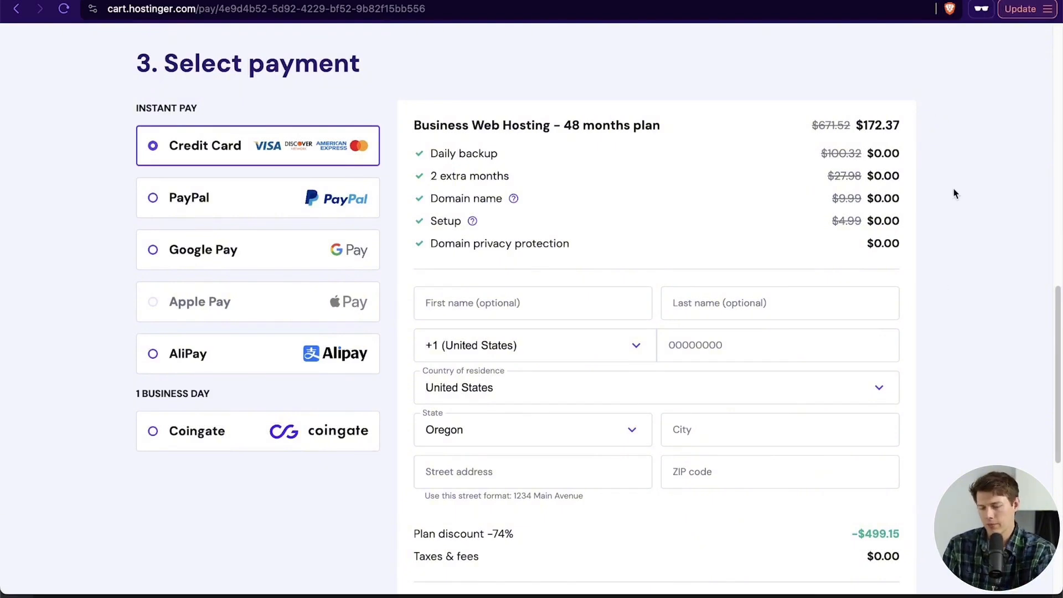
scroll(953, 190, down, 7)
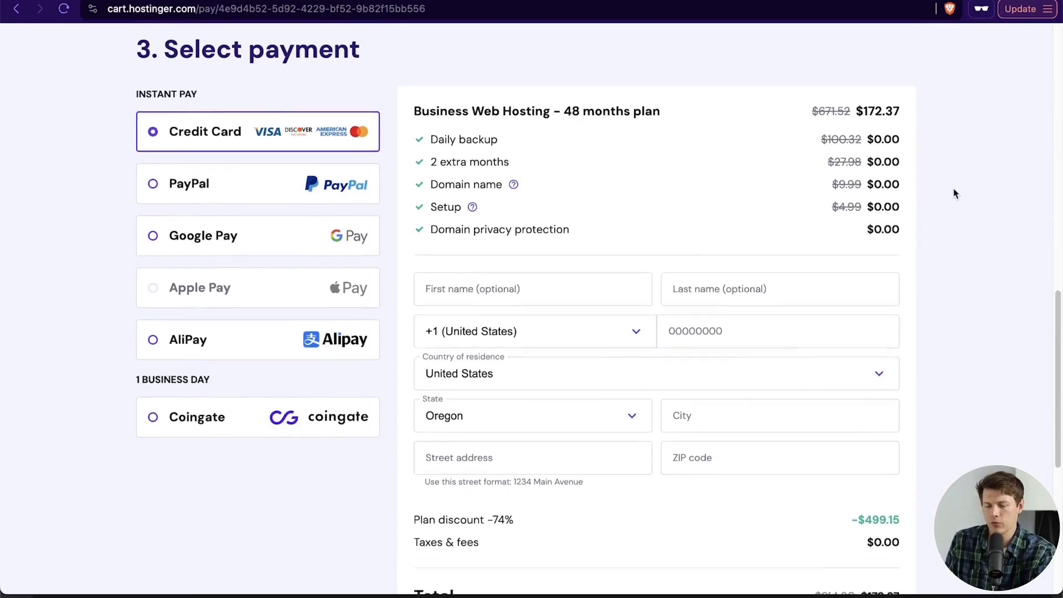
scroll(955, 284, up, 5)
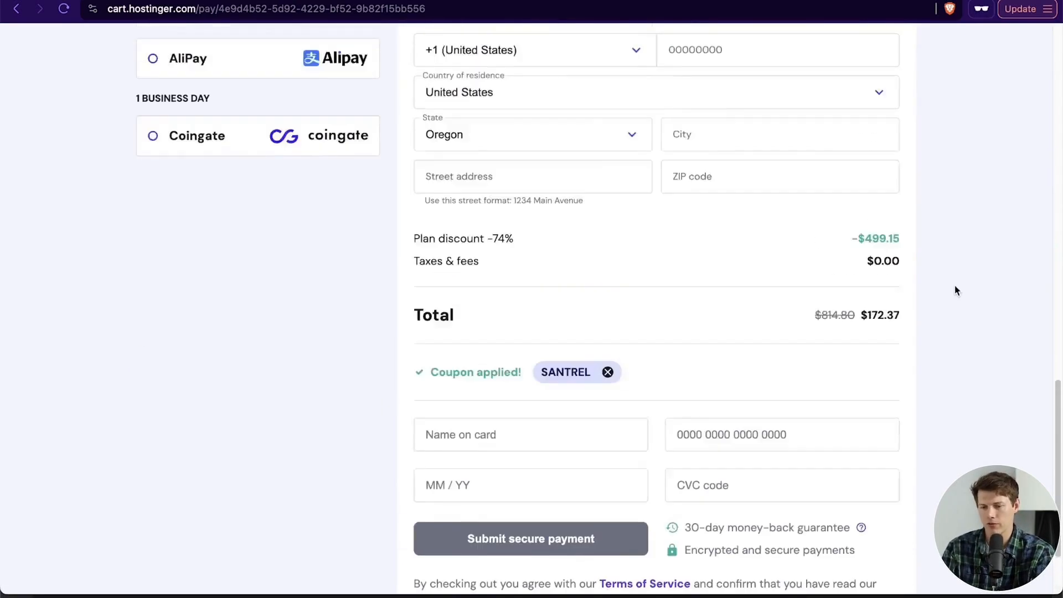
scroll(954, 287, up, 1)
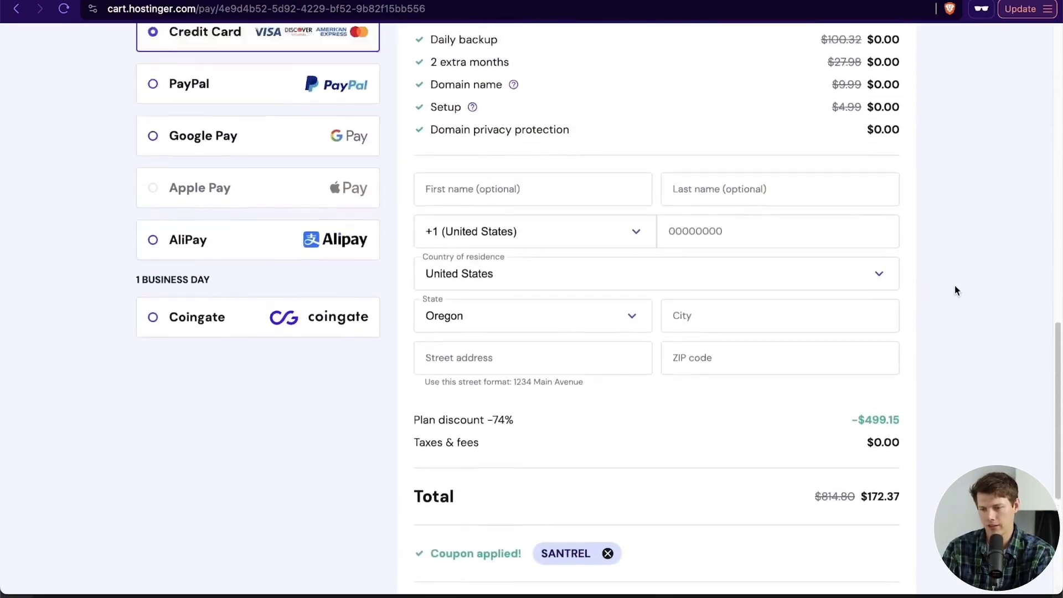
scroll(955, 286, down, 3)
scroll(955, 285, down, 3)
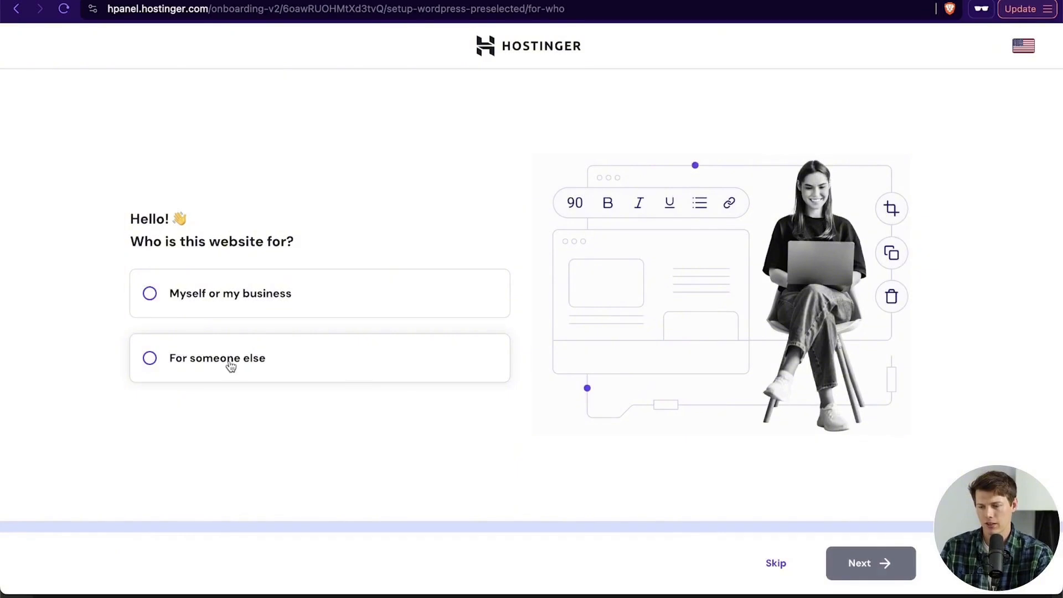
Step: Set the website as being for myself or my business and choose to create a new website
click(222, 311)
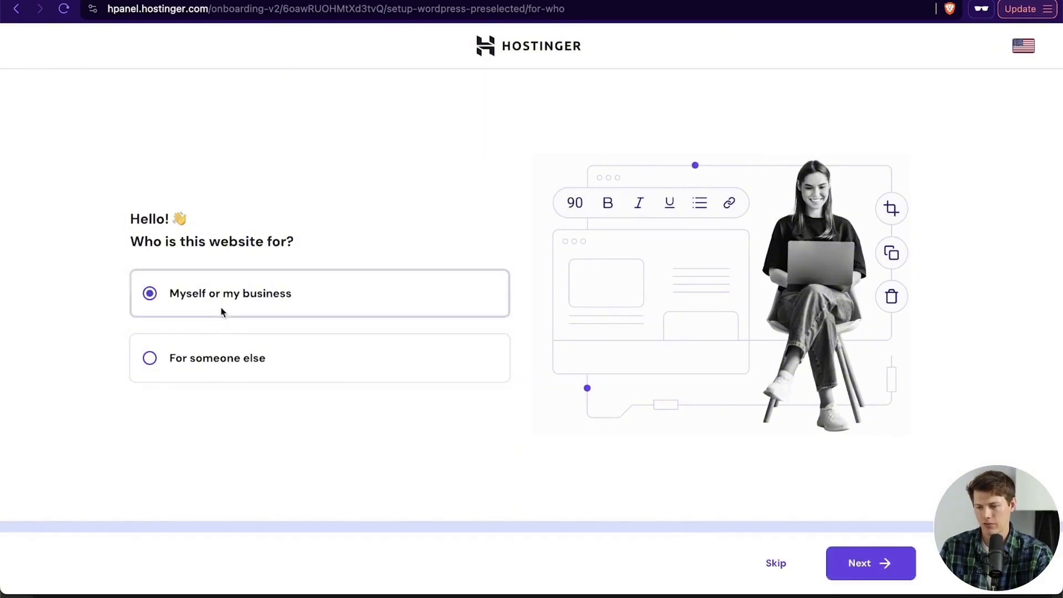
click(883, 575)
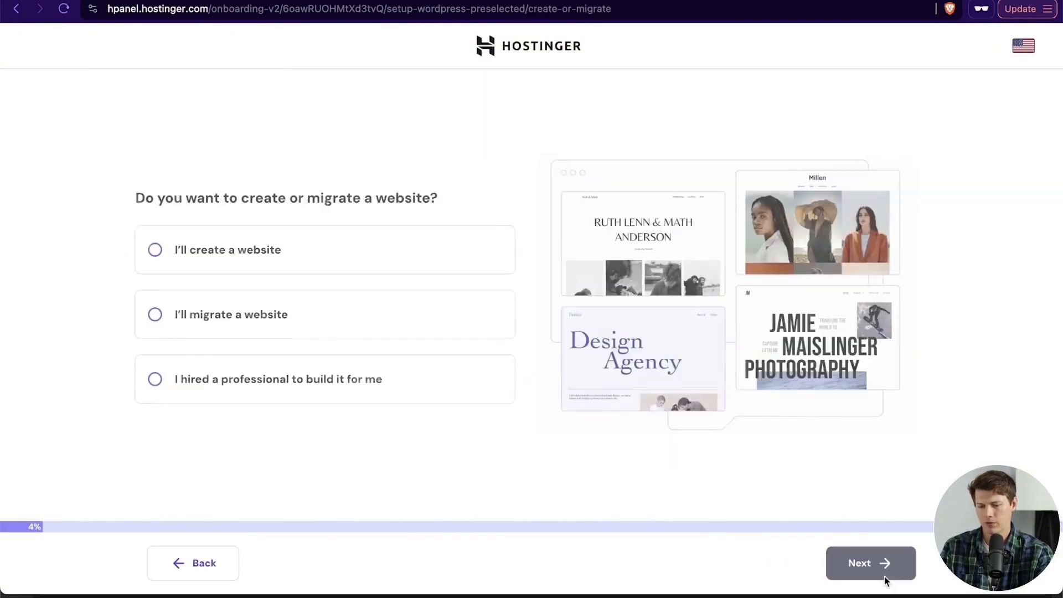
click(254, 254)
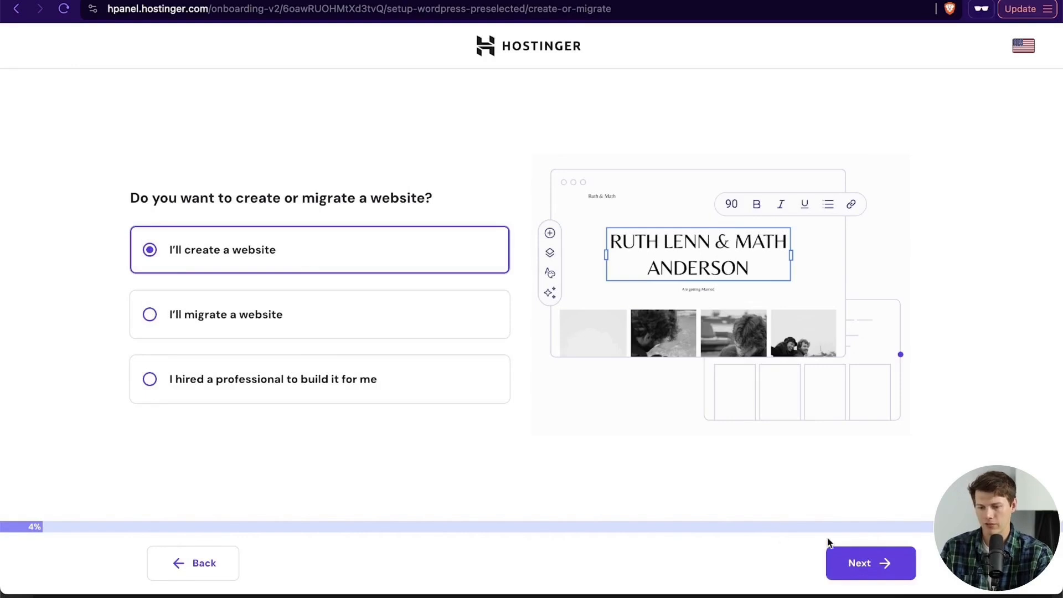
click(860, 563)
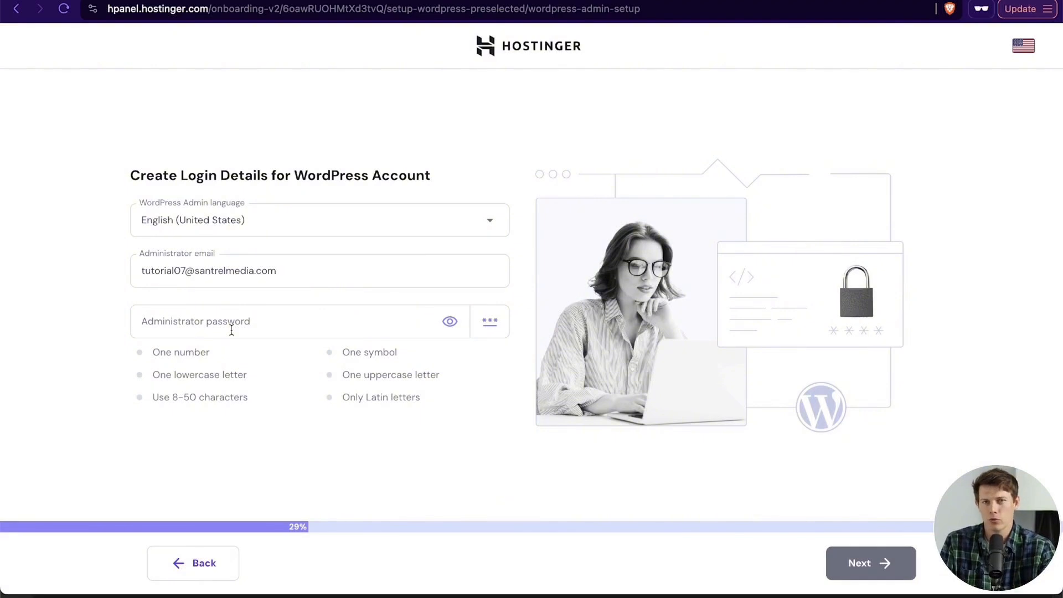
Step: Enter the administrator password for the WordPress account and continue to the website type question
key(super+v)
click(885, 564)
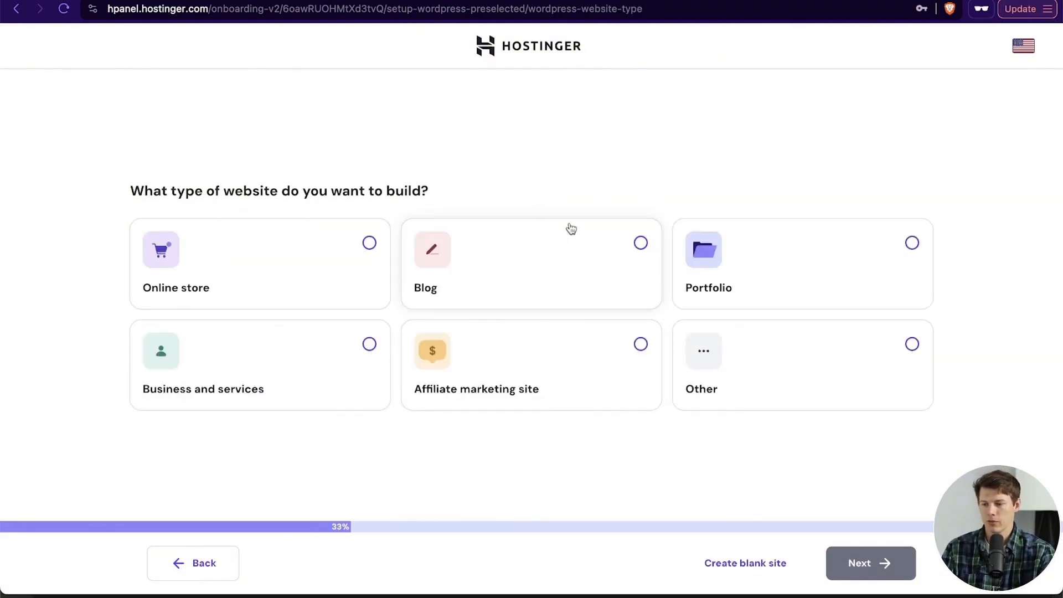
Step: Choose Online store as the website type and start from a blank site instead of a pre-built design
click(287, 247)
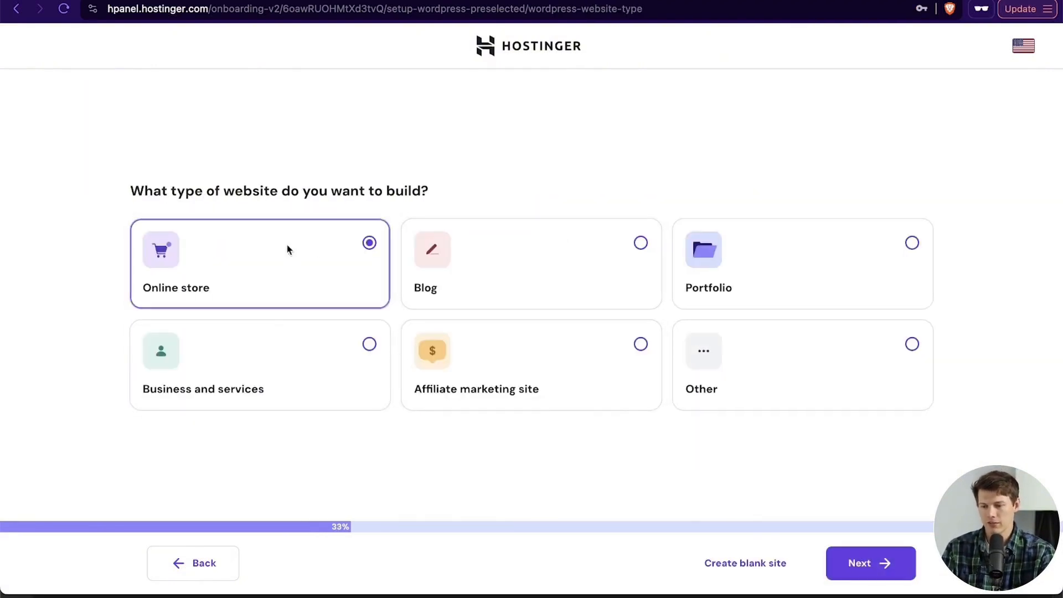
click(874, 571)
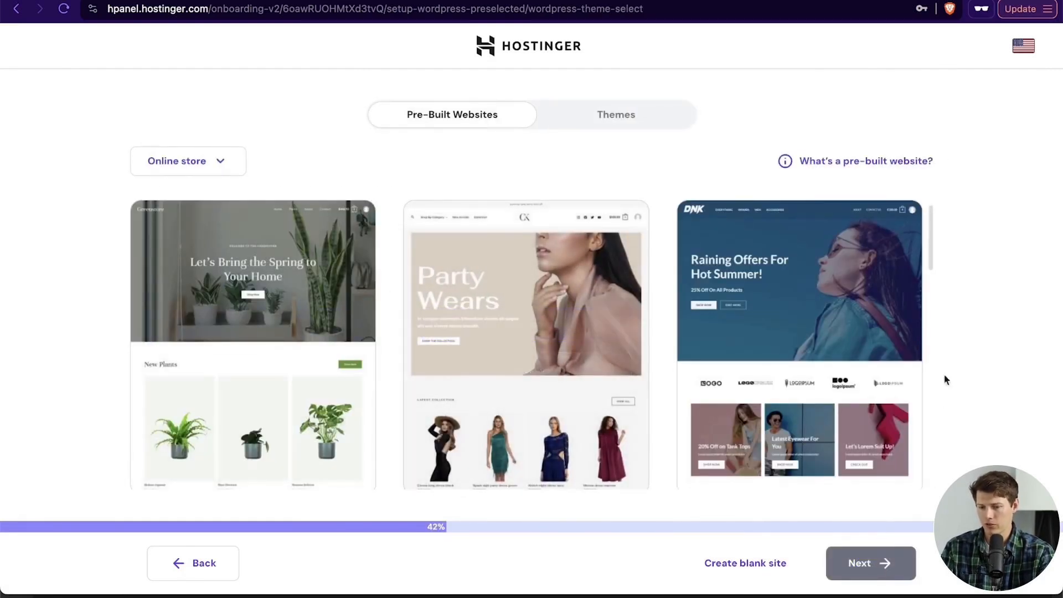
mouse_move(619, 432)
scroll(619, 432, down, 2)
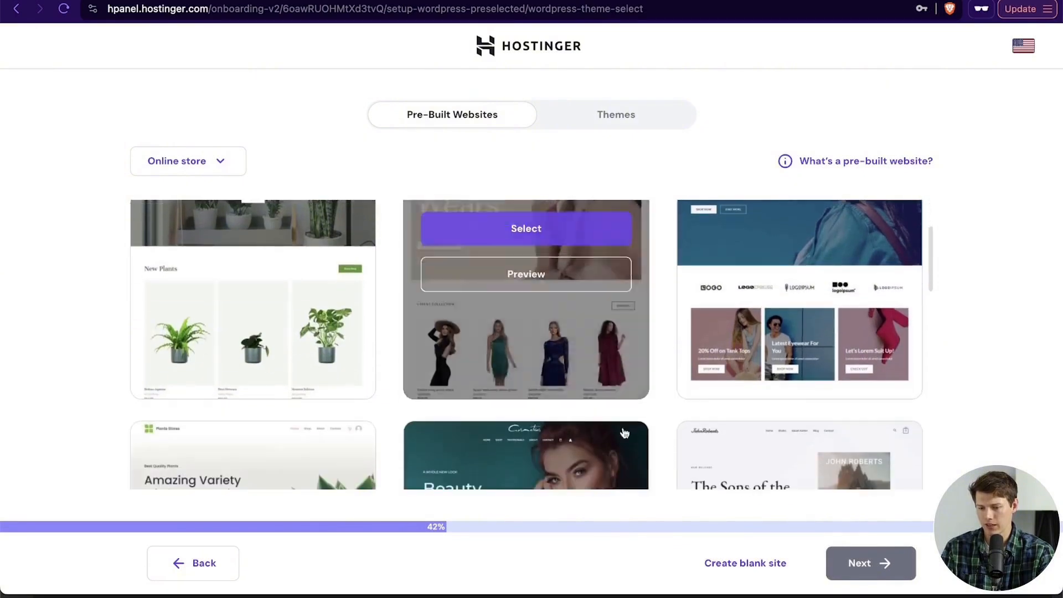
click(751, 578)
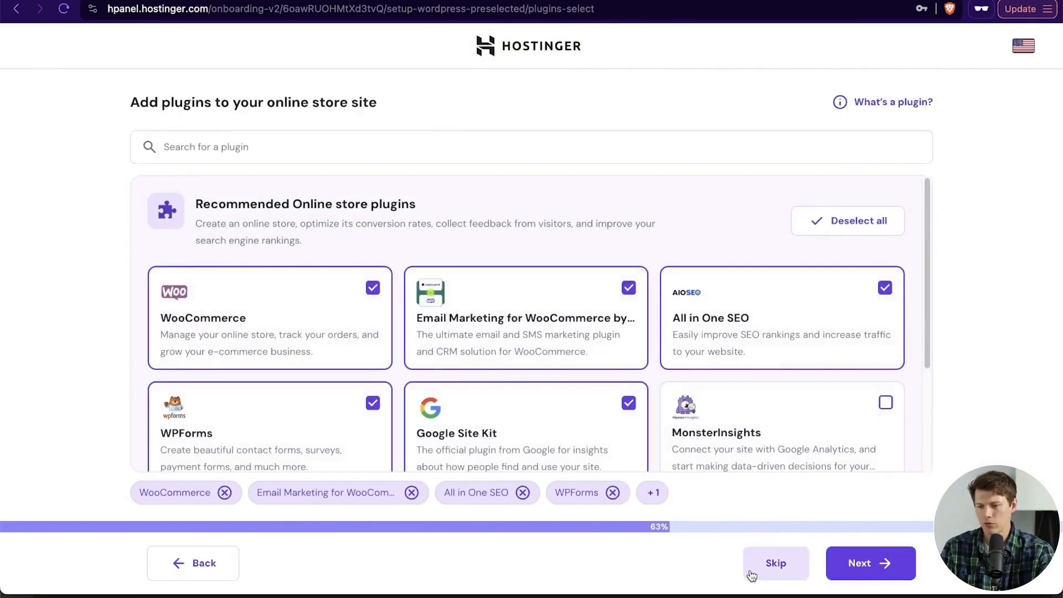
Step: Deselect the Email Marketing for WooCommerce, All in One SEO, Google Site Kit and WPForms plugins, keeping only WooCommerce selected
scroll(775, 352, down, 2)
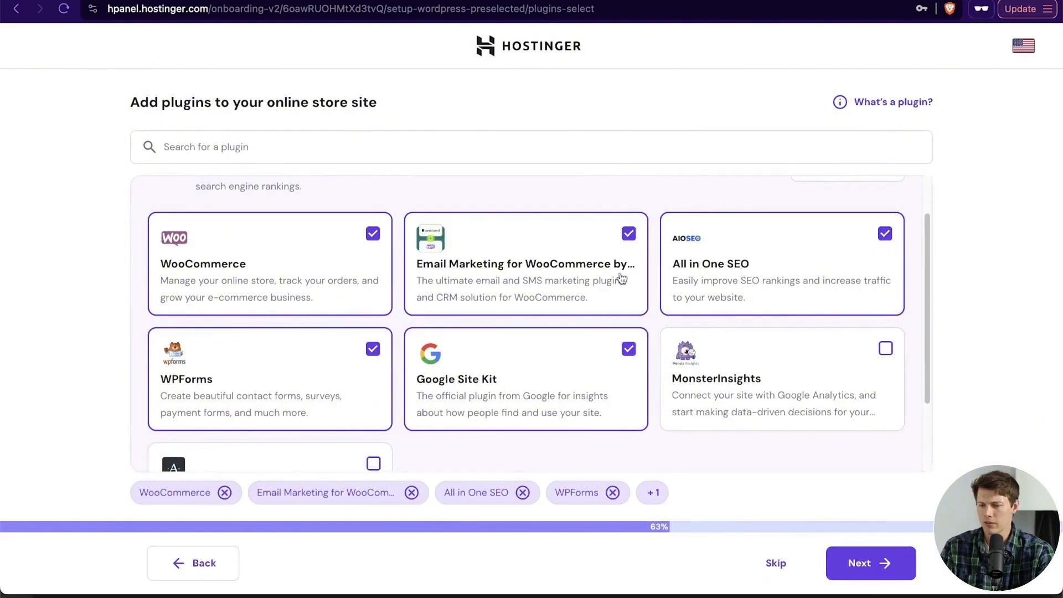
click(629, 234)
click(629, 233)
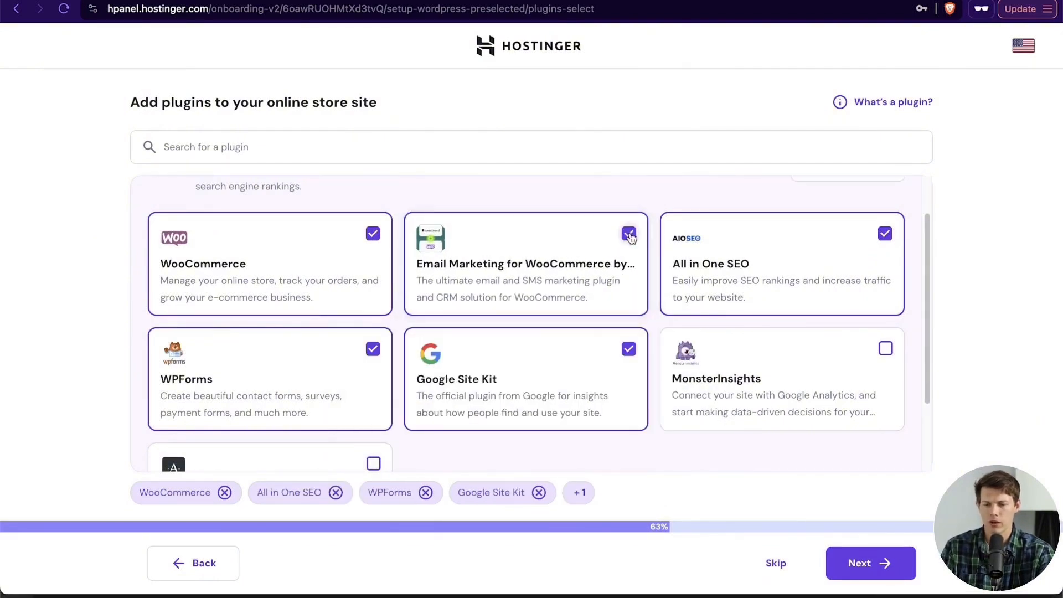
click(629, 234)
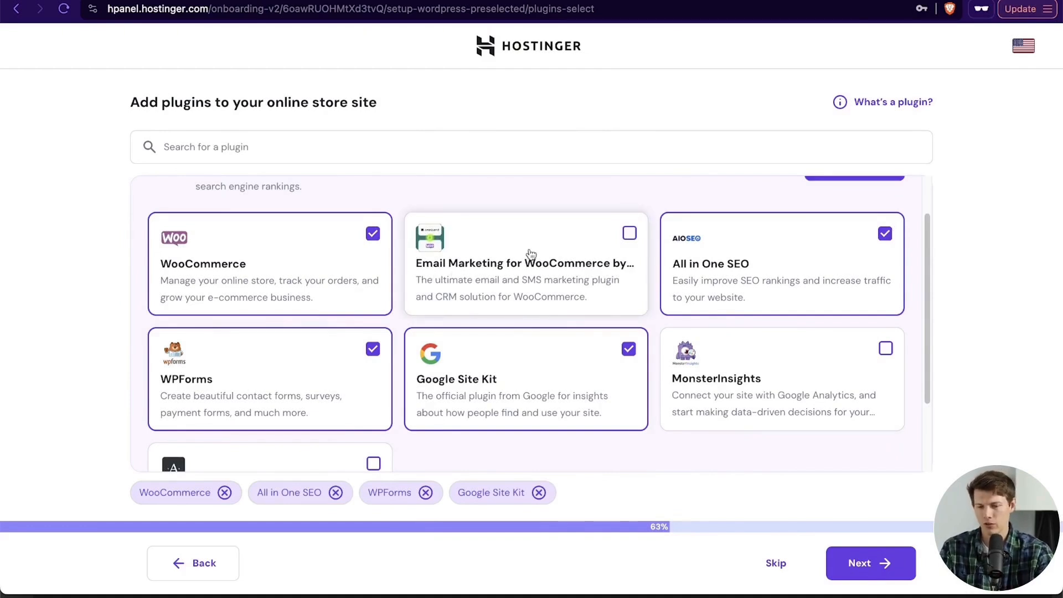
click(884, 233)
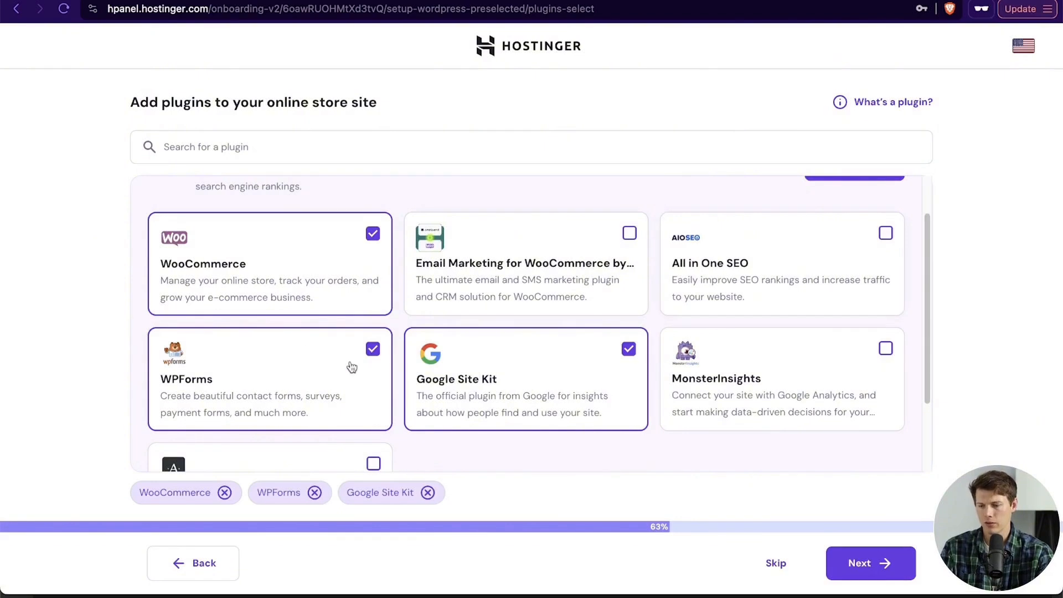
click(617, 374)
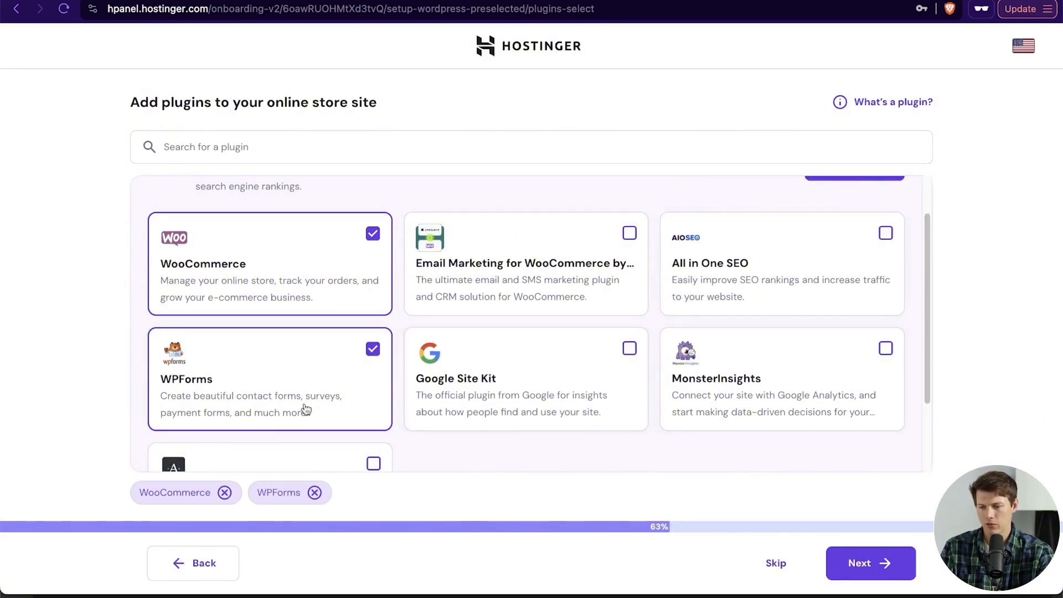
scroll(278, 394, down, 3)
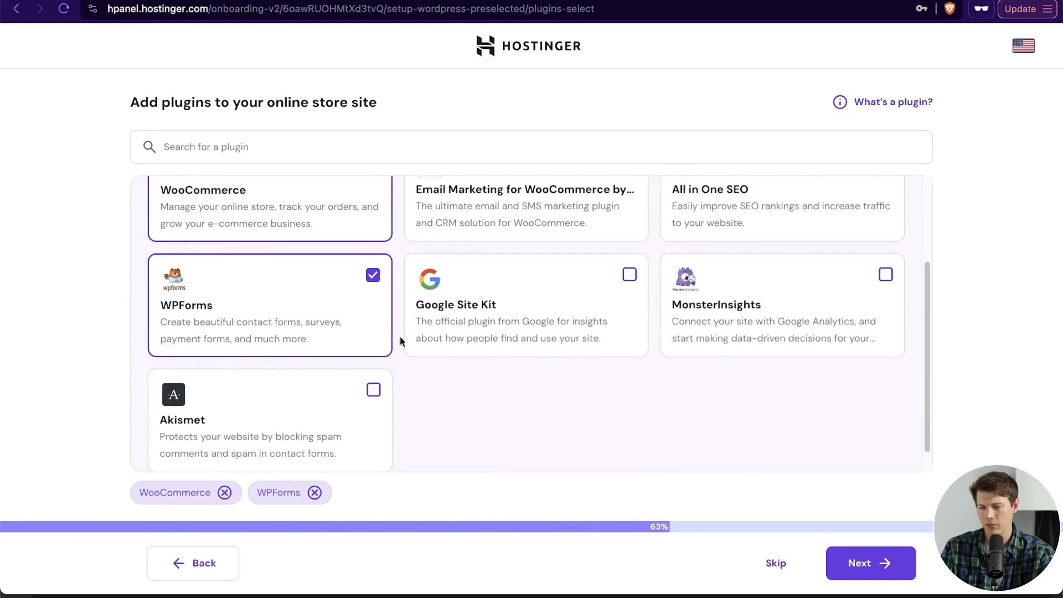
click(366, 310)
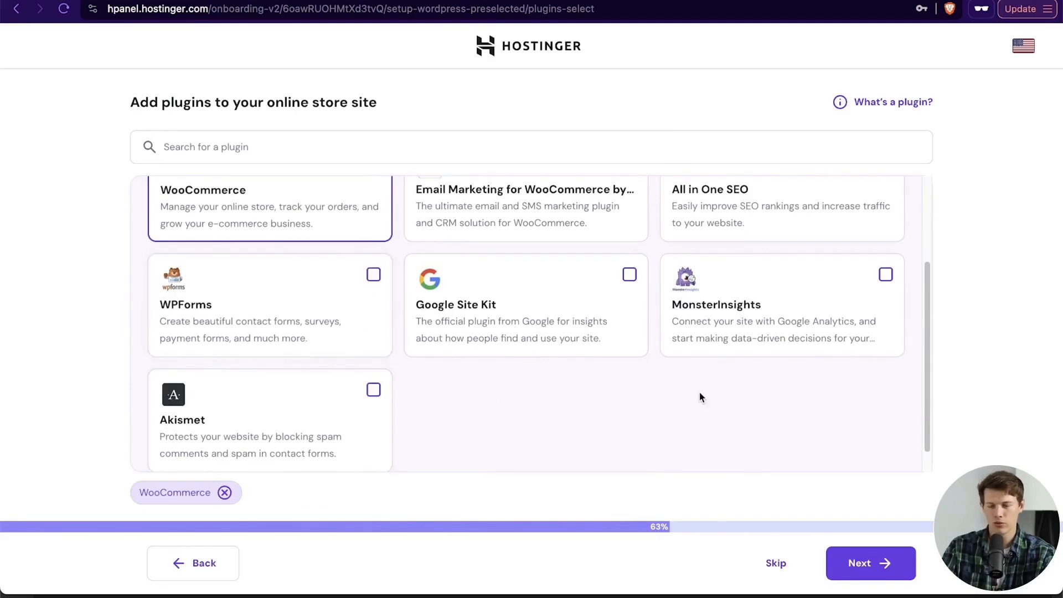
scroll(662, 384, down, 1)
scroll(665, 384, up, 5)
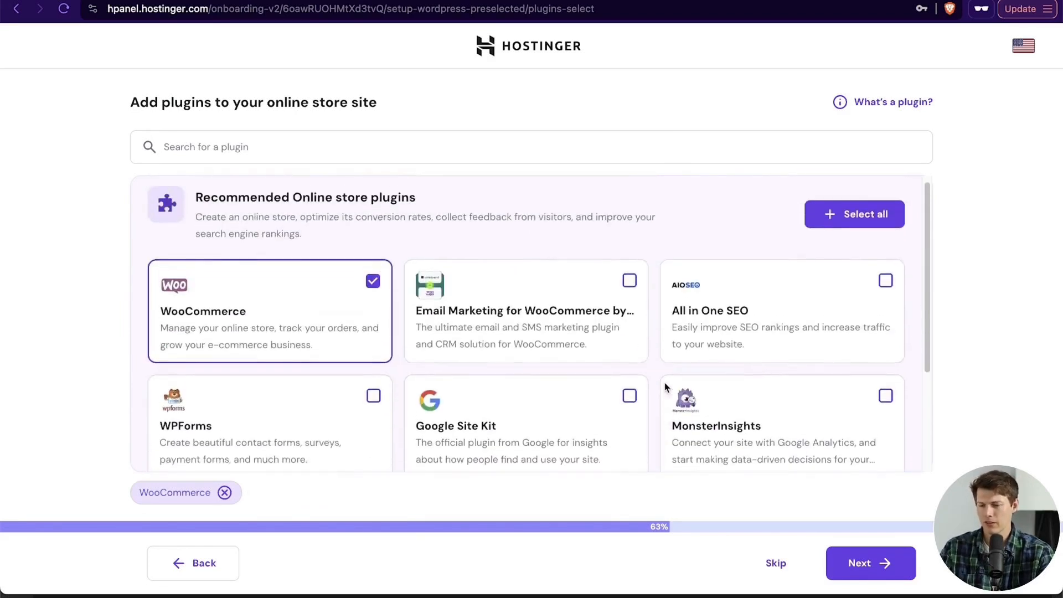
Step: Continue the setup with WooCommerce as the only plugin and skip the AI content generation
scroll(665, 386, down, 3)
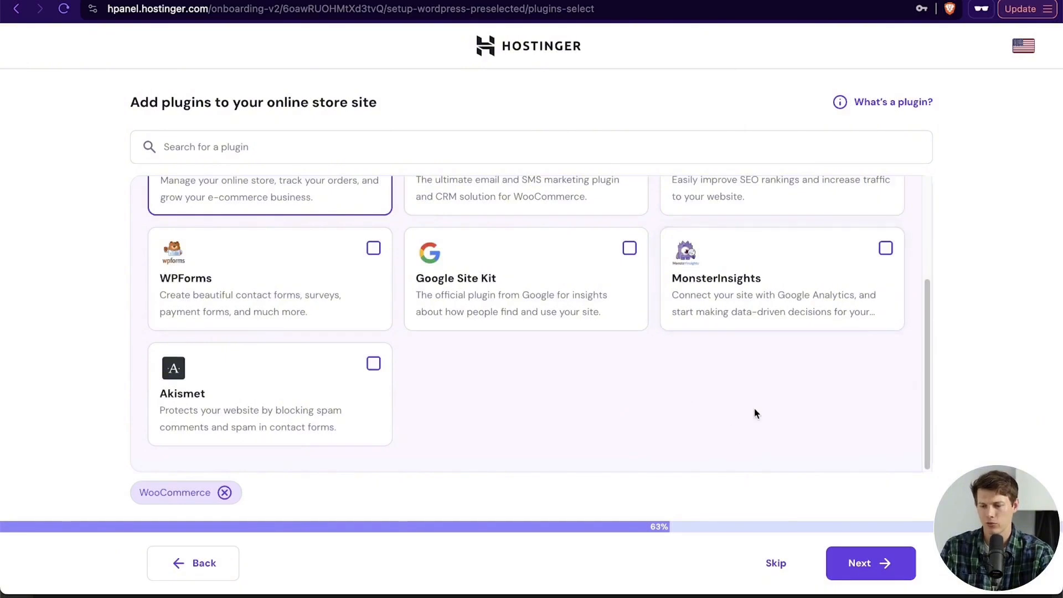
scroll(754, 413, up, 3)
click(870, 569)
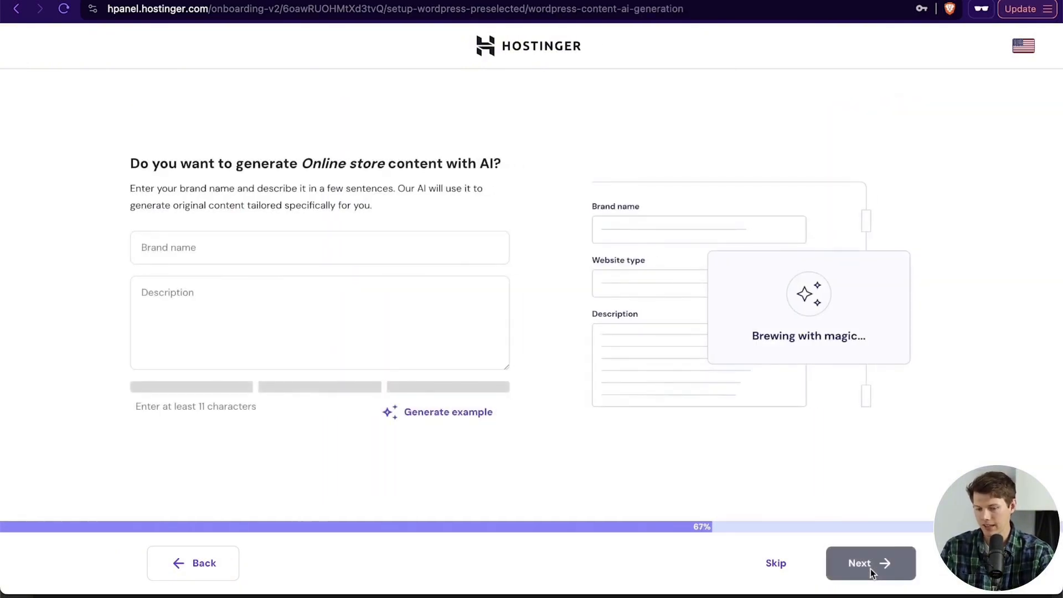
click(776, 565)
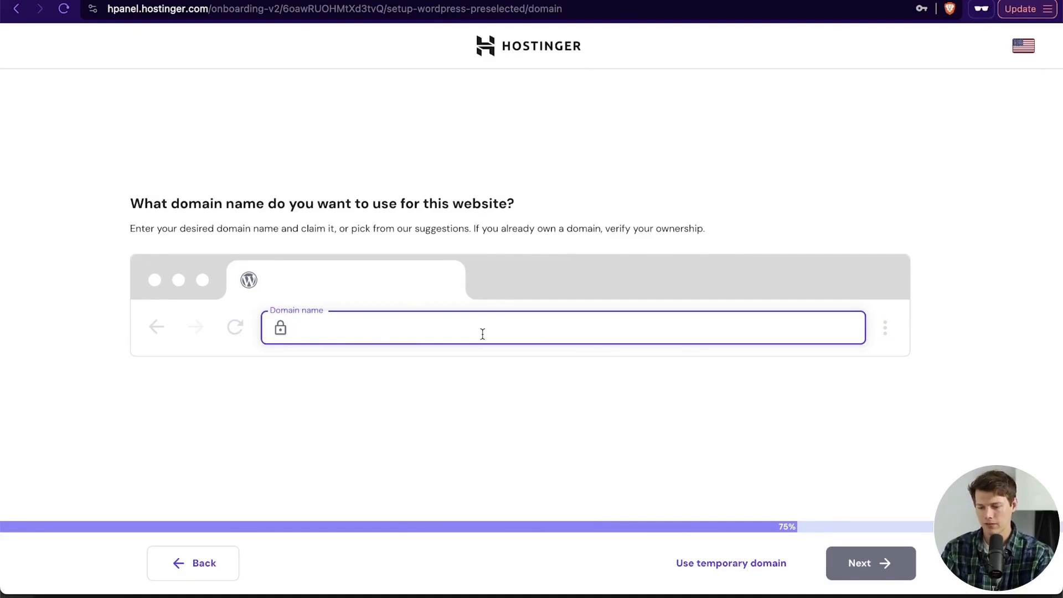
Step: Claim santreloutdoors.com as the website's free first-year domain and continue to its registration
text(santrelout)
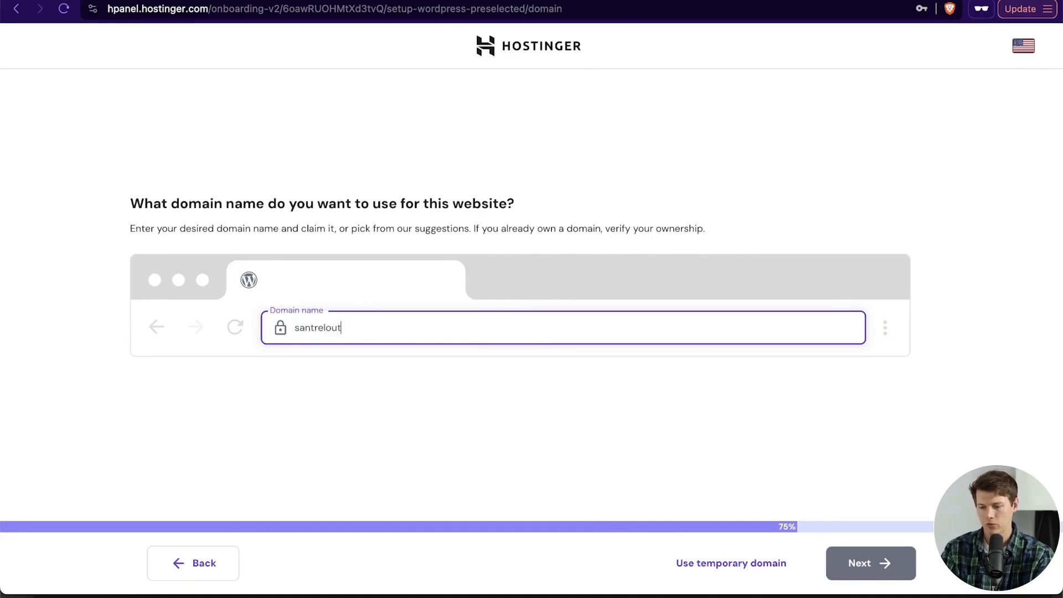
text(door)
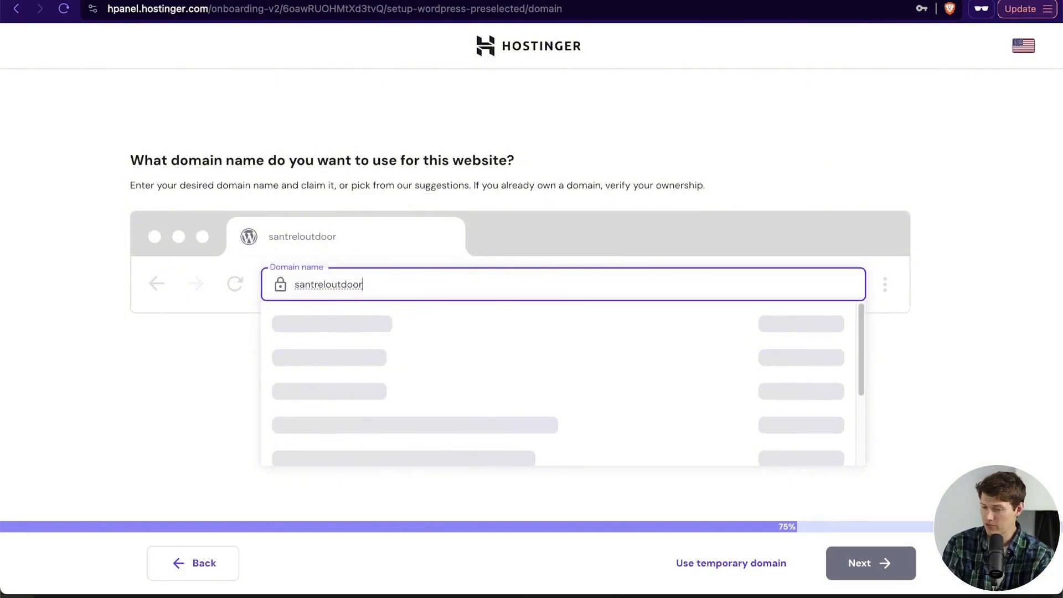
text(s)
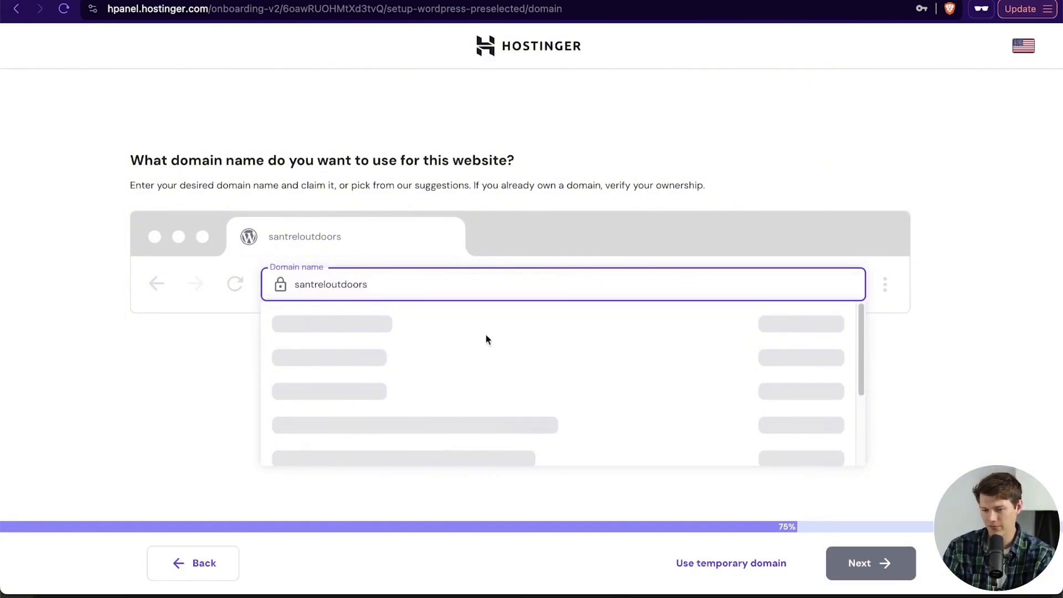
text(.com)
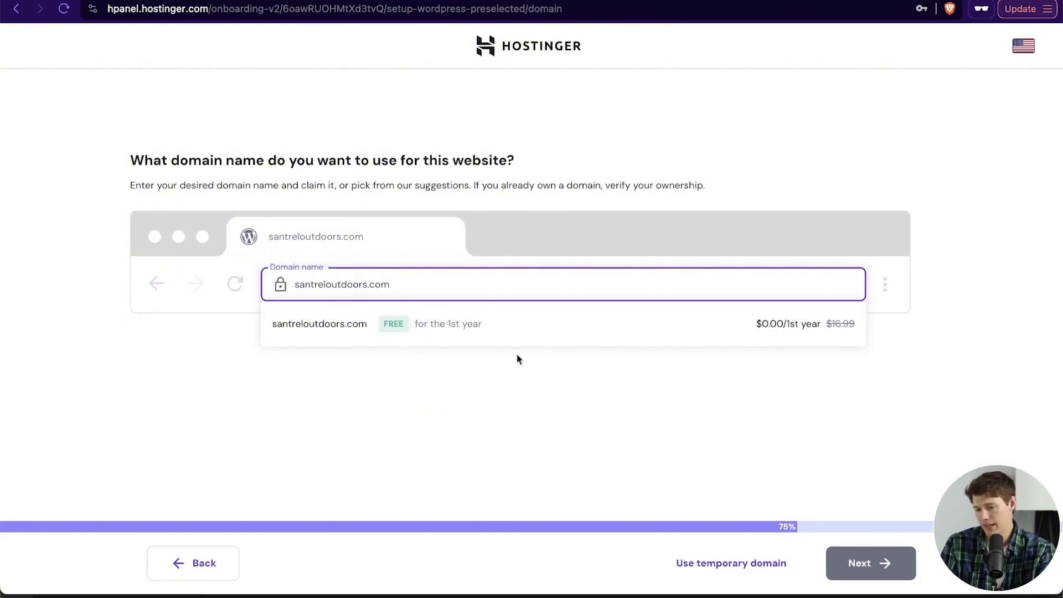
click(435, 328)
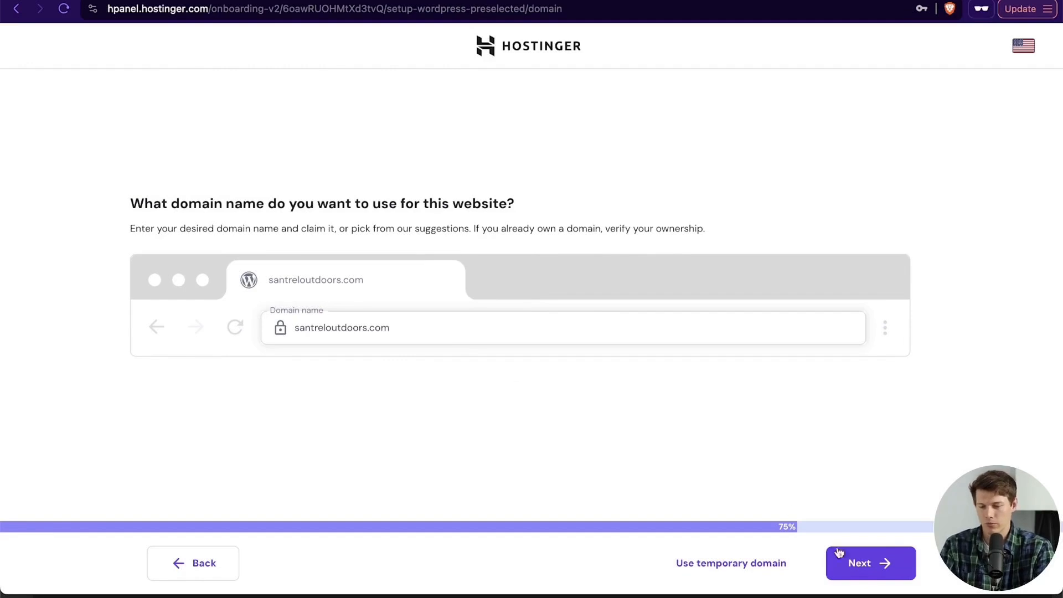
click(885, 570)
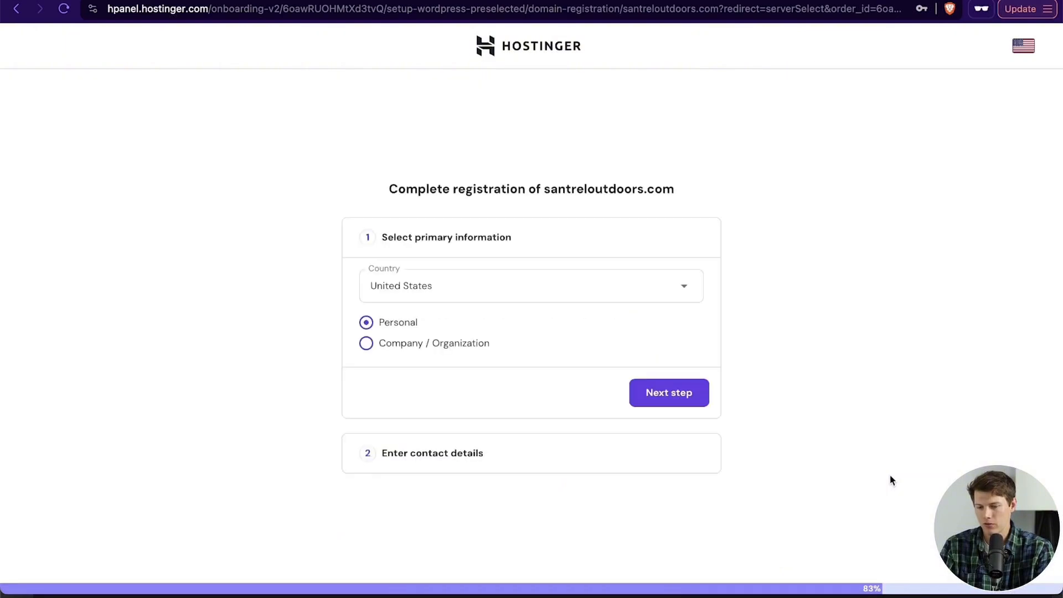
Step: Register the domain as Personal in the United States with the contact details, and accept United States, Massachusetts as the data center
click(496, 286)
click(541, 280)
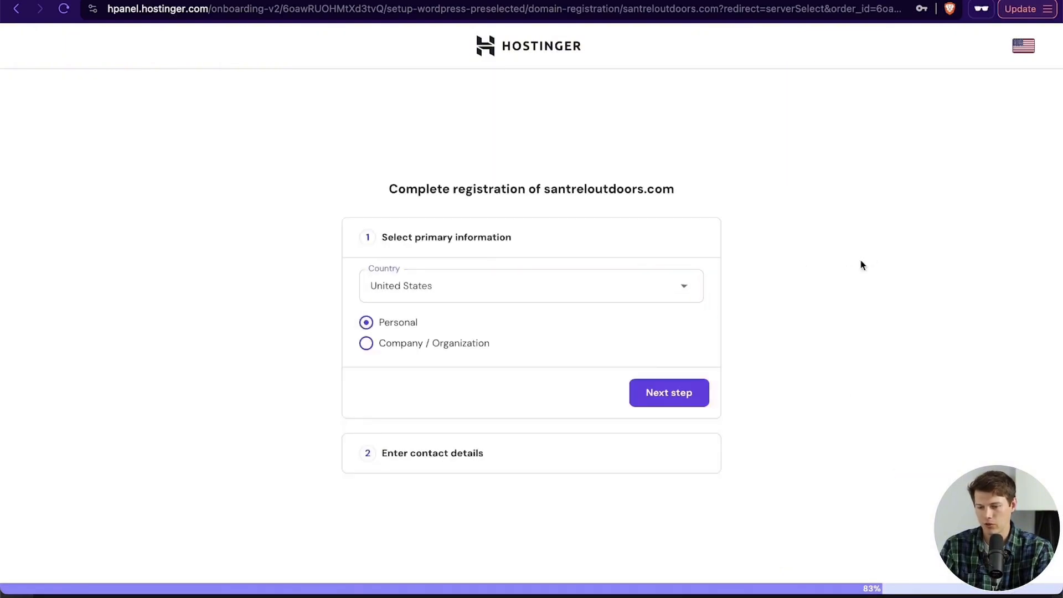
click(675, 398)
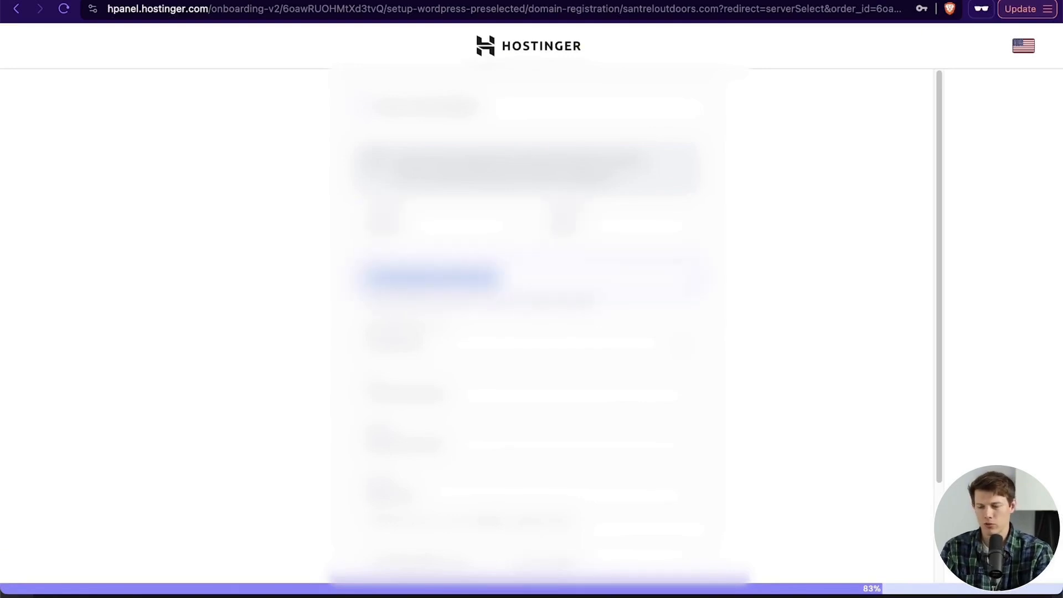
click(646, 517)
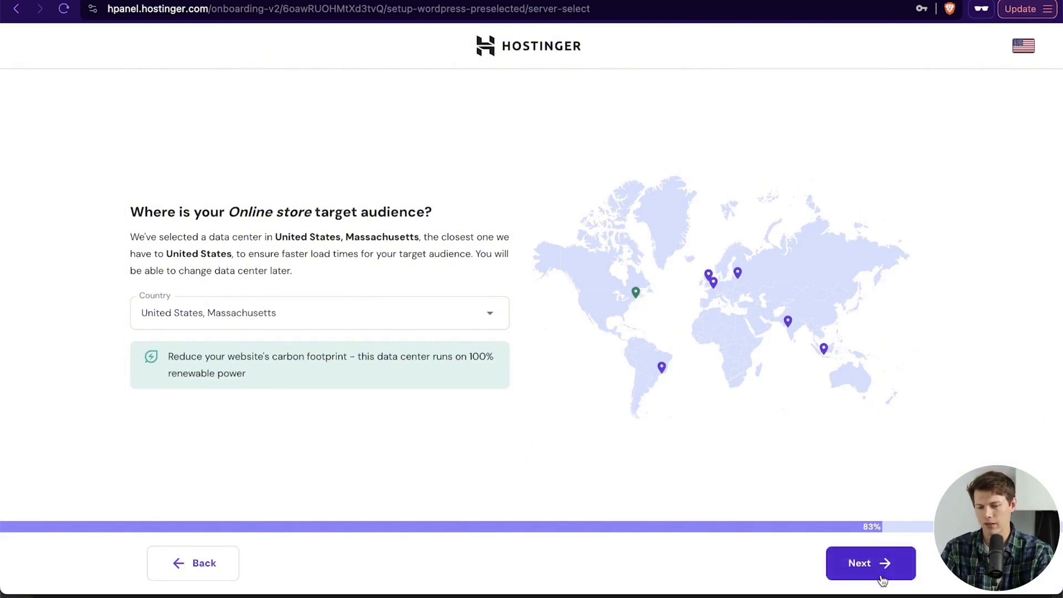
click(870, 563)
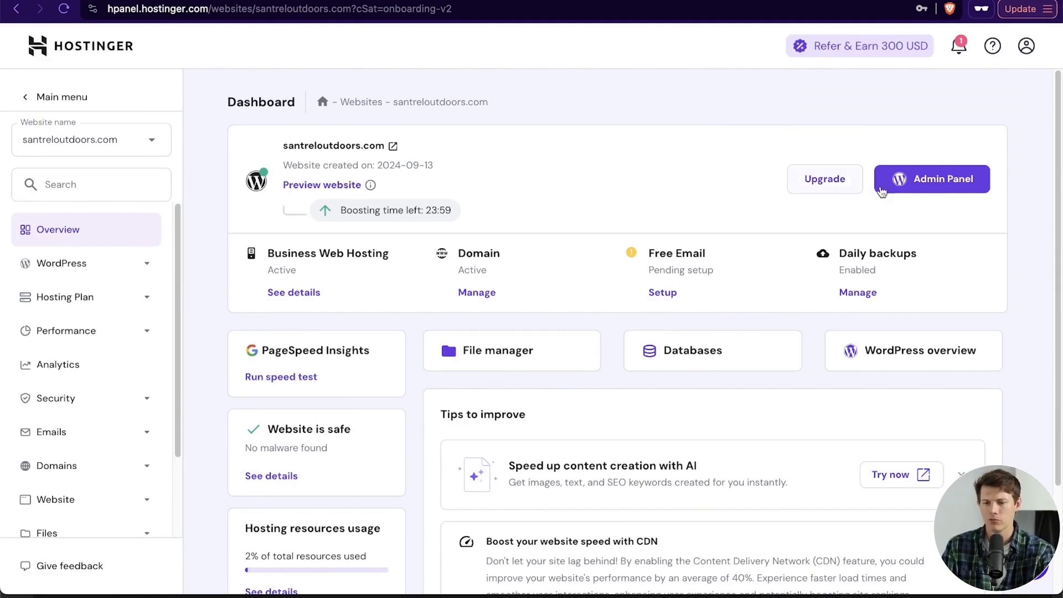
Step: Enter the new site's WordPress admin and install and activate the Astra theme
click(941, 180)
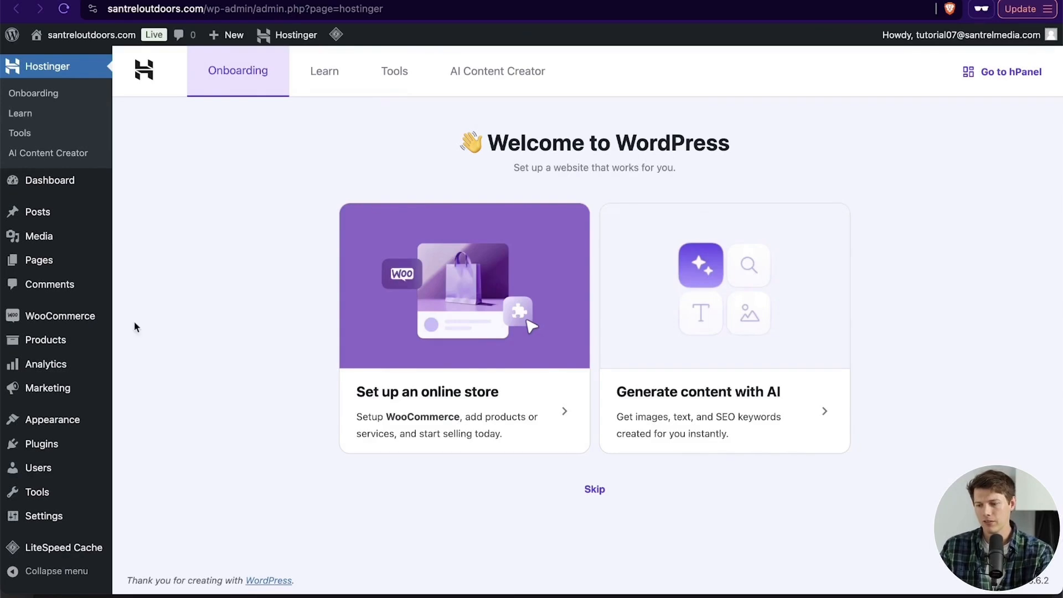
mouse_move(71, 422)
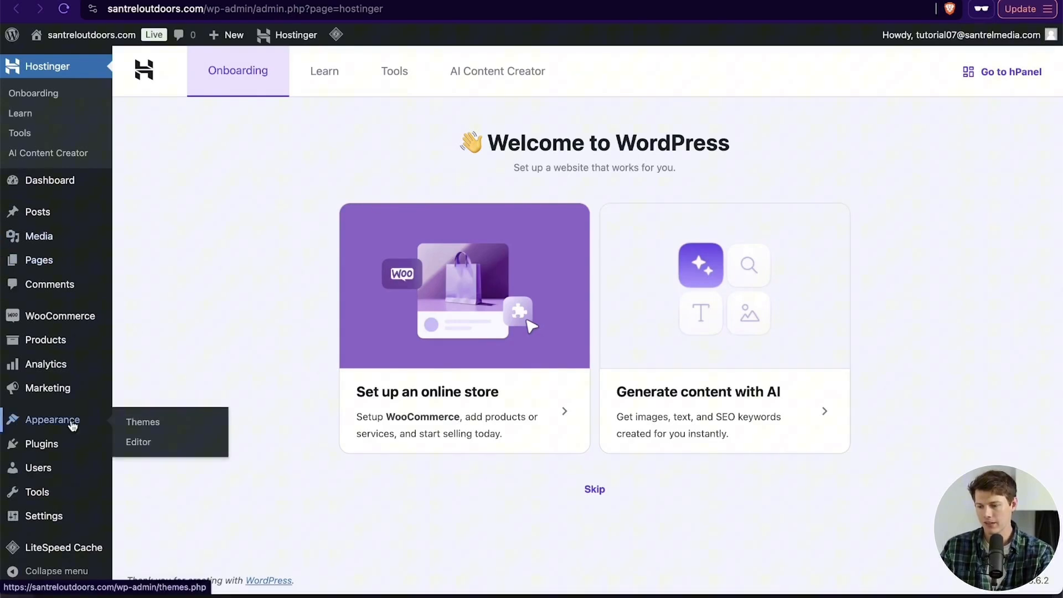
click(148, 424)
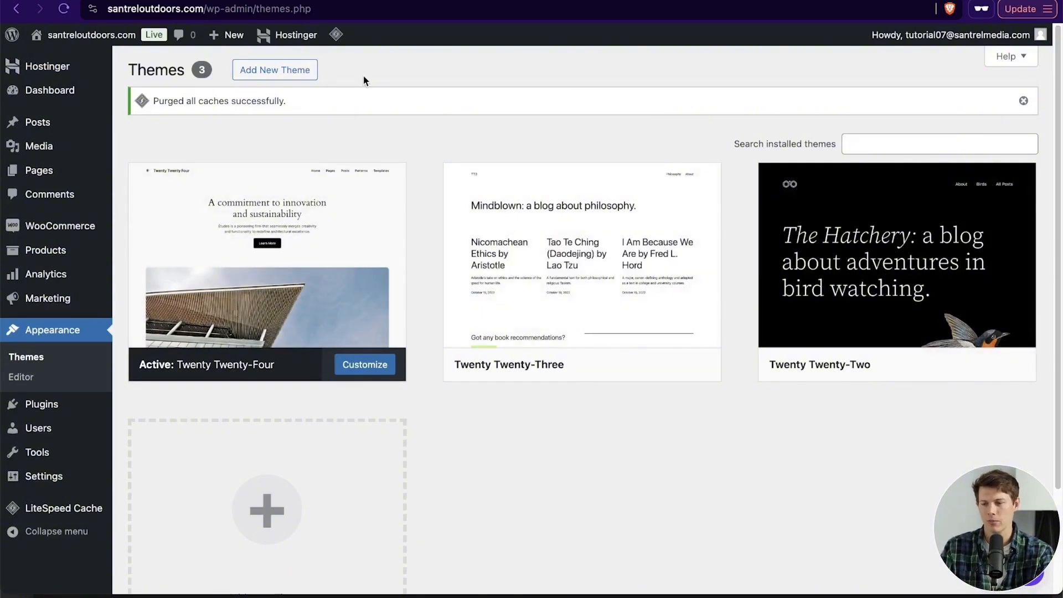
click(286, 74)
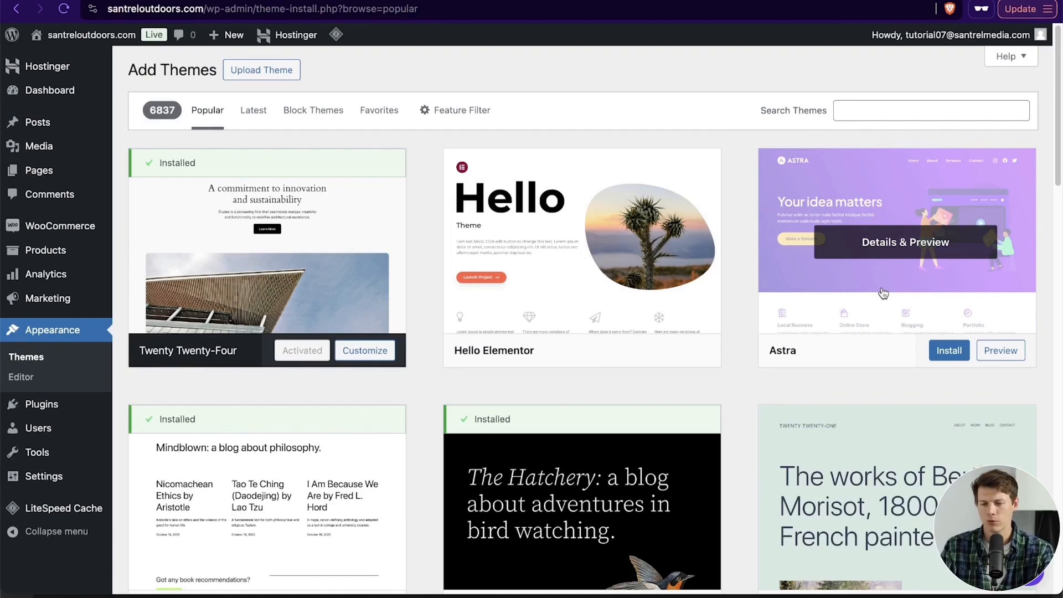
click(946, 354)
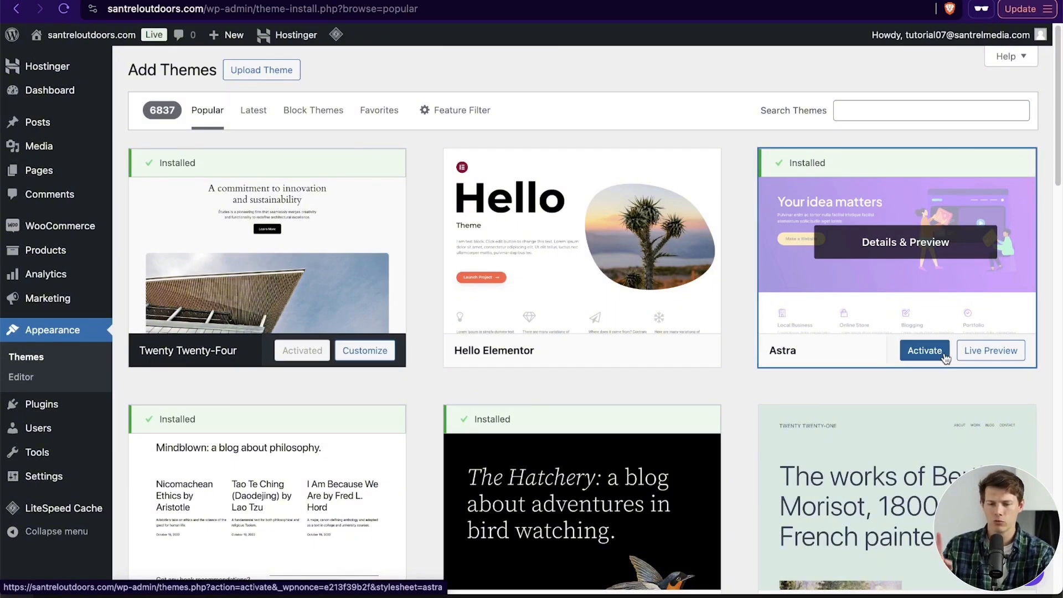
click(925, 353)
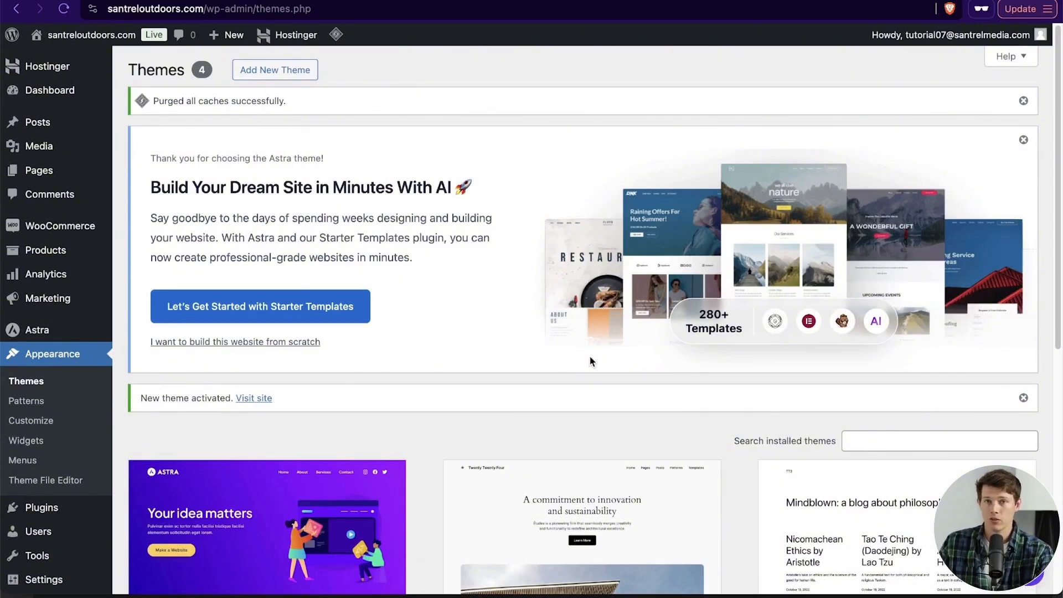
Step: Install and activate the Starter Templates plugin for the Astra theme
scroll(590, 361, down, 5)
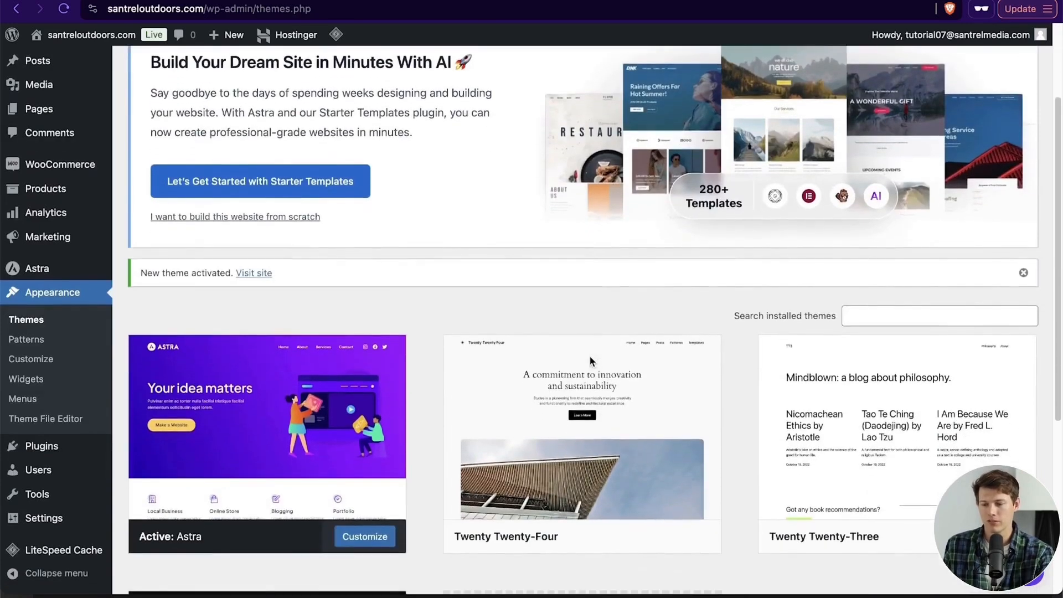
scroll(590, 361, up, 5)
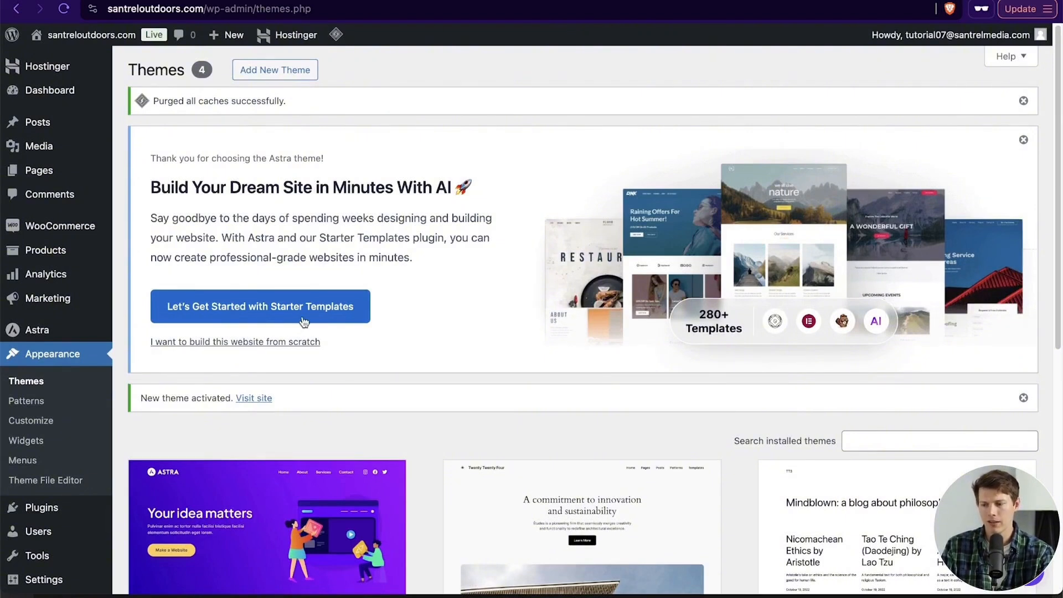
click(44, 335)
click(357, 75)
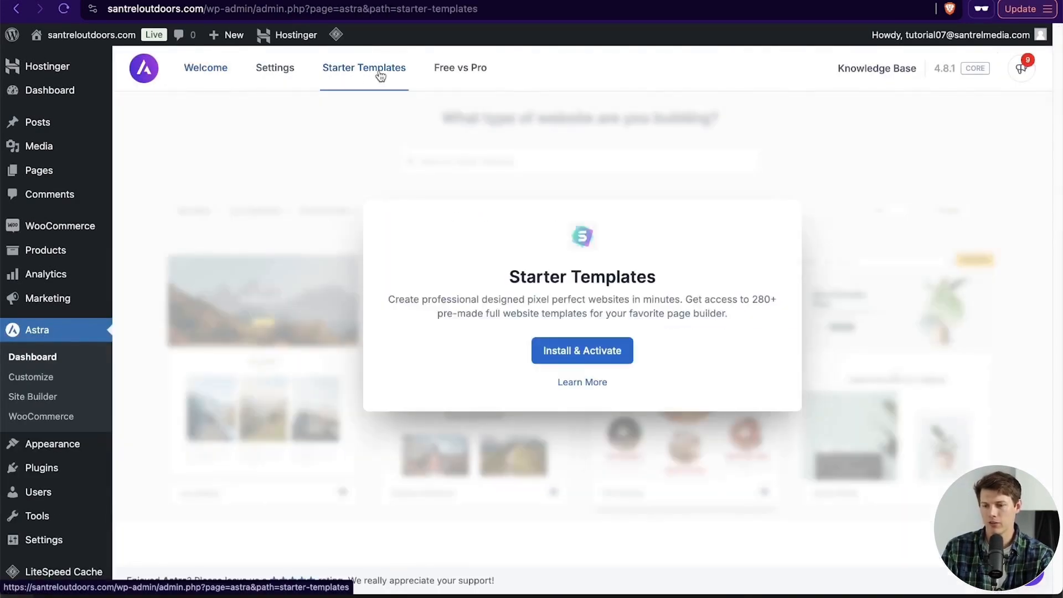
click(580, 353)
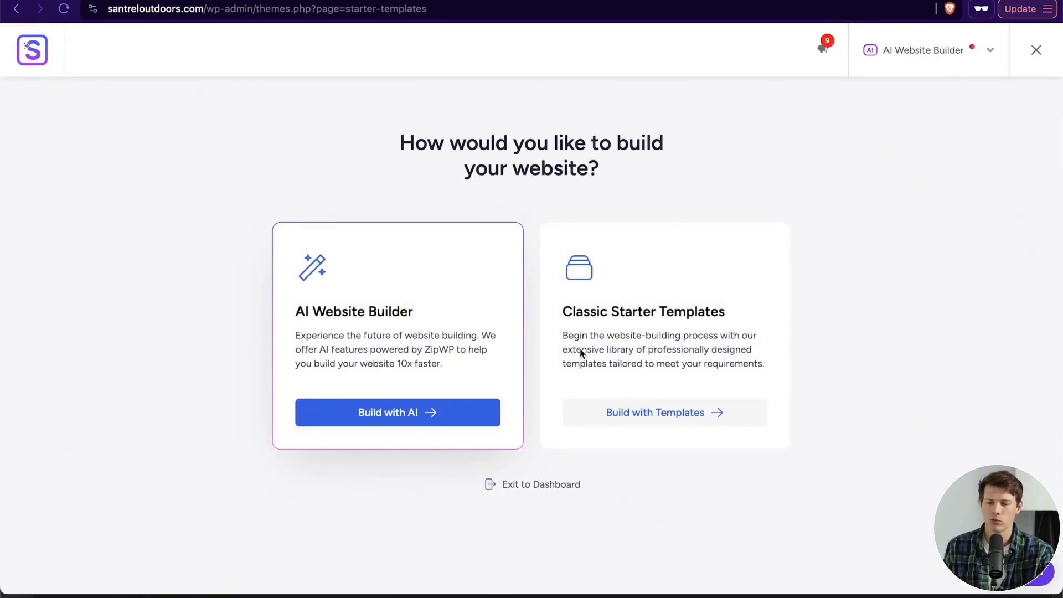
Step: Choose to build the website with Classic Starter Templates and dismiss the AI website builder offer
click(641, 414)
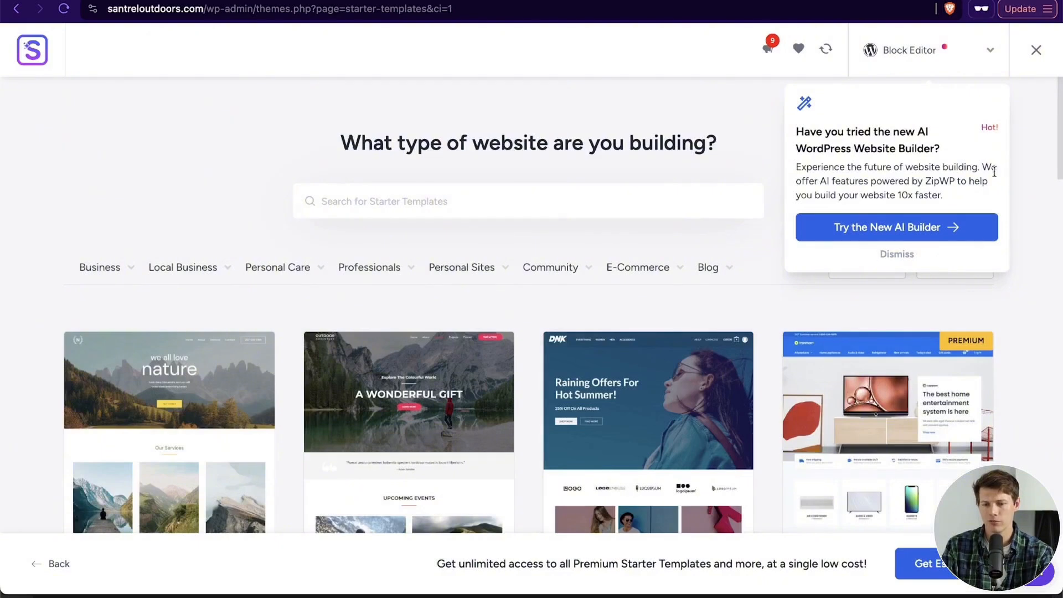
click(898, 255)
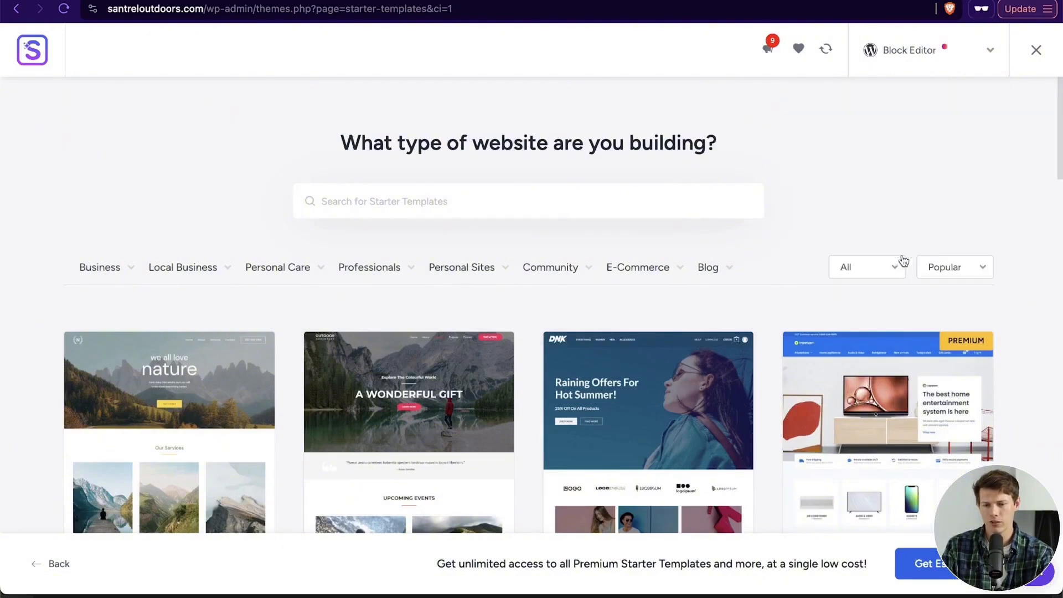
scroll(409, 305, down, 5)
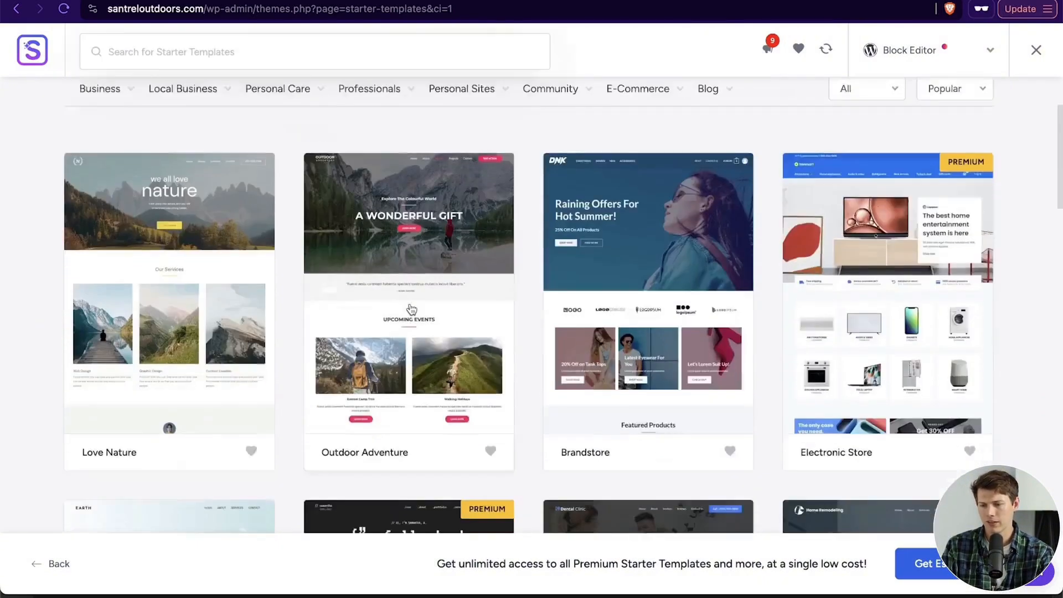
scroll(410, 309, up, 4)
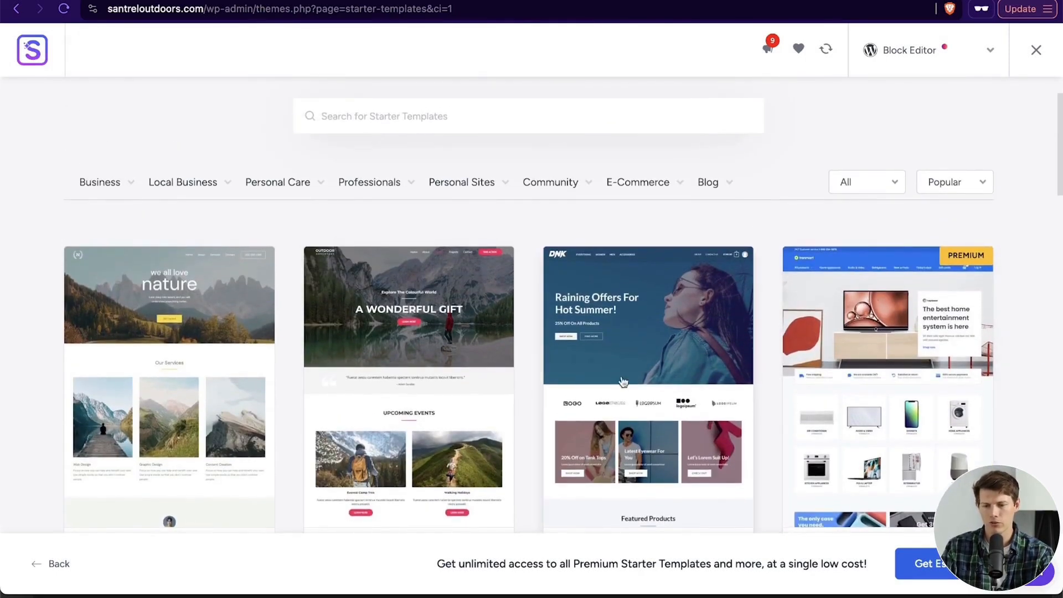
Step: Narrow the starter templates to the Online Shop category within E-Commerce
click(873, 182)
click(965, 186)
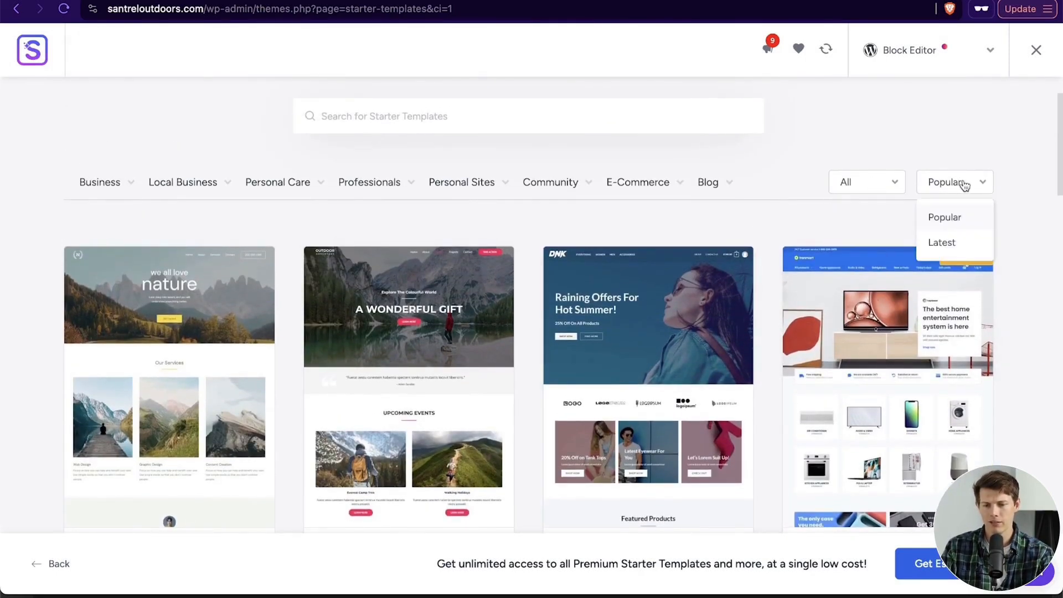
click(778, 173)
mouse_move(649, 184)
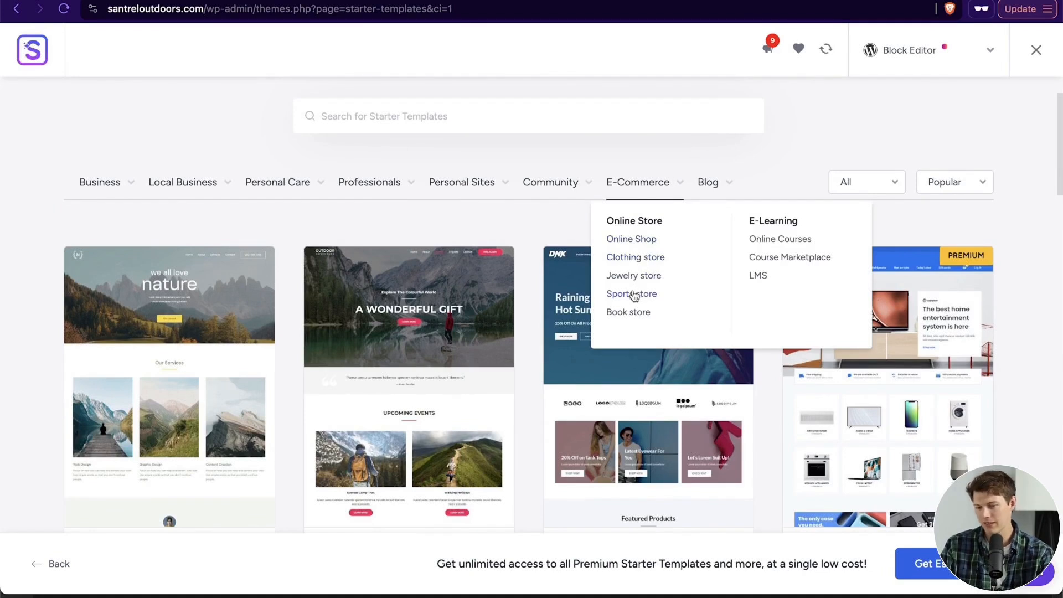
click(631, 242)
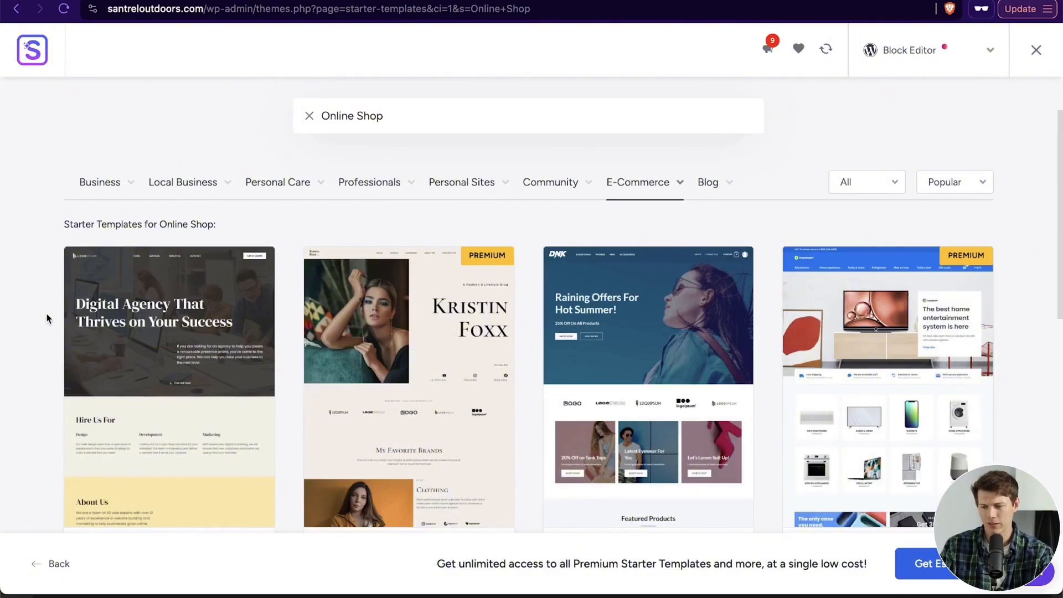
Step: Select the Outdoor Adventure template from the Online Shop results and look through its full page preview
scroll(48, 316, down, 4)
scroll(48, 318, down, 1)
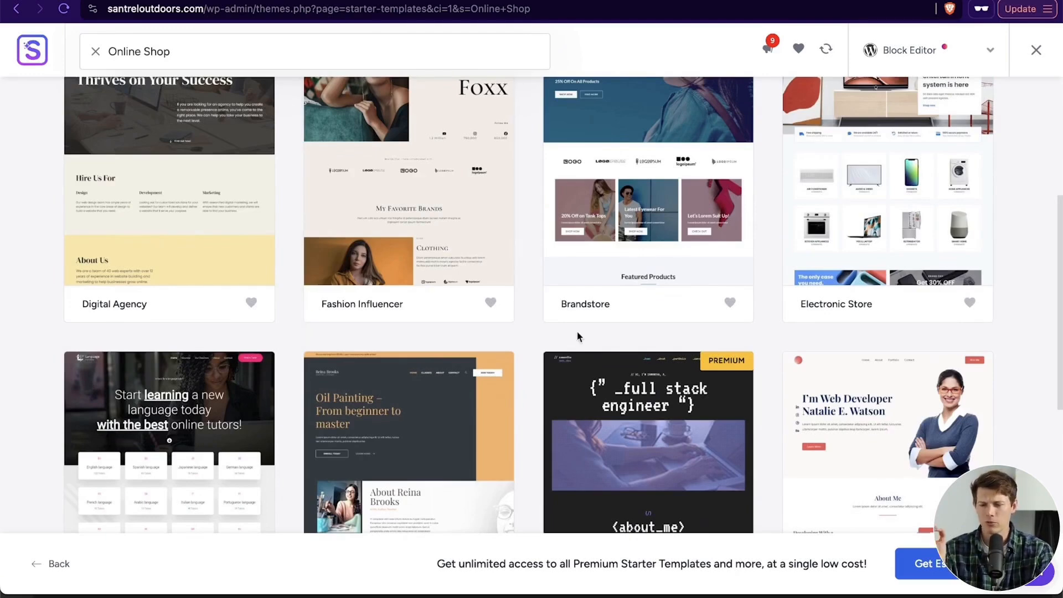
scroll(505, 356, down, 5)
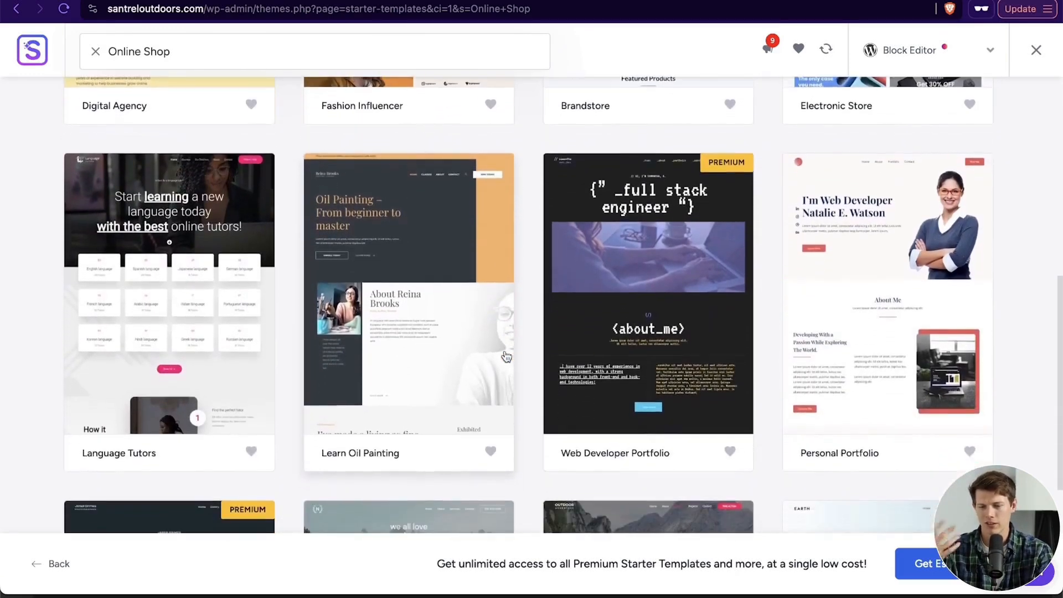
scroll(506, 358, down, 4)
scroll(506, 360, down, 3)
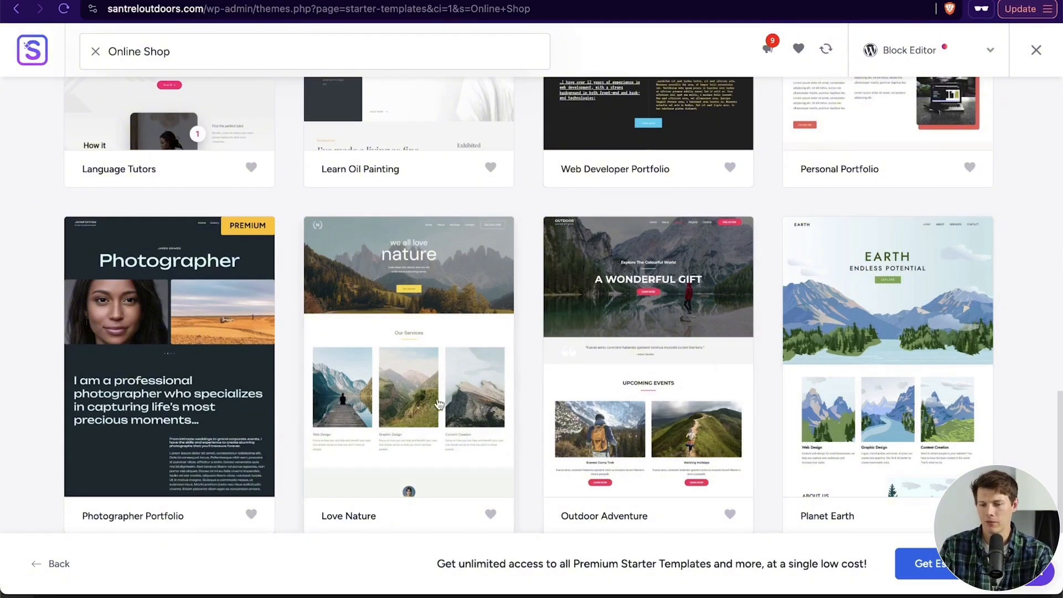
click(657, 367)
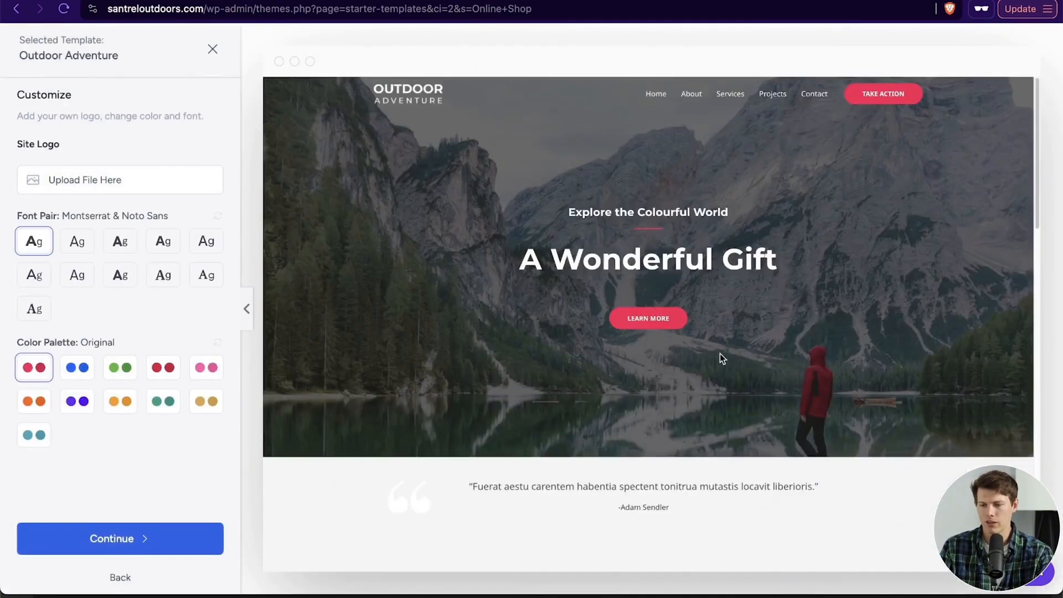
scroll(720, 354, down, 12)
scroll(720, 354, up, 12)
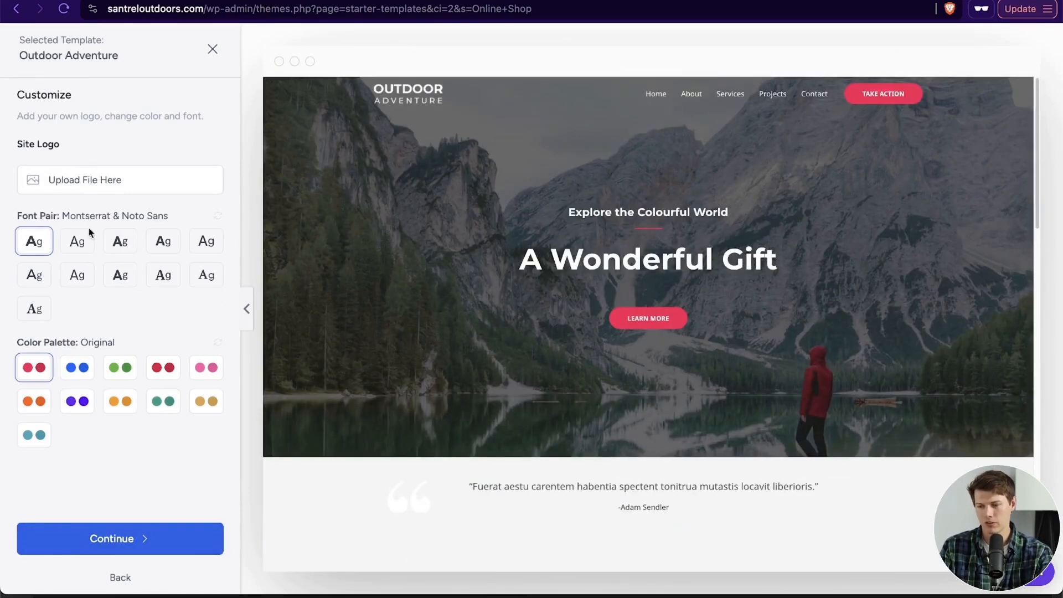
Step: Set the font pair to Plus Jakarta Sans & Manrope and compare color palettes, settling on the teal Style 10
click(79, 242)
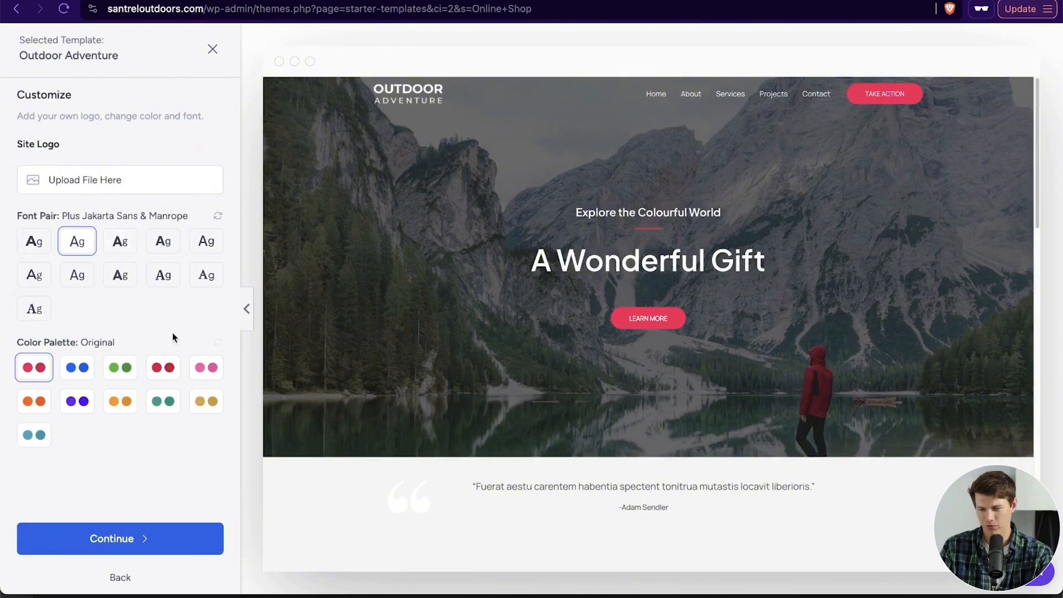
click(115, 375)
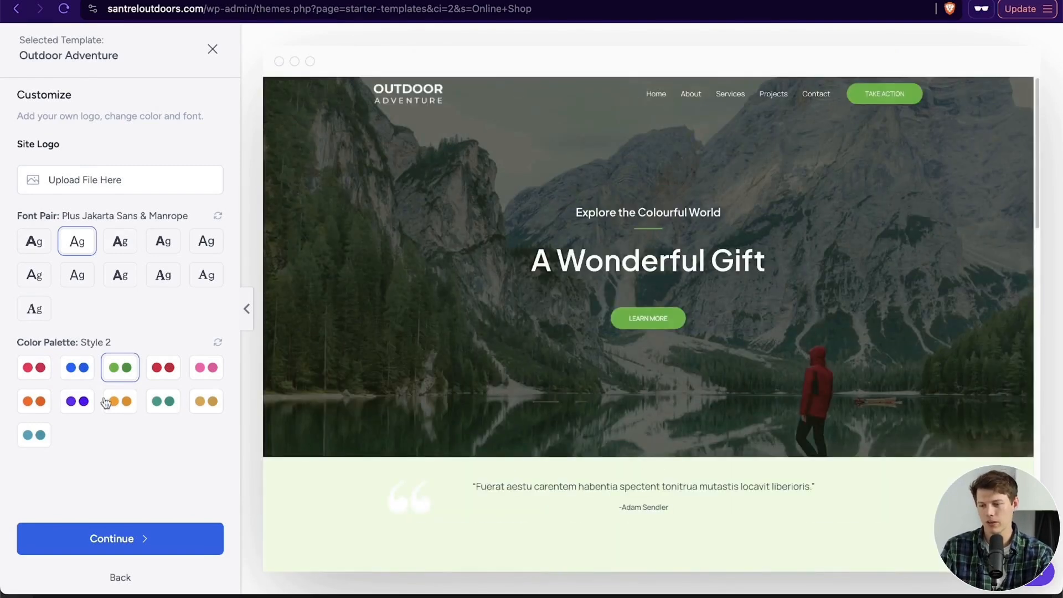
click(124, 409)
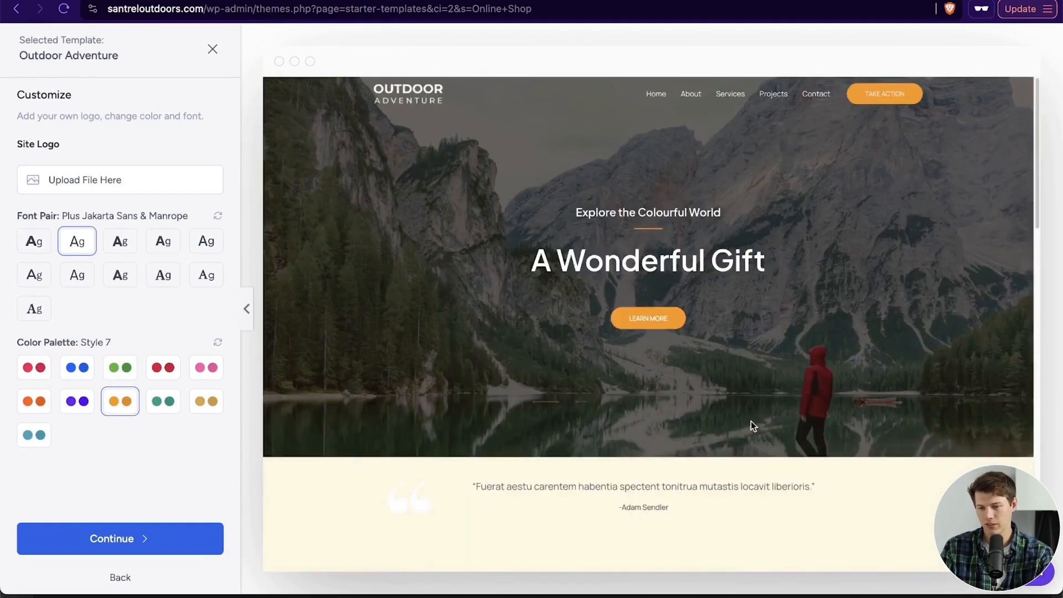
click(34, 435)
click(120, 367)
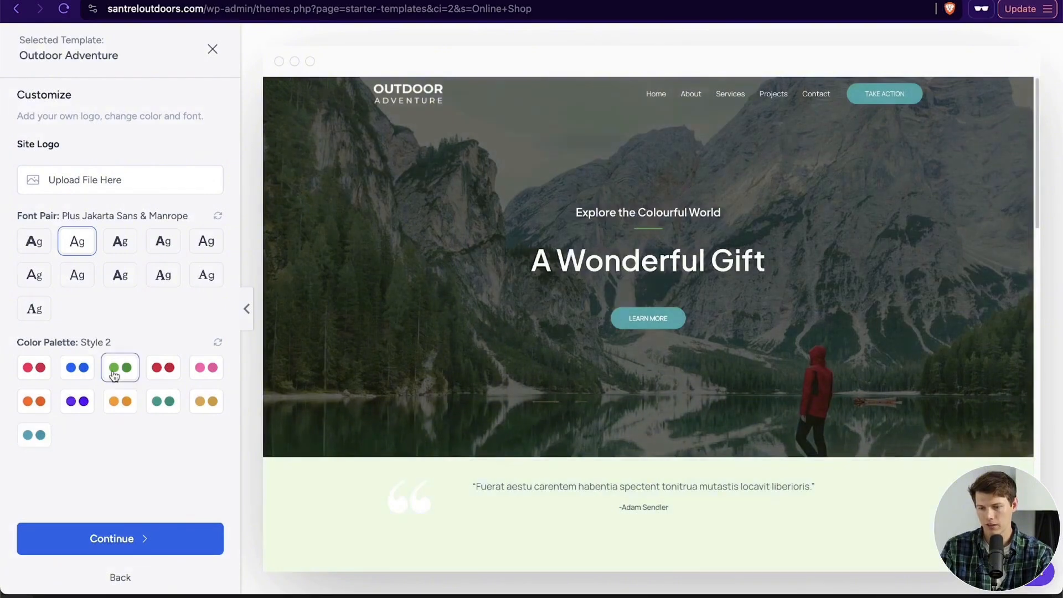
click(39, 440)
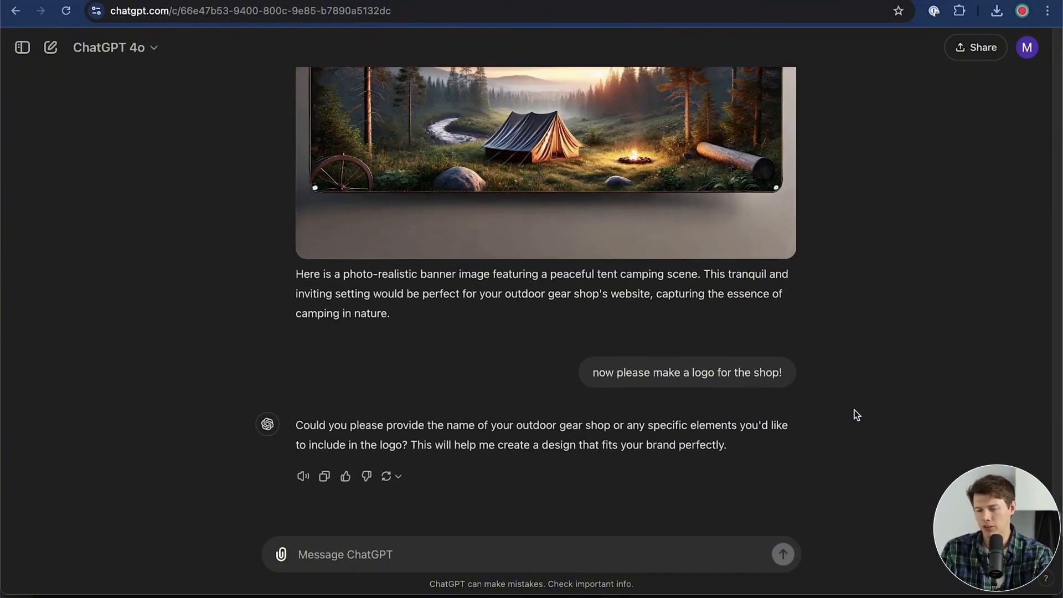
Step: Switch to ChatGPT, request a logo for "Santrel Outdoor Shop", and use the resulting image as the template's site logo
text(Santrel Outdoor Shop)
key(Return)
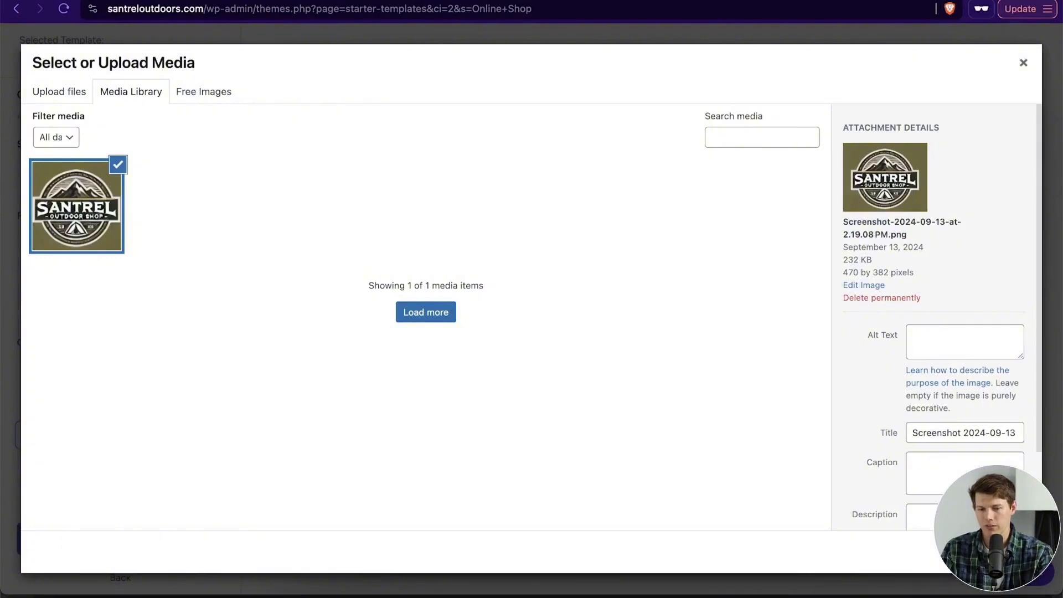
click(1009, 552)
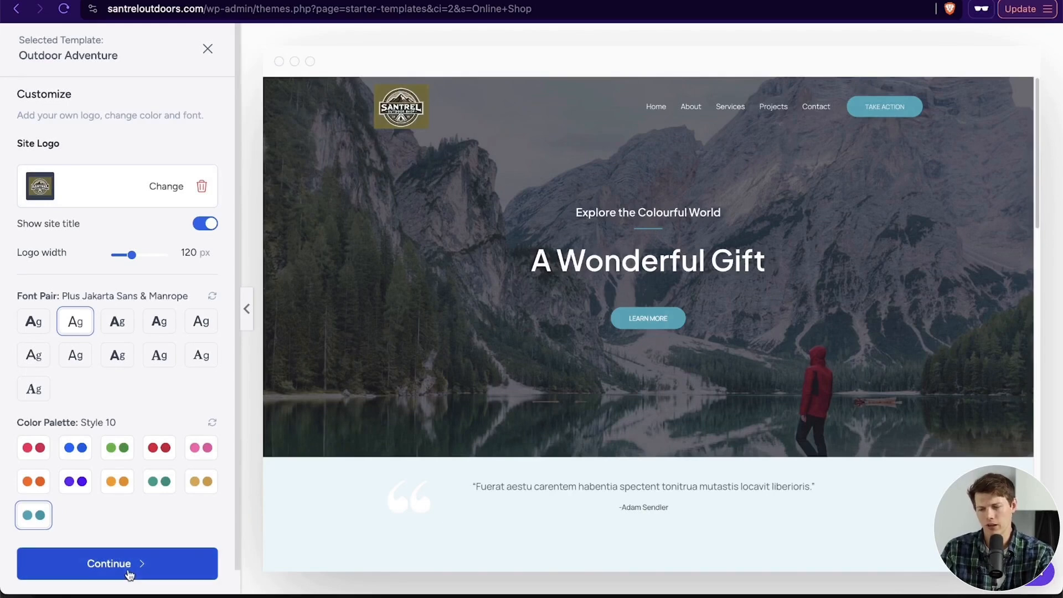
Step: Change the template's color palette to Style 9 and skip the selection of extra website features
click(193, 490)
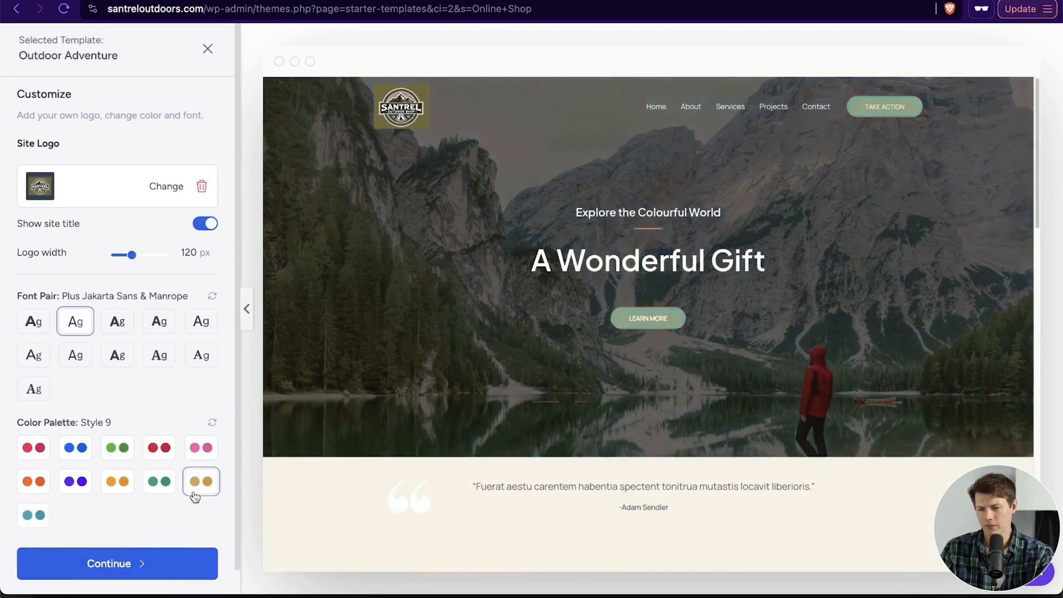
scroll(782, 298, down, 2)
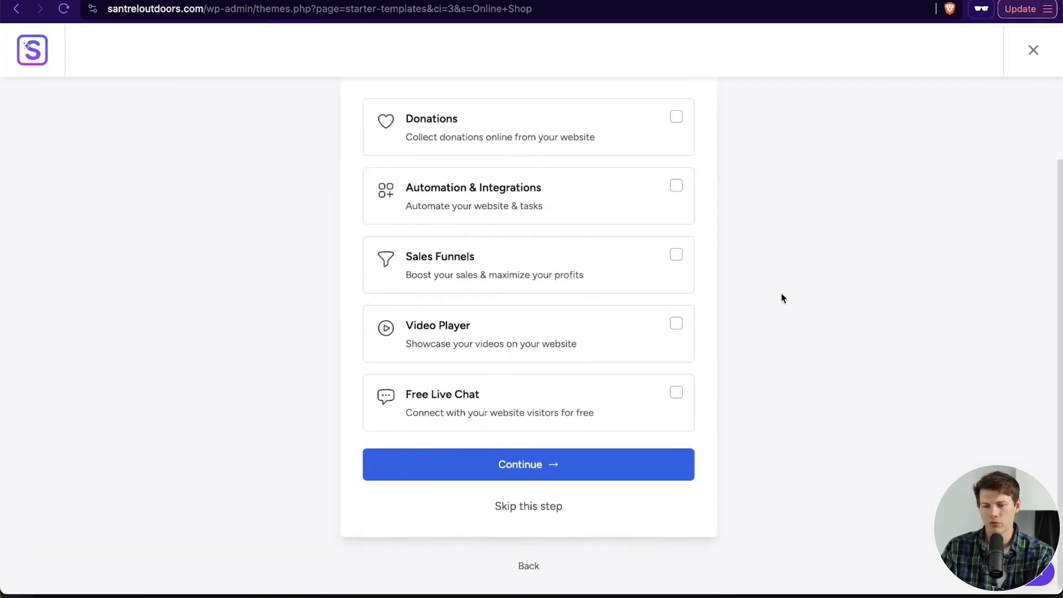
click(532, 506)
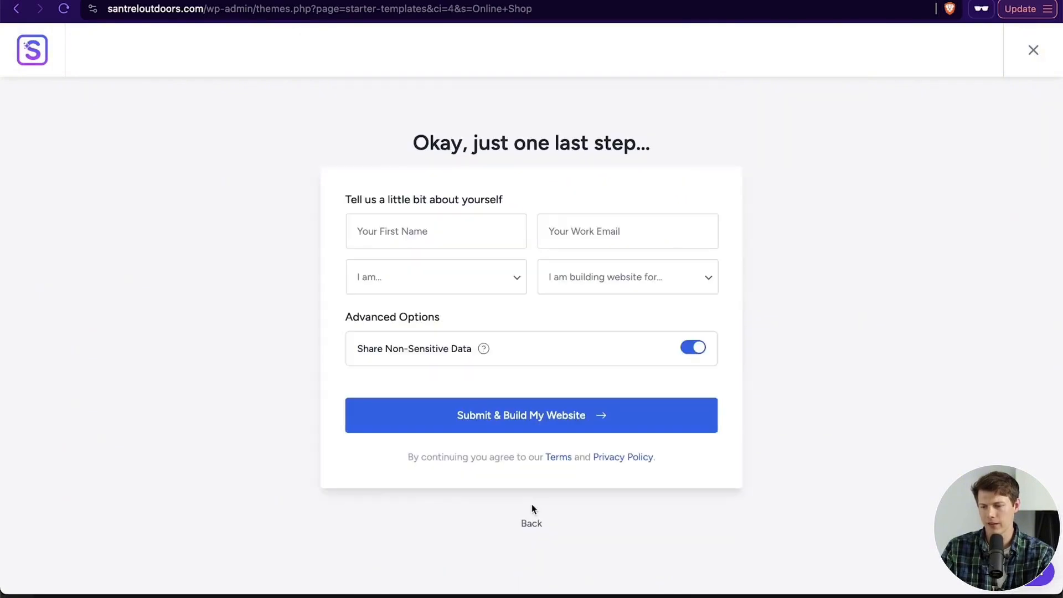
Step: Fill in the first name and work email, turn off Share Non-Sensitive Data, and submit the form to build the website
click(448, 229)
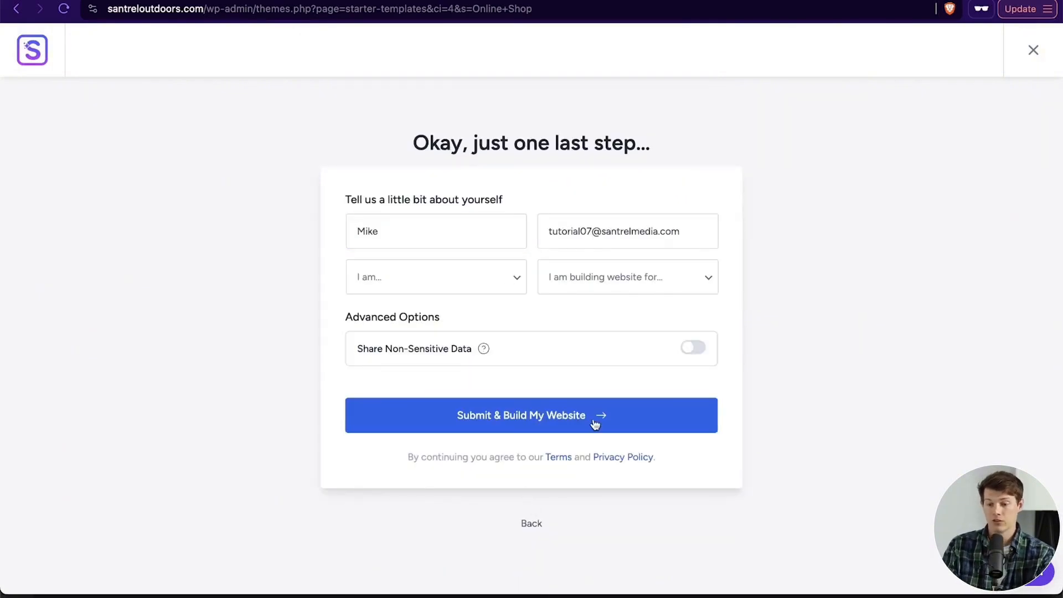
click(595, 421)
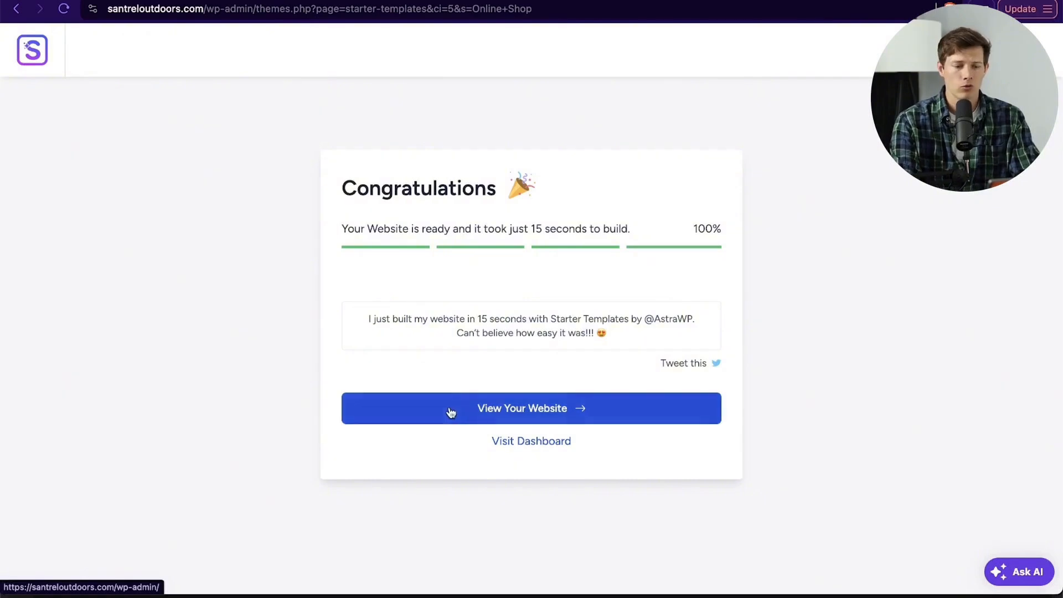
Step: View the newly built website, look through its home page sections, and close the preview
click(477, 414)
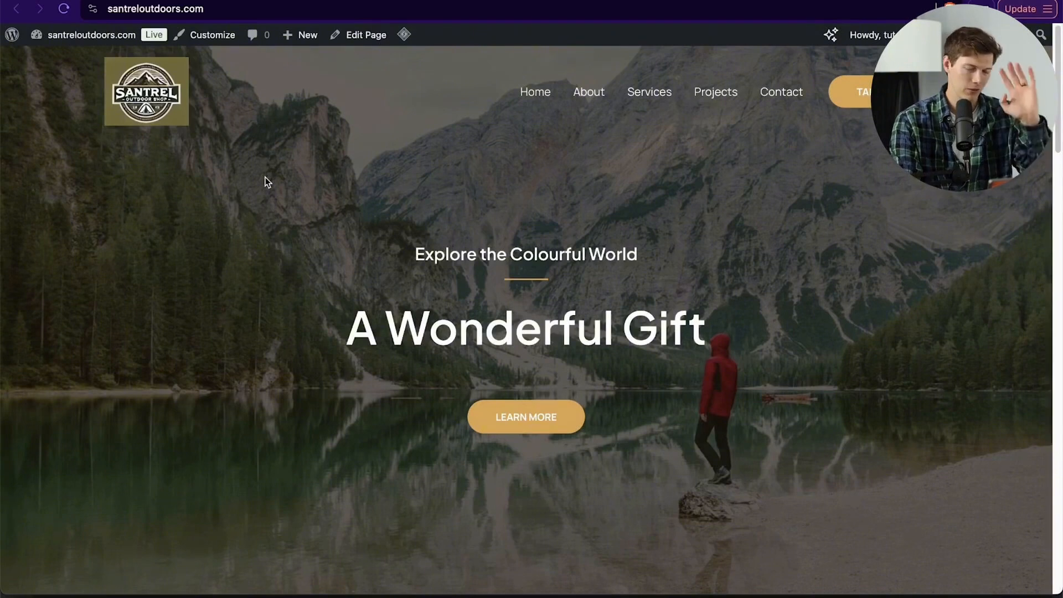
scroll(266, 182, down, 13)
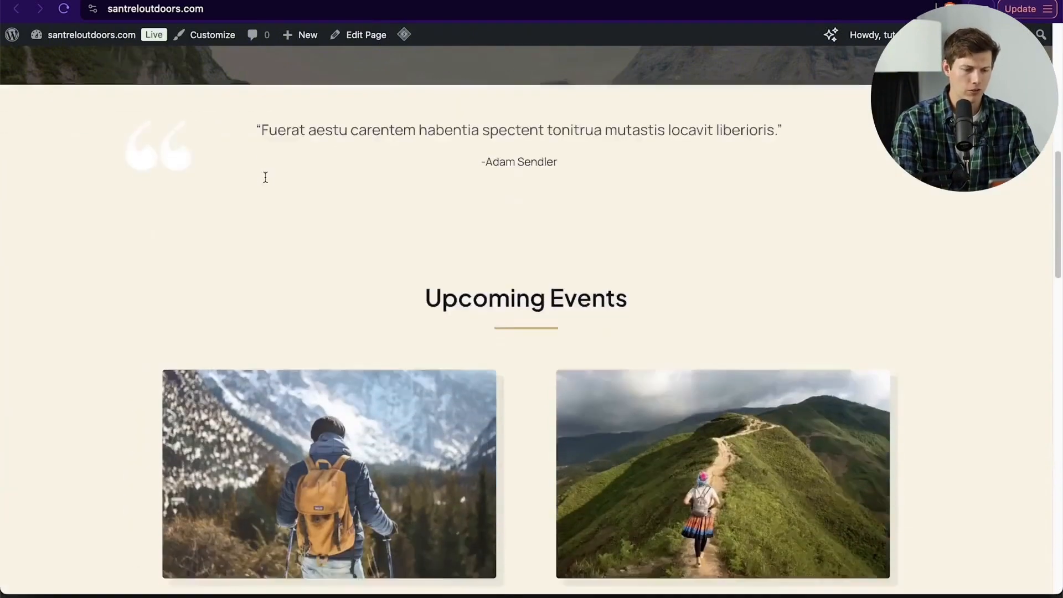
scroll(266, 182, down, 3)
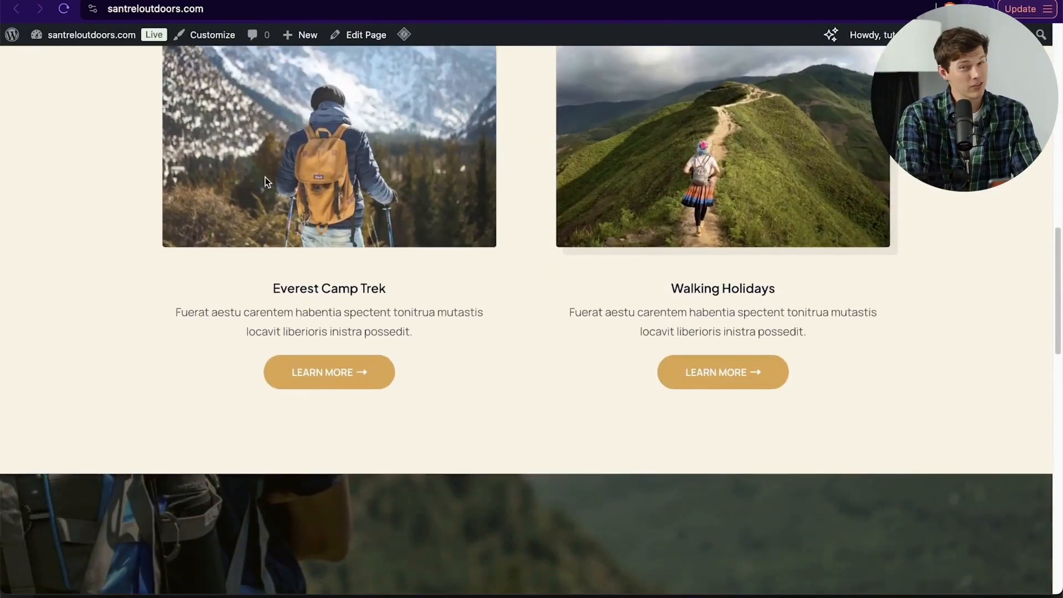
scroll(266, 182, down, 15)
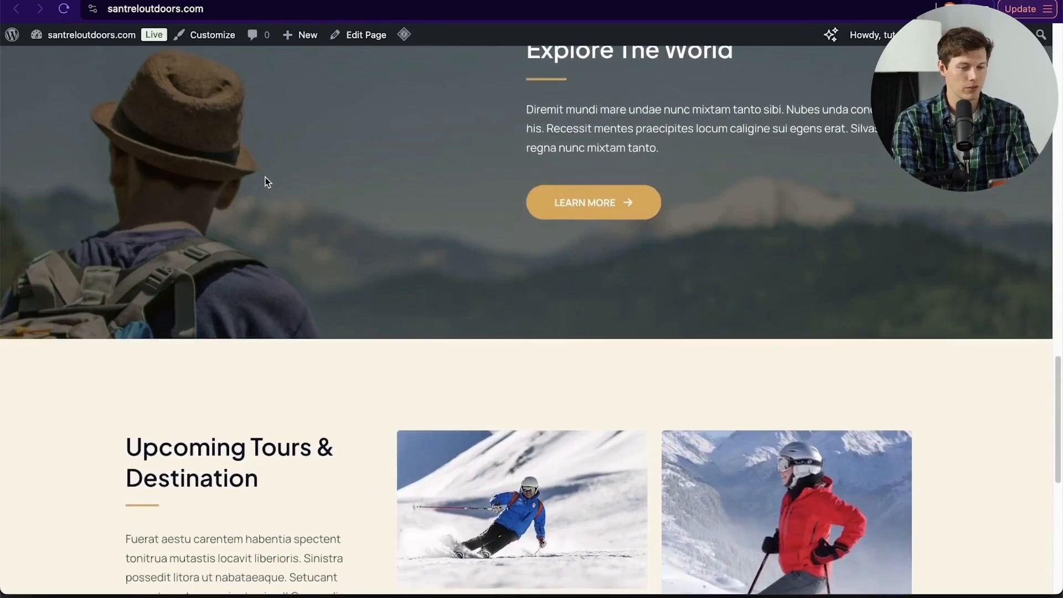
scroll(266, 182, down, 4)
scroll(266, 182, up, 20)
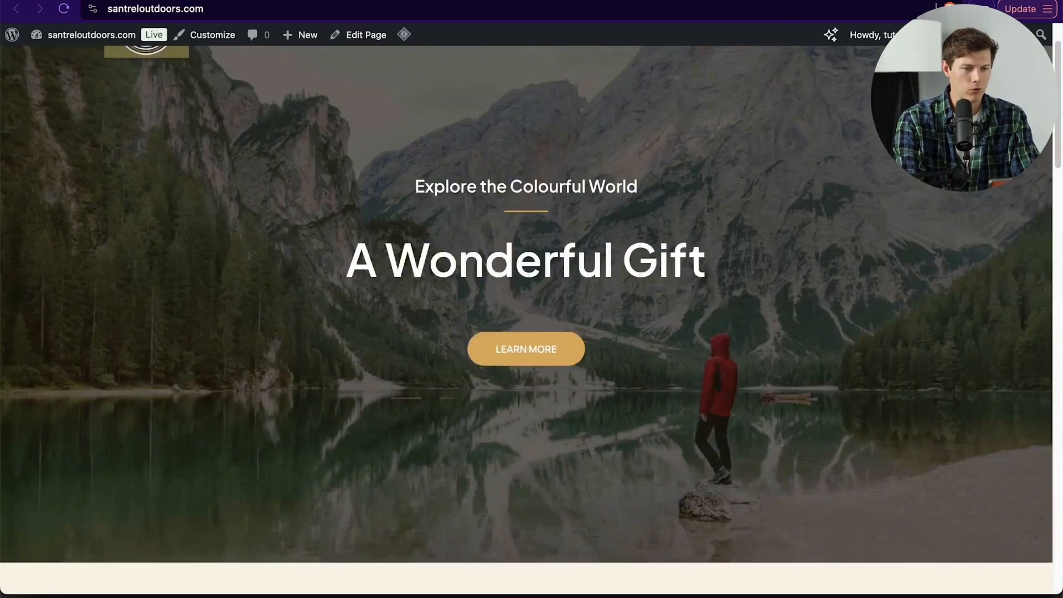
key(super+w)
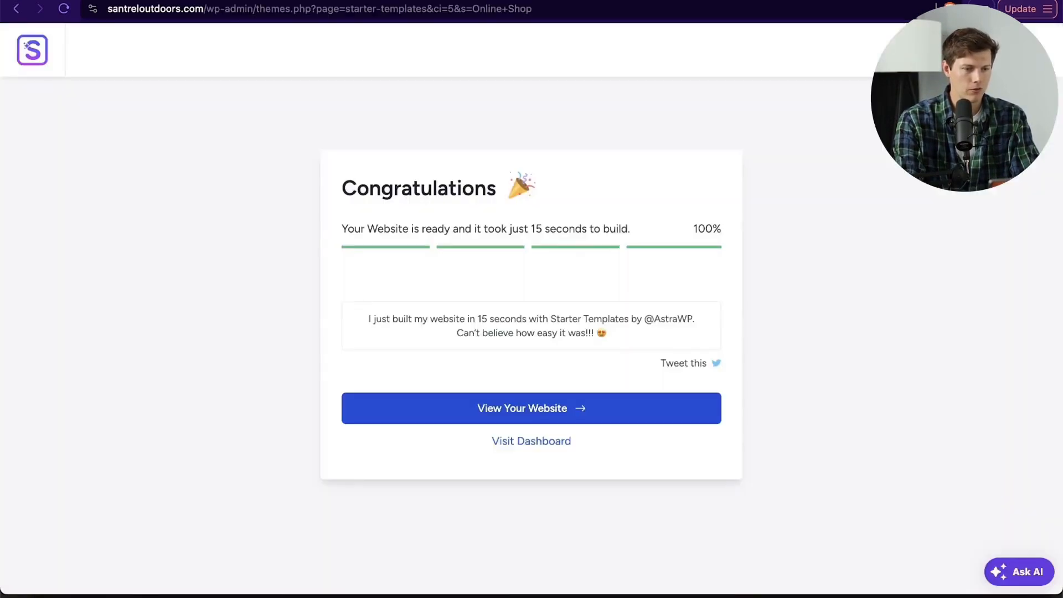
Step: Visit the WordPress dashboard and highlight its santreloutdoors.com/wp-admin/ address
click(524, 446)
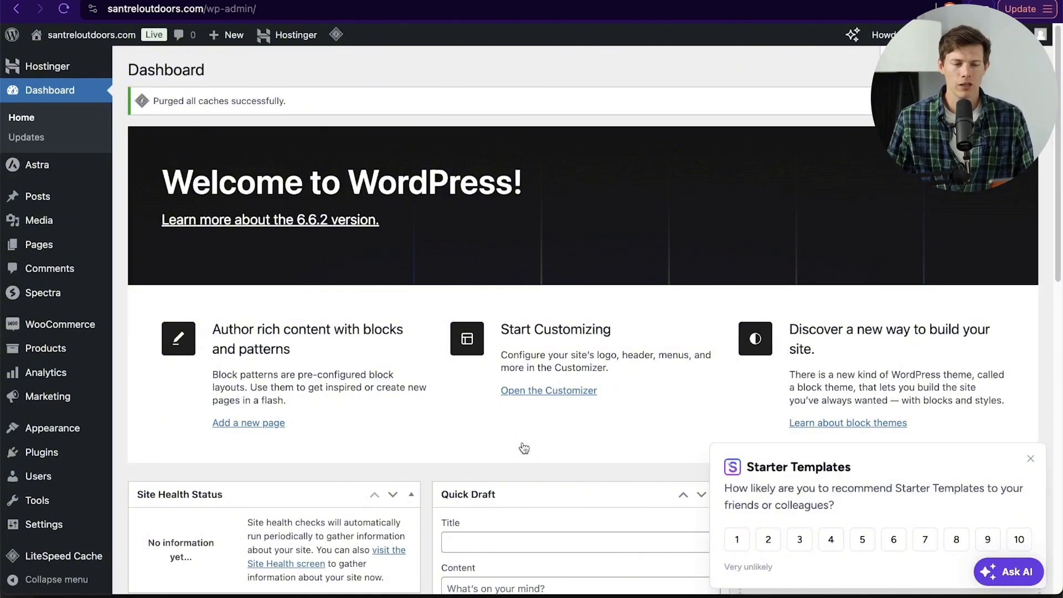
click(115, 8)
drag(118, 6, 208, 11)
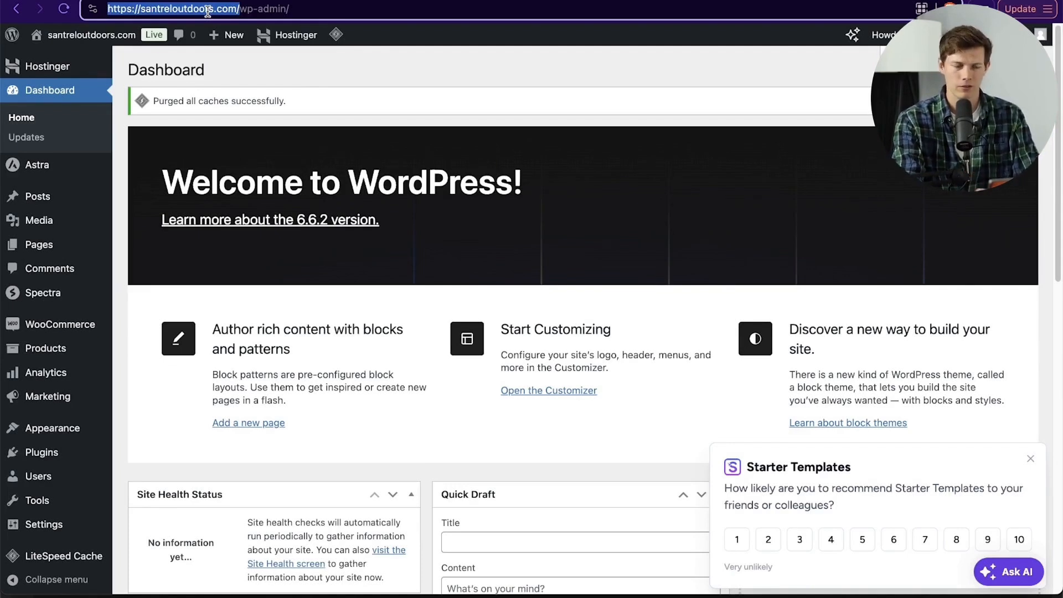
click(312, 11)
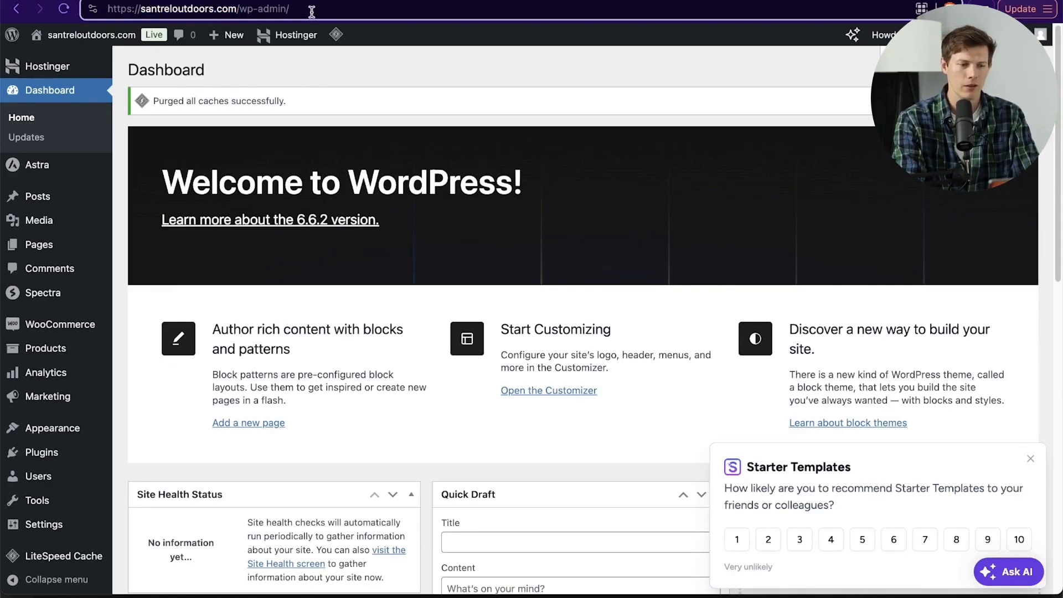
drag(339, 8, 82, 6)
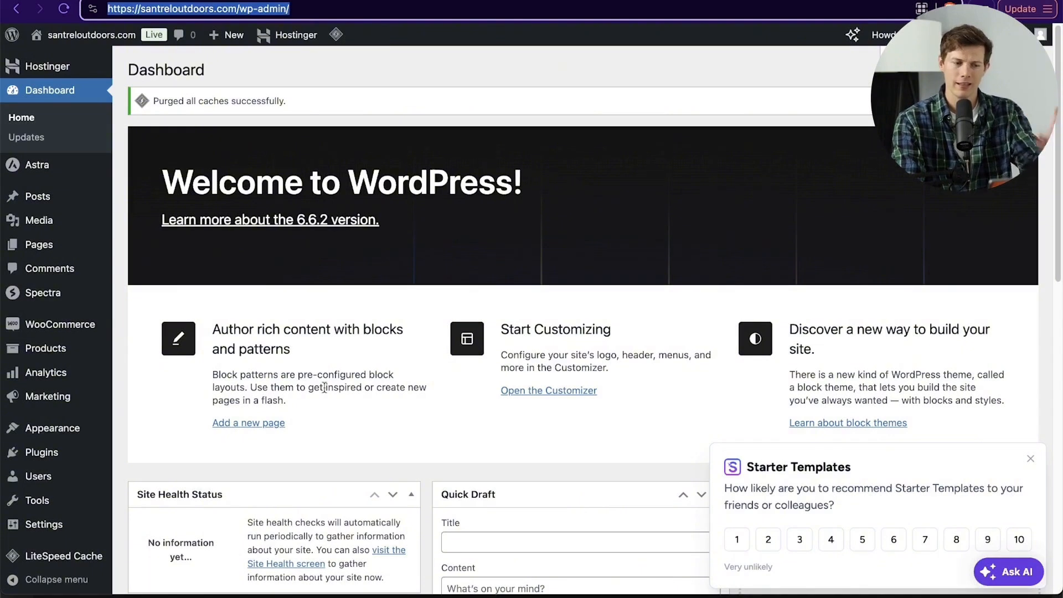
Step: Go to the WooCommerce home page, continue the store setup, and open Hostinger's business information form for an online store
mouse_move(75, 331)
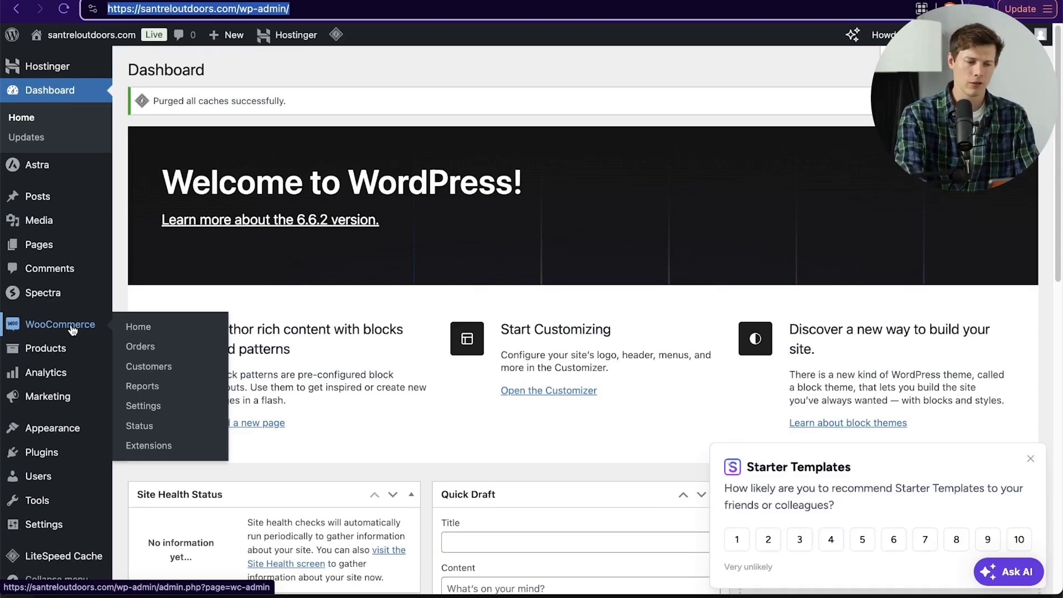
click(72, 330)
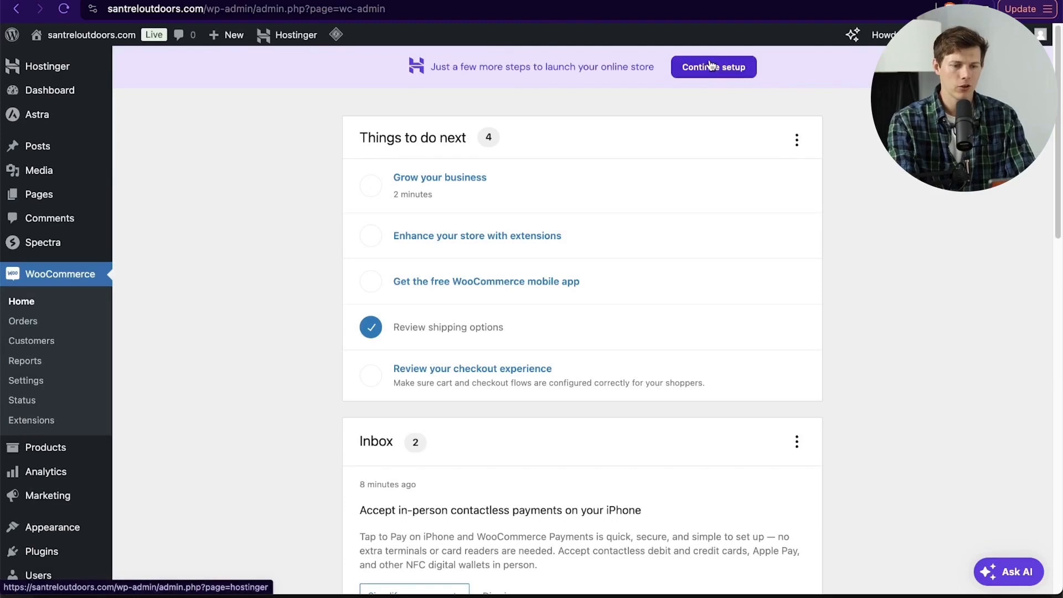
click(709, 72)
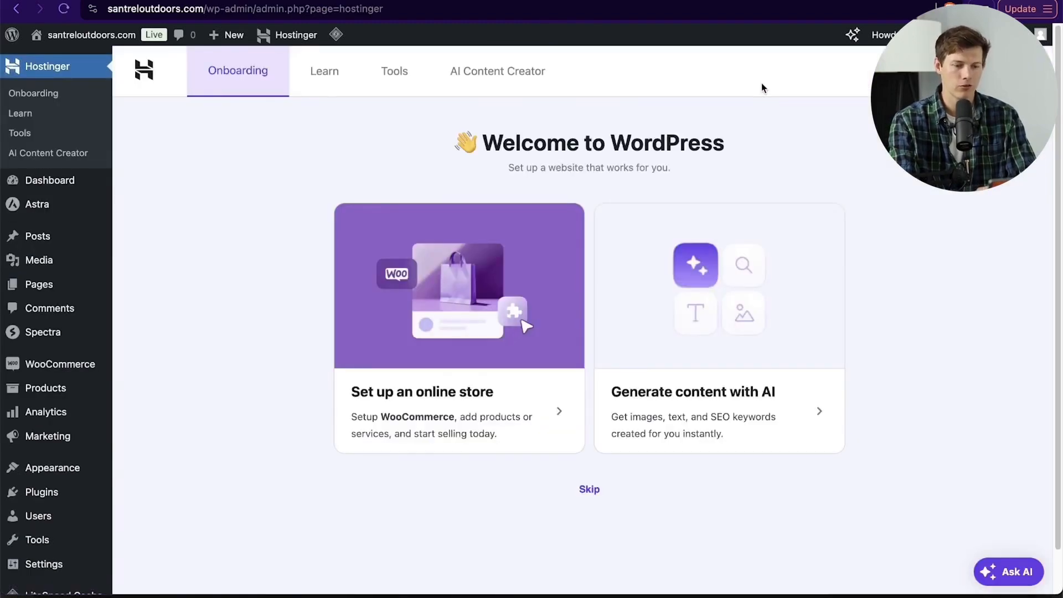
click(444, 410)
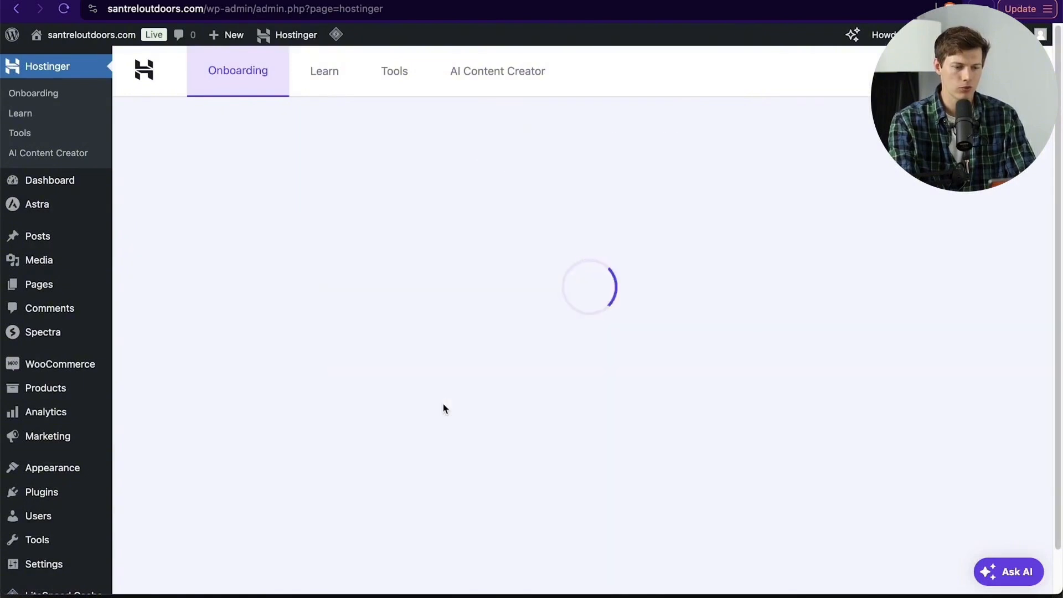
click(495, 413)
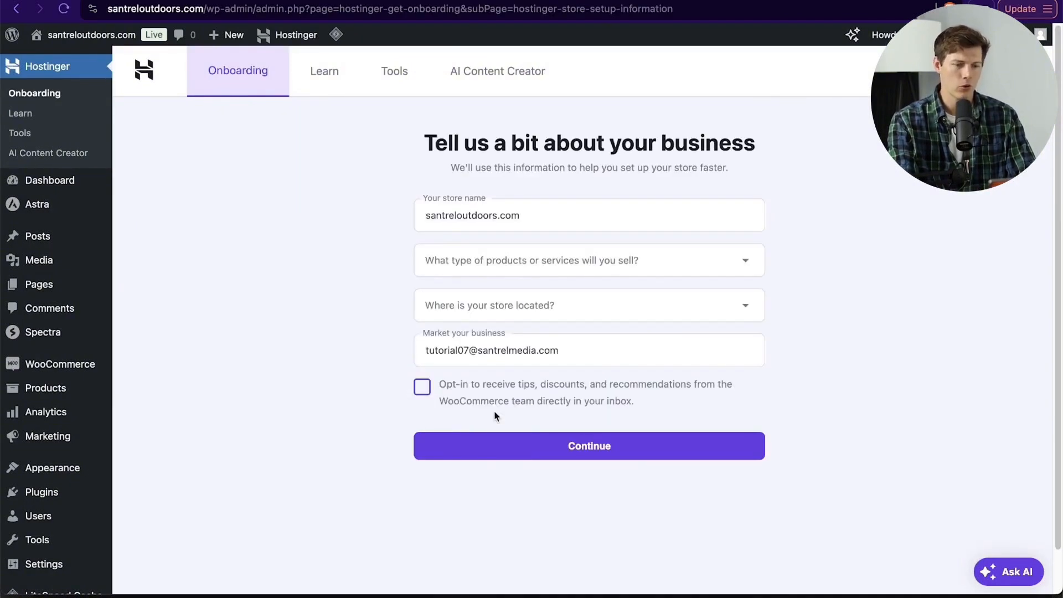
Step: Set the type of products sold to Other, choose a United States state as the store location, and submit the business information
click(567, 268)
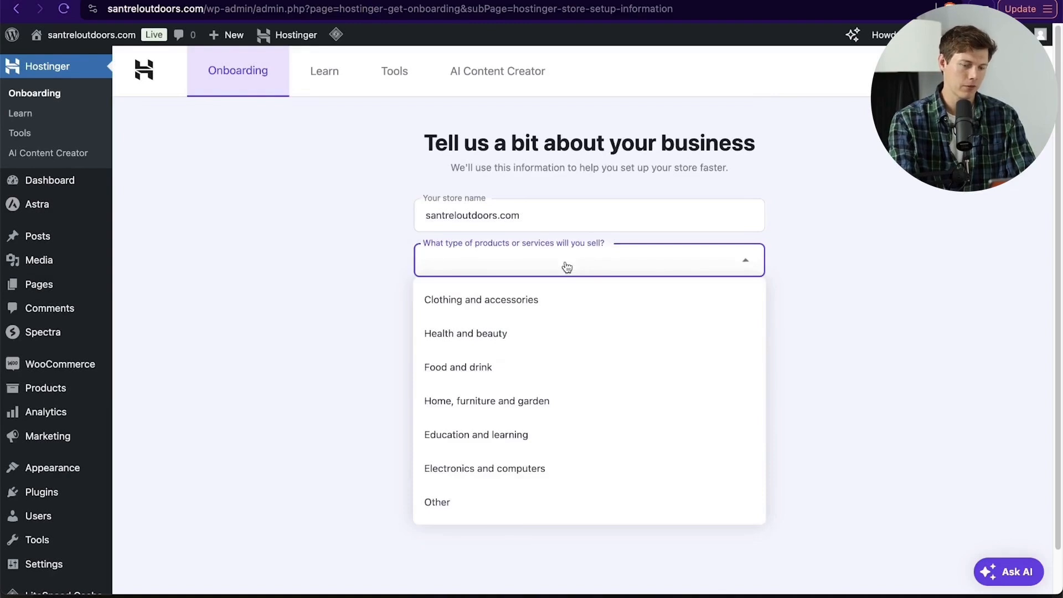
text(out)
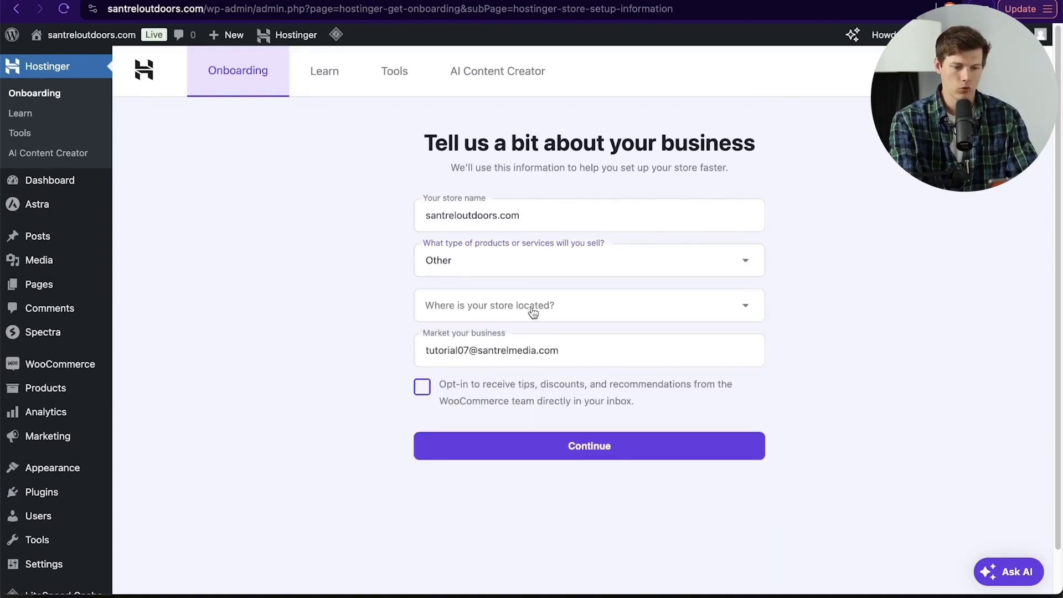
click(529, 311)
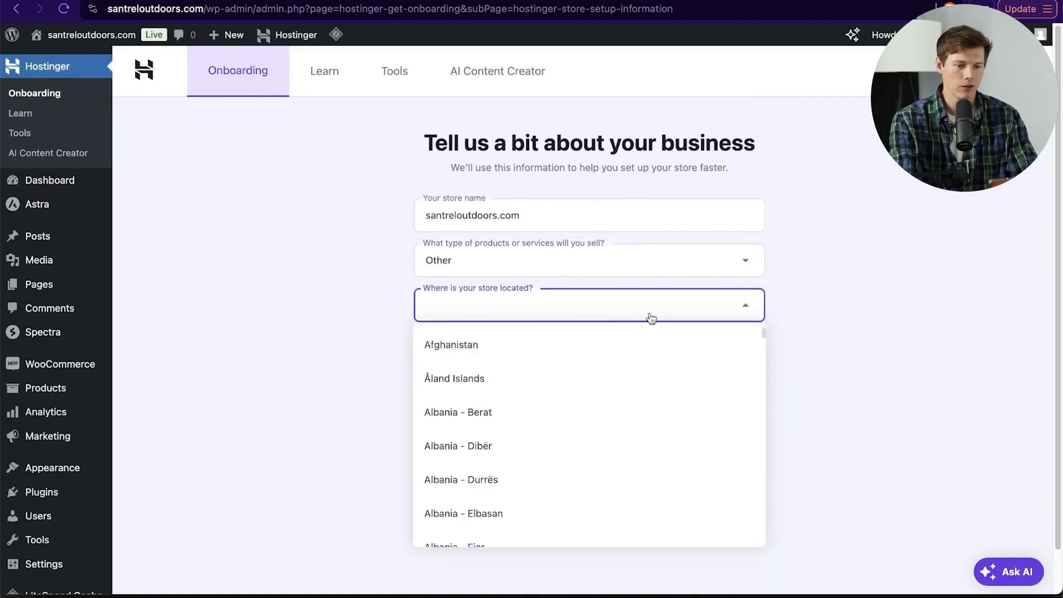
text(uni)
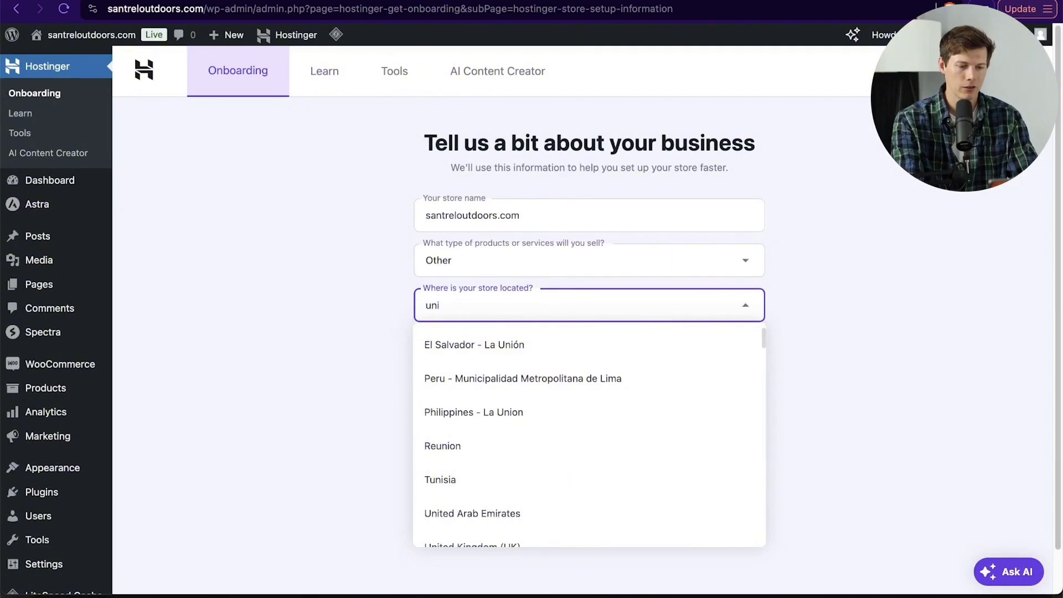
text(ted)
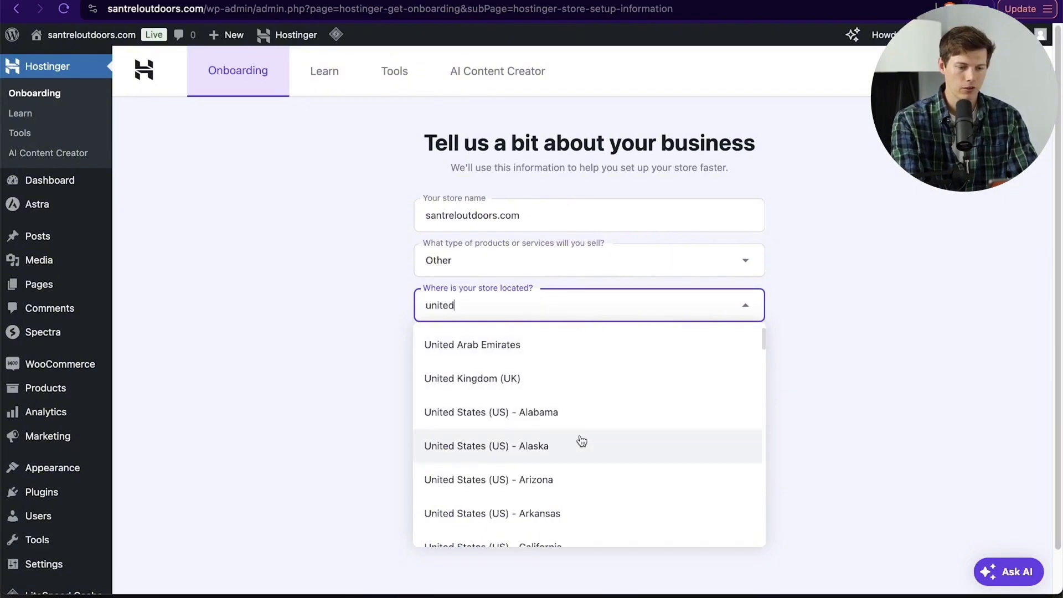
text( states)
scroll(591, 518, down, 7)
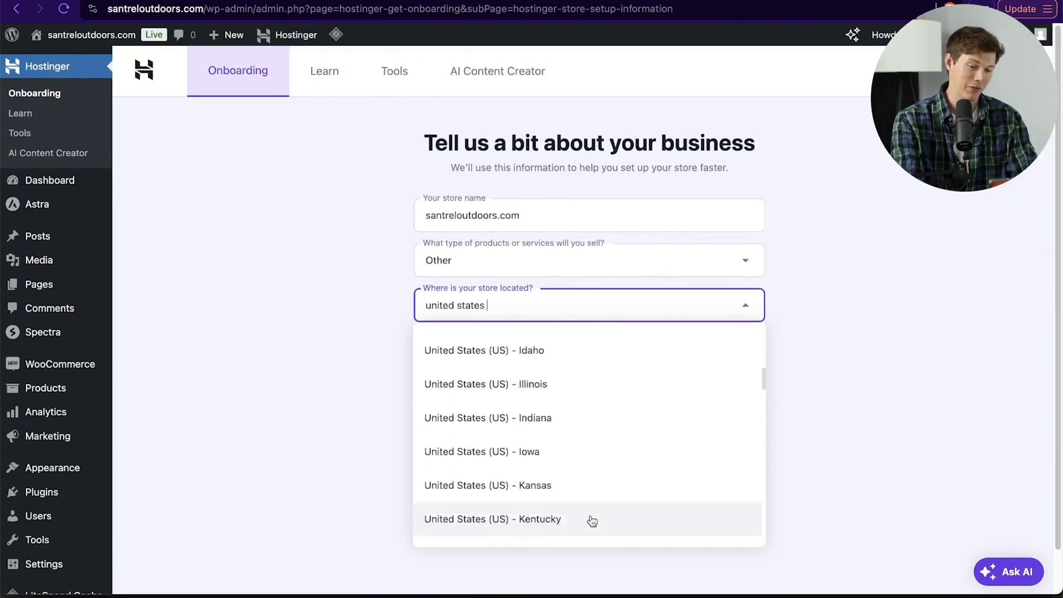
scroll(592, 521, down, 6)
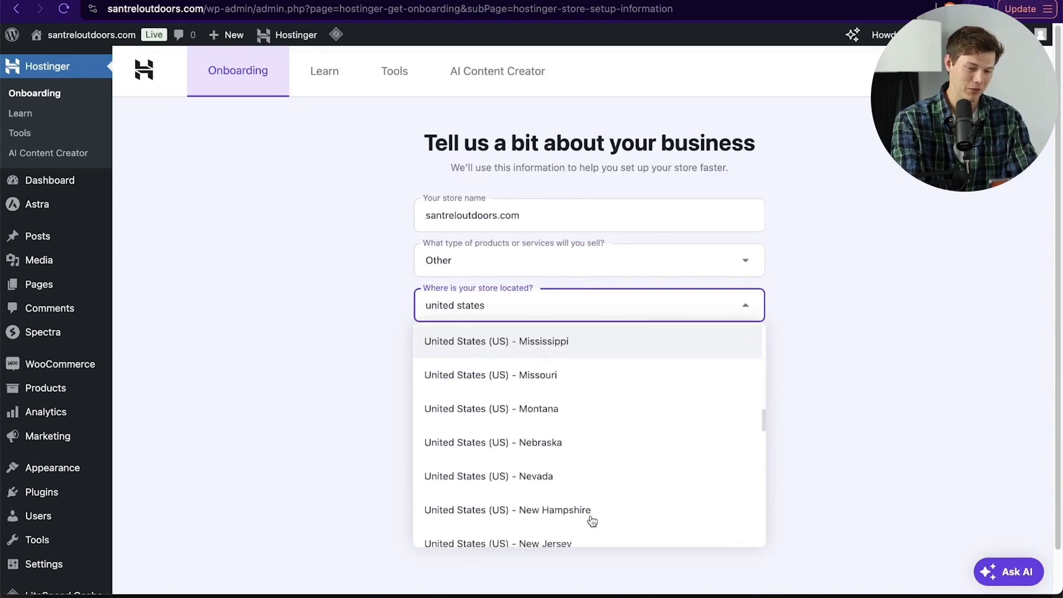
scroll(592, 521, down, 7)
click(561, 391)
click(512, 446)
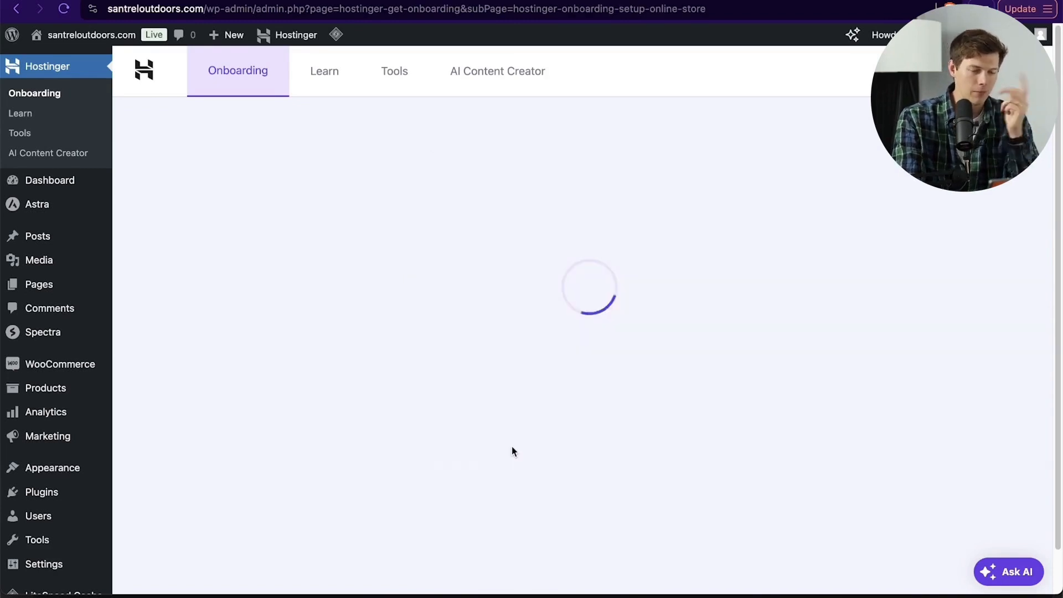
Step: Start adding the first product from the online store setup and name it Premium Hydration Pack
scroll(935, 370, down, 2)
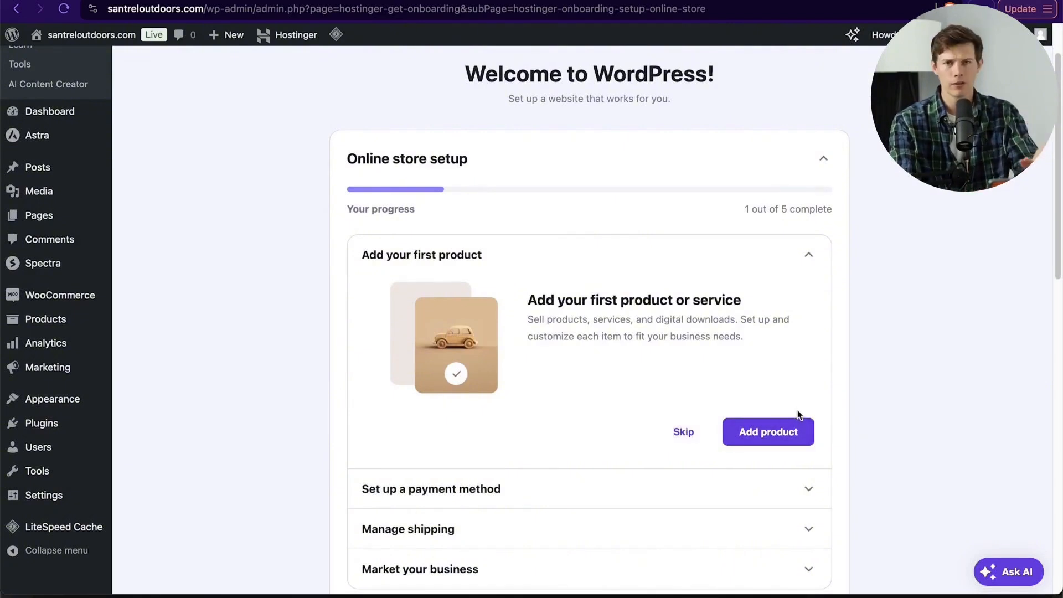
click(778, 435)
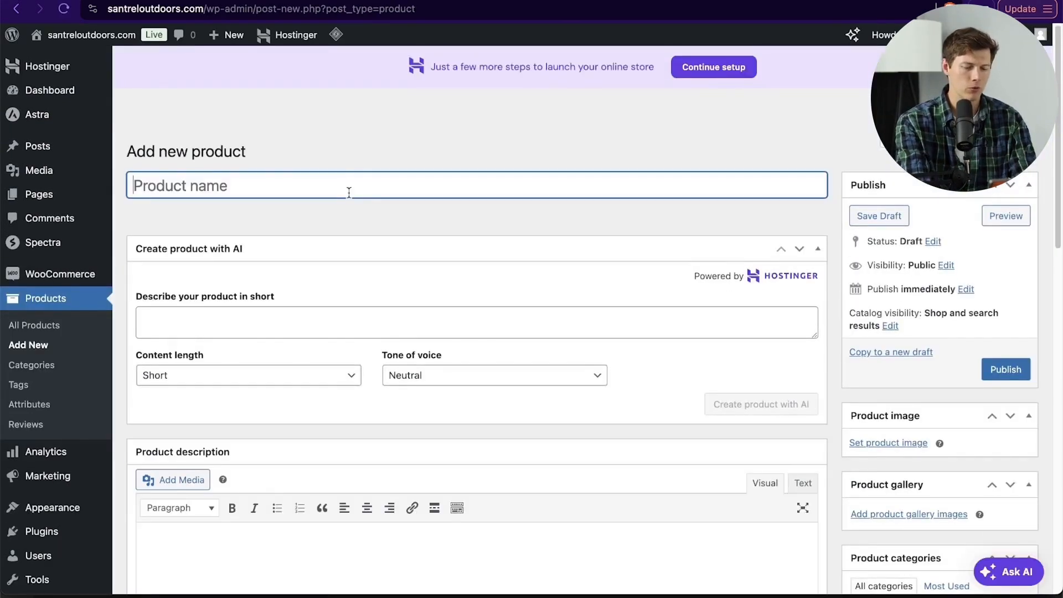
text(Premium Hyr)
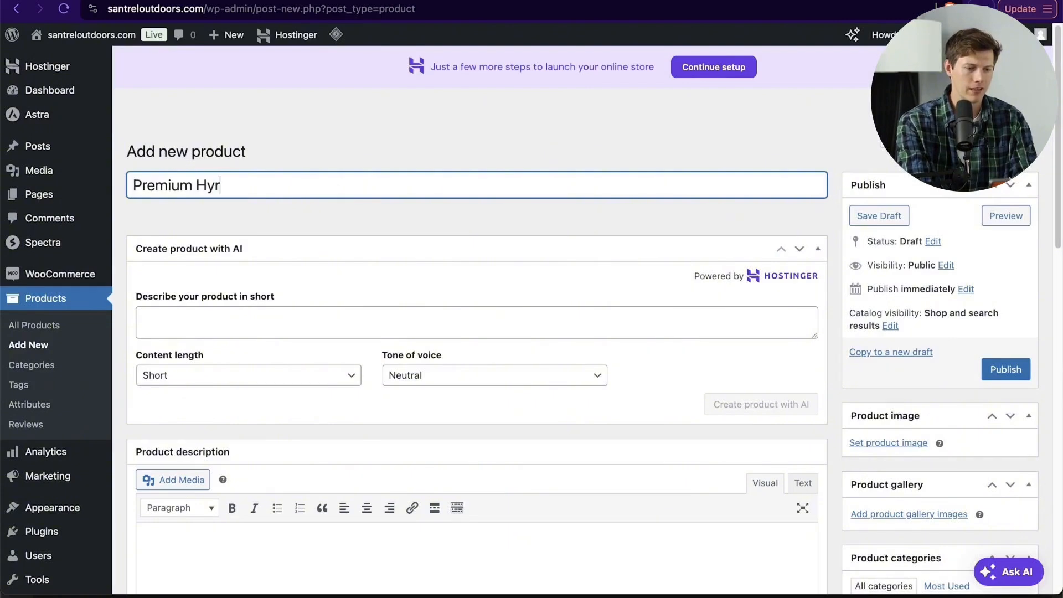
key(BackSpace)
text(dration Pack)
Step: Describe a 5-liter water pack with straw and AlwaysClean technology, and generate the product with AI using Medium length and Trustworthy tone
click(297, 317)
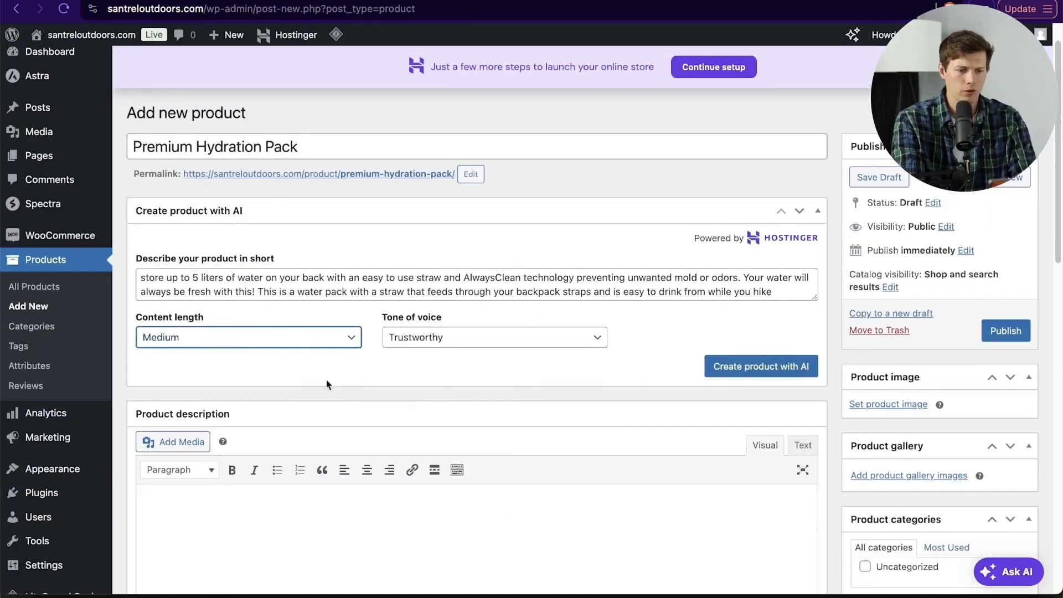
click(764, 365)
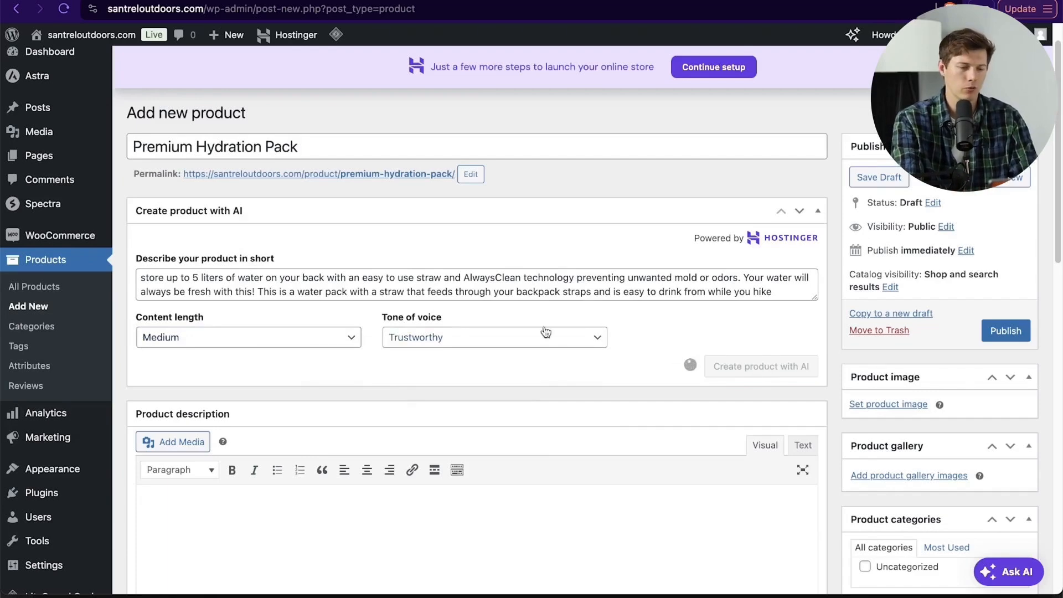
Step: Look over the product form while the content is generated, and read through the AI-written product description
scroll(545, 331, down, 5)
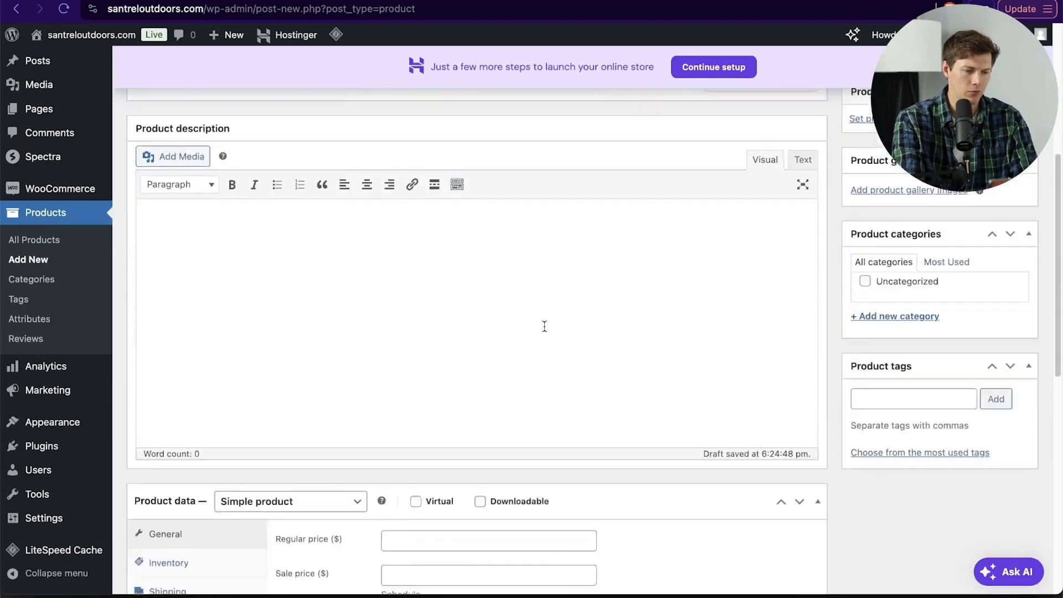
scroll(545, 326, down, 1)
scroll(545, 326, up, 2)
scroll(545, 331, down, 3)
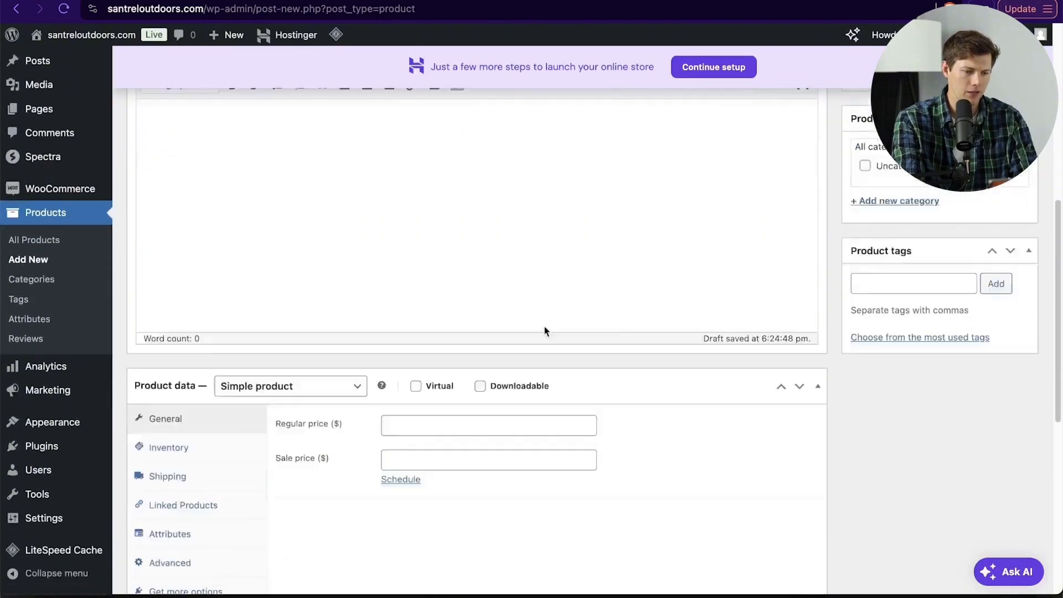
scroll(544, 331, down, 3)
scroll(545, 331, up, 8)
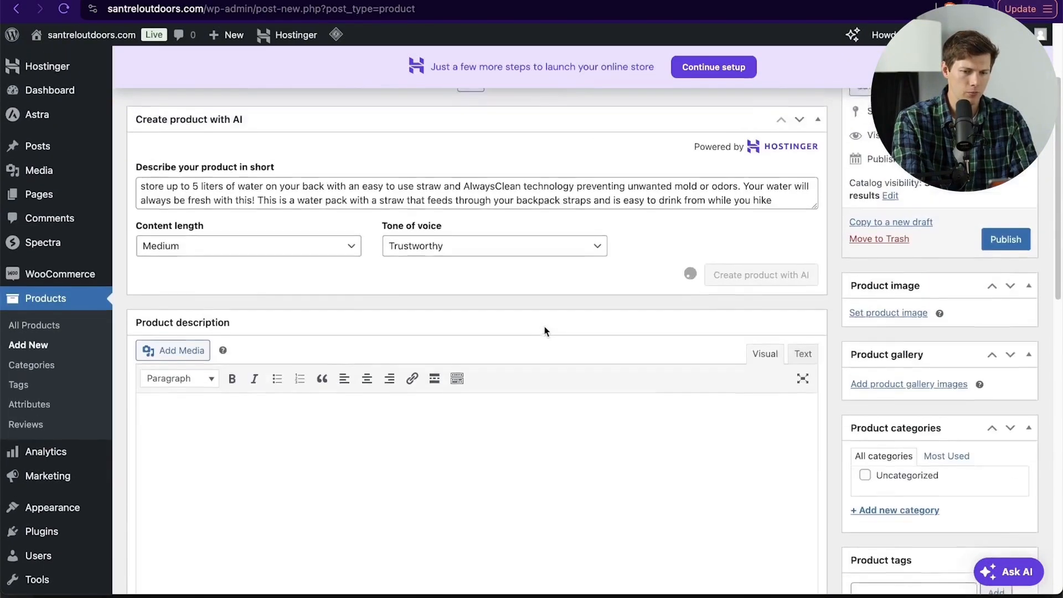
scroll(544, 331, up, 1)
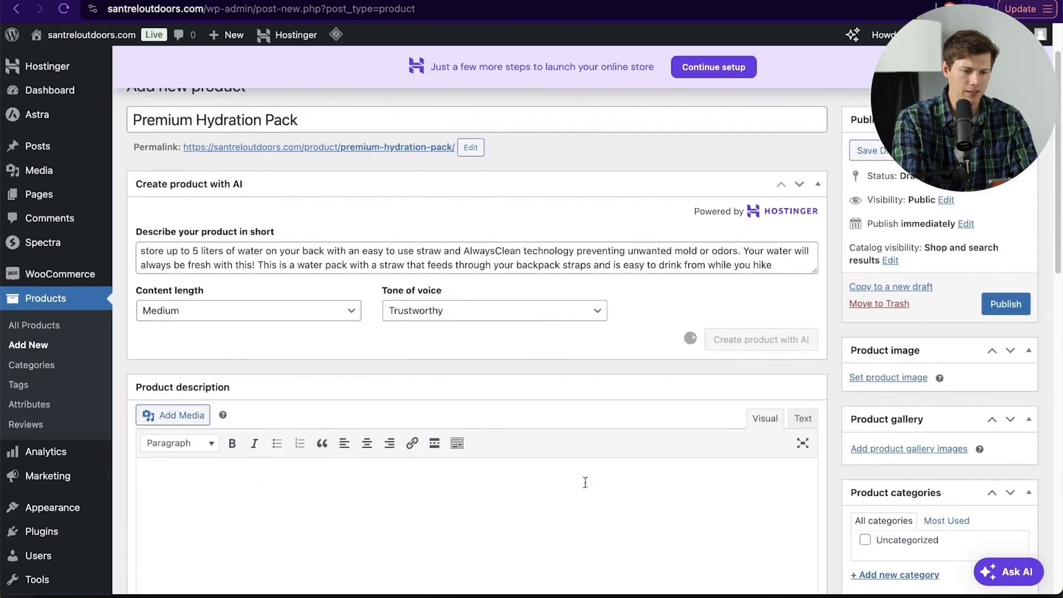
scroll(730, 443, up, 1)
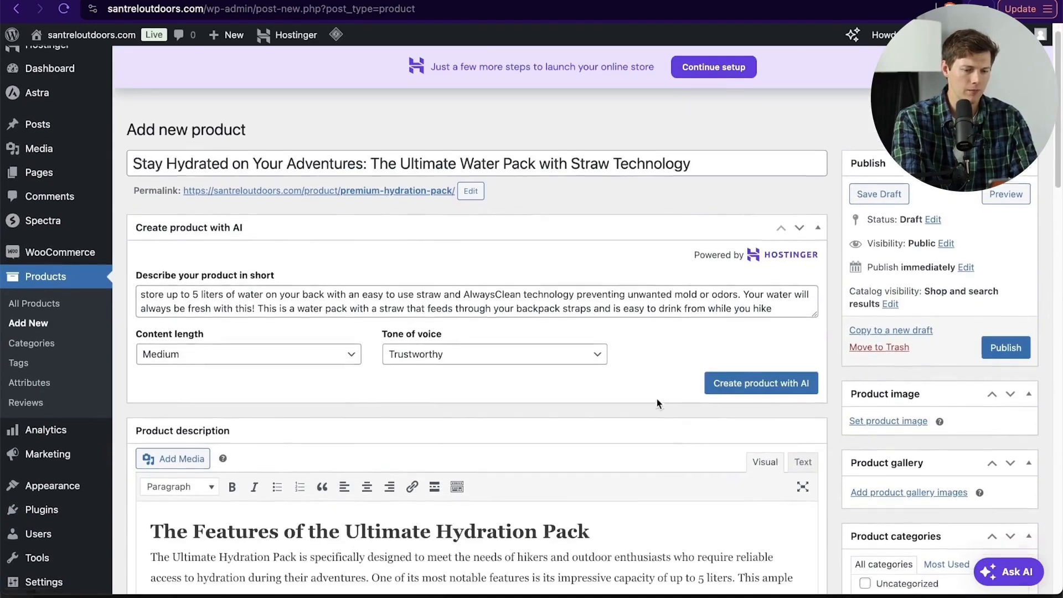
scroll(657, 398, down, 8)
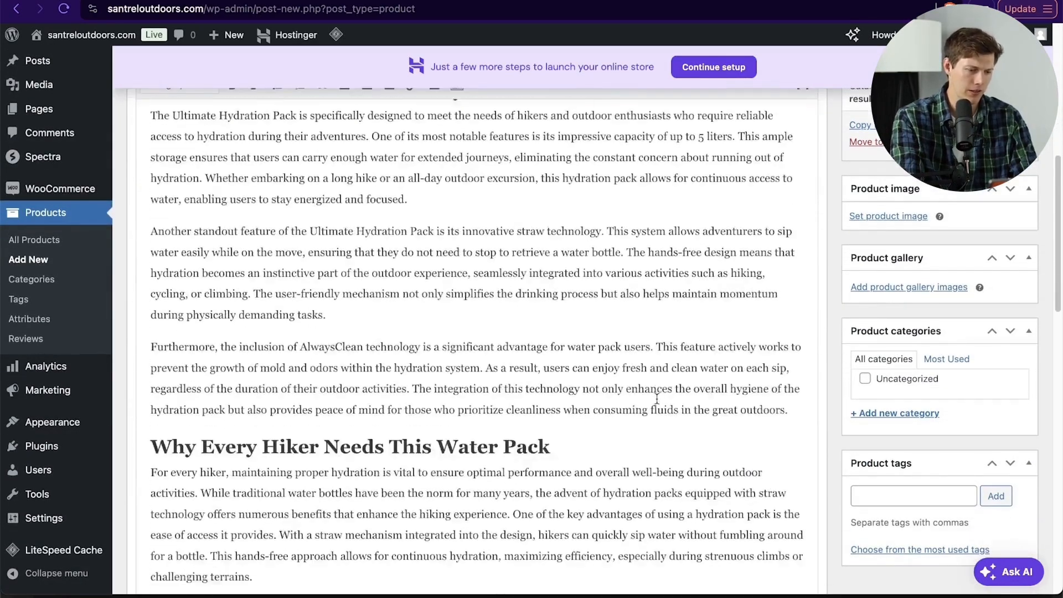
scroll(656, 399, down, 10)
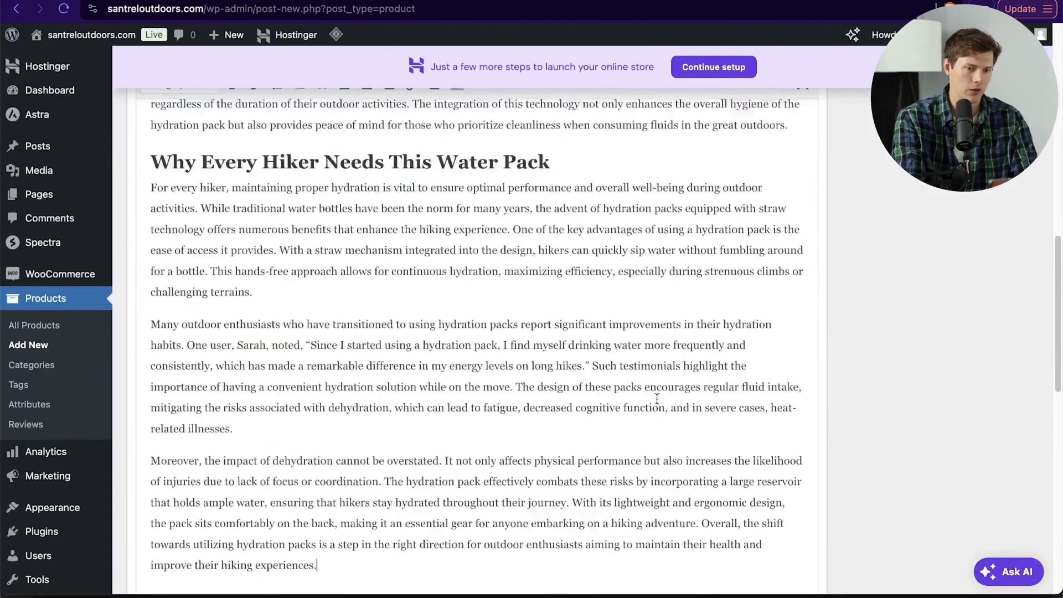
scroll(657, 399, up, 7)
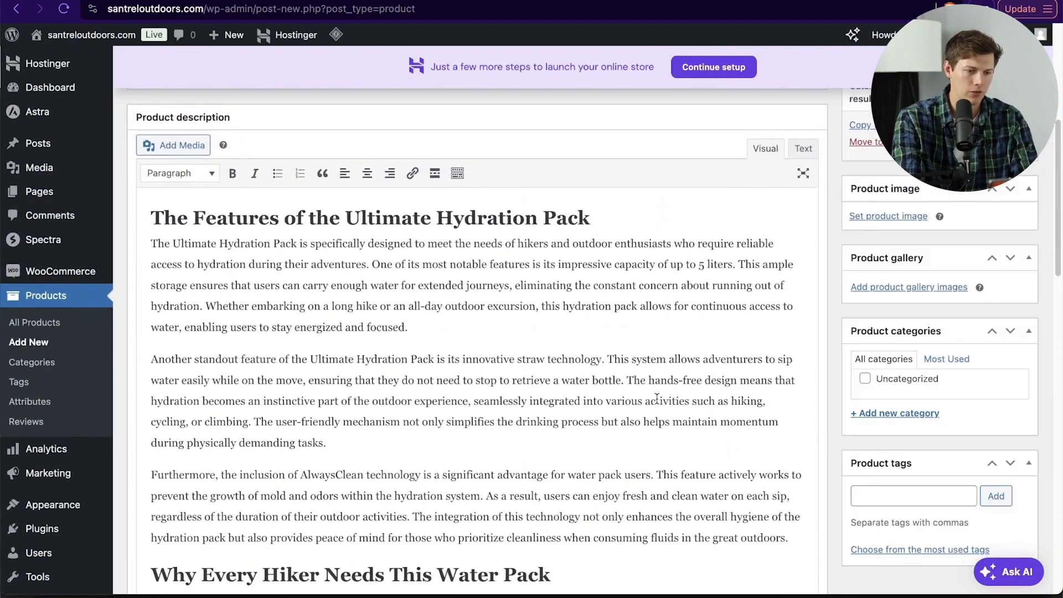
scroll(657, 399, down, 15)
scroll(657, 399, up, 8)
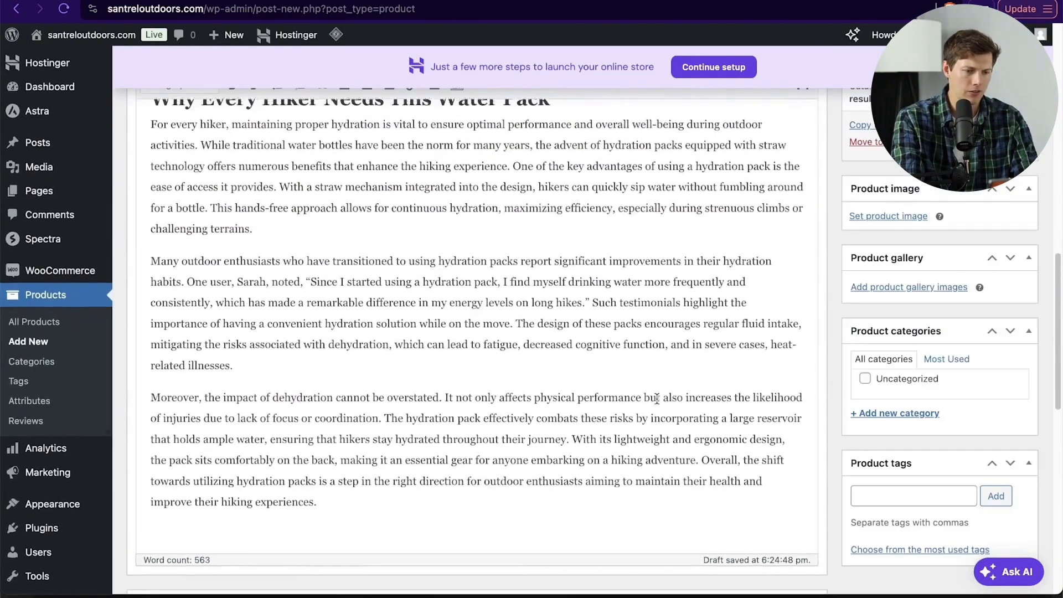
Step: Set the product's regular price to $44.95 and its sale price to $41.95
scroll(657, 398, down, 6)
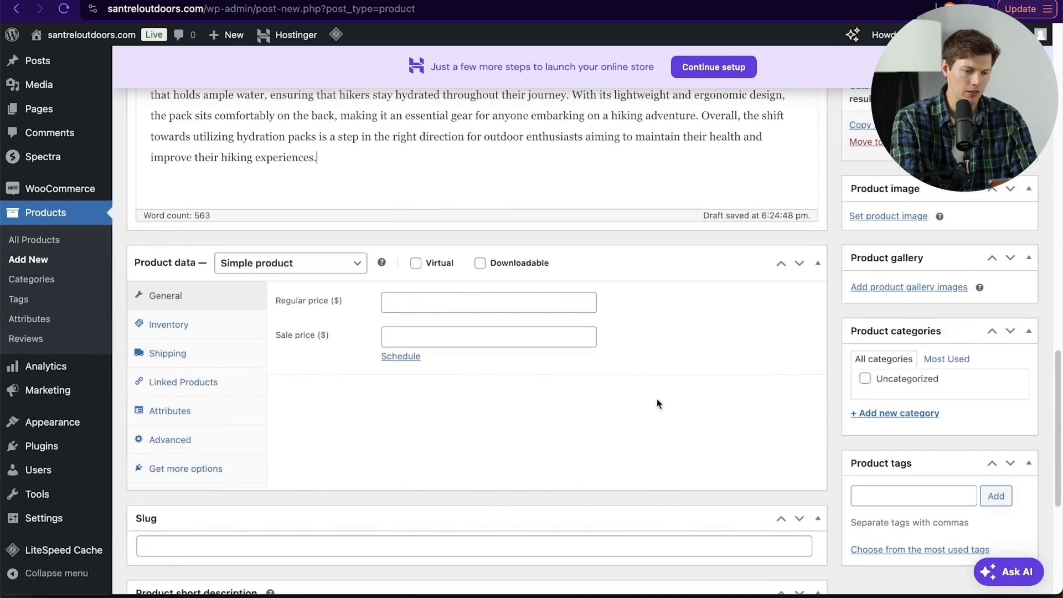
click(433, 298)
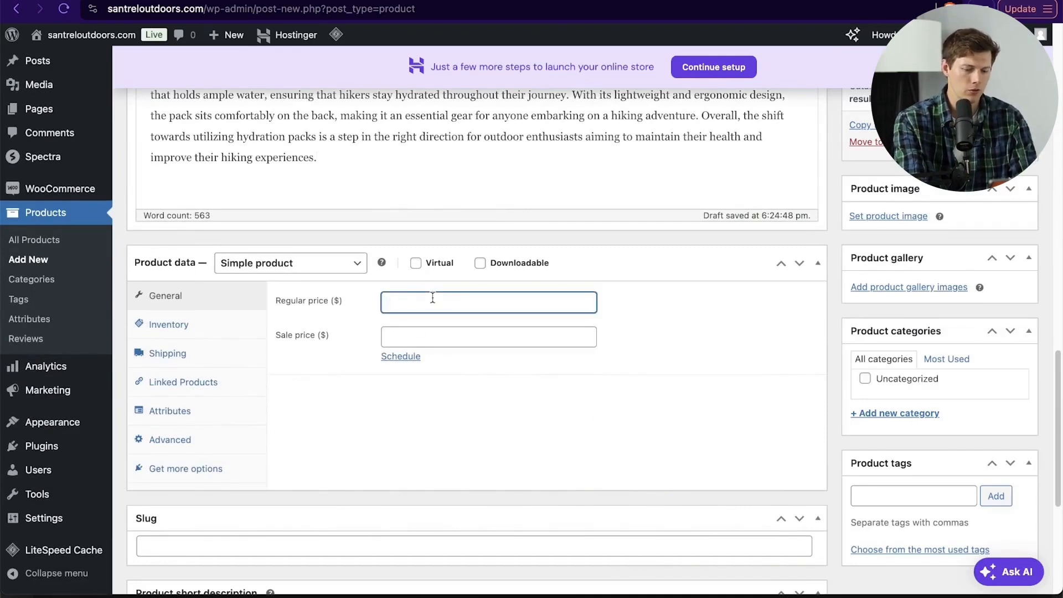
text(44.)
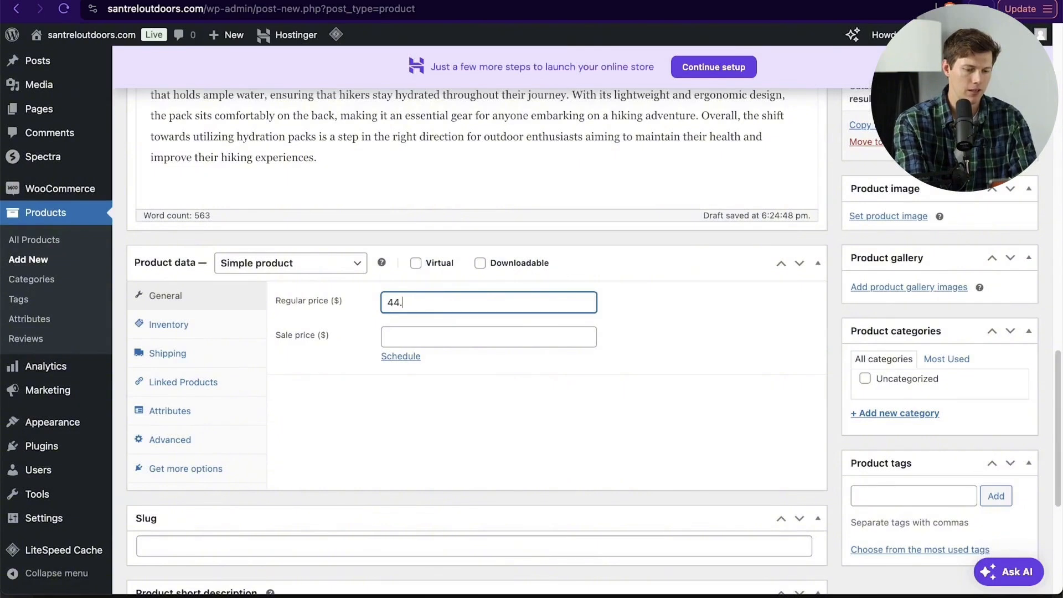
text(95)
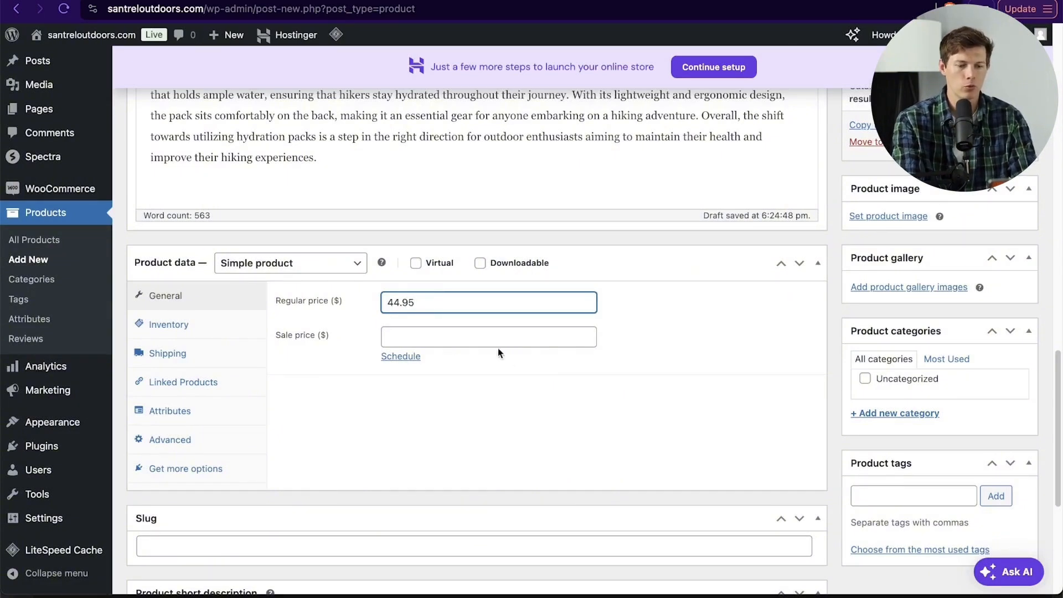
click(489, 335)
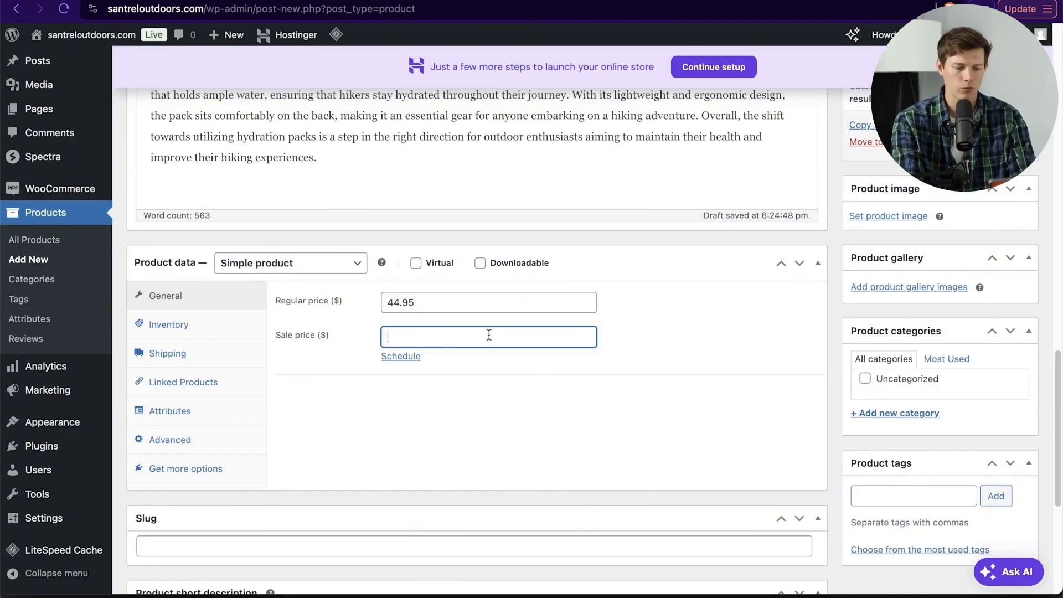
text(41.)
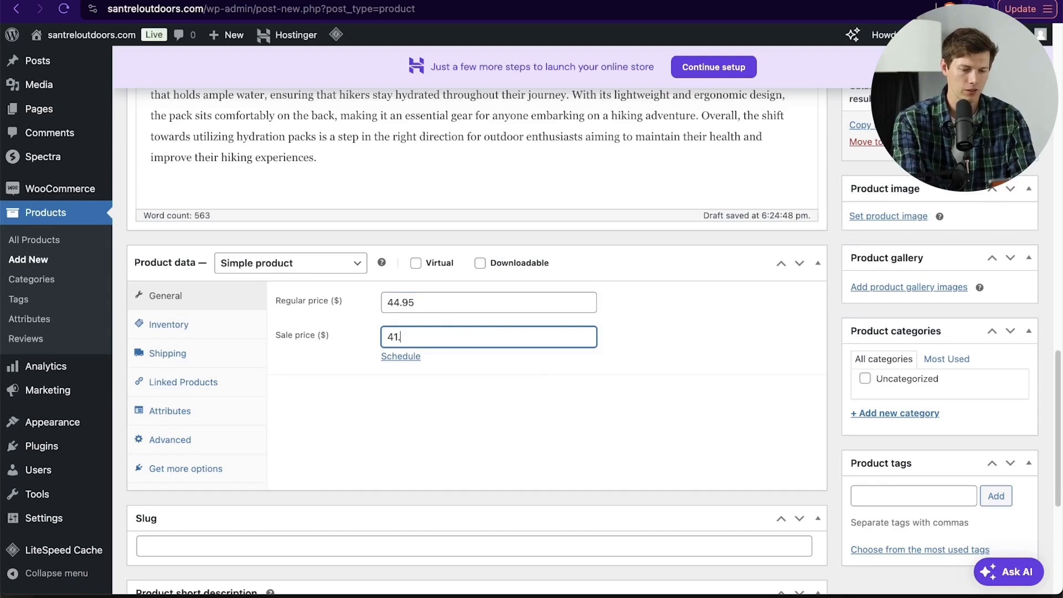
text(95)
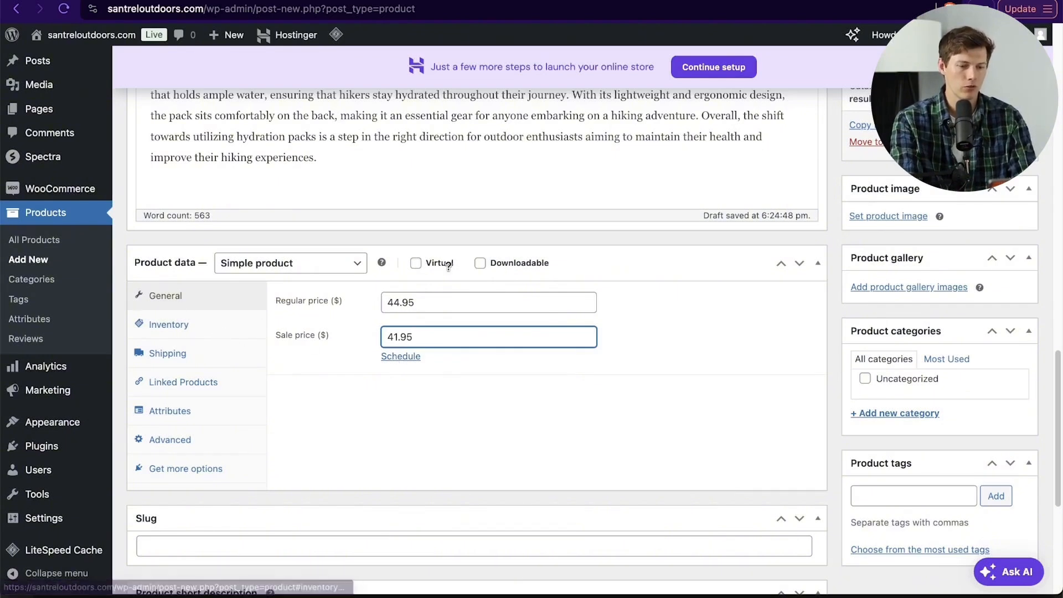
Step: Check the available product types, keep Simple product, and set the SKU to 10001 in the inventory data
click(169, 330)
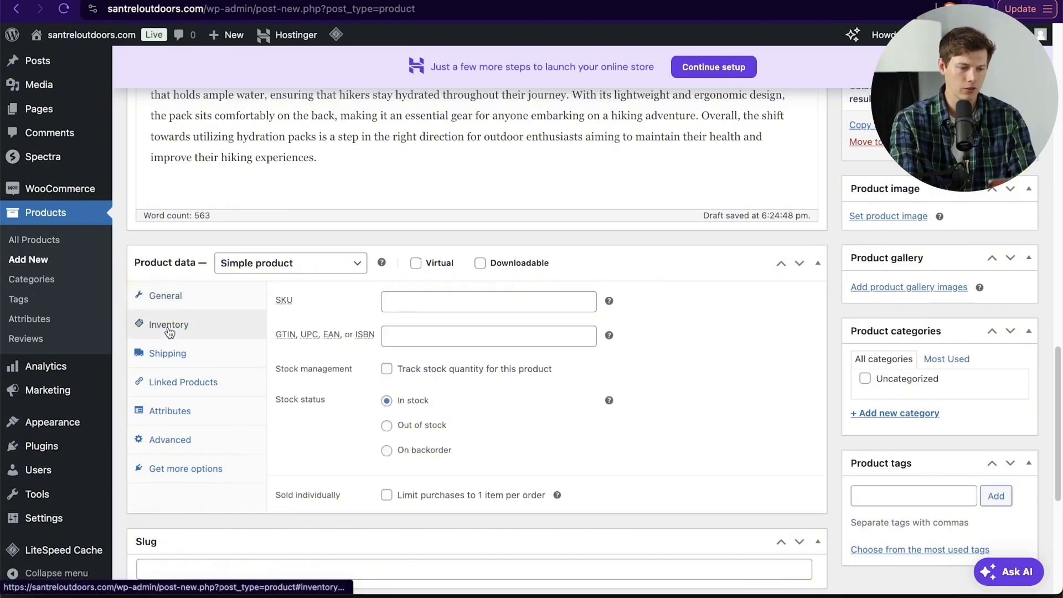
click(330, 269)
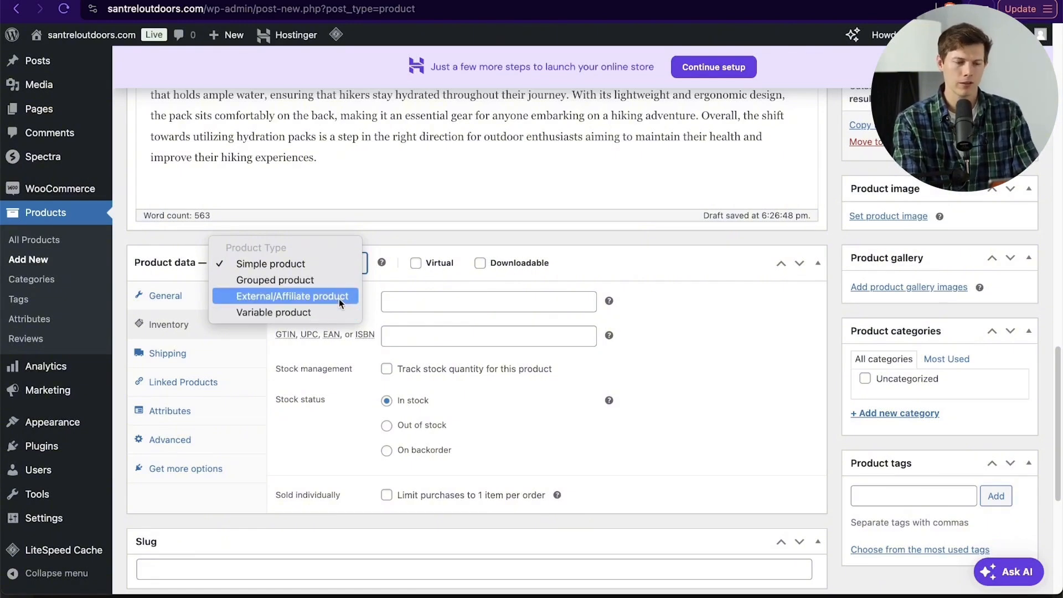
click(434, 310)
click(454, 304)
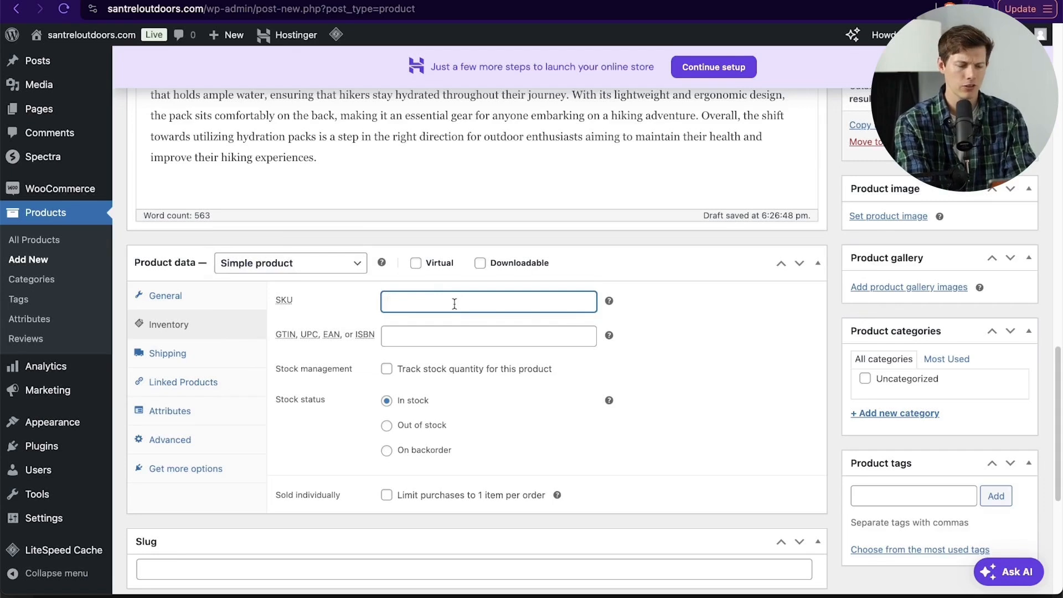
text(1001)
key(BackSpace)
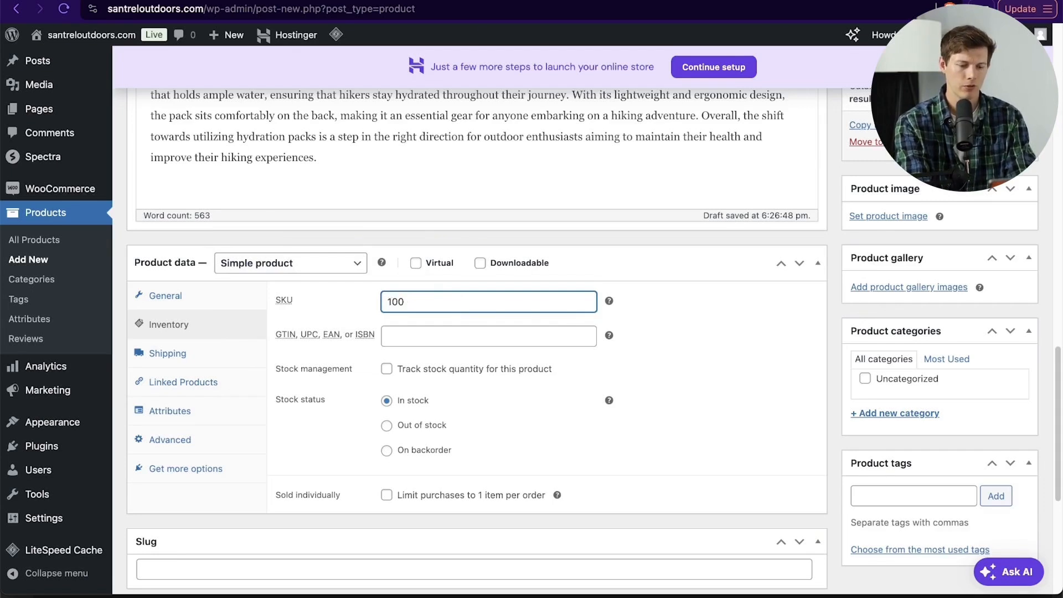
text(01)
click(432, 335)
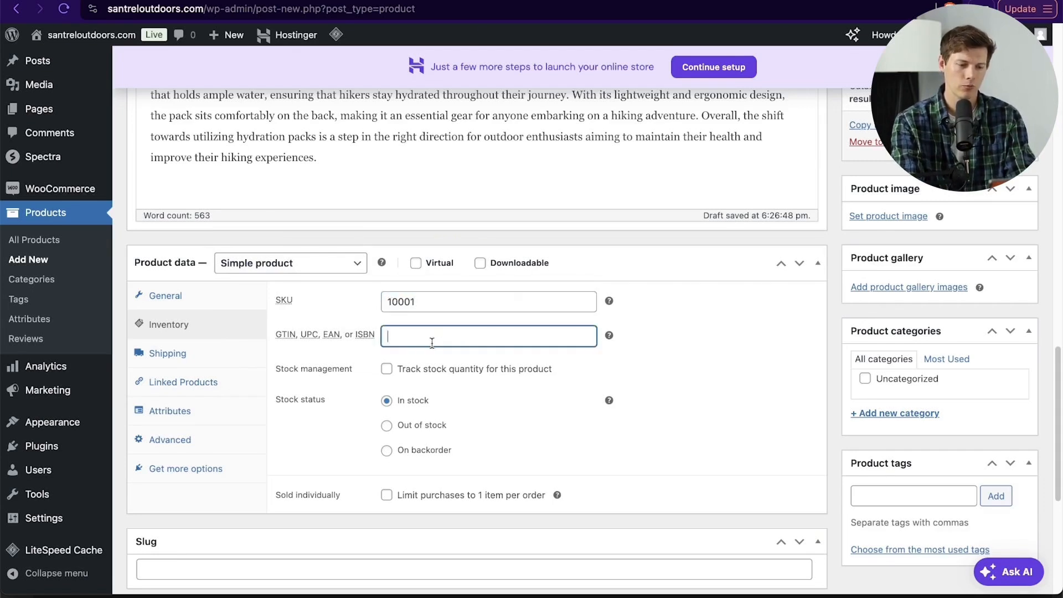
Step: Turn on stock quantity tracking for the product and set the quantity to 150
click(367, 373)
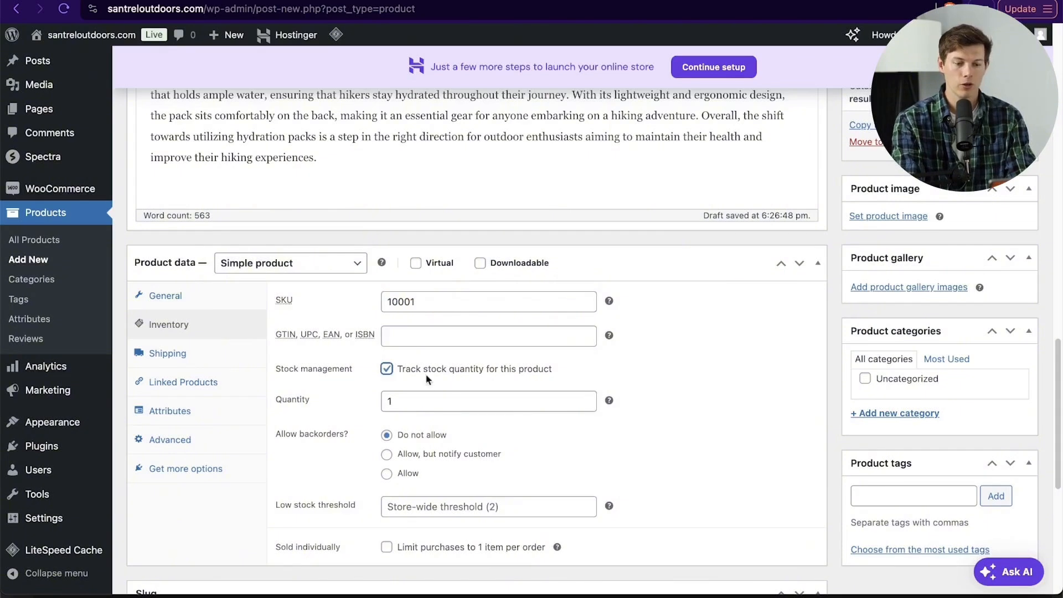
drag(450, 400, 365, 404)
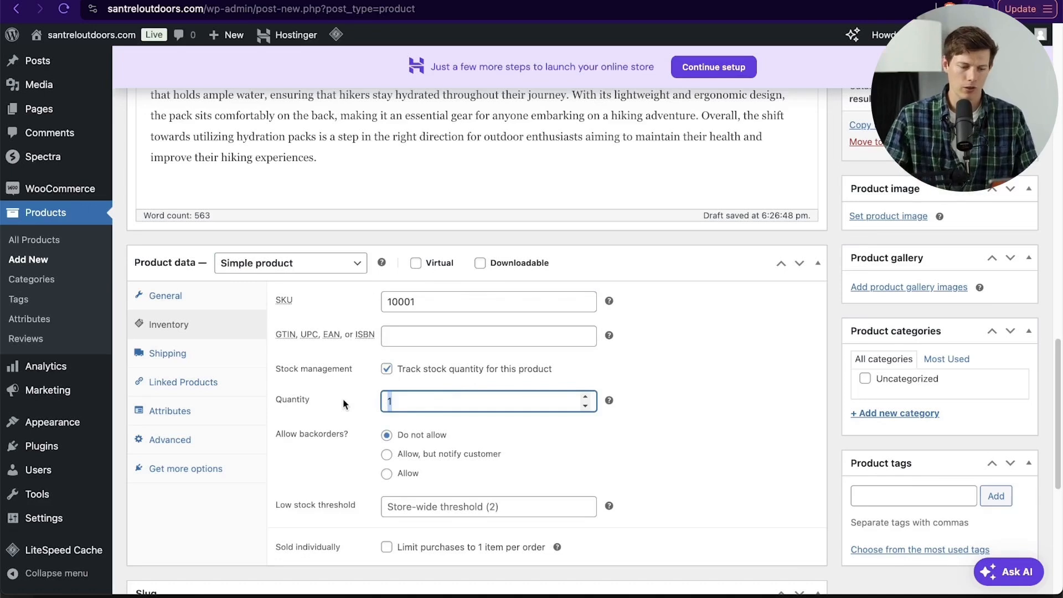
text(150)
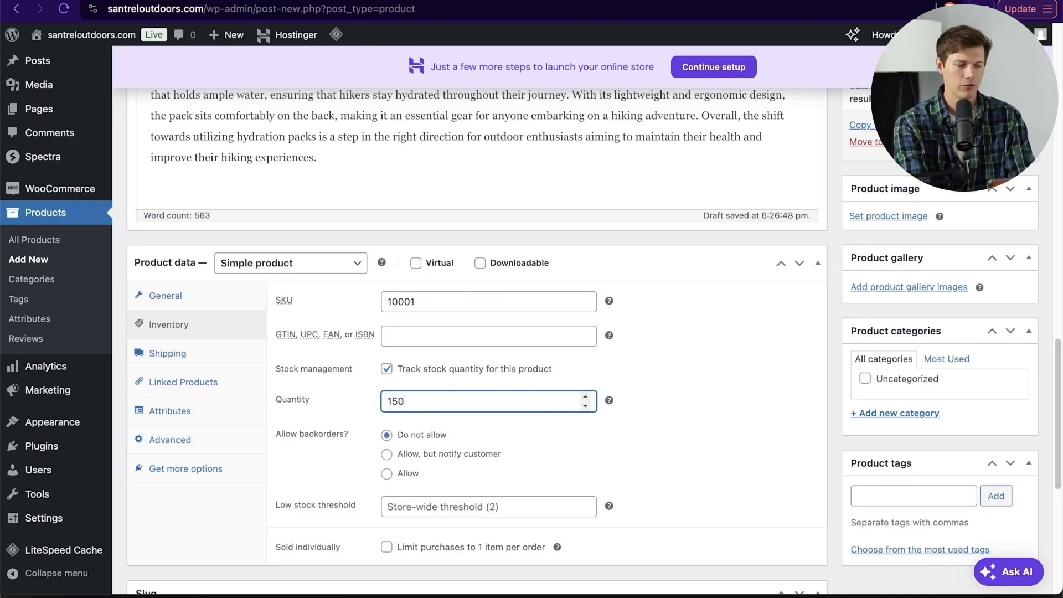
click(639, 441)
Step: Set the product's backorders to be allowed with customer notification
scroll(639, 441, down, 2)
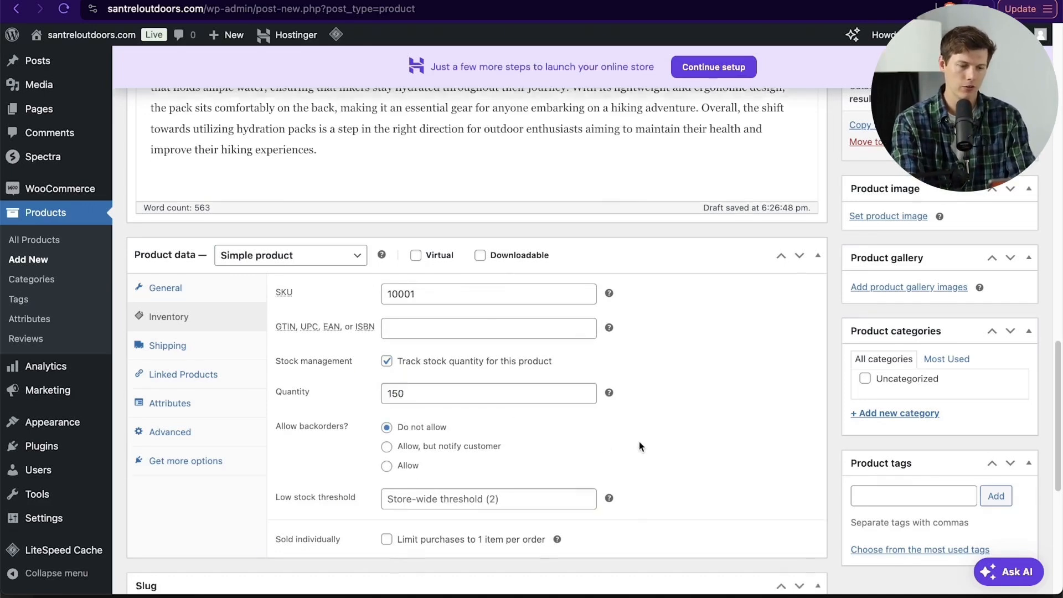
scroll(639, 441, down, 1)
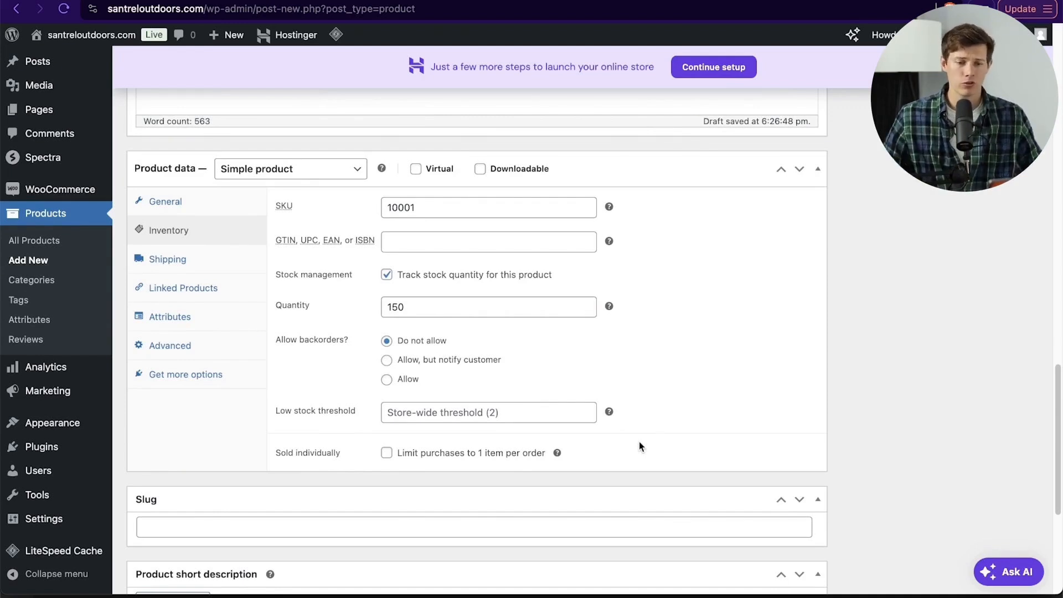
click(387, 360)
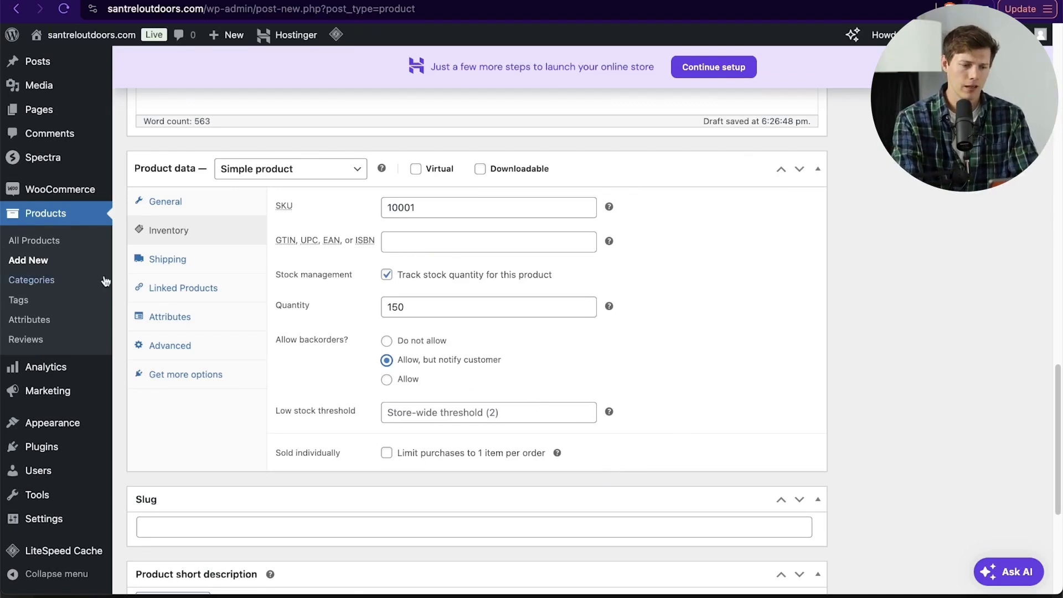
Step: Set the product's shipping weight to 16 oz and its dimensions to 1 x 1 x 0.25 ft, keeping No shipping class
click(194, 267)
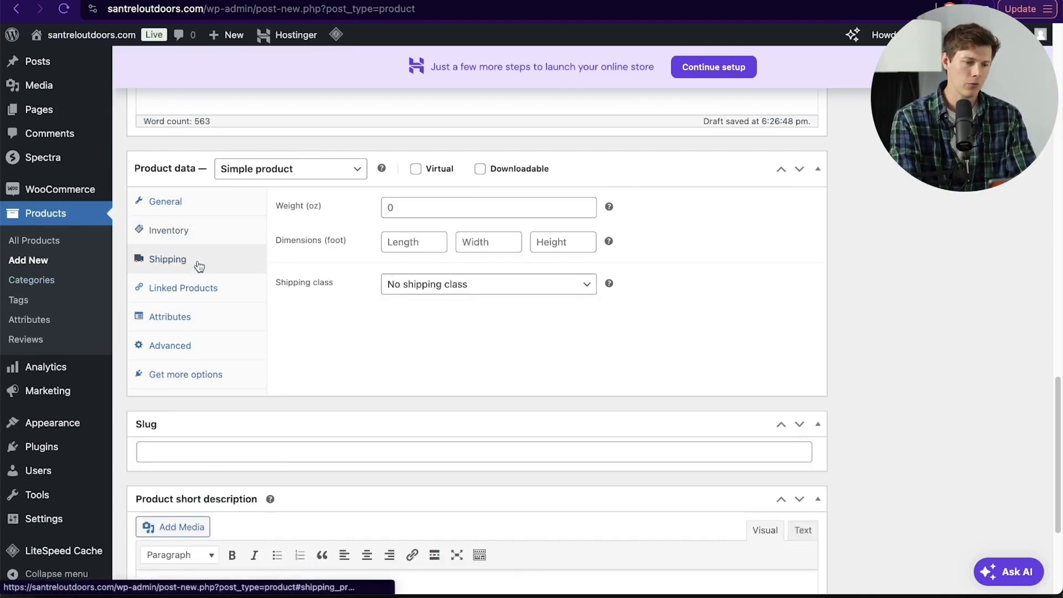
click(445, 213)
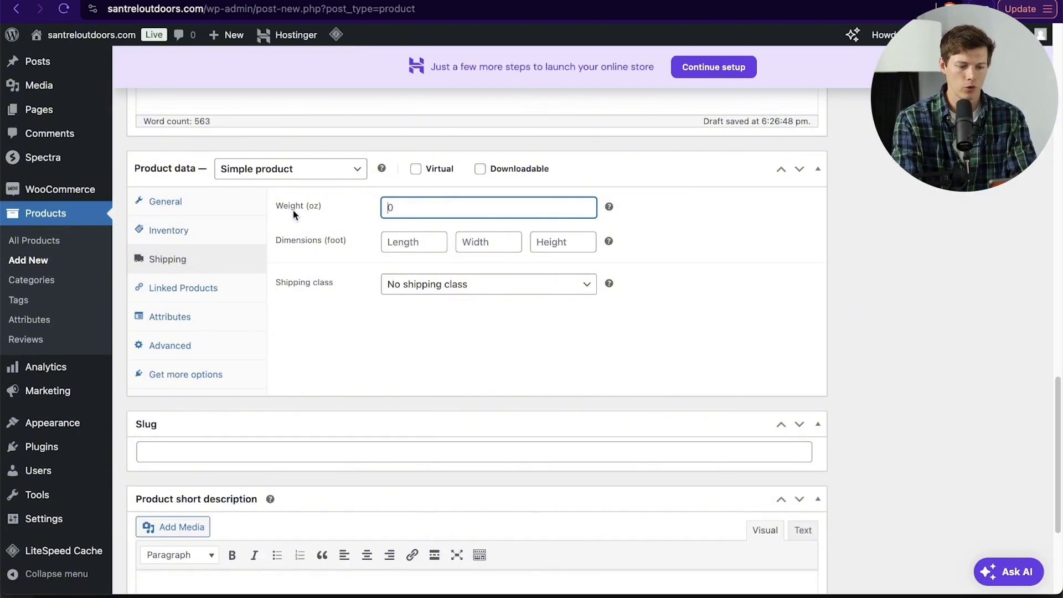
text(16)
click(415, 242)
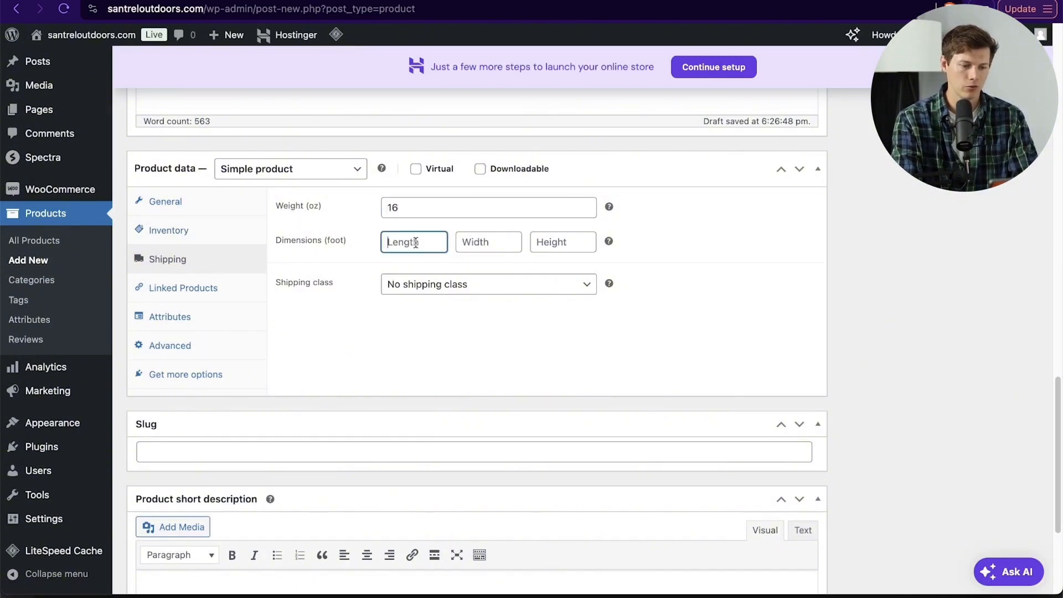
text(1)
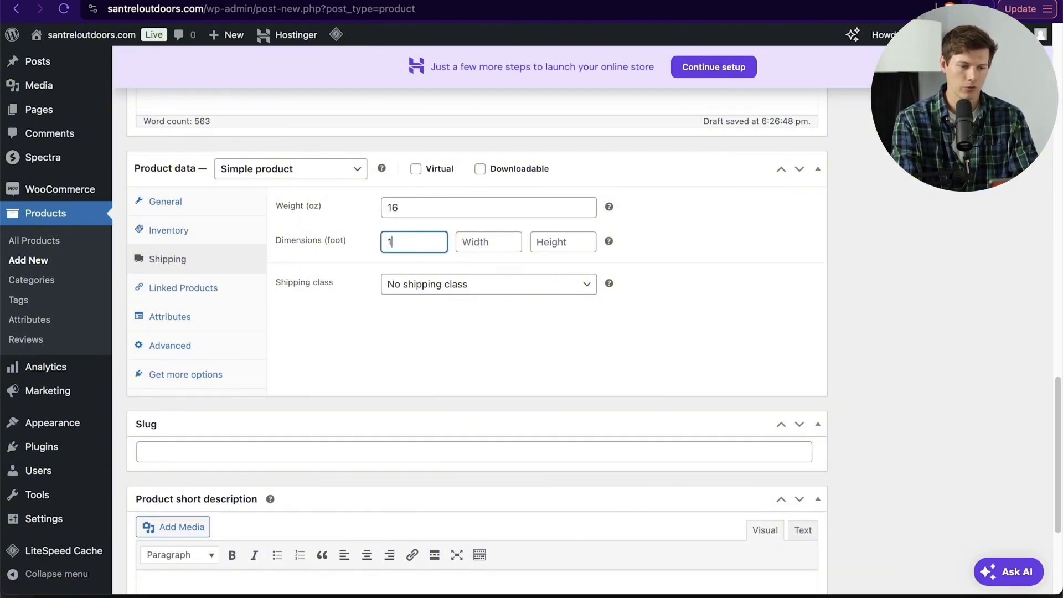
click(480, 244)
text(1)
click(560, 247)
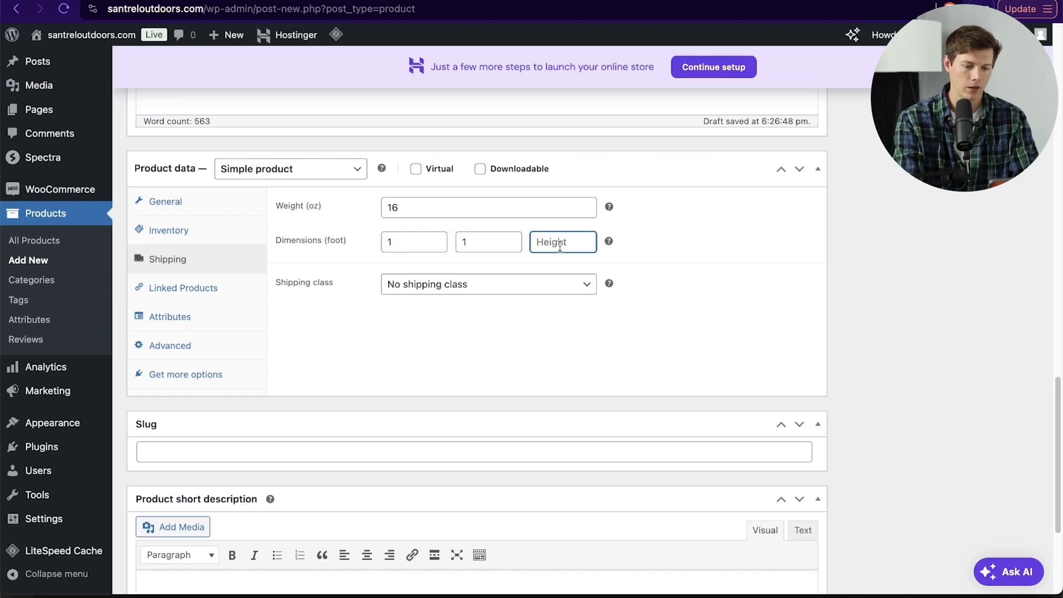
text(0.25)
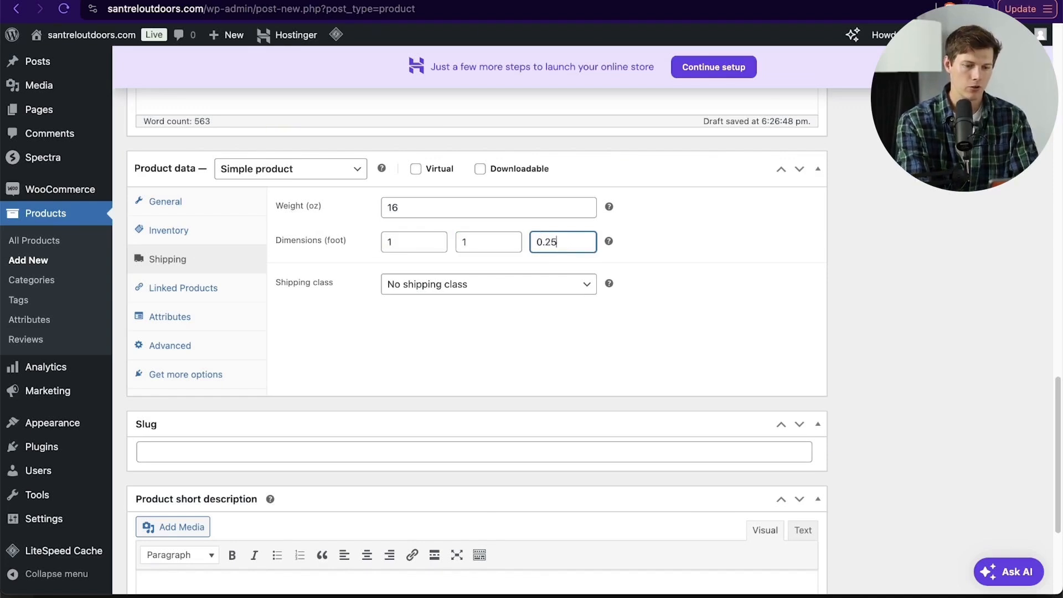
click(675, 286)
click(526, 289)
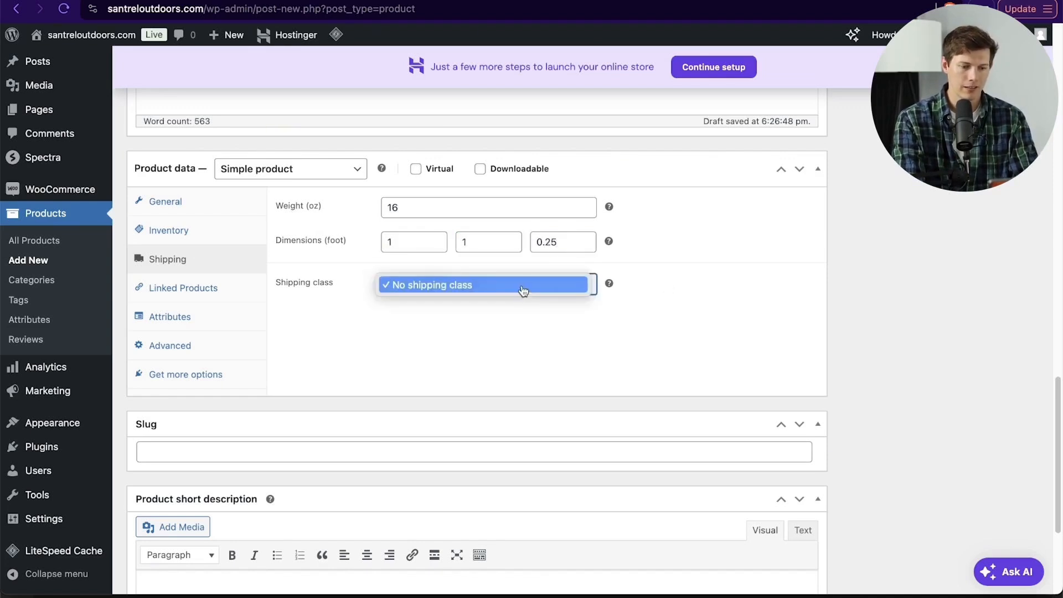
click(491, 340)
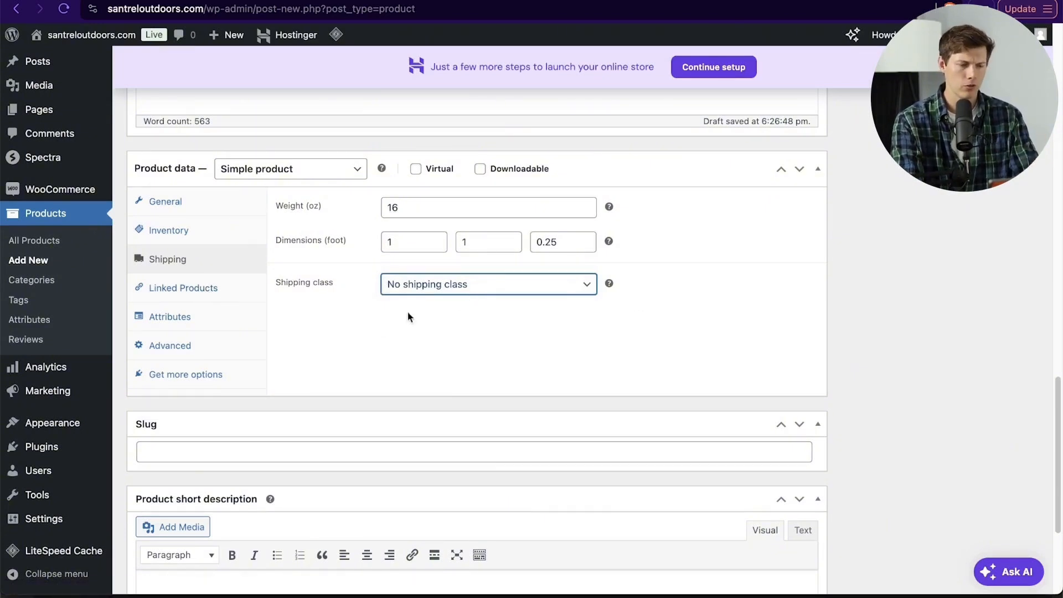
Step: Review the product's linked products, attributes, advanced, extra options and price settings, then compare the slug field with the permalink
click(232, 285)
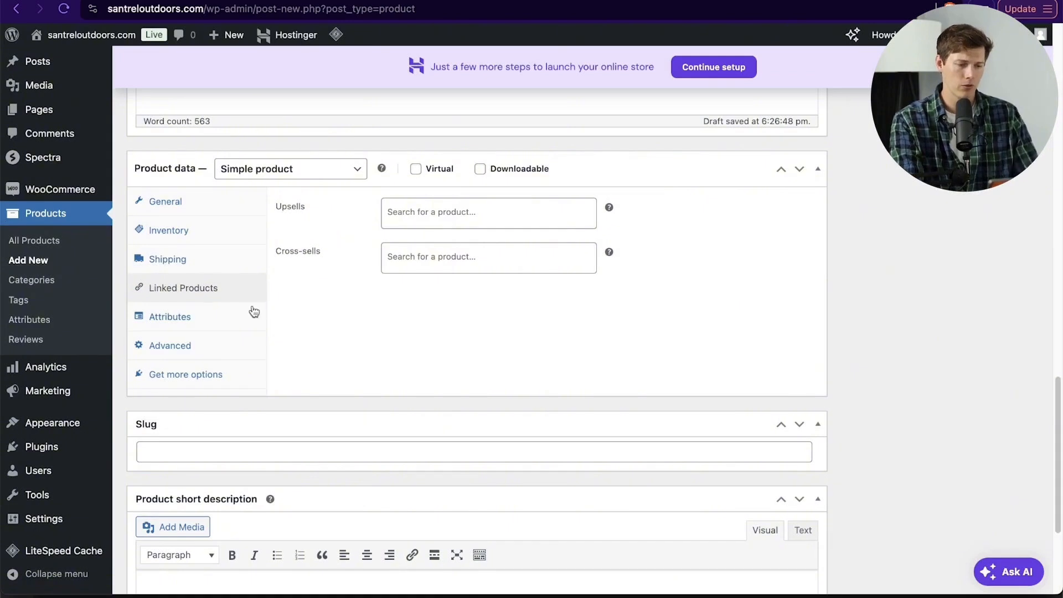
click(233, 323)
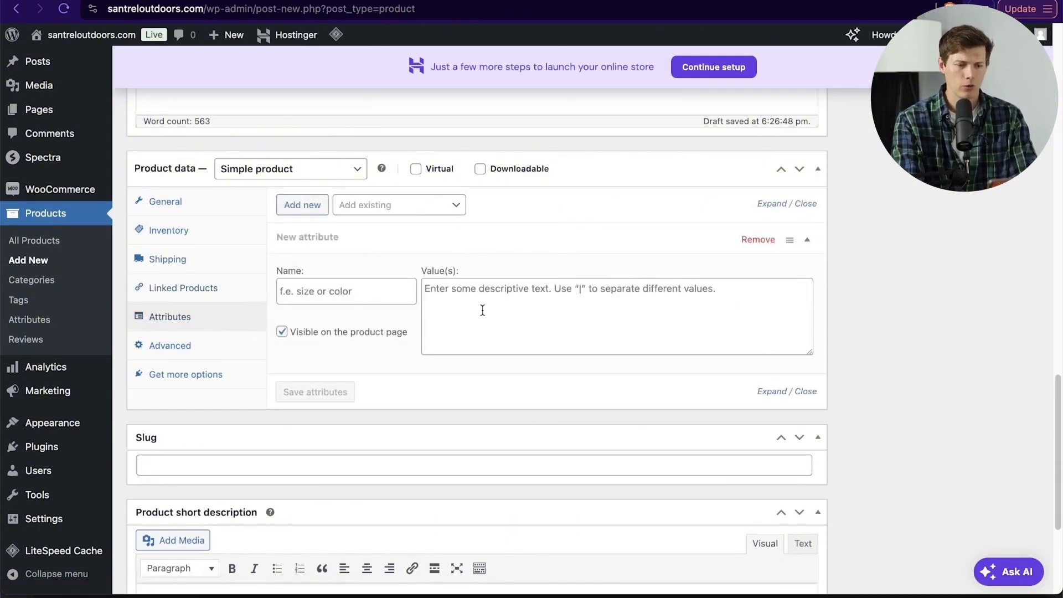
click(191, 350)
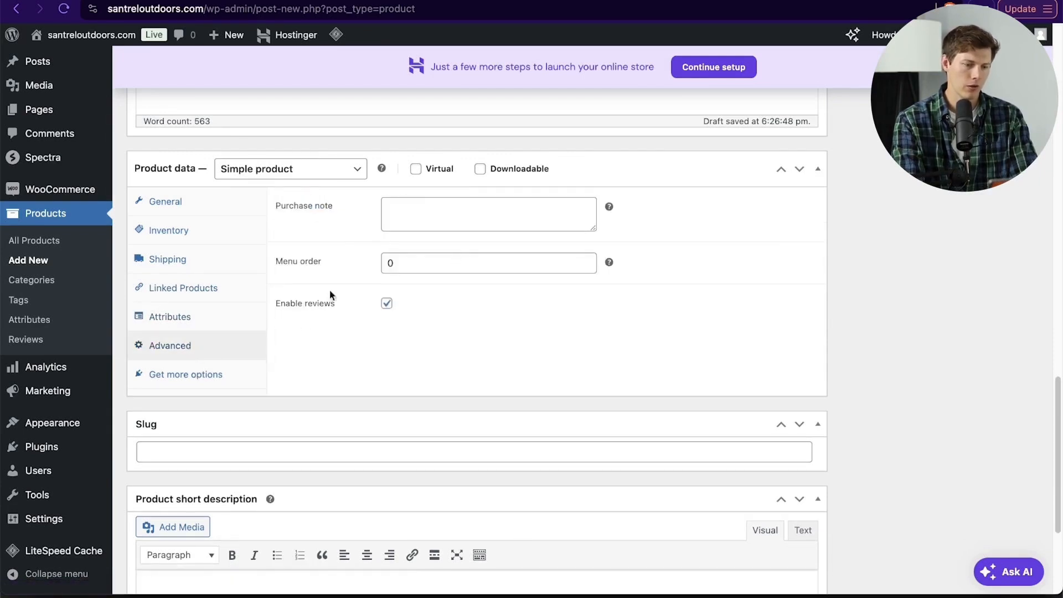
click(191, 374)
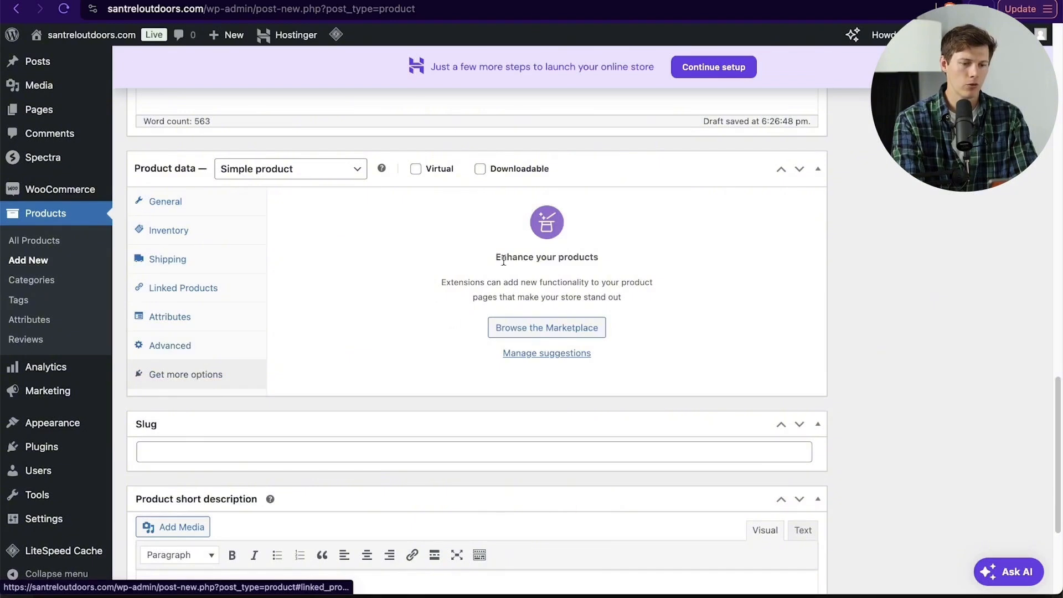
click(244, 214)
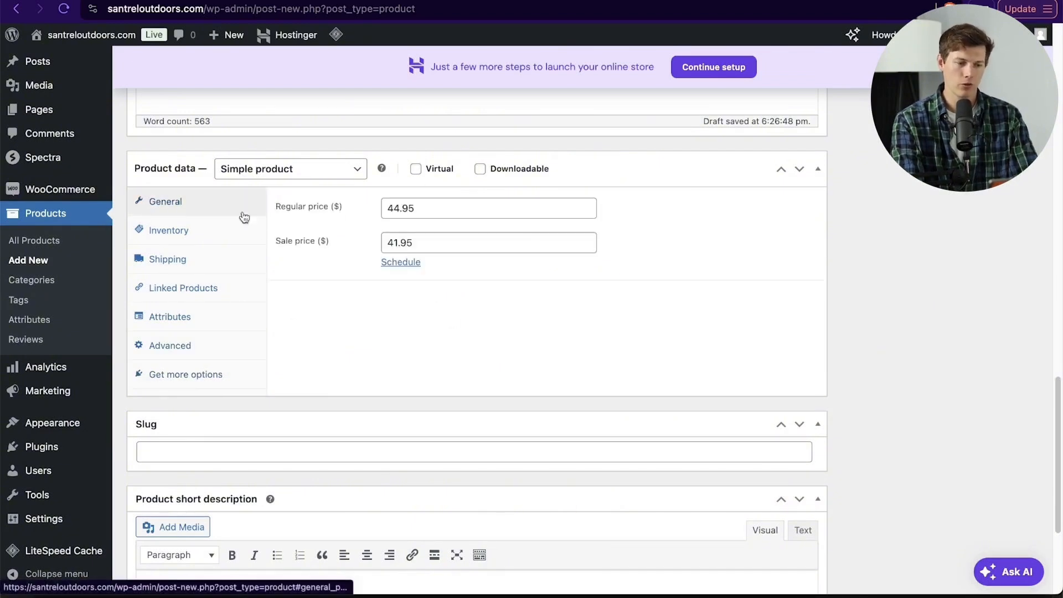
scroll(644, 303, down, 3)
click(507, 284)
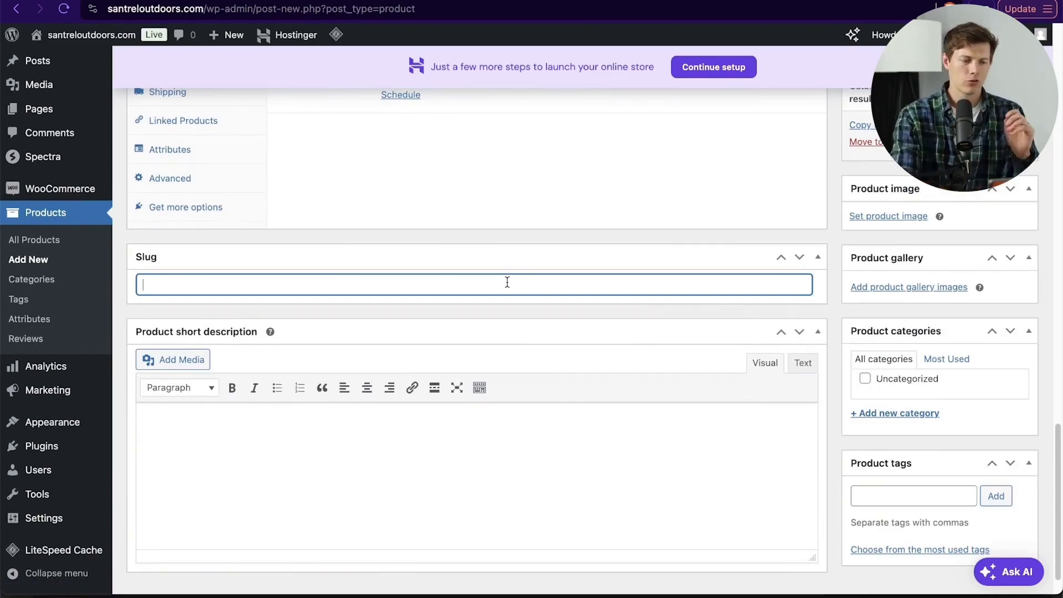
scroll(505, 281, up, 15)
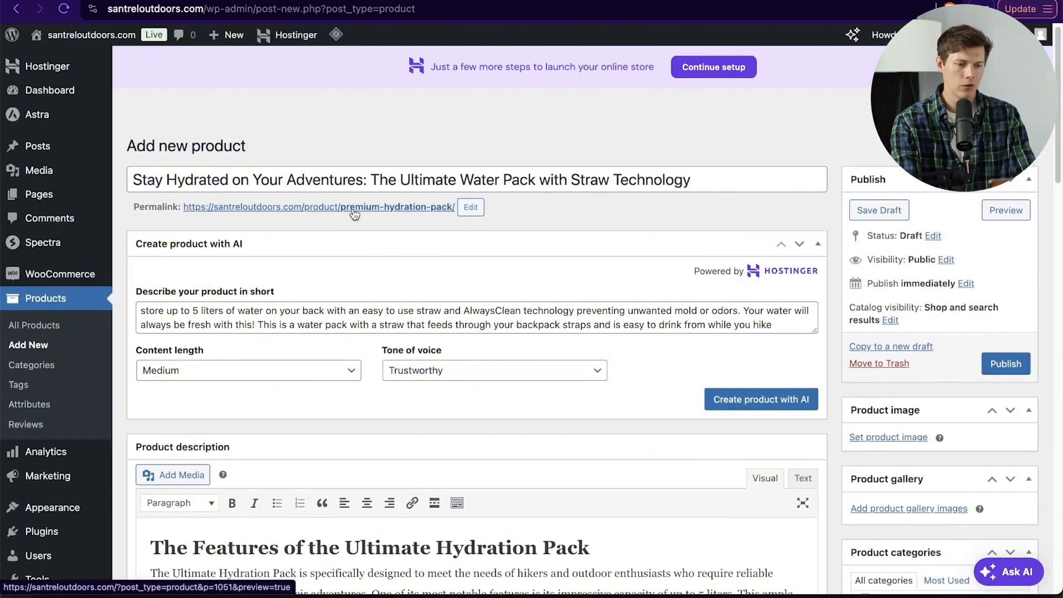
scroll(635, 237, down, 20)
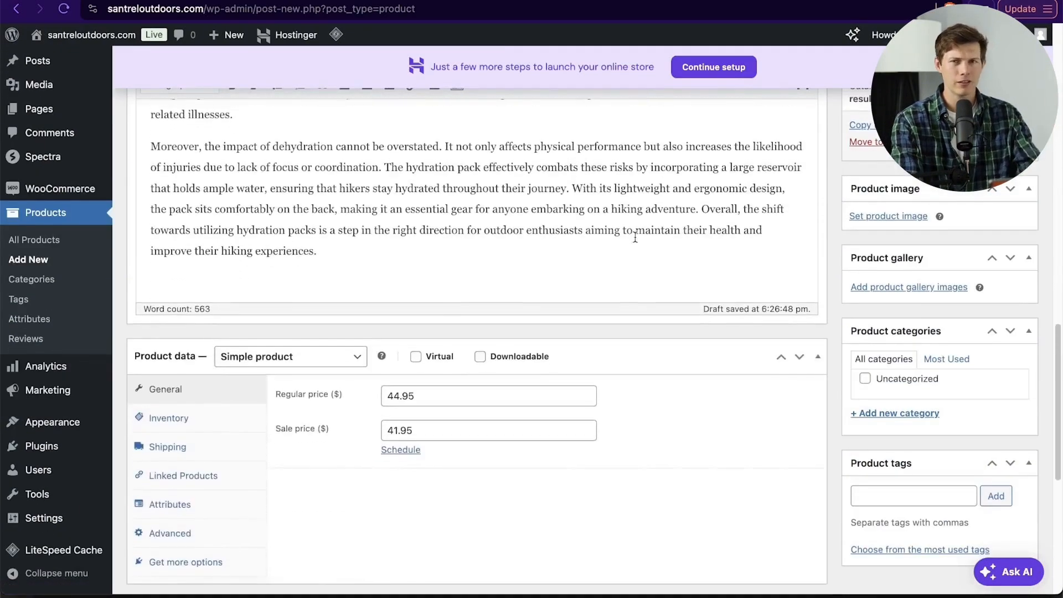
Step: Fill the product short description with the opening paragraph of the full description, starting "The Ultimate Hydration Pack is specifically designed"
scroll(635, 237, down, 7)
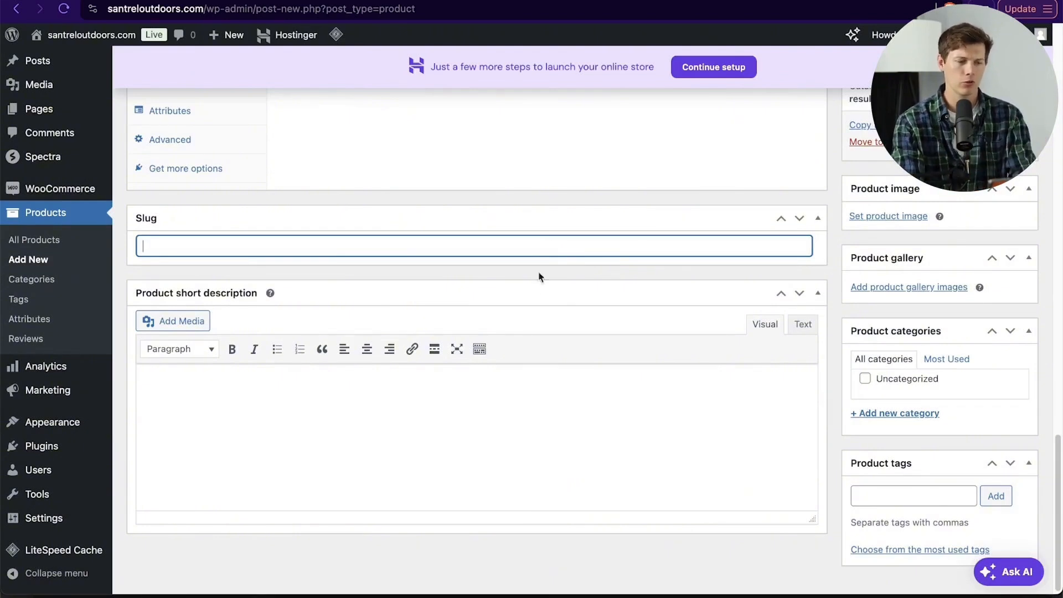
click(502, 411)
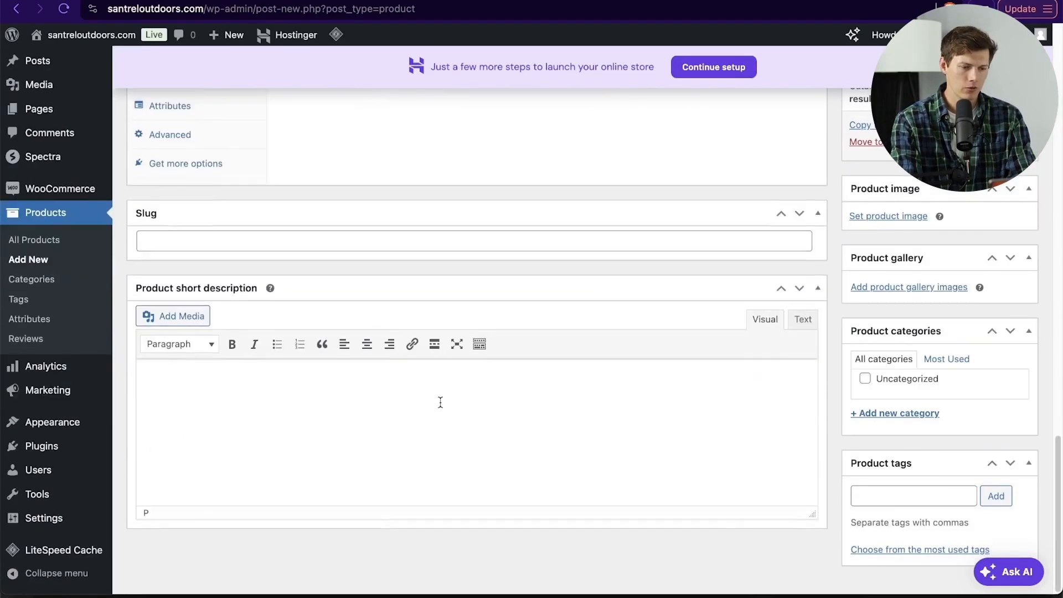
text(The Ultimate Hydration Pack is specifically designed to meet the needs of hikers and outdoor enthusiasts who require reliable access to hydration during their adventures. One of its most notable features is its impressive capacity of up to 5 liters. This ample storage ensures that users can carry enough water for extended journeys, eliminating the constant concern about running out of hydration. Whether embarking on a long hike or an all-day outdoor excursion, this hydration pack allows for continuous access to water, enabling users to stay energized and focused.)
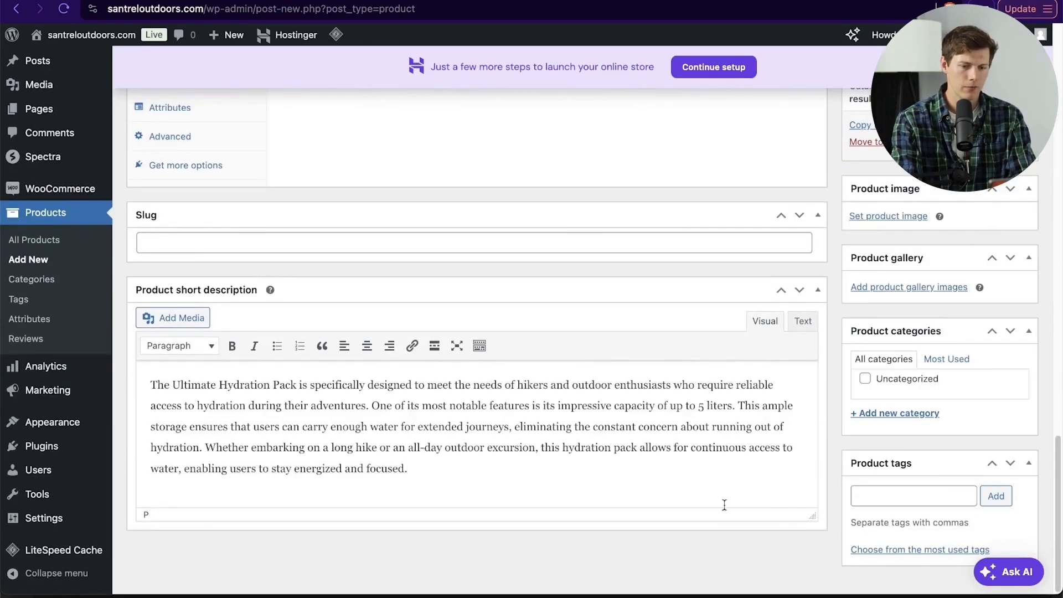
Step: Upload all images from the OutdoorShop folder to the media library and set boots-2.webp as the product image
scroll(724, 505, up, 20)
scroll(910, 407, down, 1)
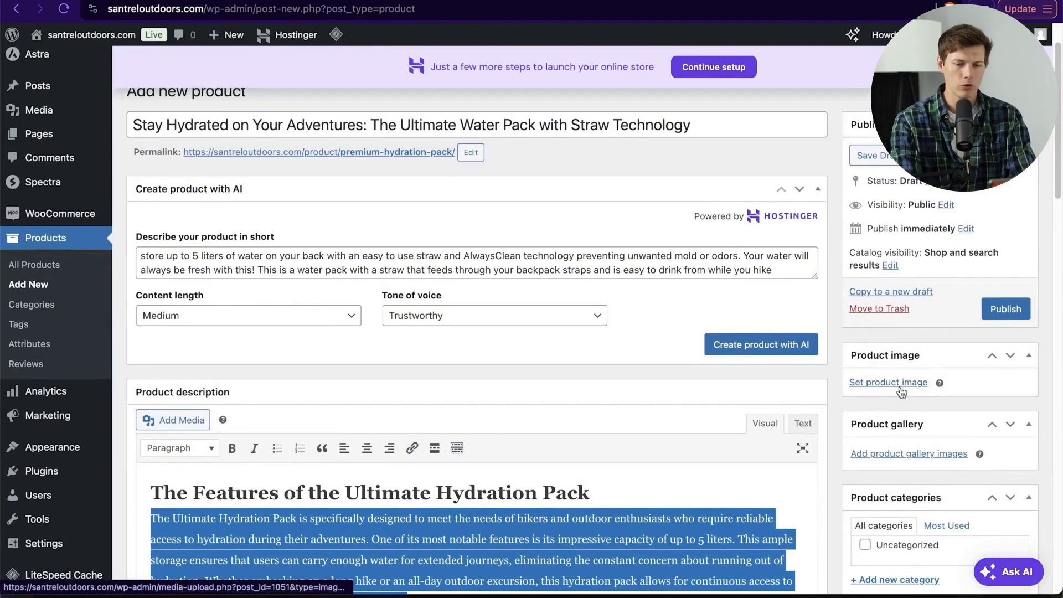
click(900, 383)
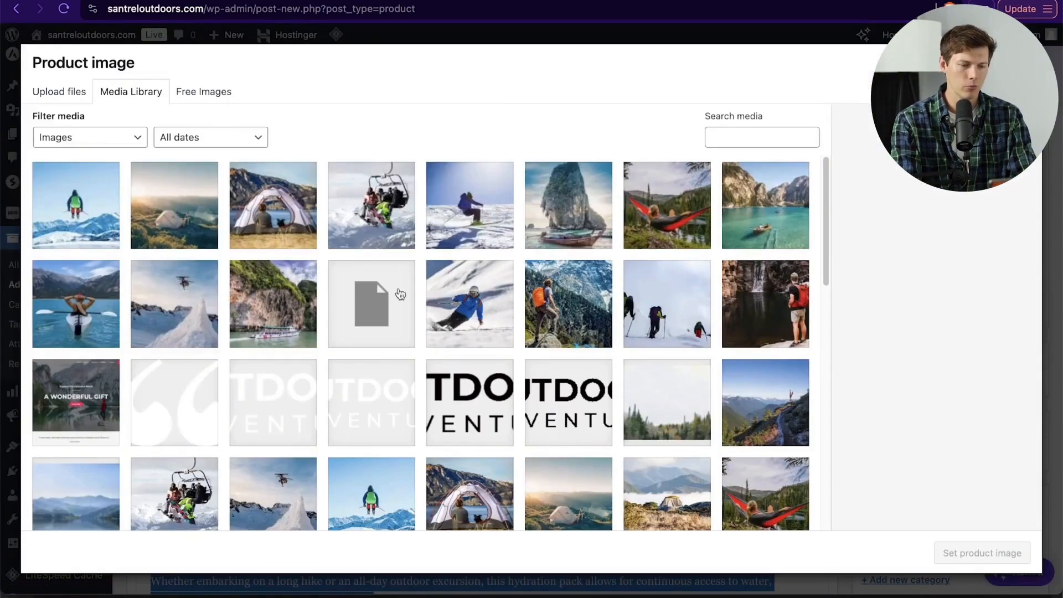
click(62, 94)
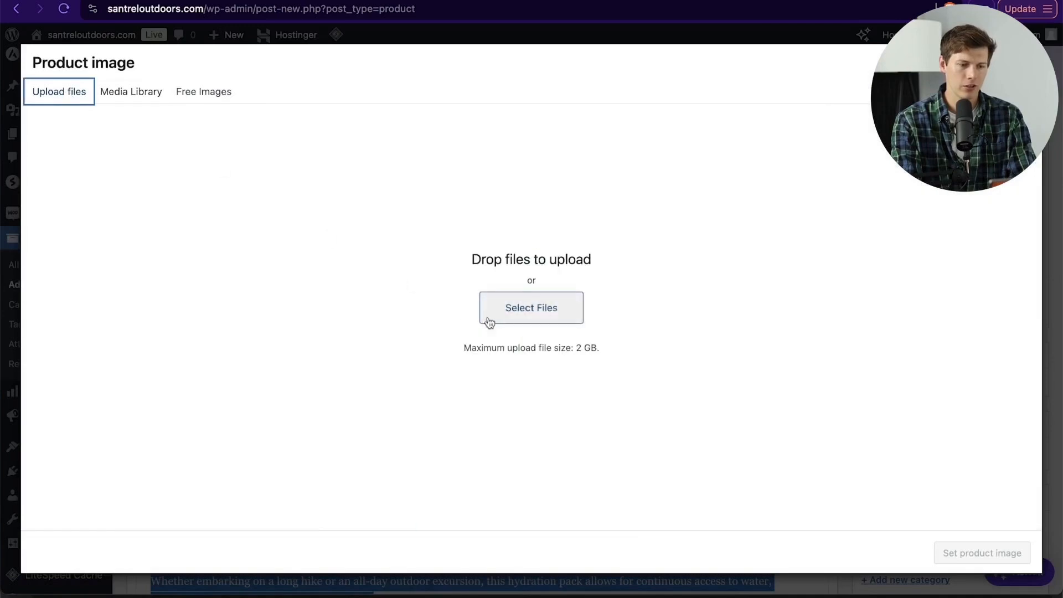
click(489, 322)
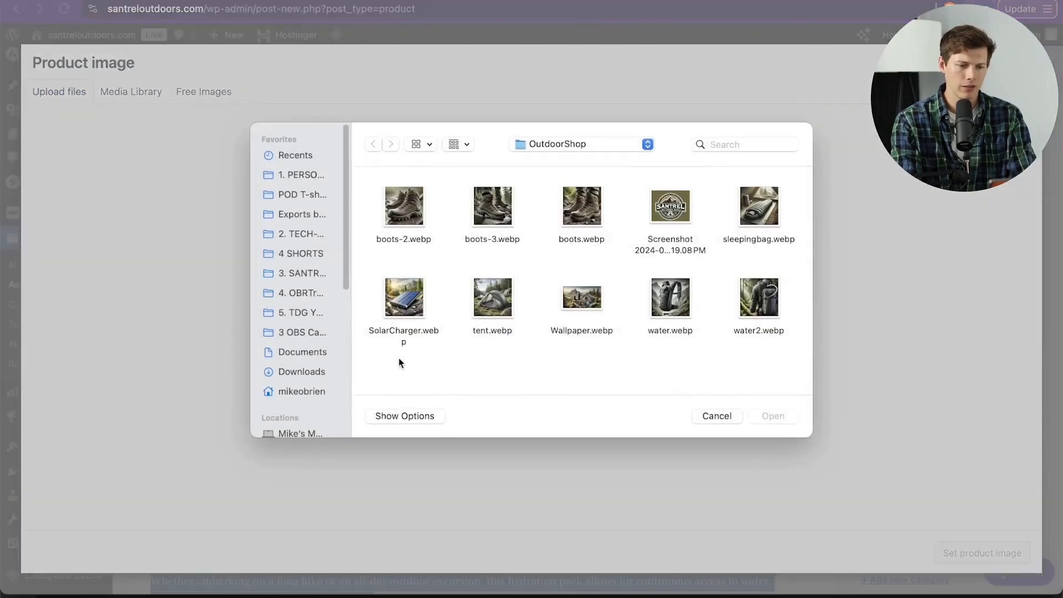
drag(398, 357, 786, 193)
key(Return)
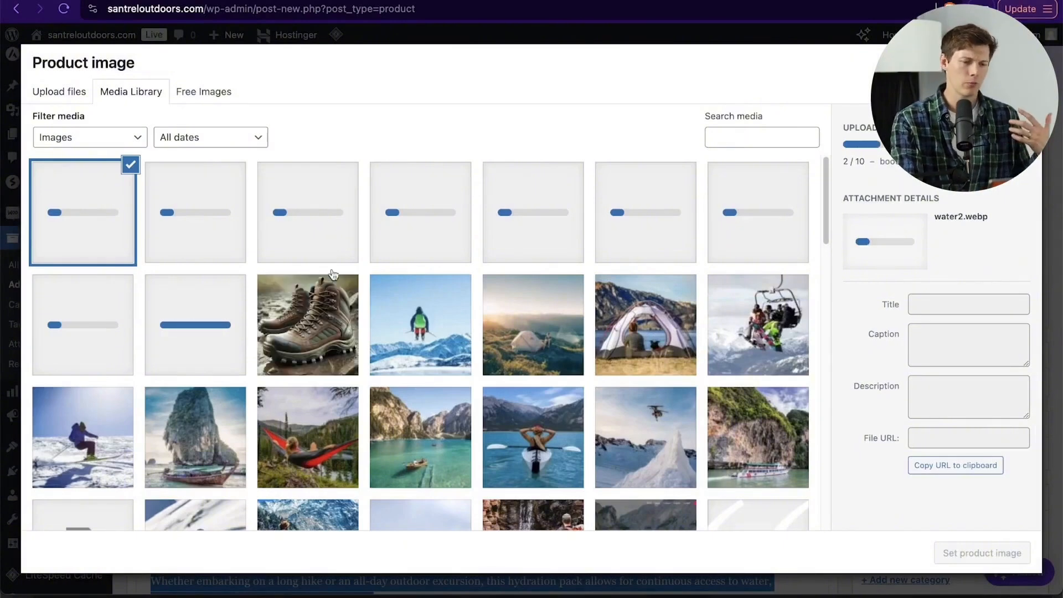
click(328, 310)
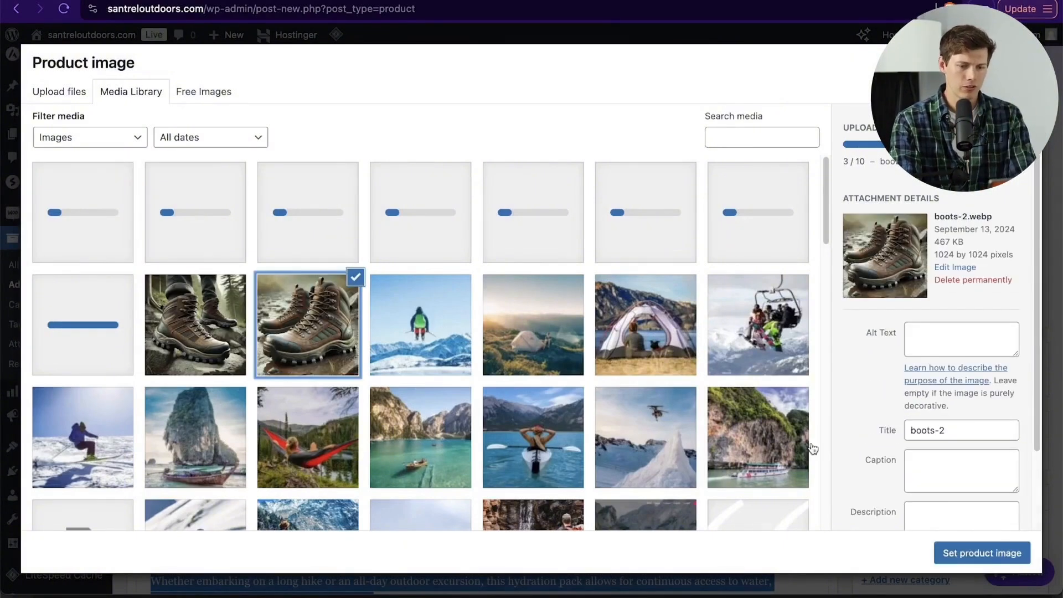
click(983, 554)
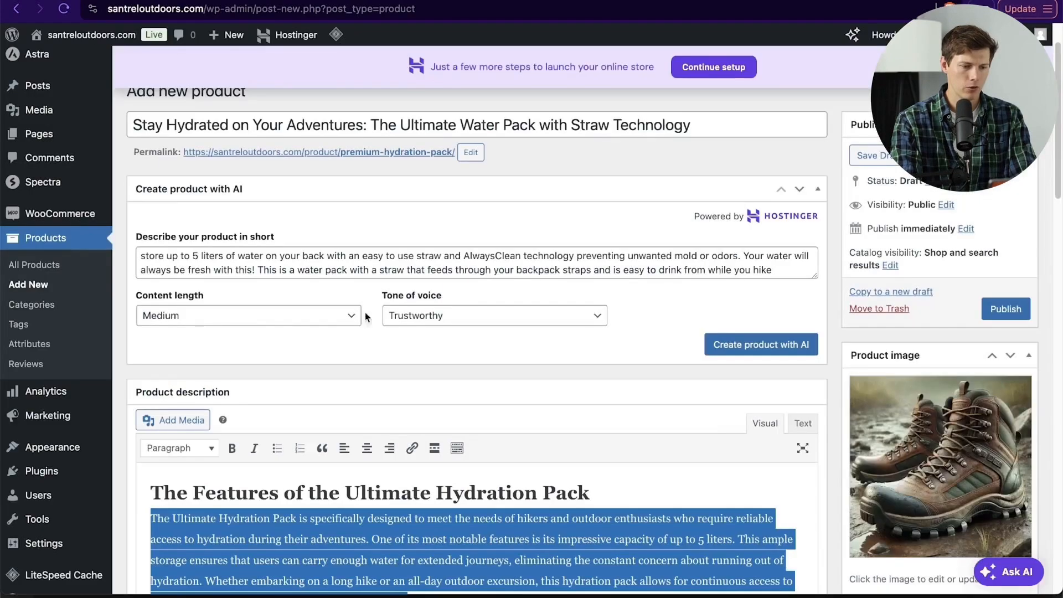
Step: Add the three hiking boot images, boots, boots-2 and boots-3, to the product gallery
scroll(1028, 429, down, 4)
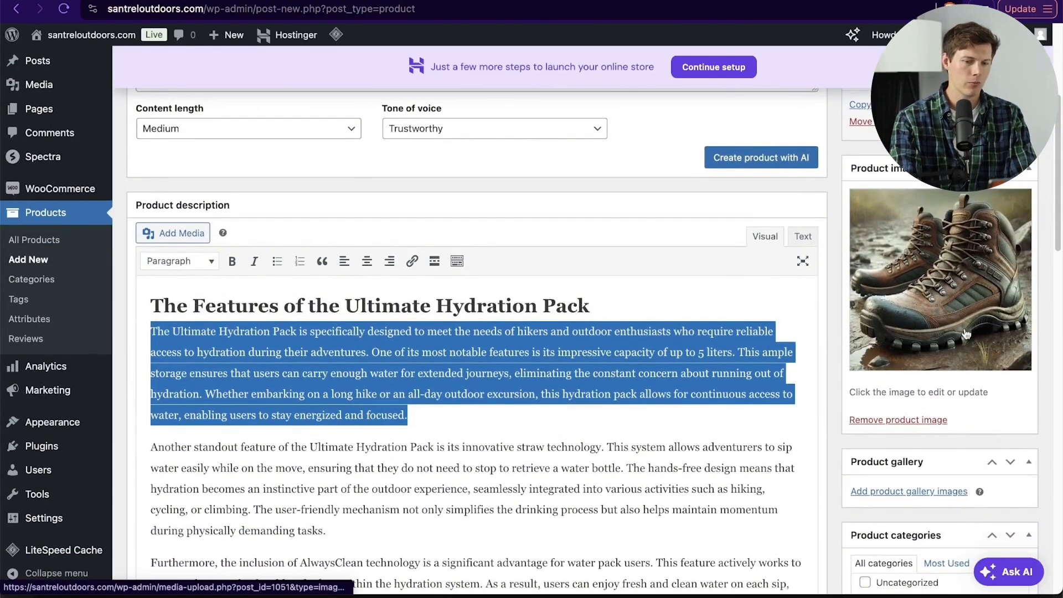
scroll(965, 330, down, 2)
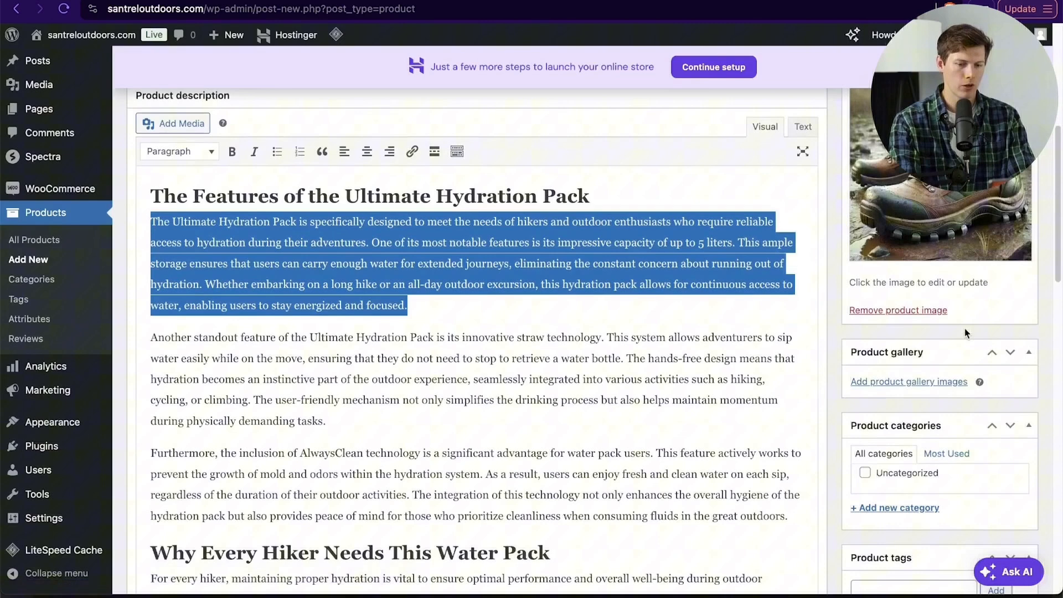
click(933, 383)
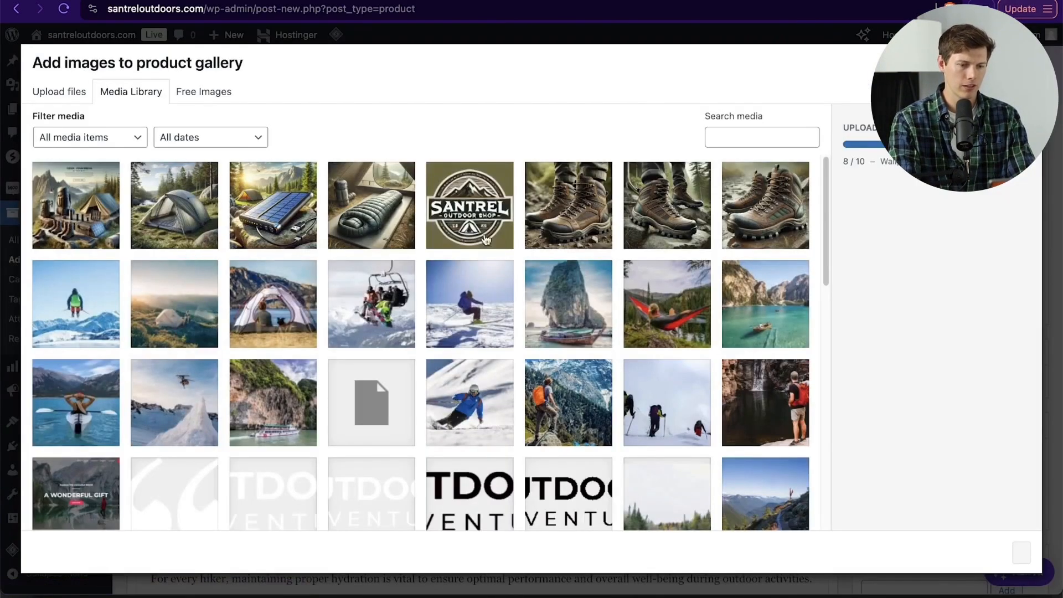
click(562, 232)
click(667, 232)
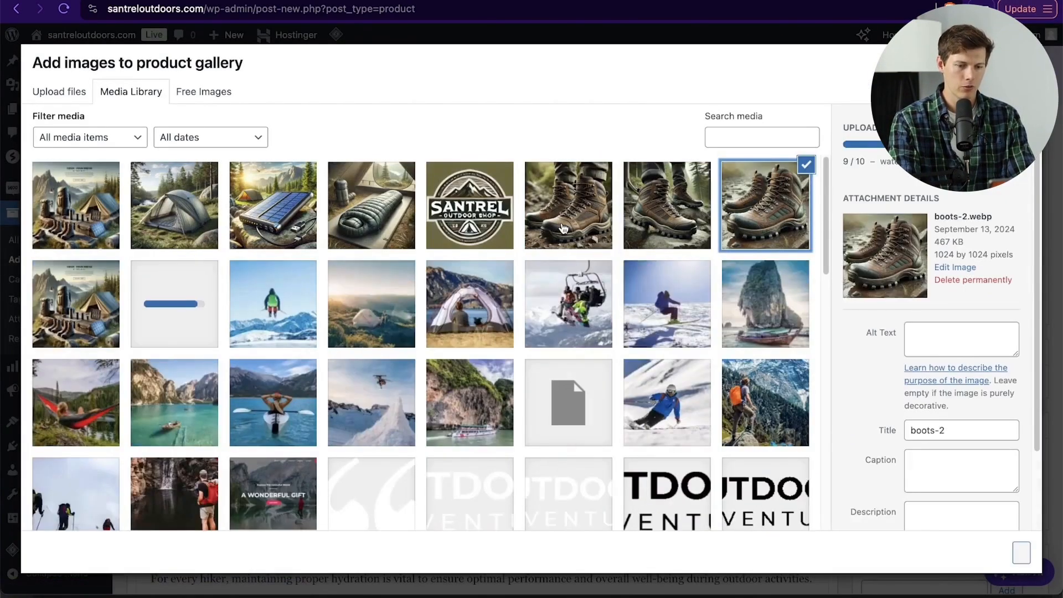
click(563, 229)
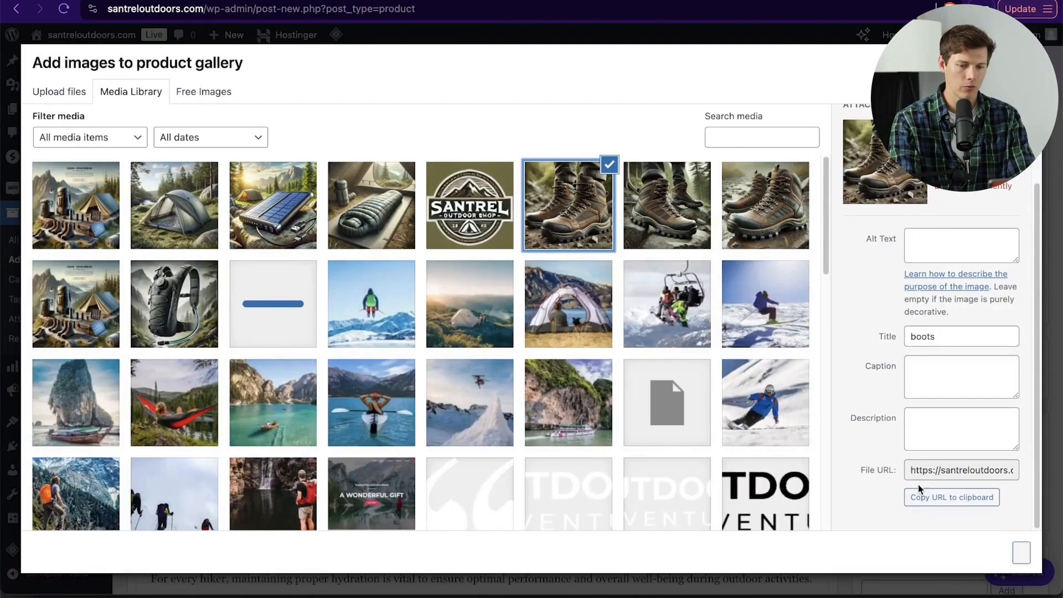
click(111, 274)
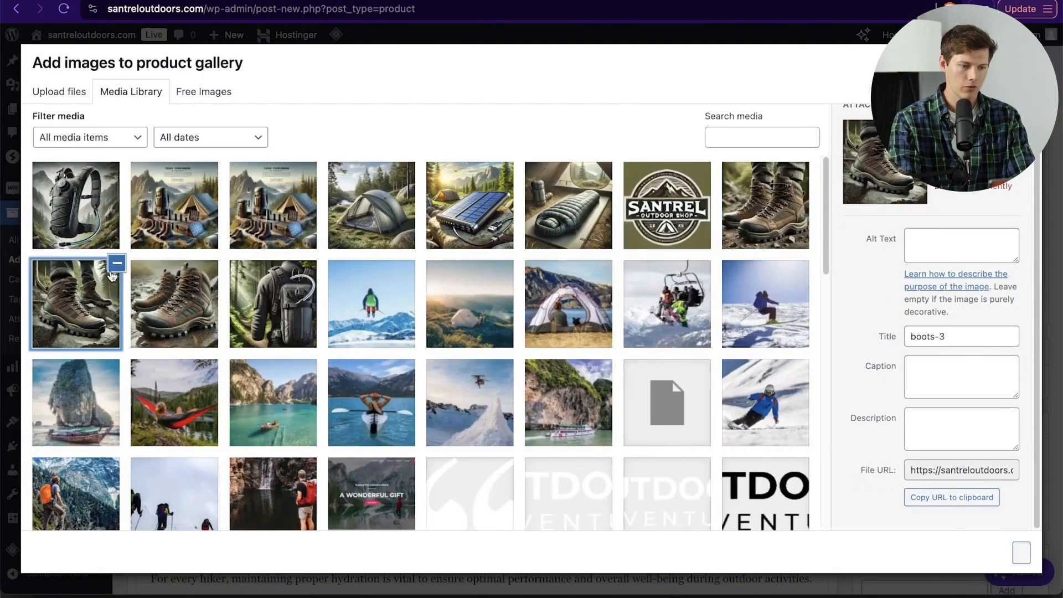
click(191, 307)
click(757, 222)
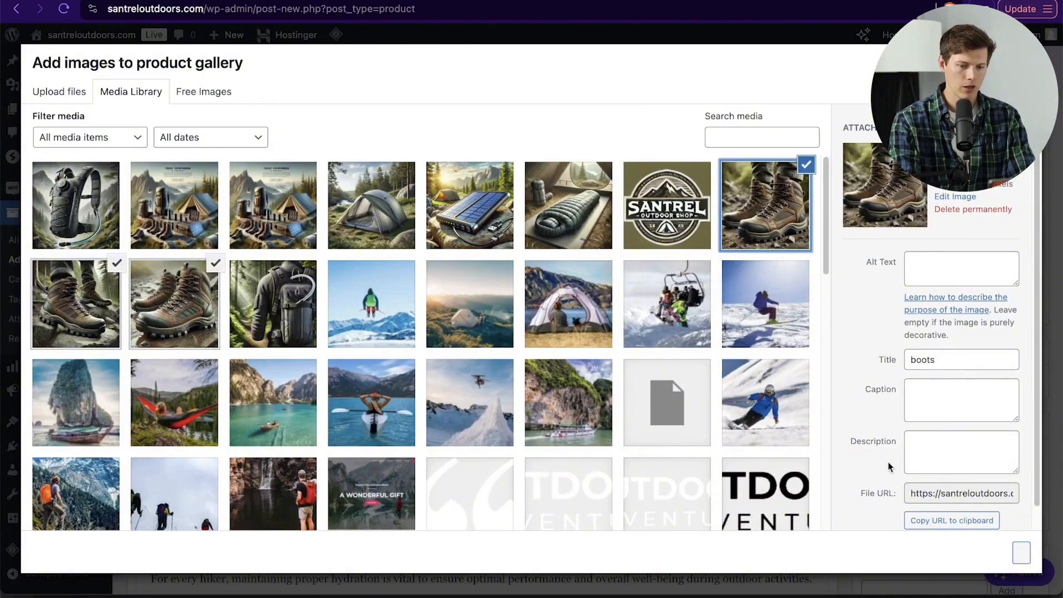
scroll(890, 465, down, 1)
click(1020, 553)
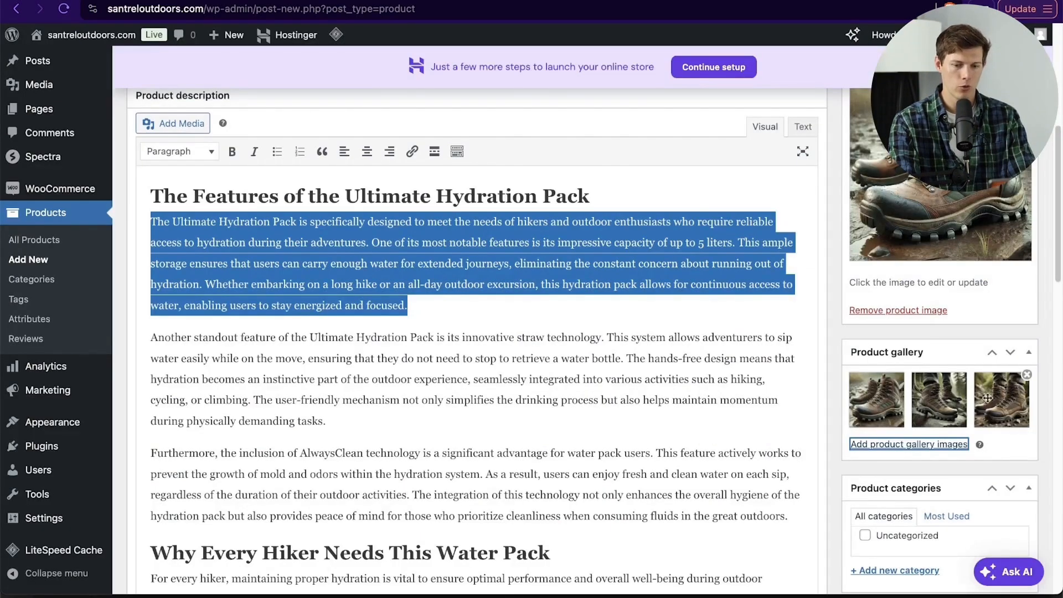
Step: Create a top-level product category named Hiking Gear and assign it to the product
scroll(969, 435, down, 2)
scroll(969, 438, down, 1)
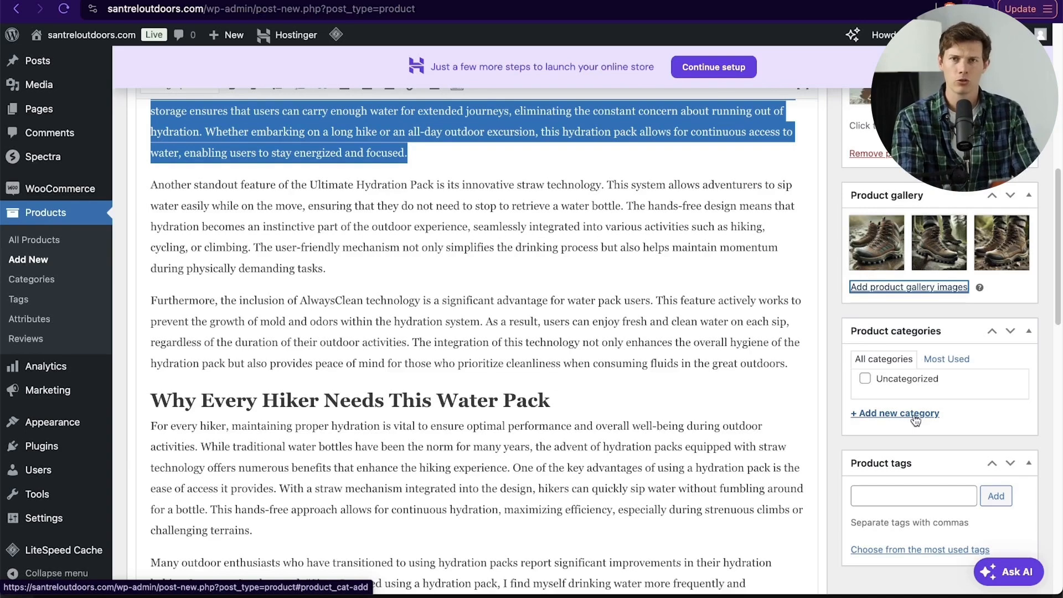
click(916, 421)
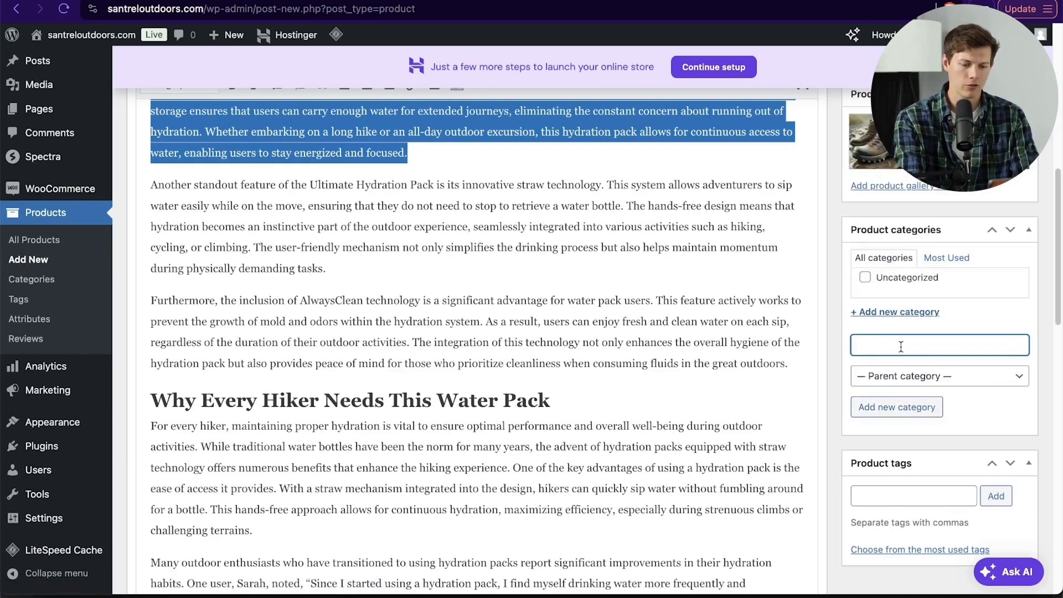
text(Hiking Gear)
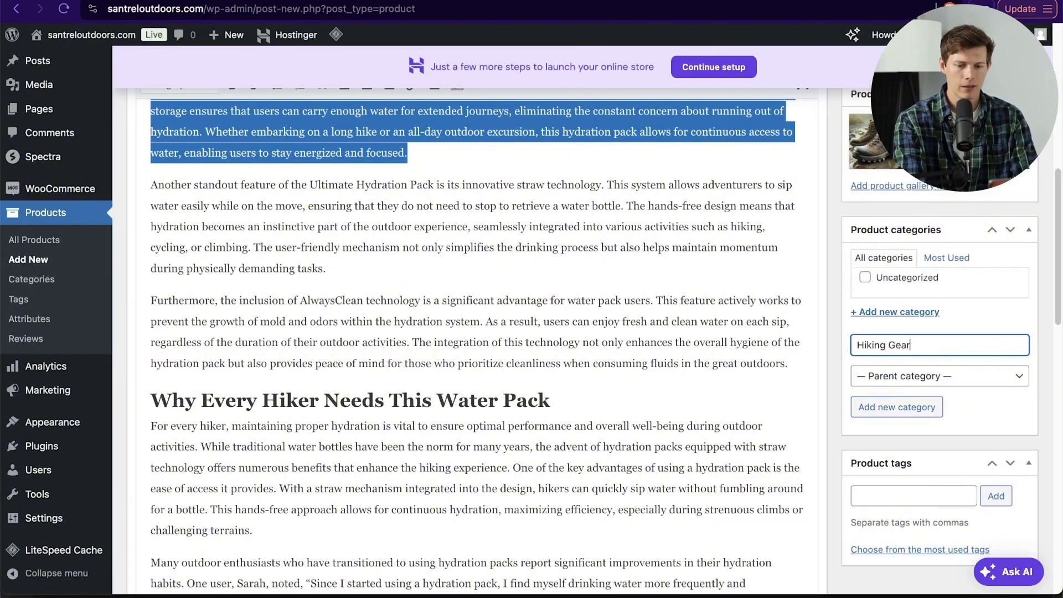
click(951, 378)
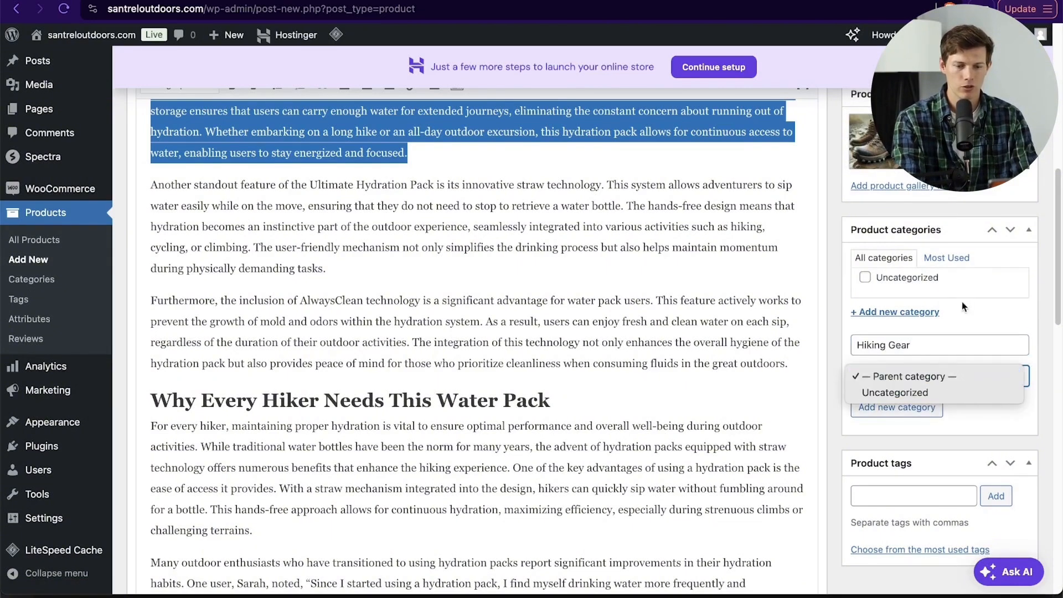
click(930, 375)
click(897, 407)
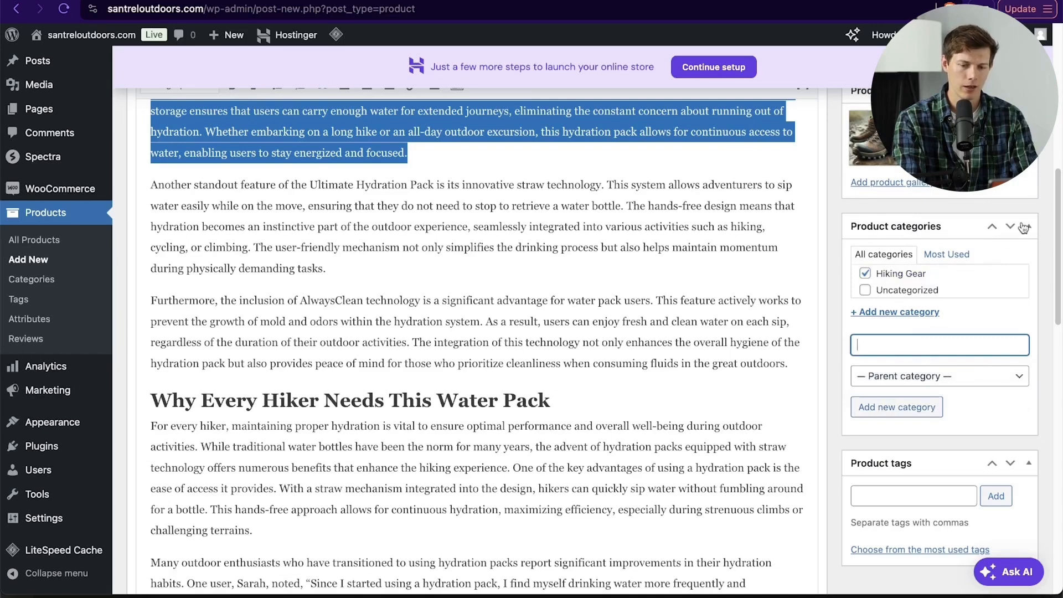
Step: Add the tags hiking and boots to the product
scroll(928, 433, down, 3)
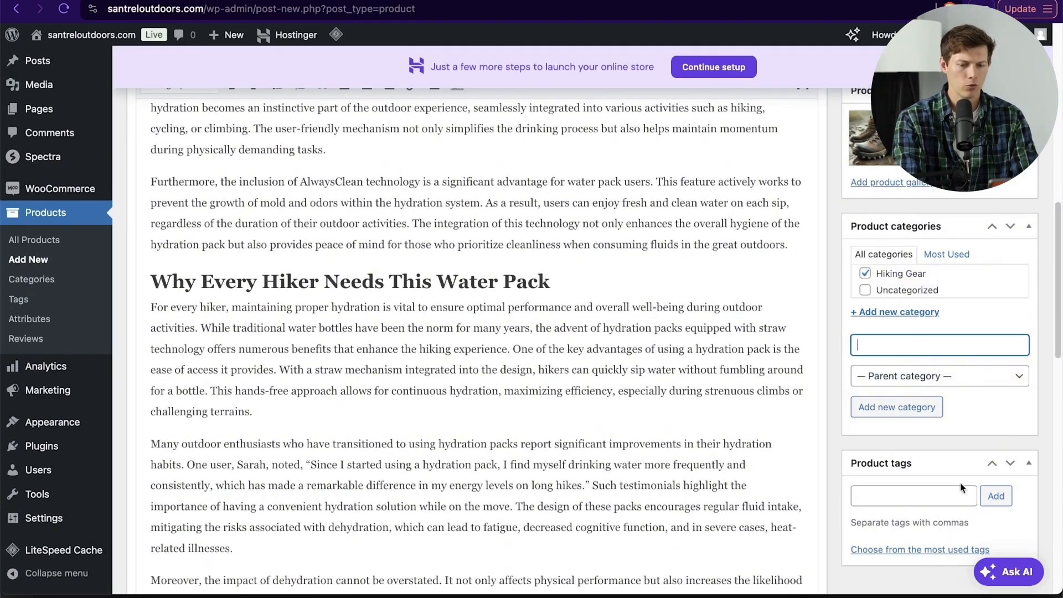
click(941, 494)
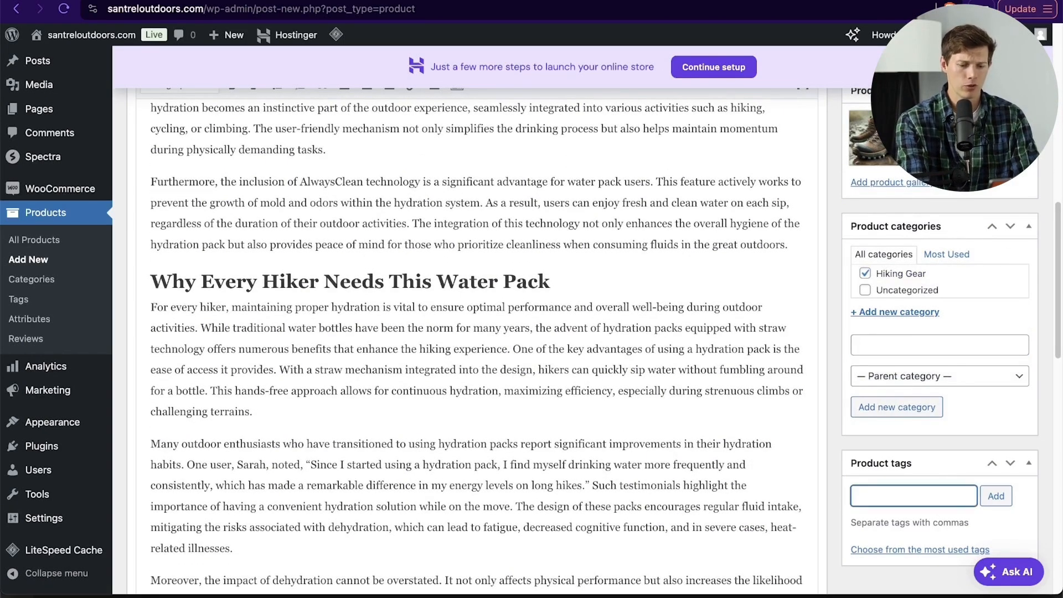
text(hiking, b)
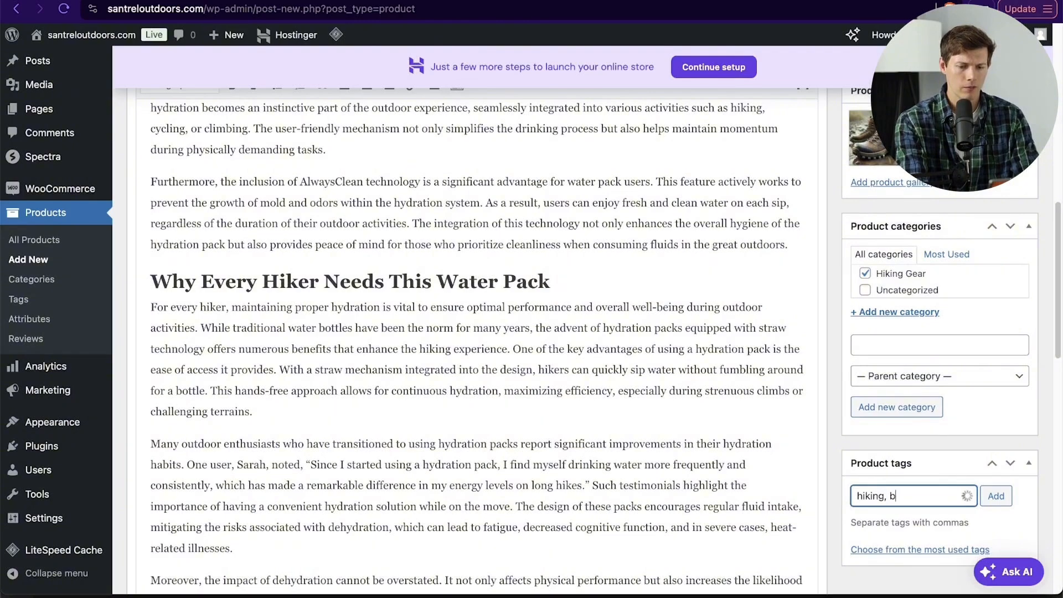
text(oots)
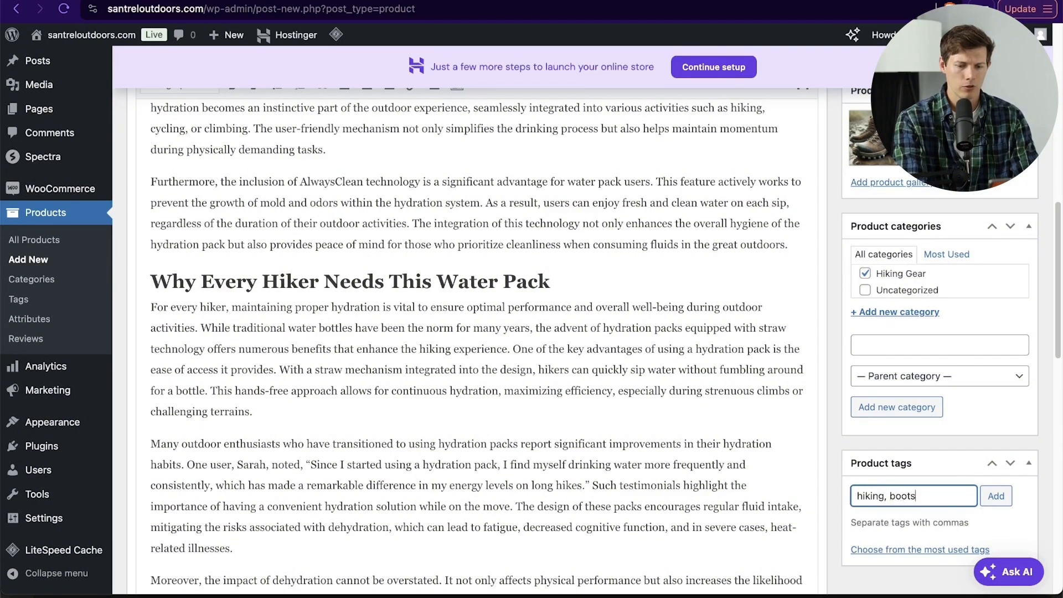
click(991, 496)
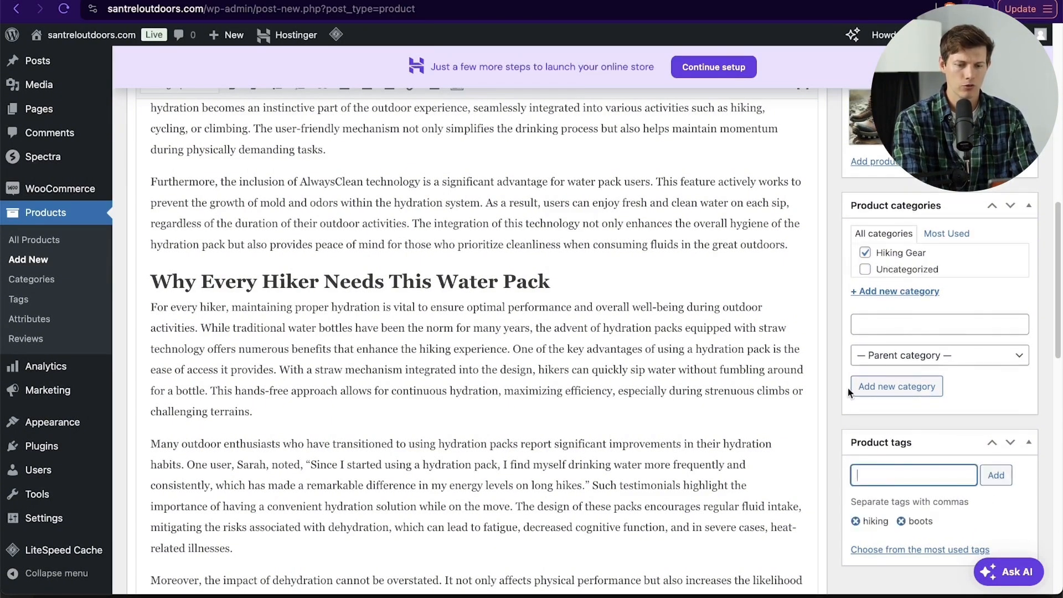
Step: Publish the hydration pack product and open the list of all products
scroll(848, 386, up, 15)
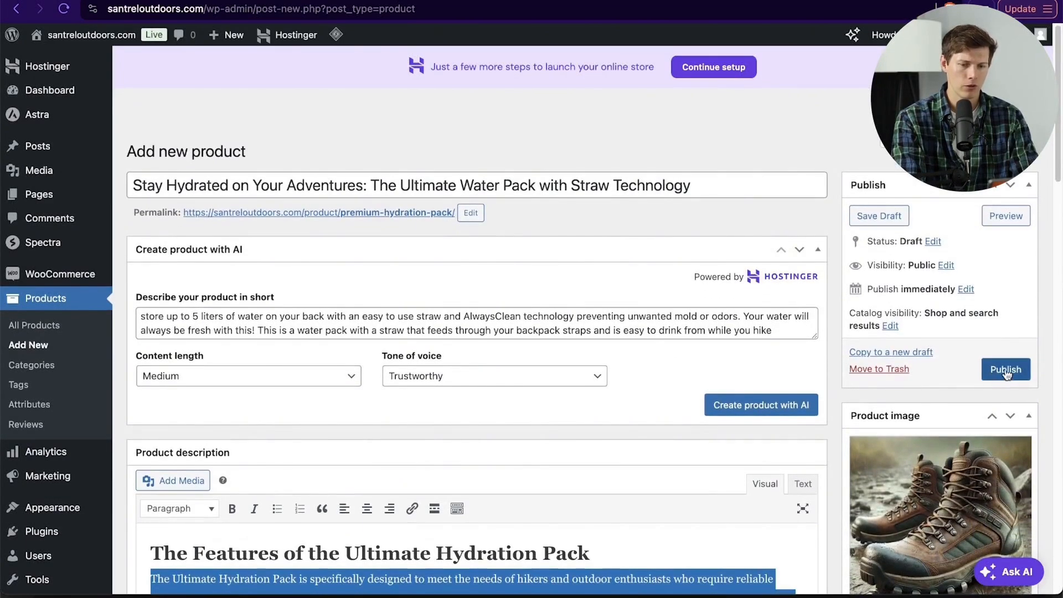
click(1007, 372)
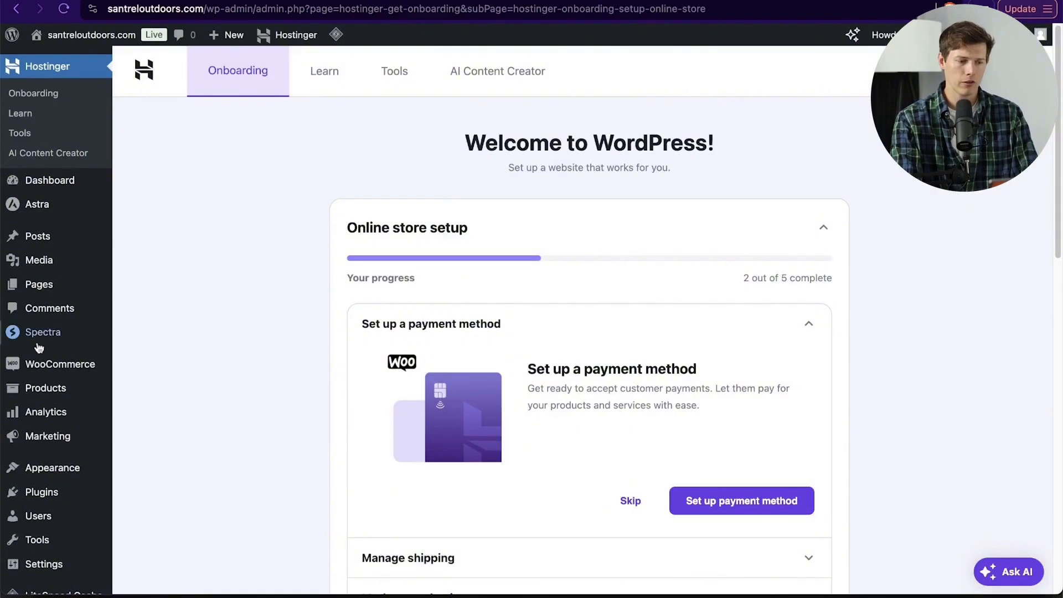
mouse_move(51, 367)
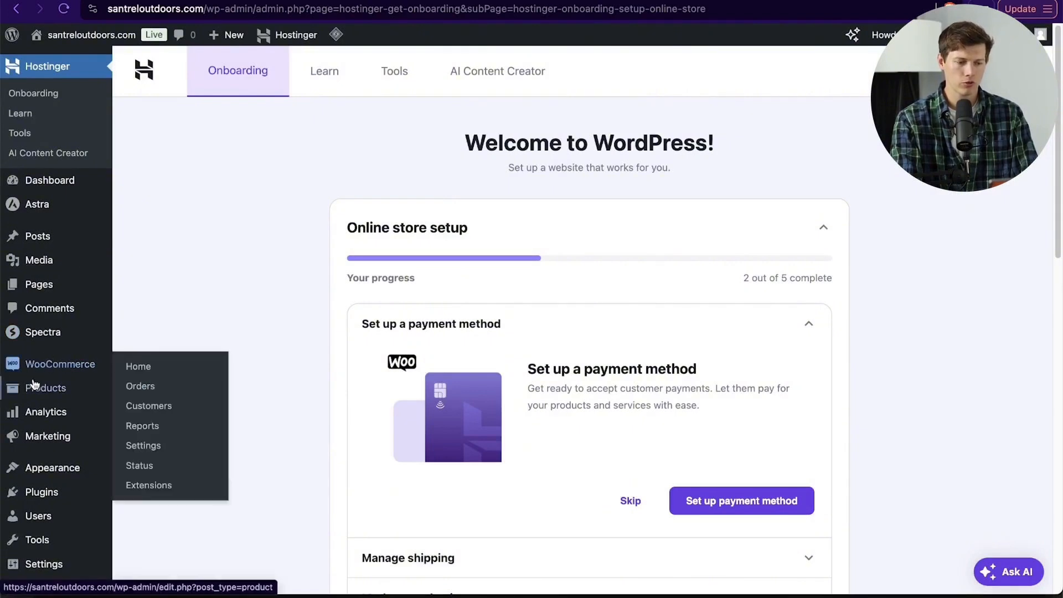
mouse_move(27, 411)
mouse_move(50, 394)
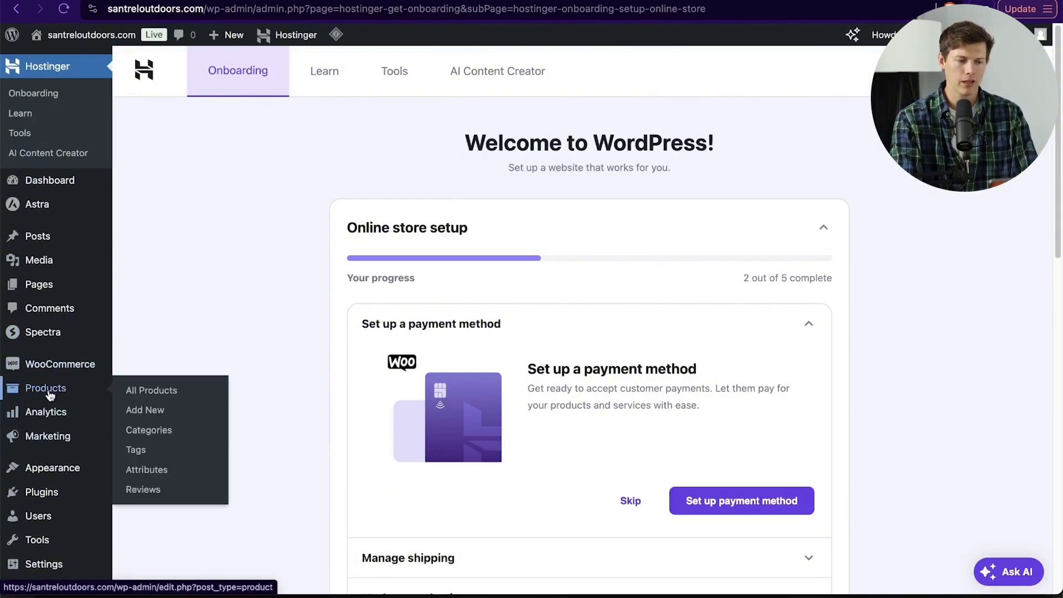
click(50, 394)
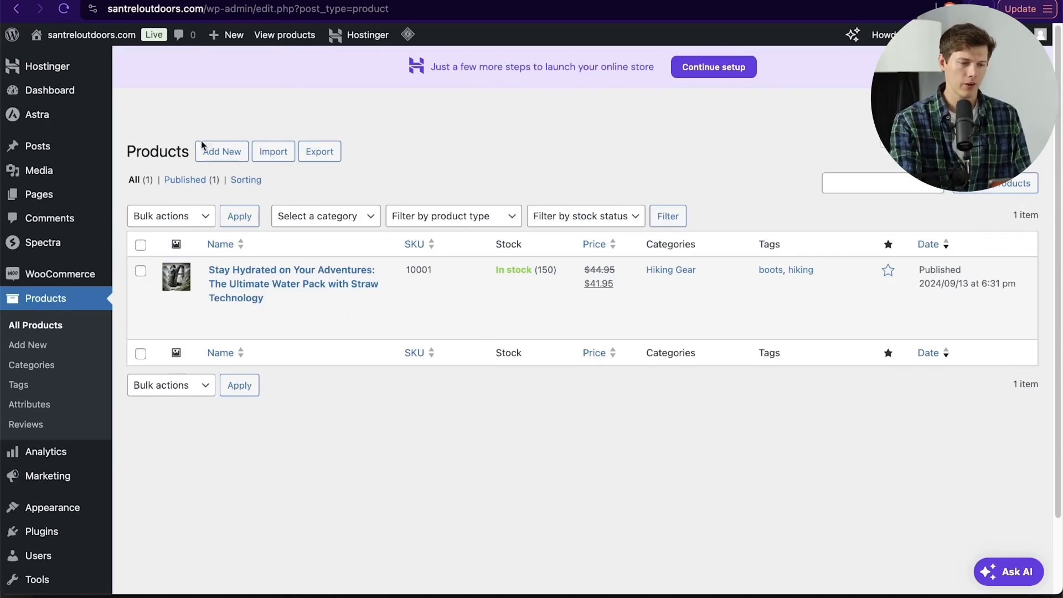
Step: Start a new product and name it Premium Hiking Boots
click(227, 157)
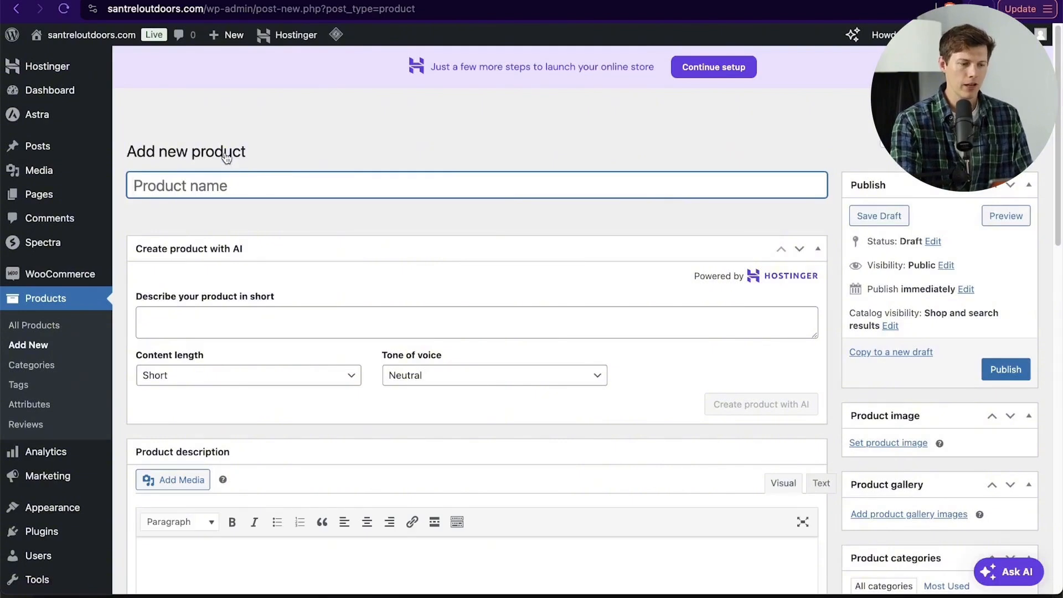
text(Hik)
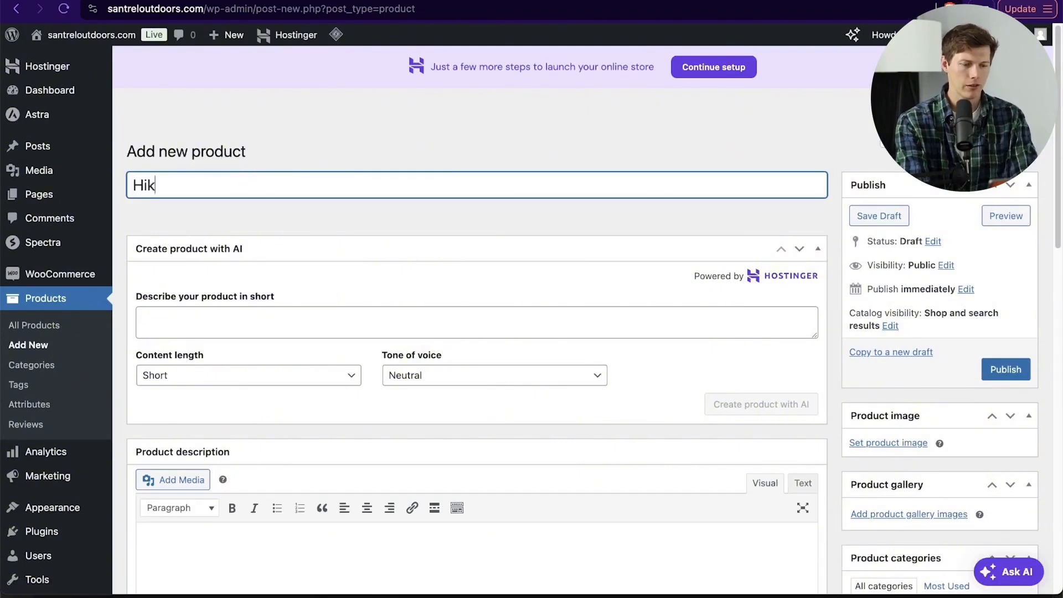
key(super+a)
text(Premium Hiking Boots)
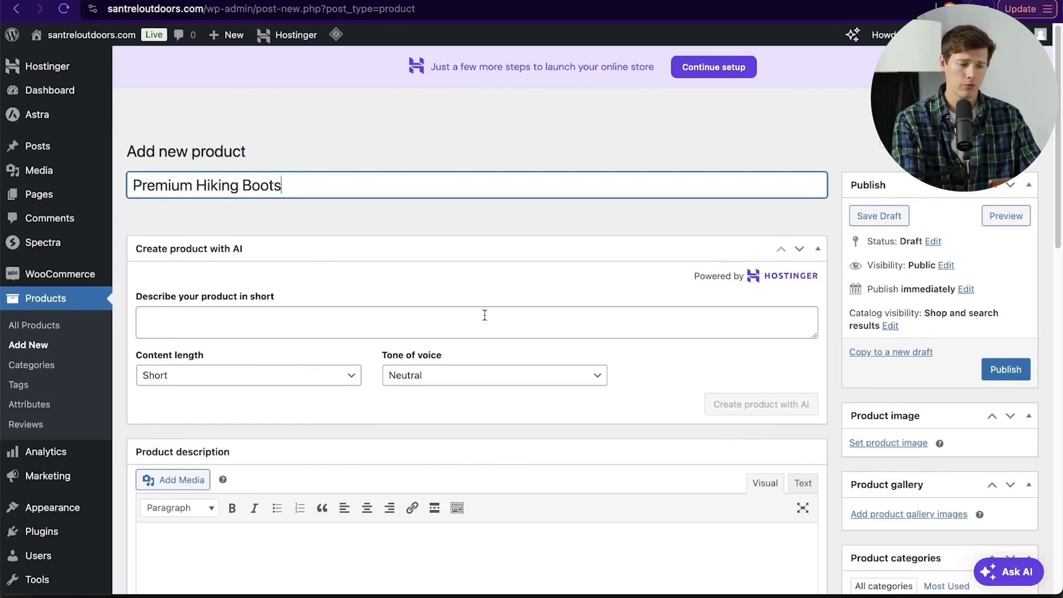
Step: Change the product type to Variable product and dismiss the attributes tip
scroll(485, 315, down, 10)
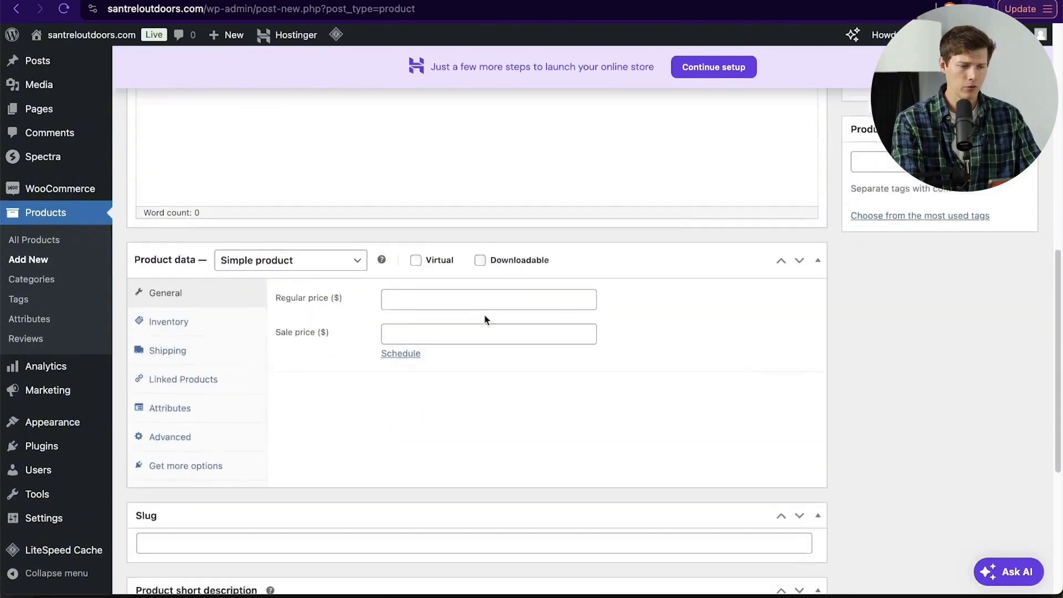
click(332, 180)
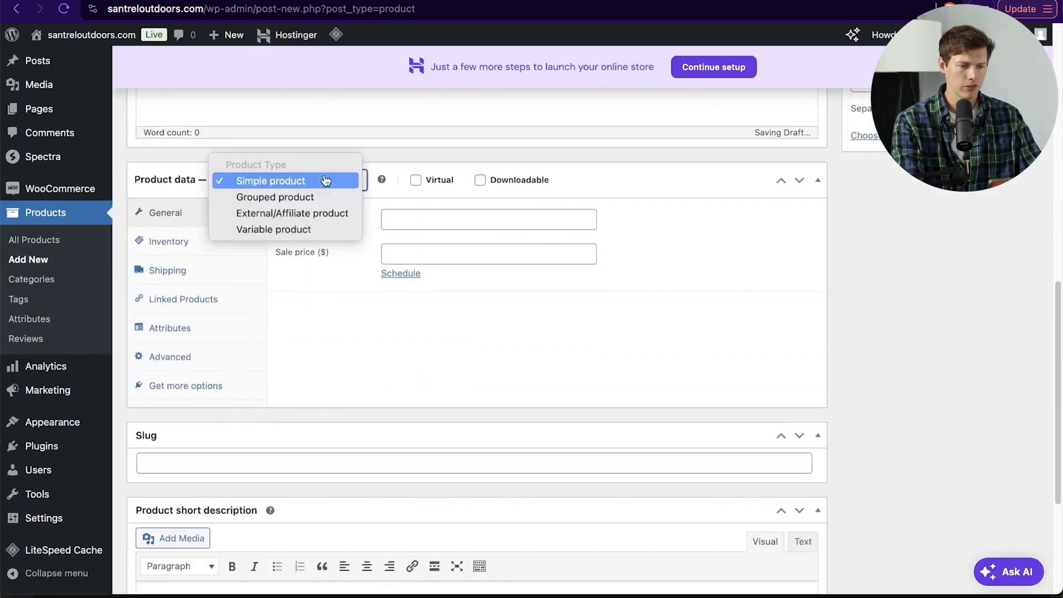
click(335, 229)
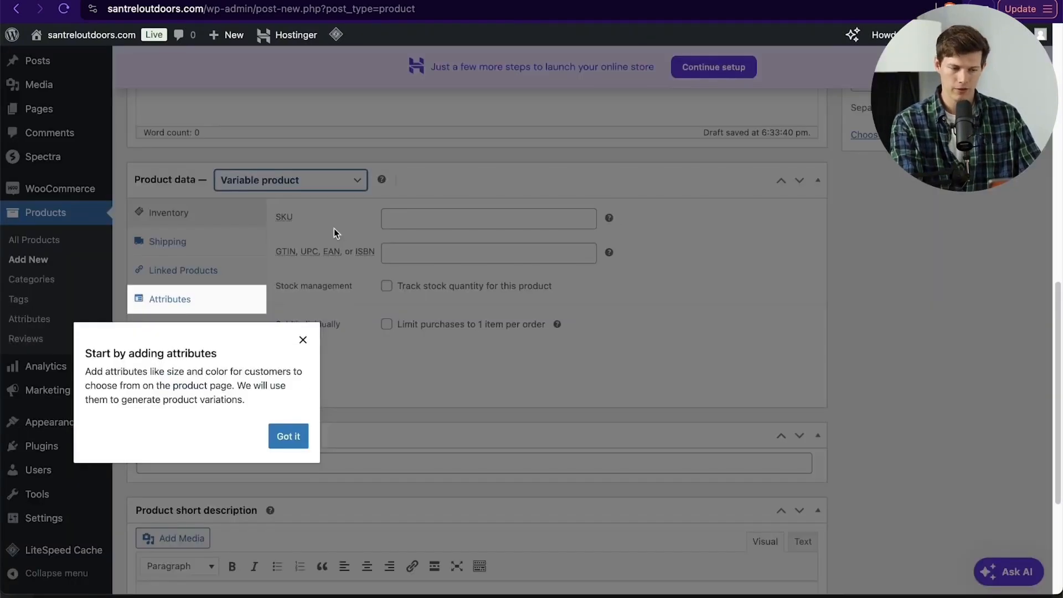
click(334, 228)
Step: Add a Size attribute with the options Men's 6 to Men's 13 and Women's 5 to Women's 12, separated by |
click(212, 302)
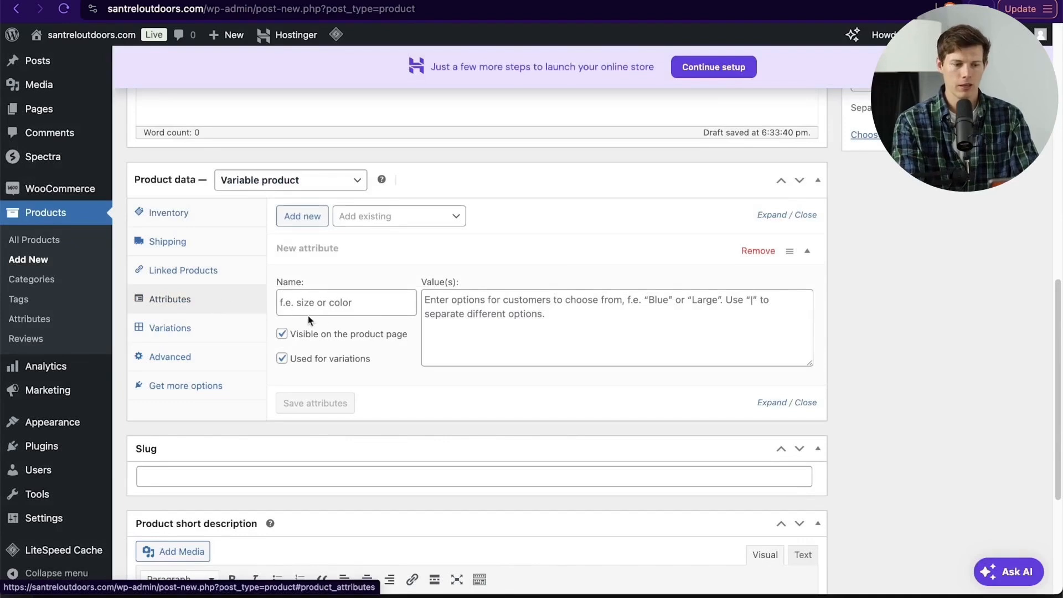
click(346, 304)
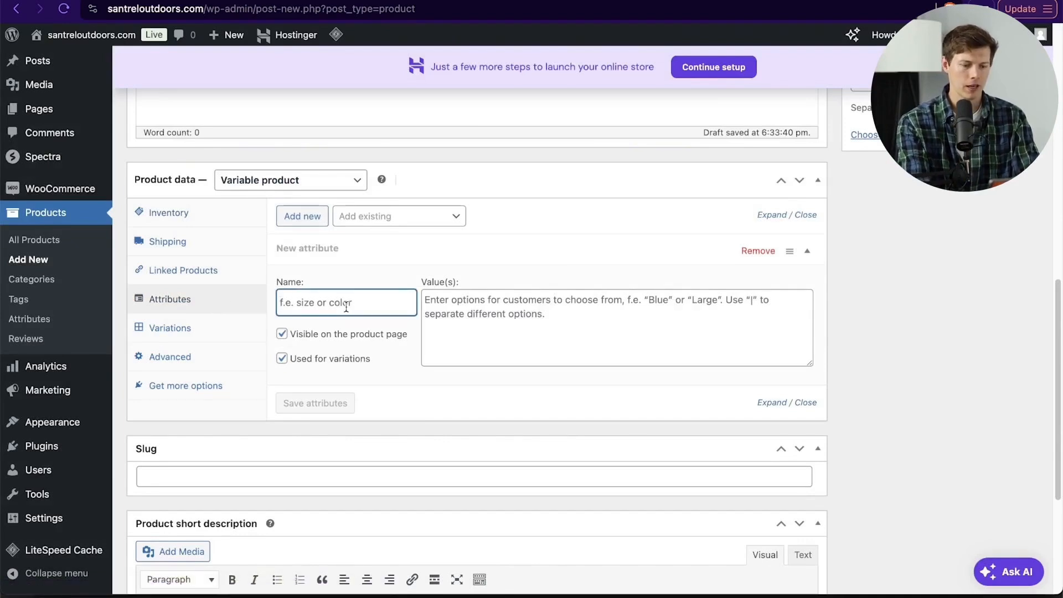
text(size)
click(503, 325)
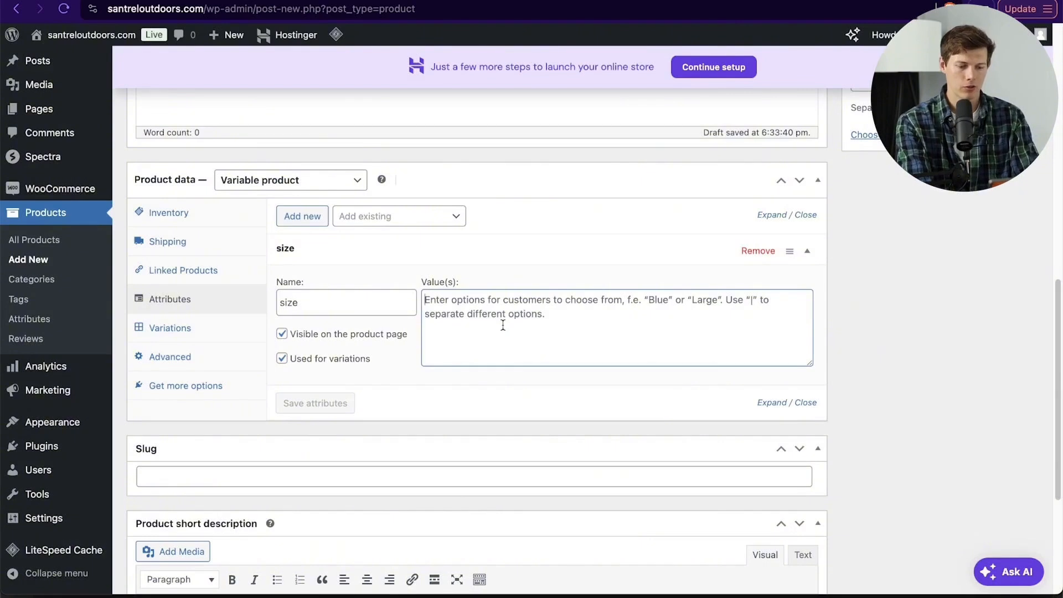
text(M)
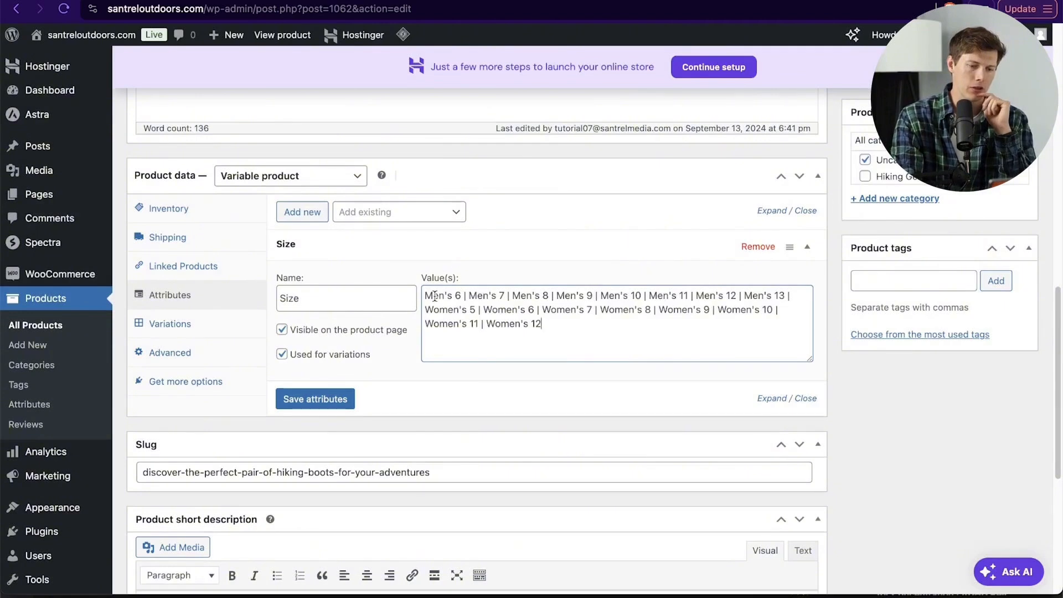
Step: Check the Size attribute's list of options and their separators, and save the attributes
drag(433, 295, 568, 331)
click(567, 331)
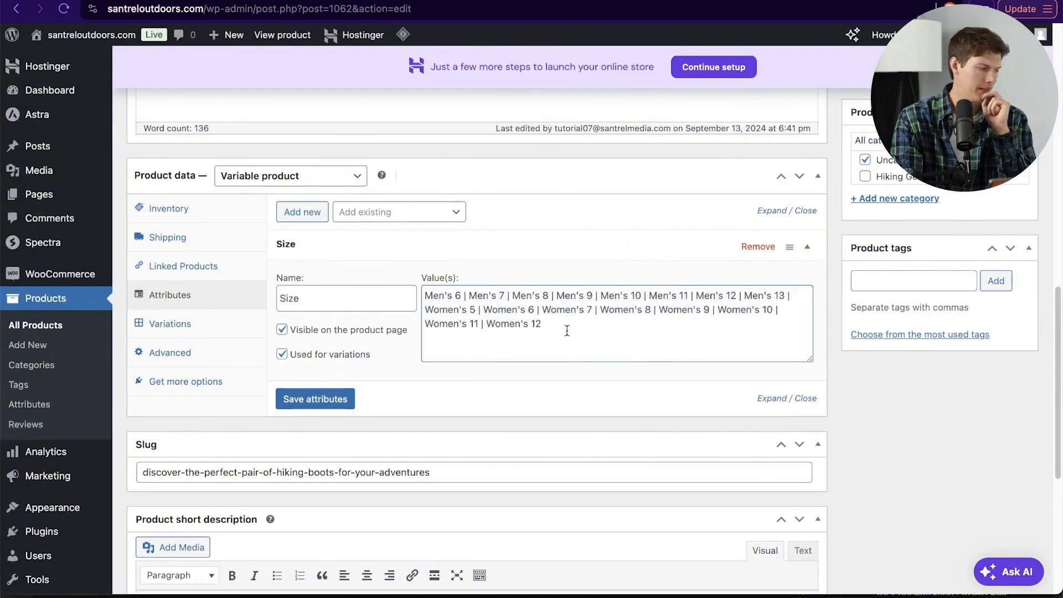
mouse_move(474, 324)
mouse_down()
mouse_move(494, 324)
mouse_move(483, 324)
mouse_up()
click(487, 324)
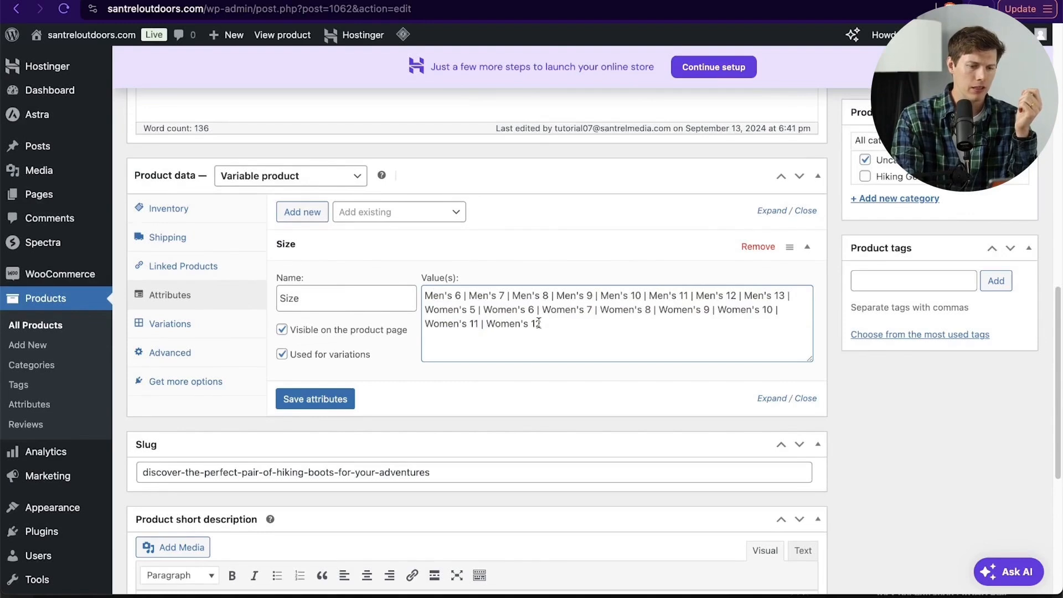
click(308, 398)
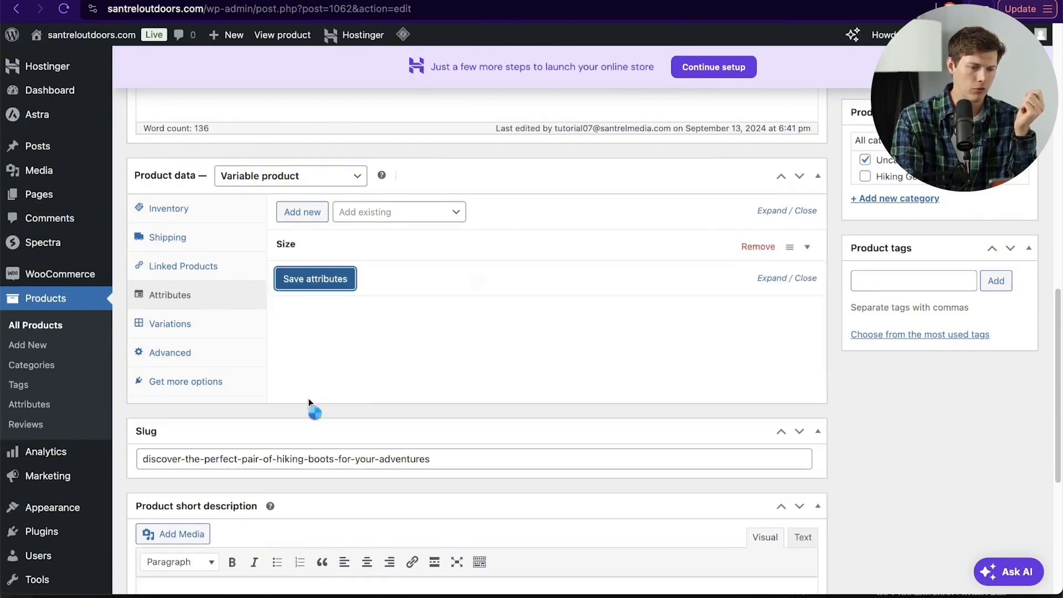
click(807, 247)
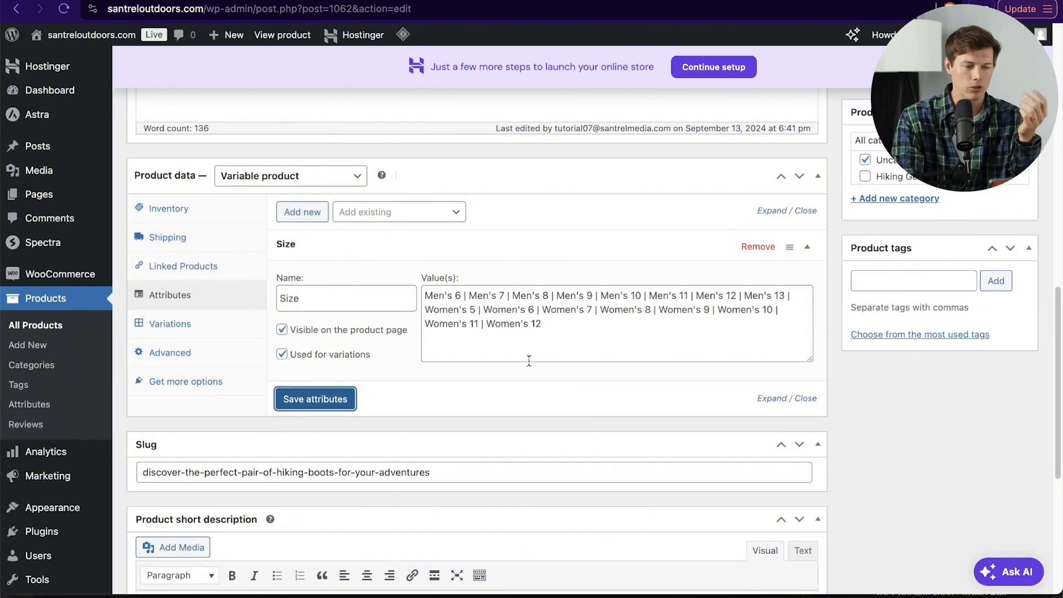
click(307, 408)
Step: Generate variations for every size option and look through the resulting variation list
click(197, 323)
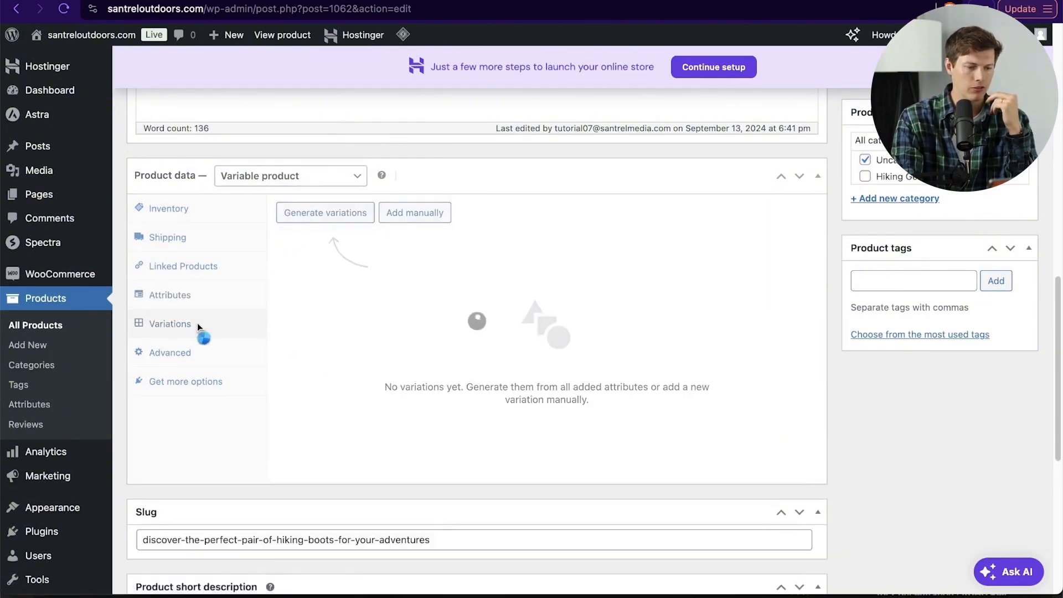
click(327, 214)
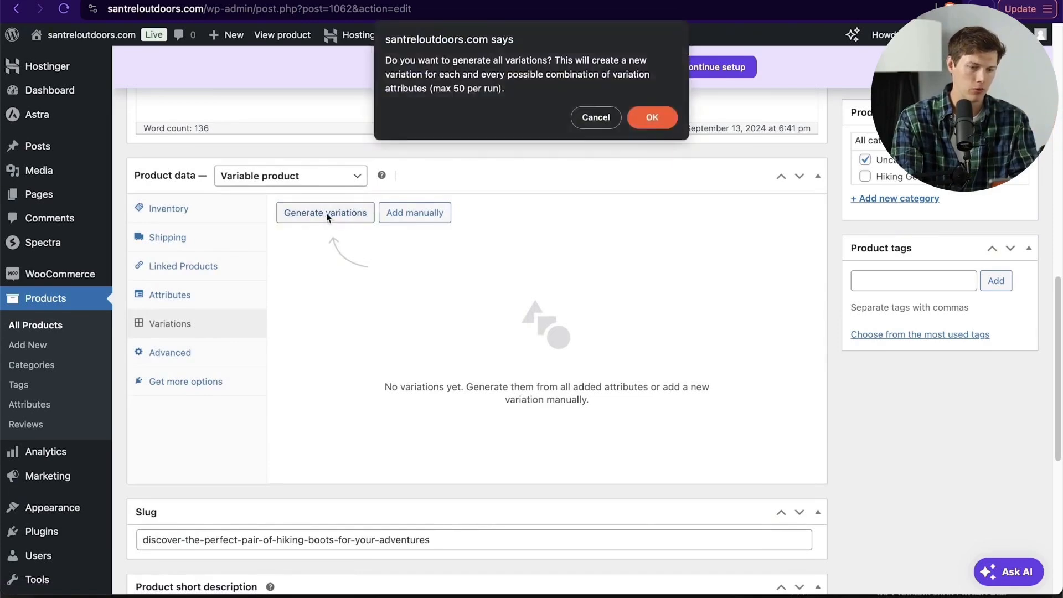
click(651, 118)
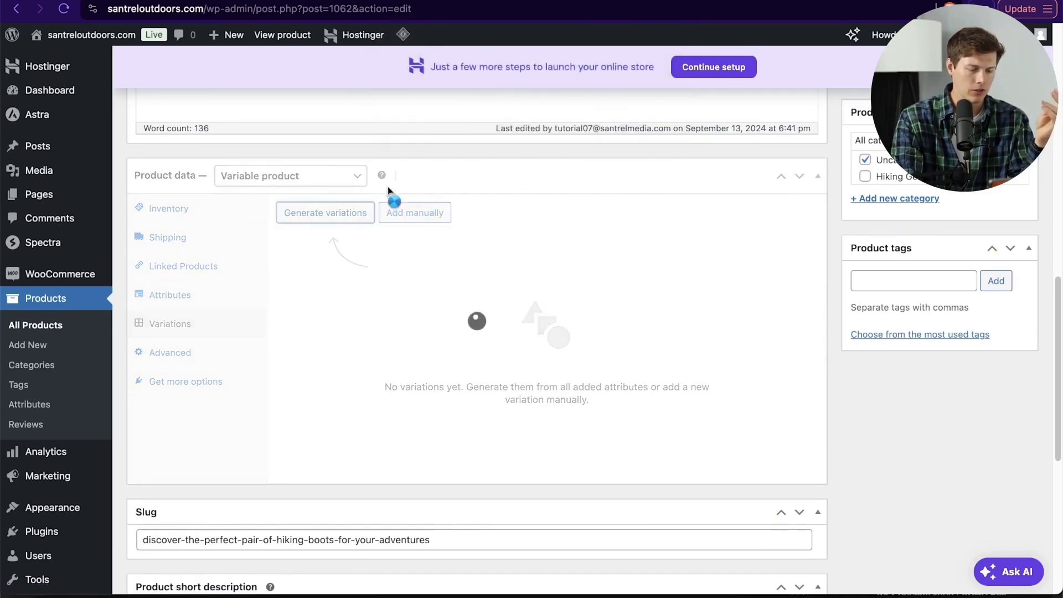
scroll(594, 391, down, 2)
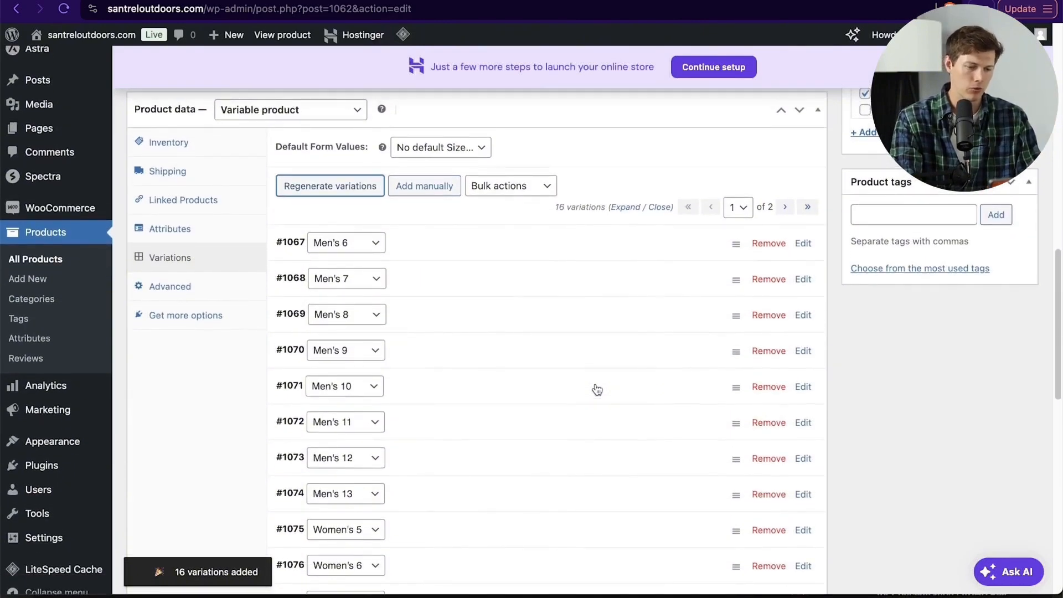
scroll(597, 390, down, 5)
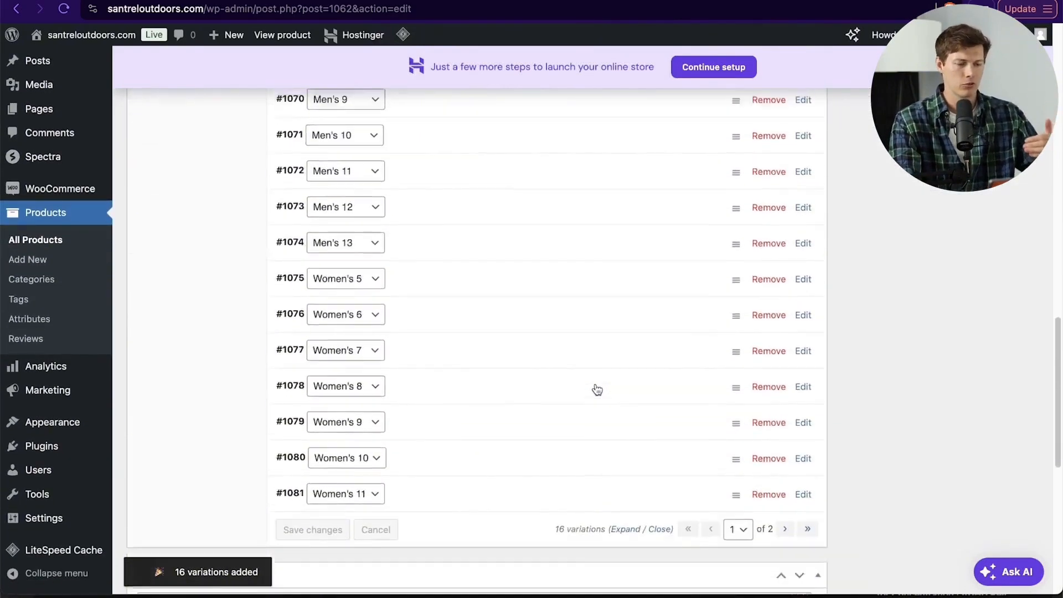
scroll(596, 390, up, 7)
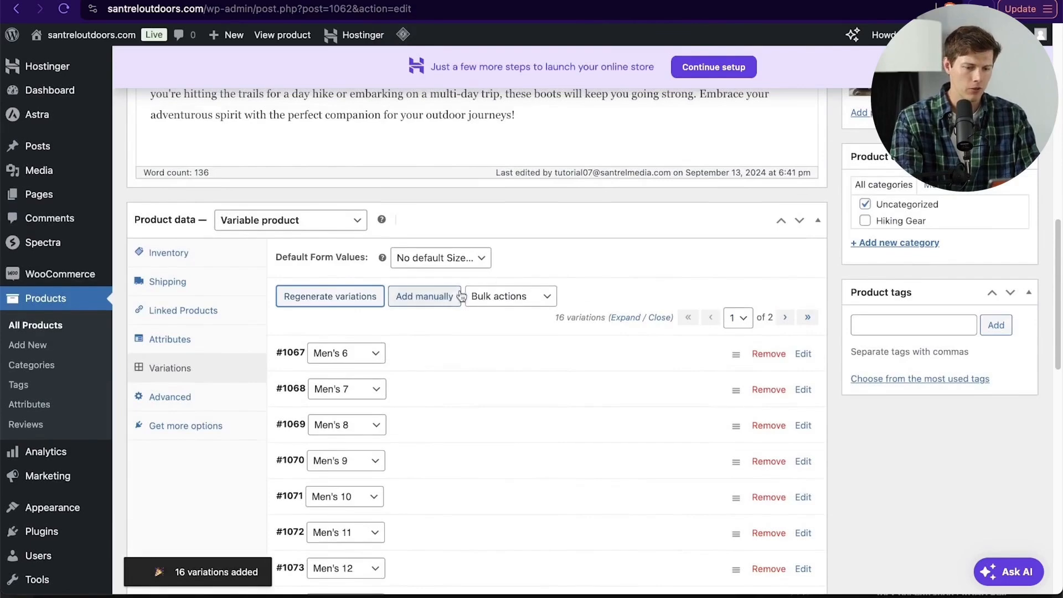
Step: Remove all the existing size-only variations from the product one by one, confirming each removal
click(769, 354)
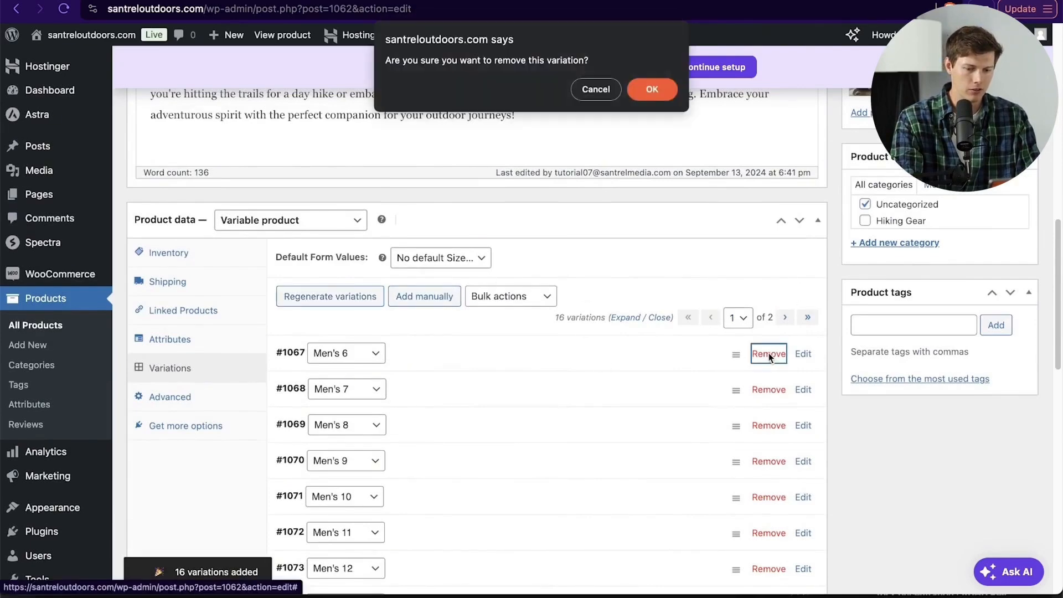
click(645, 90)
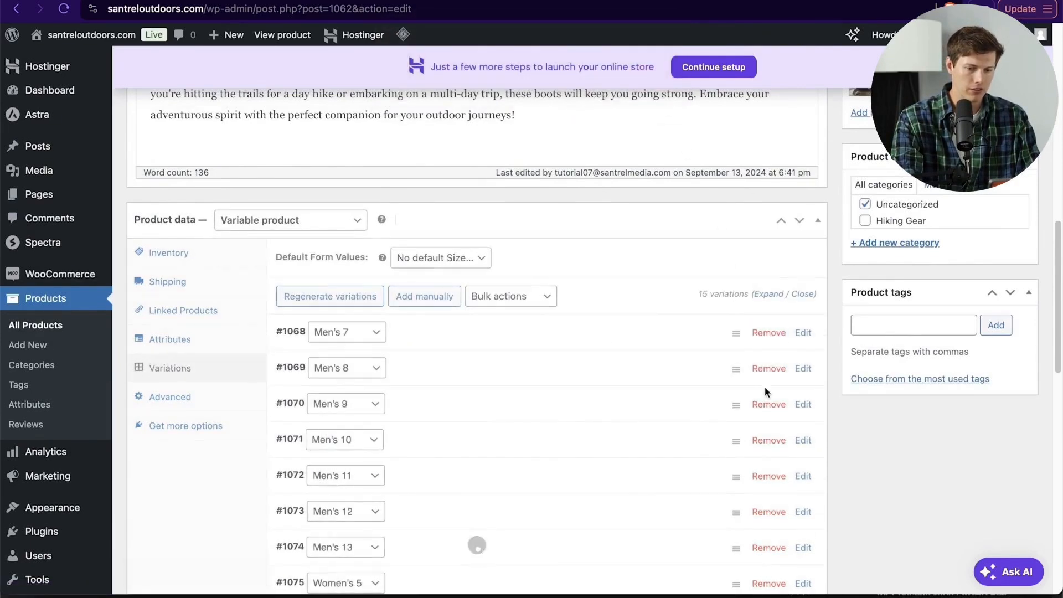
click(769, 416)
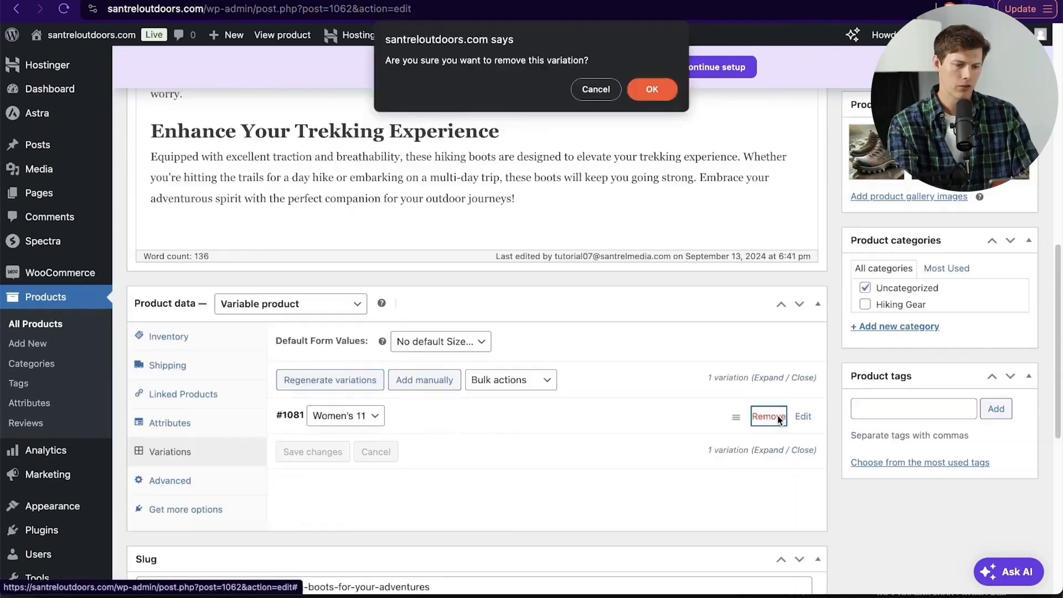
key(Return)
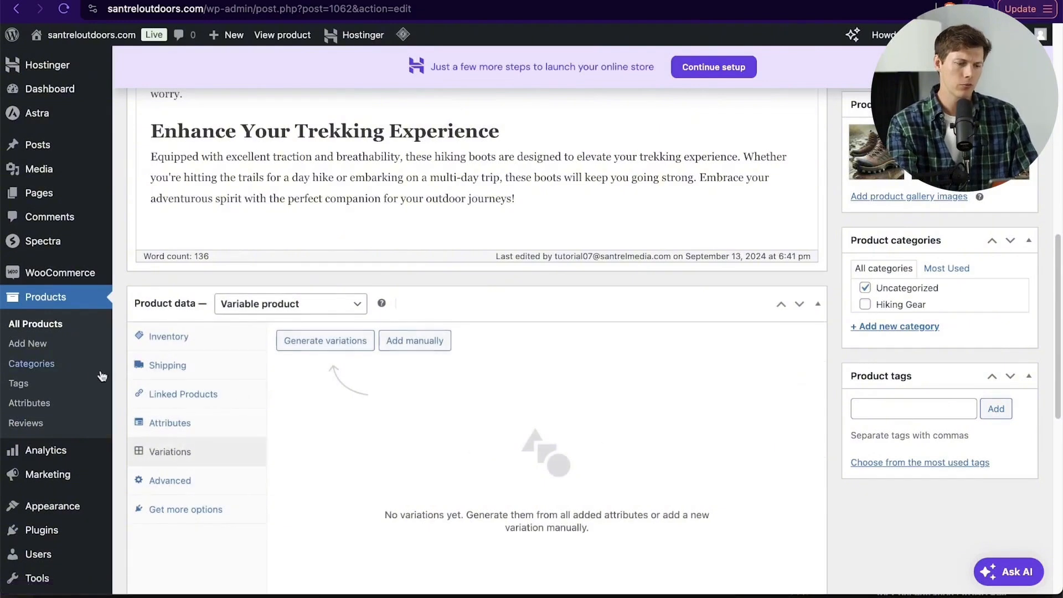
Step: Add a Color attribute with the options Light Brown | Dark Brown and save the attributes
click(188, 429)
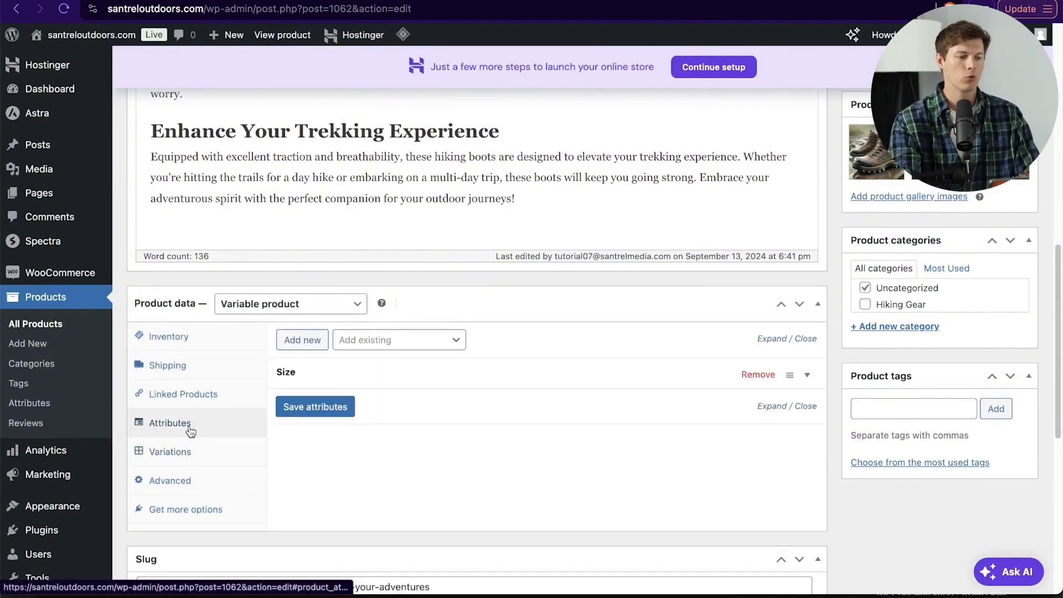
click(335, 418)
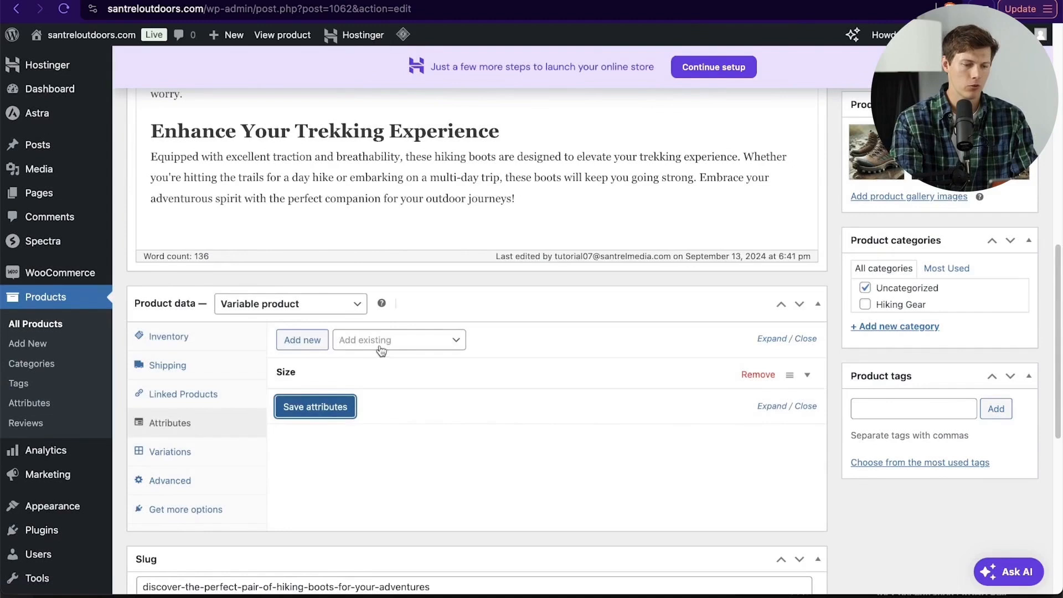
click(303, 340)
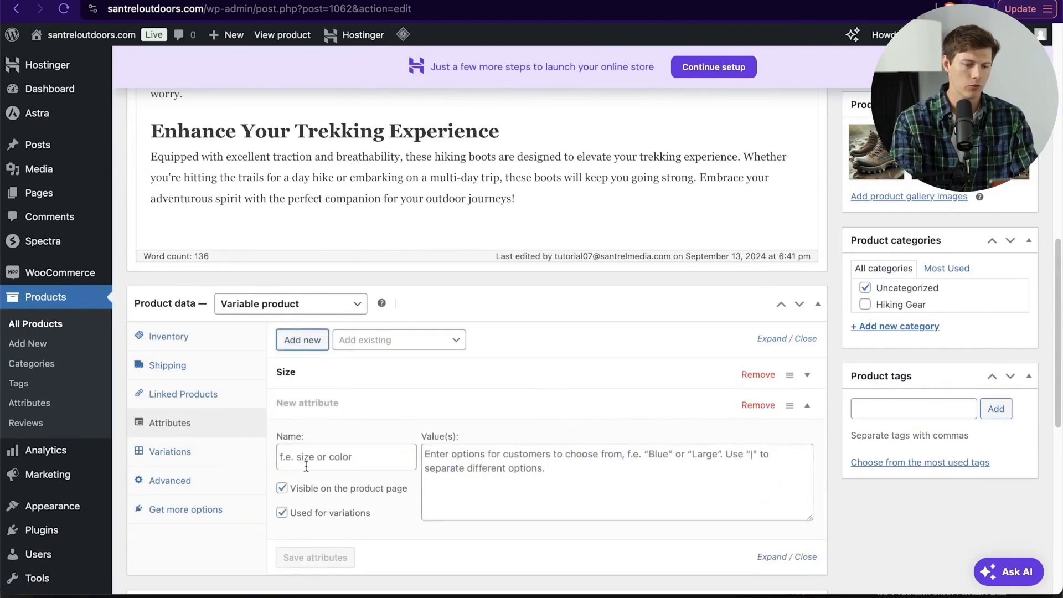
click(305, 460)
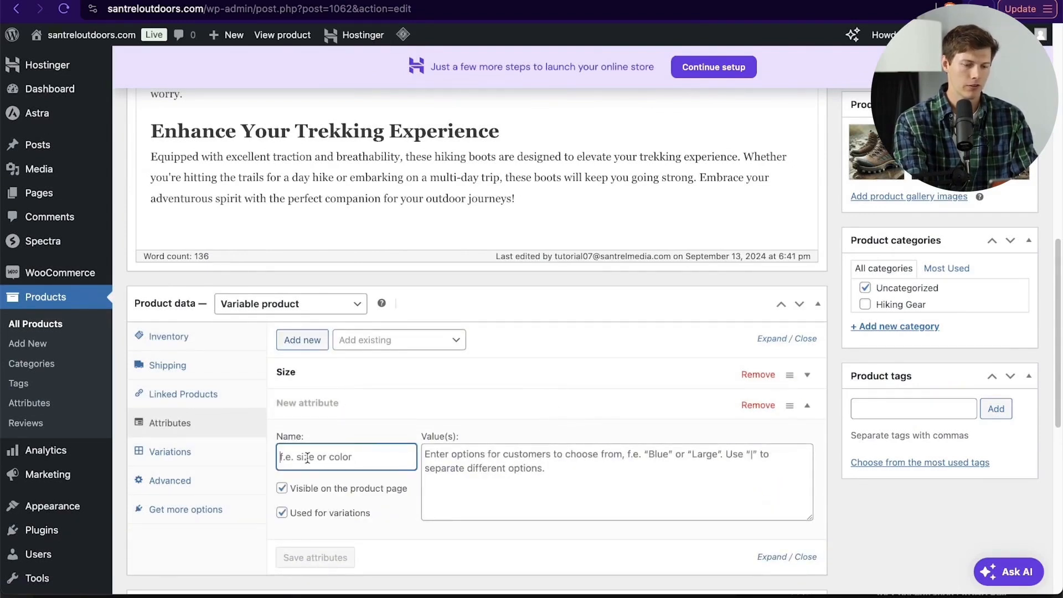
text(Color)
click(501, 496)
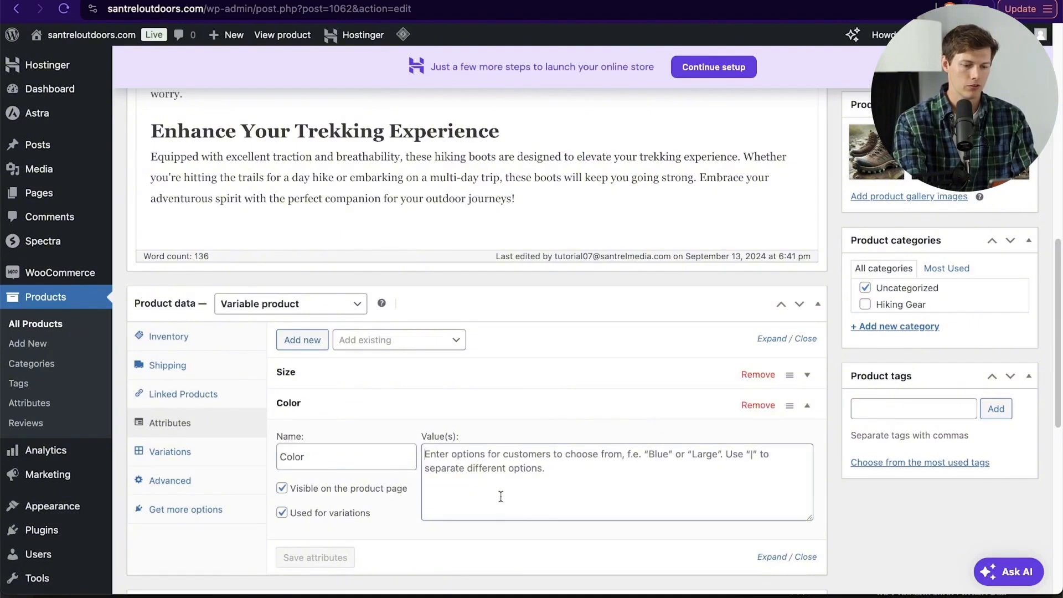
text(Light Brown |)
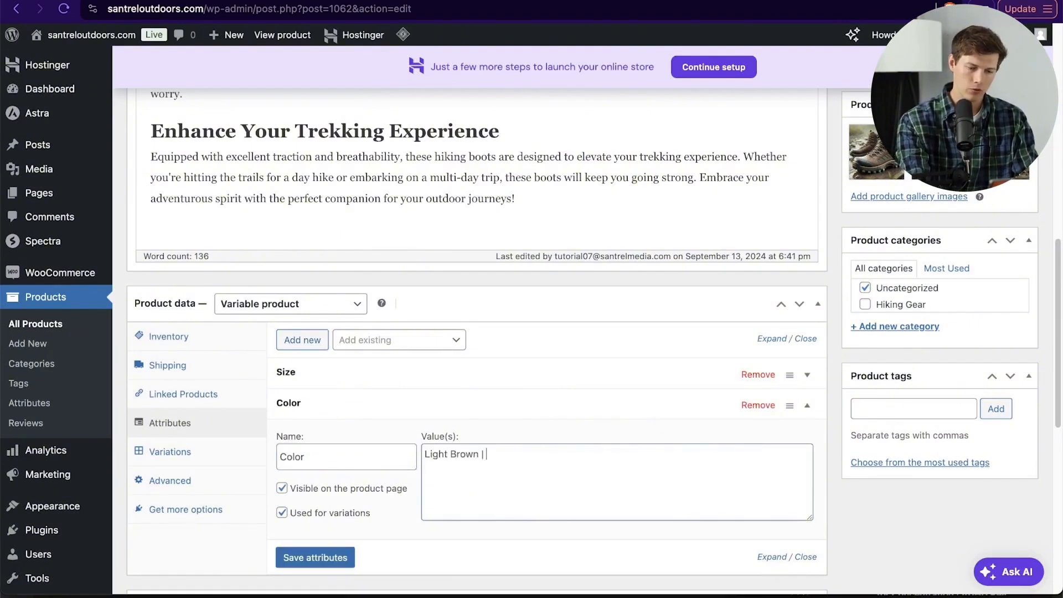
text( Dark Brown)
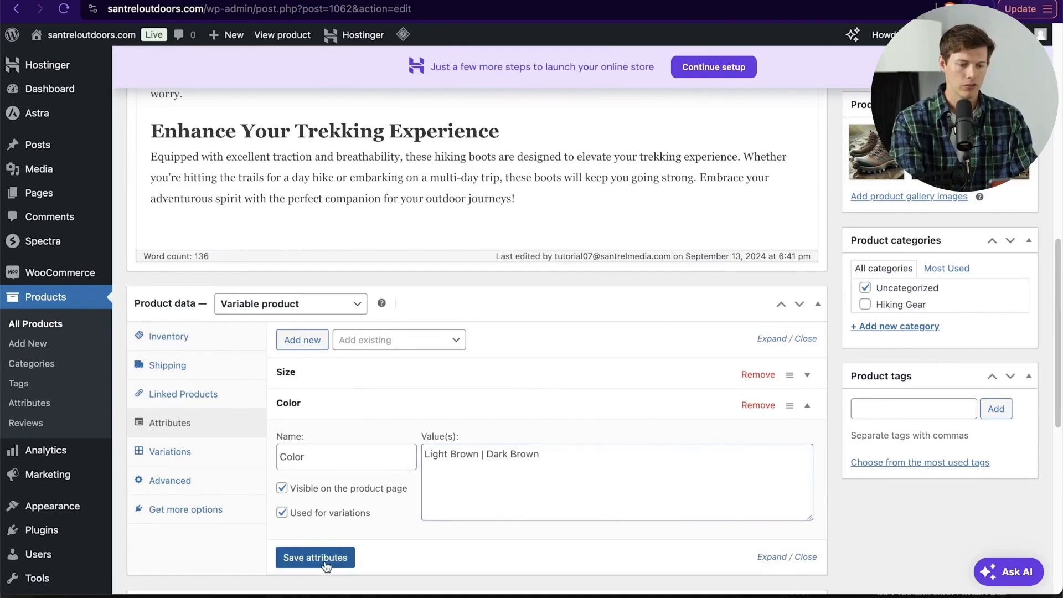
click(315, 557)
Step: Generate variations for every combination of the Size and Color attributes
click(170, 451)
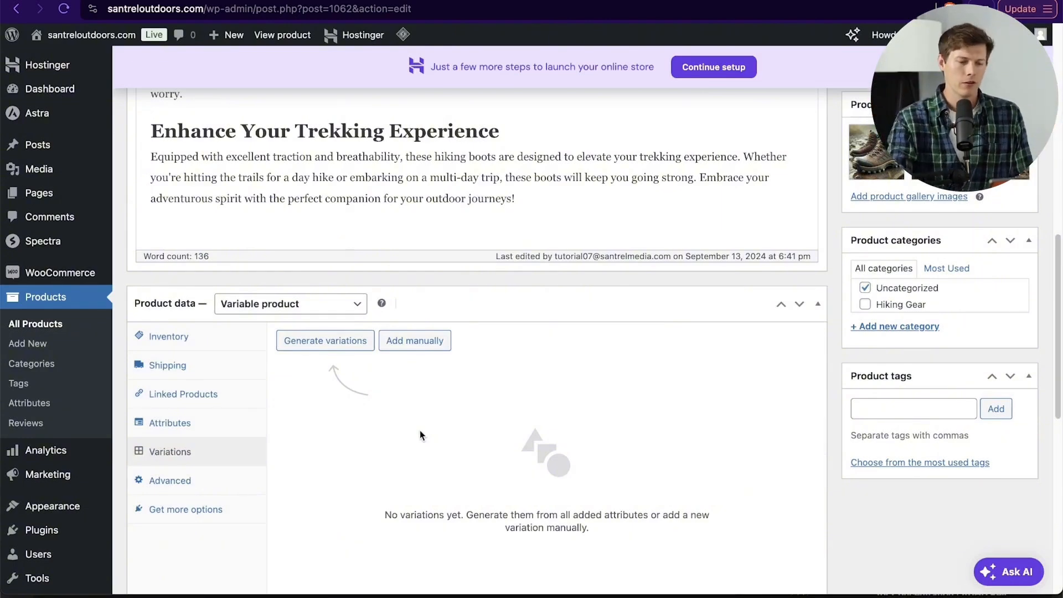
click(328, 342)
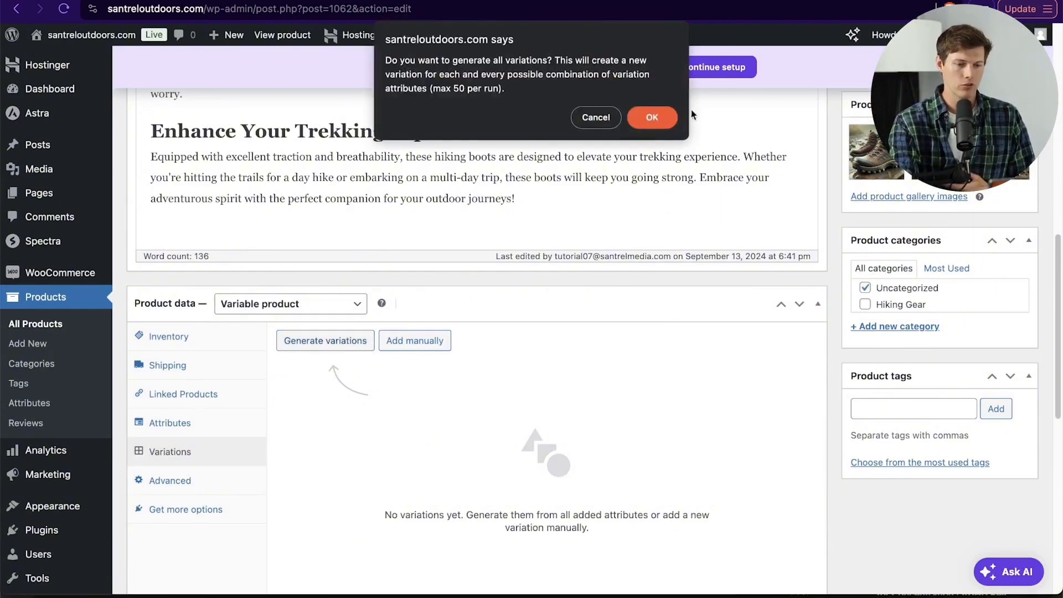
click(651, 118)
scroll(579, 399, down, 5)
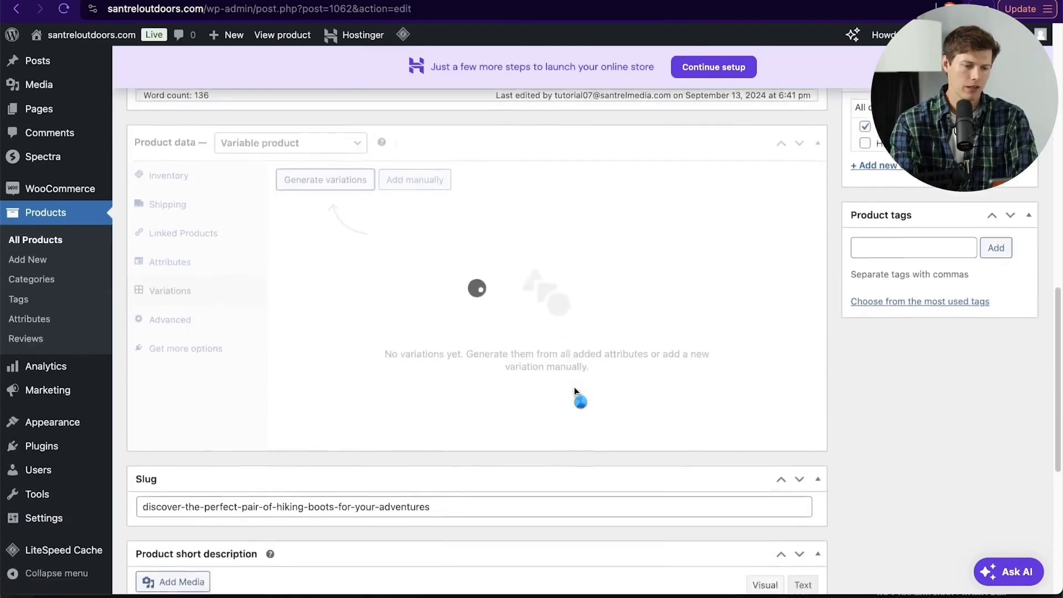
scroll(586, 392, down, 2)
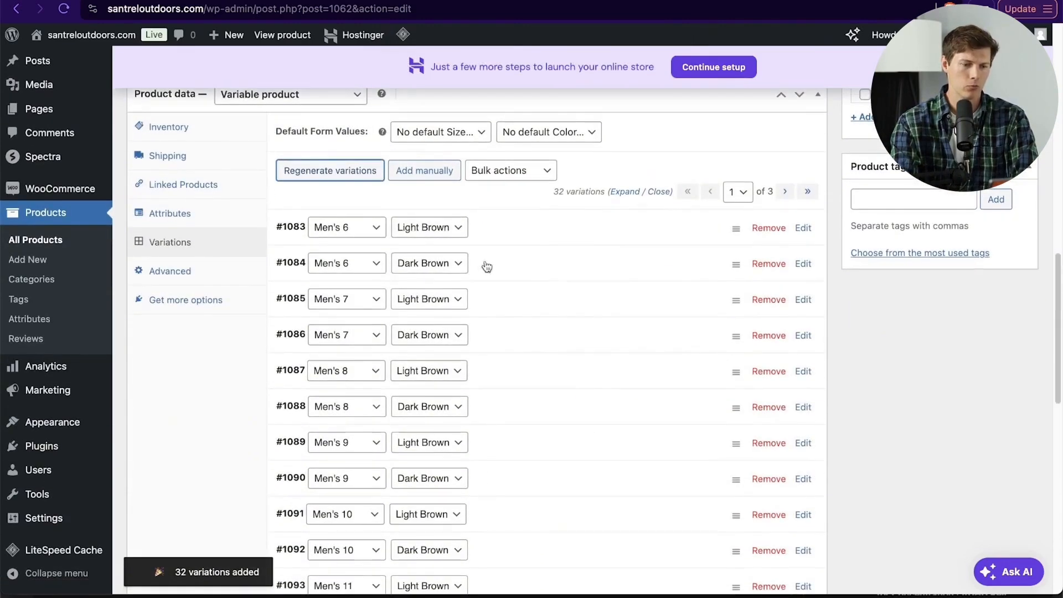
Step: Examine the generated variation list and the size and color choices of the first variation
click(433, 242)
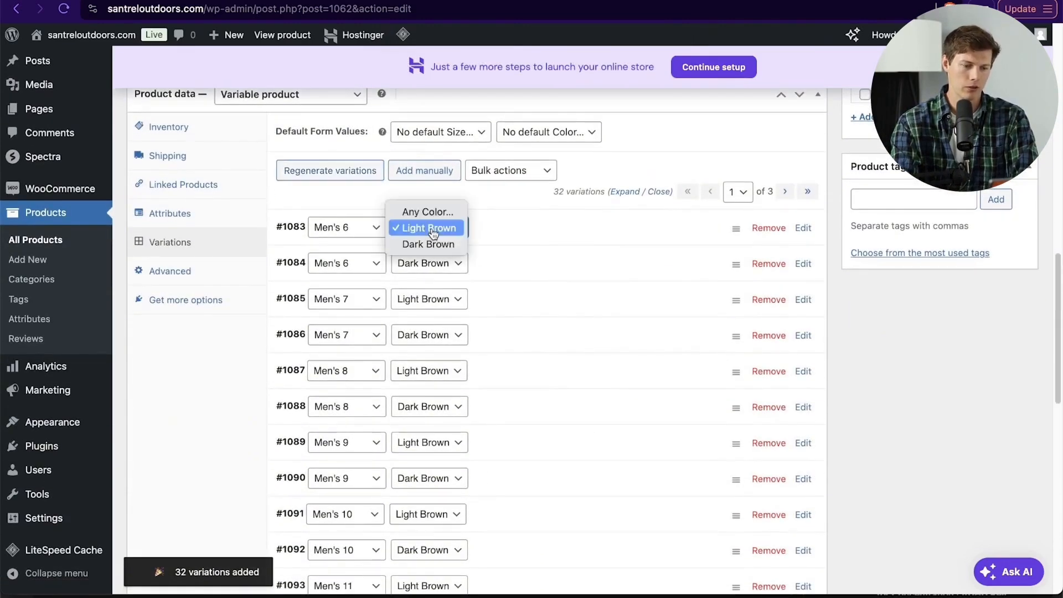
click(331, 235)
click(332, 236)
click(554, 244)
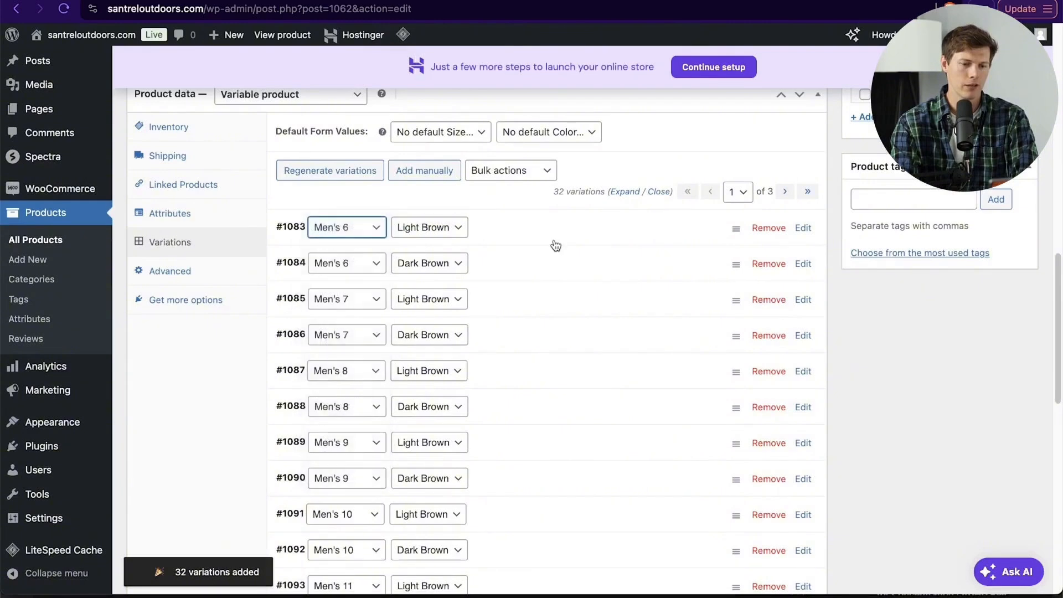
scroll(555, 244, down, 10)
scroll(555, 244, up, 6)
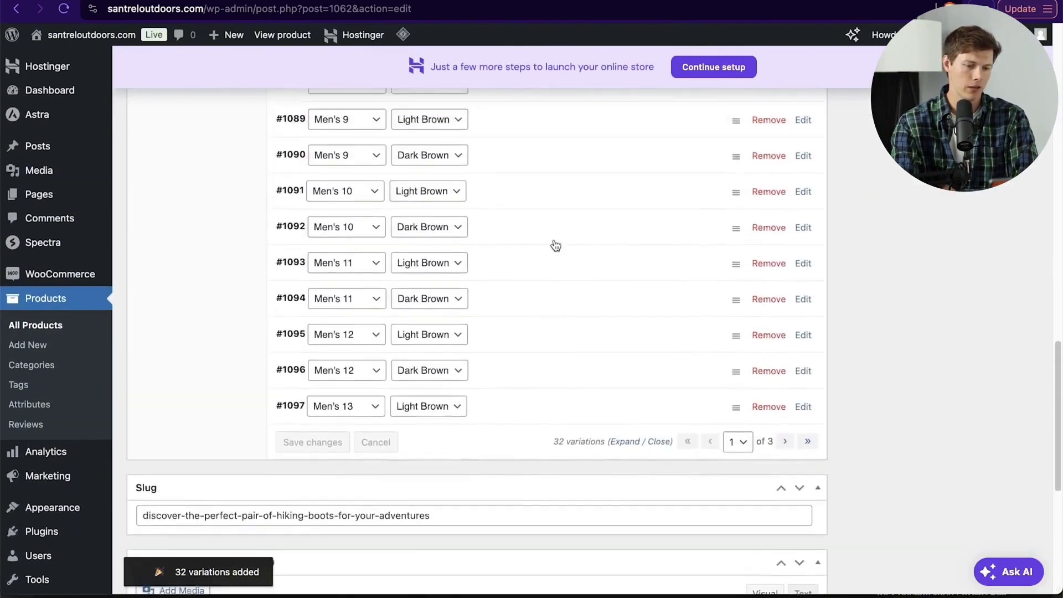
scroll(556, 244, up, 3)
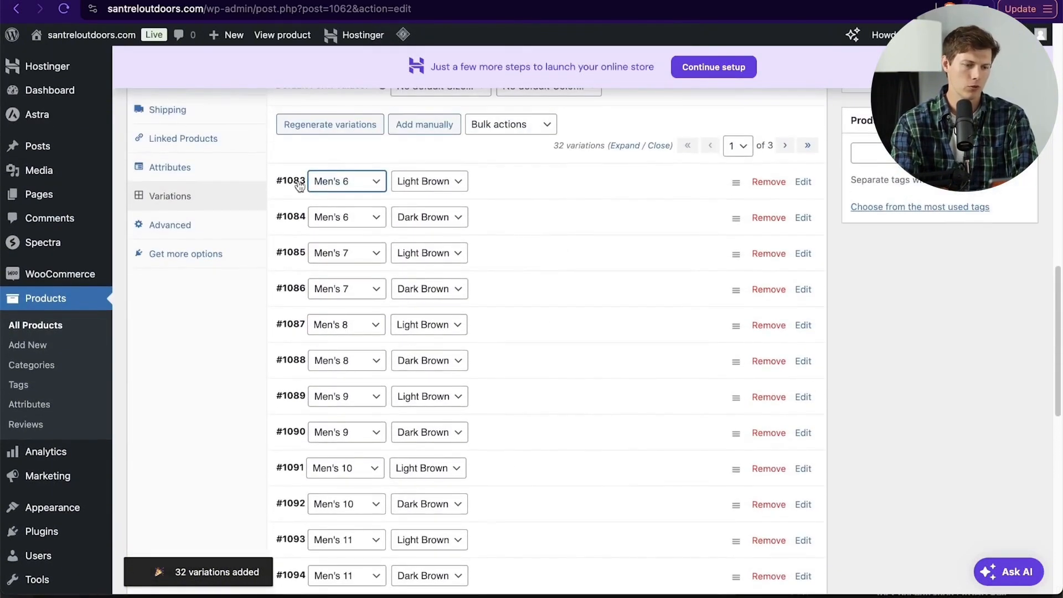
scroll(517, 261, up, 2)
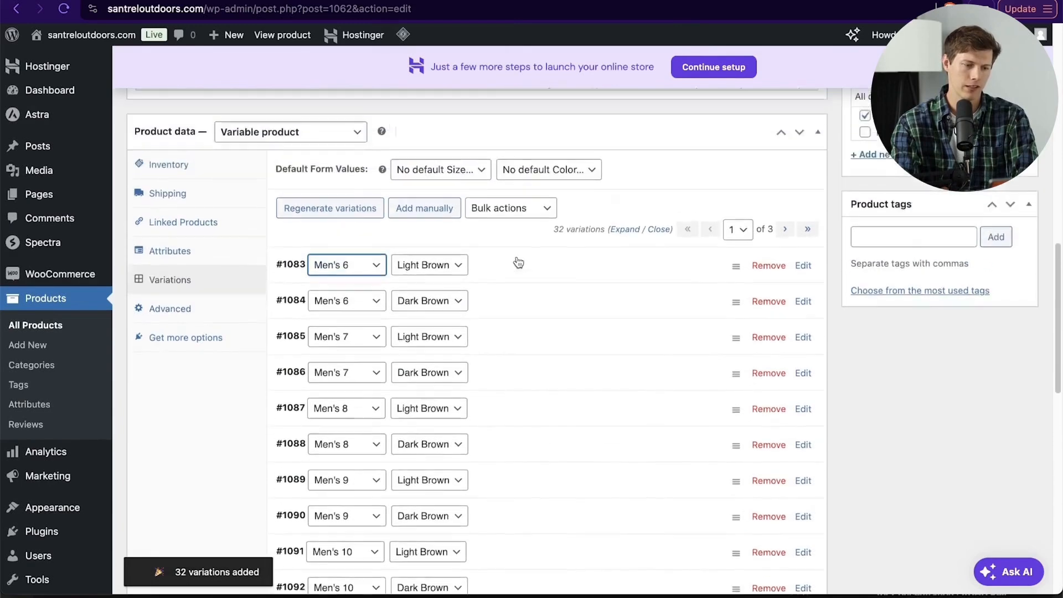
scroll(517, 261, down, 1)
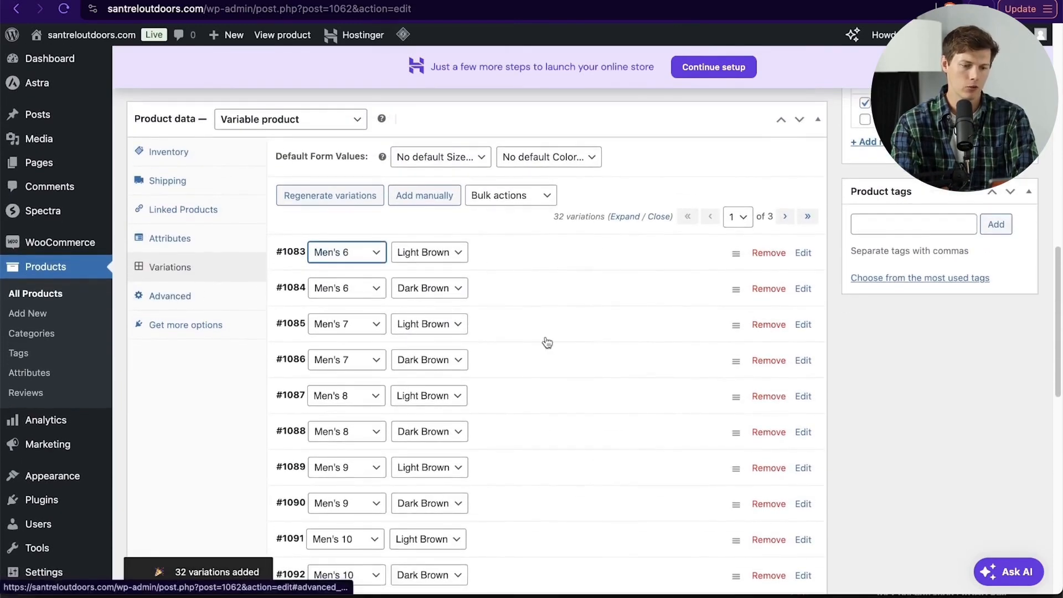
scroll(546, 337, down, 10)
scroll(546, 337, up, 12)
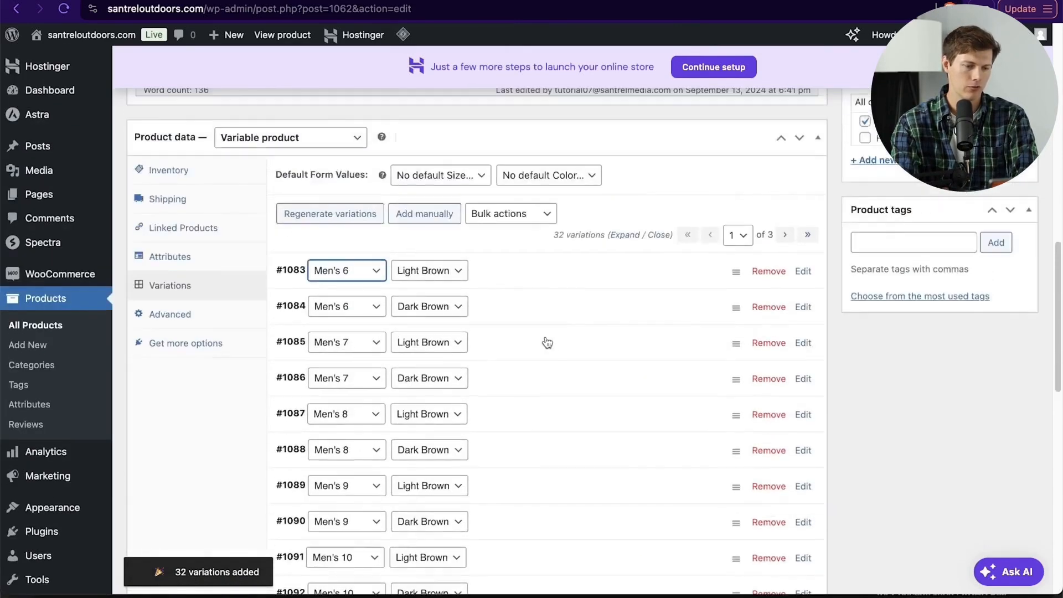
scroll(606, 405, down, 8)
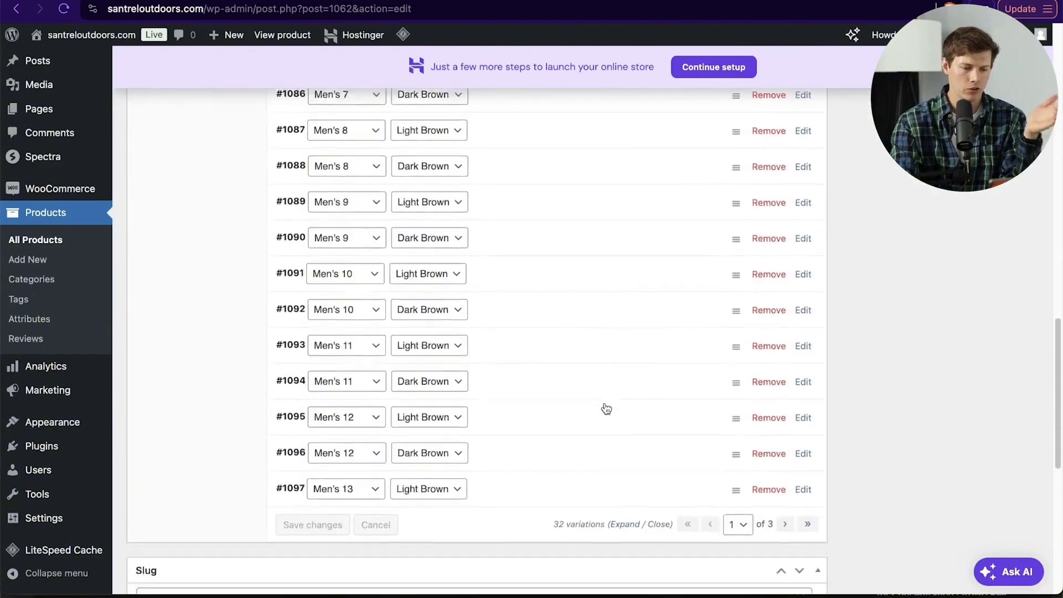
Step: Set the regular price of all variations to 85 with a bulk action
scroll(606, 408, up, 7)
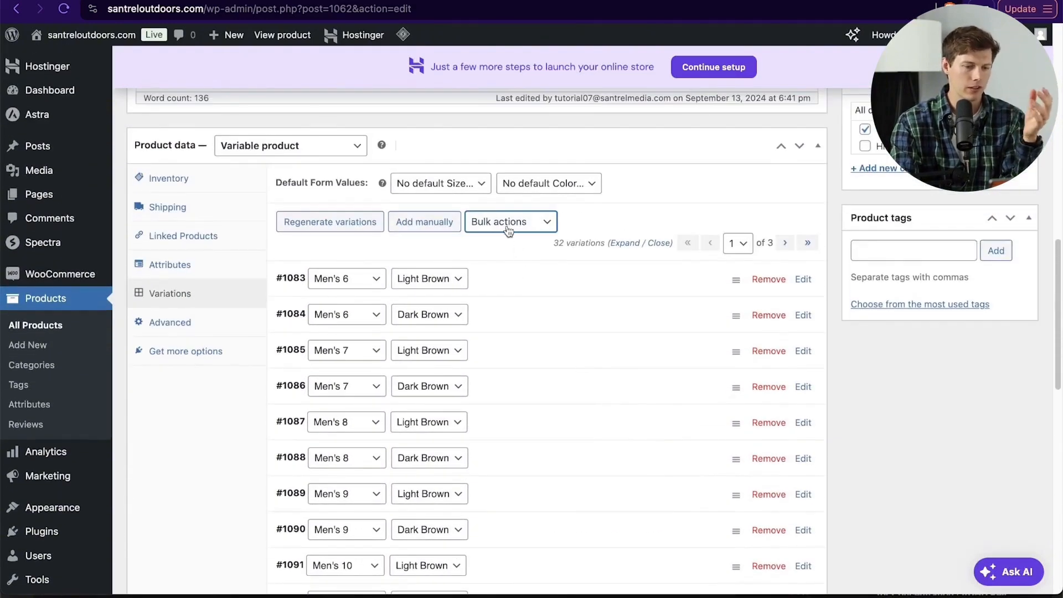
click(506, 225)
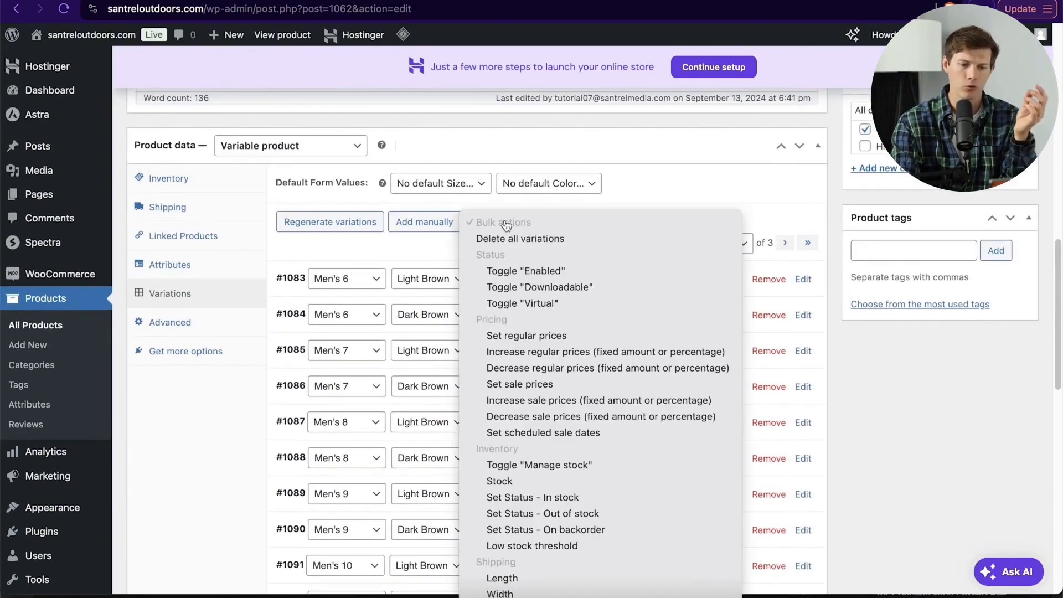
click(564, 336)
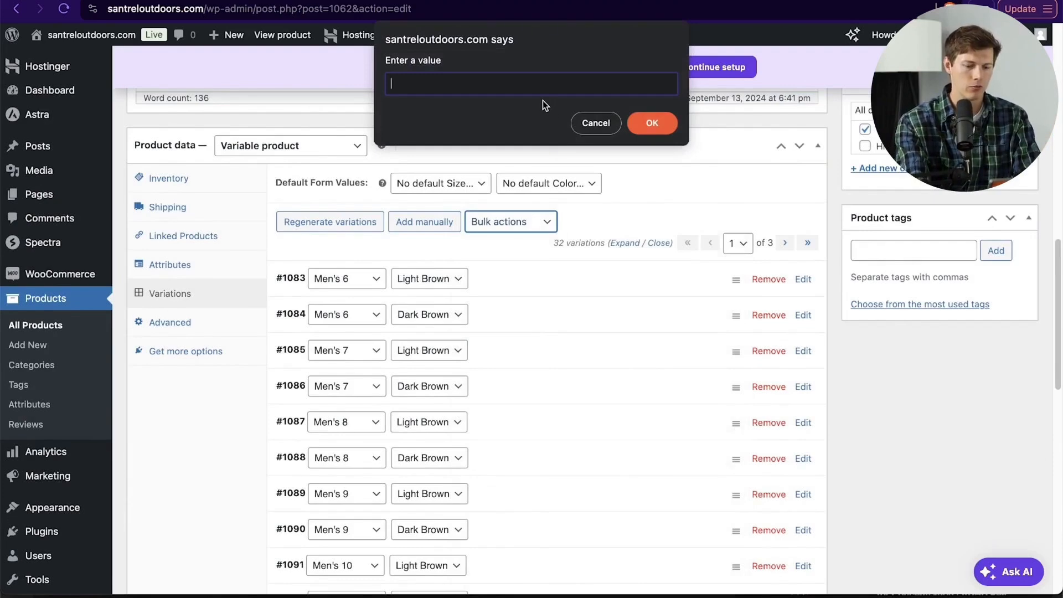
text(85)
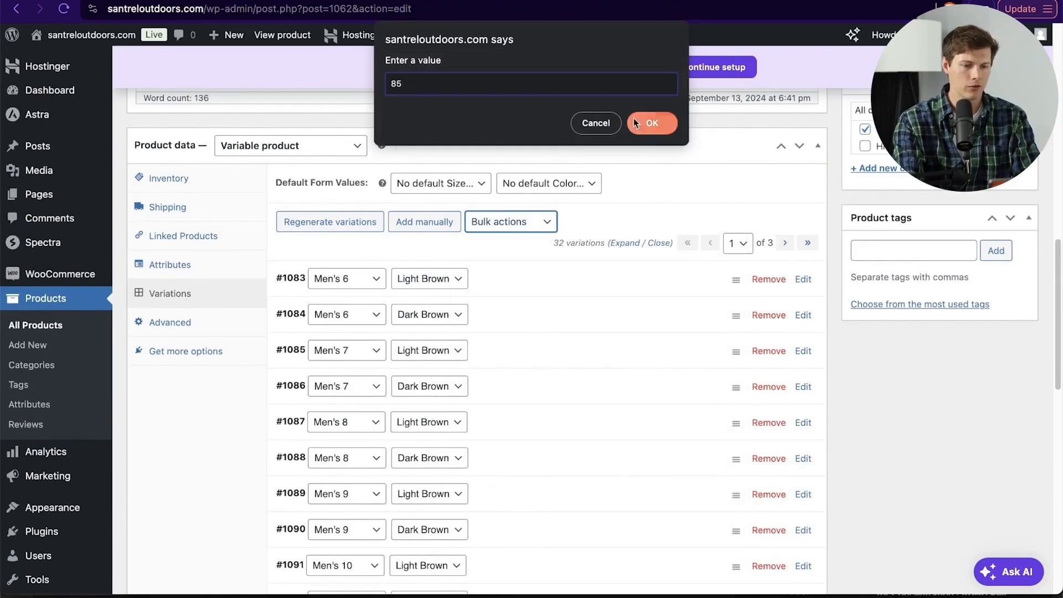
click(651, 125)
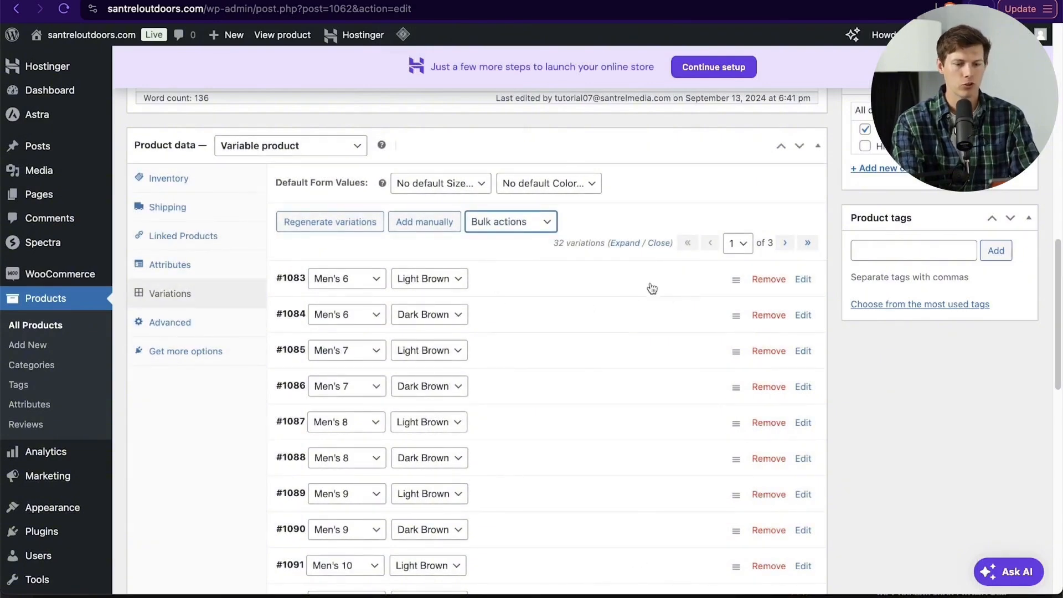
Step: Set the regular price of the Men's 12, Light Brown variation to 90 and save the variation changes
scroll(546, 437, down, 2)
scroll(546, 437, down, 3)
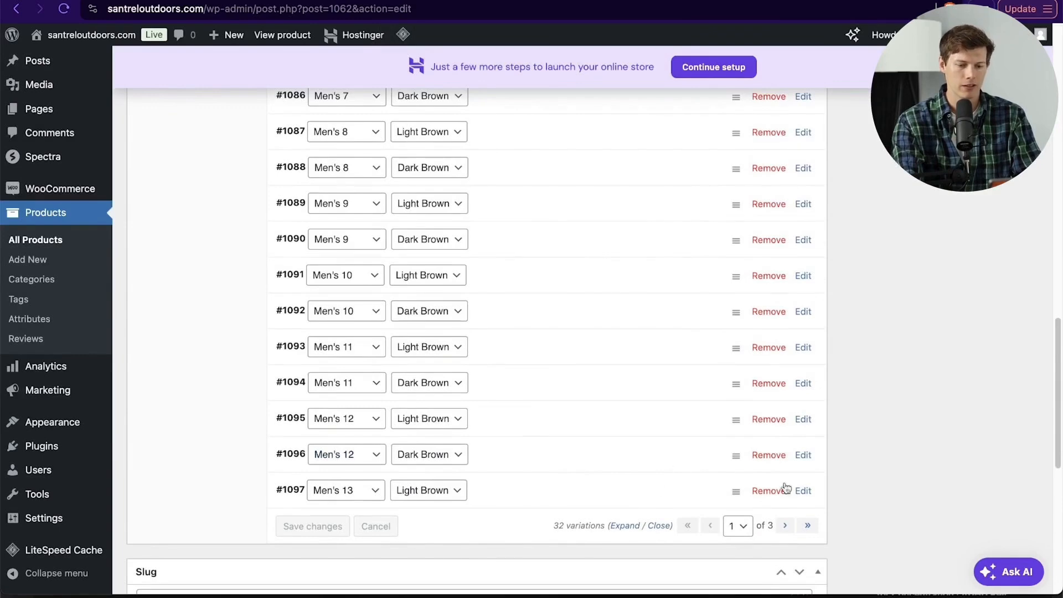
scroll(570, 443, up, 4)
scroll(570, 443, down, 5)
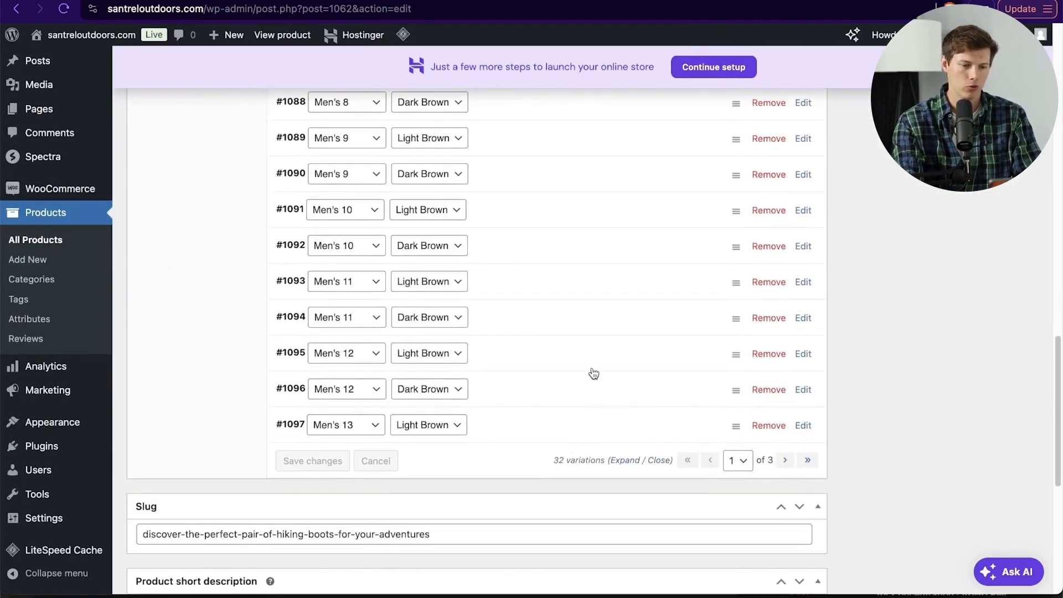
scroll(591, 373, up, 5)
scroll(671, 403, down, 3)
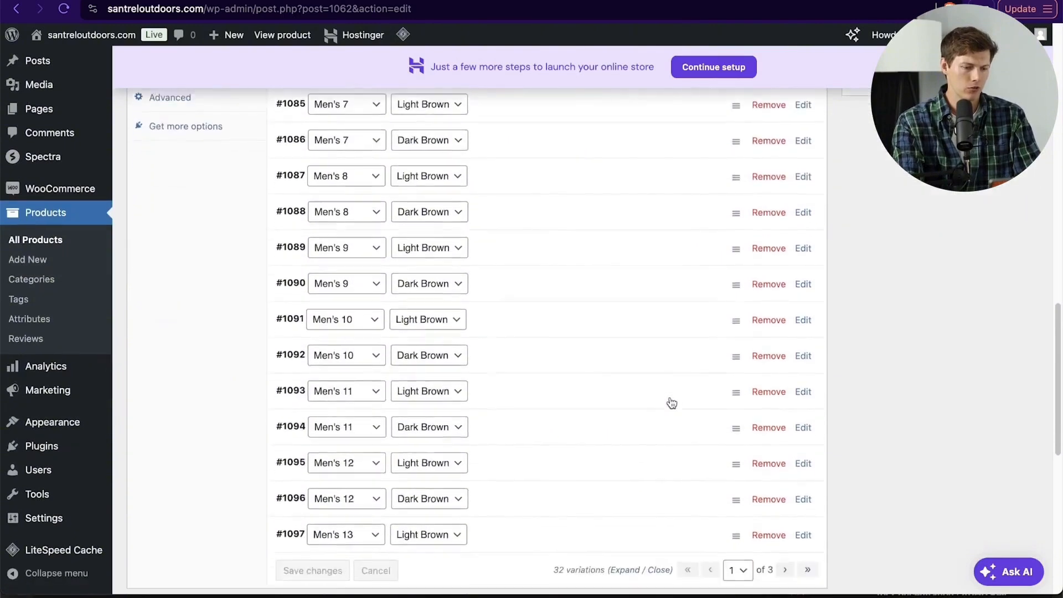
click(803, 430)
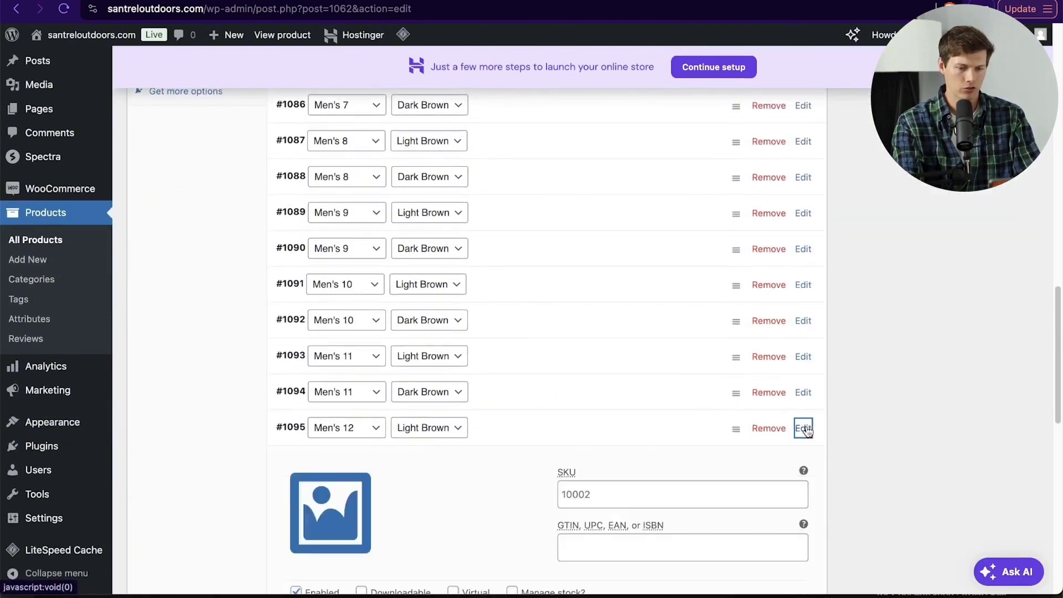
scroll(568, 443, down, 3)
scroll(569, 441, down, 1)
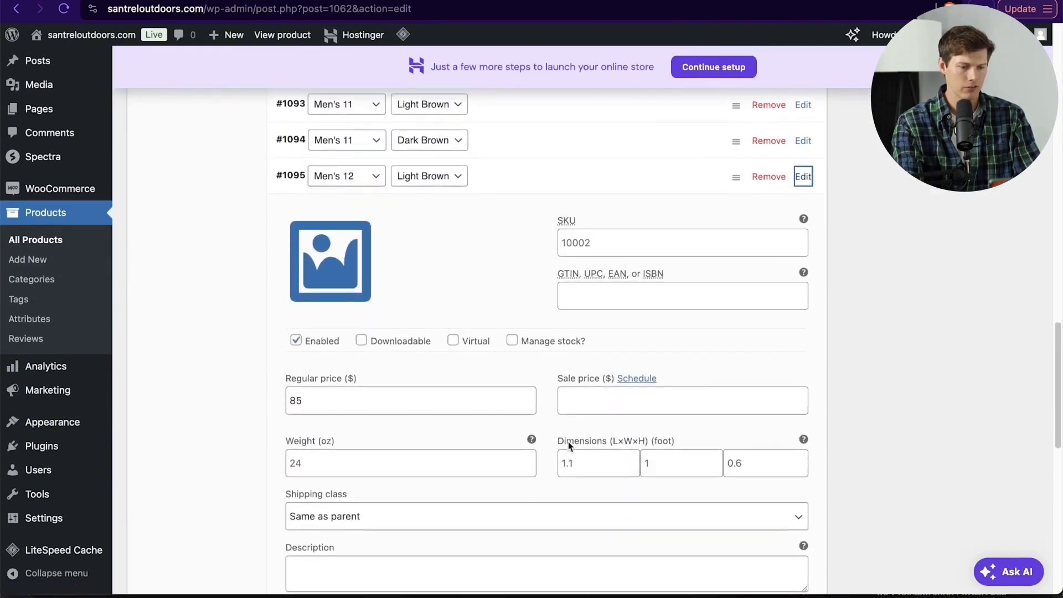
click(407, 396)
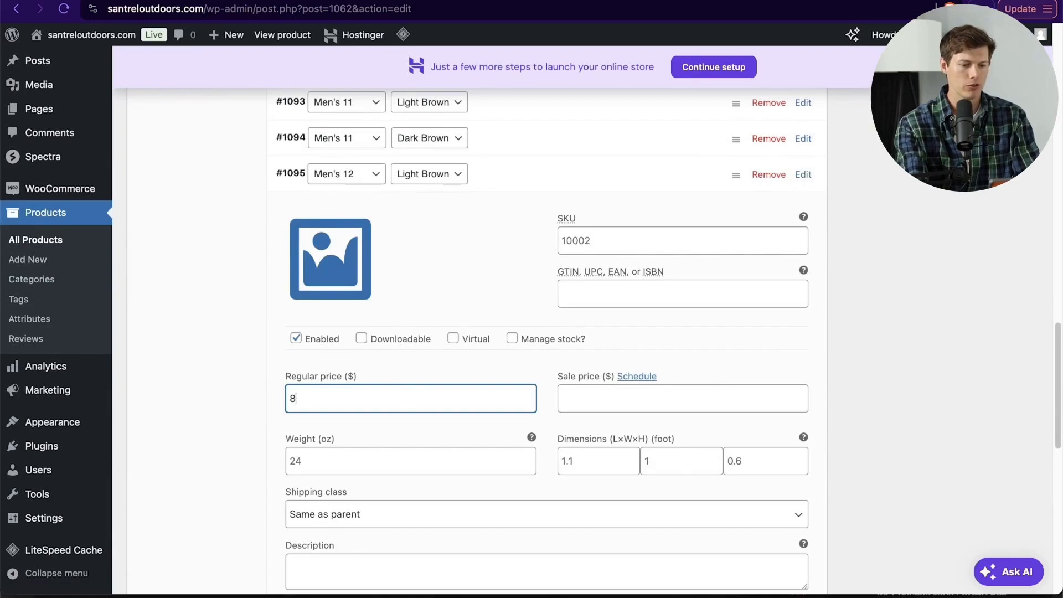
key(BackSpace)
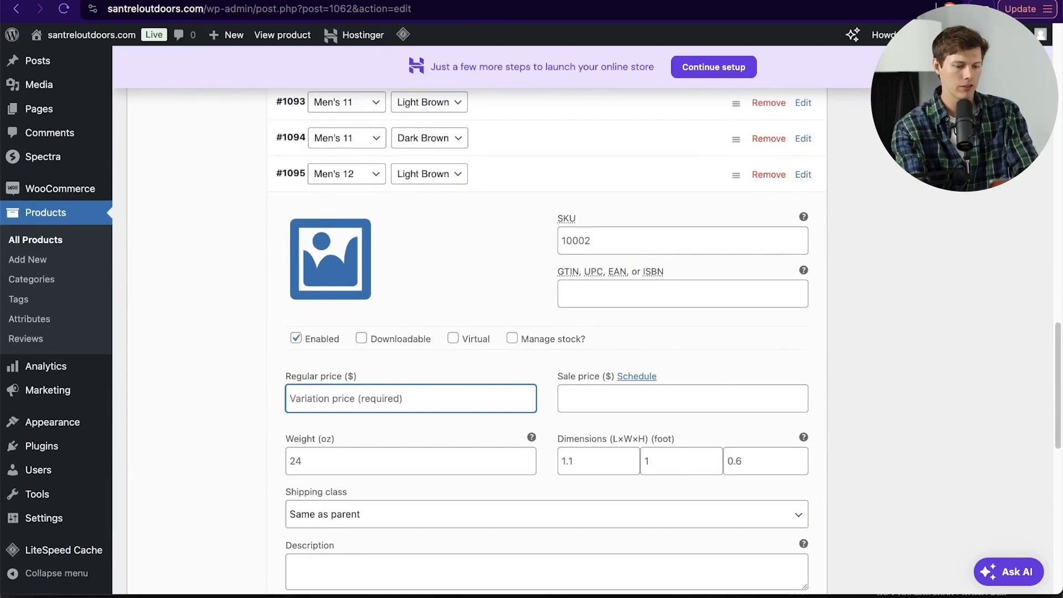
text(90)
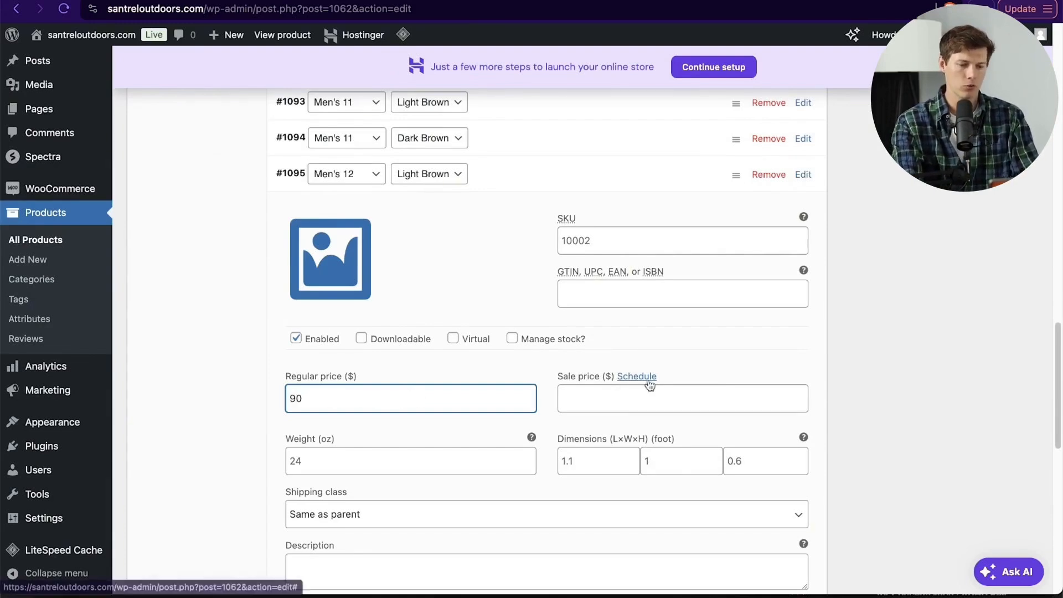
scroll(648, 382, down, 2)
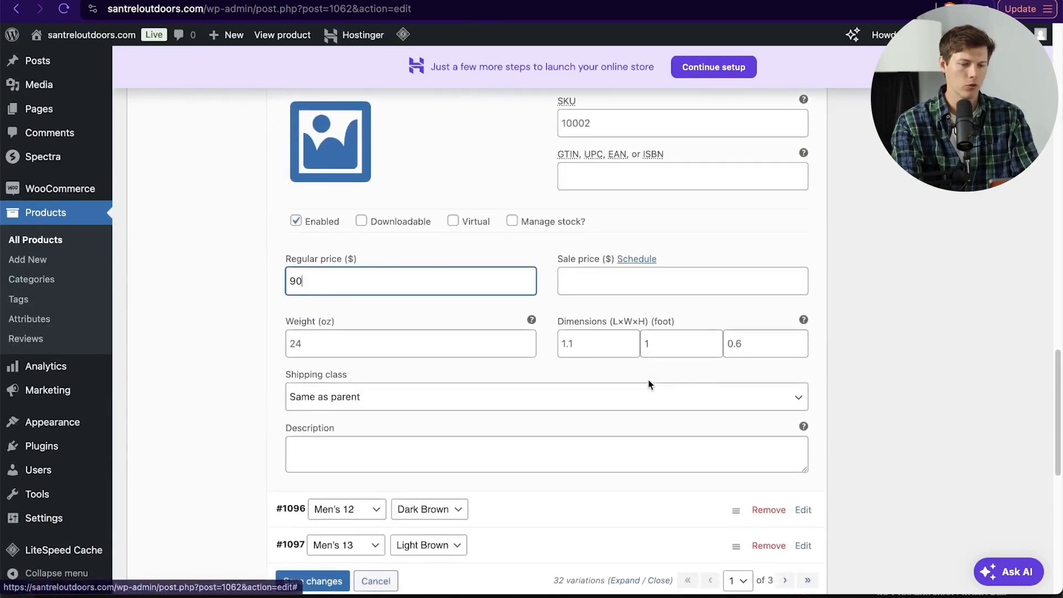
click(317, 580)
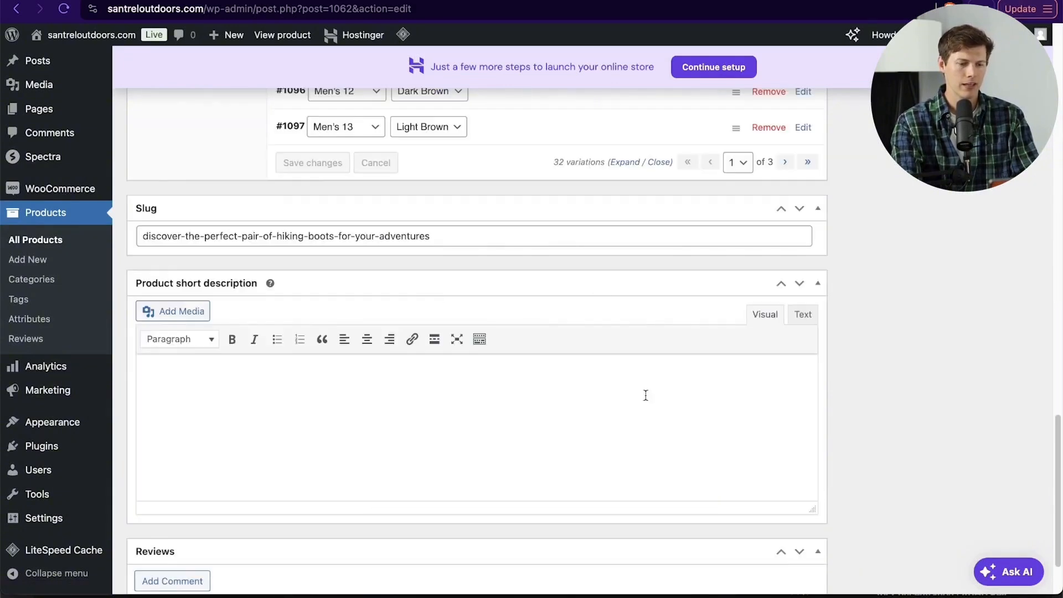
Step: Examine the individual settings of the Men's 6, Light Brown variation and the remaining variations and sections below it
scroll(629, 416, up, 10)
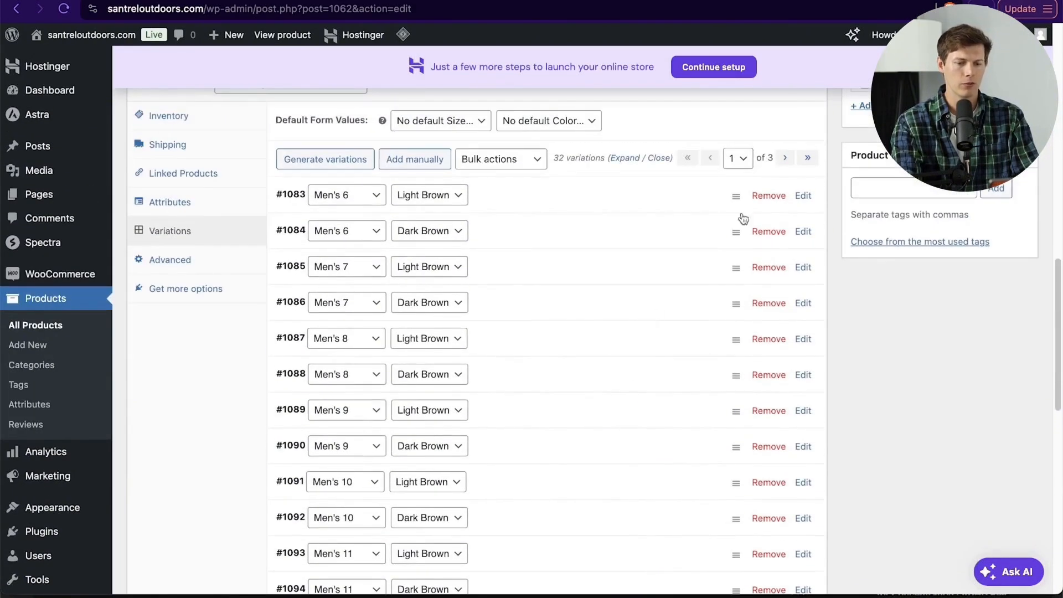
click(803, 196)
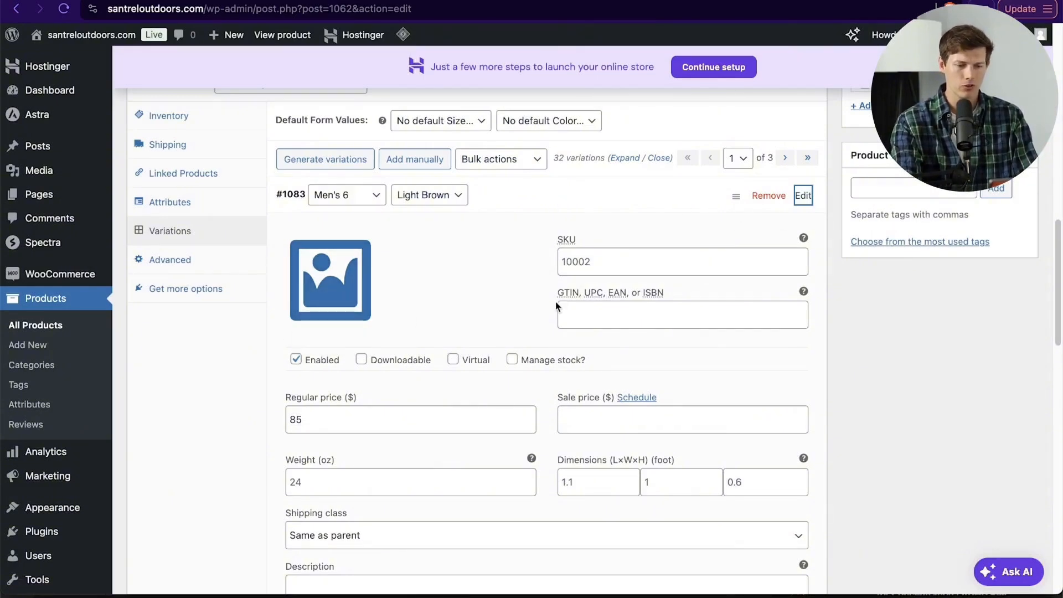
scroll(556, 306, down, 3)
scroll(556, 306, down, 2)
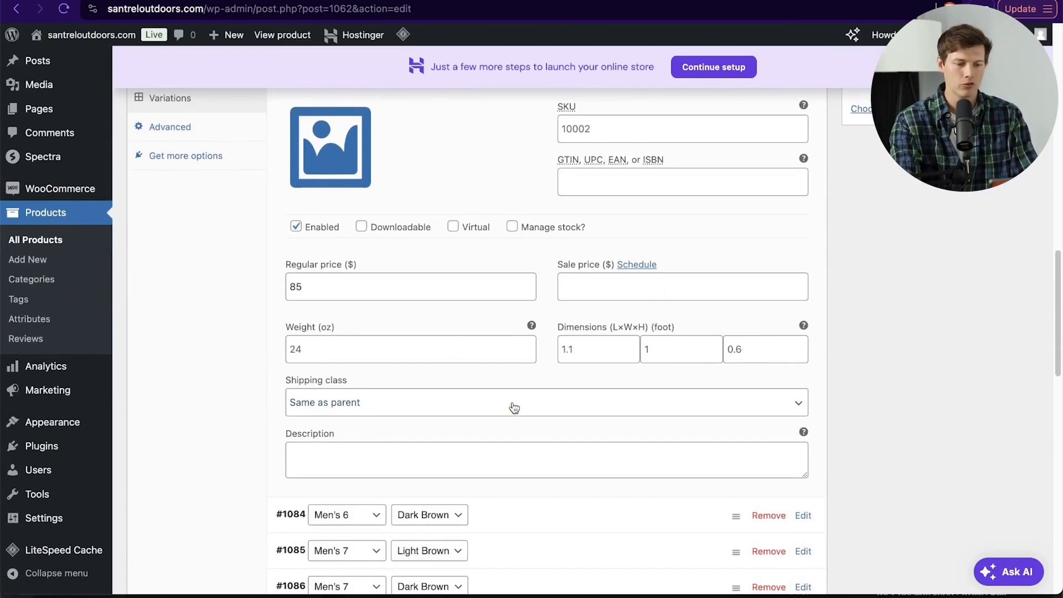
scroll(459, 461, down, 5)
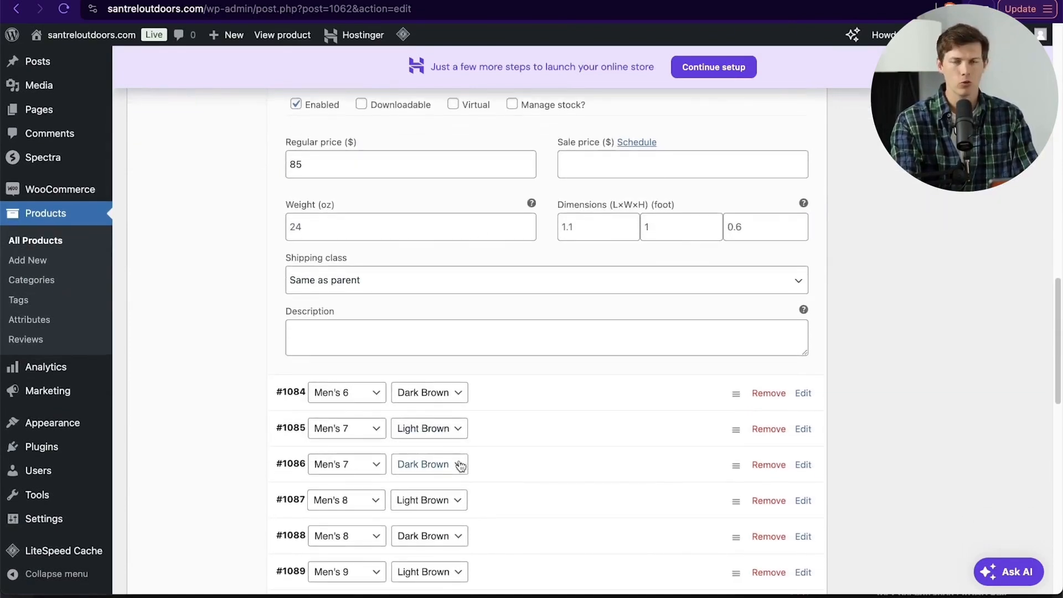
scroll(460, 465, up, 6)
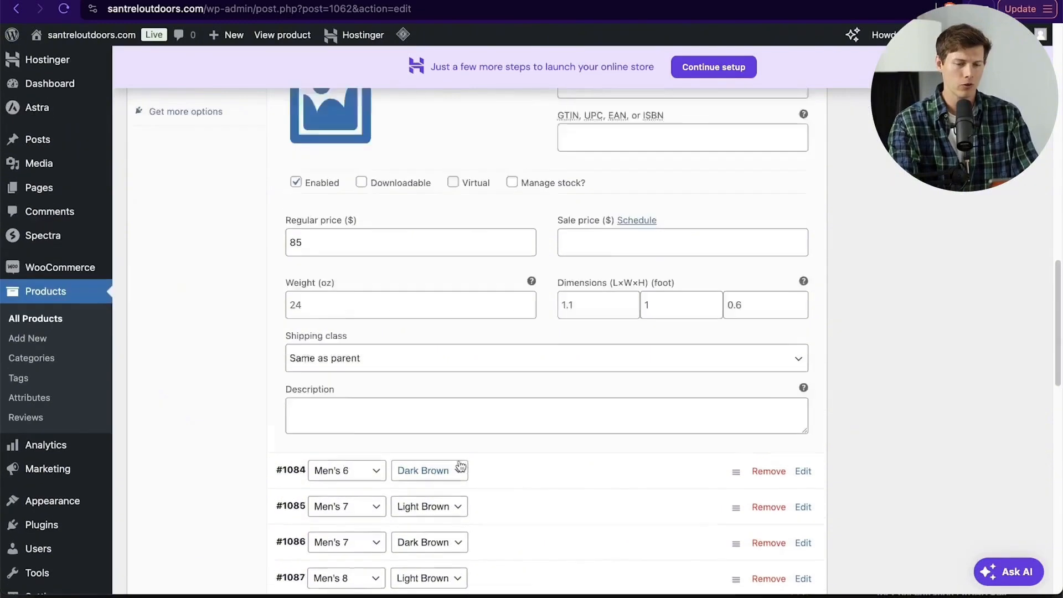
scroll(504, 374, down, 13)
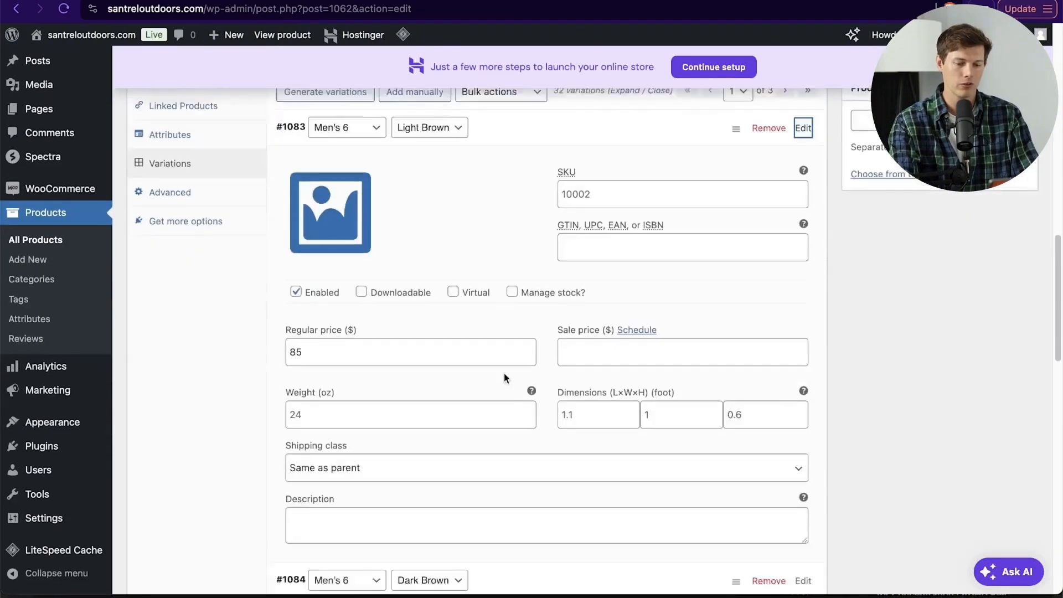
scroll(680, 453, down, 2)
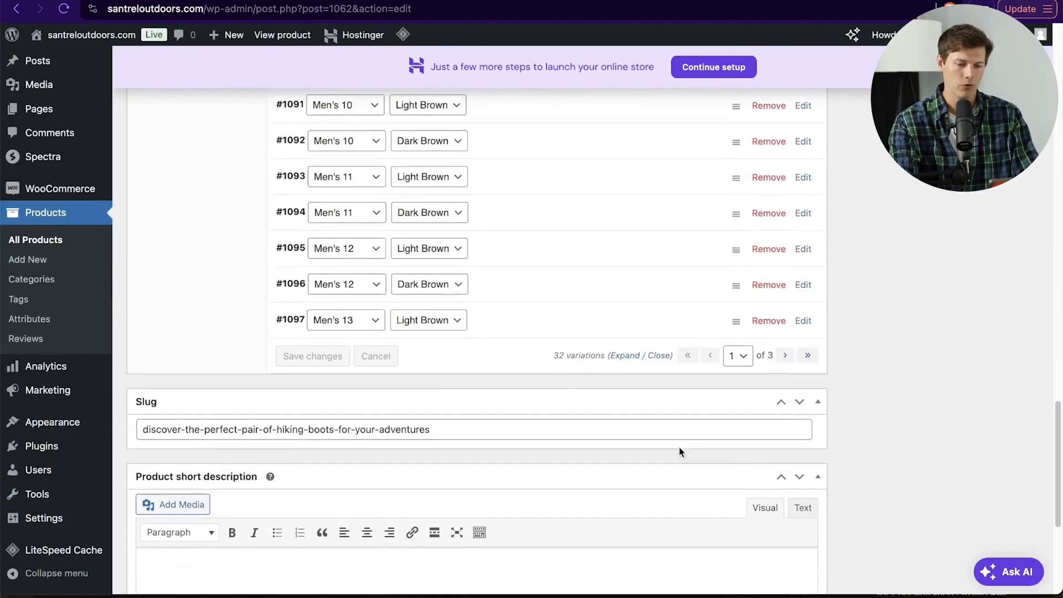
scroll(681, 453, up, 9)
scroll(681, 453, up, 5)
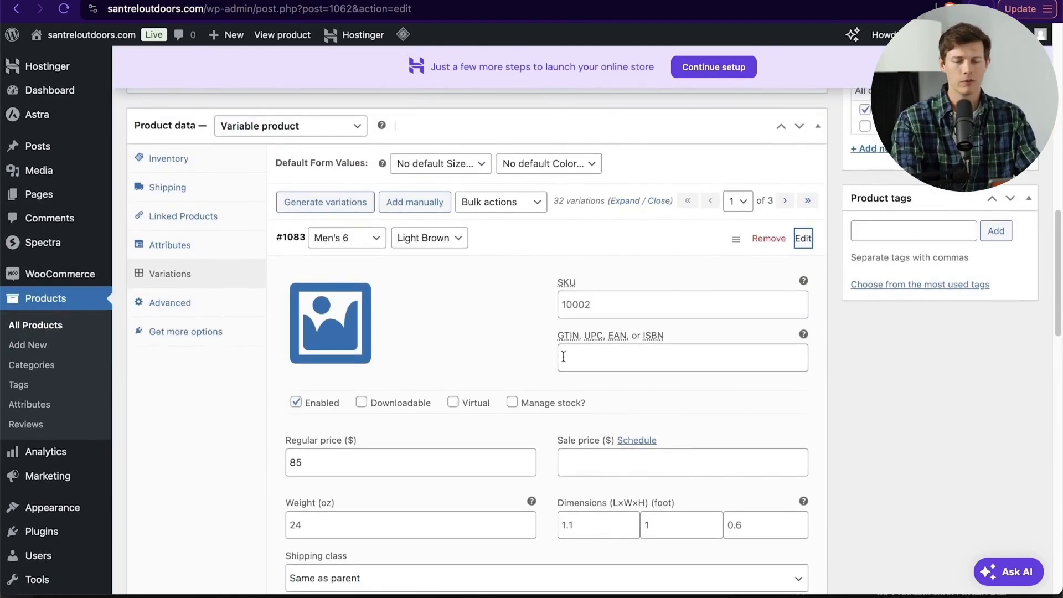
scroll(563, 357, down, 14)
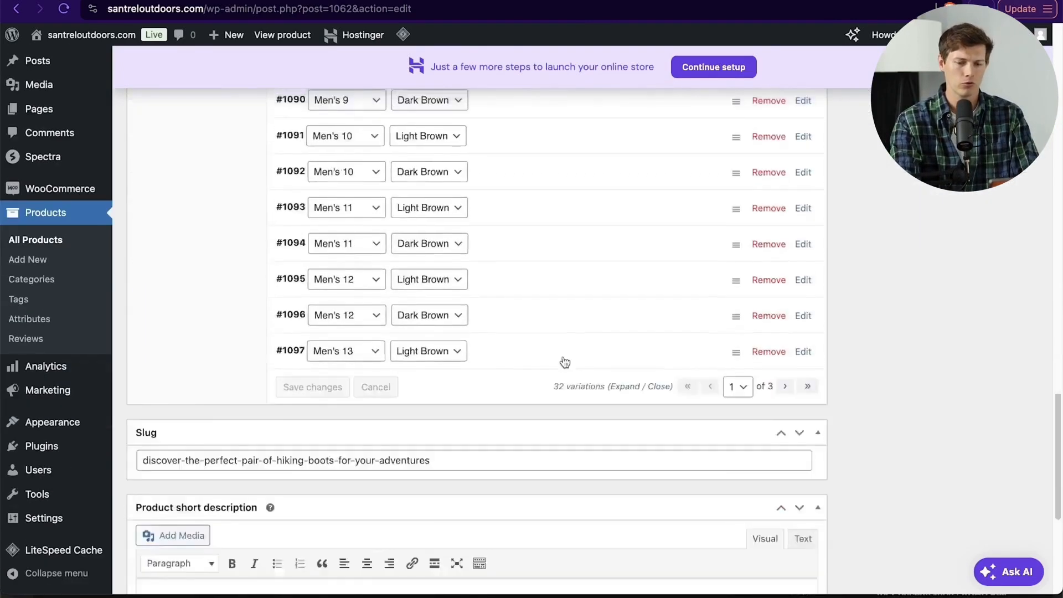
scroll(564, 357, down, 3)
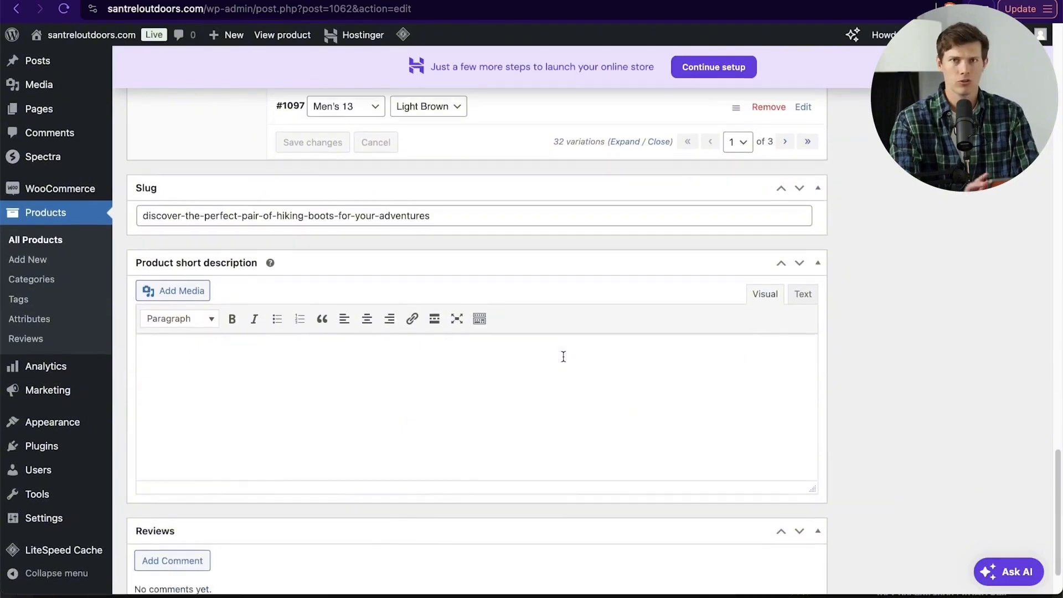
scroll(563, 356, up, 20)
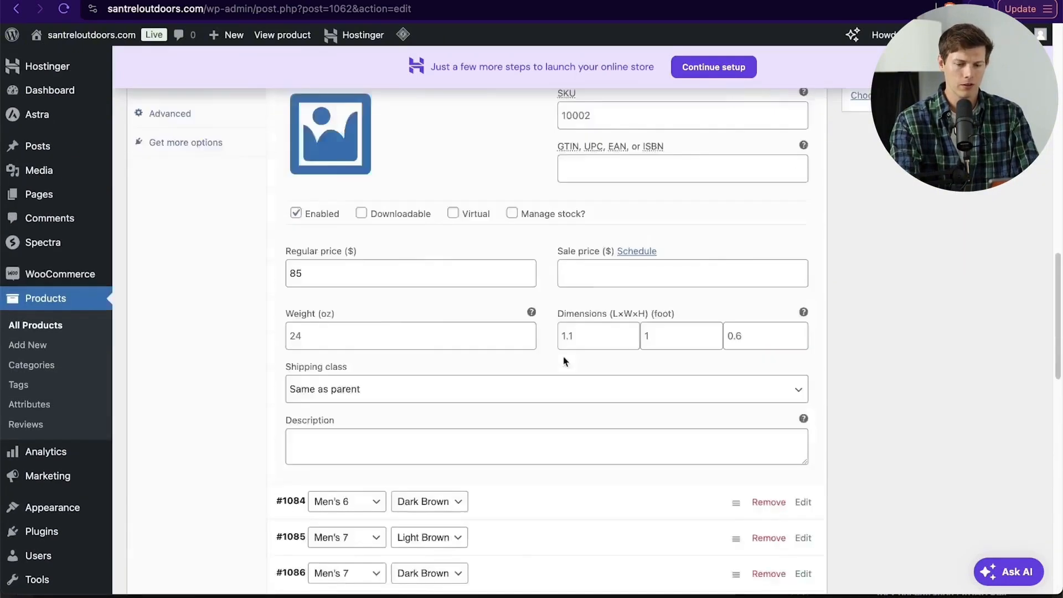
Step: Set the media library image titled boots as the hiking boots' product image
click(999, 382)
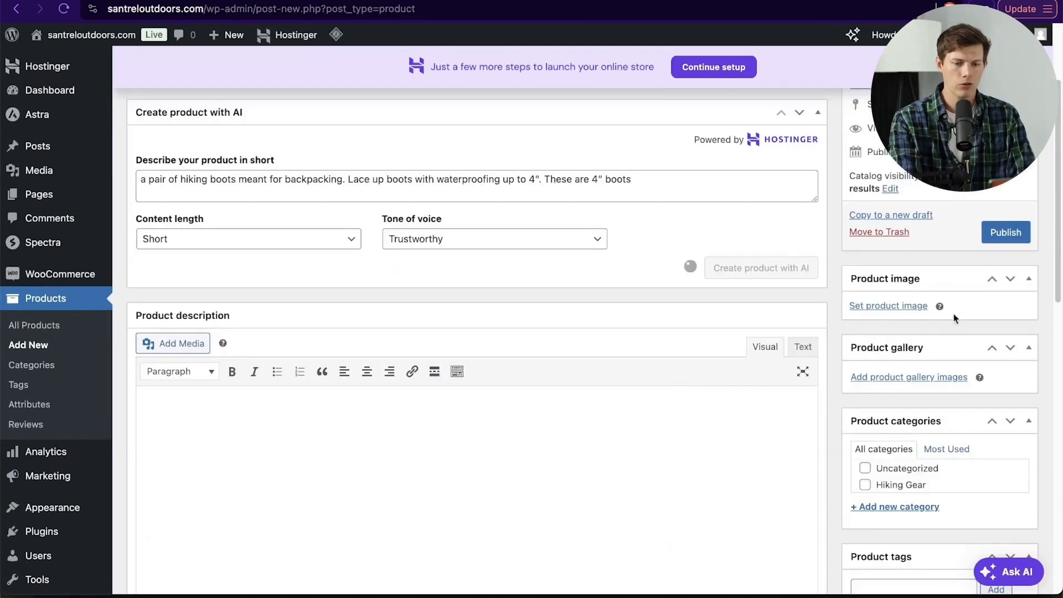
click(880, 306)
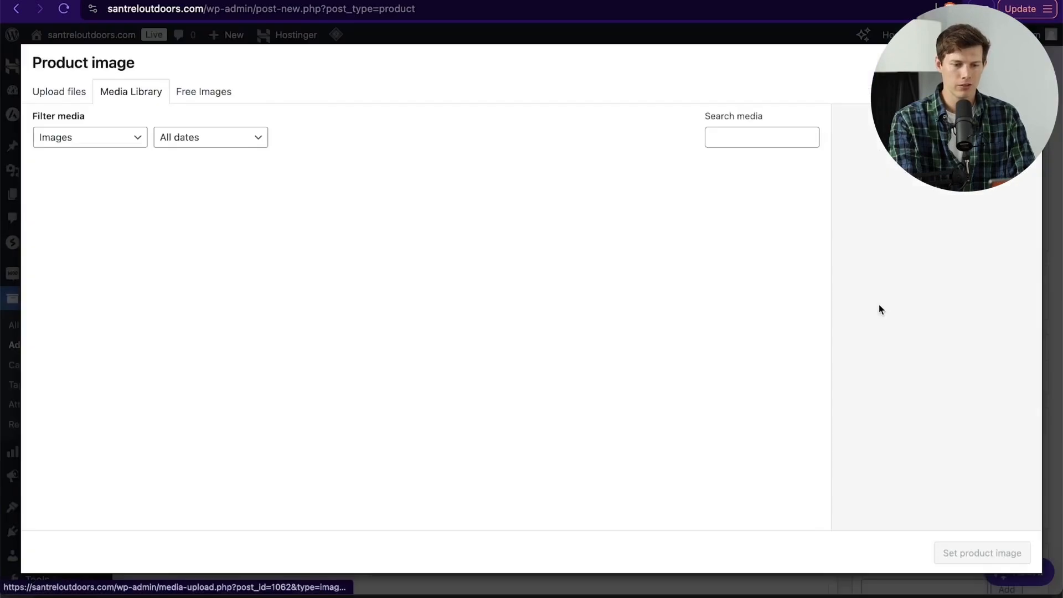
click(173, 290)
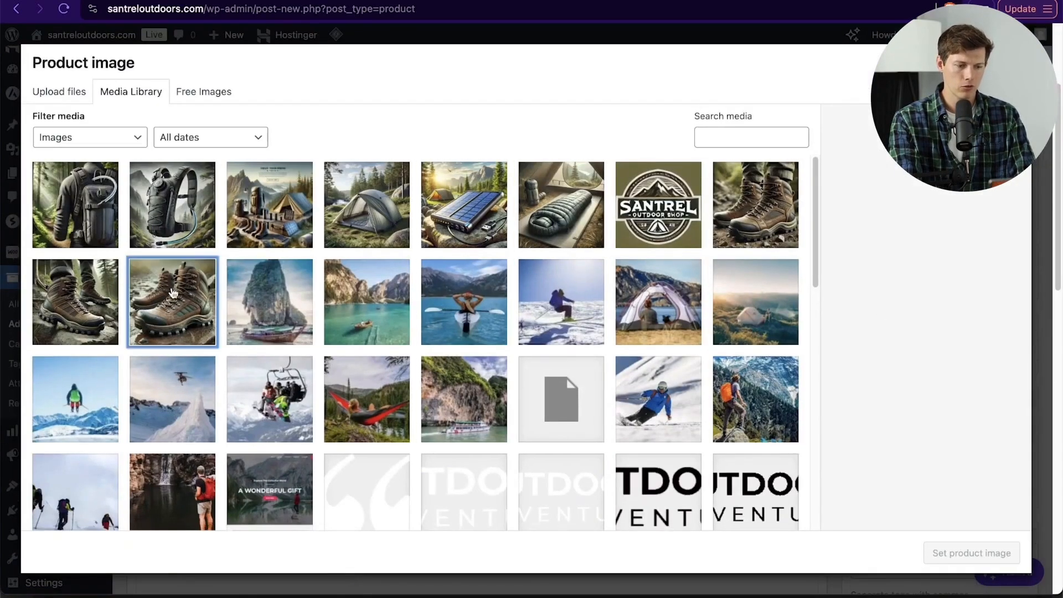
click(777, 163)
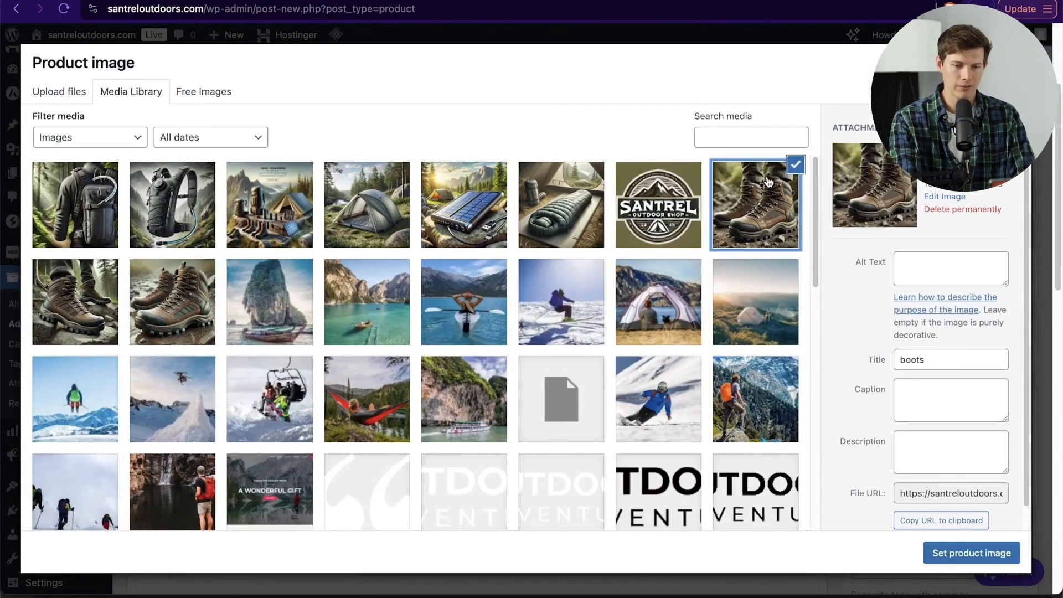
click(972, 553)
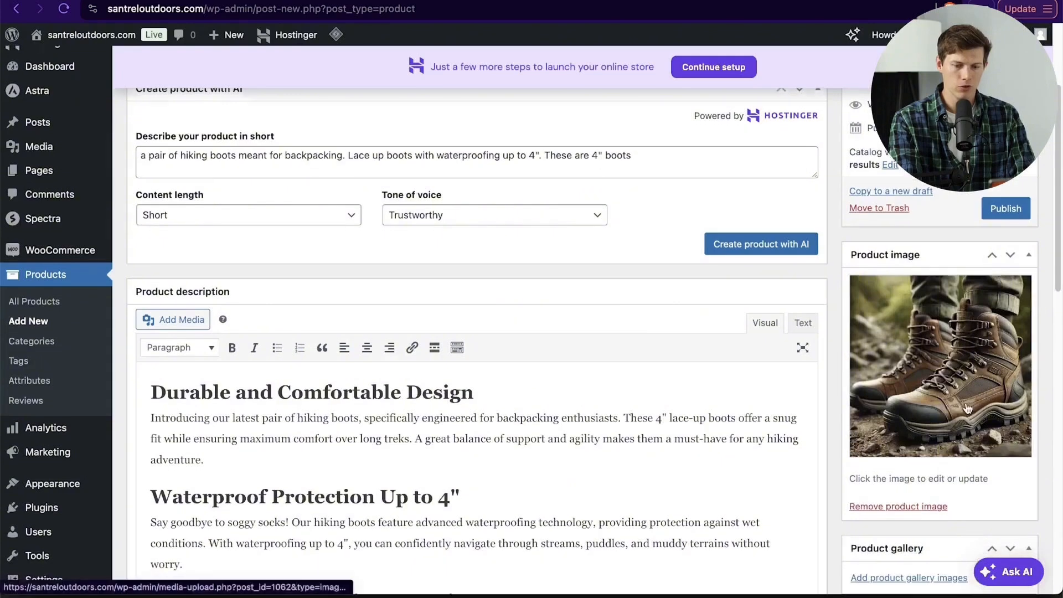
Step: Add the three hiking boot images from the media library to the product gallery
scroll(903, 393, down, 4)
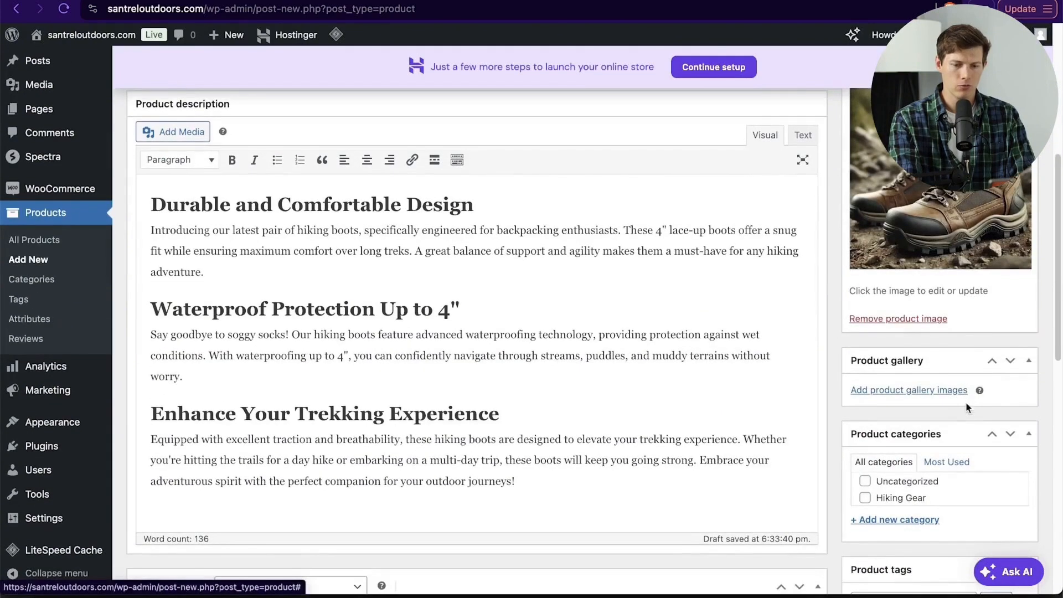
click(903, 392)
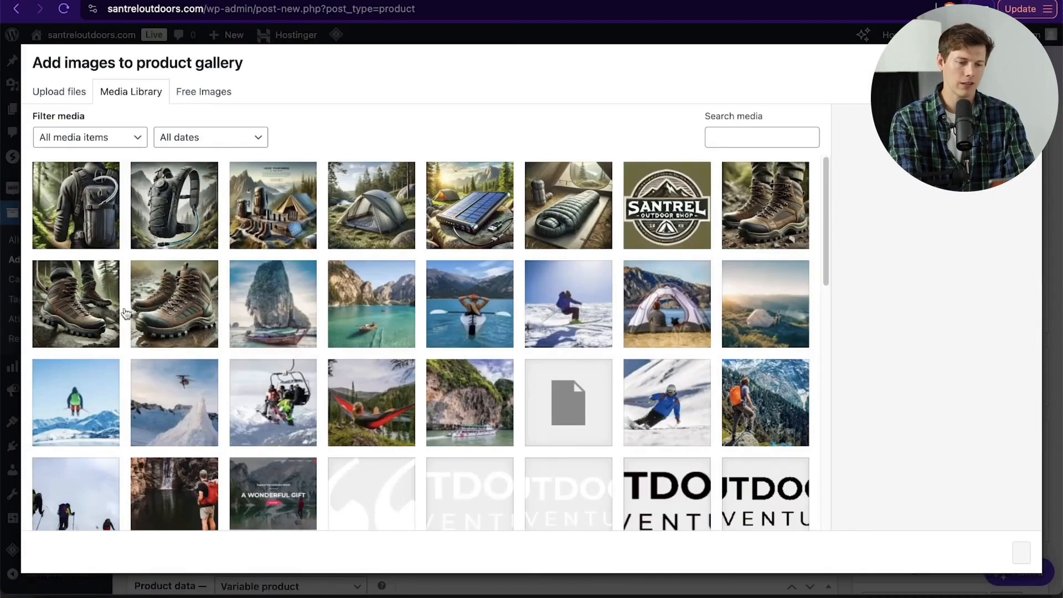
click(159, 324)
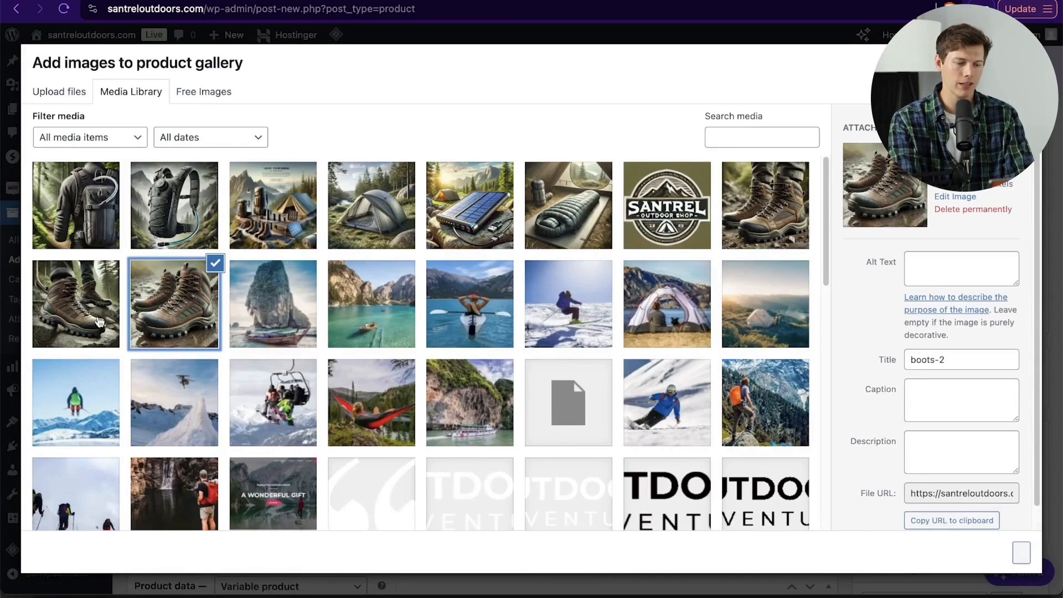
click(100, 323)
click(774, 216)
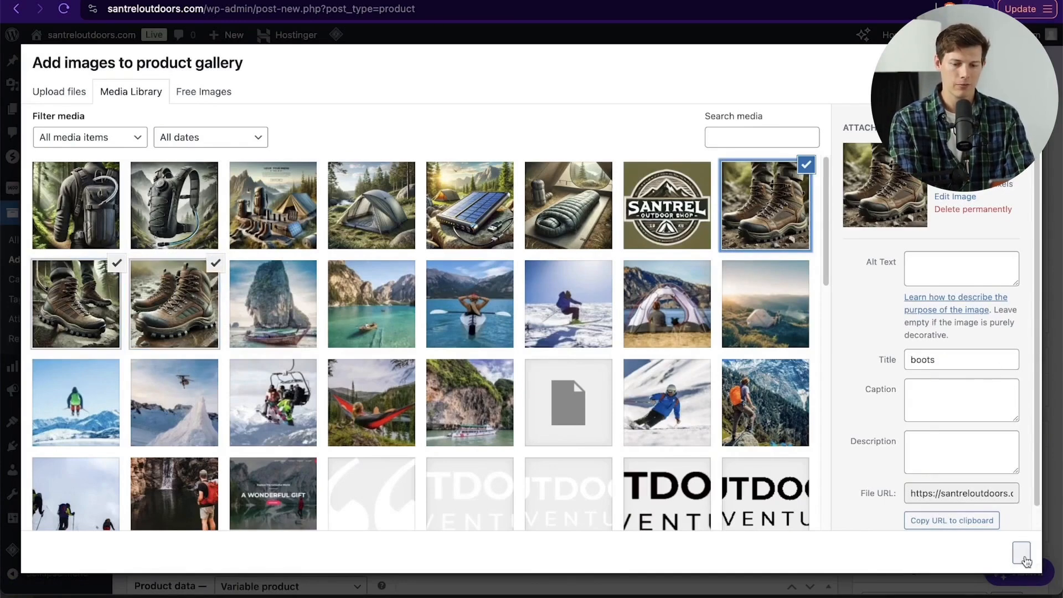
click(1023, 554)
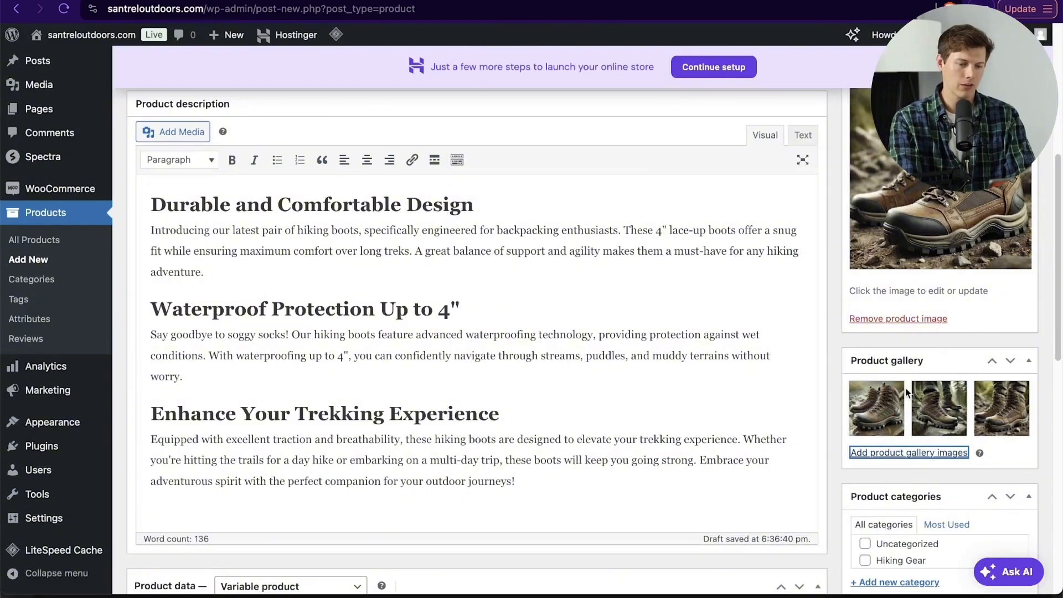
Step: Find the existing hydration water pack with the search term "hyd" and add it as an upsell in the hiking boots' linked products
scroll(579, 378, down, 3)
scroll(577, 379, up, 3)
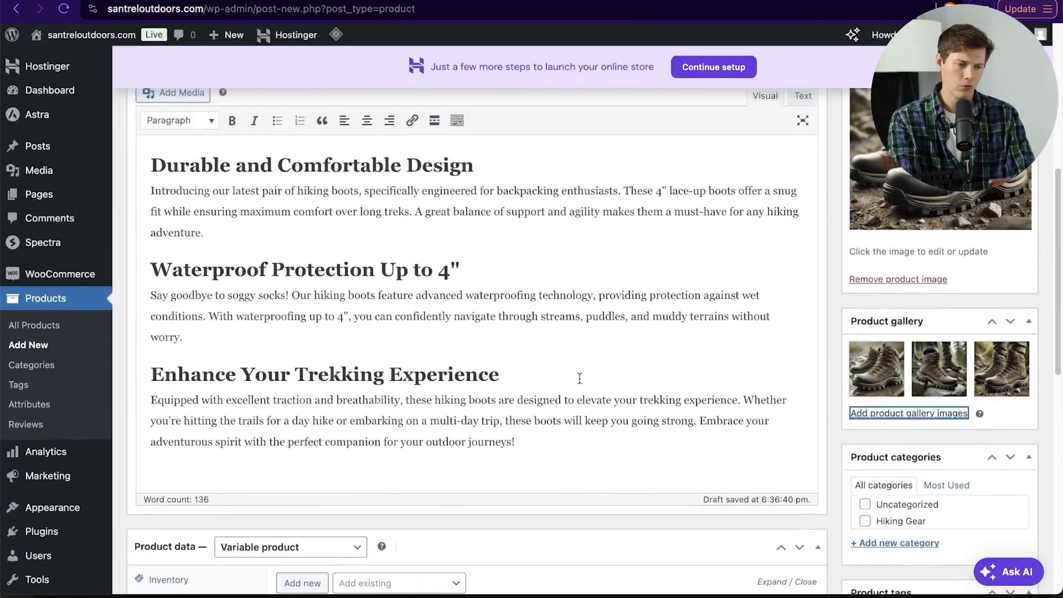
scroll(515, 378, up, 3)
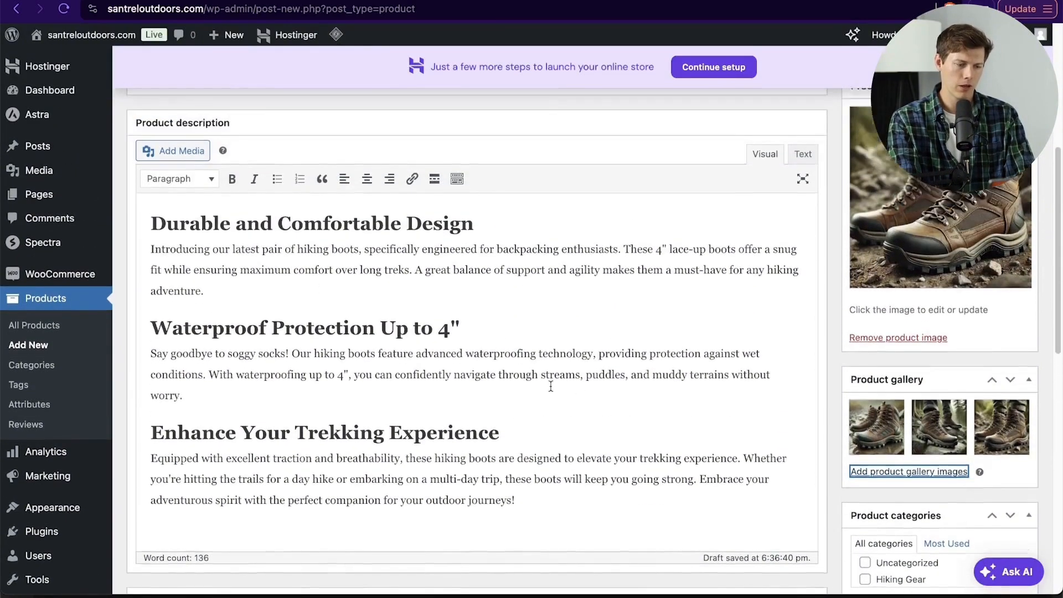
scroll(551, 386, down, 10)
scroll(550, 387, down, 1)
click(219, 206)
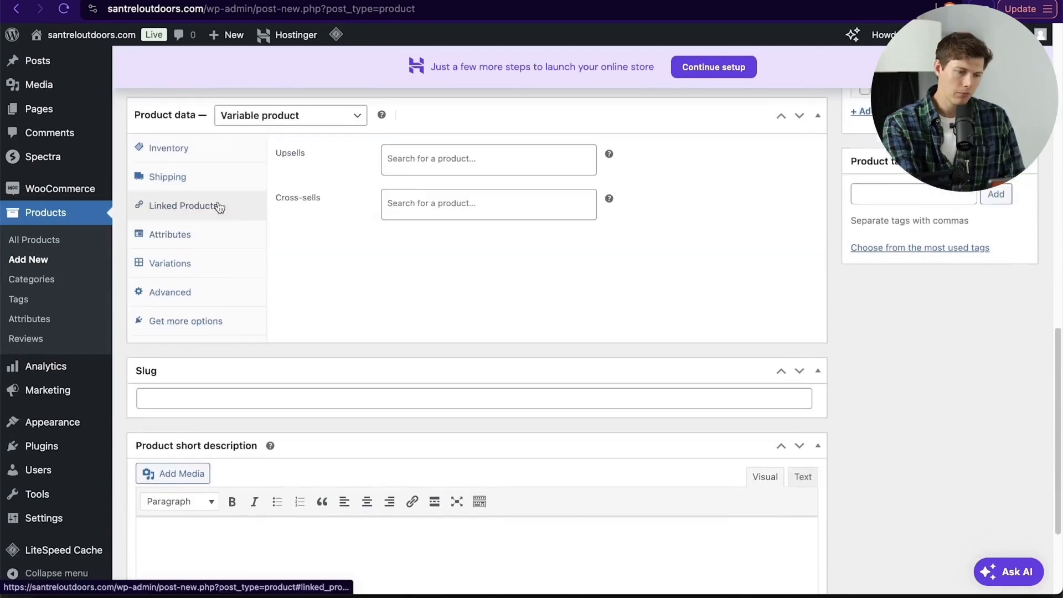
click(528, 164)
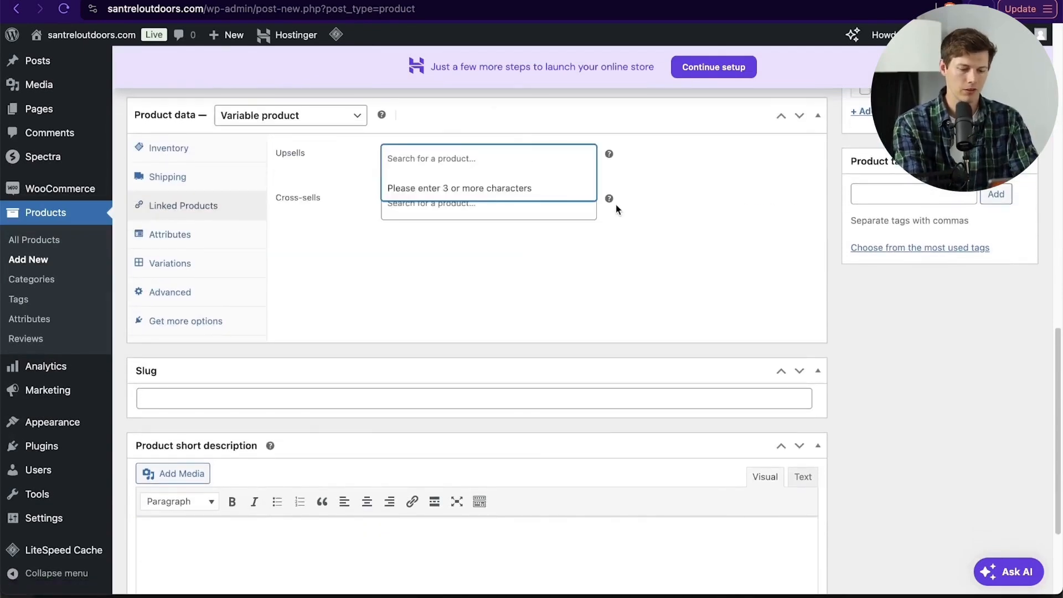
text(hyd)
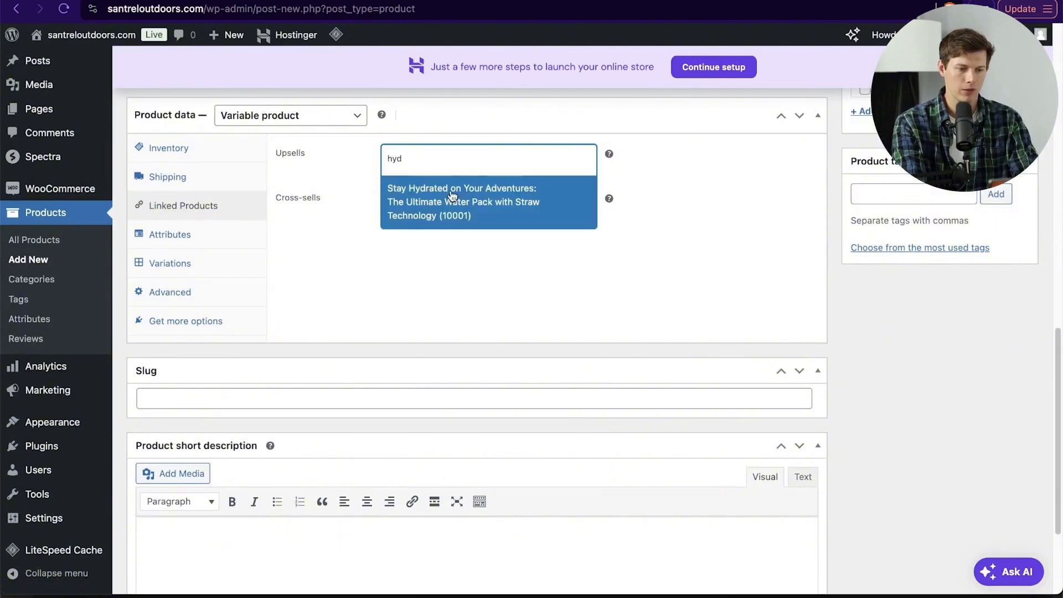
click(426, 195)
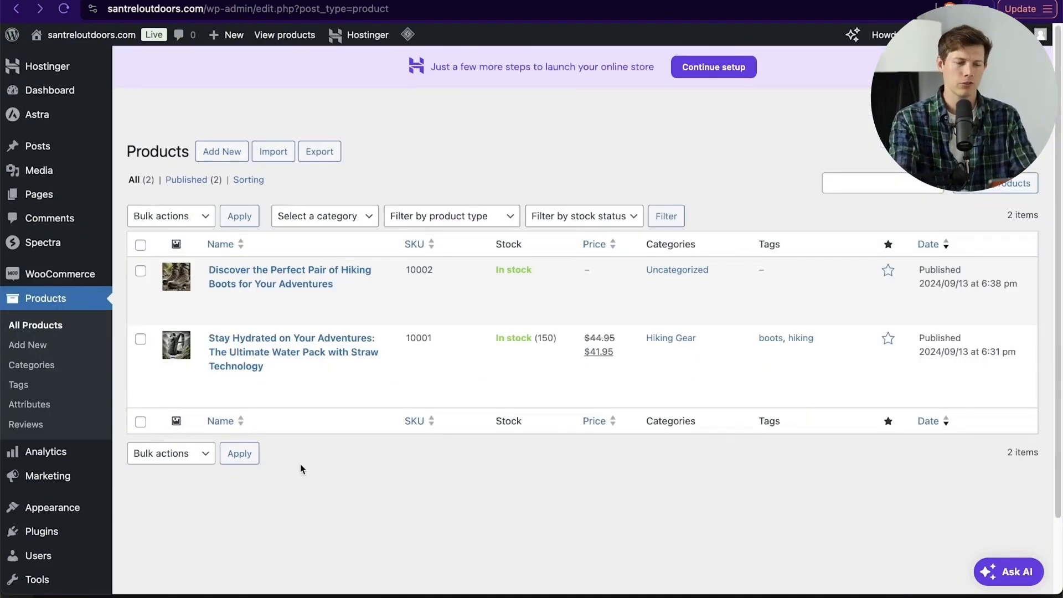
Step: Open the water pack product's live store page and examine its images, price, availability and description
mouse_move(210, 347)
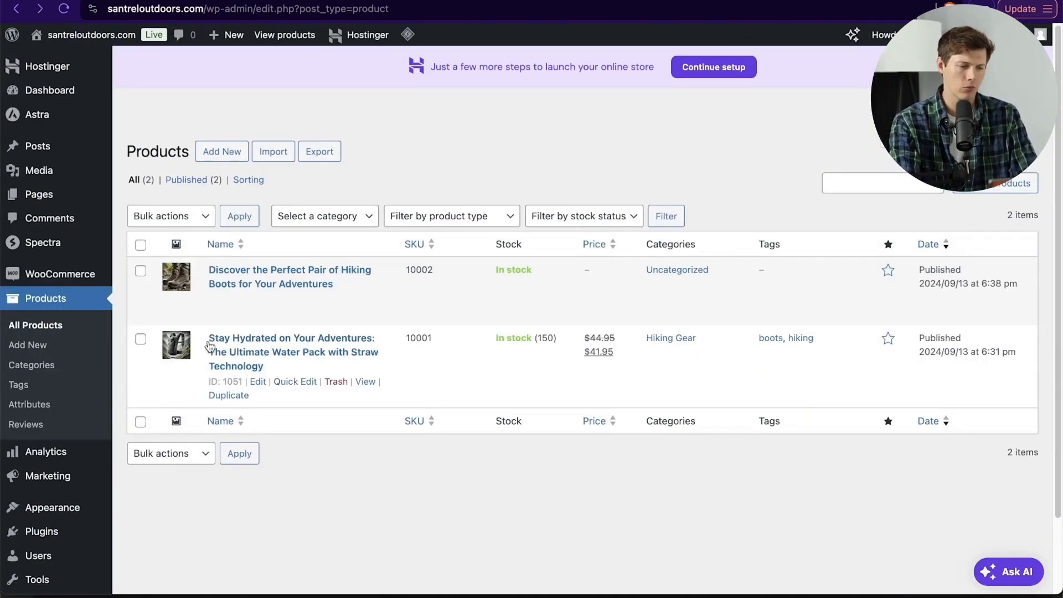
click(293, 354)
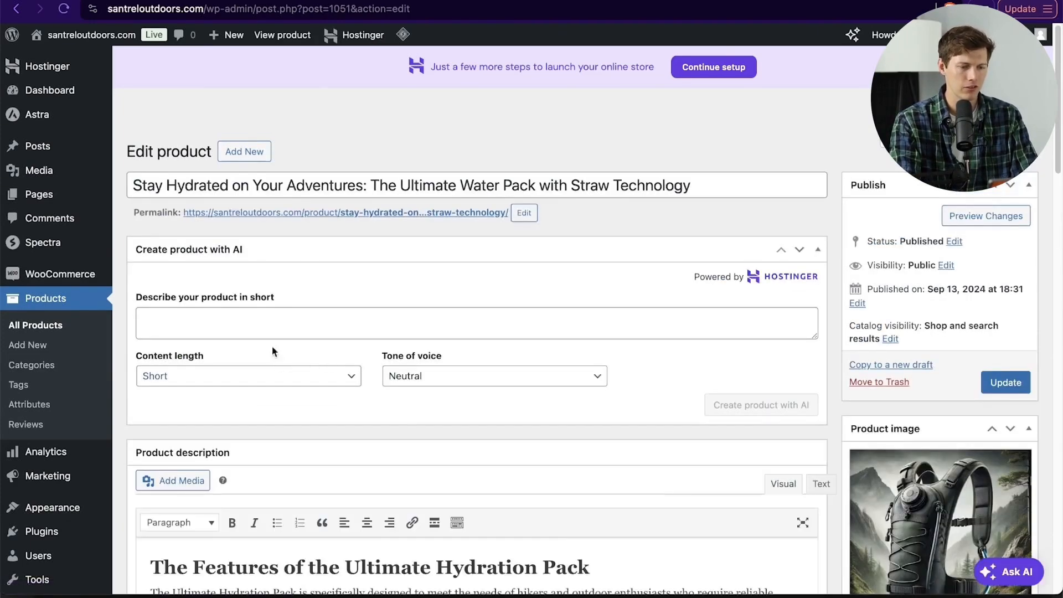
click(479, 217)
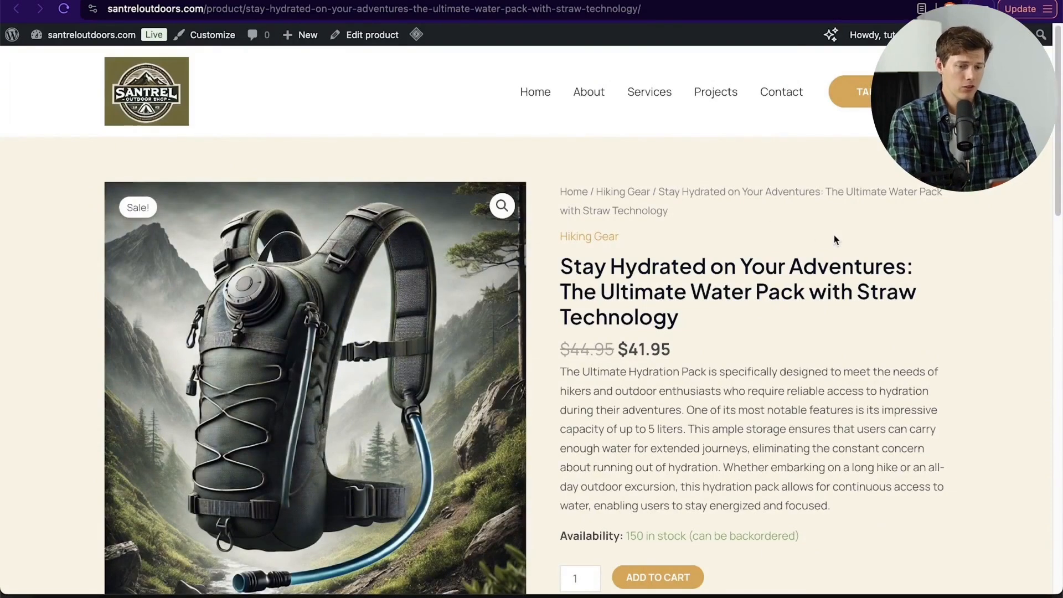
scroll(680, 300, down, 5)
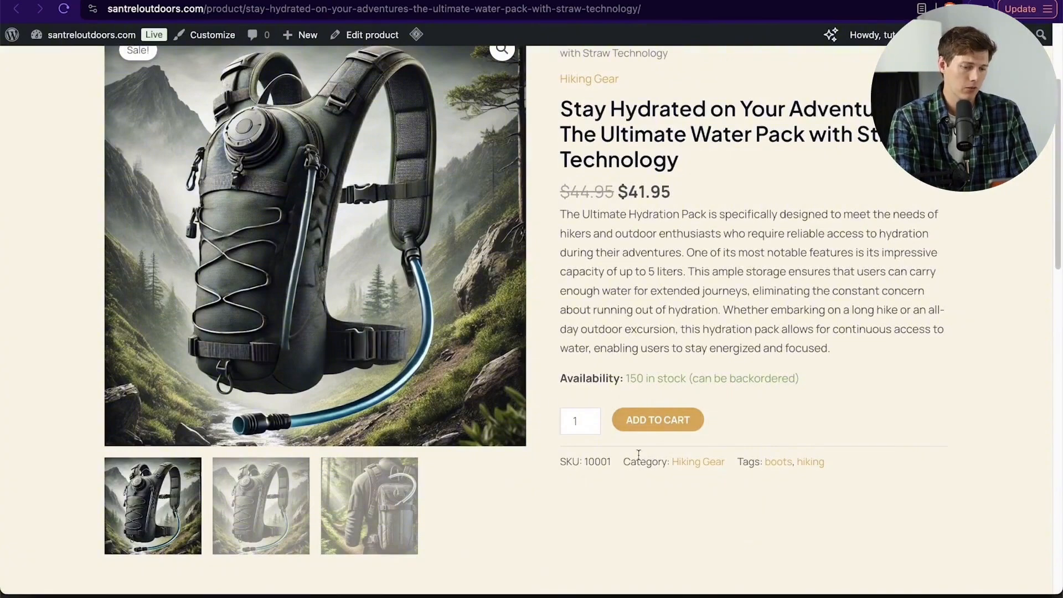
scroll(947, 396, up, 5)
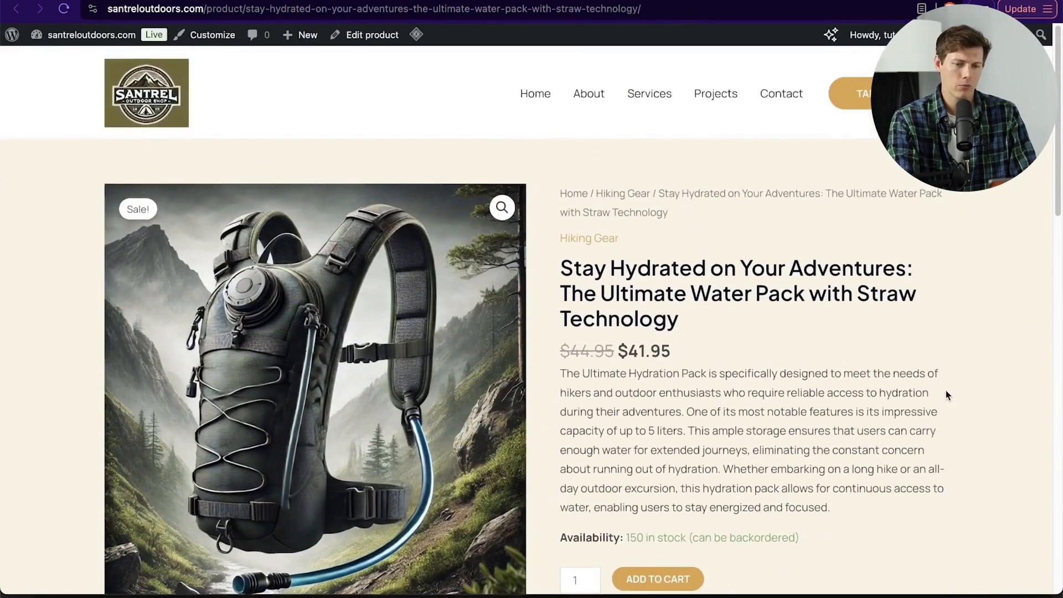
scroll(947, 396, down, 4)
scroll(946, 395, down, 15)
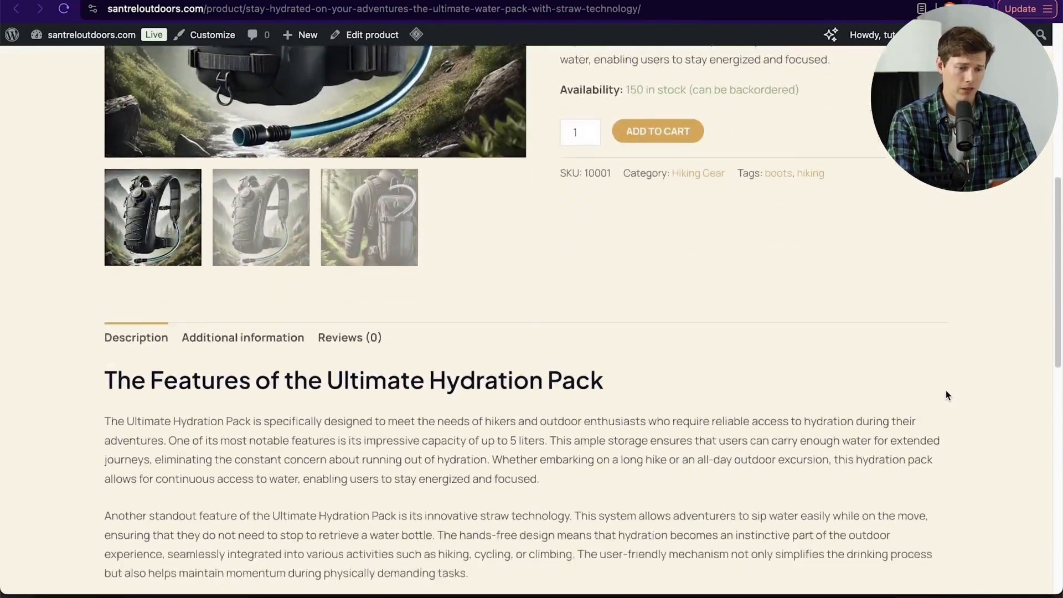
scroll(947, 396, down, 13)
scroll(946, 395, up, 20)
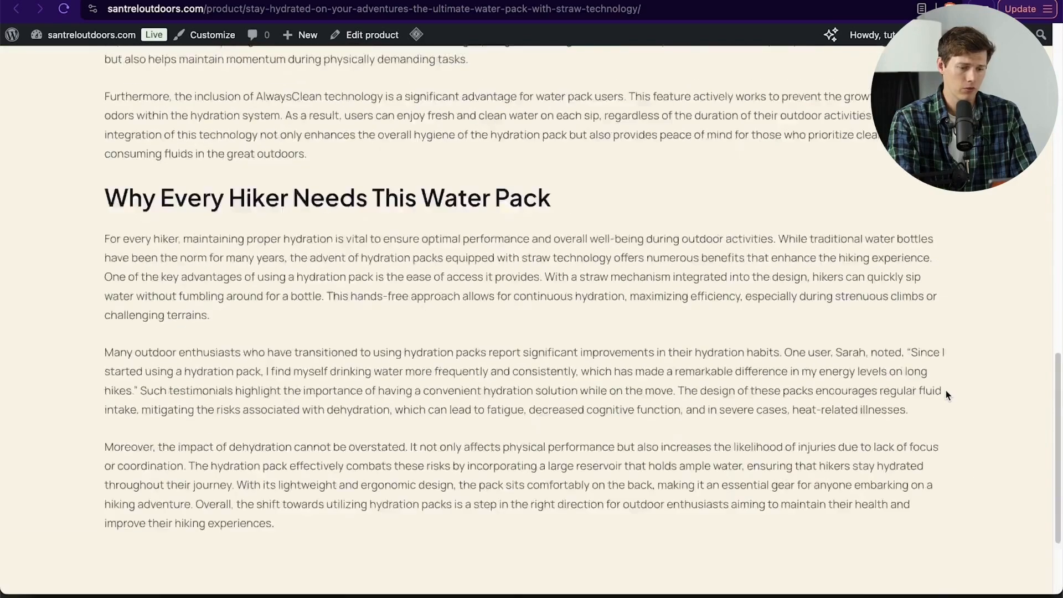
Step: Set the water pack's quantity to 2 and add it to the cart
scroll(946, 395, down, 4)
click(584, 447)
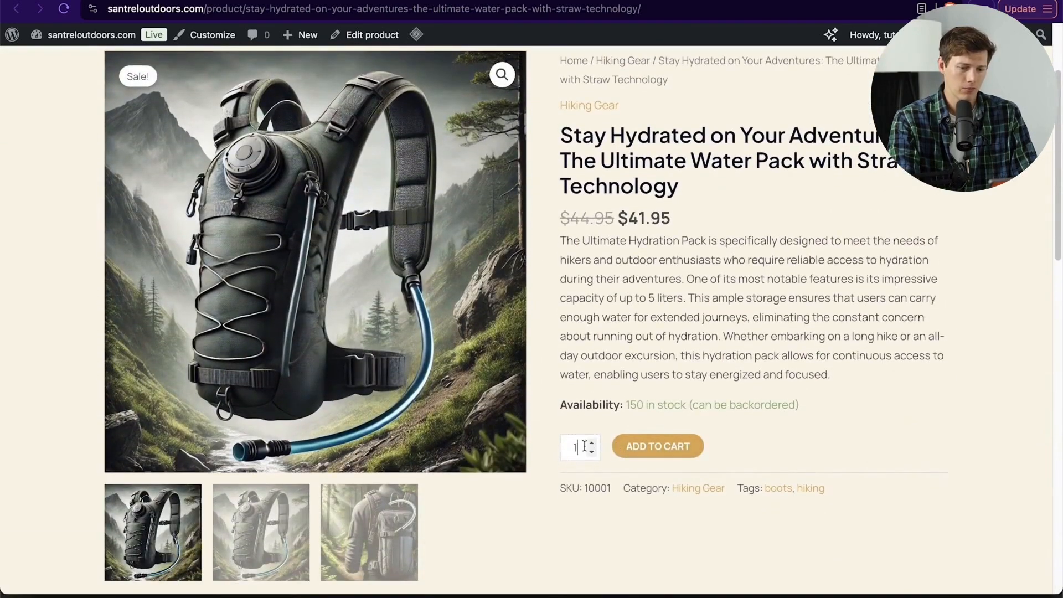
click(591, 442)
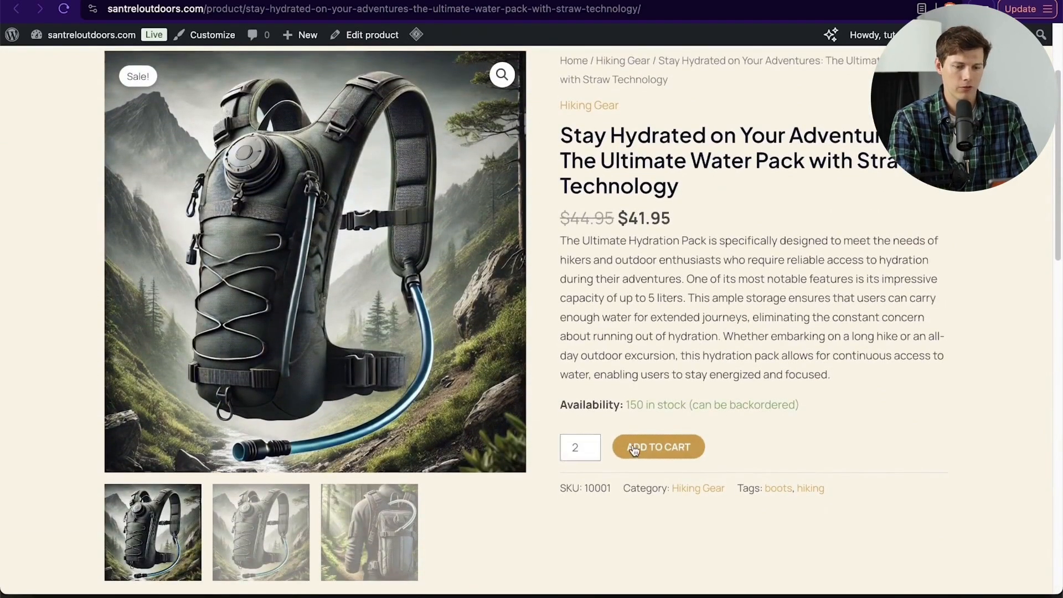
click(635, 448)
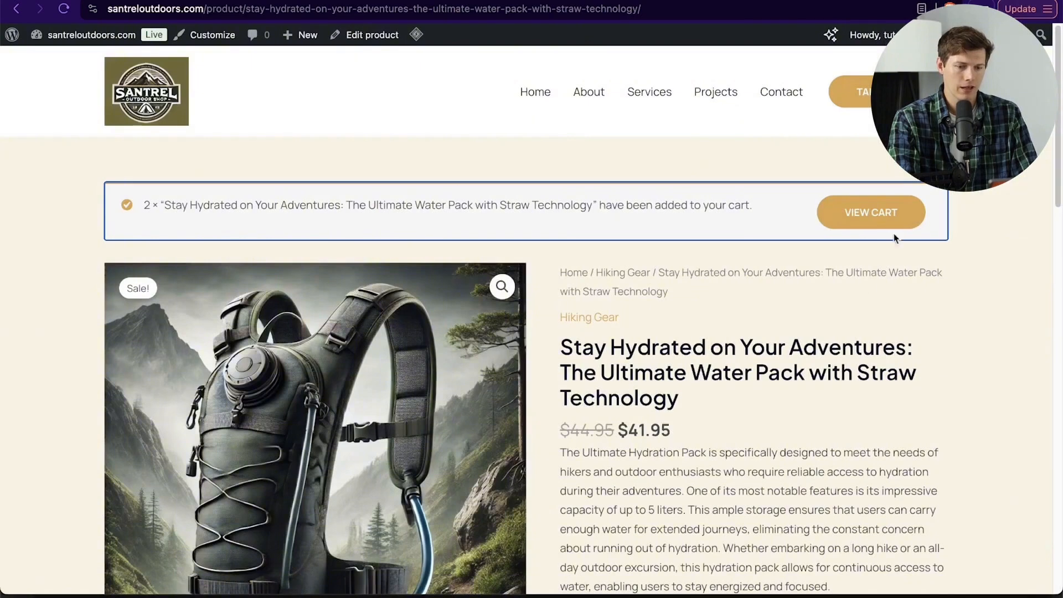
Step: Open the cart and examine the water pack's line total and savings
click(854, 224)
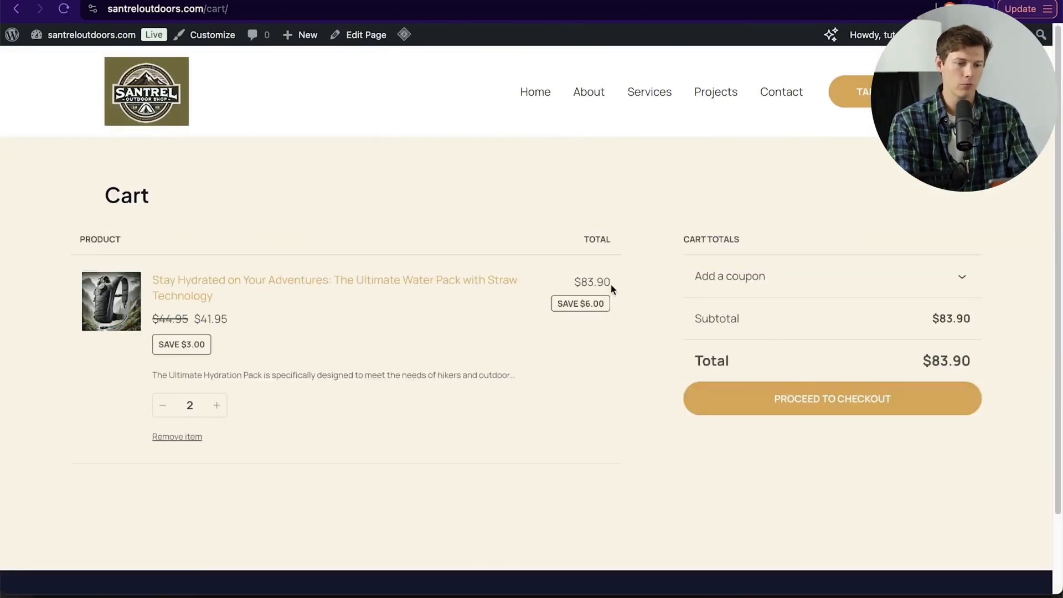
drag(619, 307, 527, 302)
click(623, 368)
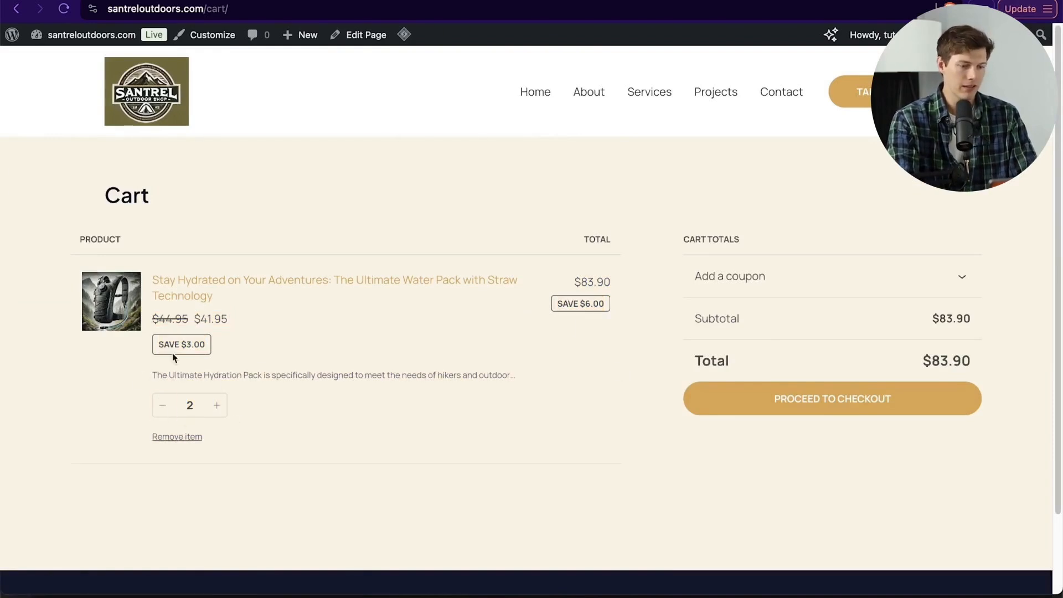
Step: Proceed to checkout and examine the contact, billing and payment sections and the order summary
click(762, 400)
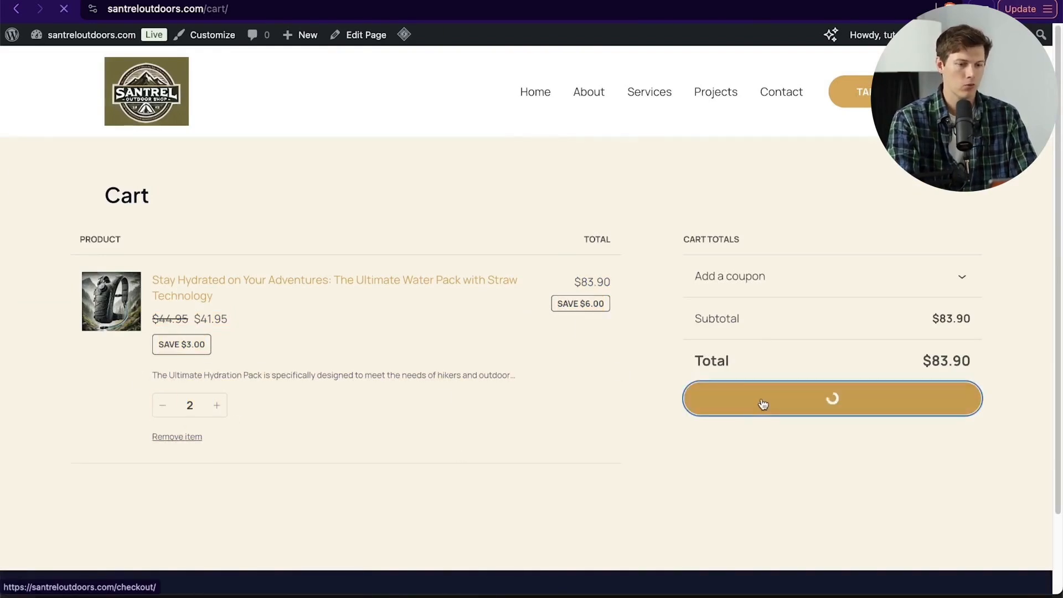
scroll(609, 398, down, 10)
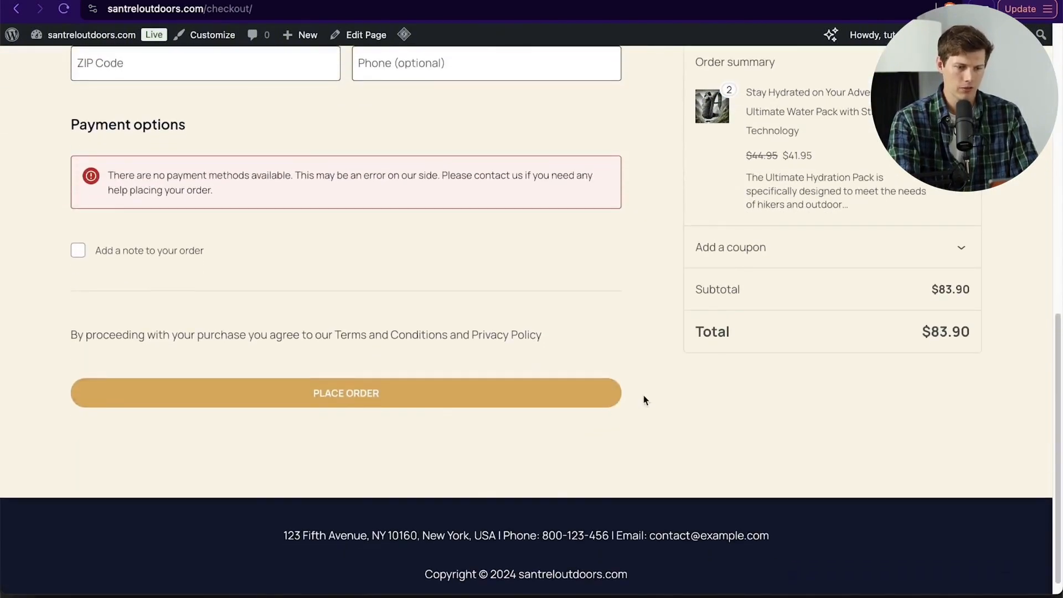
scroll(643, 400, up, 2)
scroll(703, 363, up, 2)
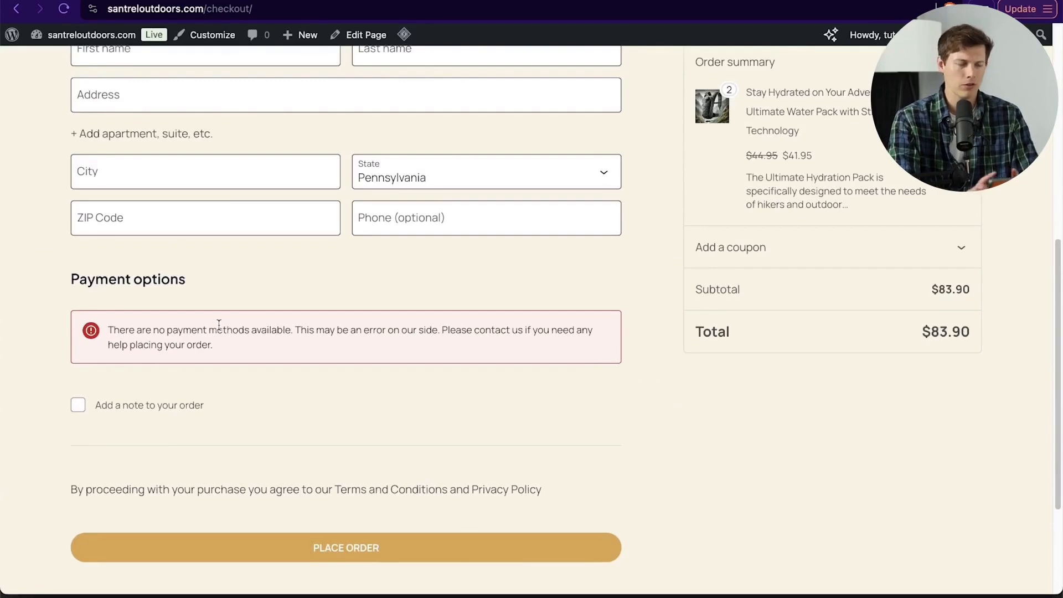
scroll(282, 325, up, 10)
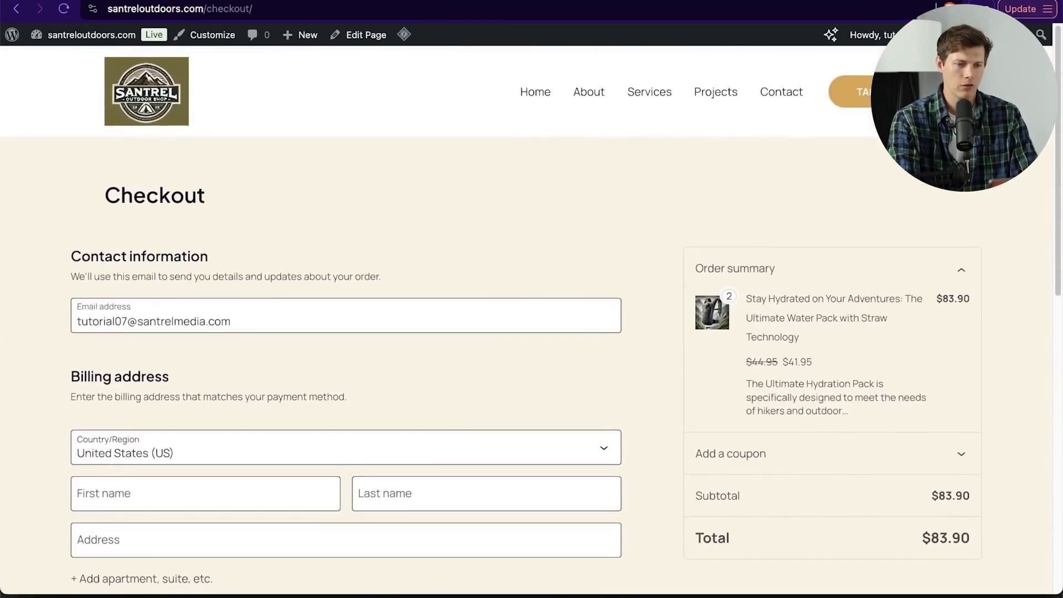
Step: Return to the store admin, open the hiking boots' live product page and examine its price range, size and color options
click(427, 0)
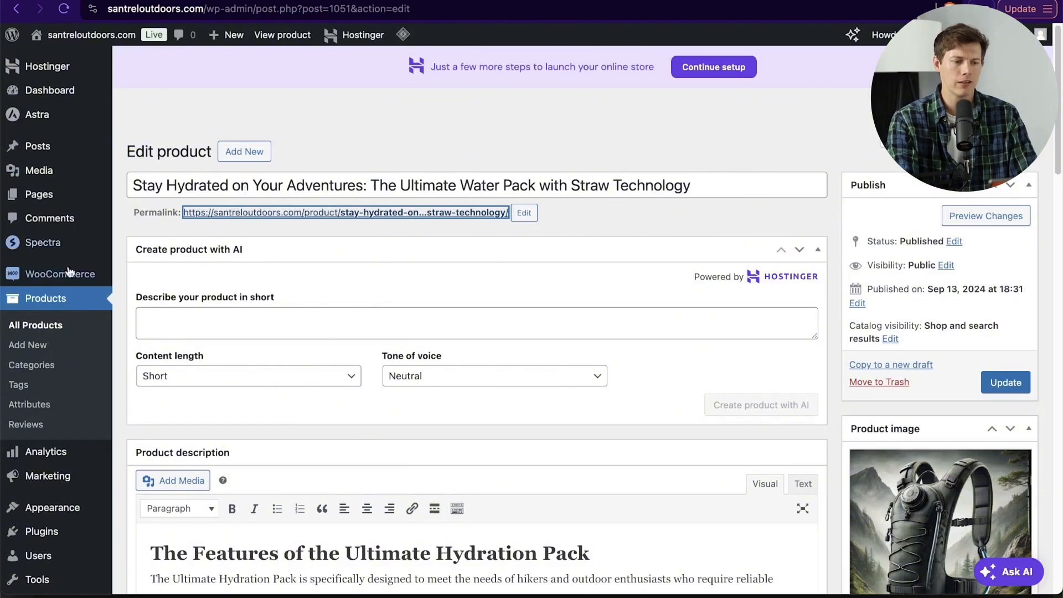
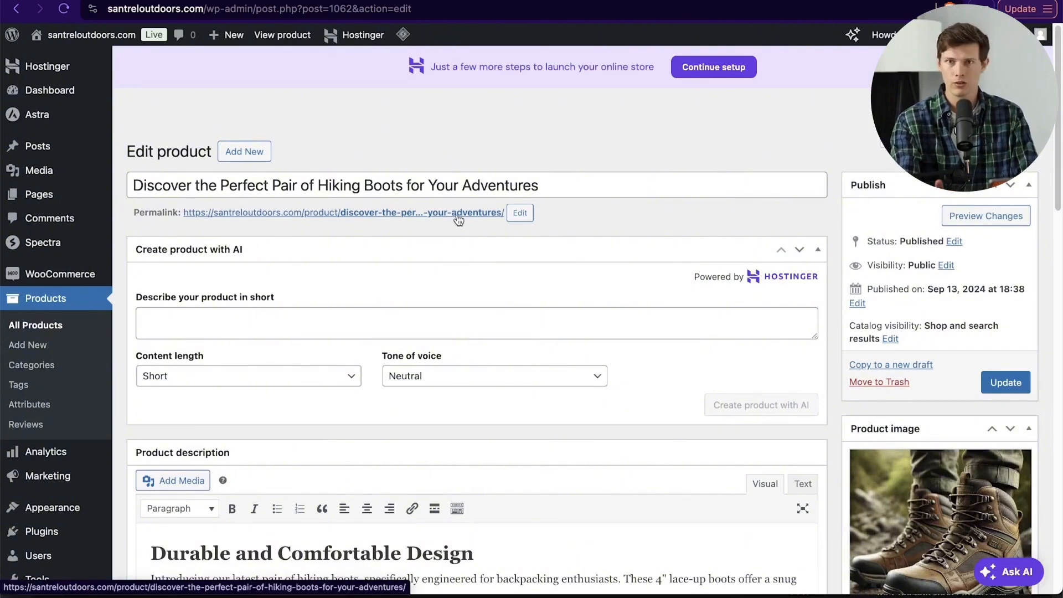
click(457, 218)
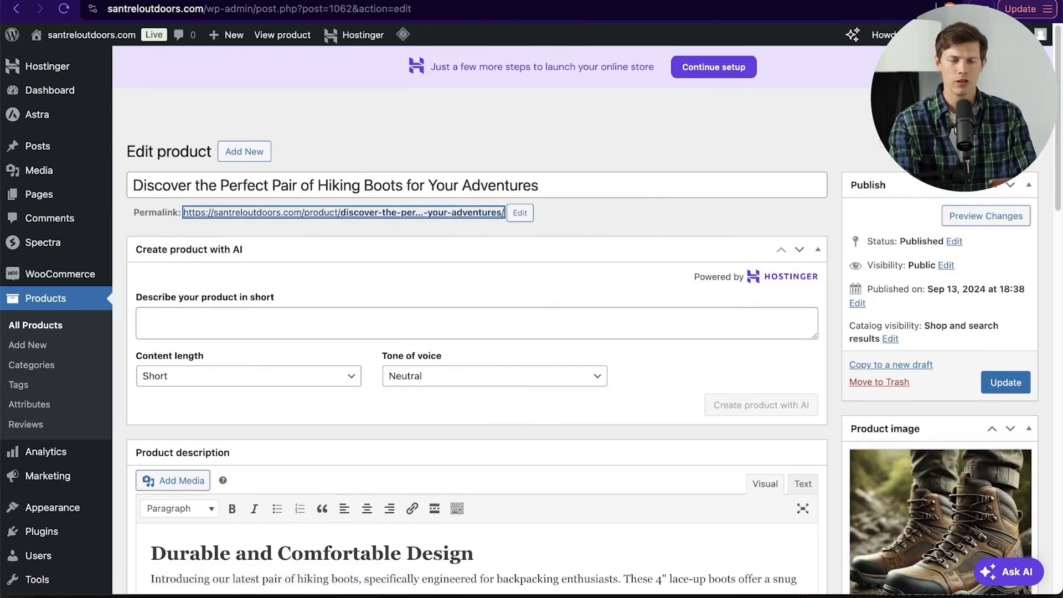
click(455, 1)
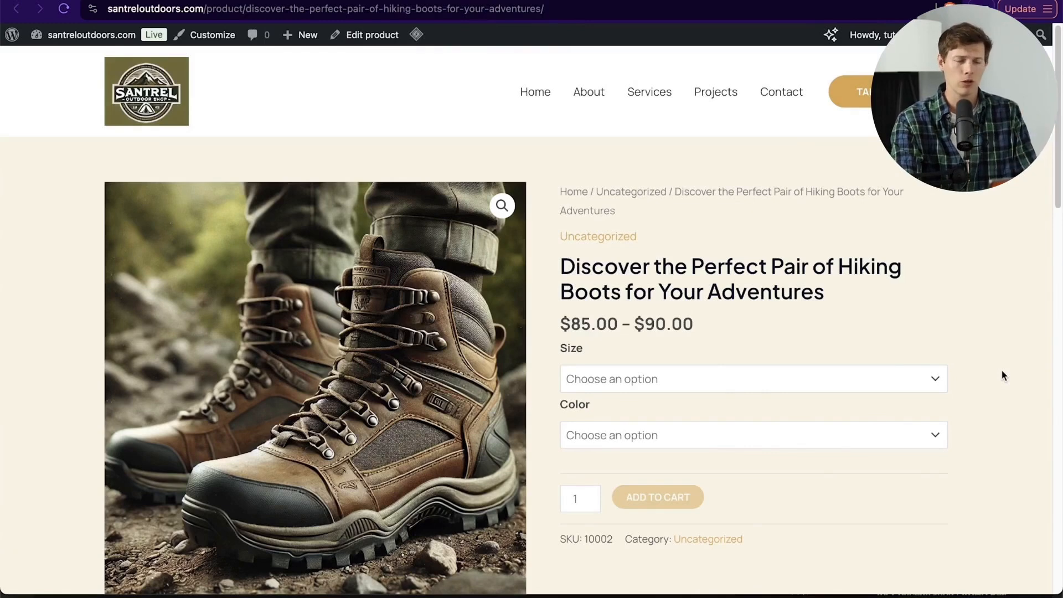
scroll(1002, 376, down, 1)
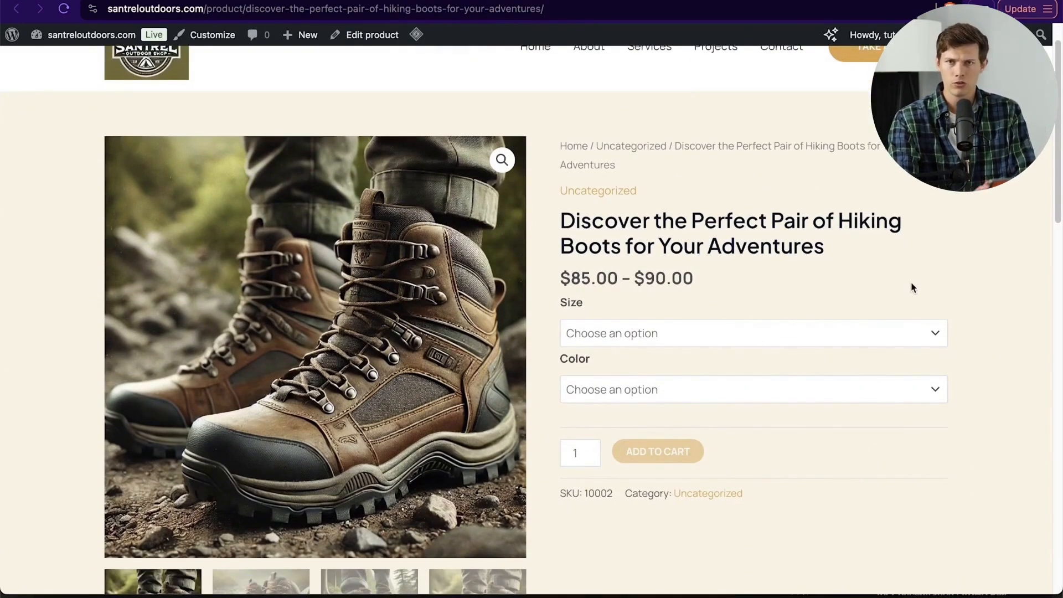
scroll(911, 286, up, 1)
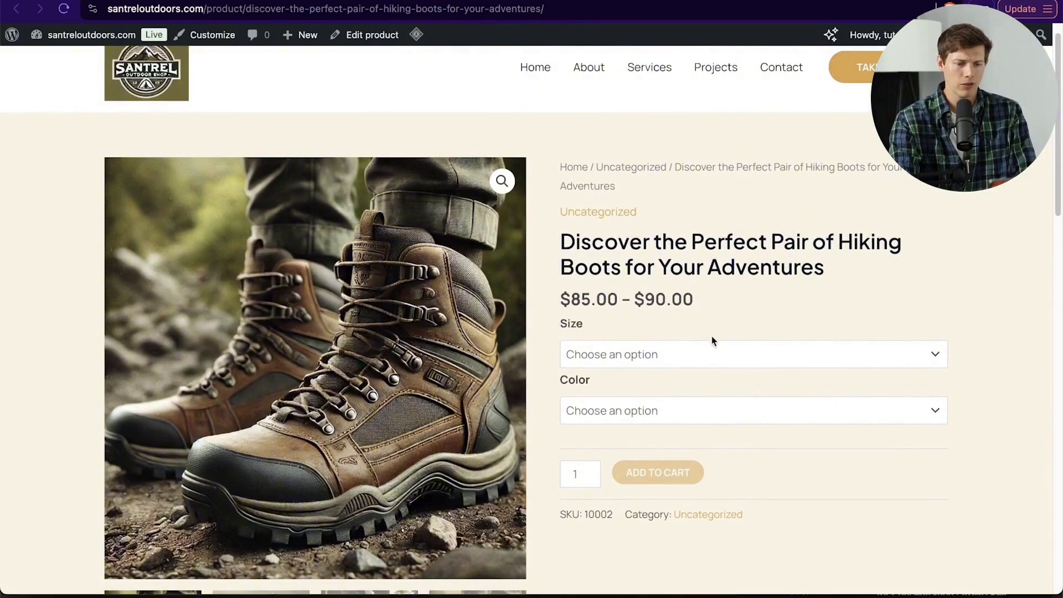
scroll(828, 310, down, 1)
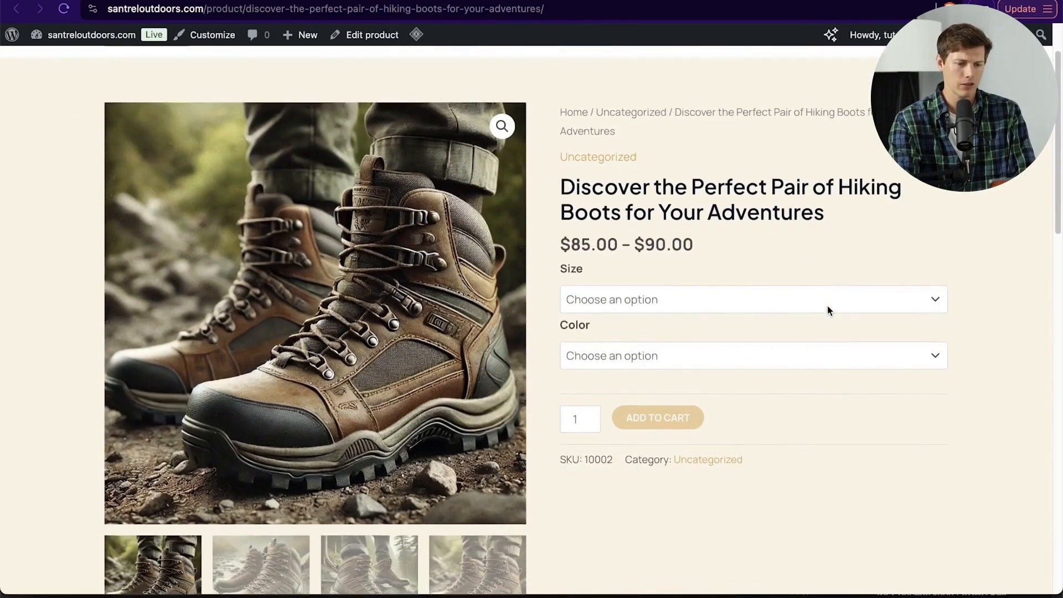
Step: Examine the hiking boots product page and preview several of its gallery images
scroll(298, 365, down, 3)
scroll(297, 364, up, 3)
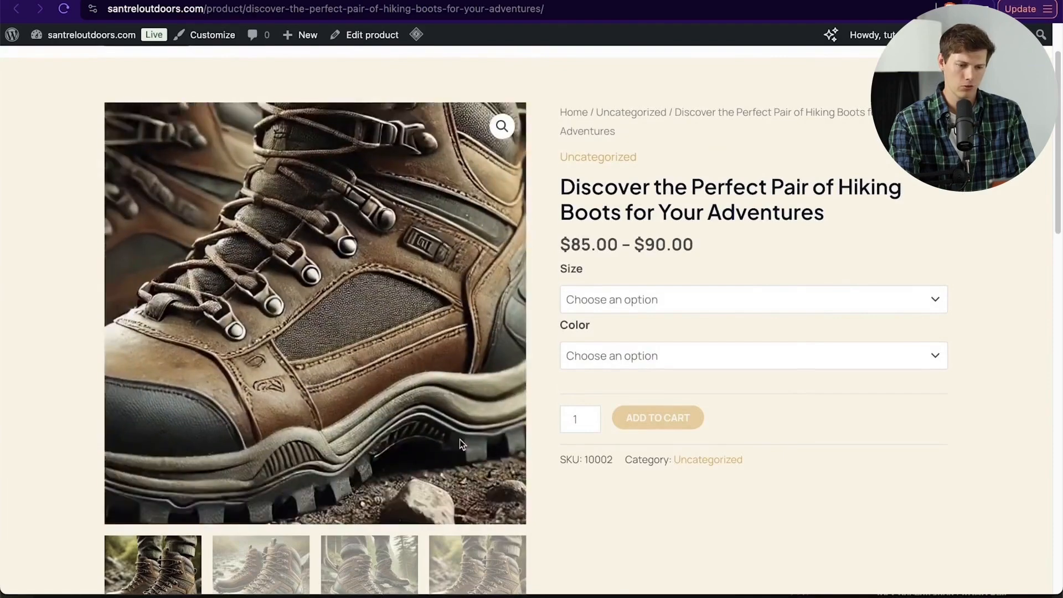
scroll(607, 543, down, 1)
scroll(606, 547, down, 1)
click(261, 427)
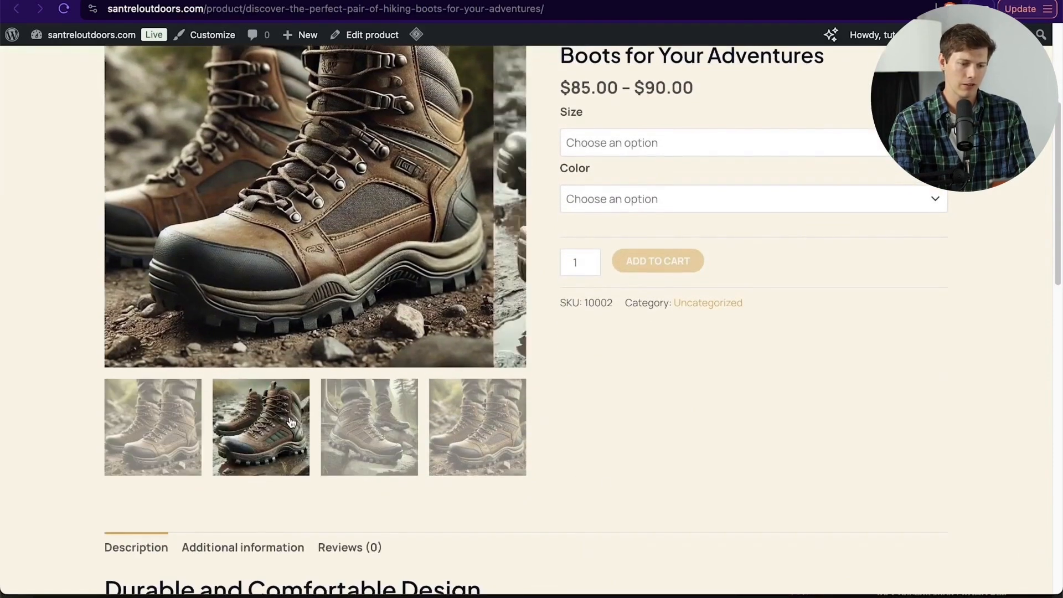
click(341, 432)
click(289, 432)
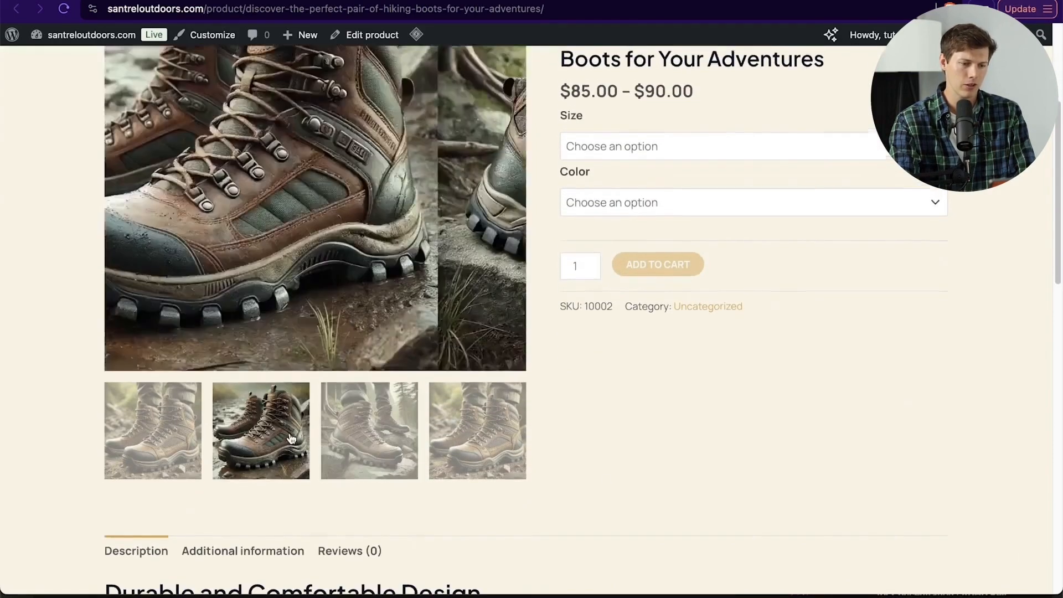
scroll(290, 433, up, 3)
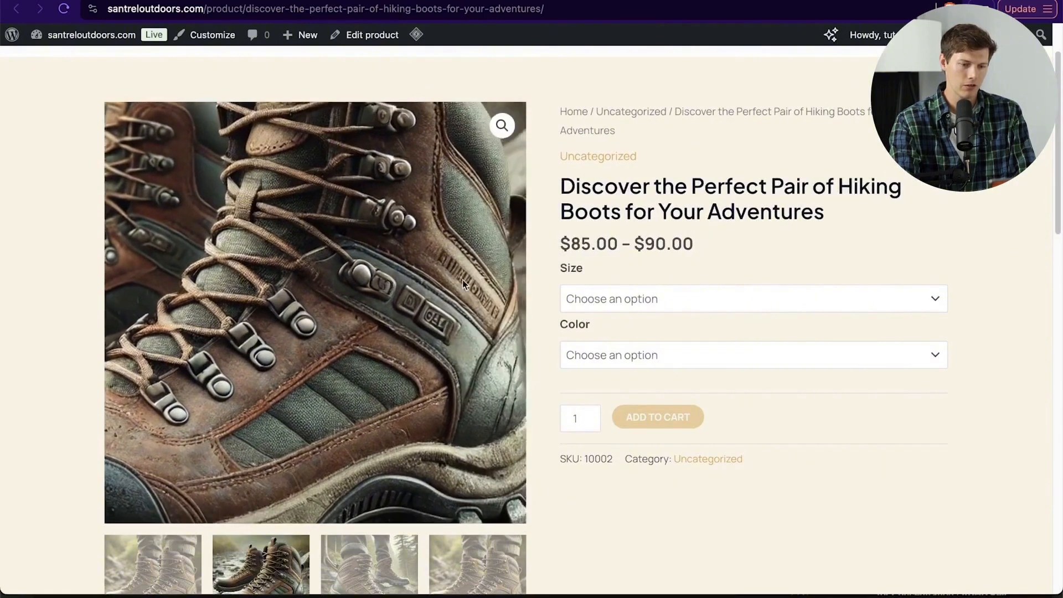
scroll(636, 547, up, 1)
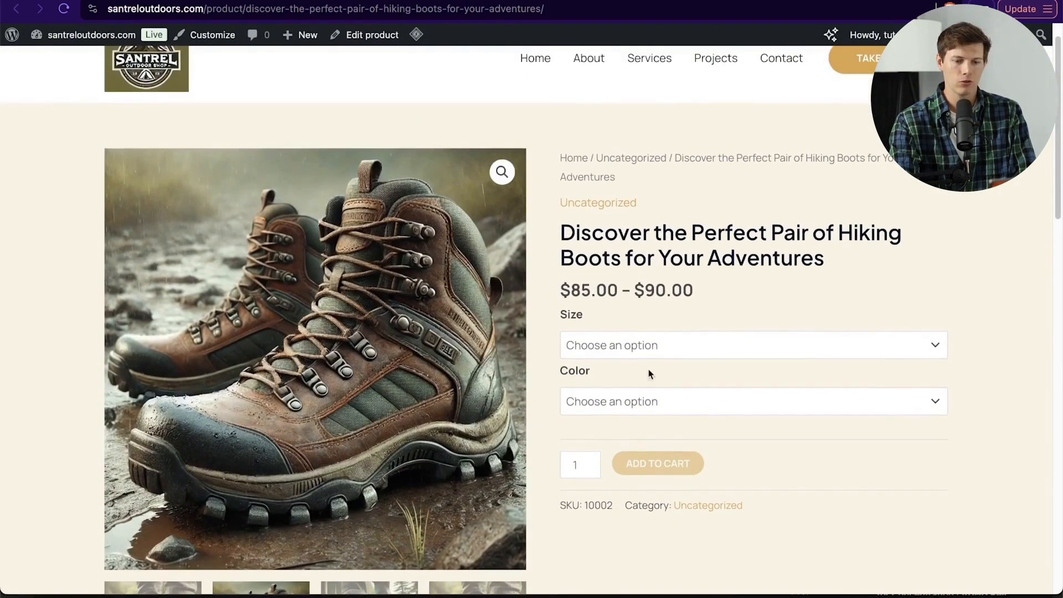
Step: Choose size Women's 6 and color Light Brown for the hiking boots
click(635, 352)
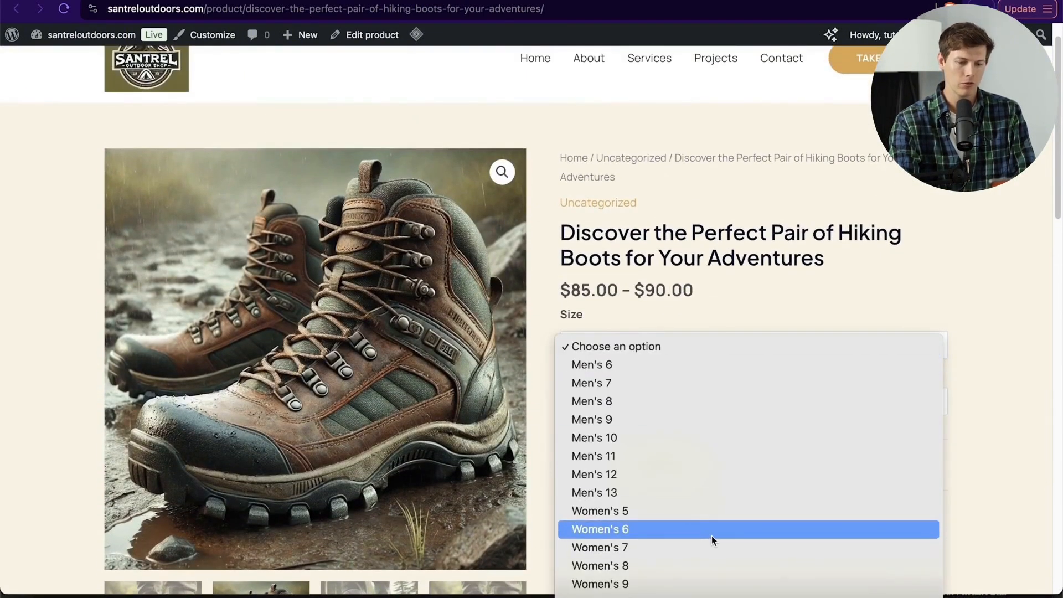
click(712, 535)
click(714, 408)
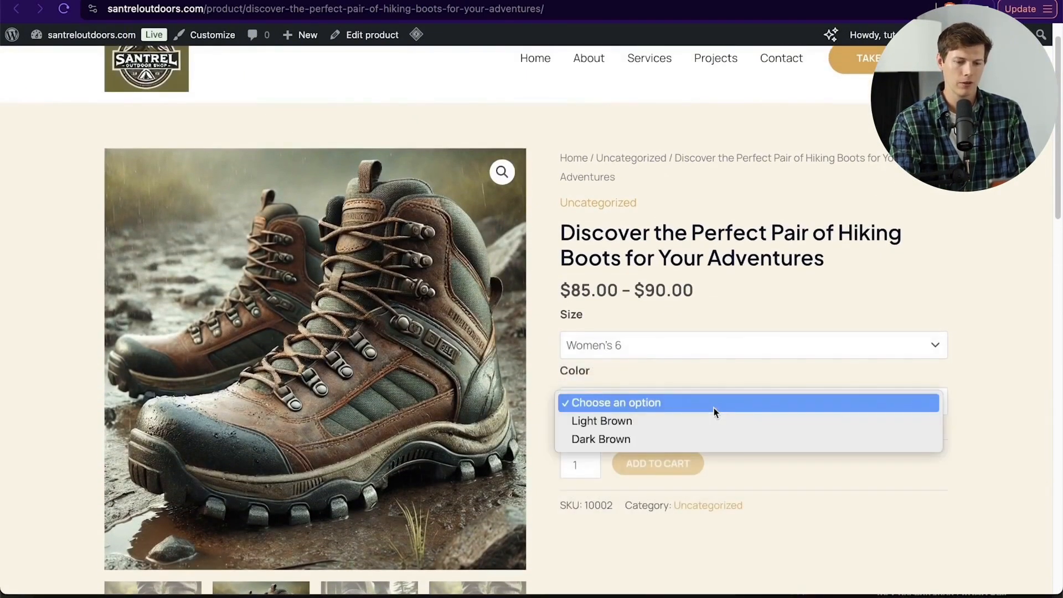
click(669, 423)
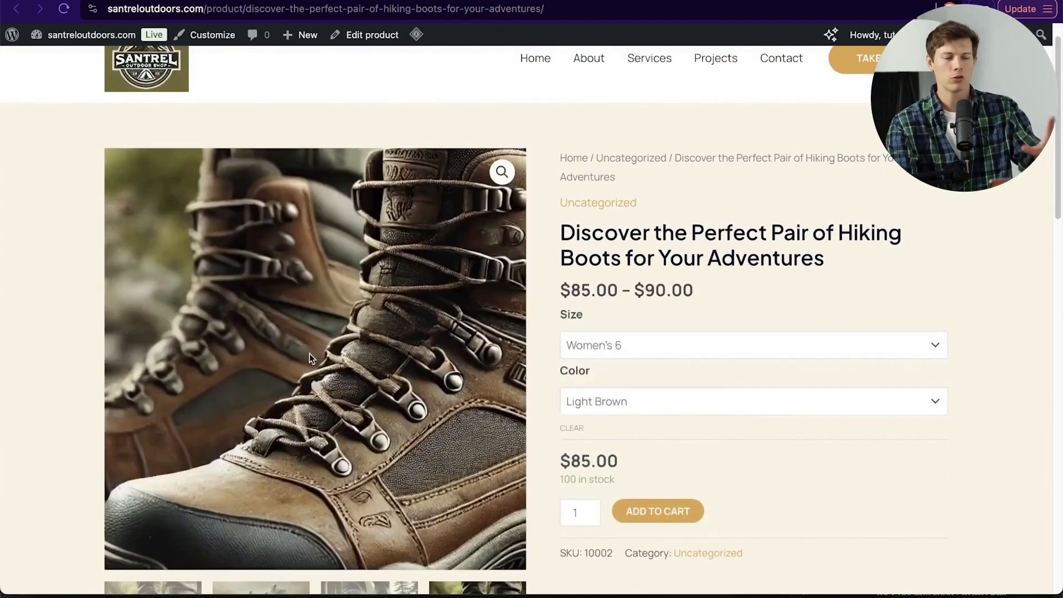
Step: Set the quantity to 2 and add the hiking boots to the cart
scroll(839, 334, down, 2)
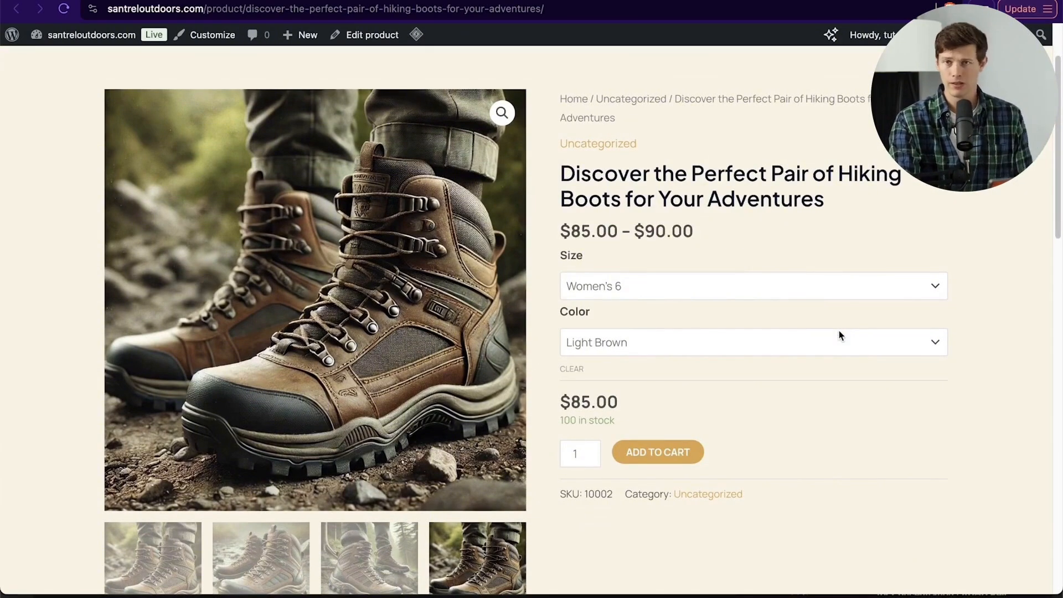
scroll(840, 334, down, 3)
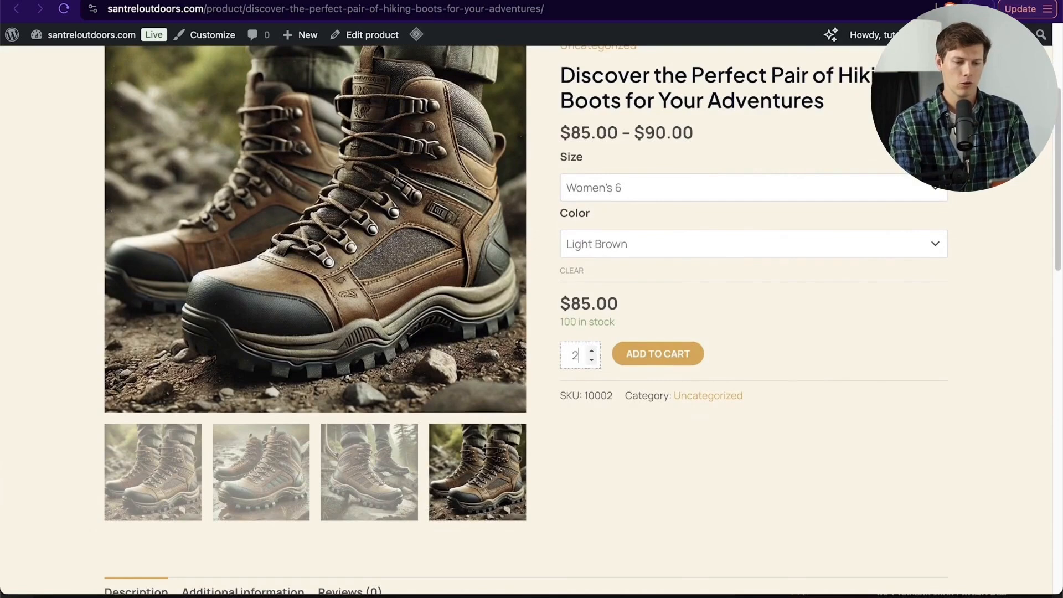
click(645, 353)
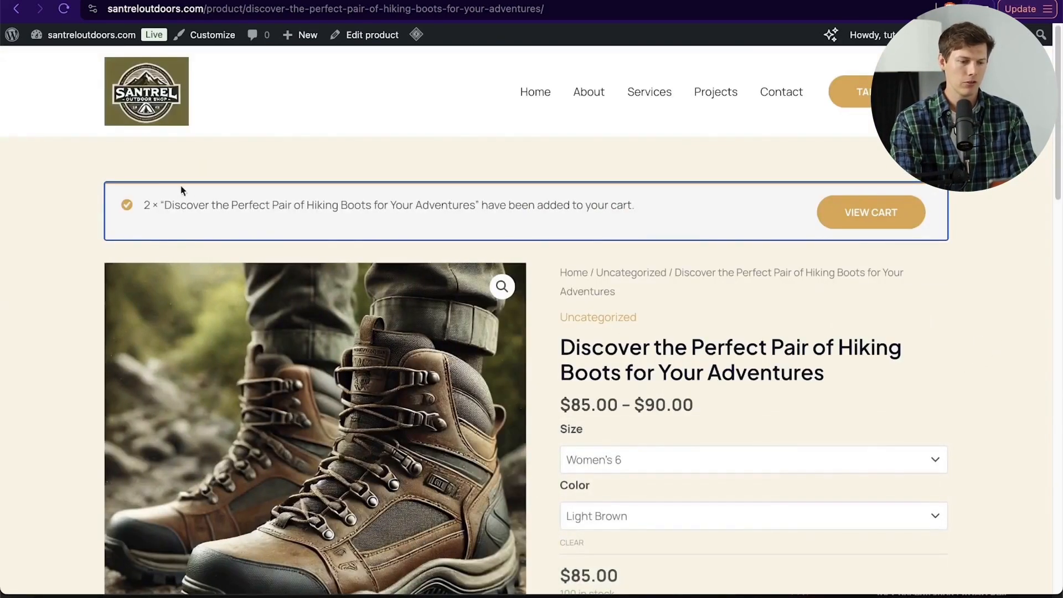
Step: View the cart with its coupon field and proceed to checkout to review the billing and payment sections
click(884, 223)
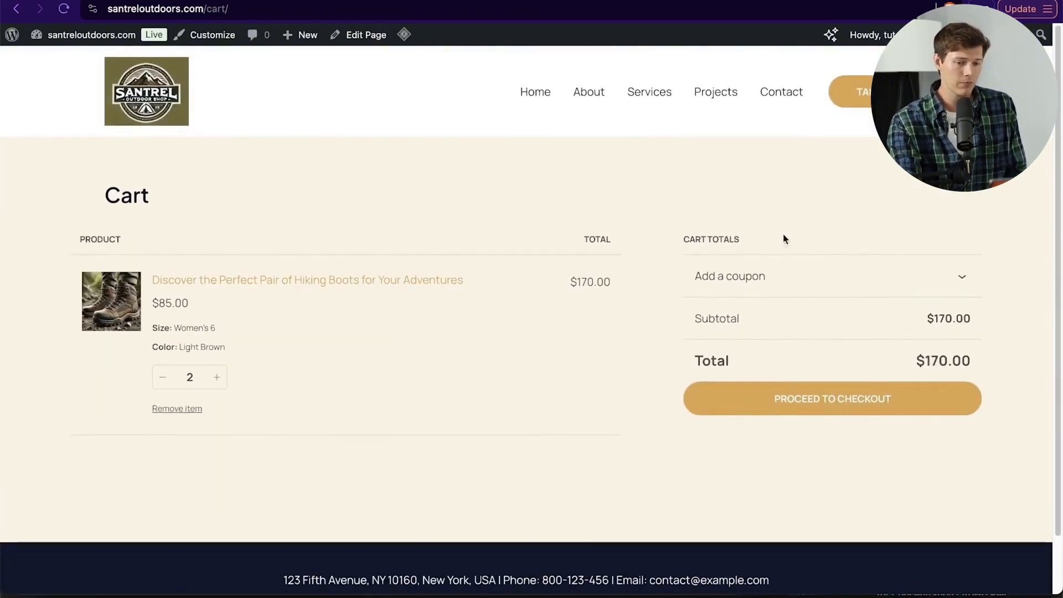
click(961, 278)
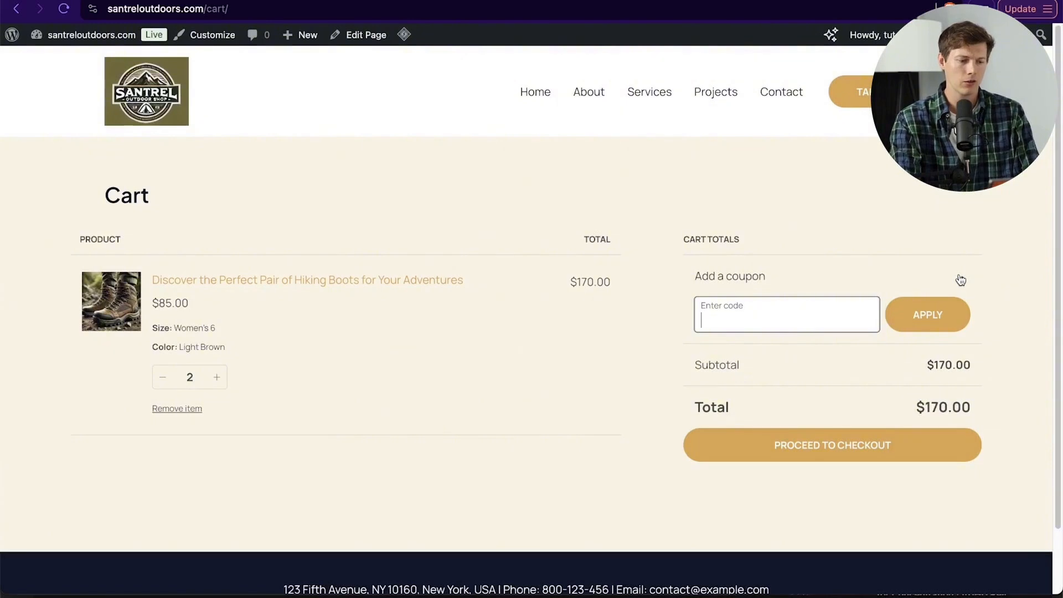
click(829, 456)
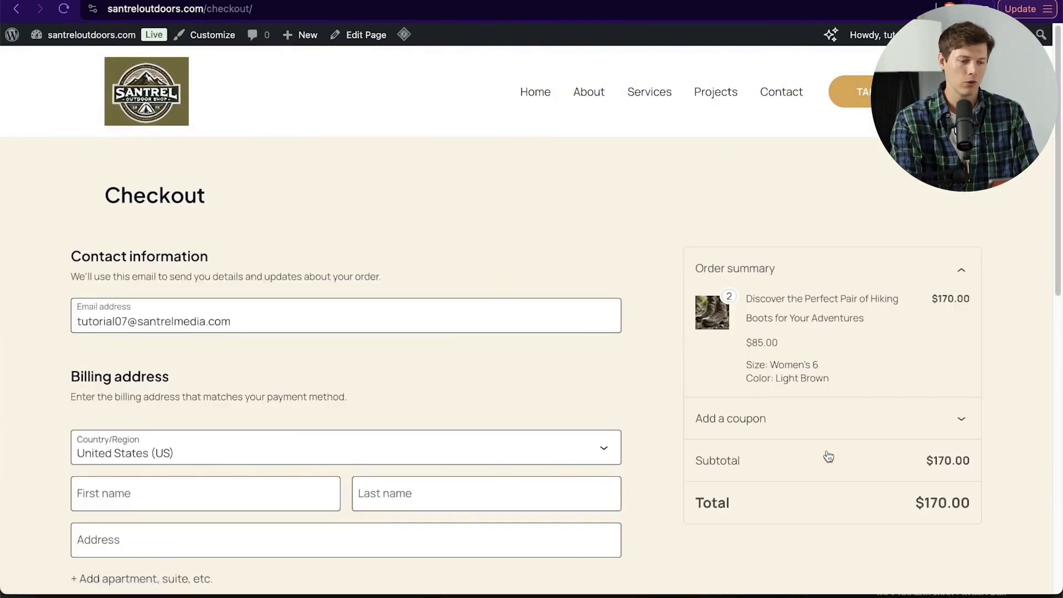
scroll(676, 420, down, 10)
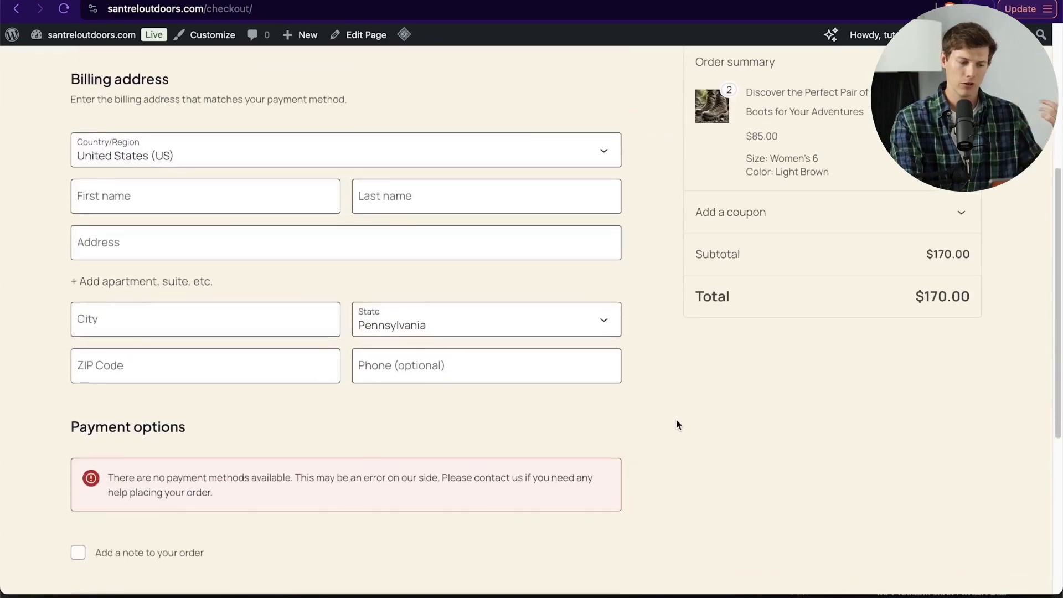
scroll(677, 425, down, 1)
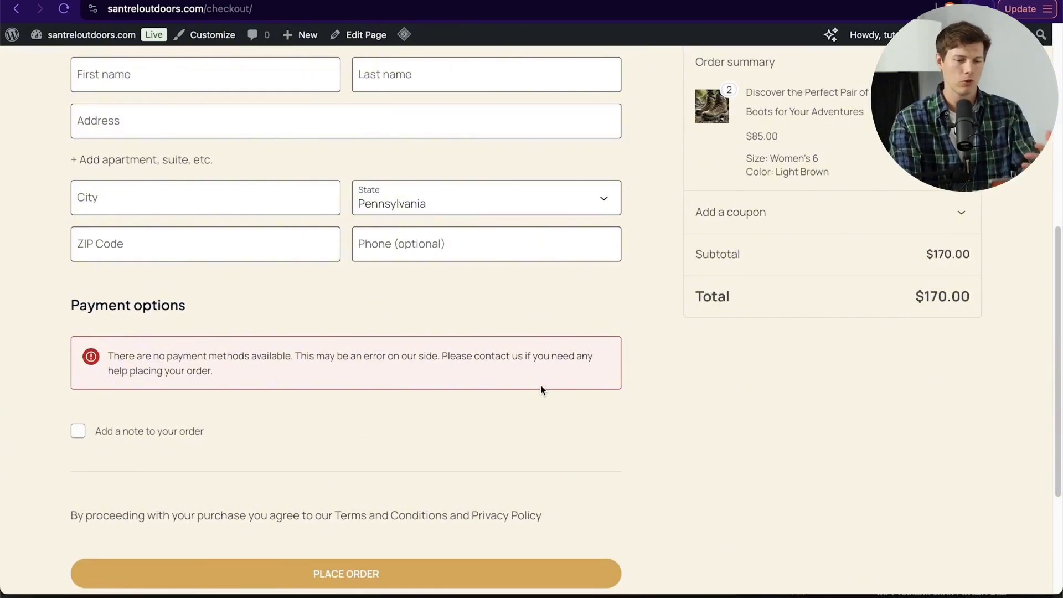
scroll(540, 387, up, 5)
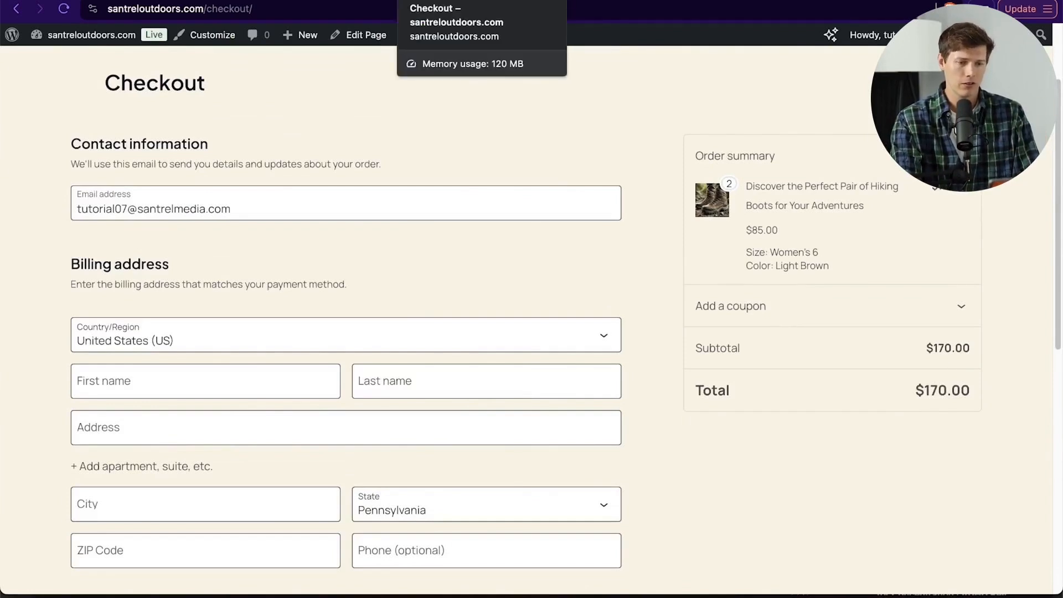
Step: Return to the store's admin and start adding a new product from the product list
click(545, 0)
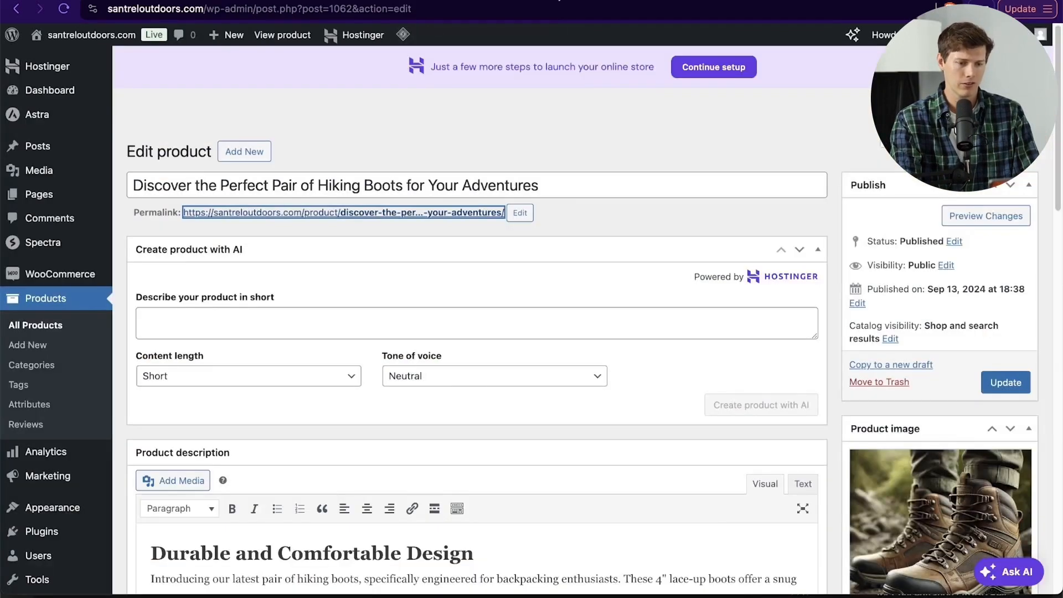
click(47, 302)
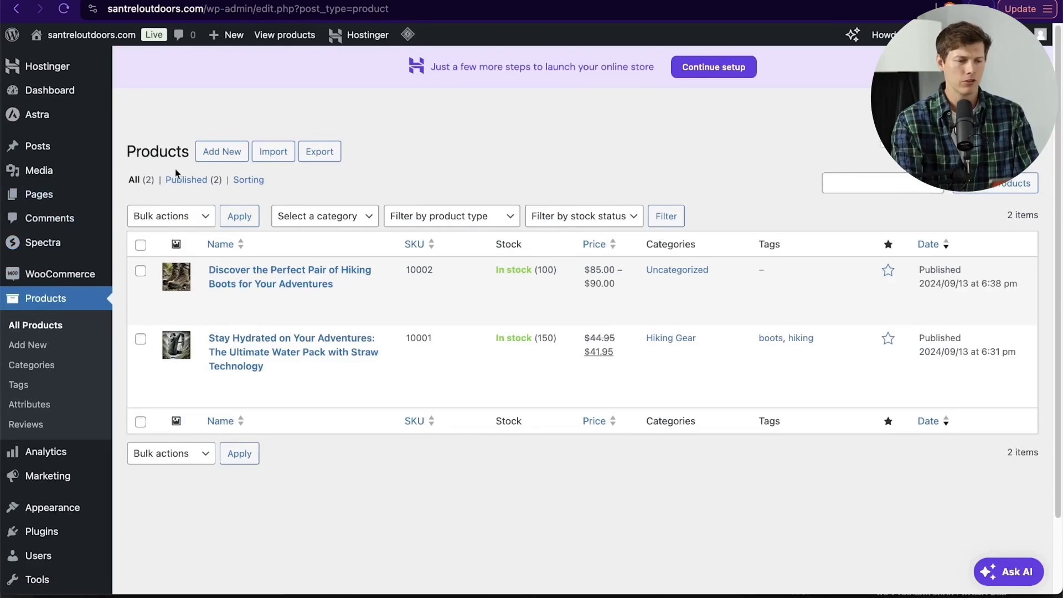
click(229, 162)
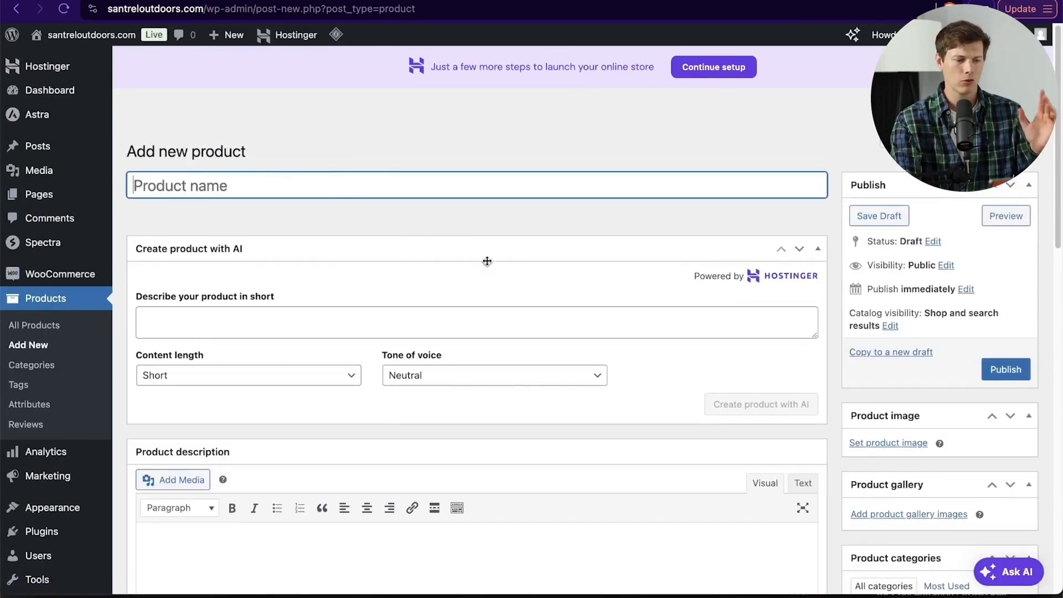
Step: Review the product types available in the product data, keeping Simple product selected
scroll(488, 262, down, 10)
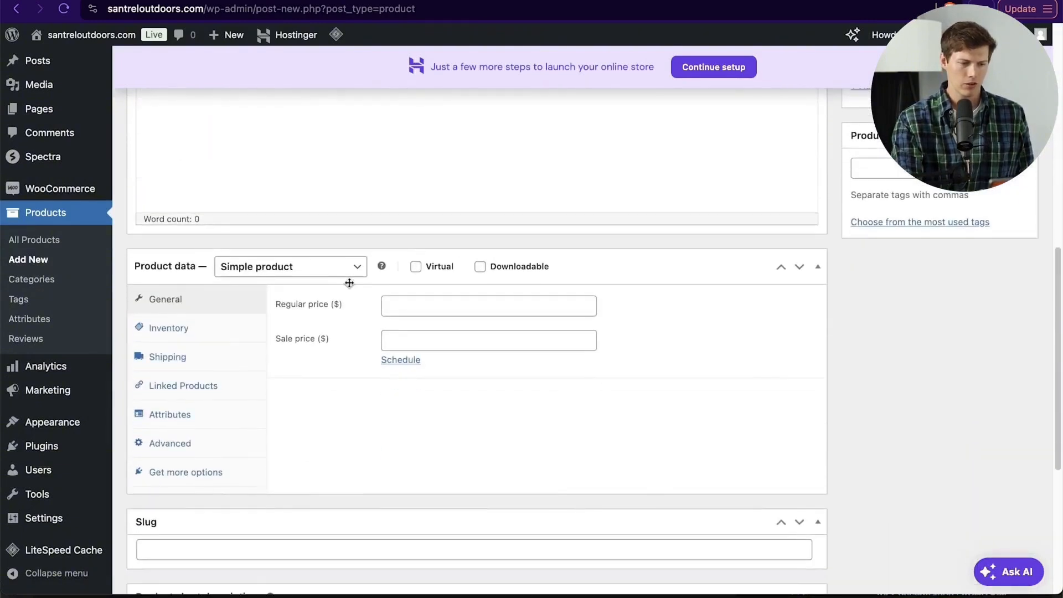
click(306, 273)
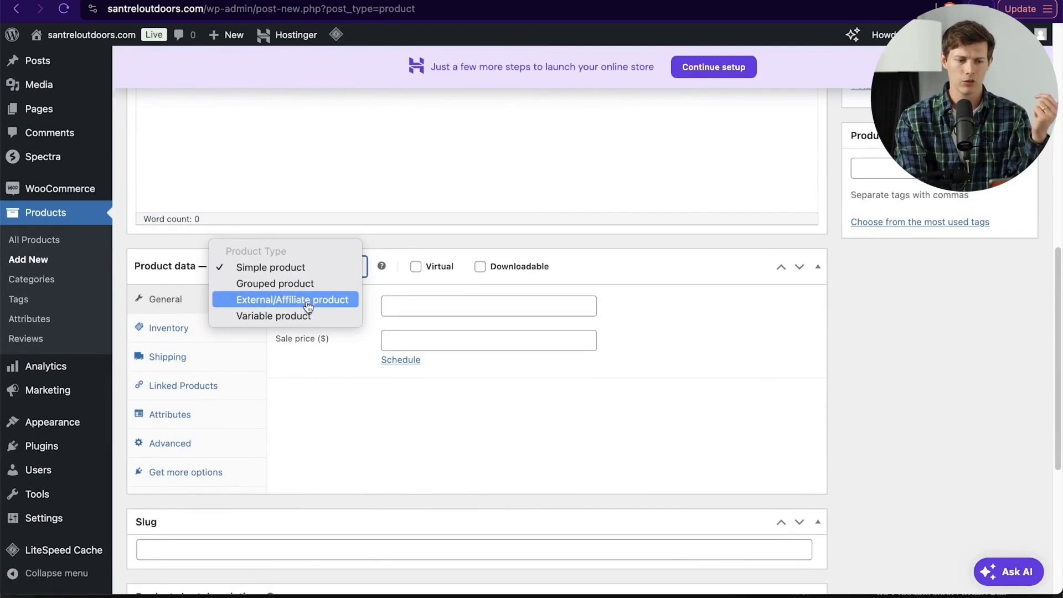
click(301, 270)
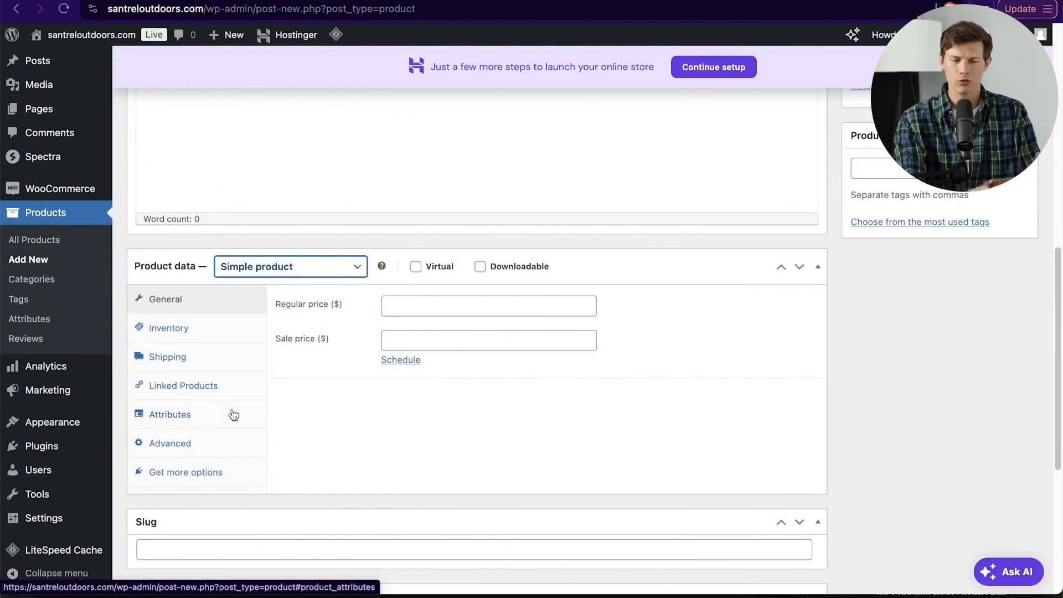
click(345, 270)
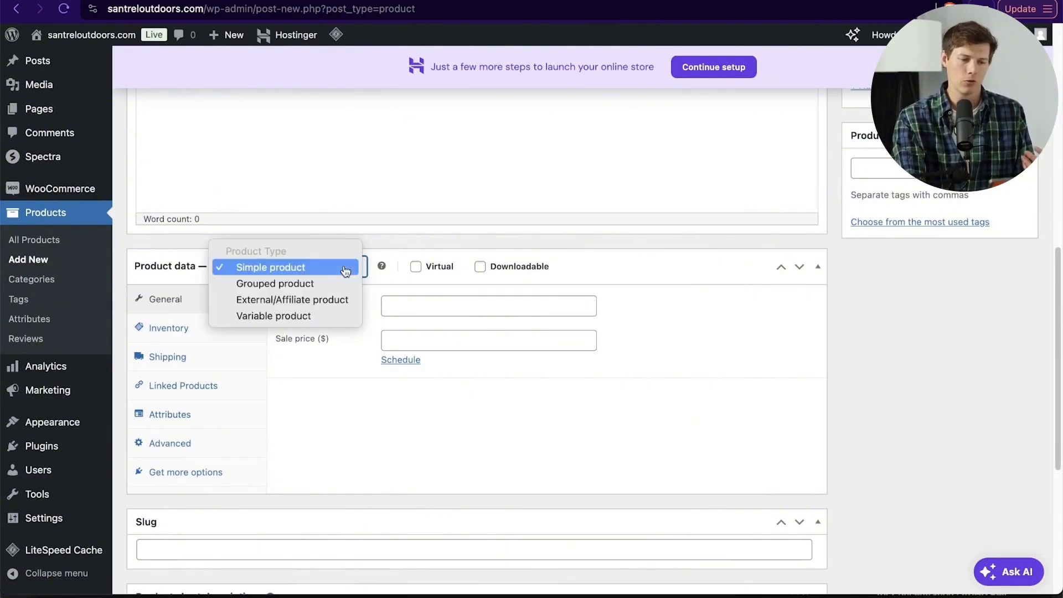
click(477, 271)
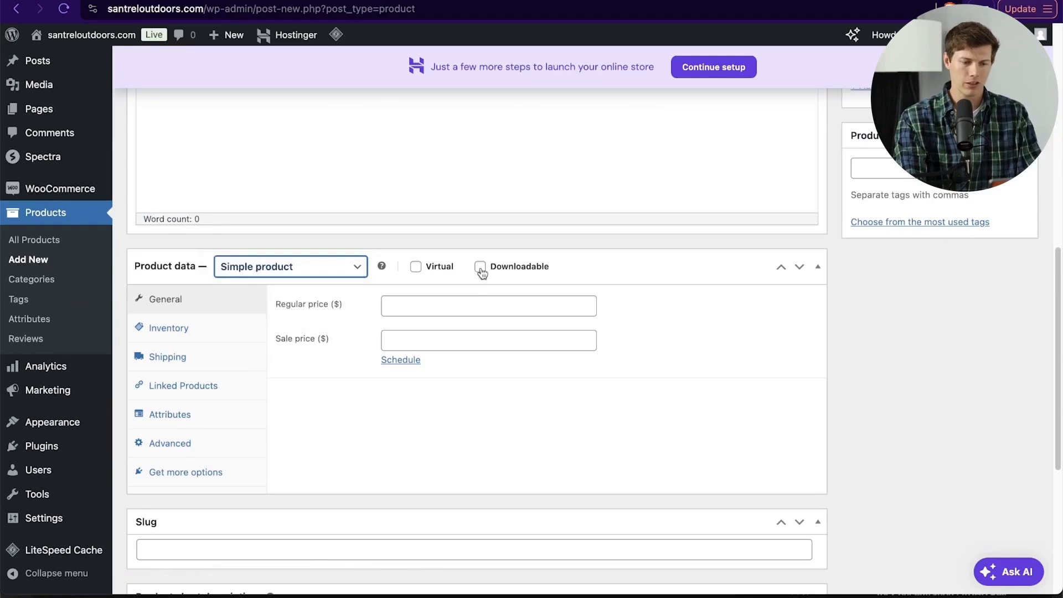
Step: Try the Downloadable option to view its file, download limit and expiry settings
click(480, 268)
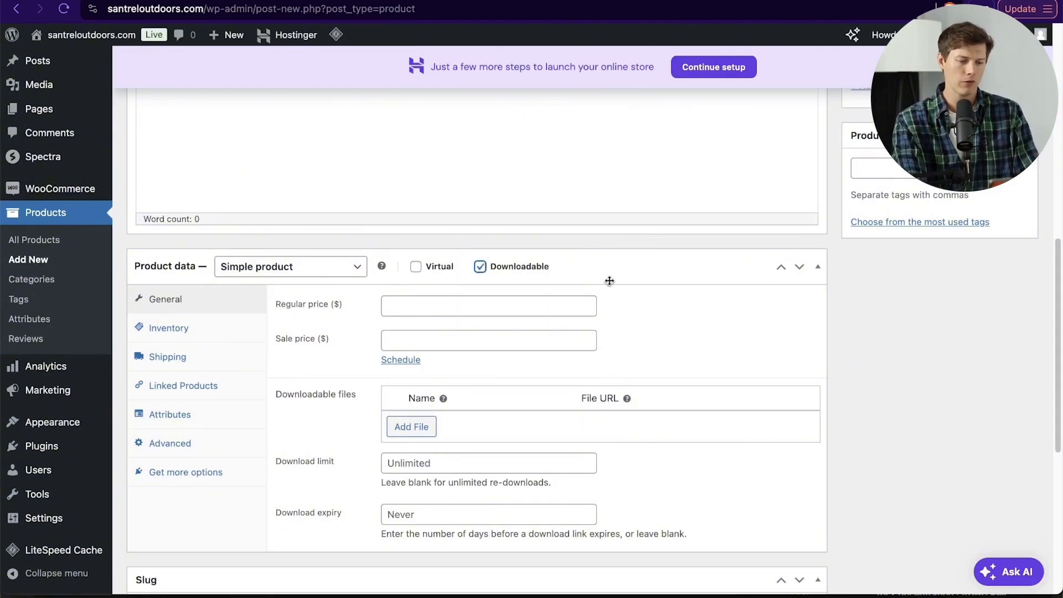
scroll(624, 292, down, 3)
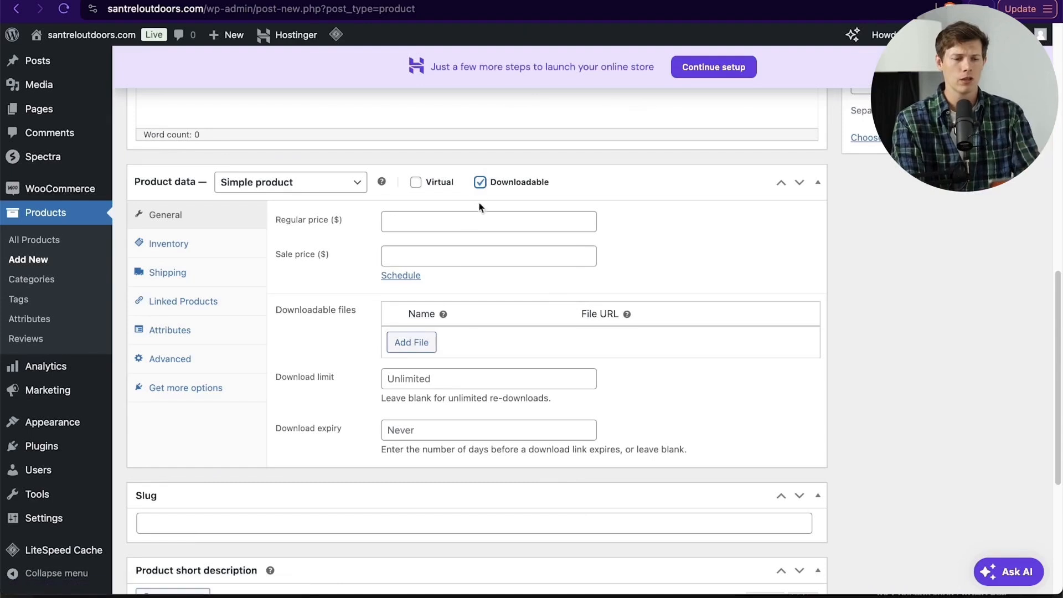
click(480, 183)
Step: Mark the simple product as both Virtual and Downloadable
click(416, 182)
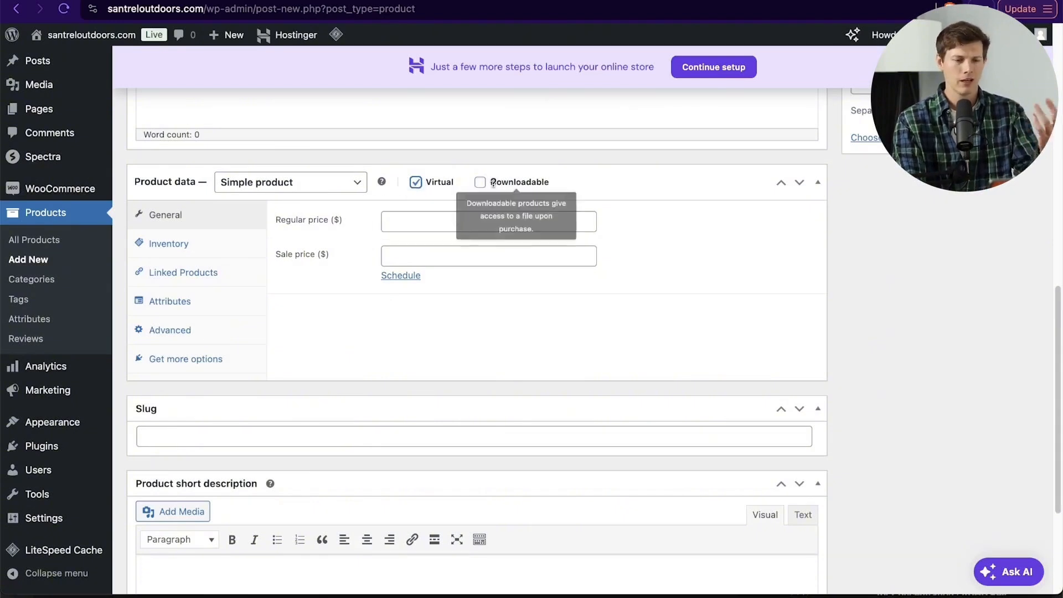
click(480, 184)
click(480, 184)
click(416, 182)
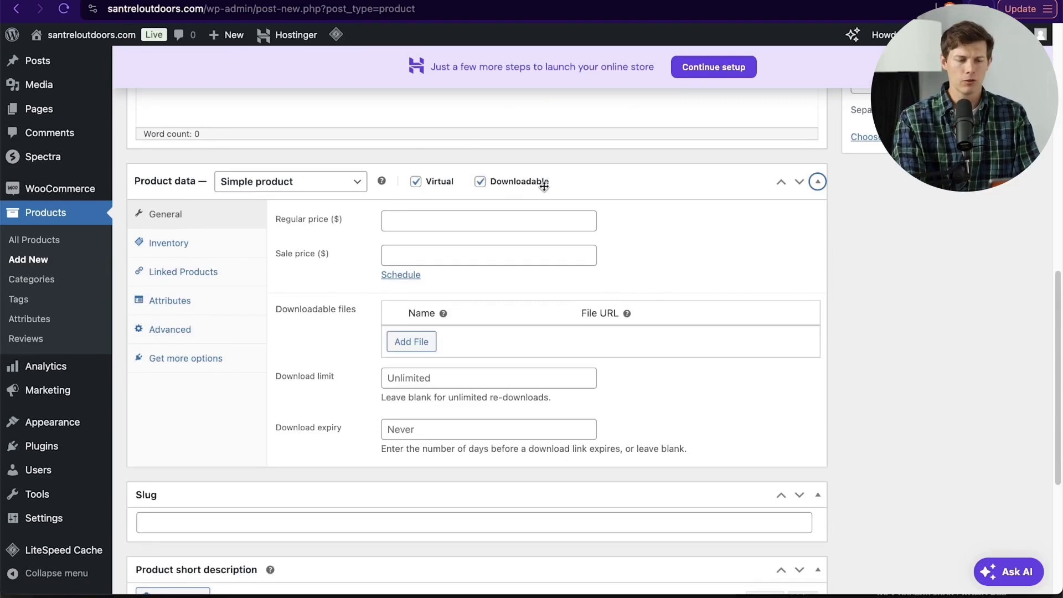
mouse_move(444, 184)
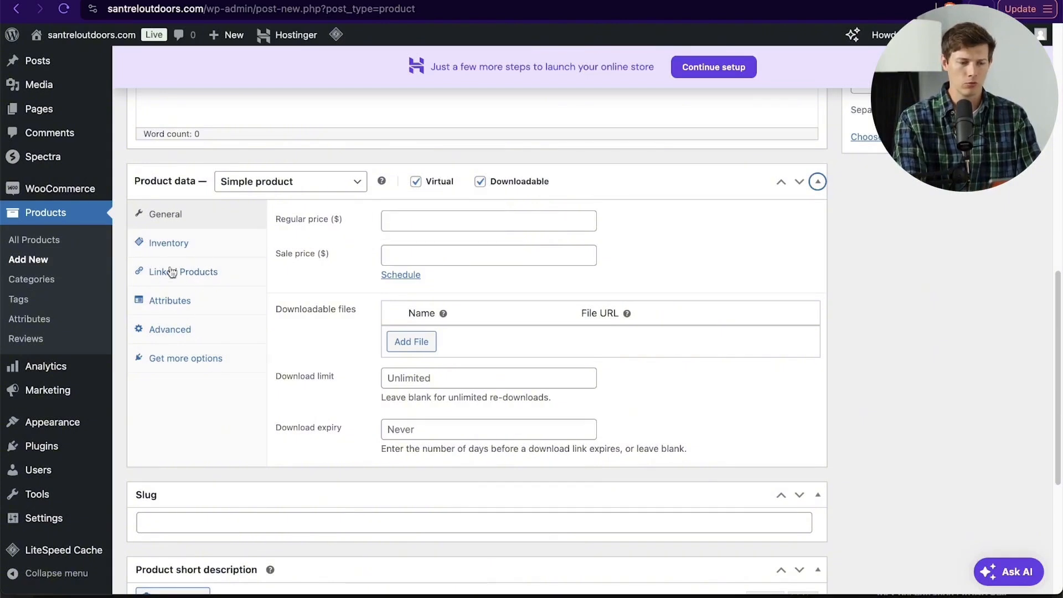
click(425, 184)
click(426, 183)
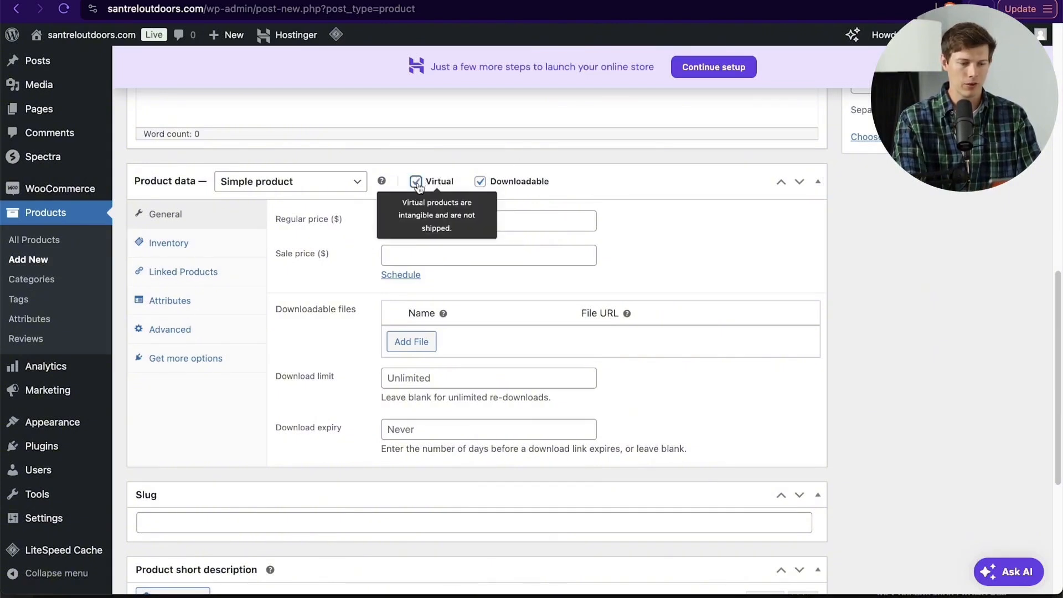
Step: Change the product type to Grouped product and look over its product data and remaining fields
click(328, 191)
click(330, 198)
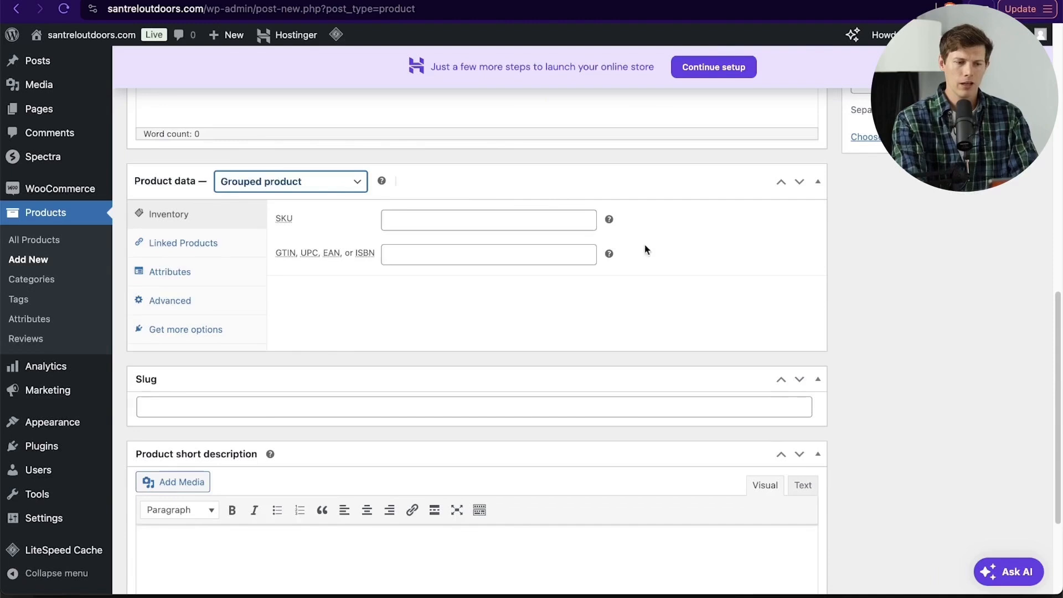
click(335, 188)
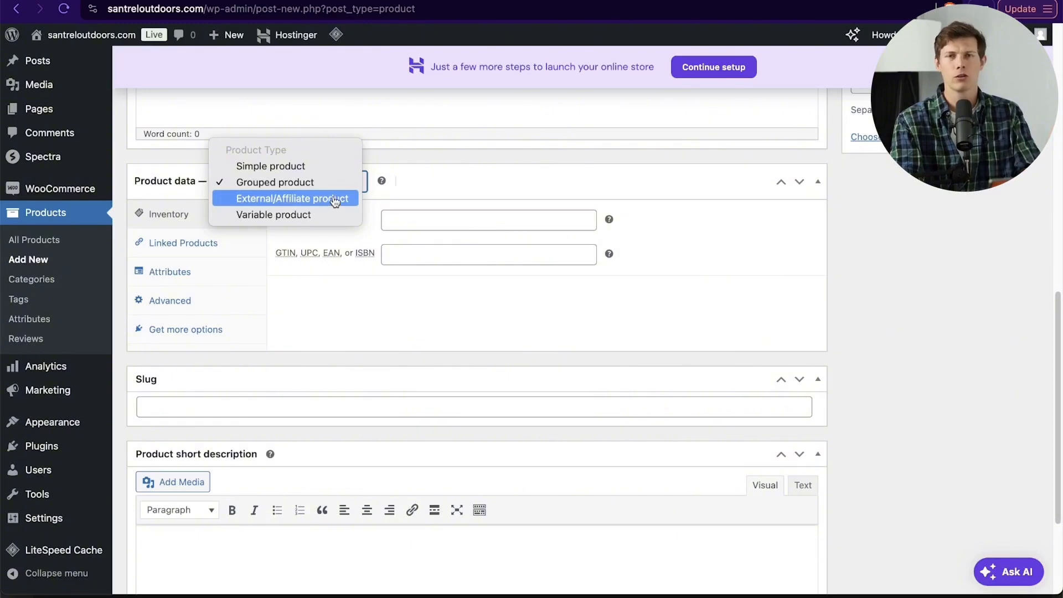
click(326, 185)
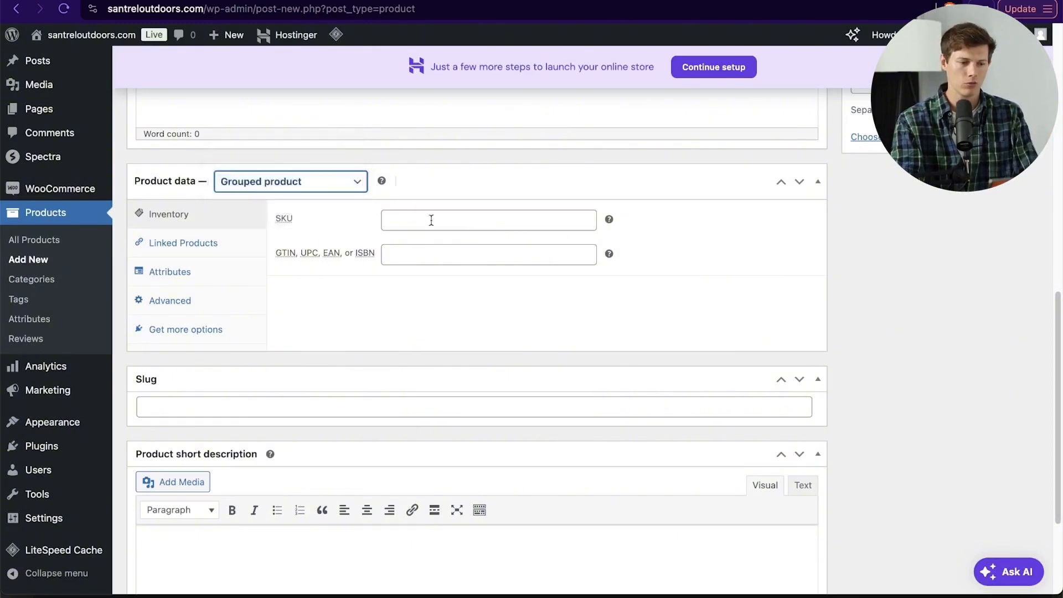
scroll(637, 301, down, 3)
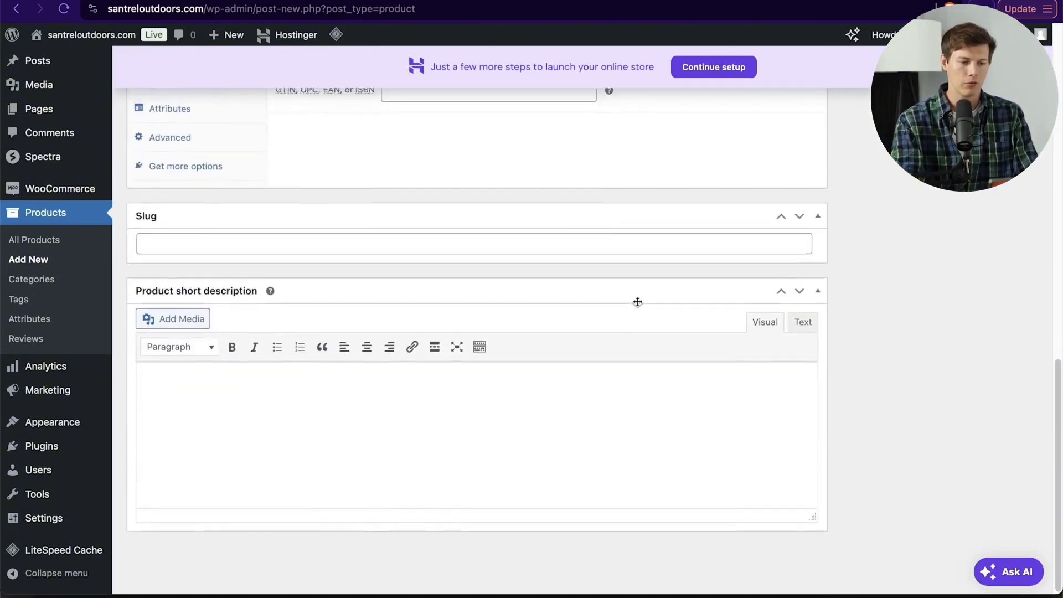
Step: Look over the grouped product's linked products settings, including the Grouped products and Upsells search fields
scroll(637, 302, up, 4)
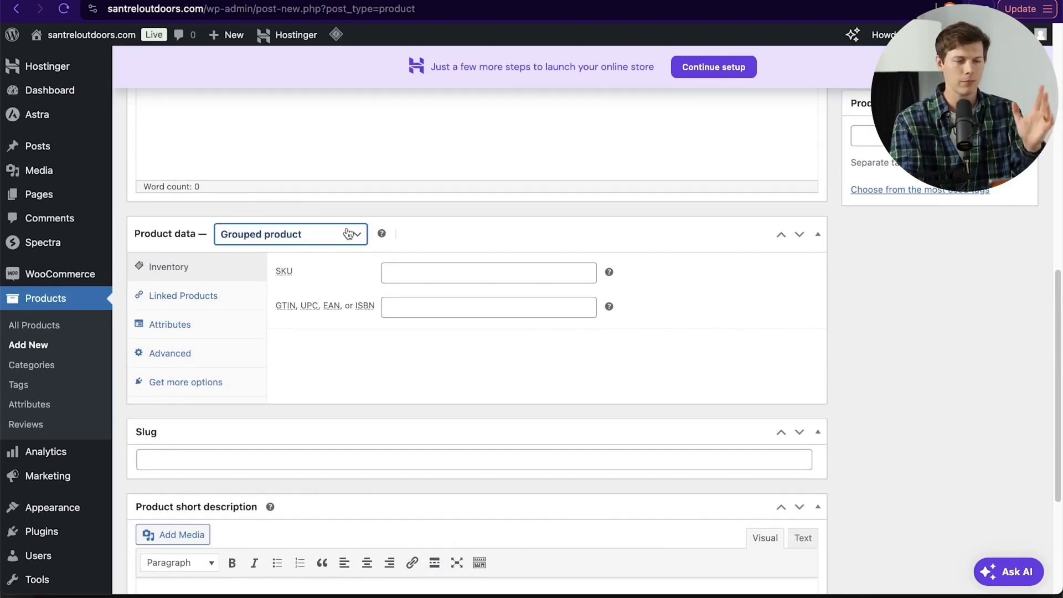
click(200, 296)
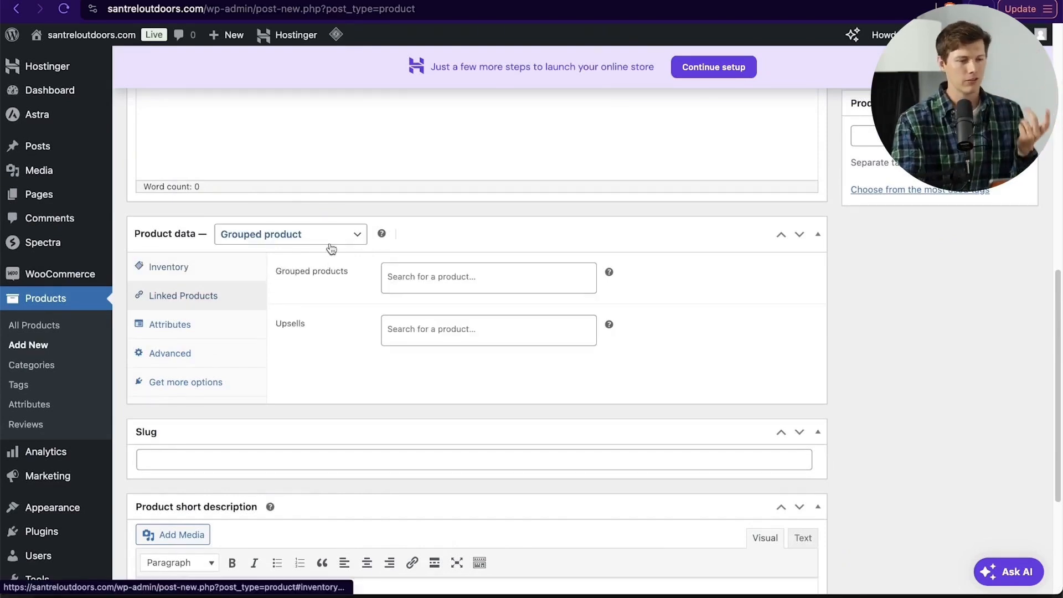
click(429, 285)
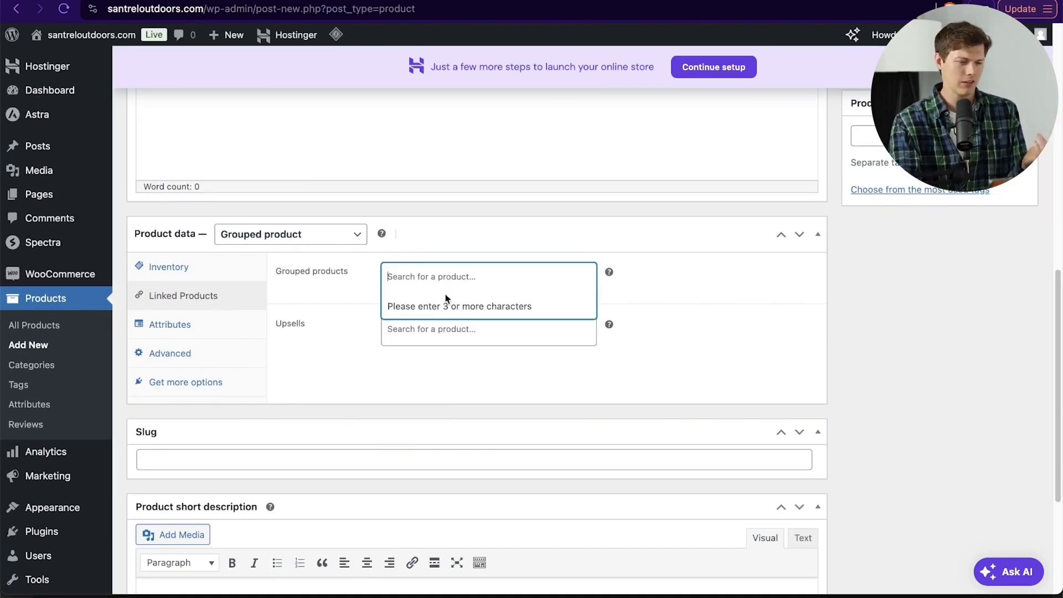
click(540, 372)
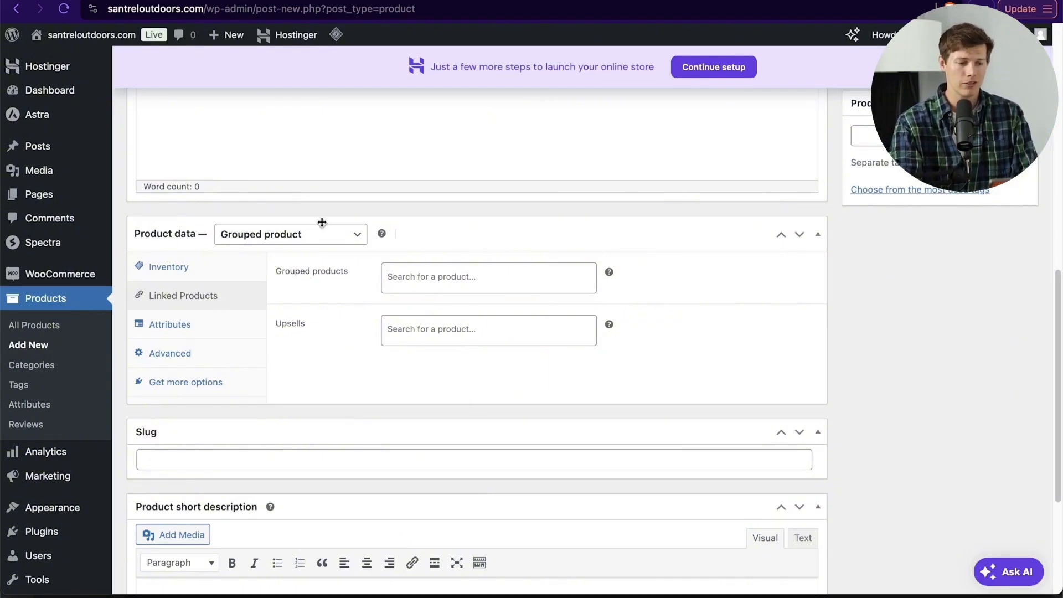
Step: Change the product type to External/Affiliate product and look over its Product URL and Button text fields
click(302, 241)
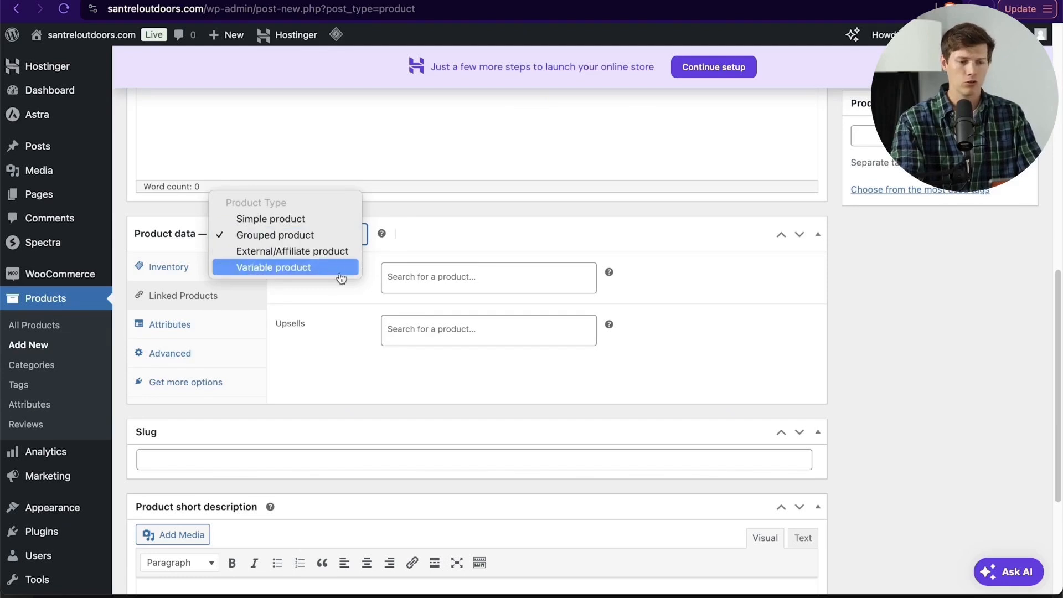
click(442, 241)
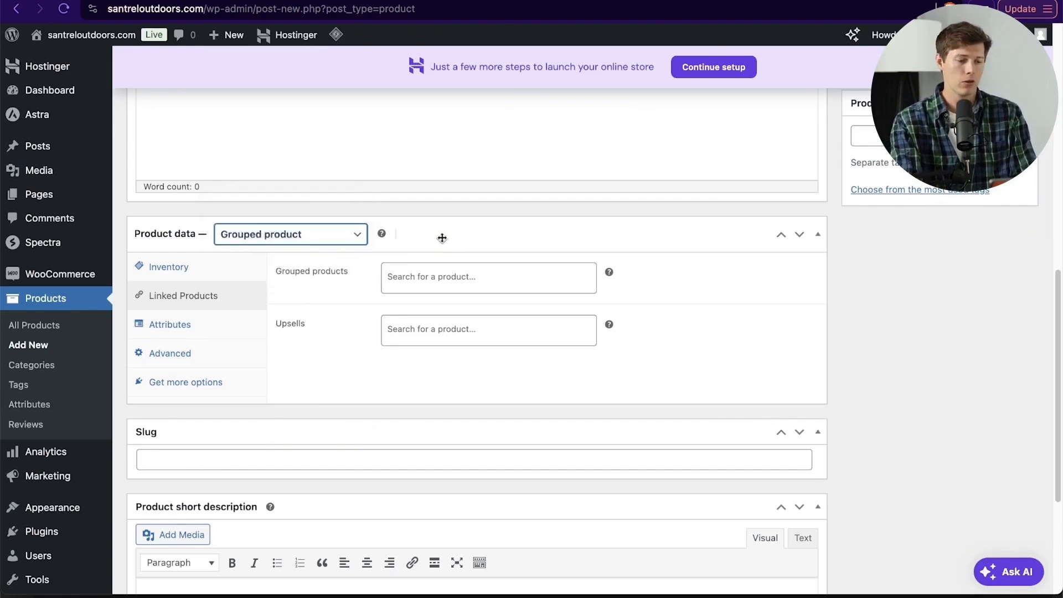
click(295, 244)
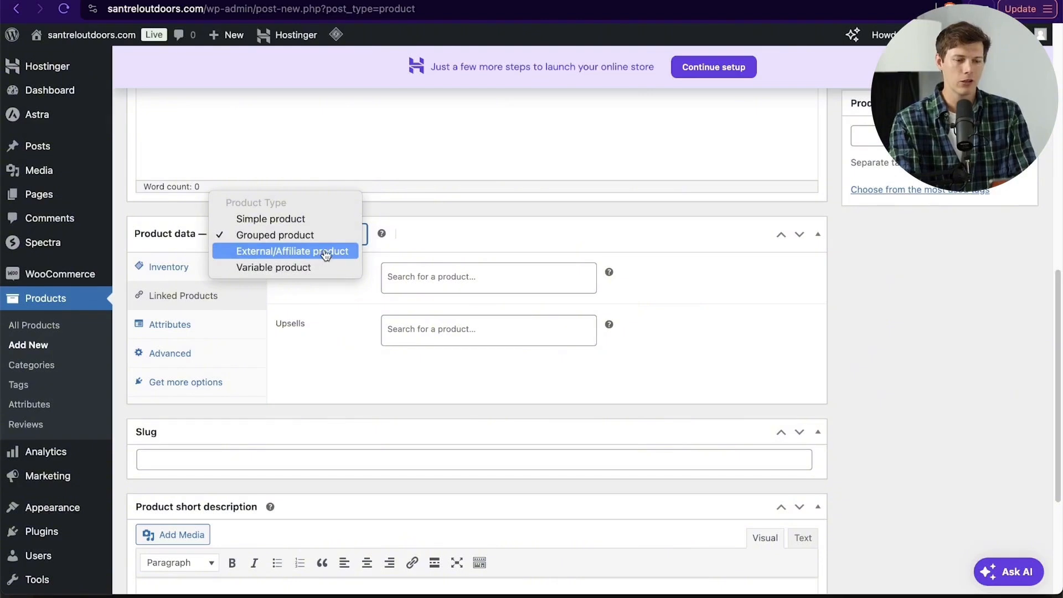
click(326, 253)
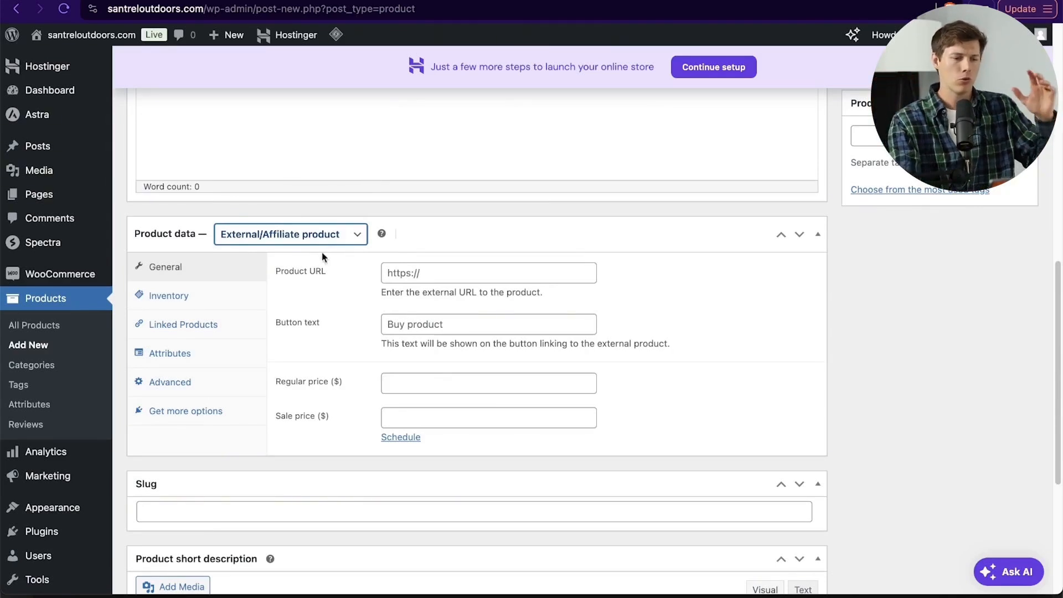
click(411, 274)
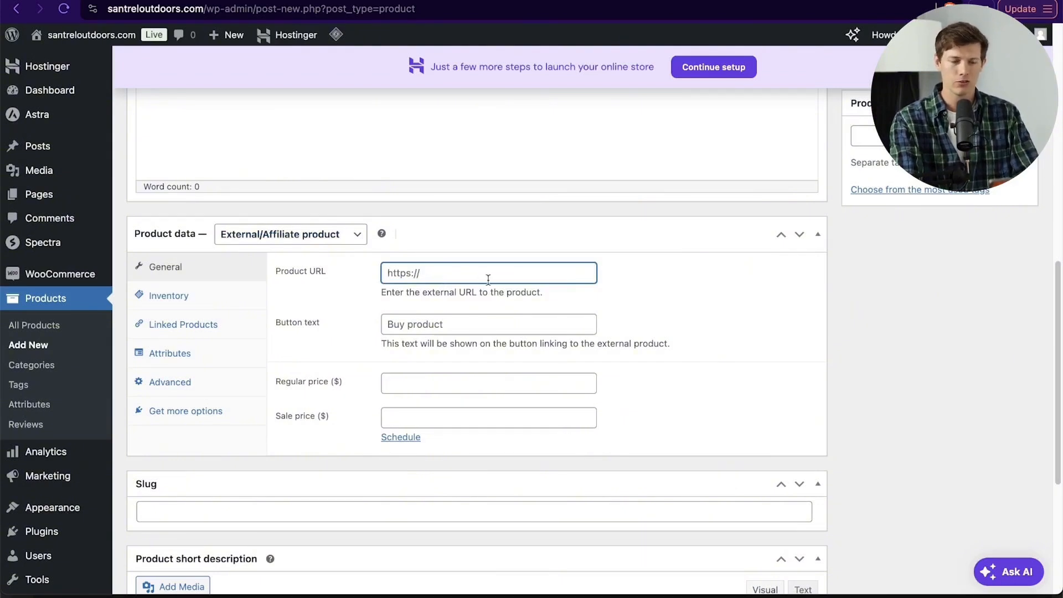
click(547, 325)
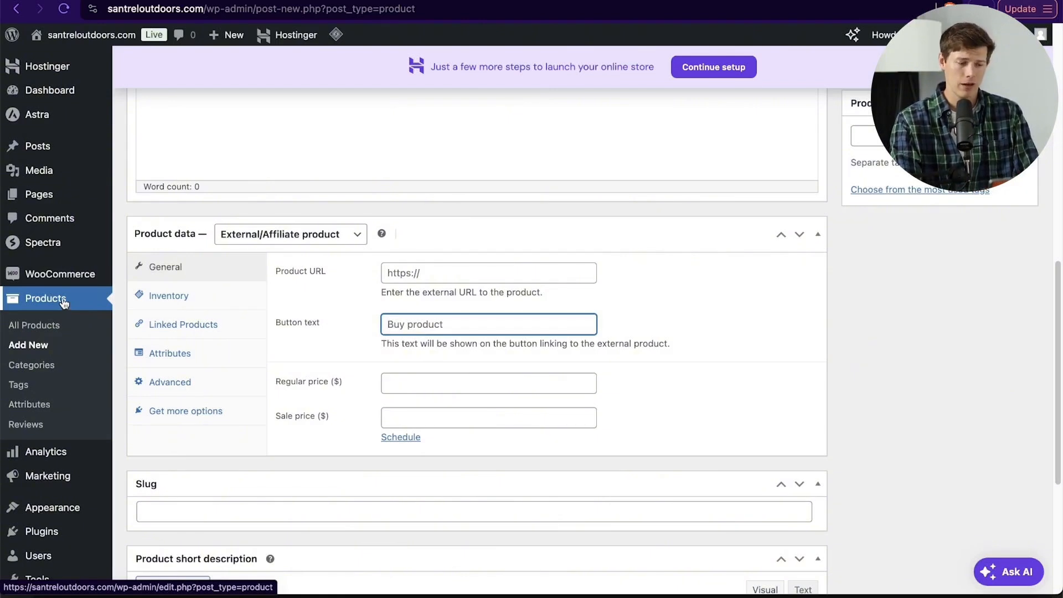
Step: Open the Home page from the site's pages, examine its sections and container settings, and return to the page list
click(45, 197)
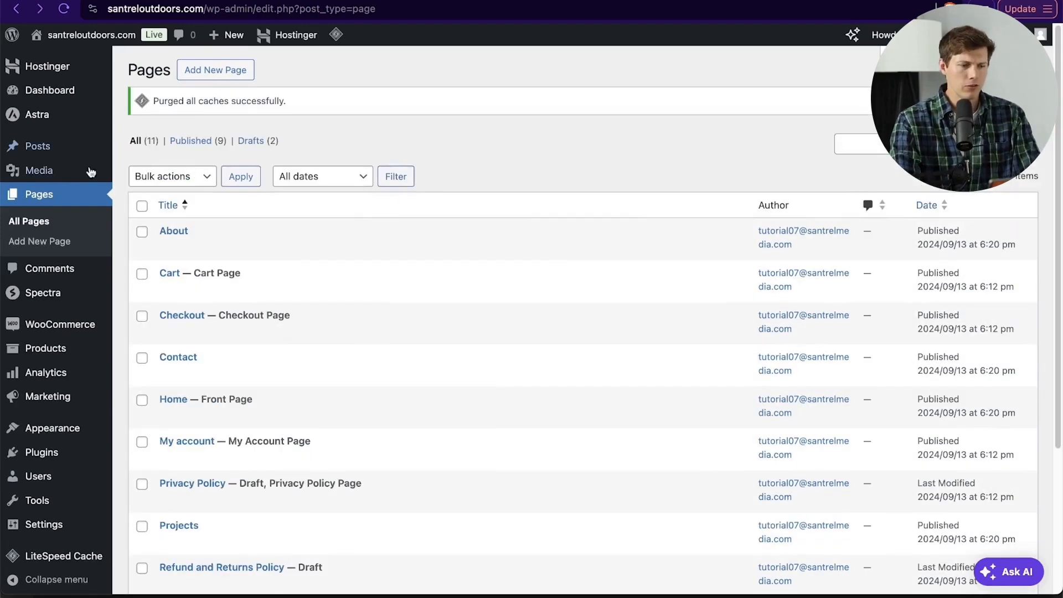
scroll(376, 390, down, 3)
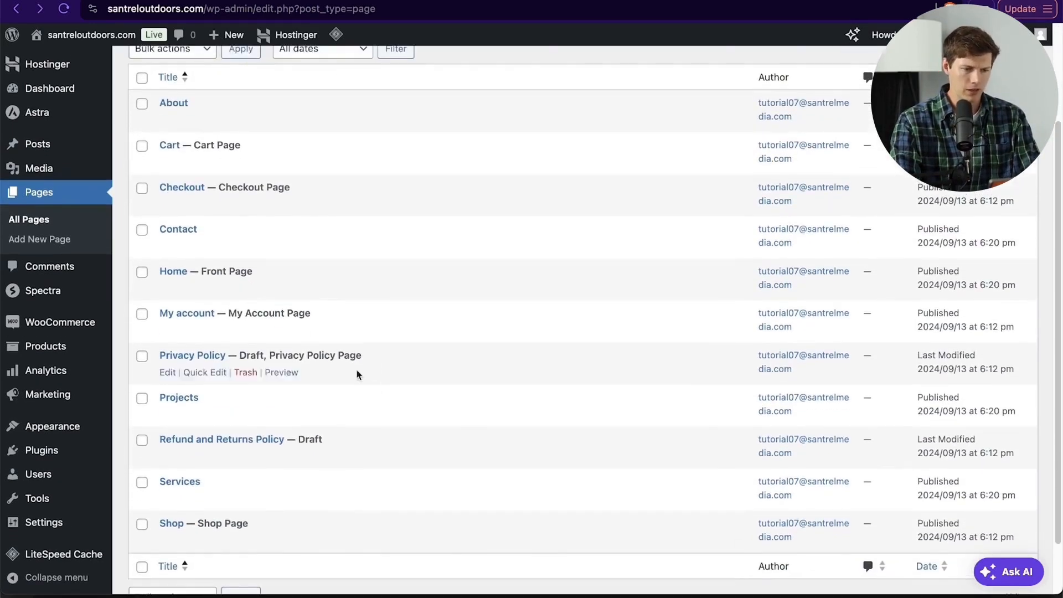
click(169, 288)
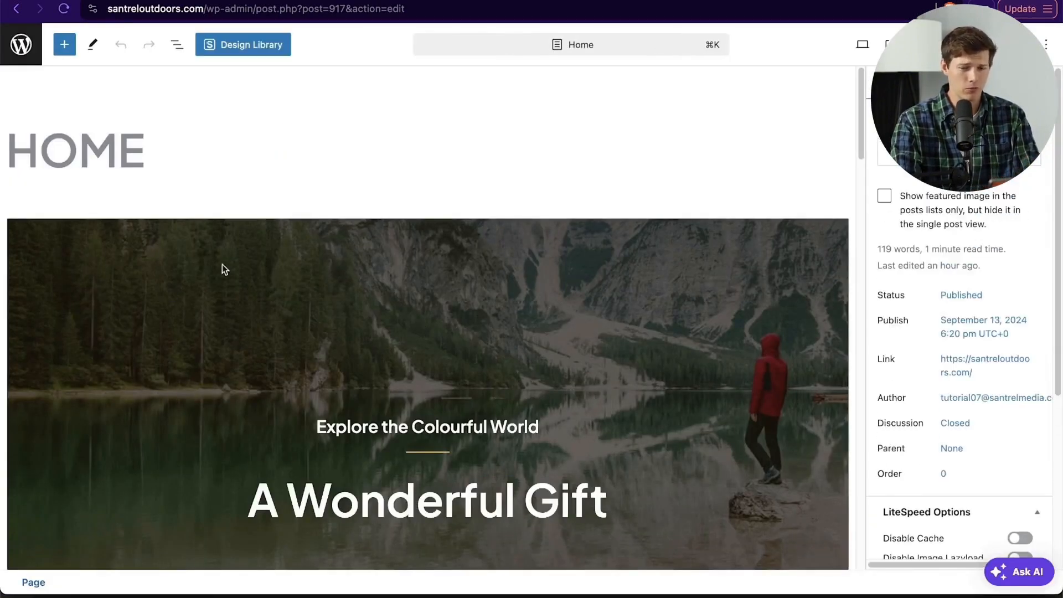
scroll(414, 273, down, 10)
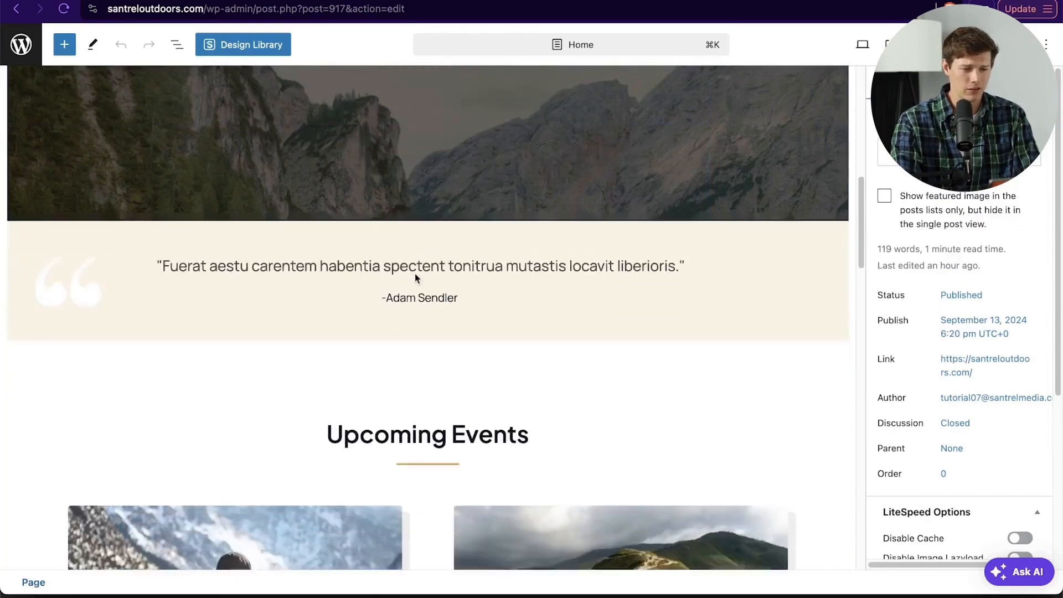
scroll(415, 275, down, 1)
click(459, 262)
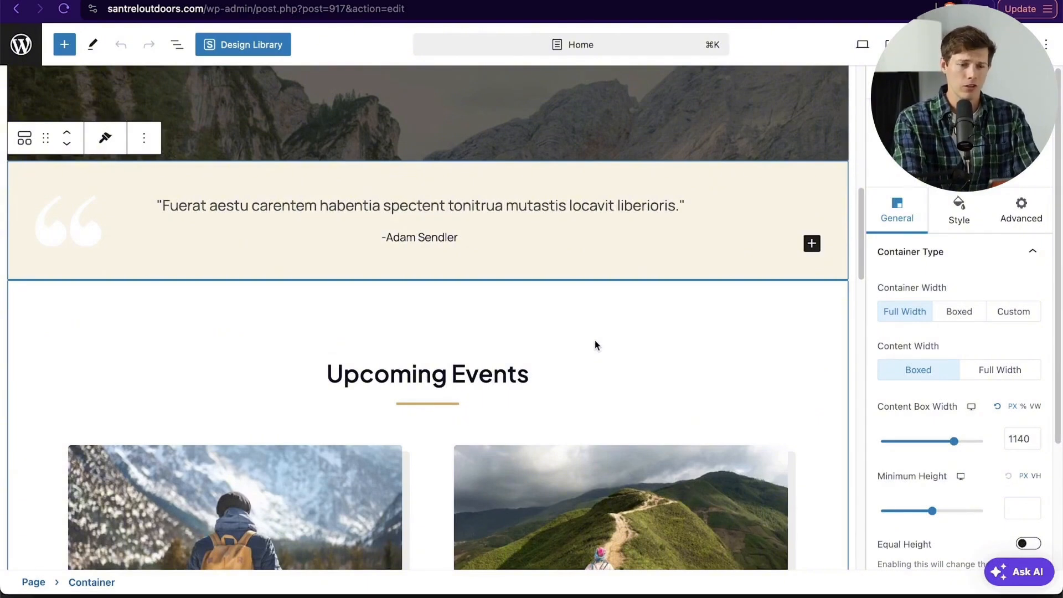
scroll(289, 203, up, 10)
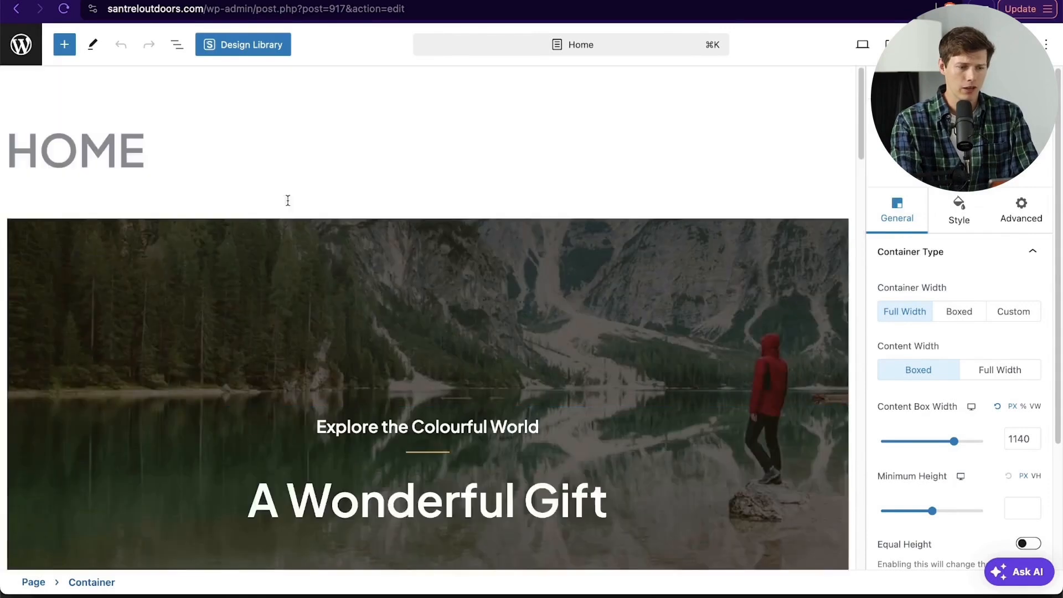
scroll(289, 204, left, 5)
Step: Open the list of installed plugins and review its entries
scroll(289, 205, down, 2)
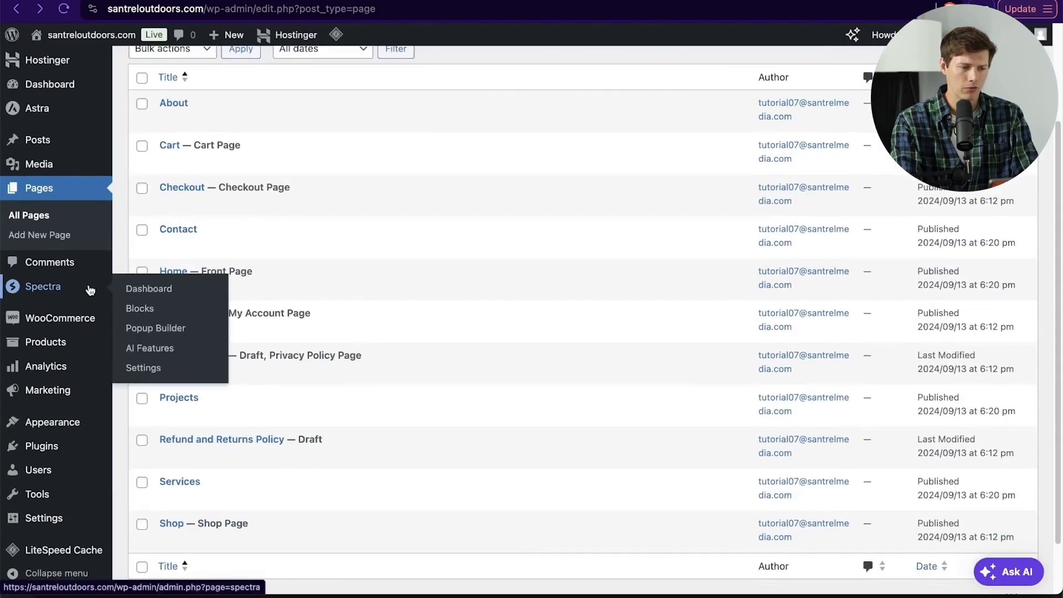
mouse_move(5, 467)
click(50, 447)
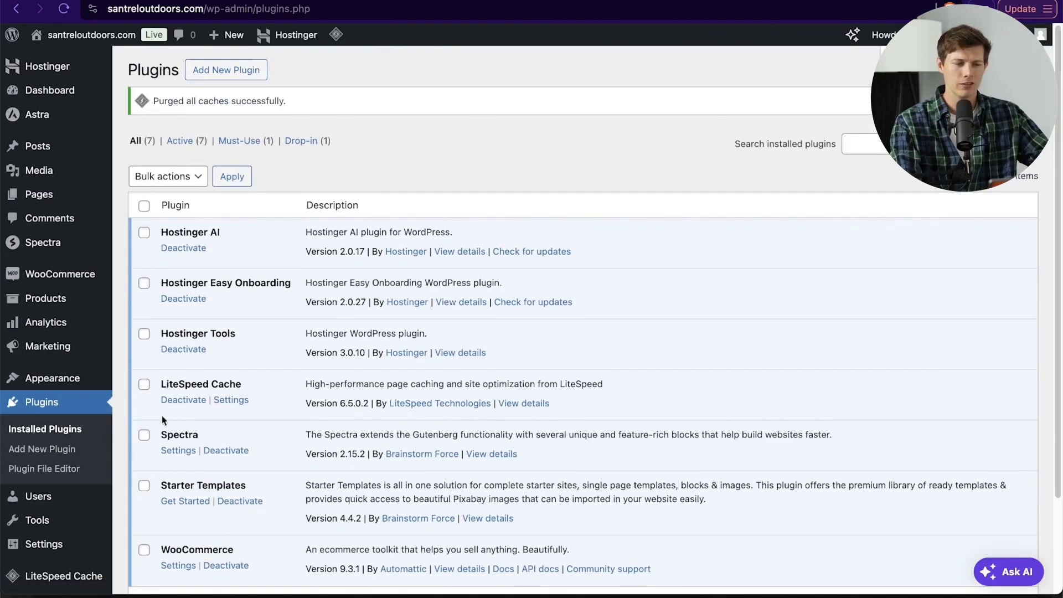
scroll(277, 305, down, 4)
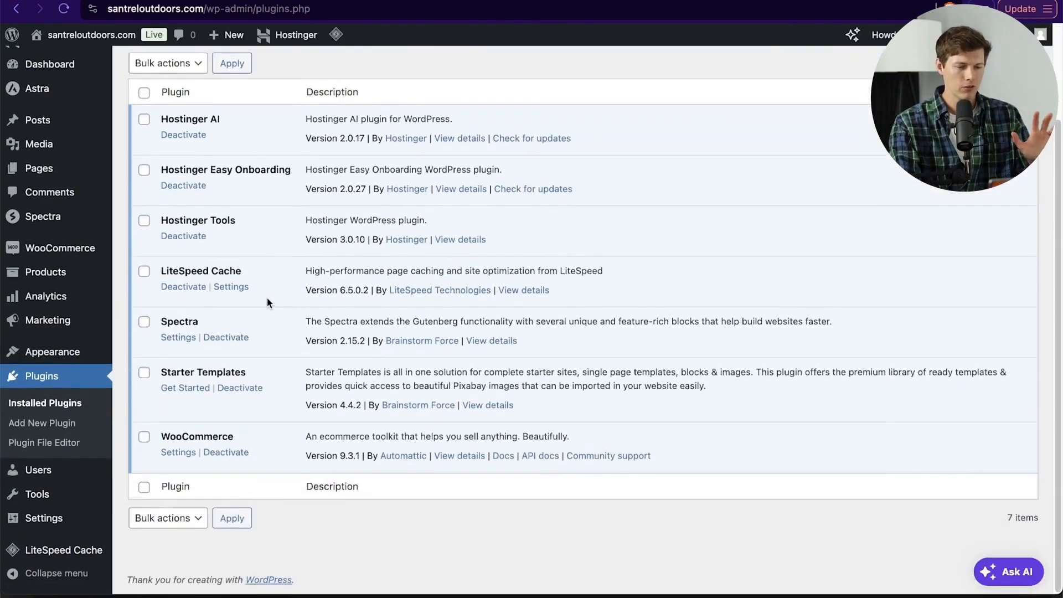
scroll(267, 302, up, 4)
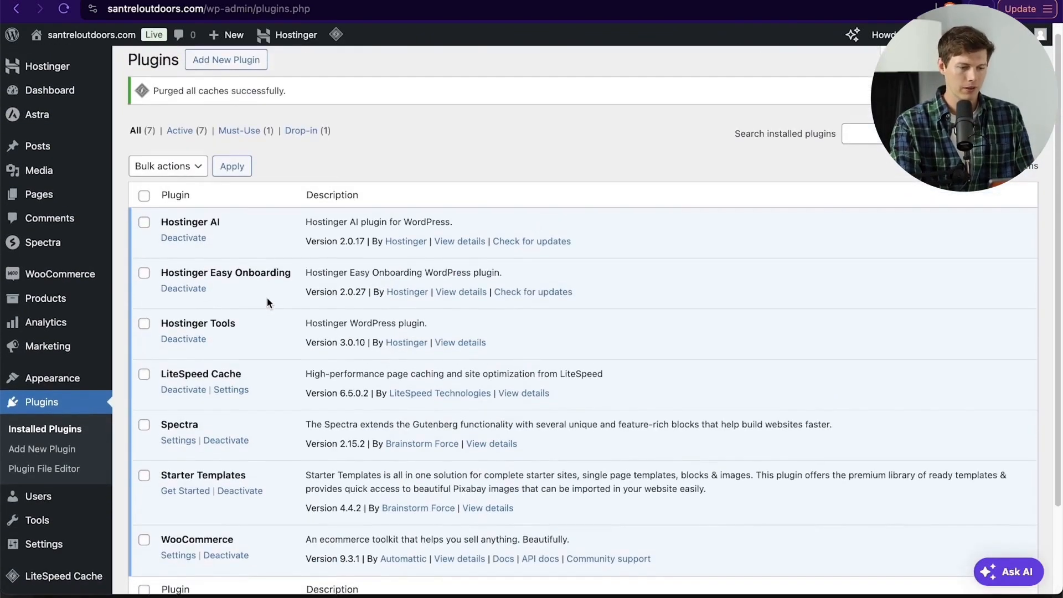
scroll(437, 196, up, 1)
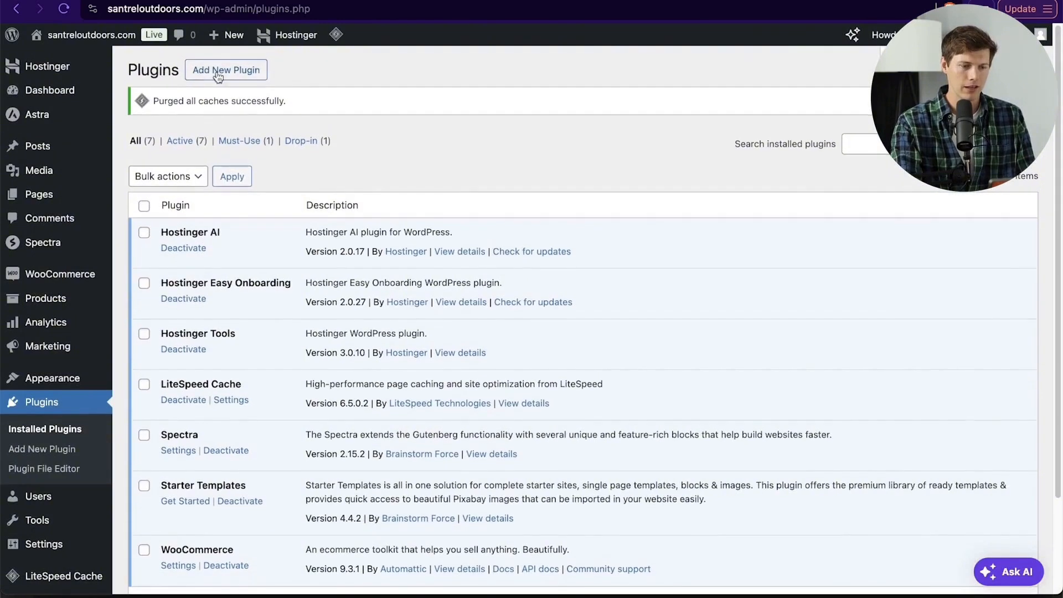
Step: Search the plugin directory for "elementor", and install and activate Elementor Website Builder
click(219, 71)
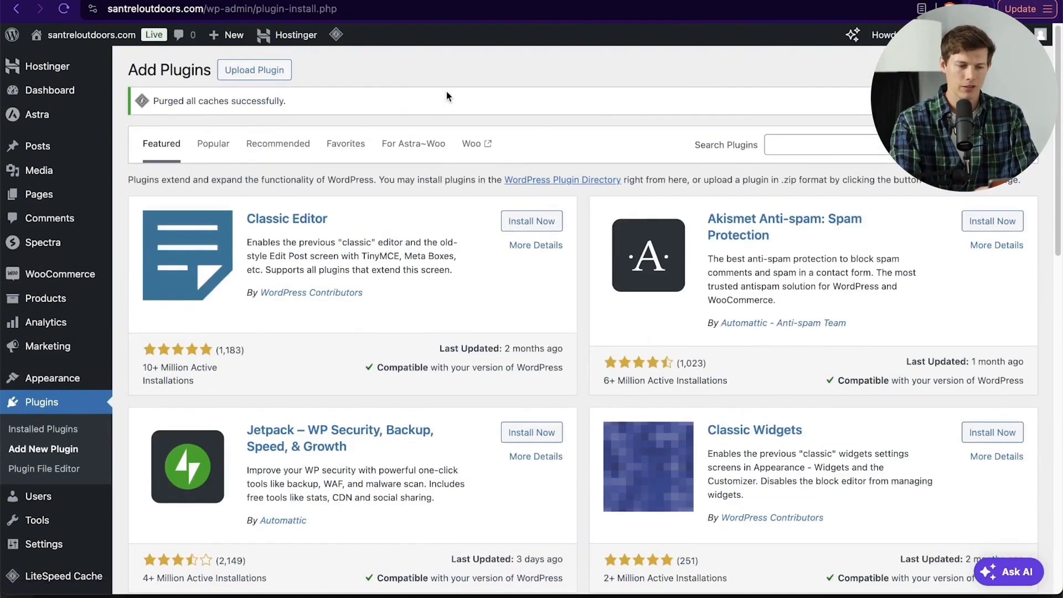
click(782, 146)
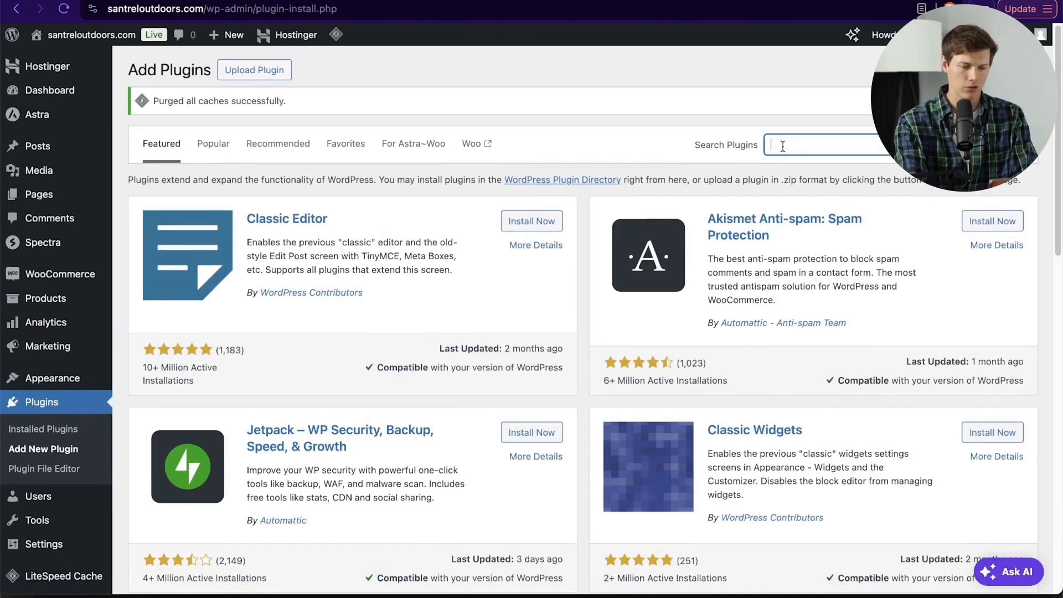
text(elementor)
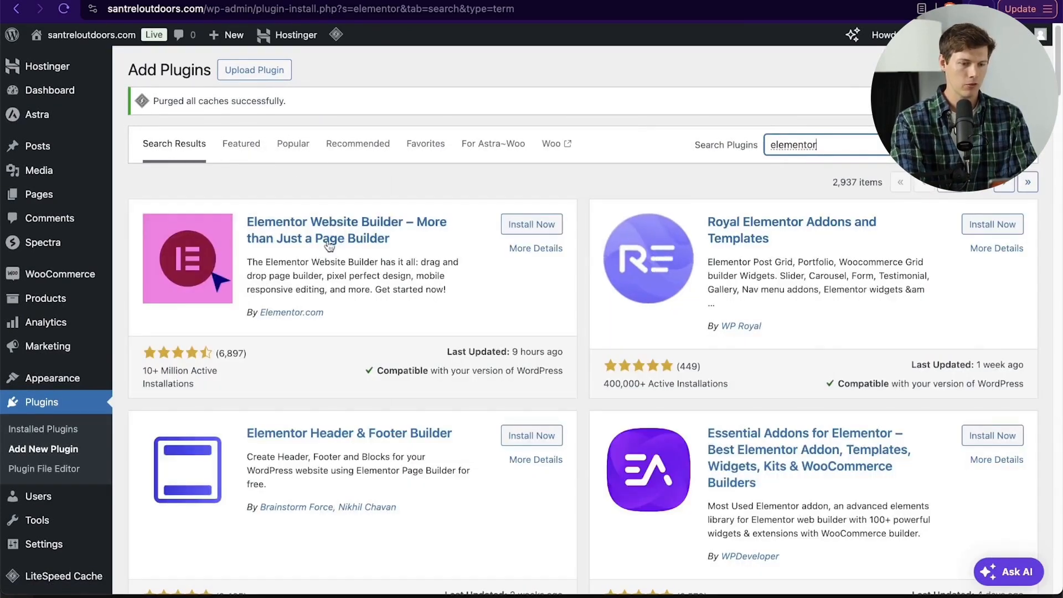
click(539, 226)
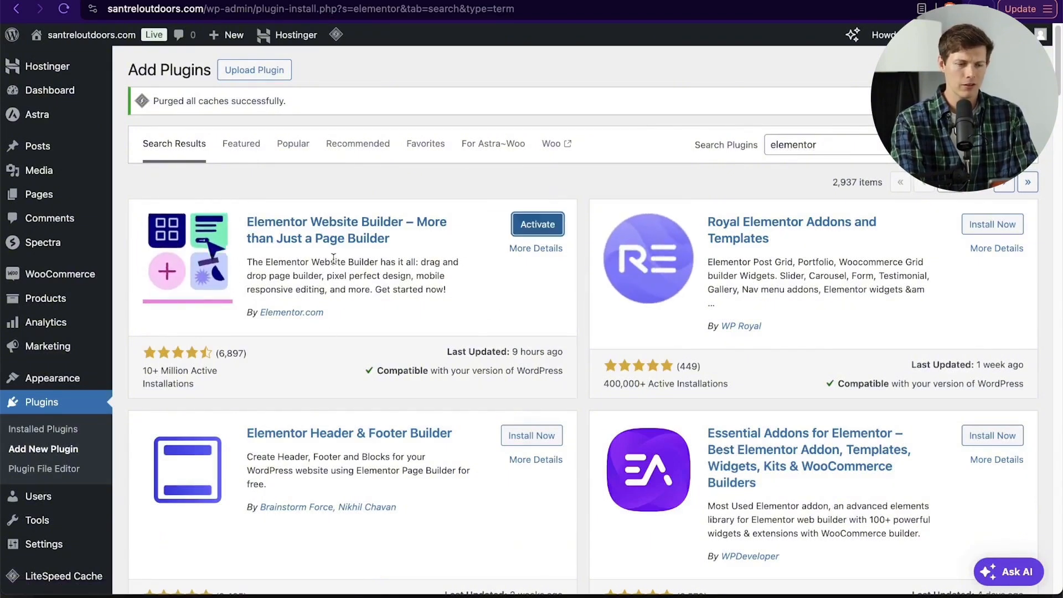
click(536, 226)
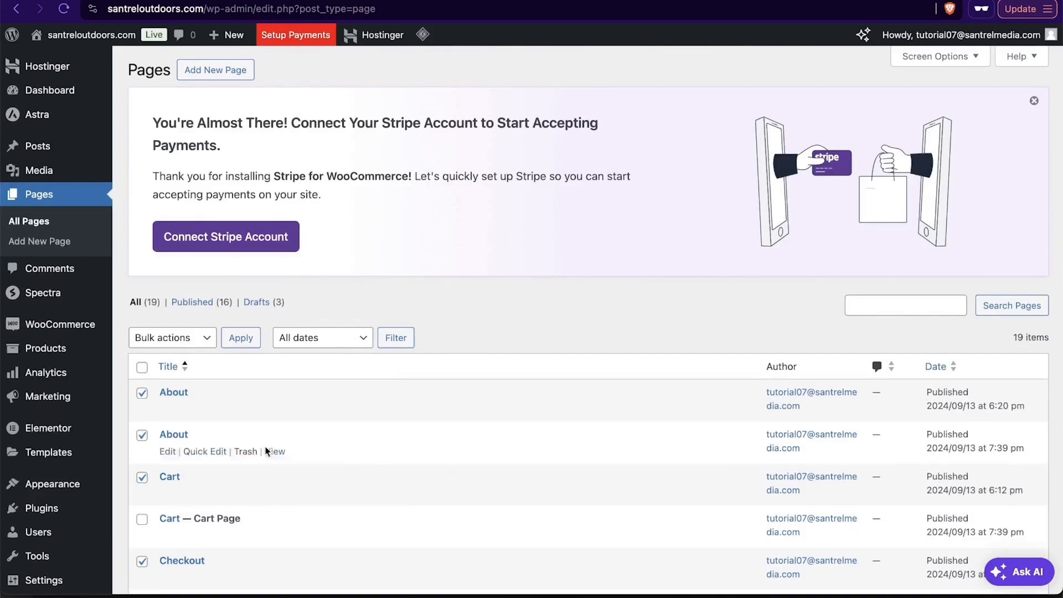
Step: Move the selected old and duplicate pages to the Trash with a bulk action
click(191, 339)
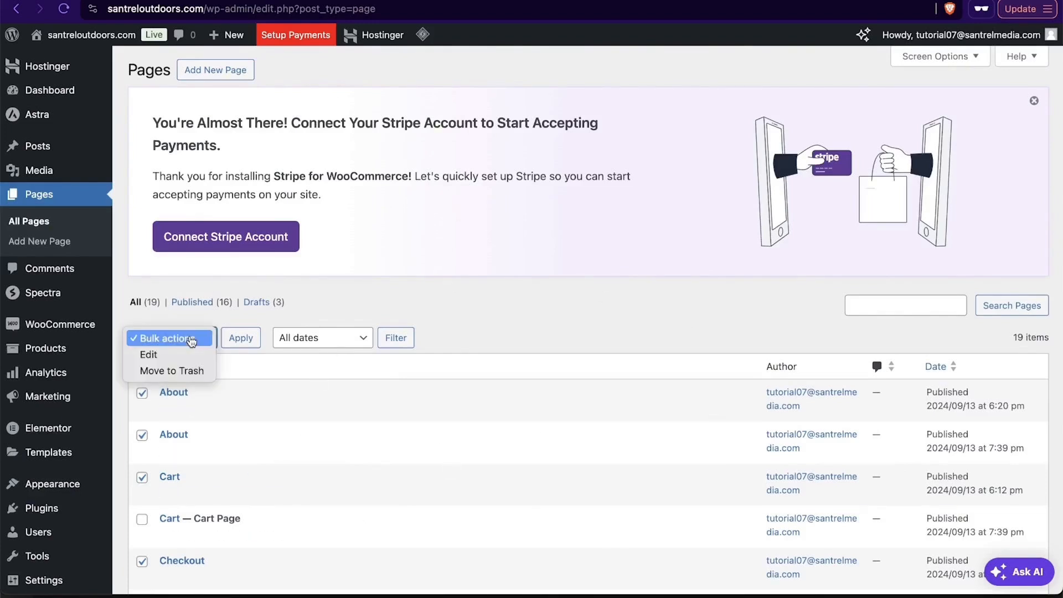
click(172, 371)
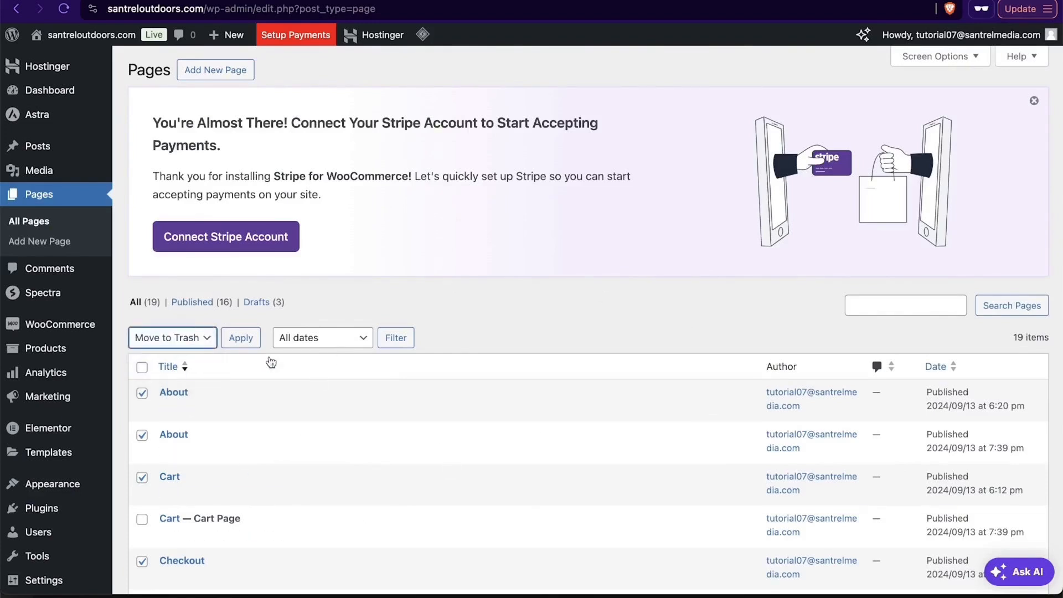
click(241, 340)
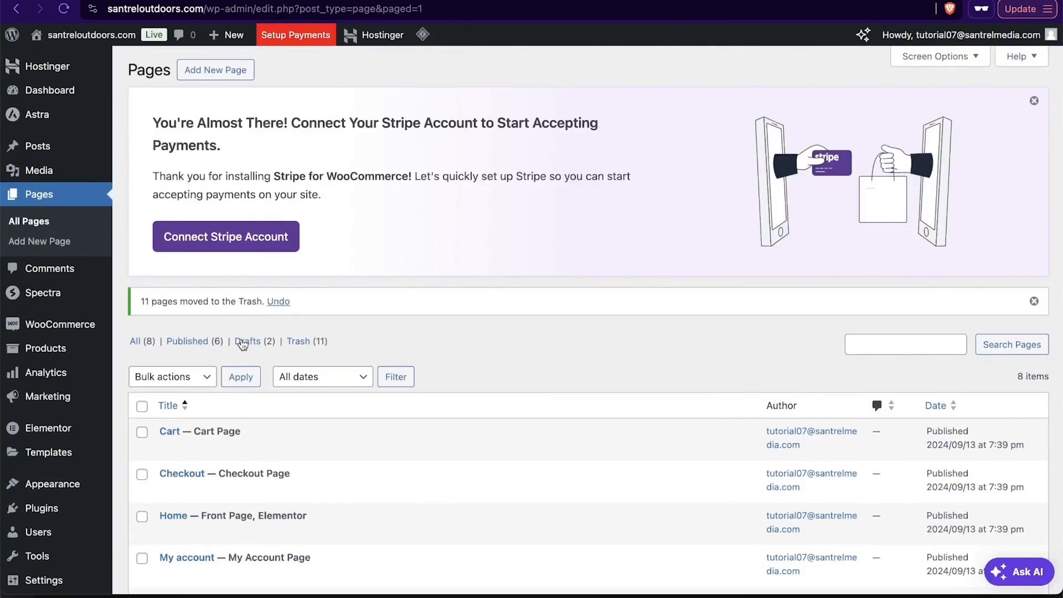
Step: Add a new page titled "Home" and open it for editing with Elementor
mouse_move(25, 434)
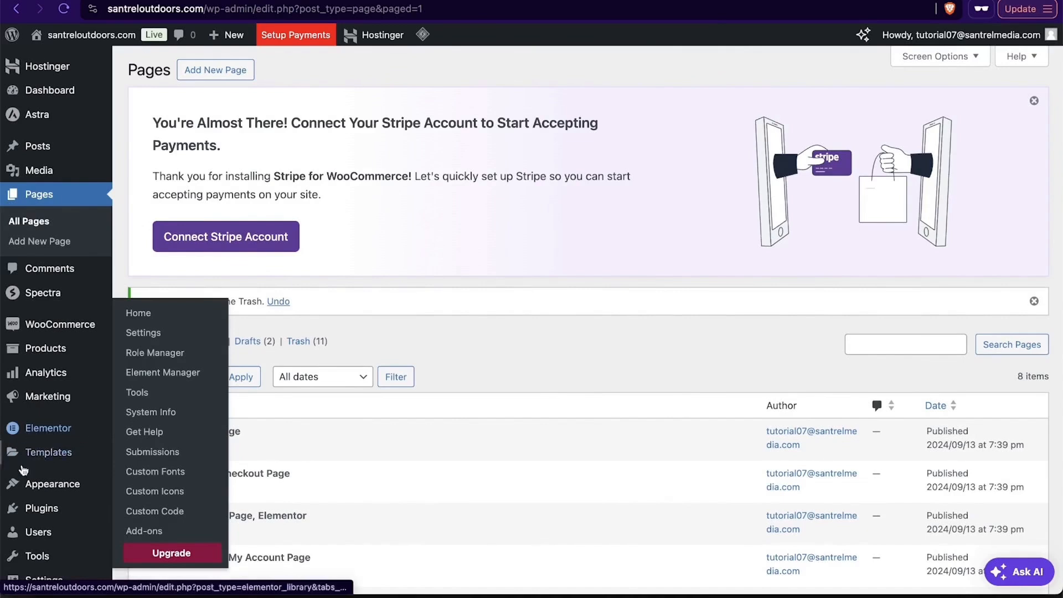
mouse_move(53, 561)
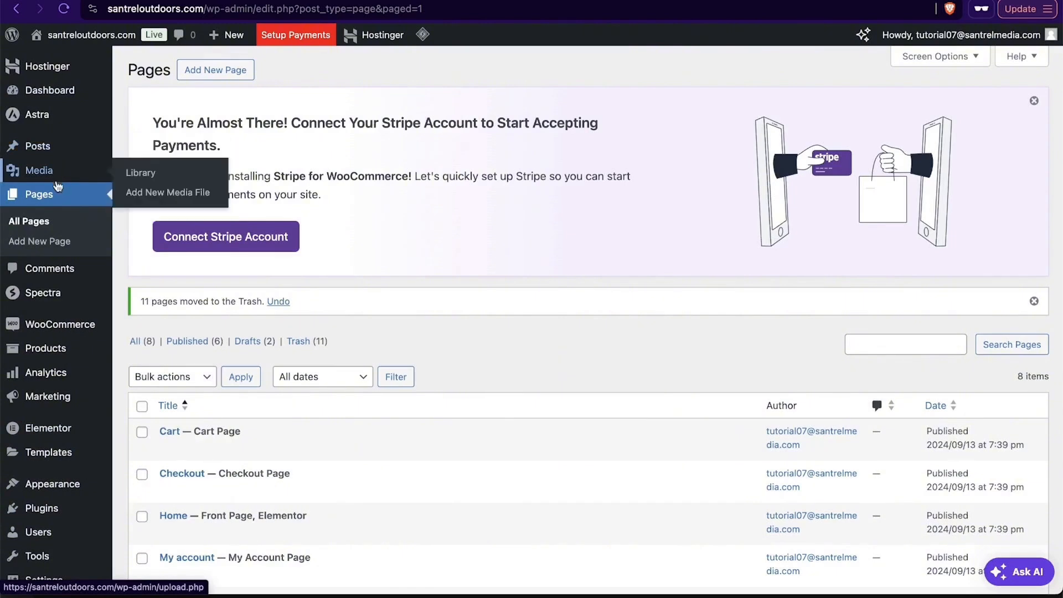
click(55, 192)
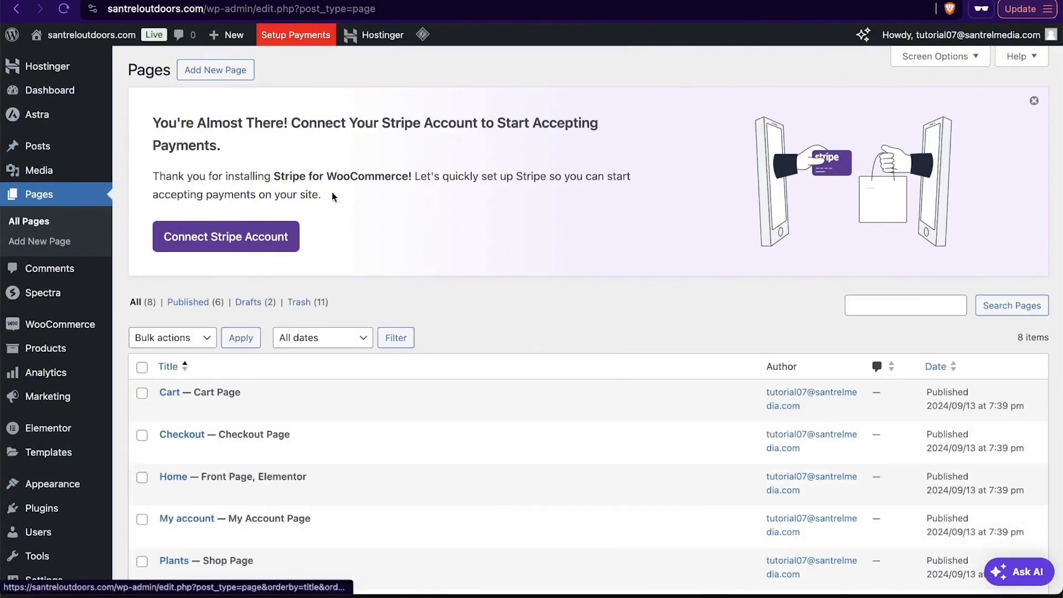
click(229, 78)
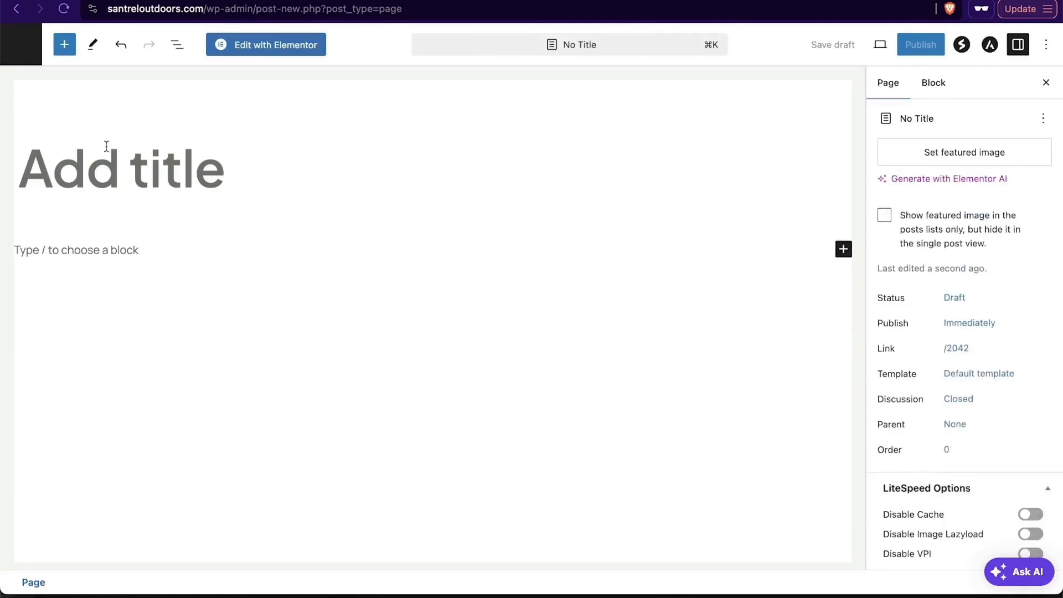
click(135, 164)
text(Home)
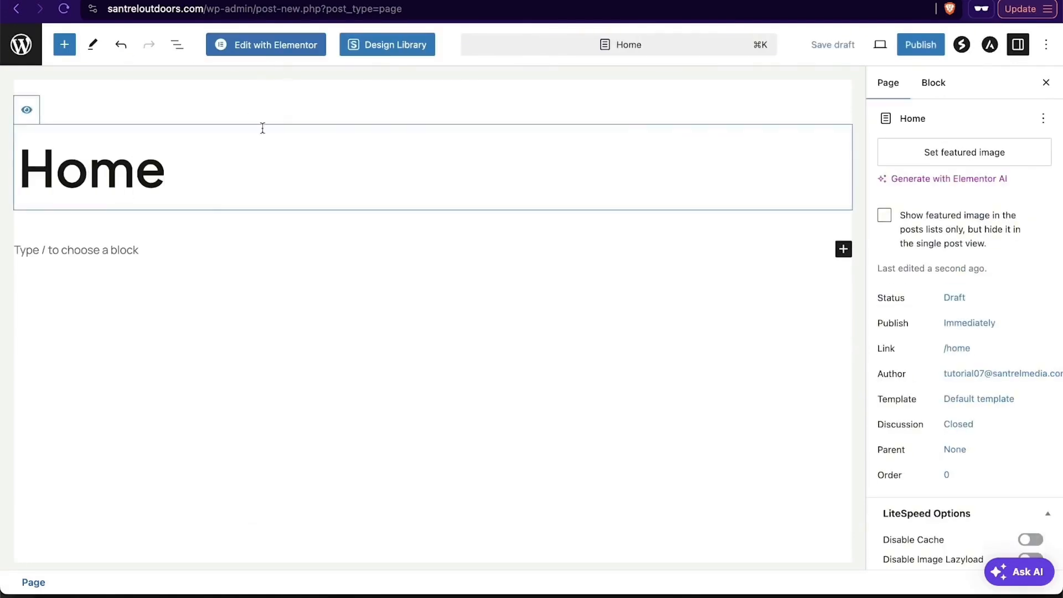
click(288, 51)
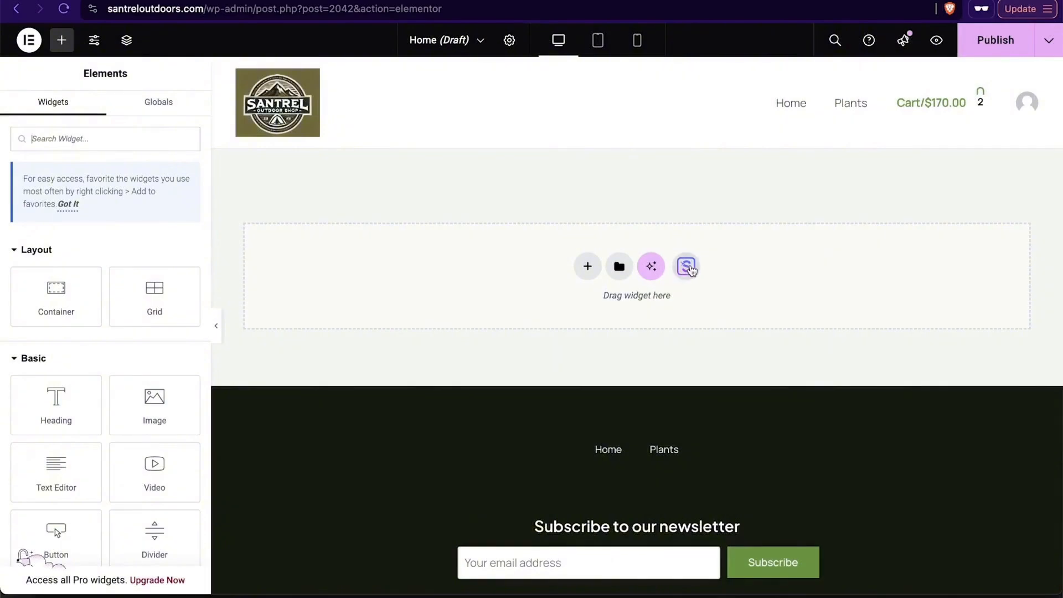
Step: Open the starter template library from the empty Home page canvas and browse the available page templates
click(687, 266)
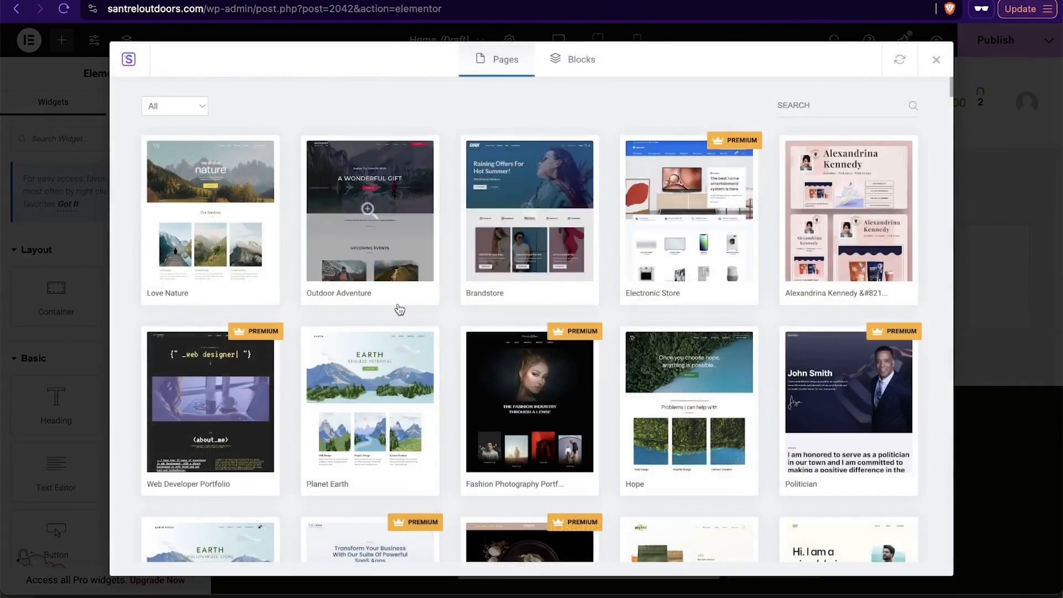
scroll(398, 308, down, 2)
scroll(399, 308, down, 4)
scroll(397, 308, up, 5)
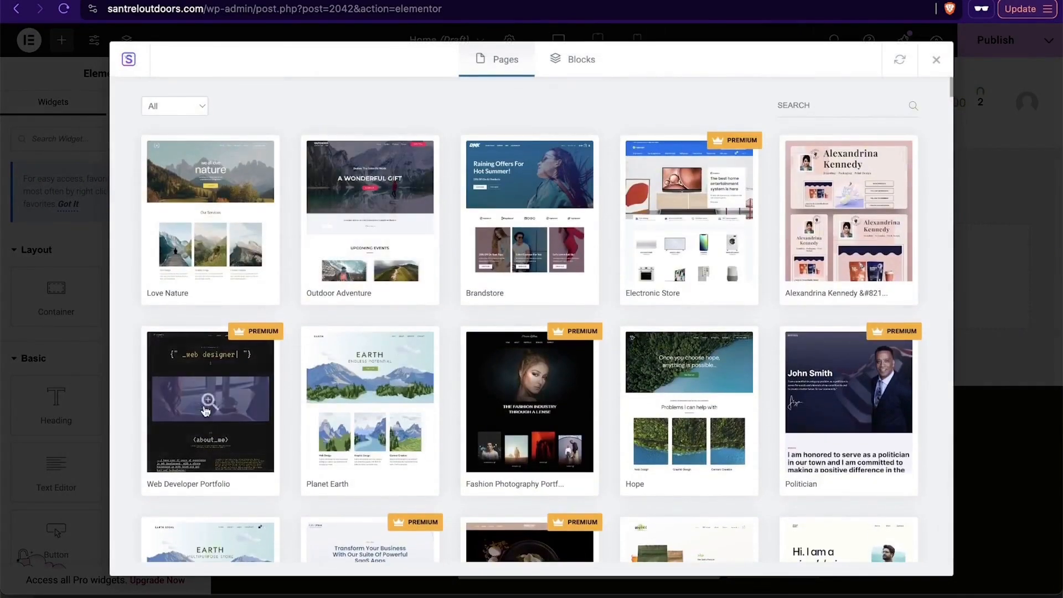
scroll(613, 339, down, 5)
scroll(613, 339, up, 5)
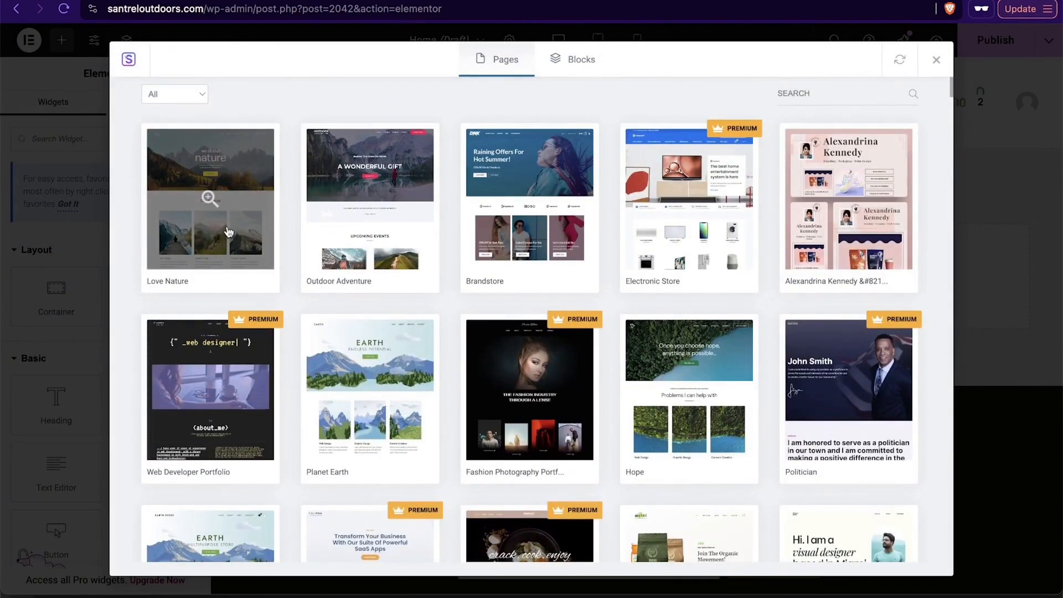
scroll(228, 231, down, 2)
scroll(229, 231, up, 1)
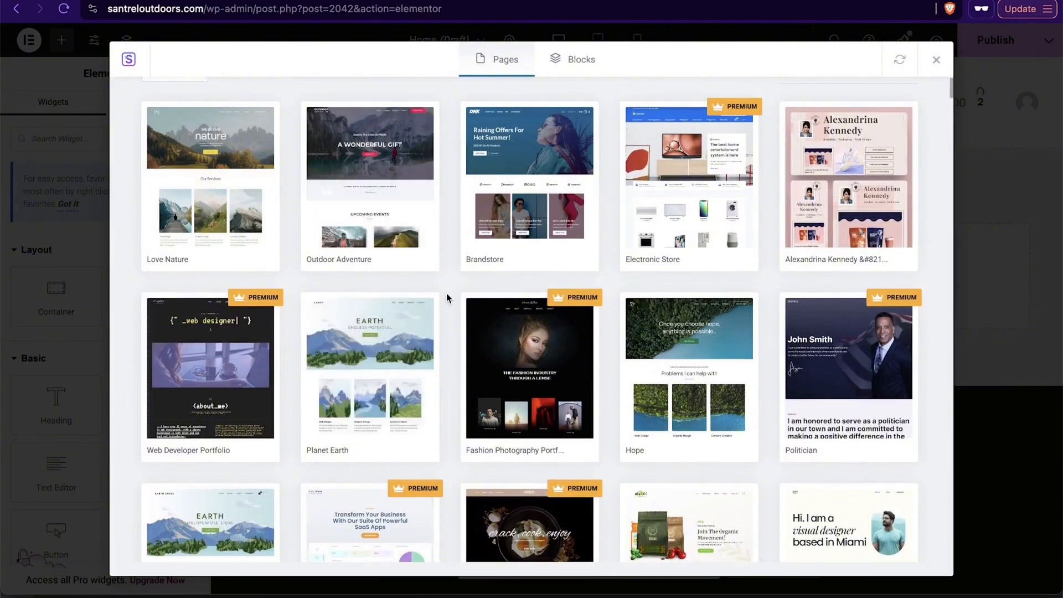
scroll(448, 298, down, 5)
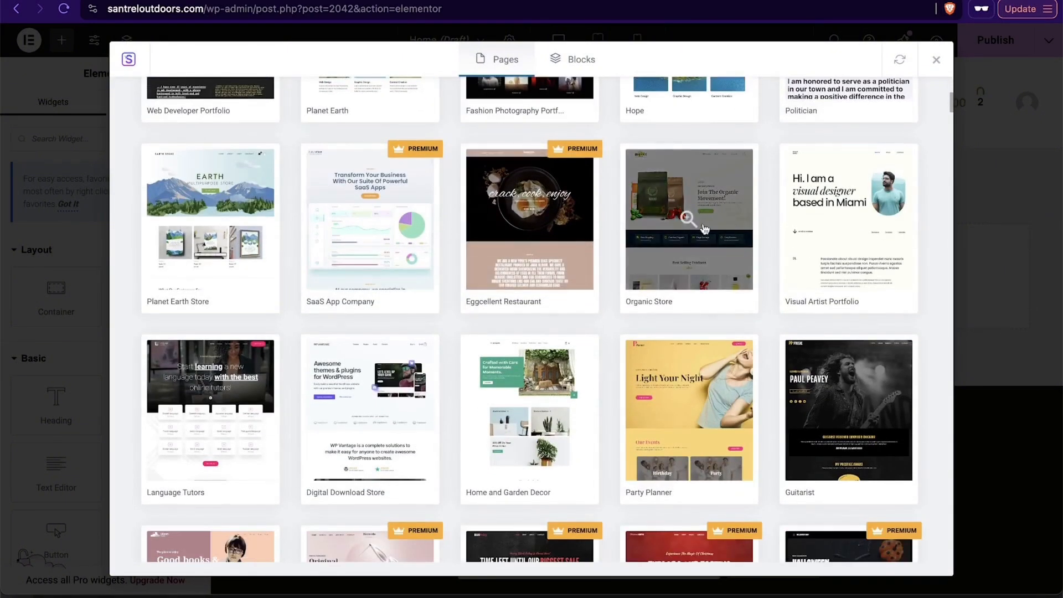
Step: Choose the Home page of the Organic Store template and install its required plugins for the import
click(682, 275)
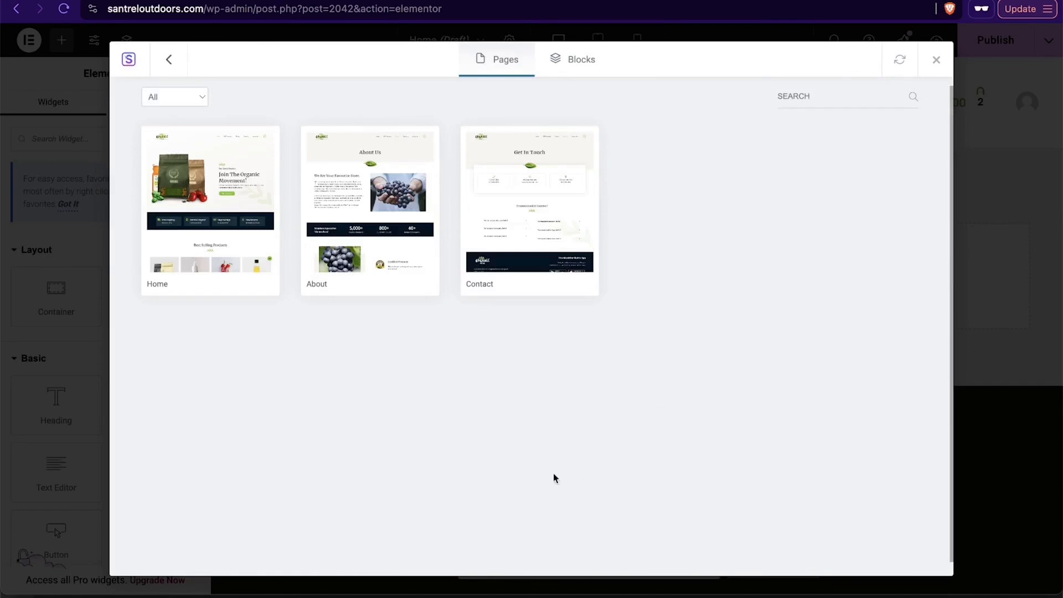
click(199, 257)
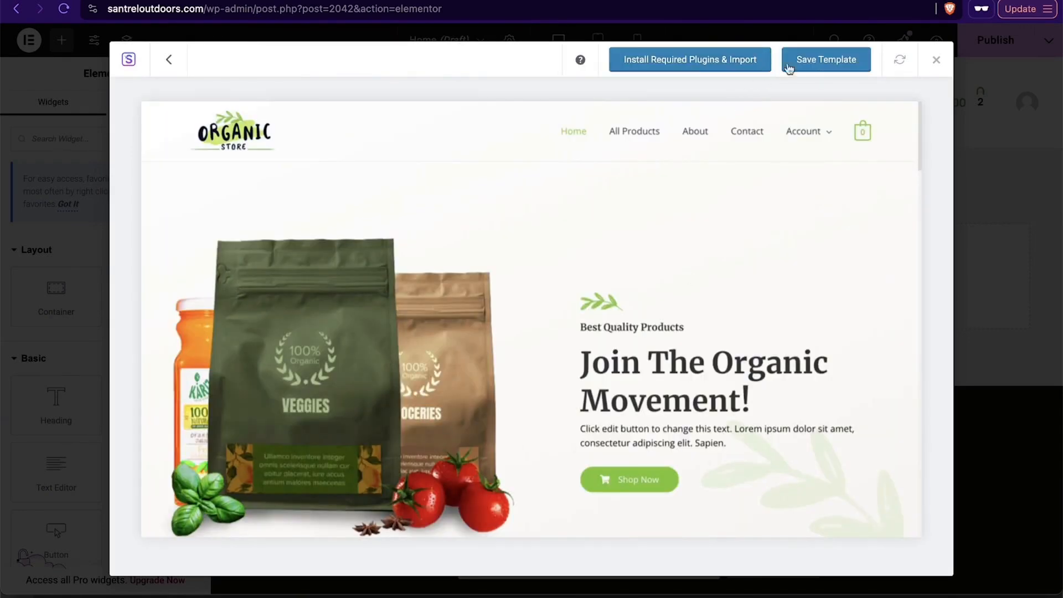
click(734, 63)
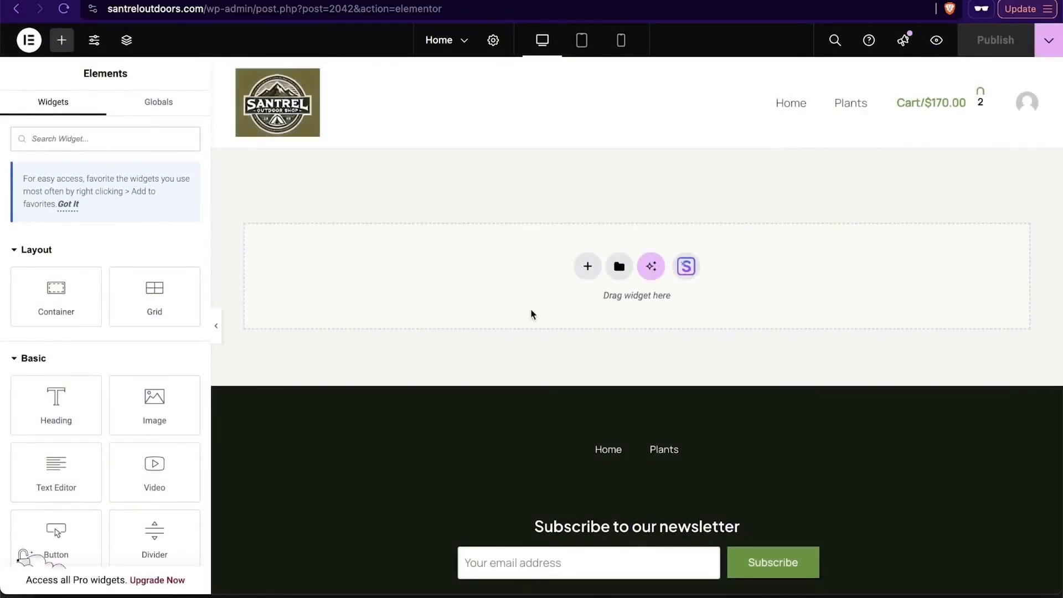
Step: Import the Organic Store Home template from the template library into the Home page
click(686, 266)
click(704, 292)
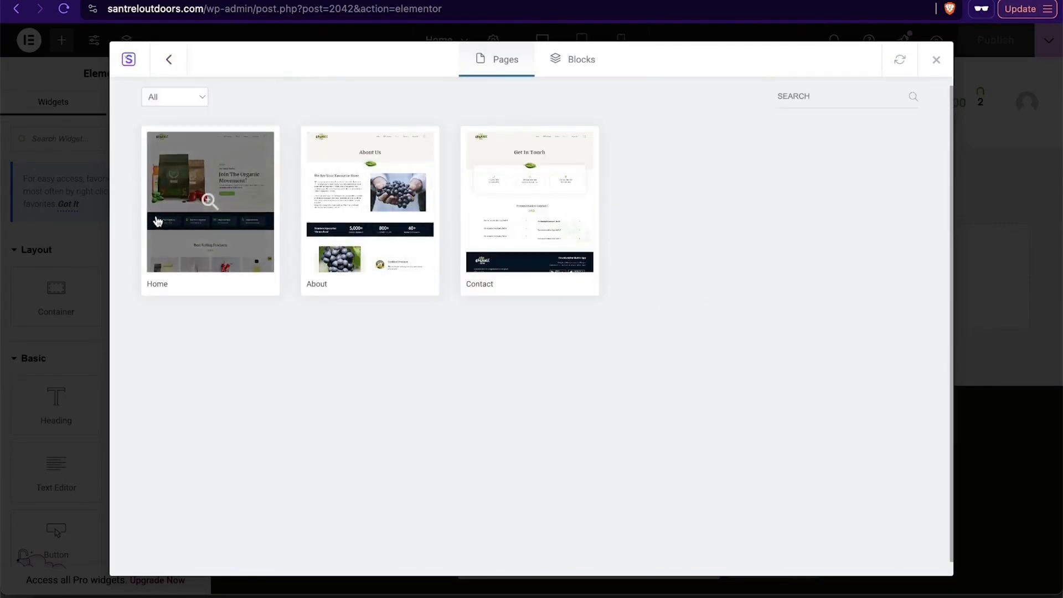
click(218, 260)
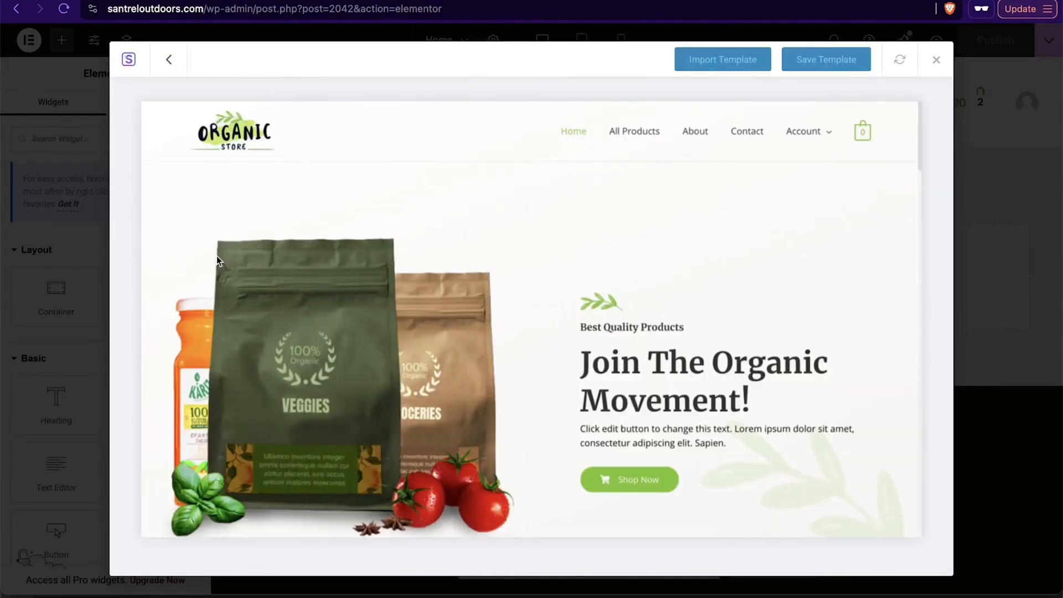
click(822, 61)
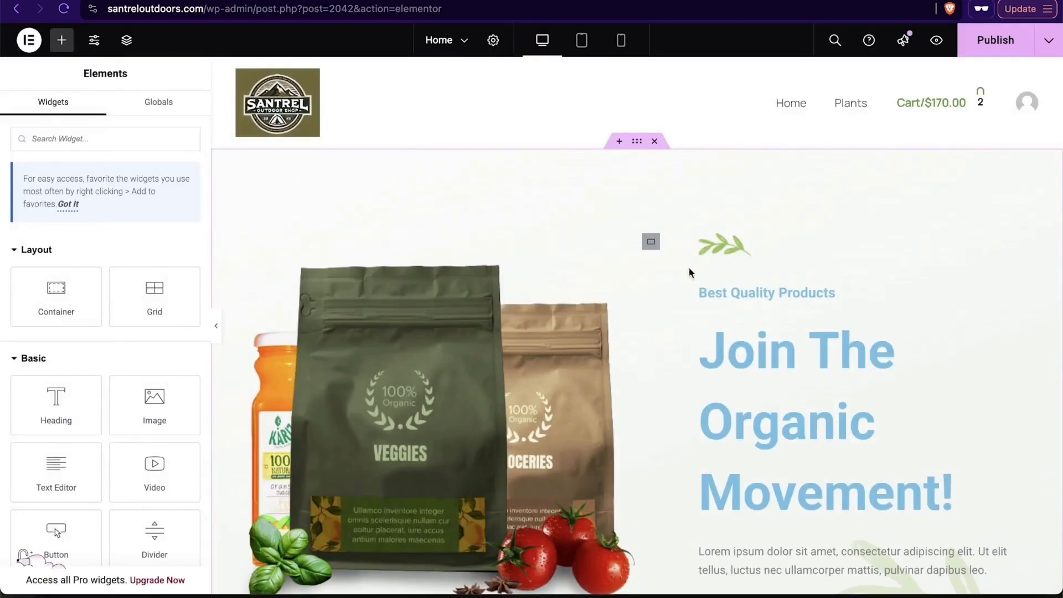
Step: Review the imported page from the hero section through the product sections and the discount banner
scroll(690, 274, down, 5)
scroll(692, 278, down, 5)
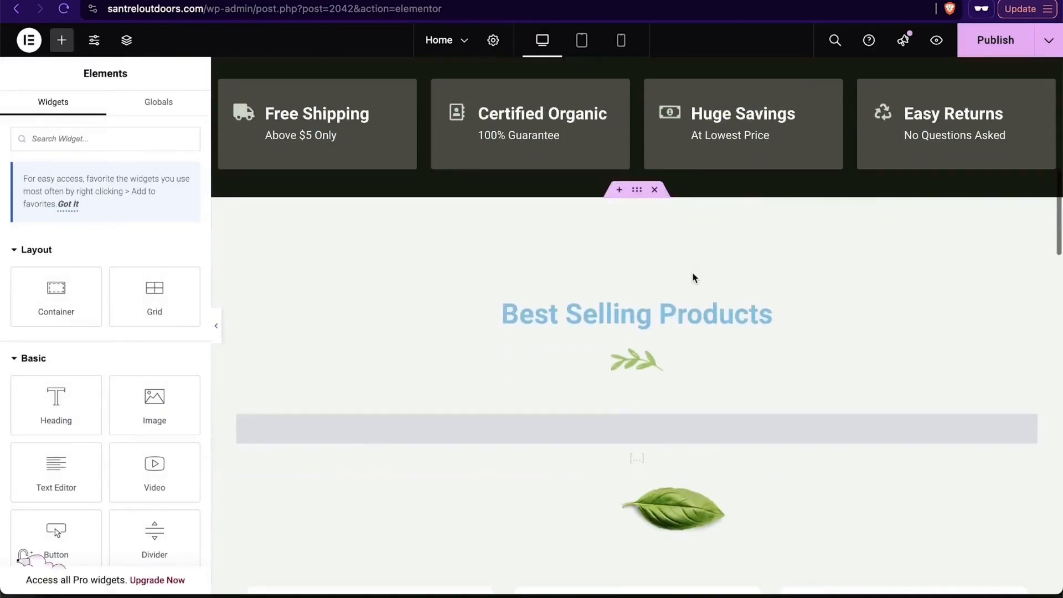
scroll(693, 277, up, 10)
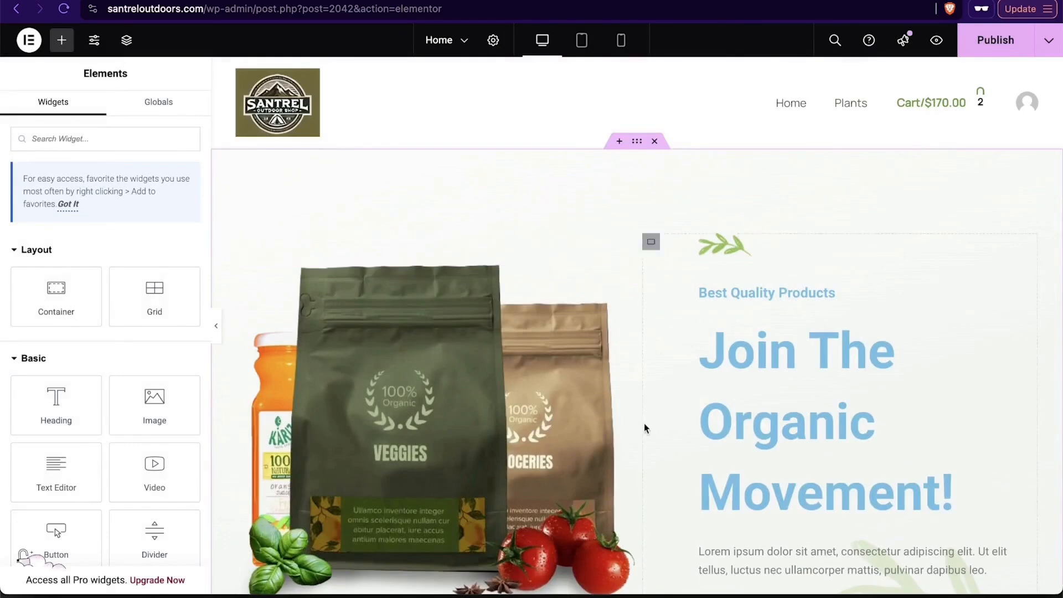
scroll(643, 424, down, 5)
scroll(643, 423, down, 15)
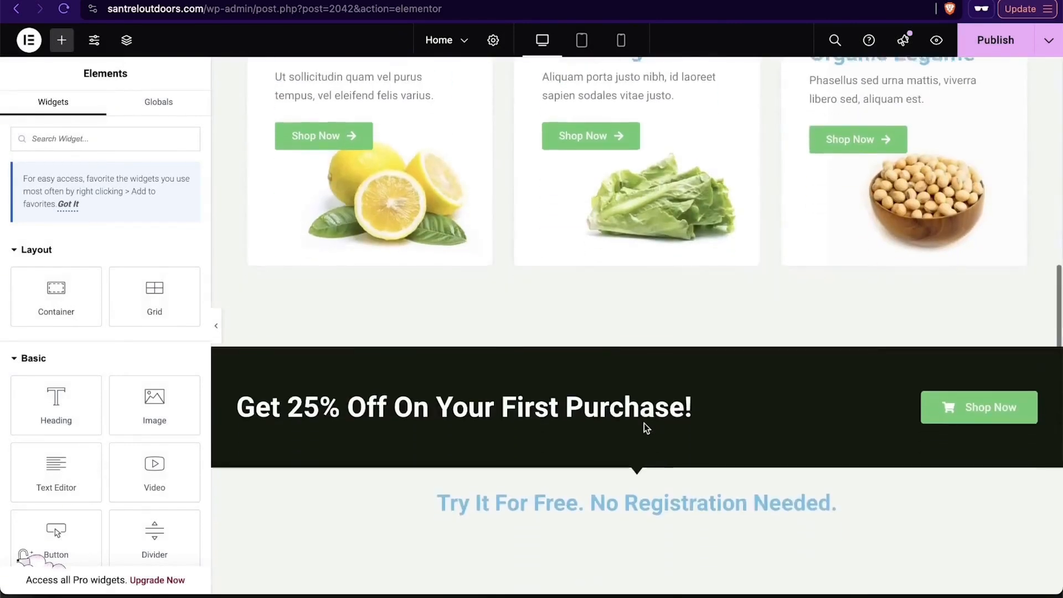
scroll(643, 423, up, 10)
scroll(644, 423, up, 5)
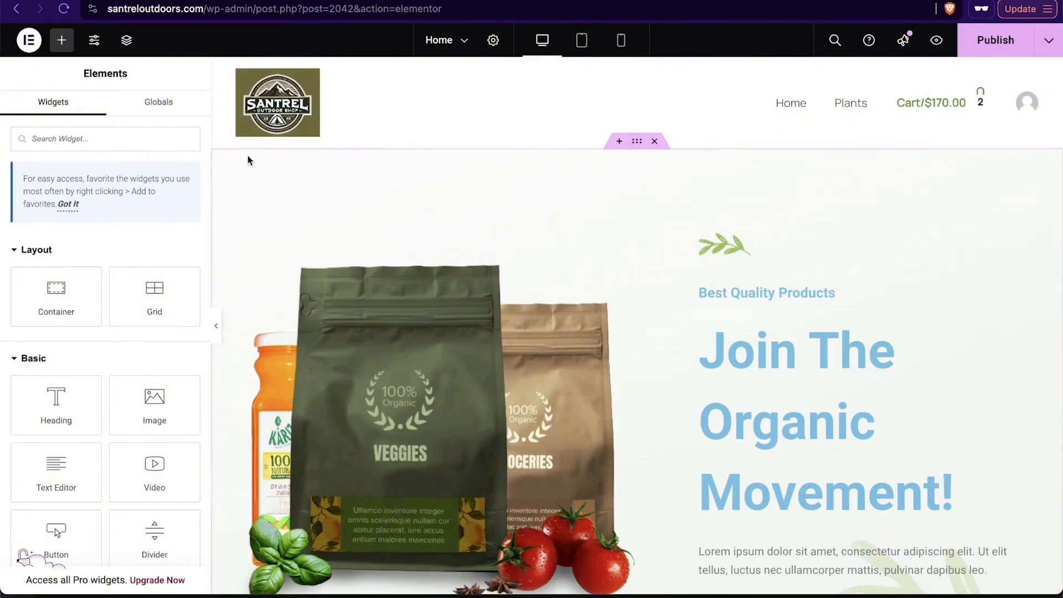
scroll(885, 280, down, 5)
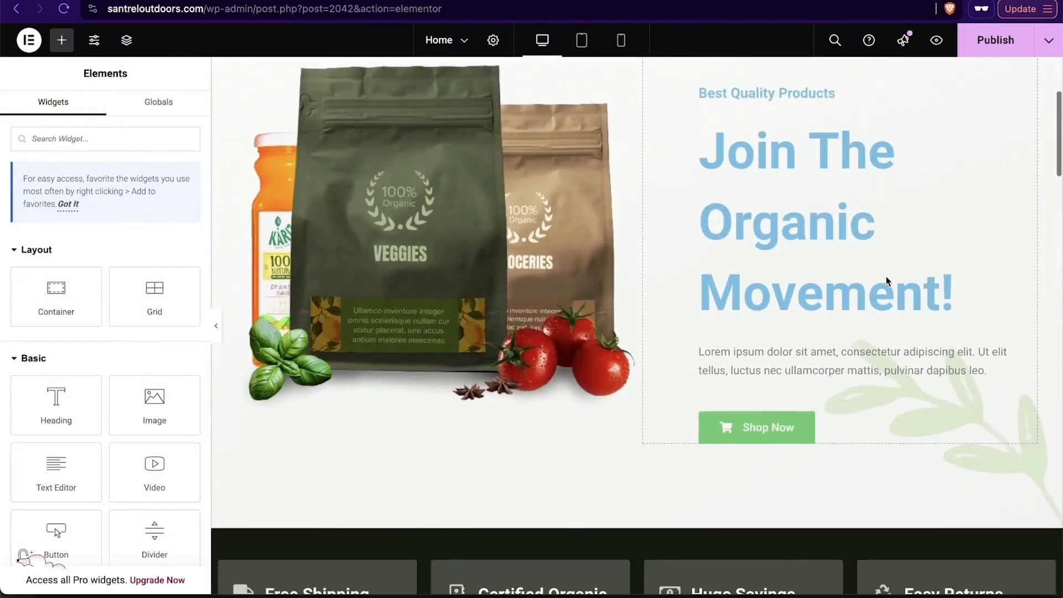
scroll(534, 410, down, 2)
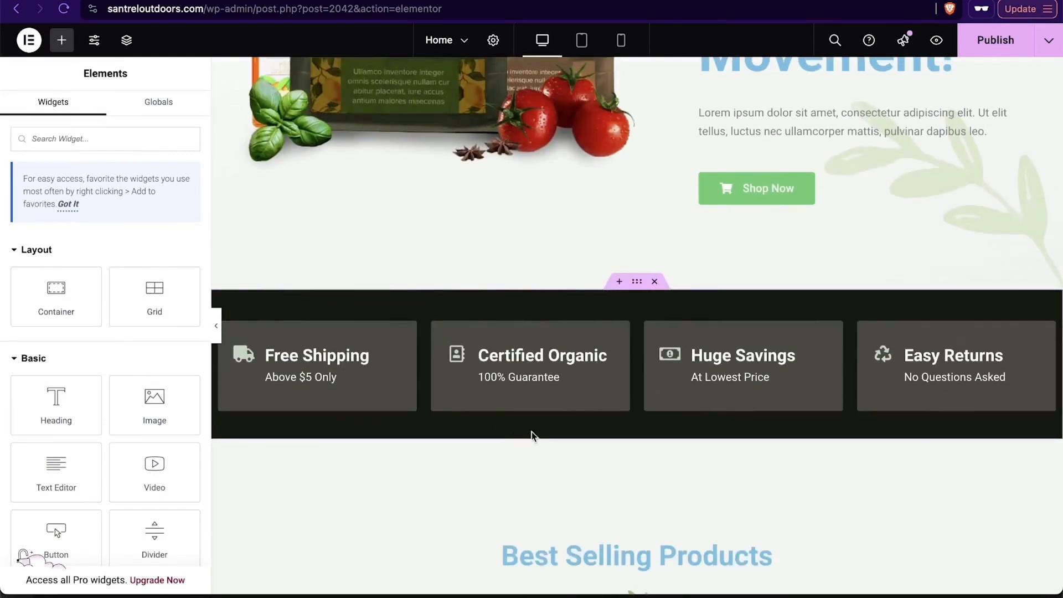
Step: Move the "Try It For Free. No Registration Needed." and Trending Products containers above the "Get 25% Off On Your First Purchase!" banner
click(637, 283)
scroll(636, 393, down, 5)
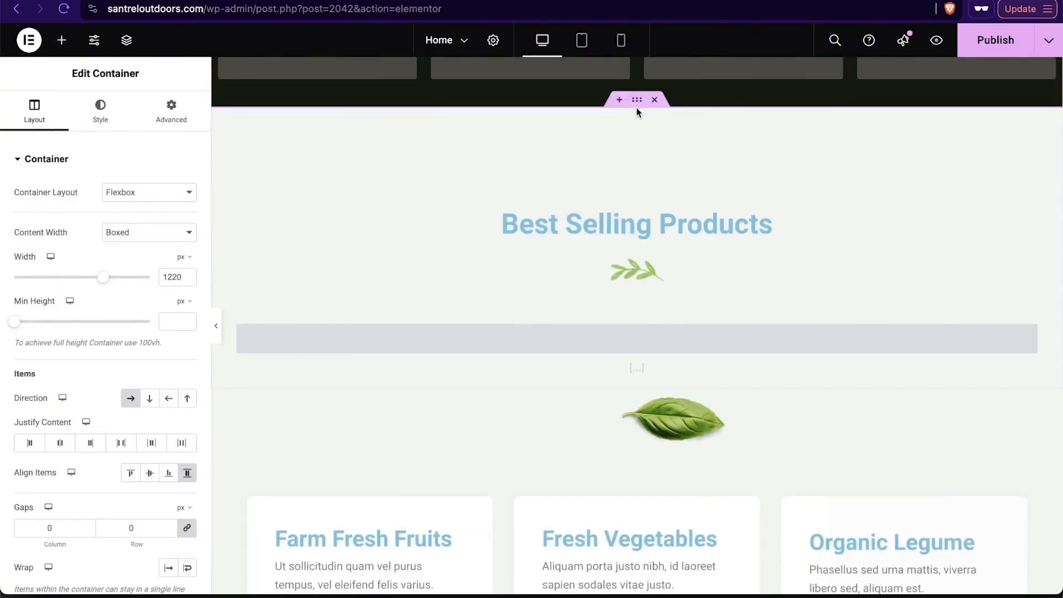
scroll(548, 378, down, 2)
scroll(548, 377, down, 7)
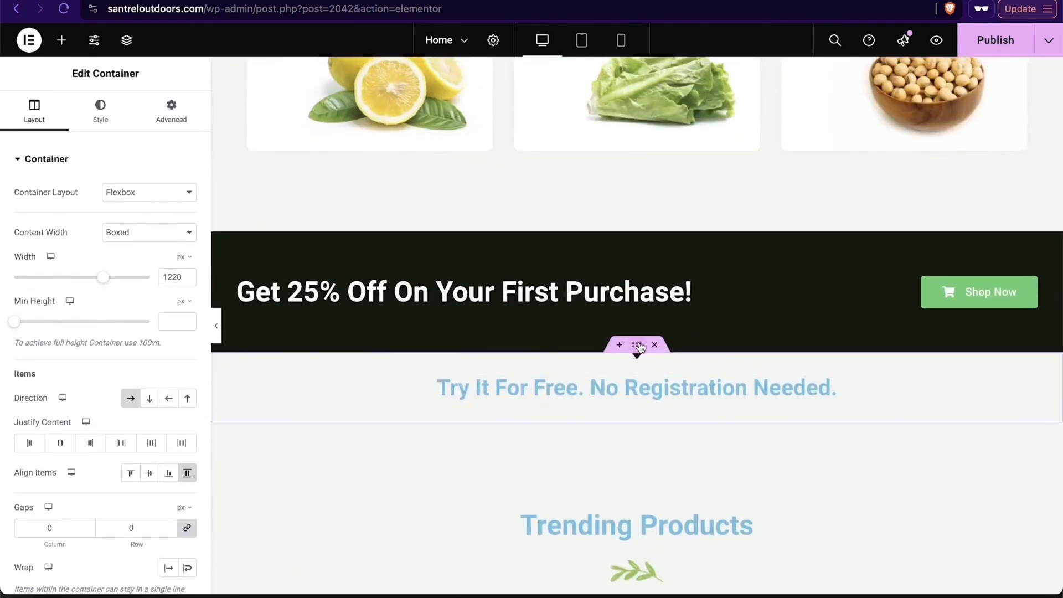
drag(637, 345, 617, 242)
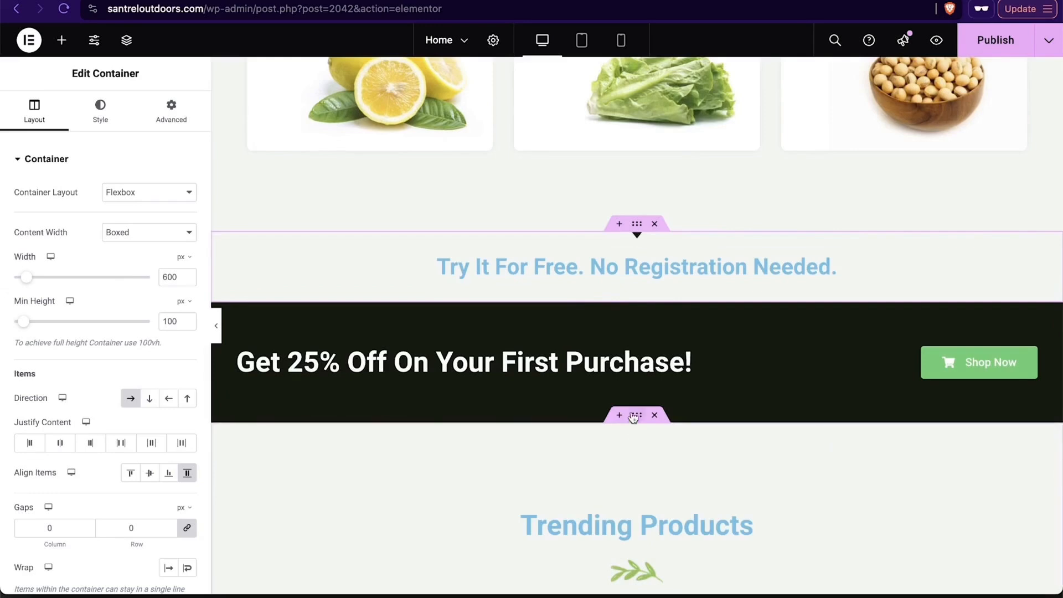
drag(635, 419, 618, 331)
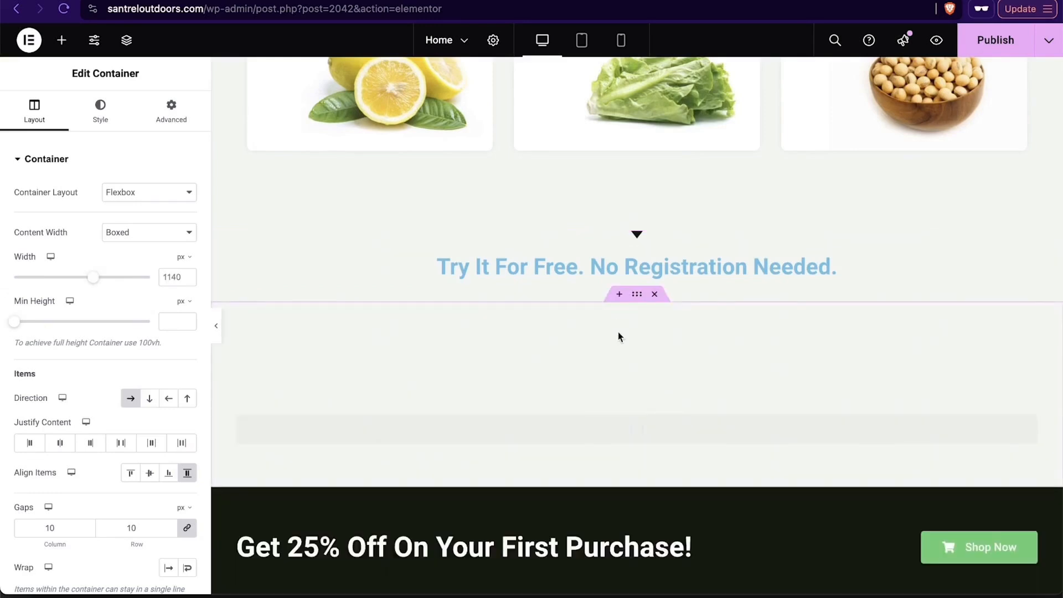
Step: Insert an empty section placeholder directly above the "Try It For Free. No Registration Needed." container
scroll(635, 440, down, 2)
scroll(635, 433, up, 15)
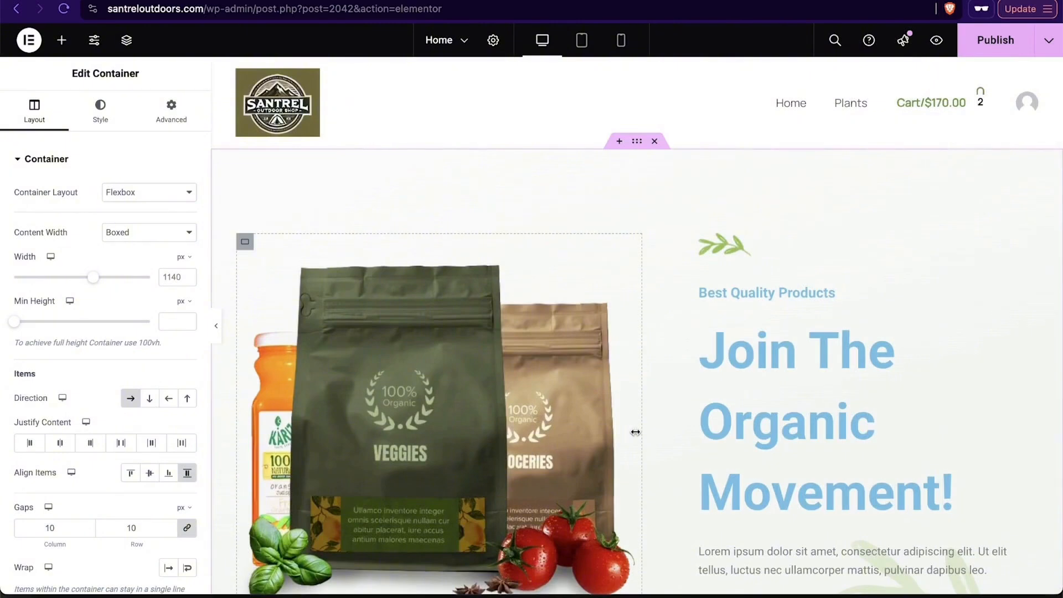
scroll(590, 287, down, 10)
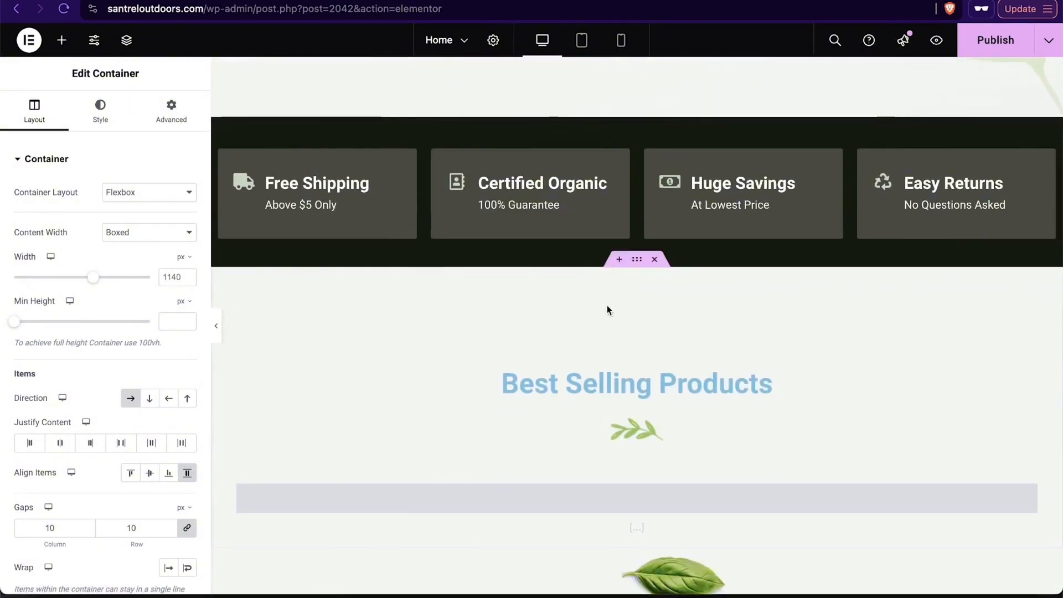
scroll(607, 305, down, 15)
scroll(608, 309, up, 3)
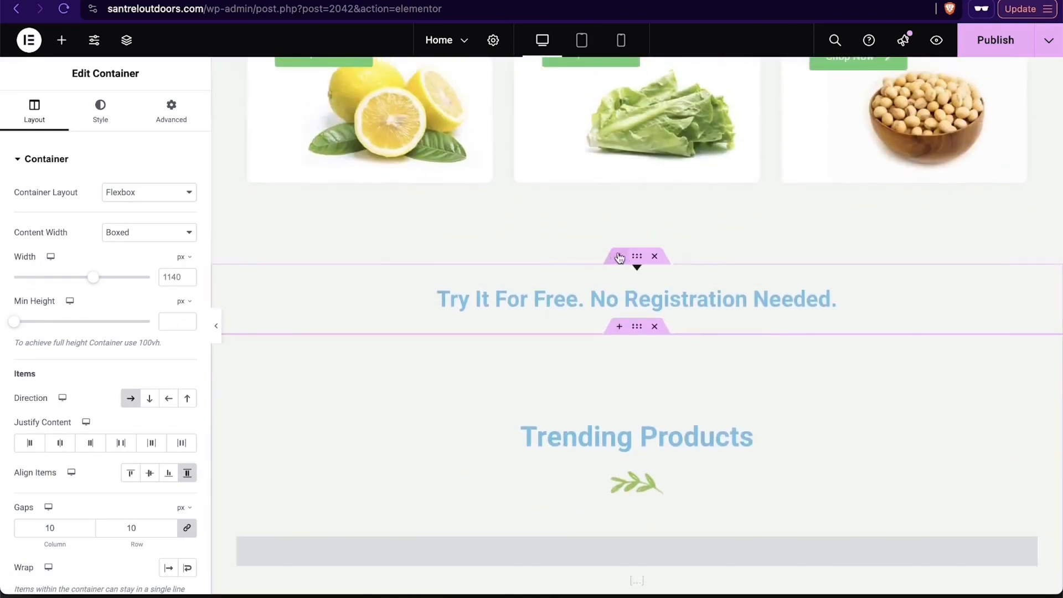
click(619, 256)
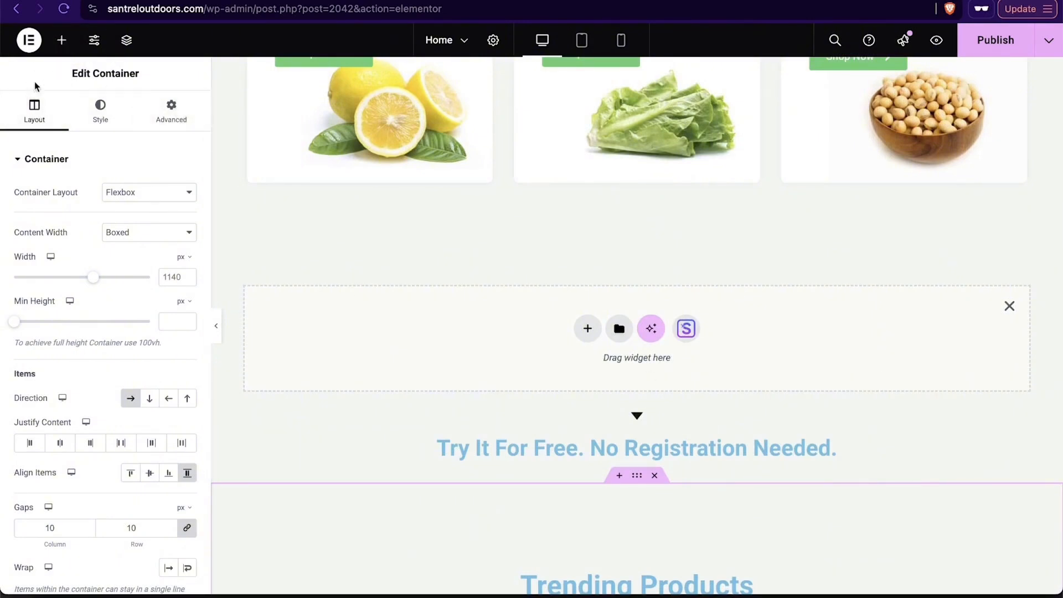
Step: Show the available Elementor widgets and look through the Basic, Pro and General categories
click(62, 44)
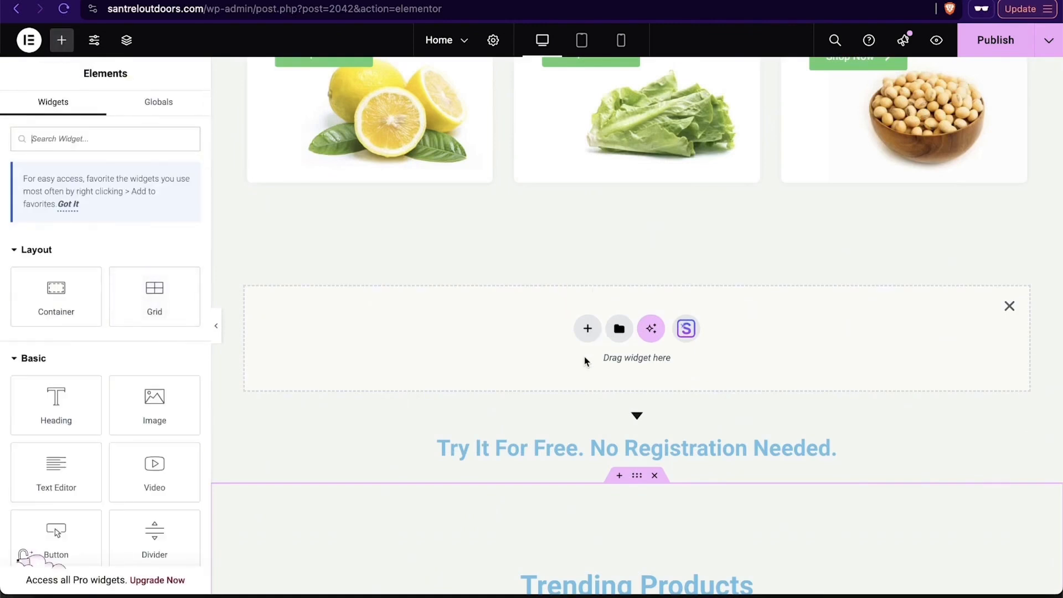
scroll(74, 404, down, 3)
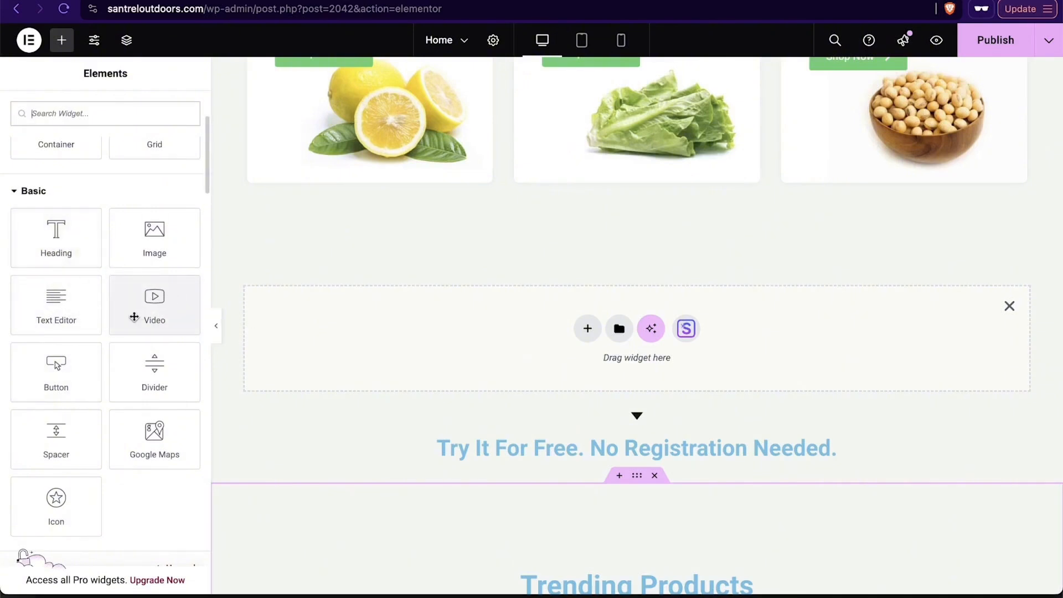
scroll(69, 382, down, 6)
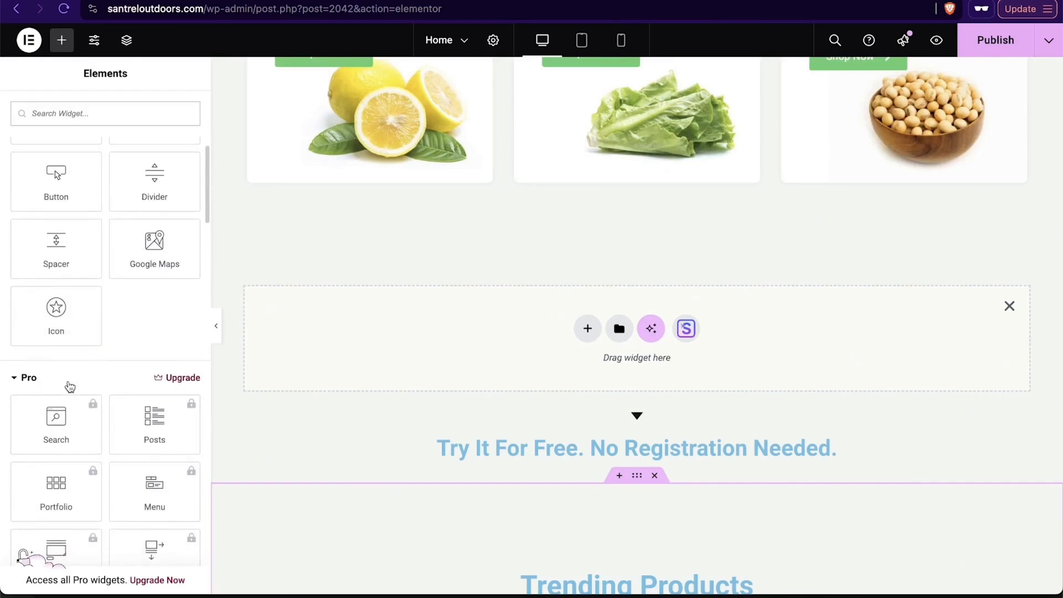
scroll(69, 386, down, 3)
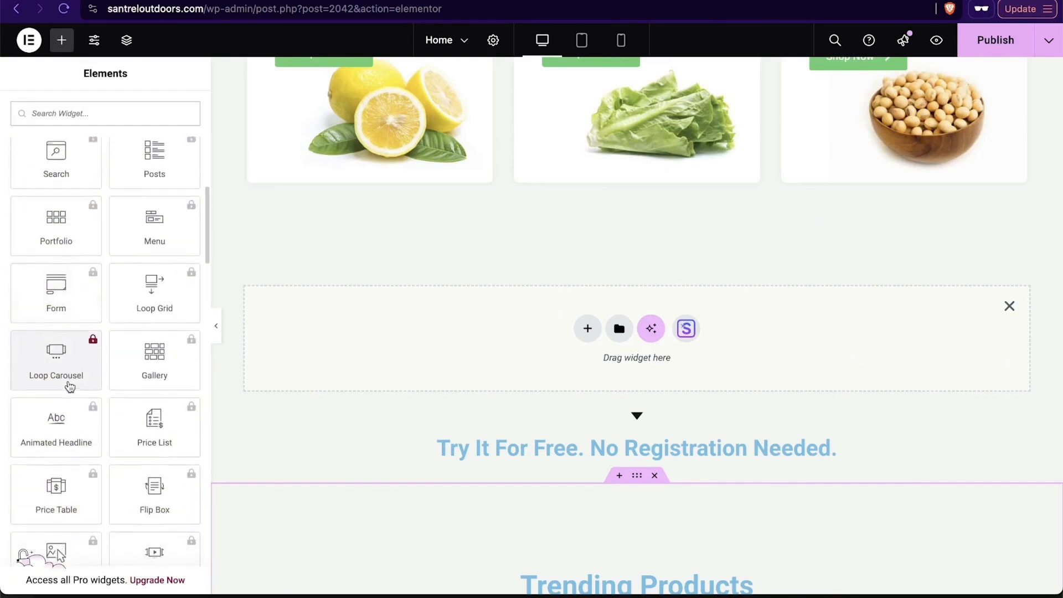
scroll(113, 370, up, 7)
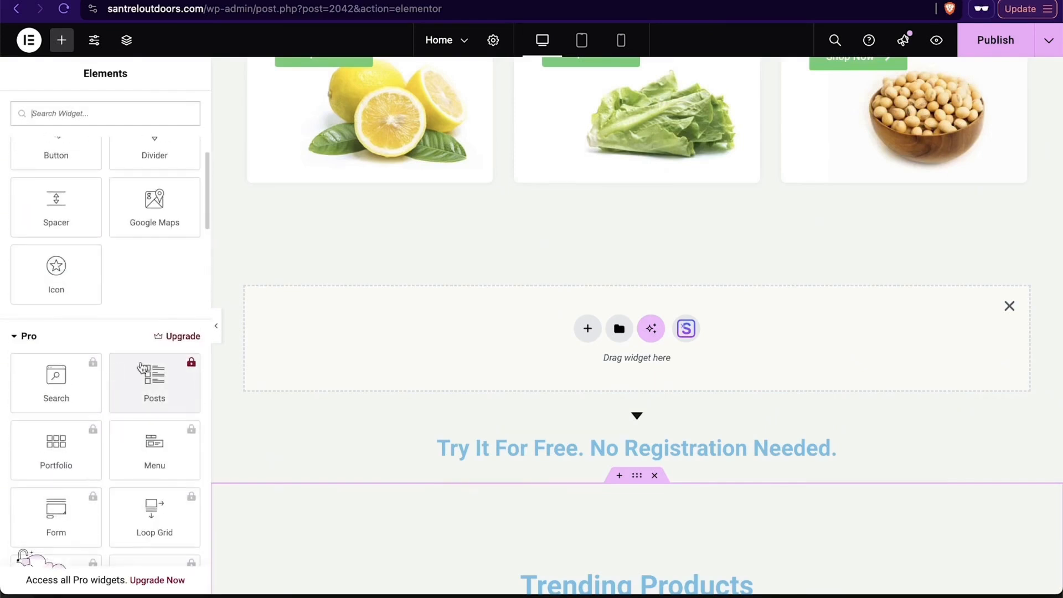
scroll(155, 335, down, 20)
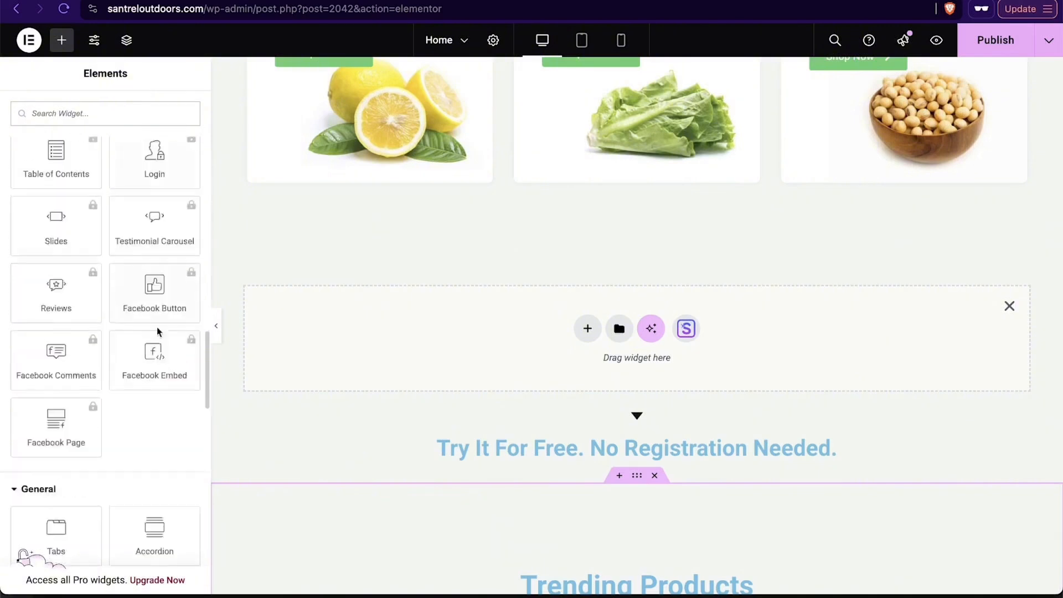
scroll(155, 330, down, 2)
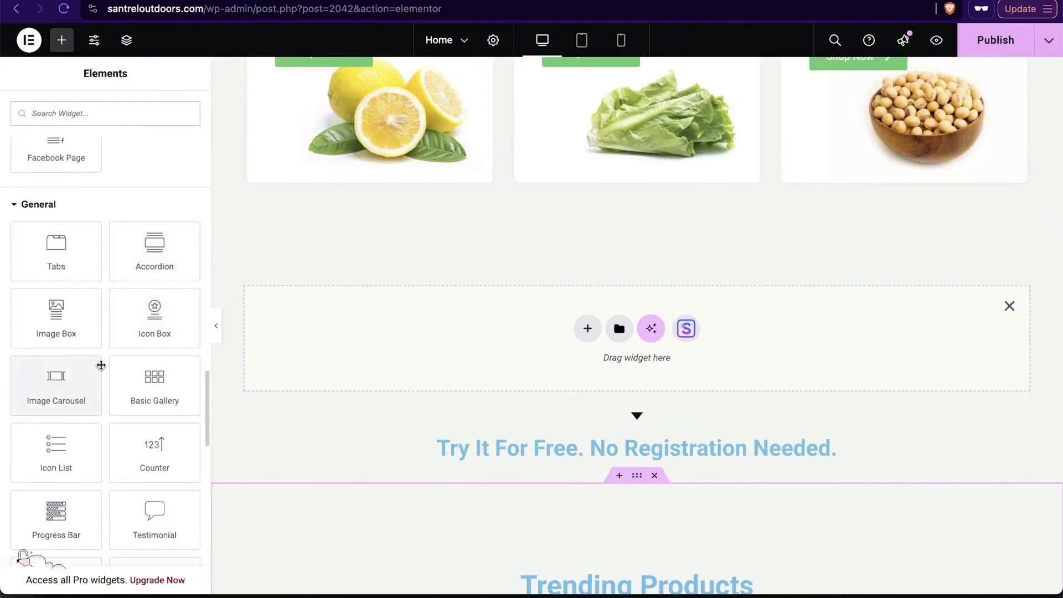
scroll(101, 368, up, 20)
scroll(125, 208, up, 12)
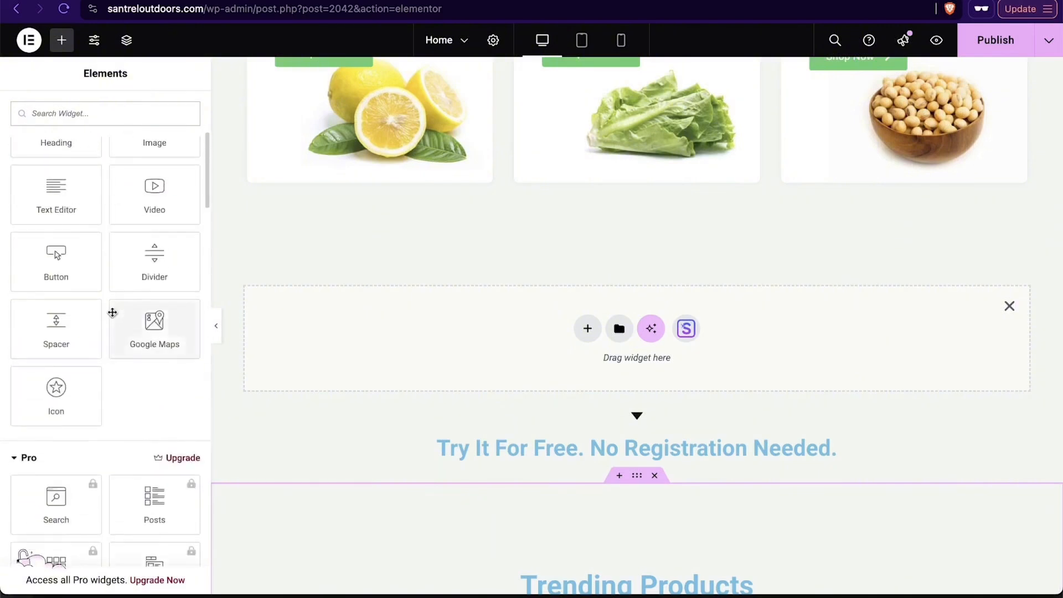
scroll(110, 402, up, 2)
scroll(112, 390, down, 20)
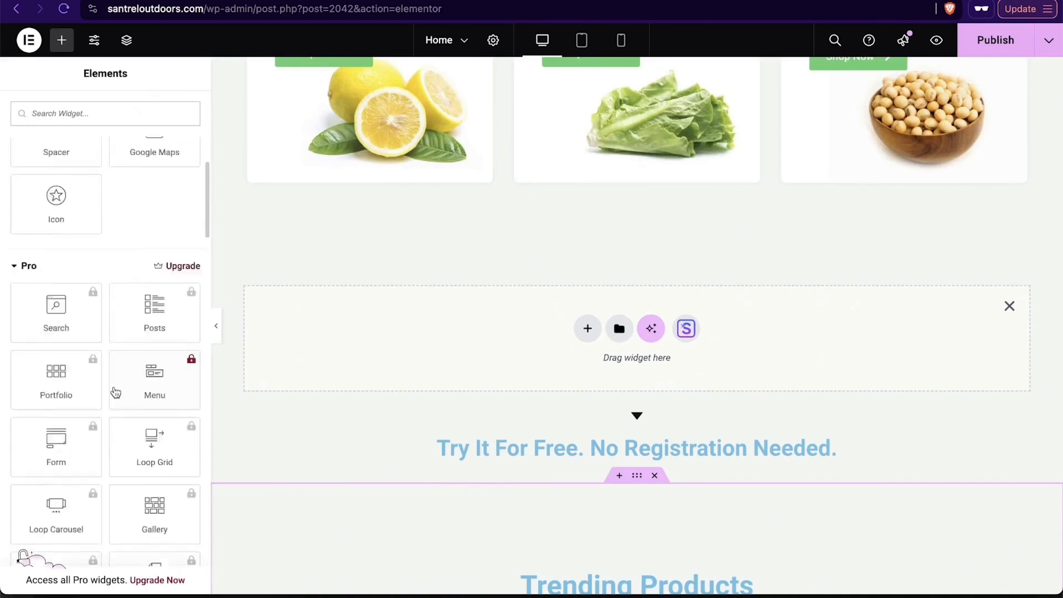
scroll(114, 387, down, 20)
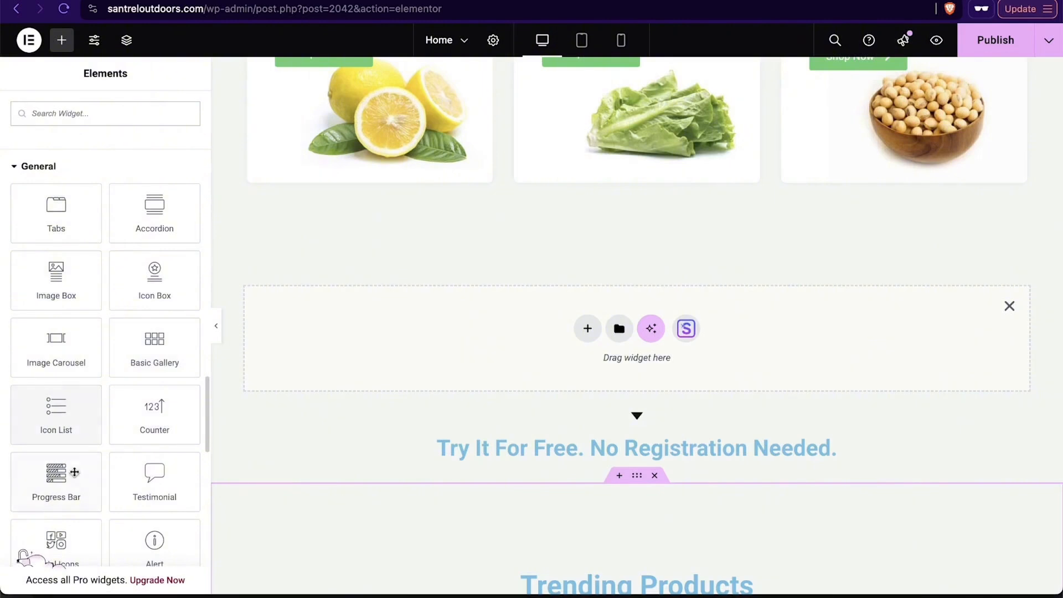
Step: Look through the remaining General and Pro widgets, back up to the Layout and Basic categories
scroll(66, 472, down, 8)
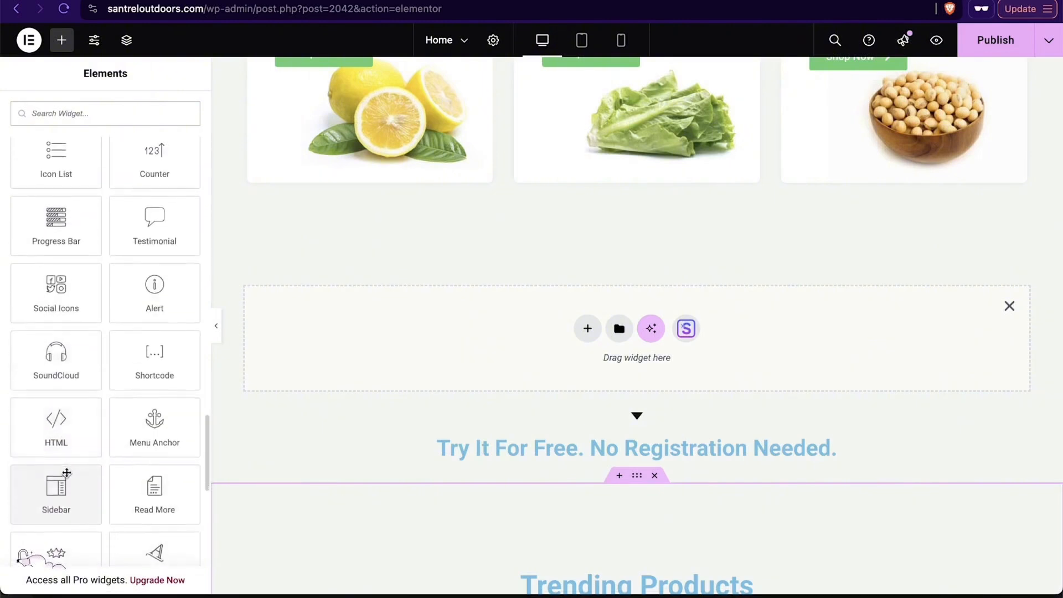
scroll(67, 472, up, 20)
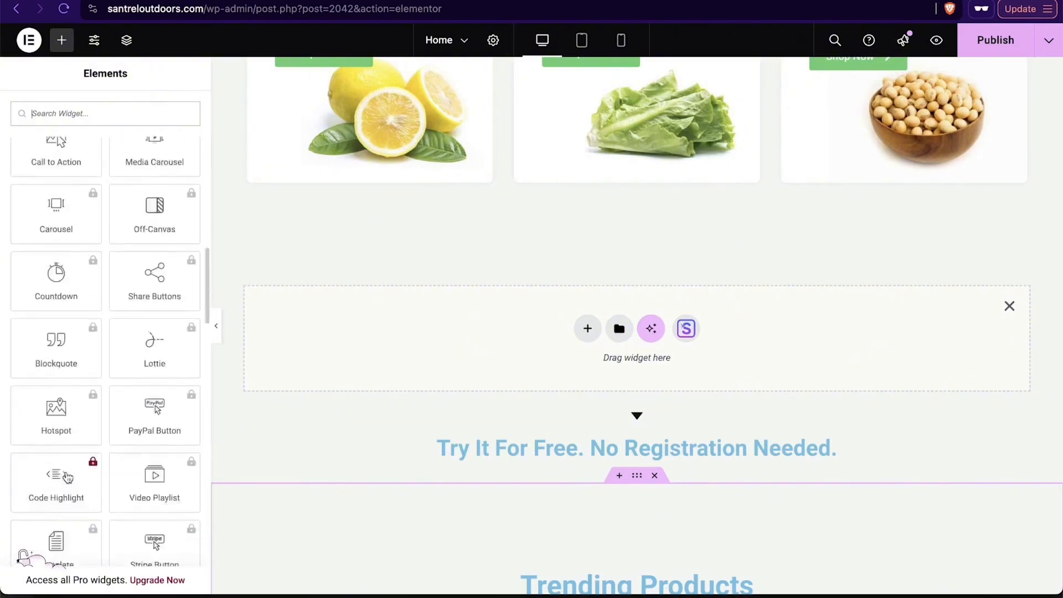
scroll(67, 476, up, 5)
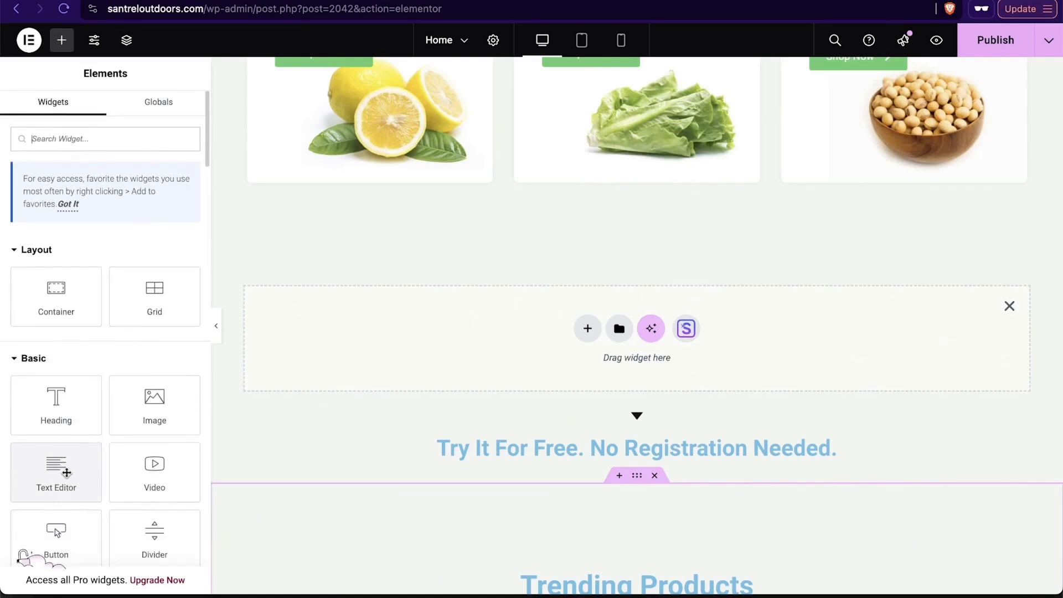
scroll(66, 472, down, 3)
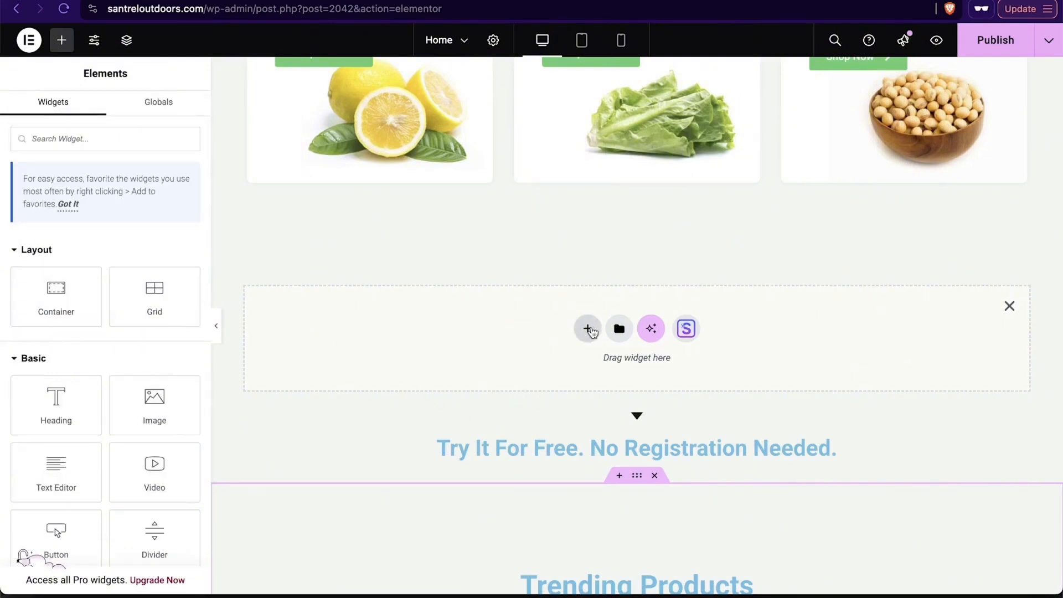
Step: Create a two-column flexbox container with a narrow first and wide second column in the placeholder above "Try It For Free. No Registration Needed."
click(587, 329)
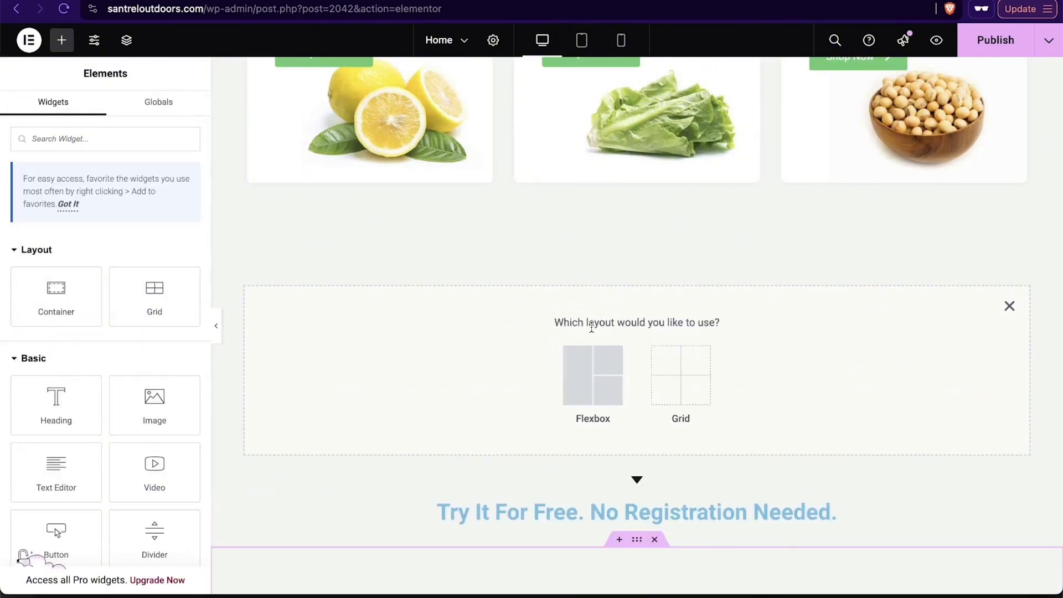
click(587, 384)
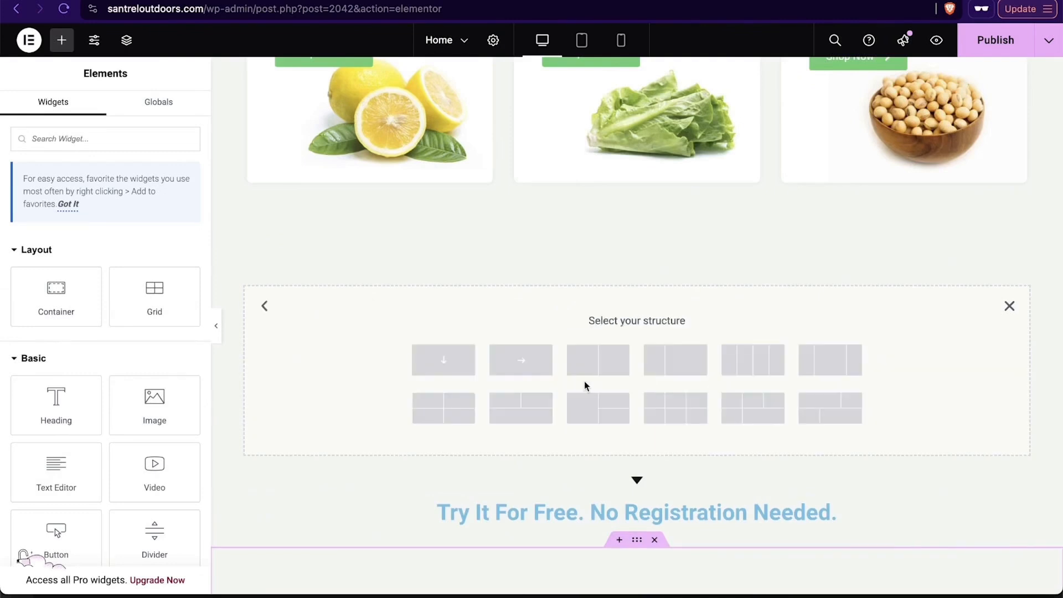
click(674, 367)
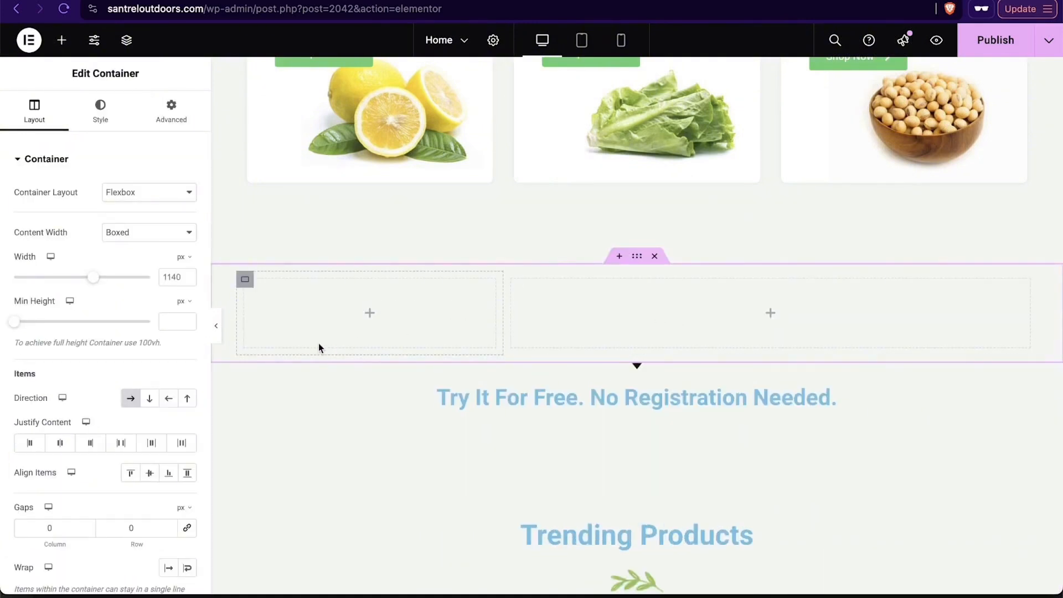
Step: Add a Heading widget to the new container's wide column and a Text Editor widget below it
click(63, 41)
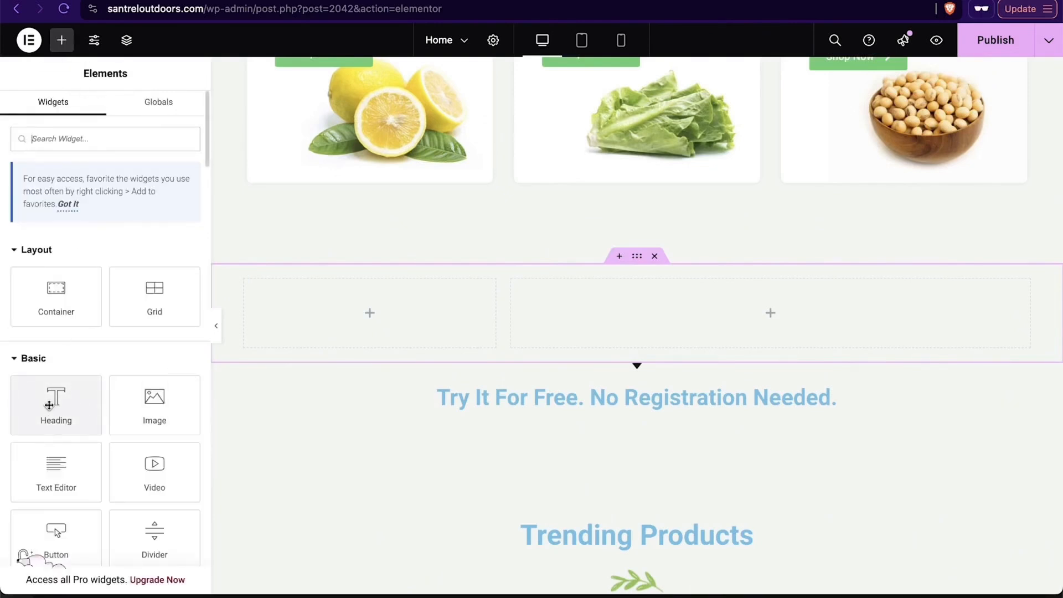
drag(49, 406, 684, 326)
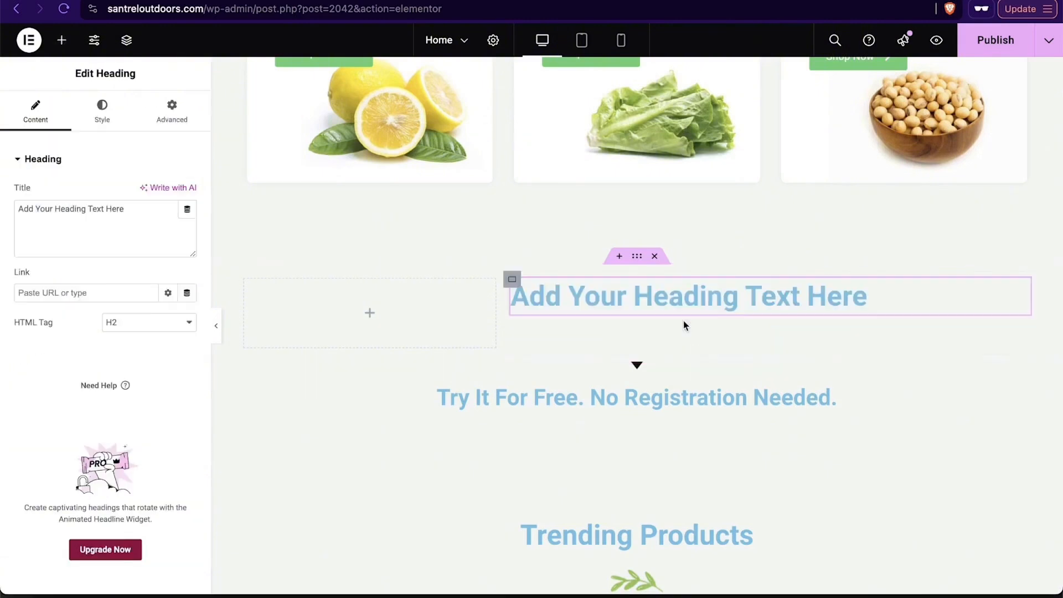
click(58, 48)
drag(64, 491, 678, 312)
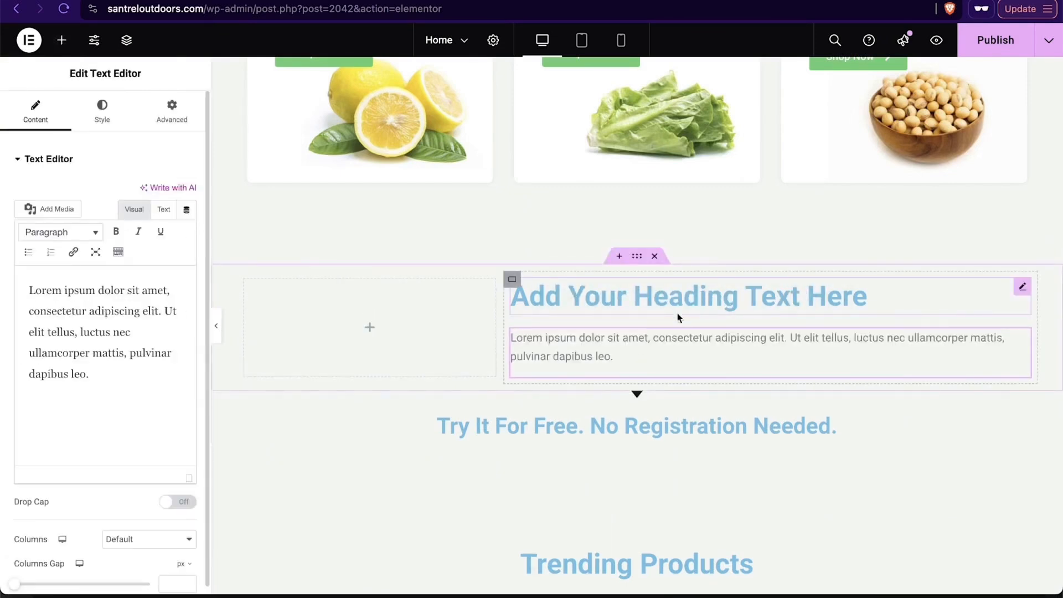
Step: Add a Button widget below the placeholder paragraph and an Image widget in the narrow empty column
click(513, 280)
click(62, 41)
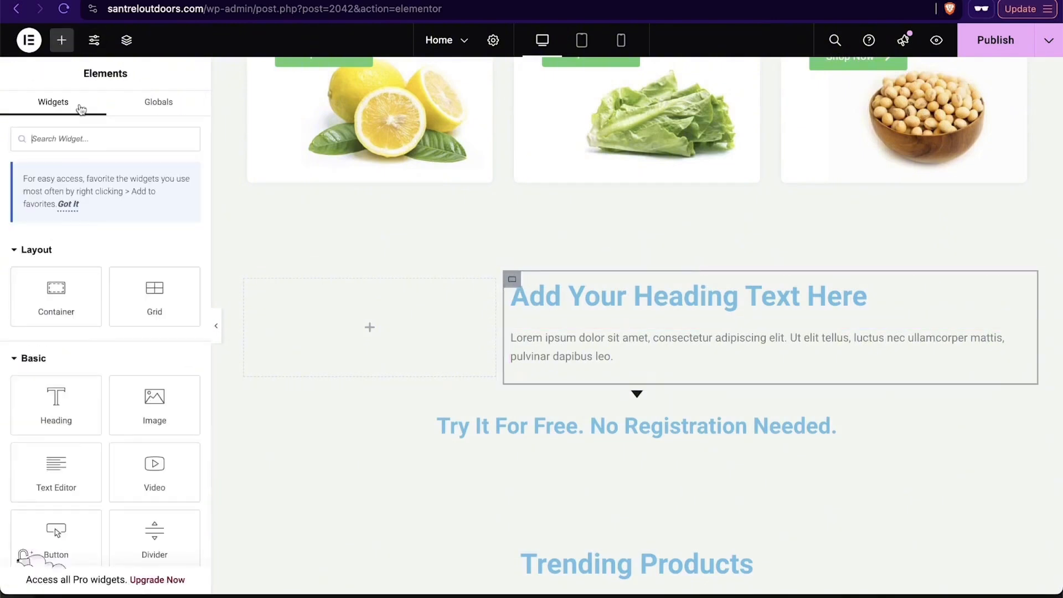
scroll(95, 332, down, 4)
drag(51, 320, 671, 374)
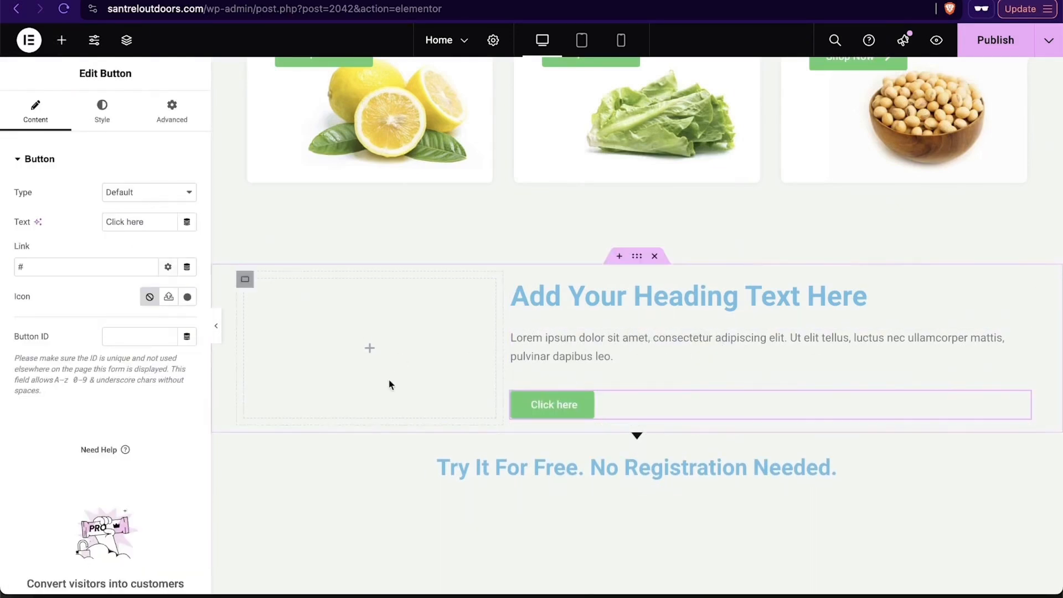
click(63, 40)
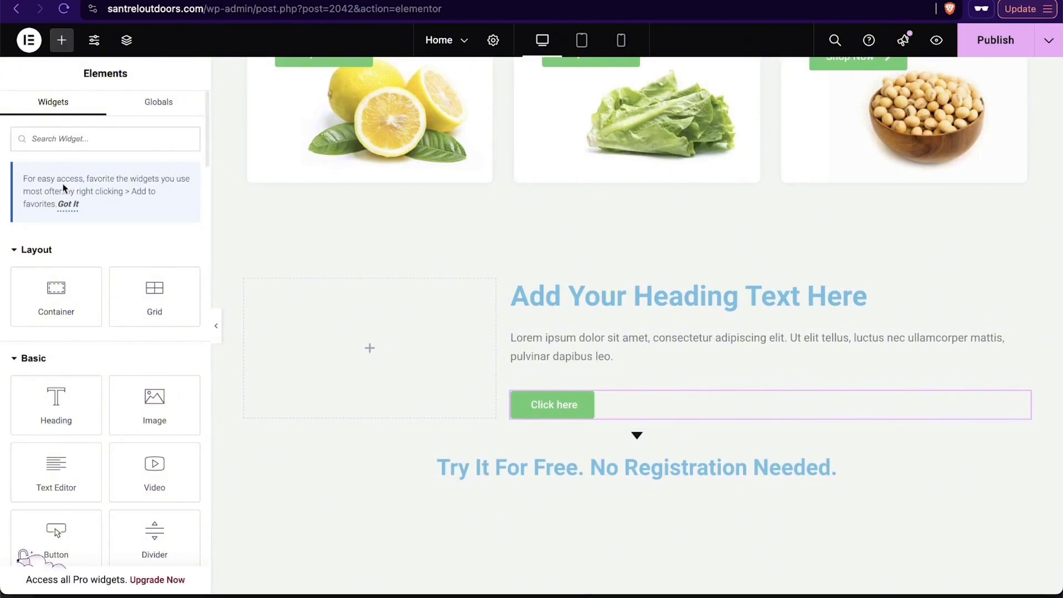
drag(145, 417, 326, 360)
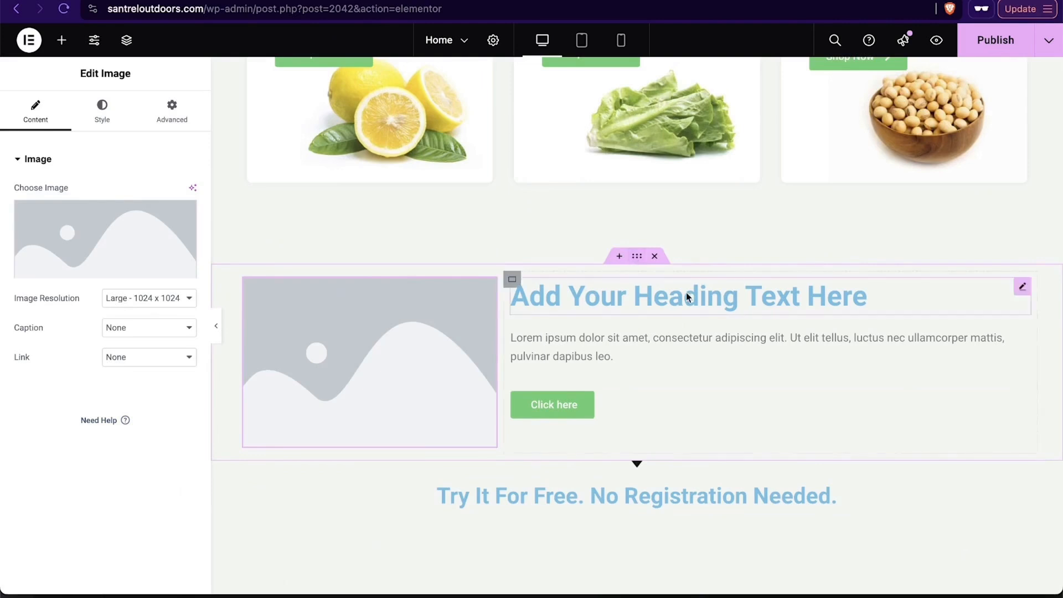
Step: Select the new two-column container and review its layout settings and its normal and hover background options
click(637, 258)
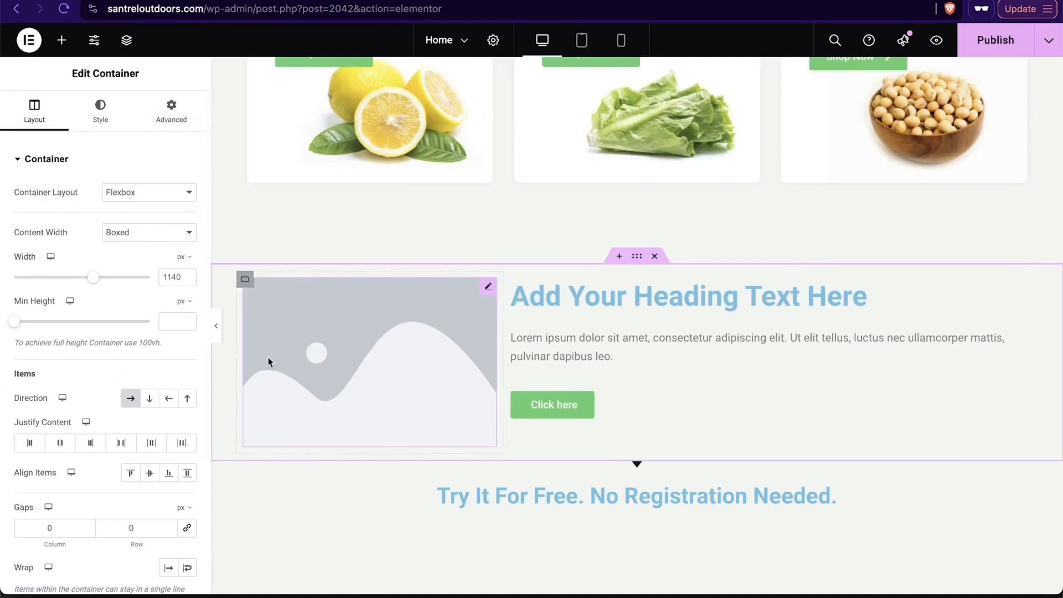
scroll(59, 410, down, 3)
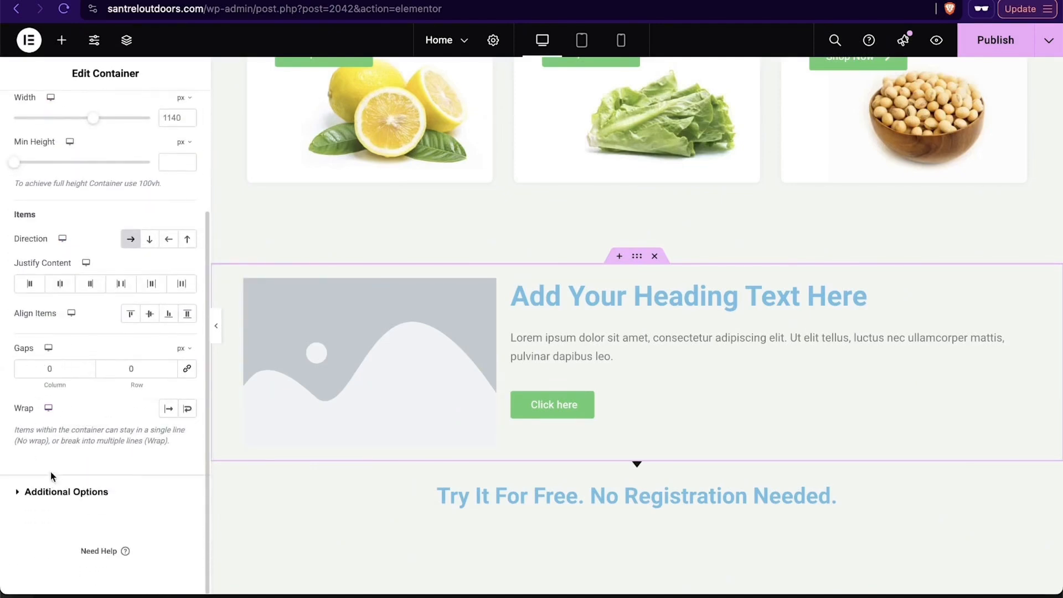
scroll(69, 330, up, 3)
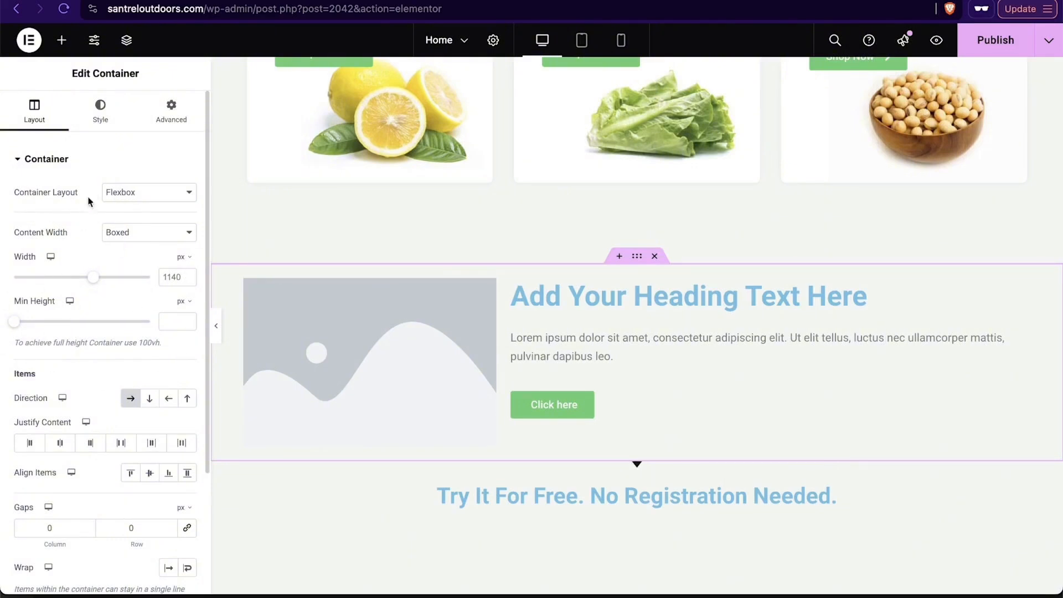
click(104, 114)
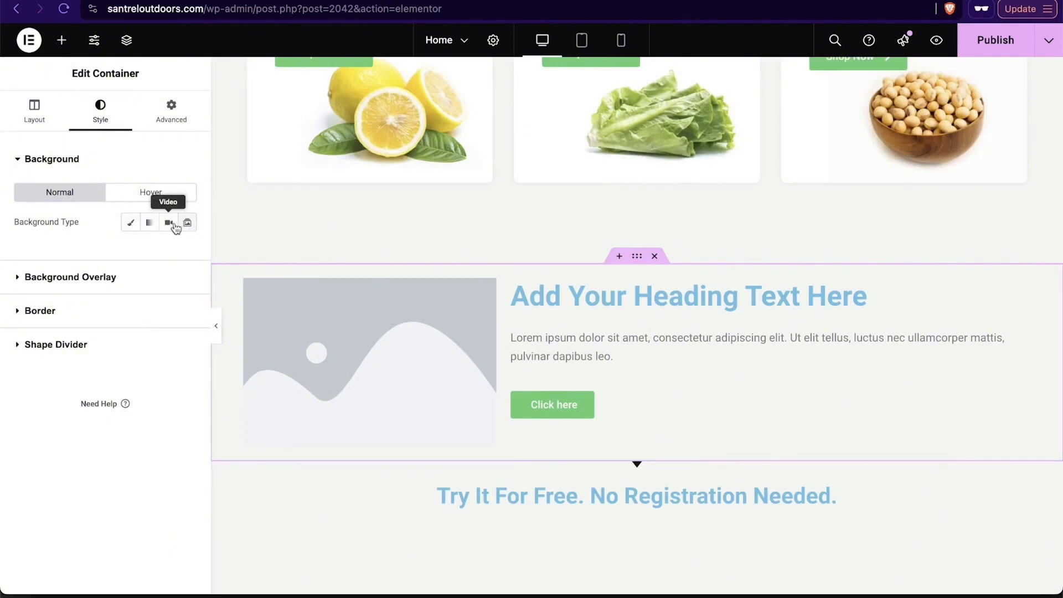
click(139, 196)
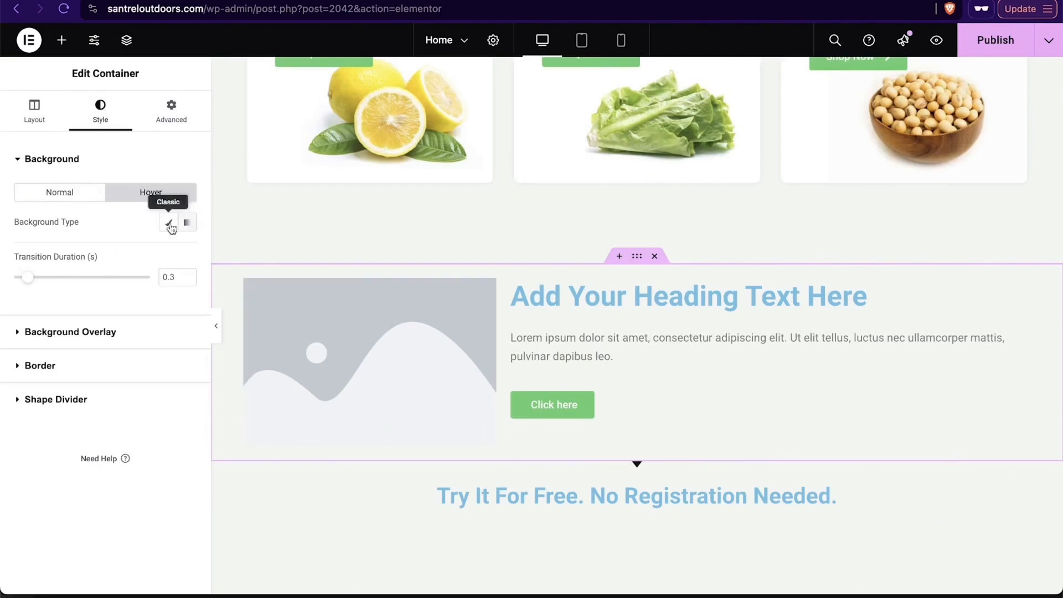
click(59, 193)
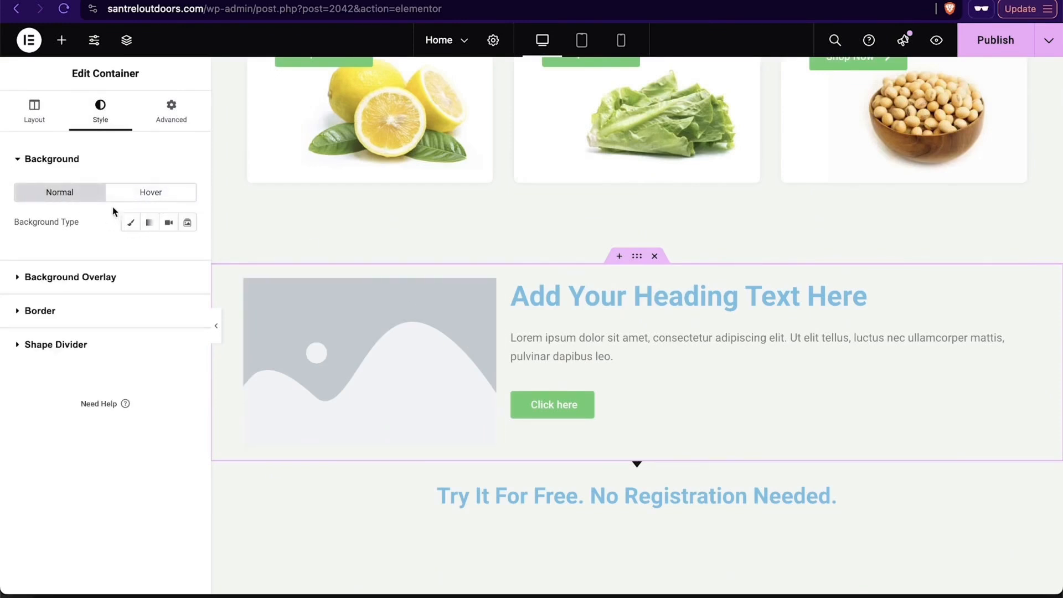
Step: Give the two-column container a Classic background with the dark grey-green color #303830
click(132, 224)
mouse_move(116, 316)
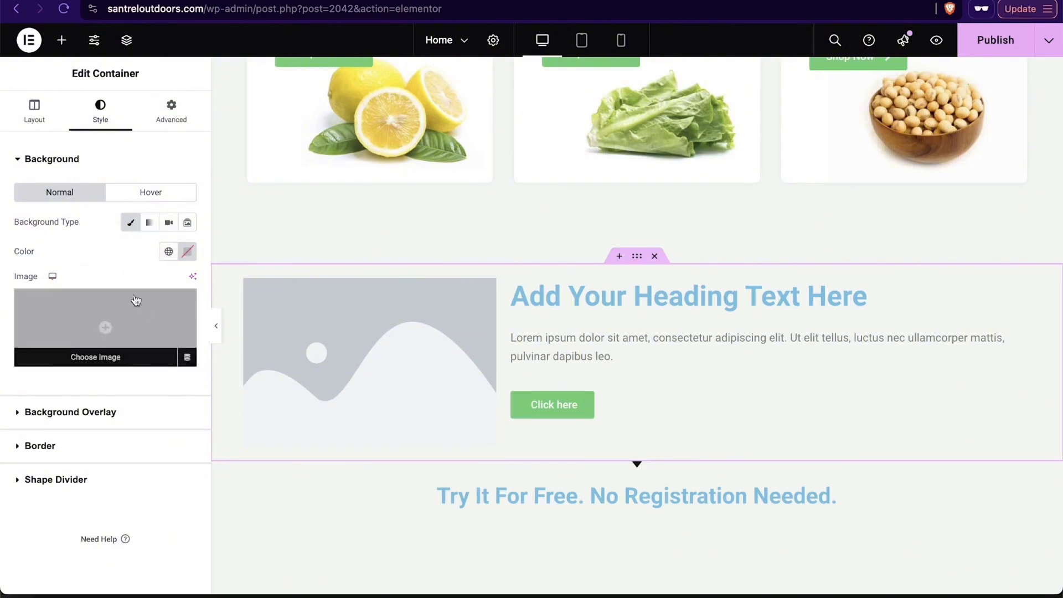
click(190, 253)
drag(169, 357, 120, 399)
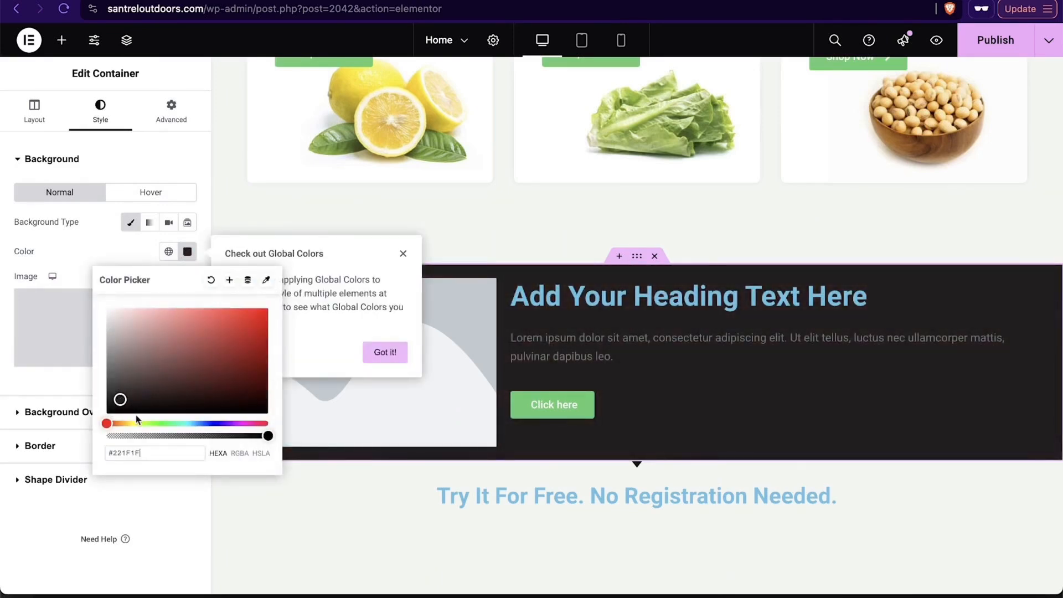
click(160, 423)
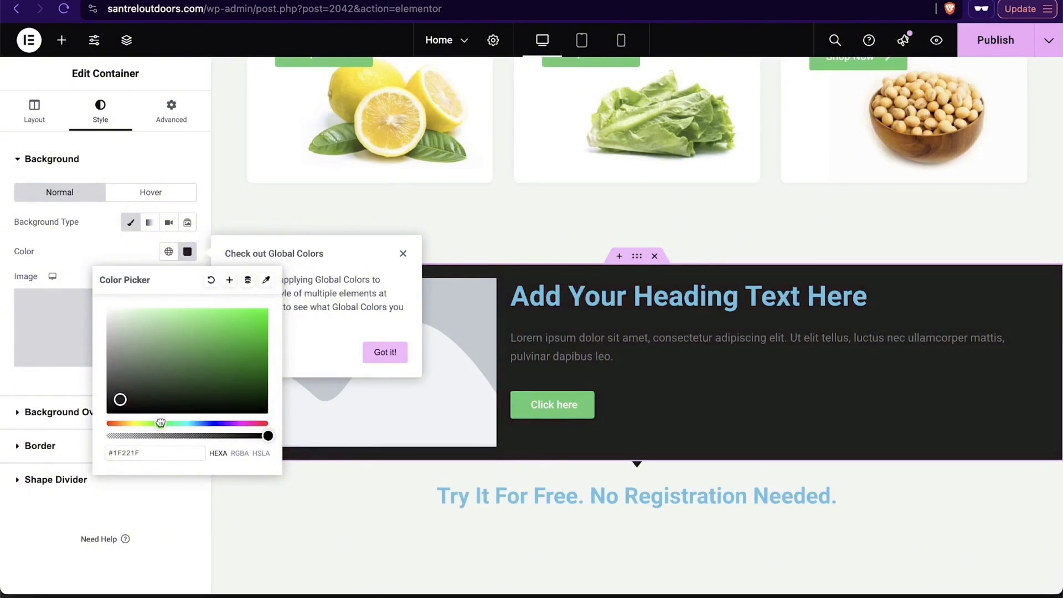
drag(128, 394, 130, 390)
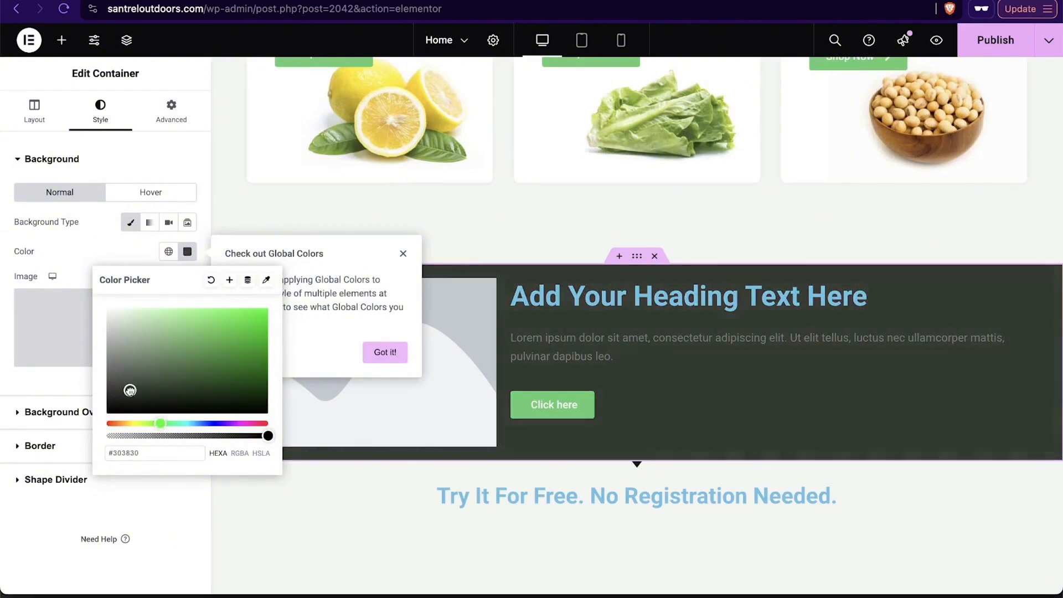
click(101, 247)
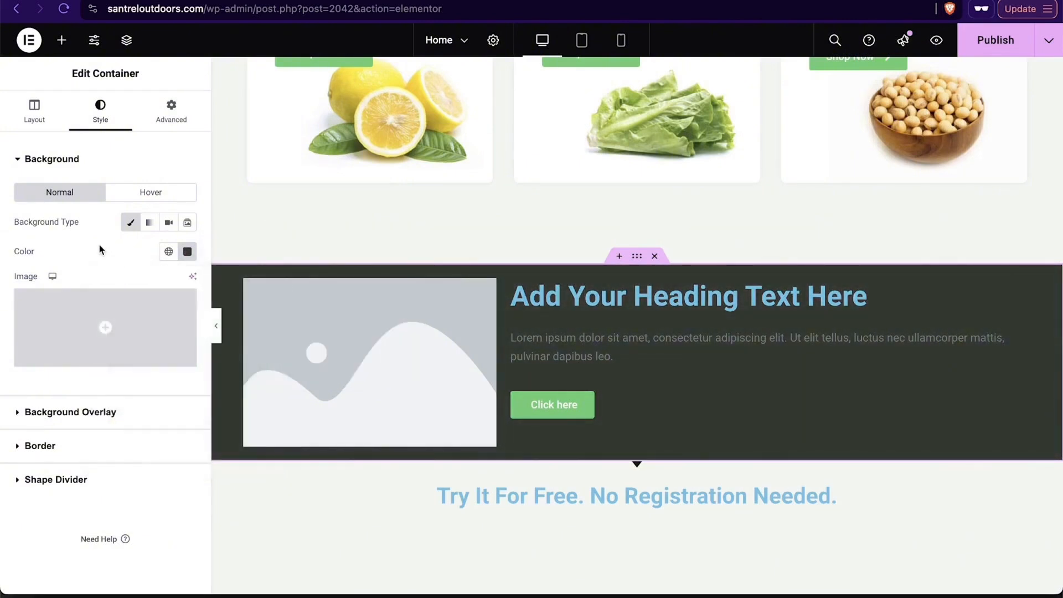
Step: Add a Classic background overlay to the container using the campsite tent image Screenshot-2024-09-13-at-3.48.42 PM.png from the media library
click(63, 412)
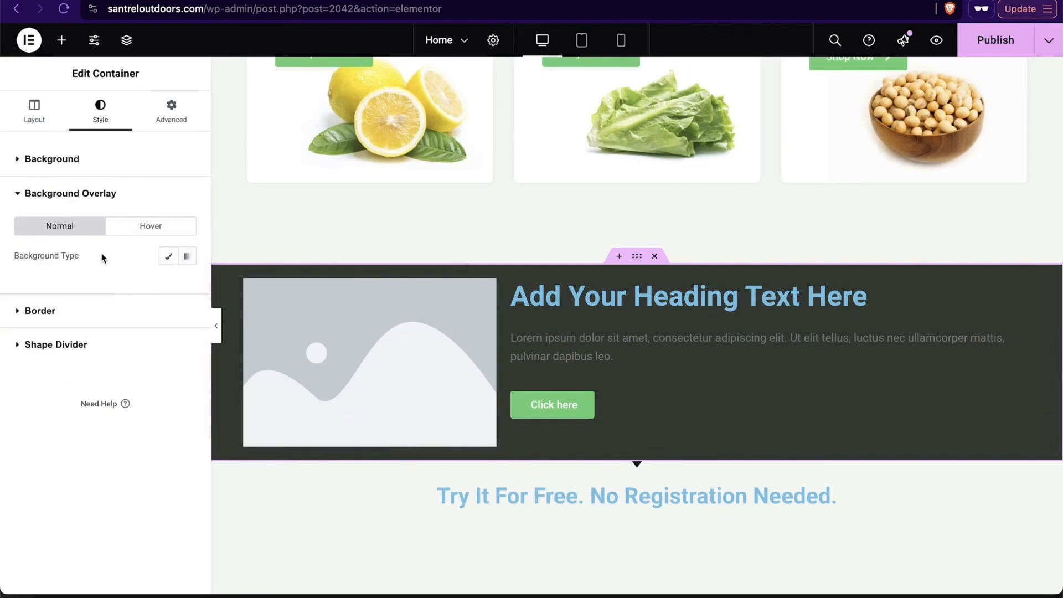
click(167, 258)
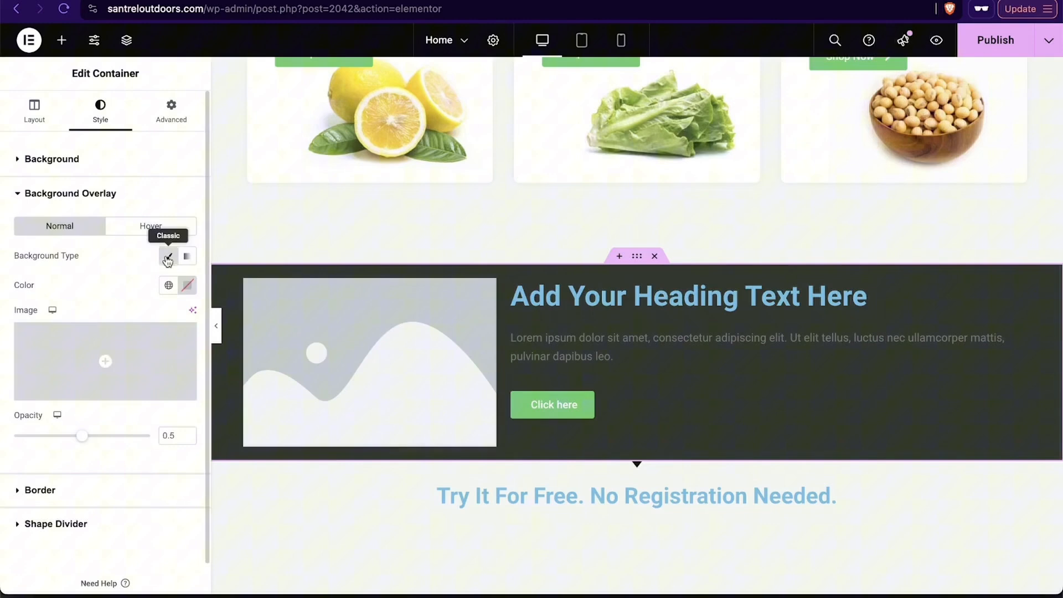
click(107, 366)
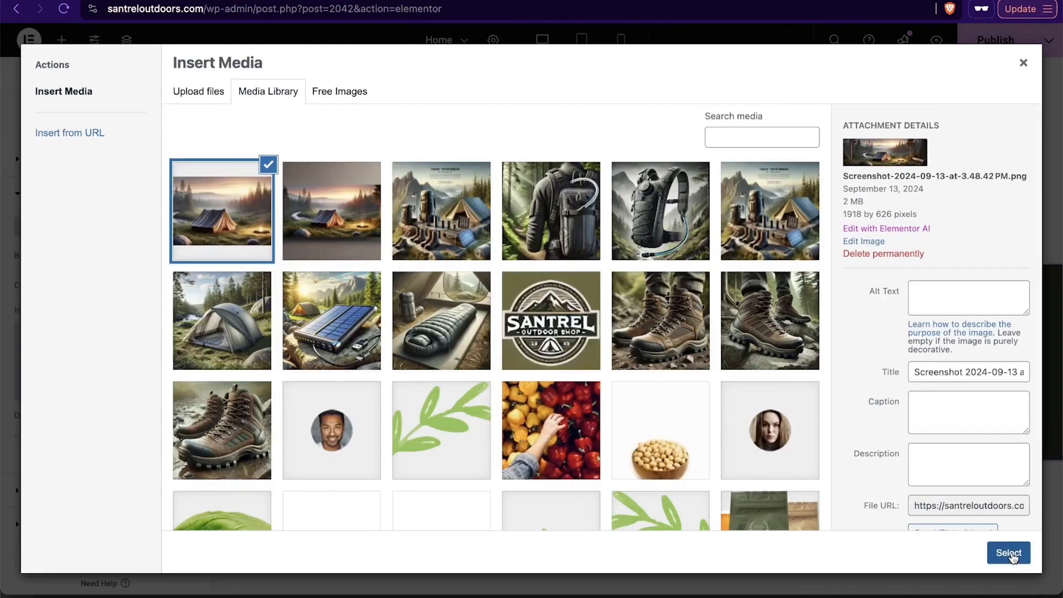
click(1009, 553)
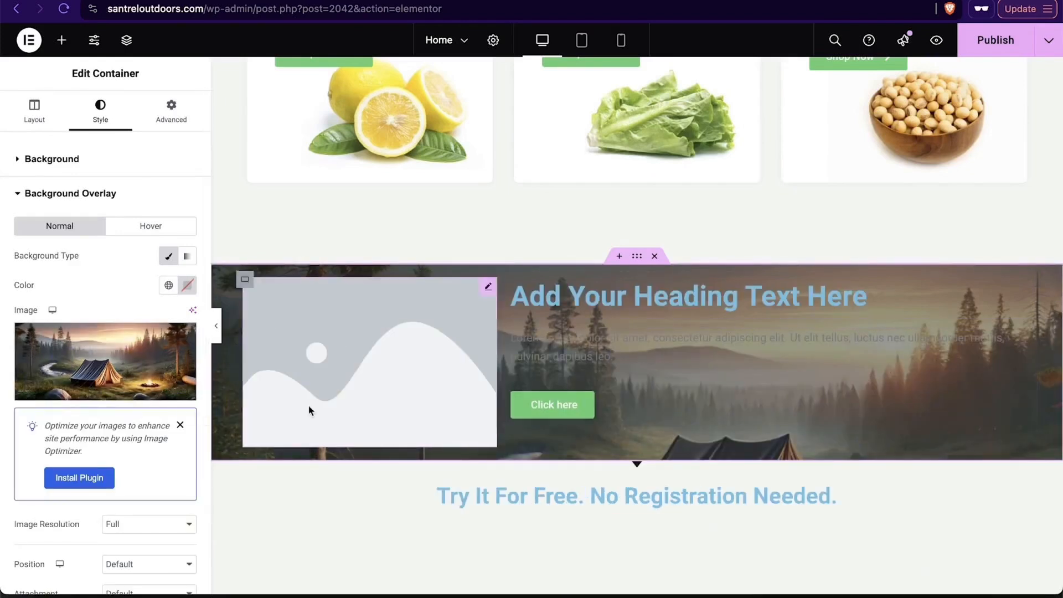
Step: Reduce the background overlay image's opacity to 0.15
mouse_move(154, 381)
scroll(91, 314, down, 4)
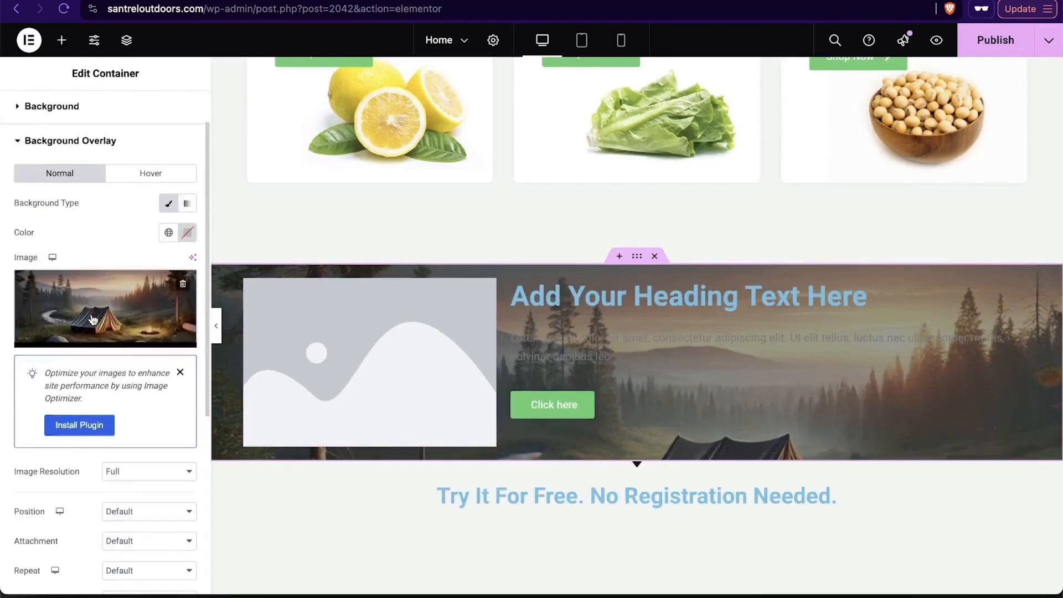
scroll(91, 314, down, 2)
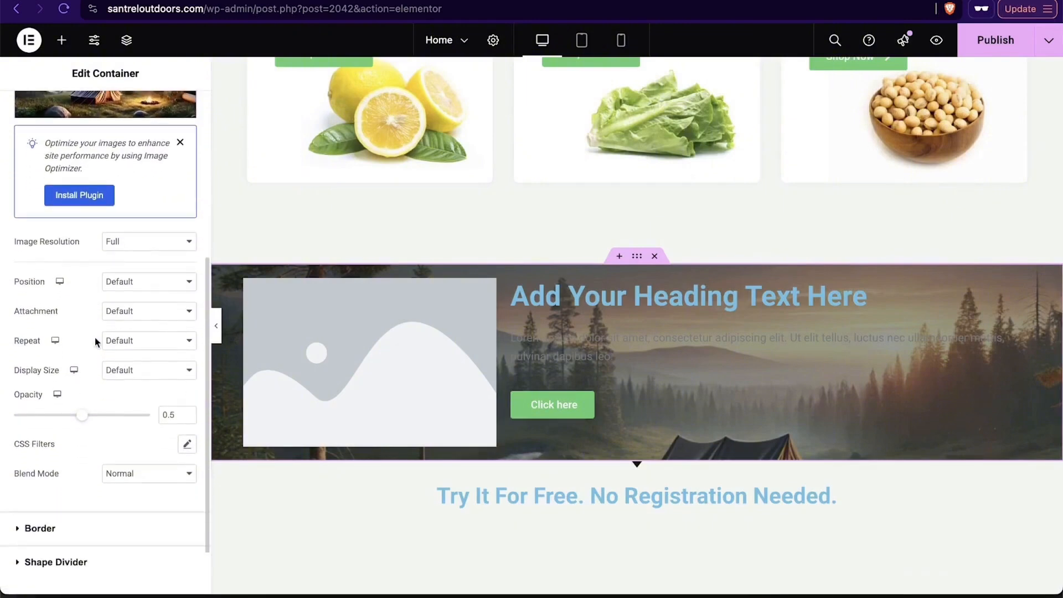
drag(83, 417, 36, 424)
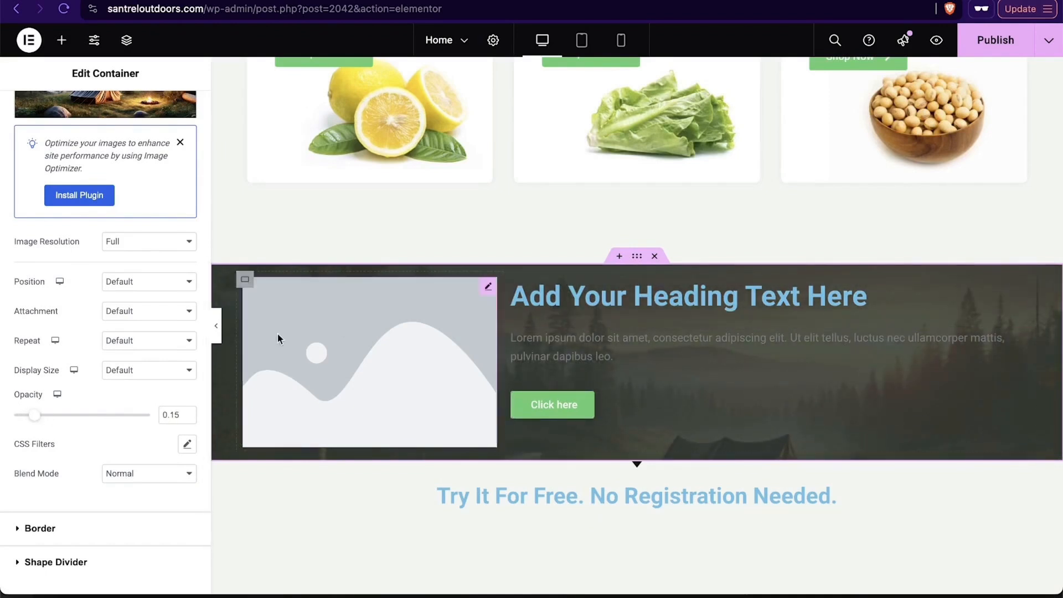
Step: Keep the overlay type as Classic and darken the container's background color to #171817
scroll(87, 341, up, 5)
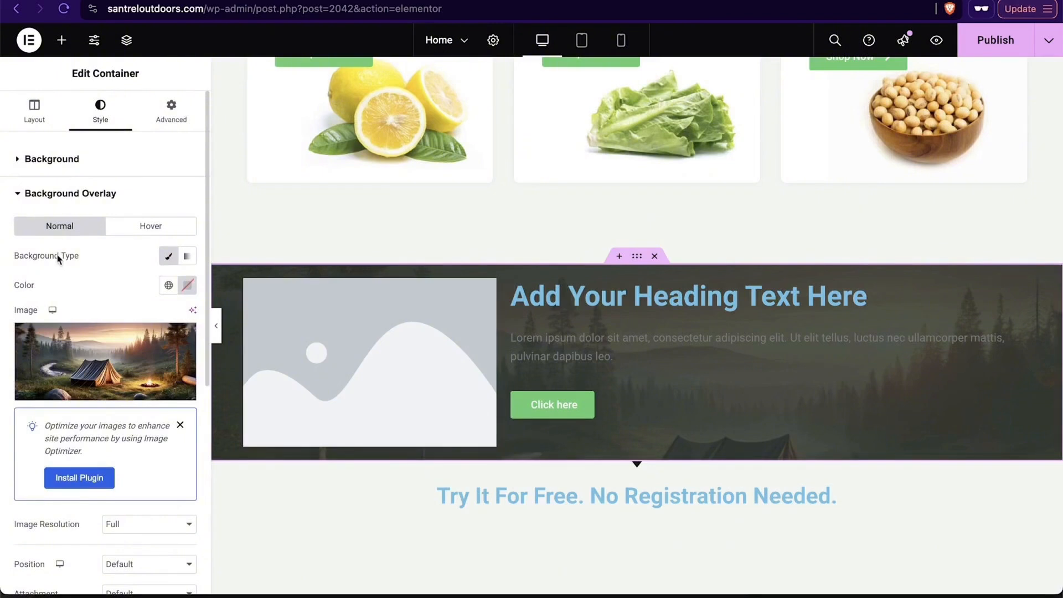
click(188, 257)
click(168, 256)
click(55, 160)
click(188, 252)
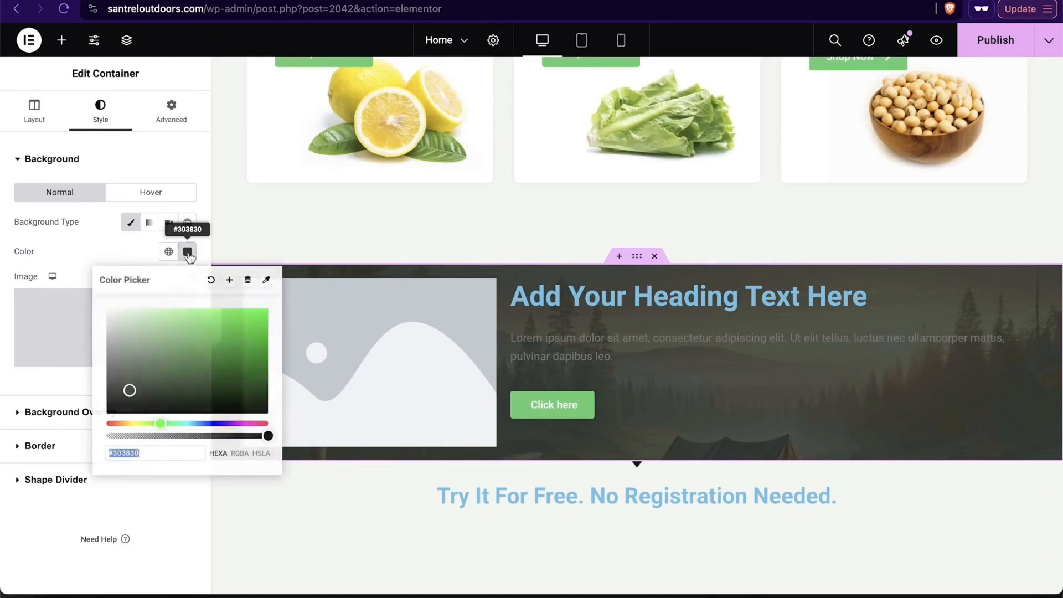
drag(134, 364, 111, 406)
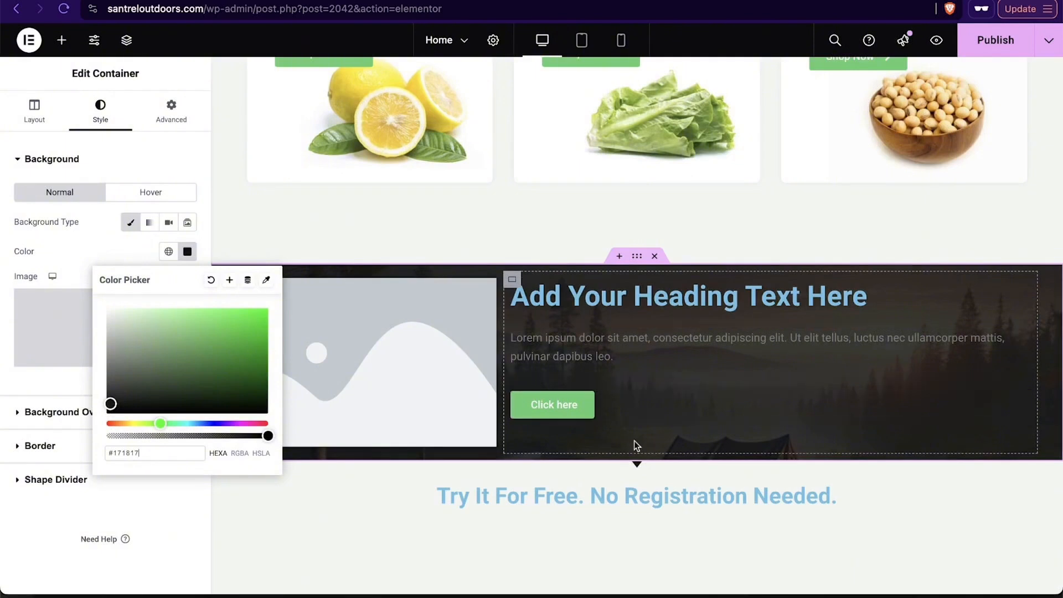
Step: Try a 10 px margin on all sides of the two-column container and clear it again
click(95, 155)
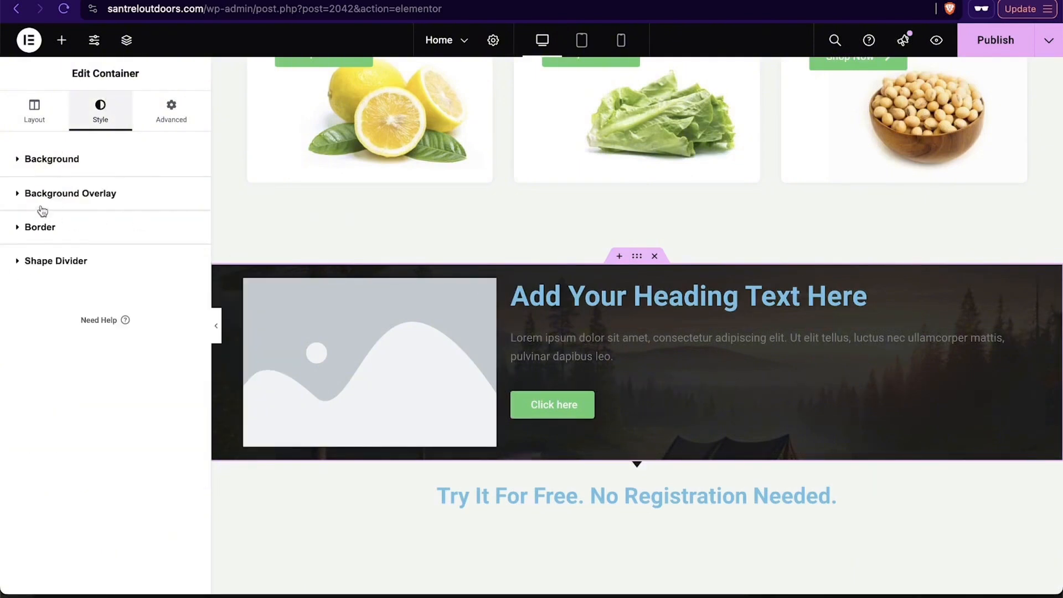
click(32, 231)
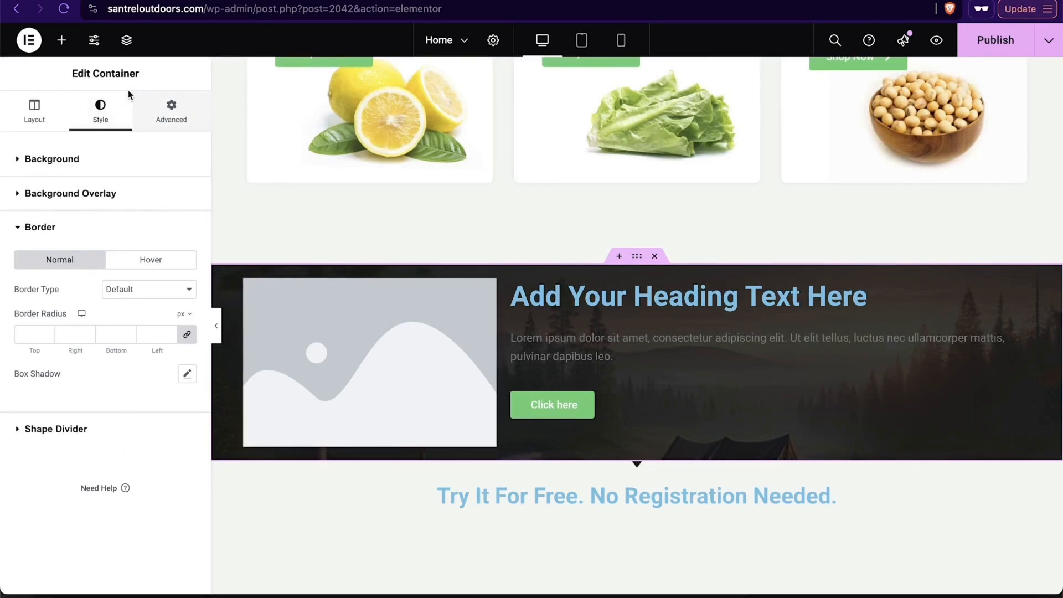
click(179, 119)
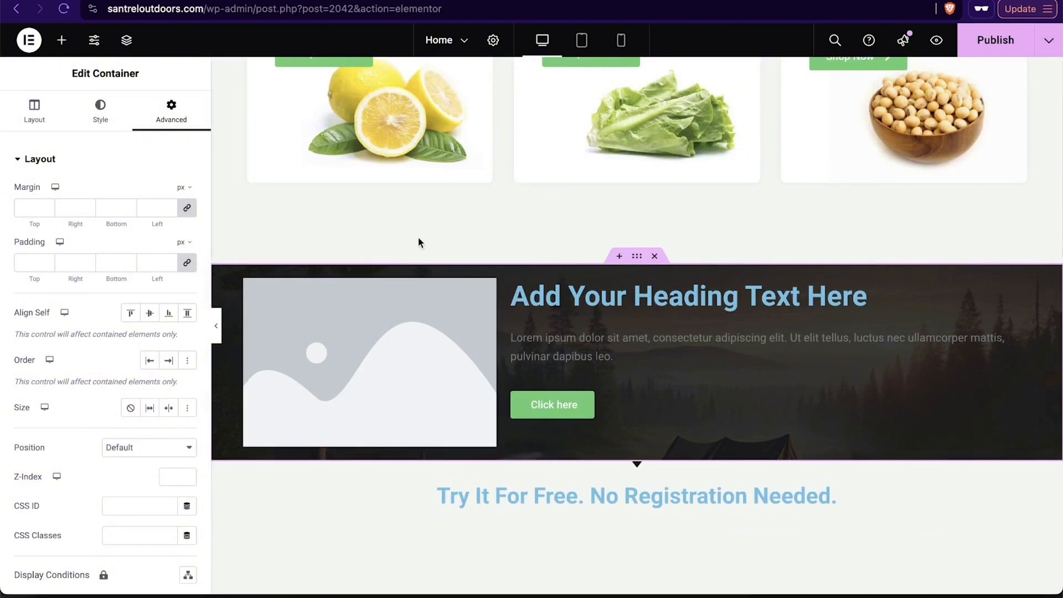
click(32, 208)
text(10)
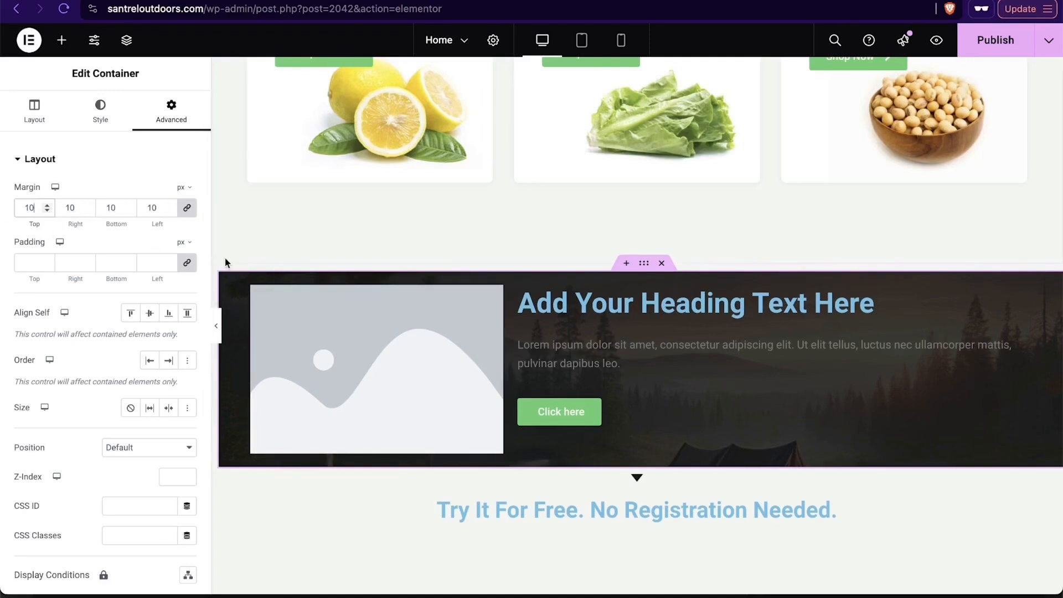
key(BackSpace)
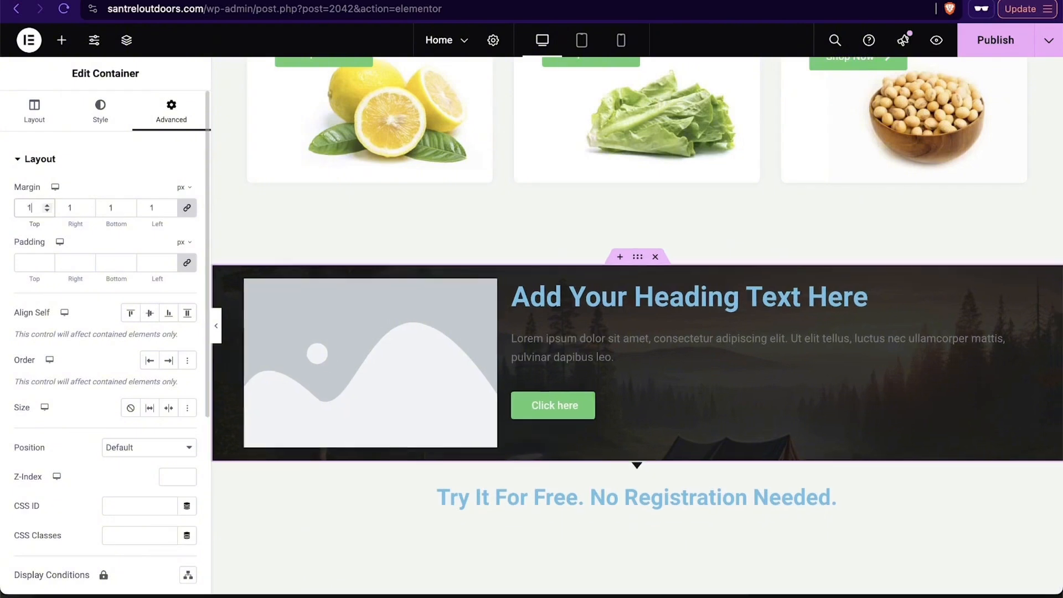
key(BackSpace)
Step: Set the two-column container's padding to 30 px on all sides
text(10)
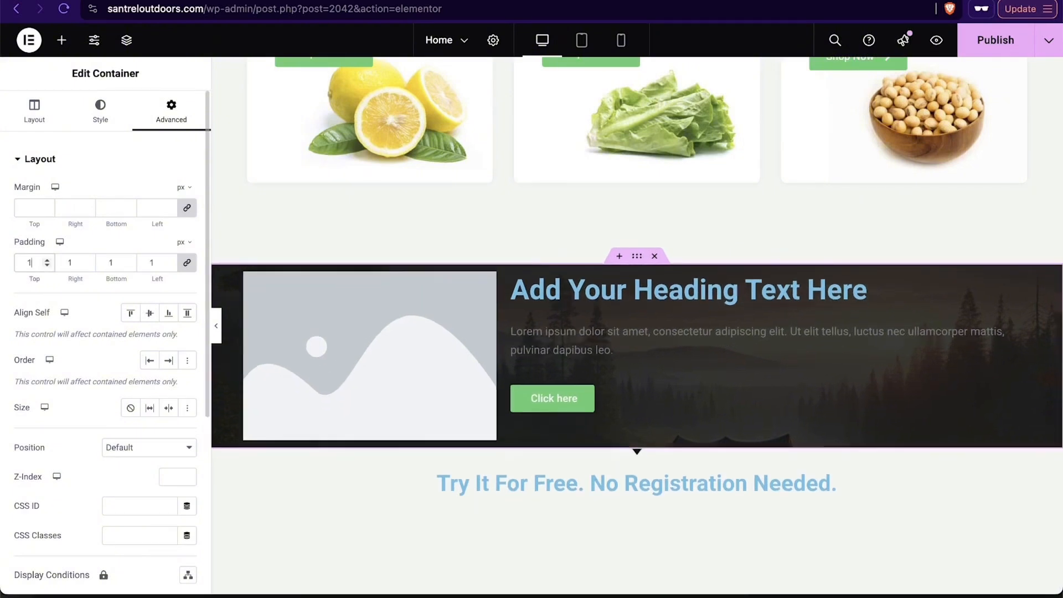
key(BackSpace)
key(BackSpace)
text(30)
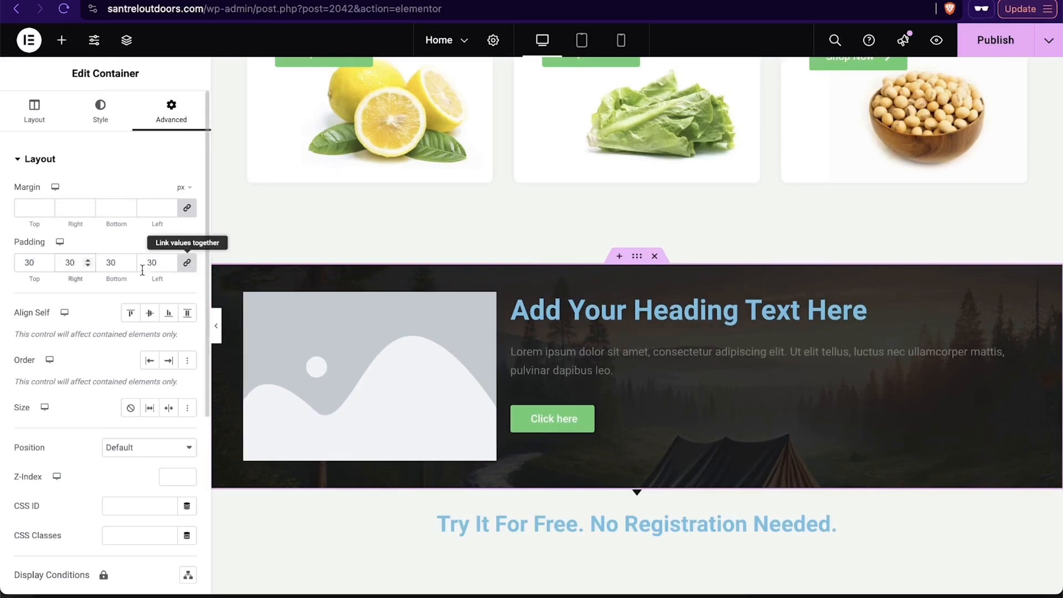
Step: Unlink the container's padding values and set top and bottom to 100 px, right and left to 0
click(189, 266)
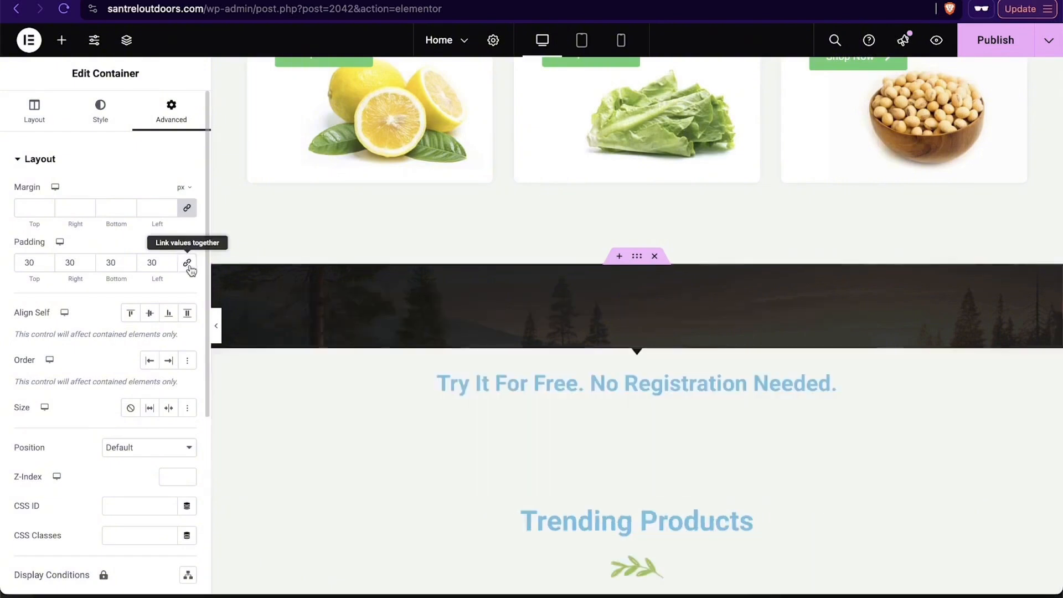
double_click(76, 263)
text(0)
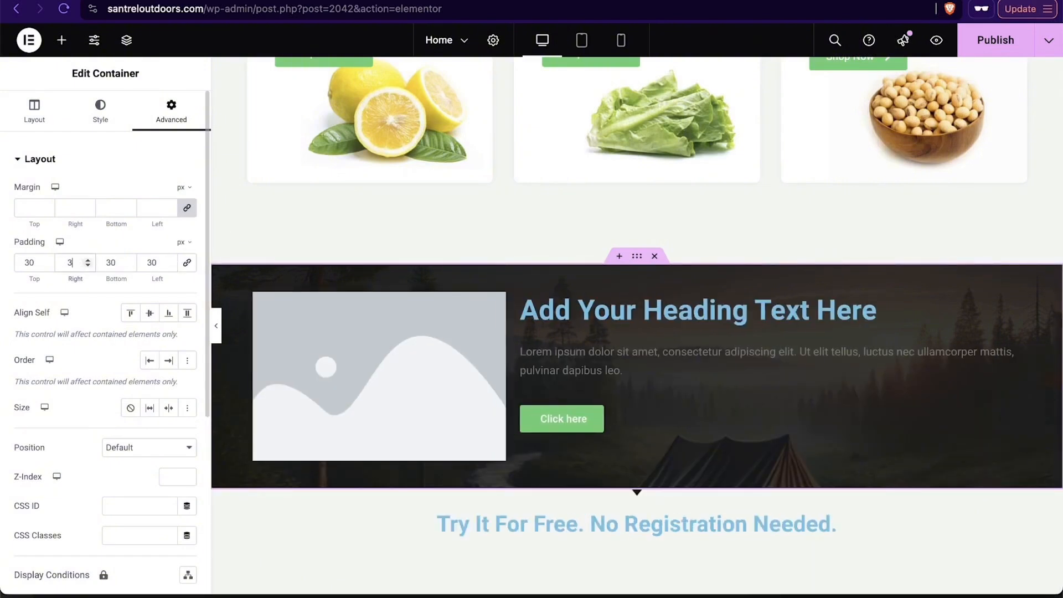
double_click(156, 263)
text(0)
drag(35, 263, 0, 265)
text(100)
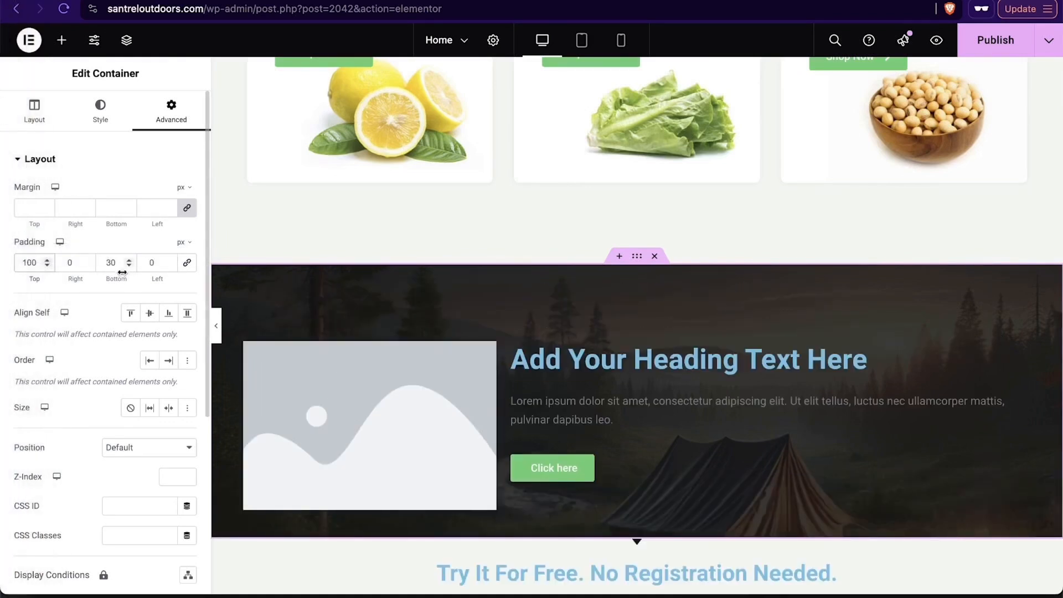
drag(118, 263, 70, 263)
text(100)
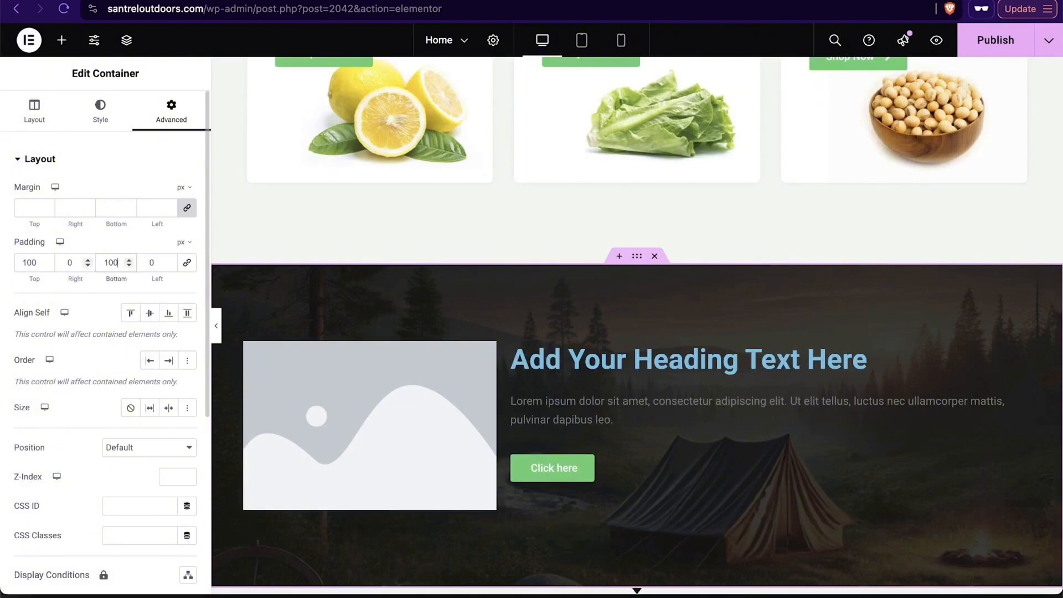
scroll(522, 332, down, 2)
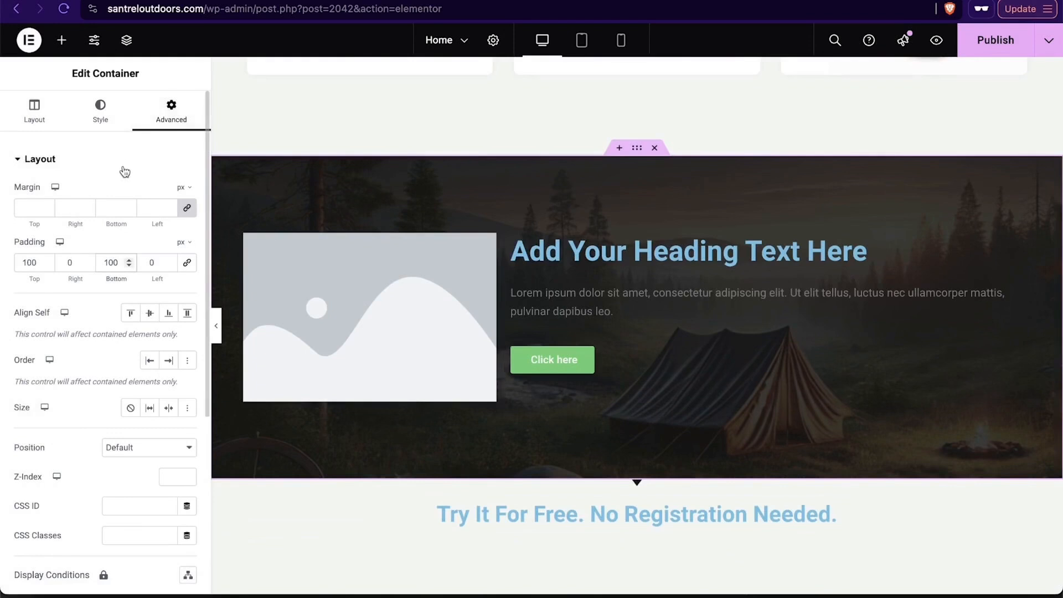
Step: Open the container's responsive visibility settings and look over the page's desktop layout
scroll(78, 265, down, 5)
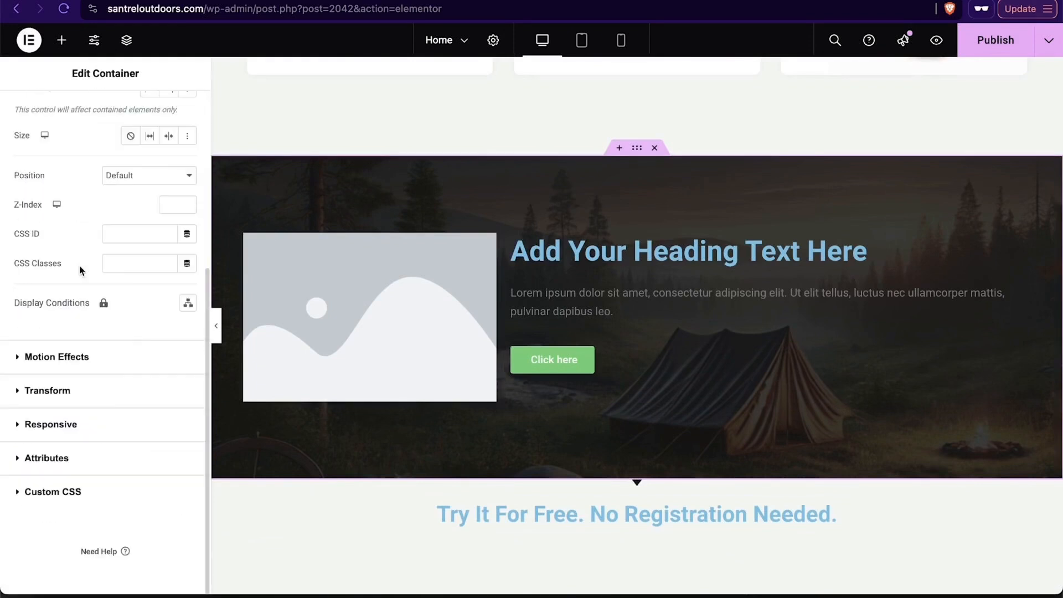
click(68, 426)
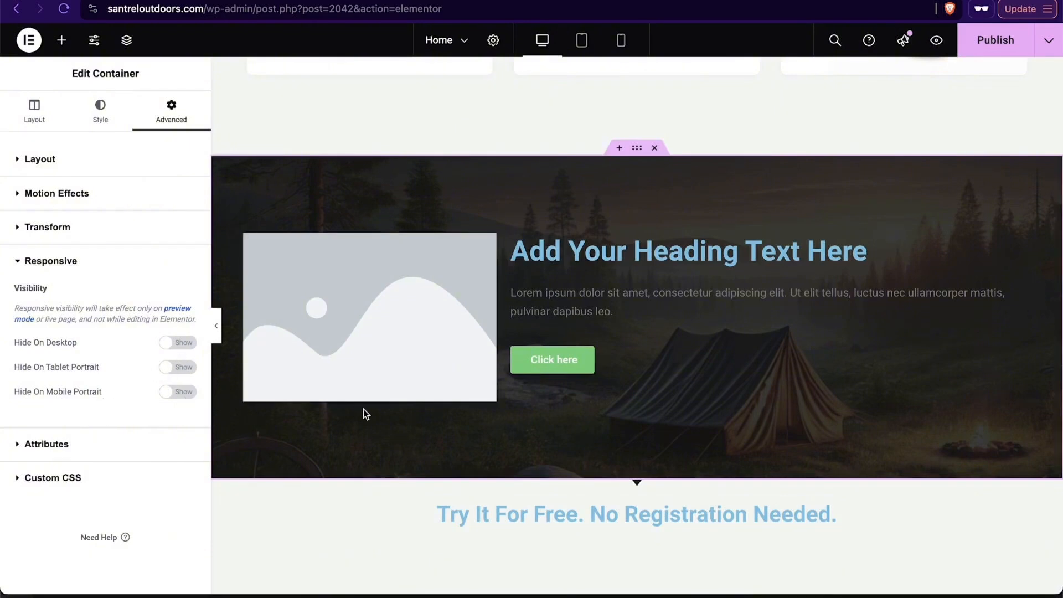
scroll(364, 410, up, 15)
scroll(363, 414, up, 3)
scroll(363, 414, down, 10)
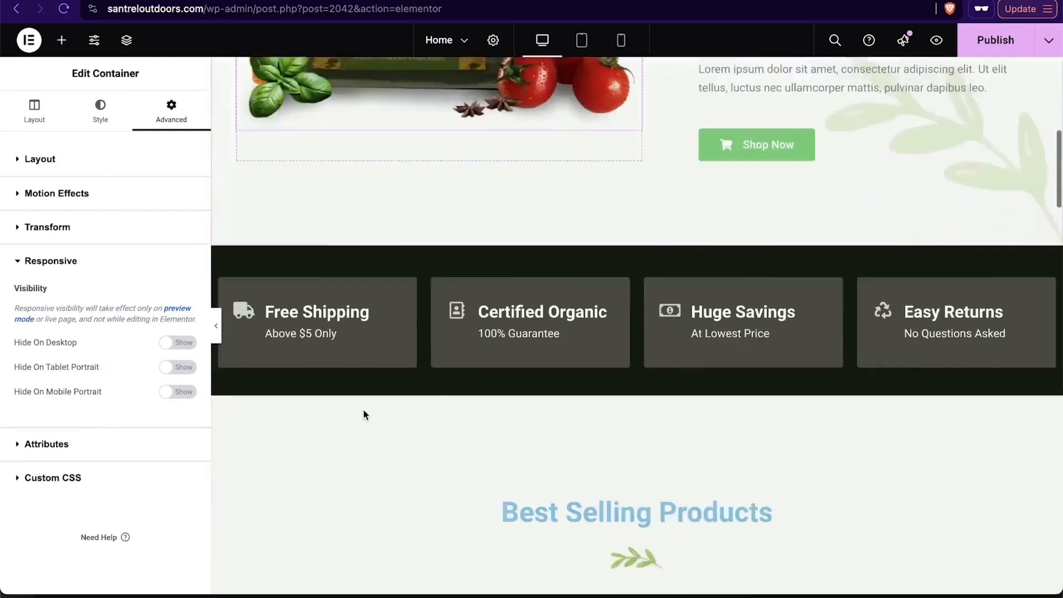
scroll(363, 411, down, 15)
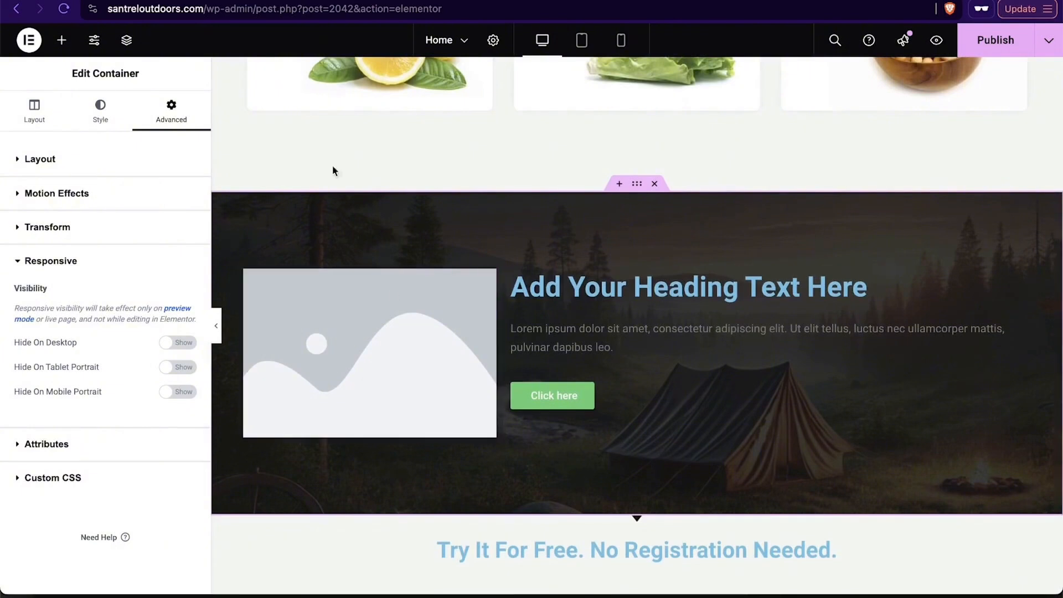
Step: Switch to the mobile preview and examine how the page sections and the two-column container stack
click(622, 41)
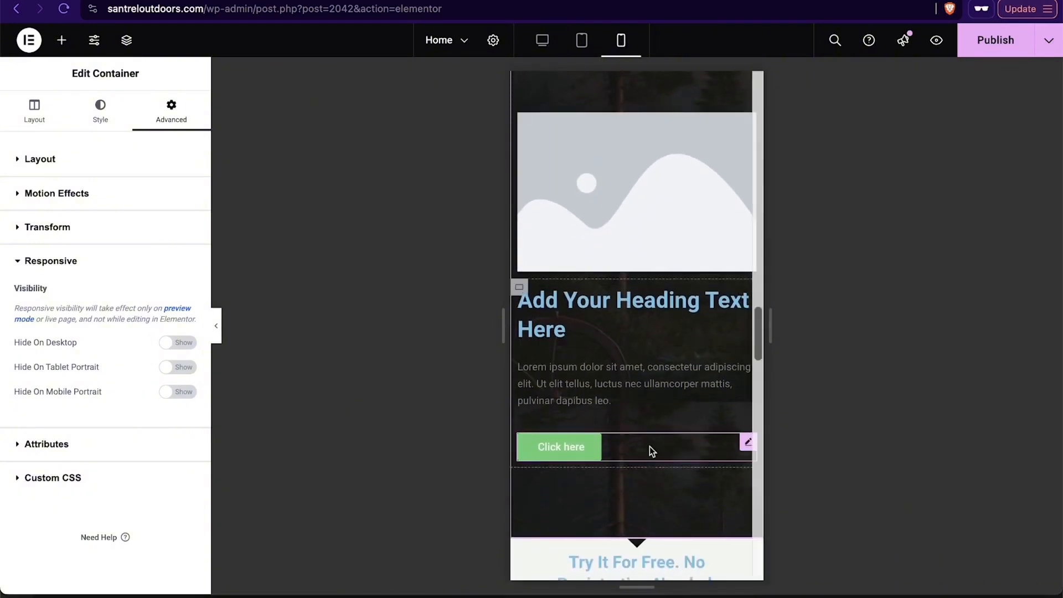
scroll(650, 446, down, 10)
scroll(650, 446, up, 3)
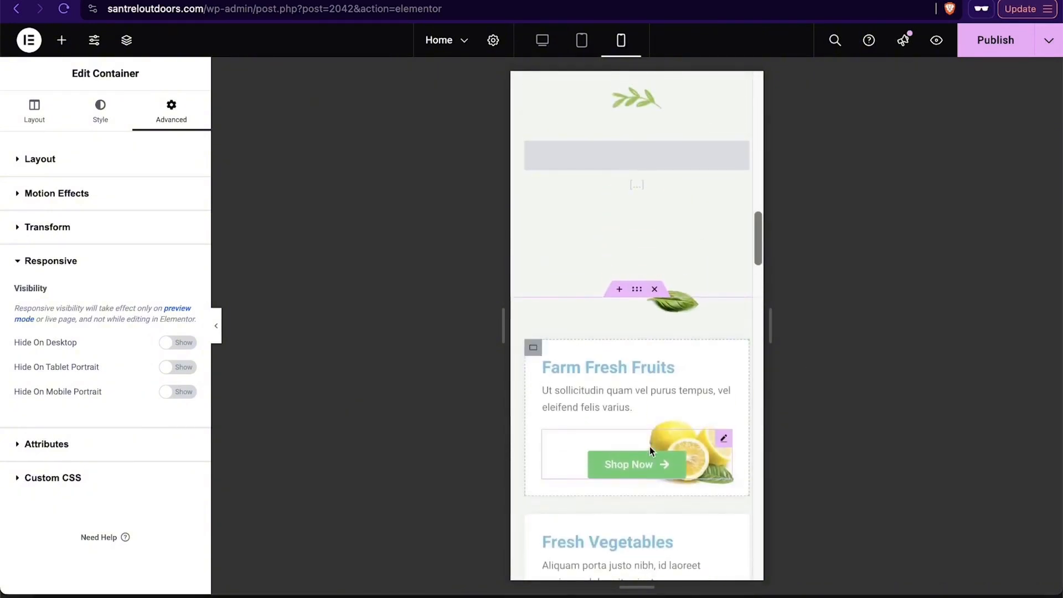
scroll(650, 446, up, 5)
scroll(650, 446, up, 8)
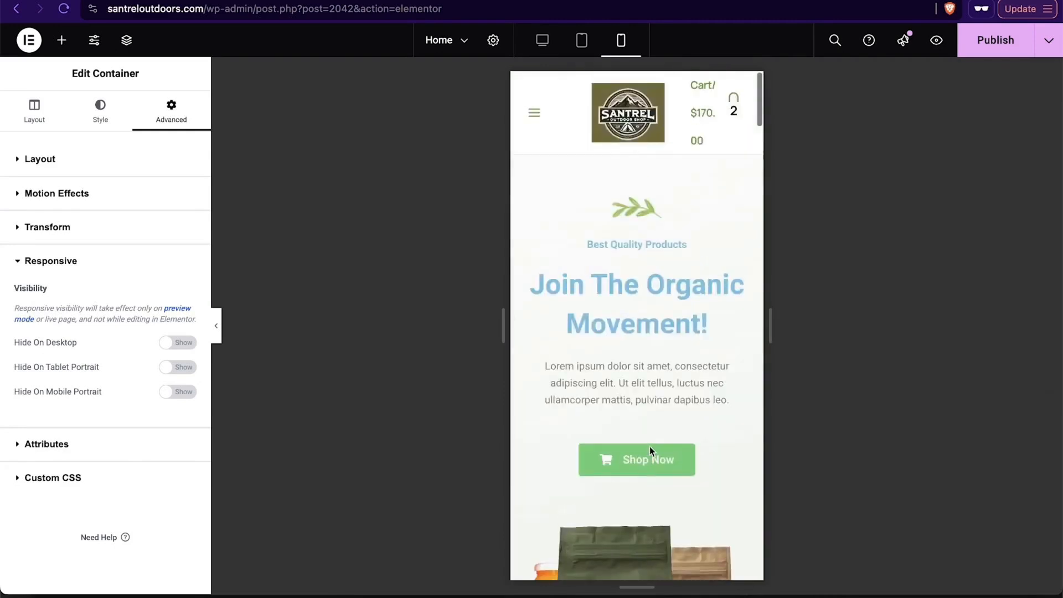
scroll(650, 447, down, 12)
scroll(650, 448, down, 2)
scroll(650, 448, up, 6)
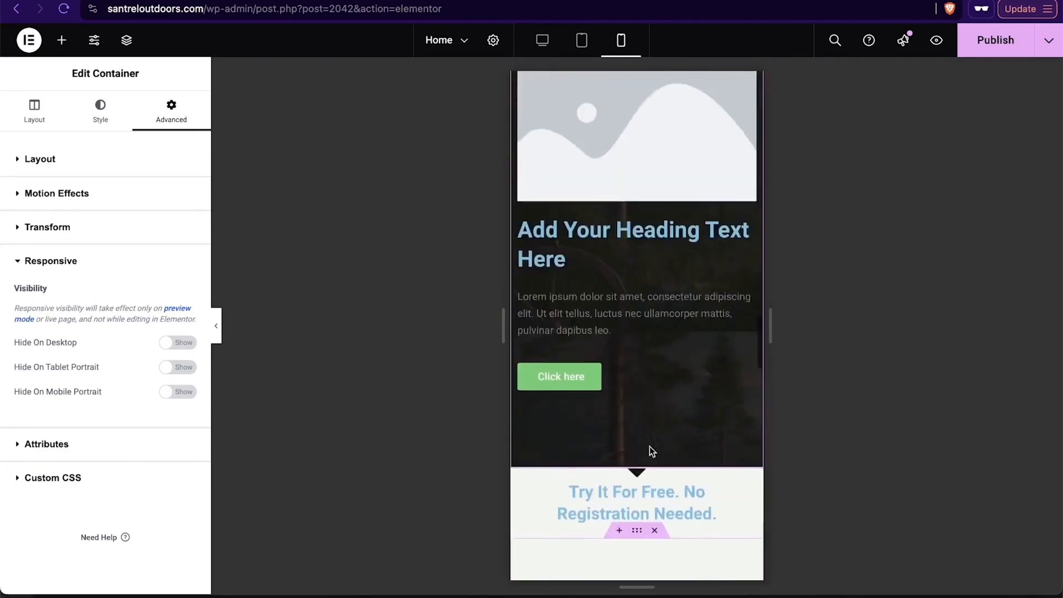
scroll(668, 421, up, 2)
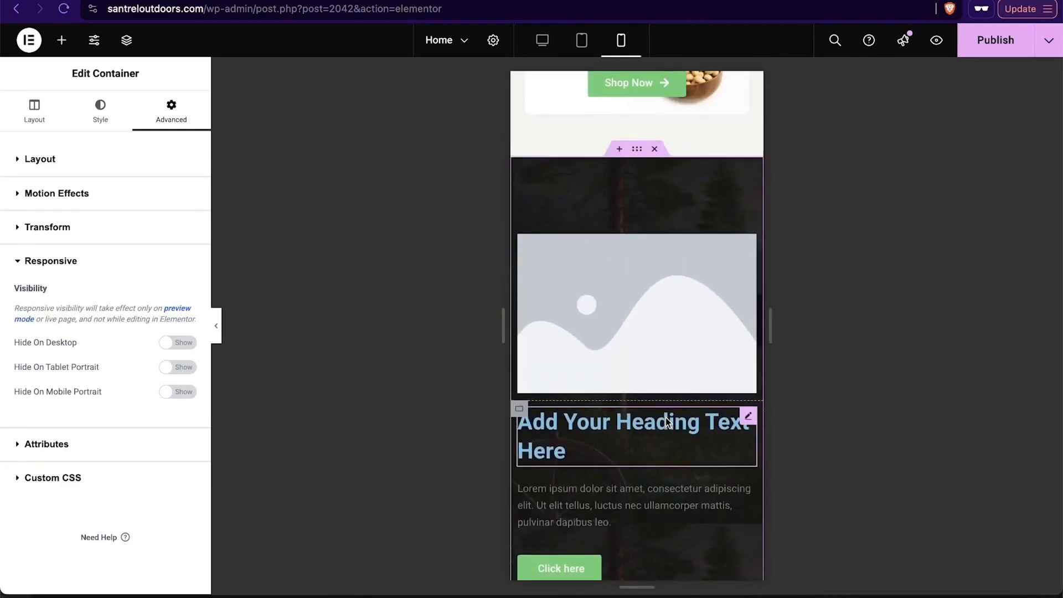
scroll(609, 381, down, 2)
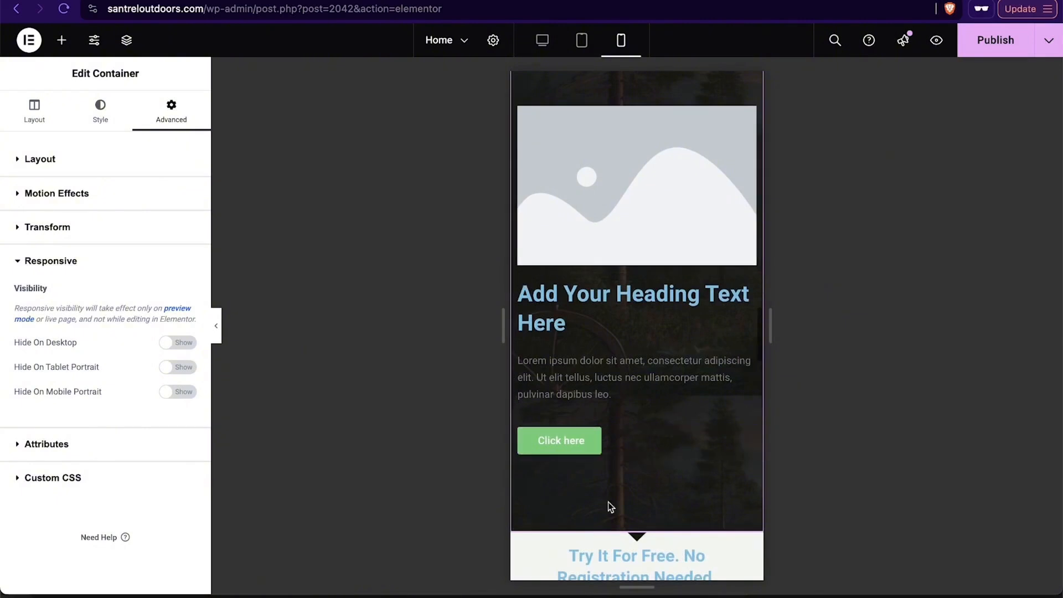
Step: Hide the two-column container on mobile portrait and check the surrounding sections in the mobile preview
click(188, 394)
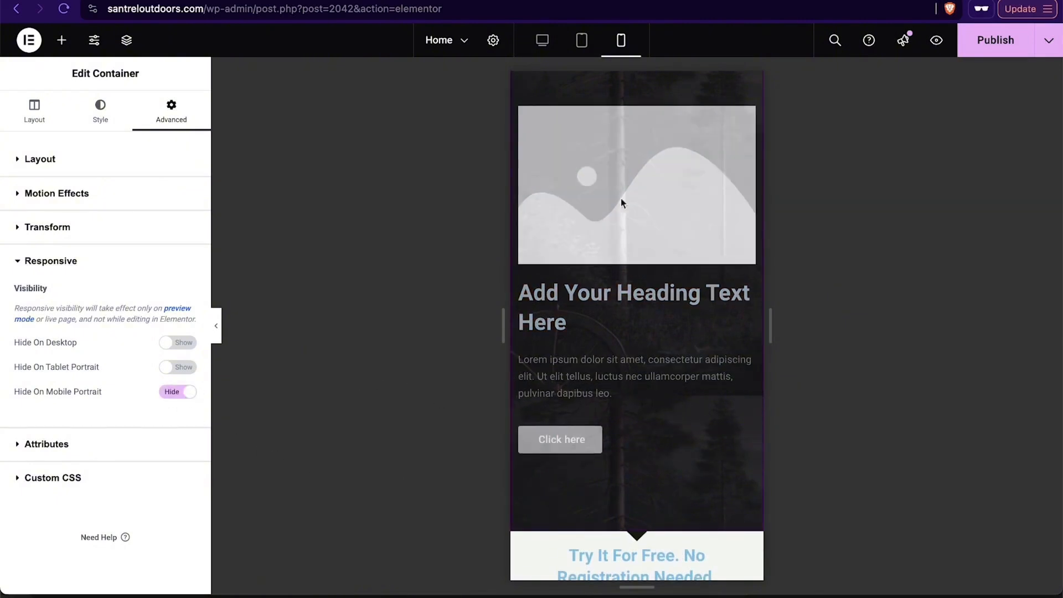
scroll(757, 360, up, 3)
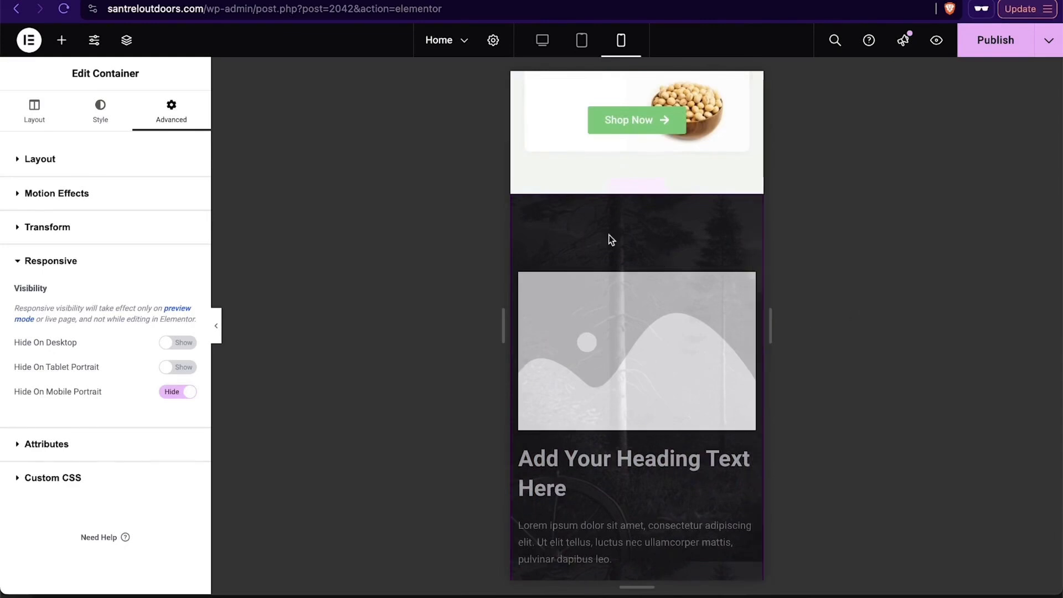
scroll(637, 169, down, 8)
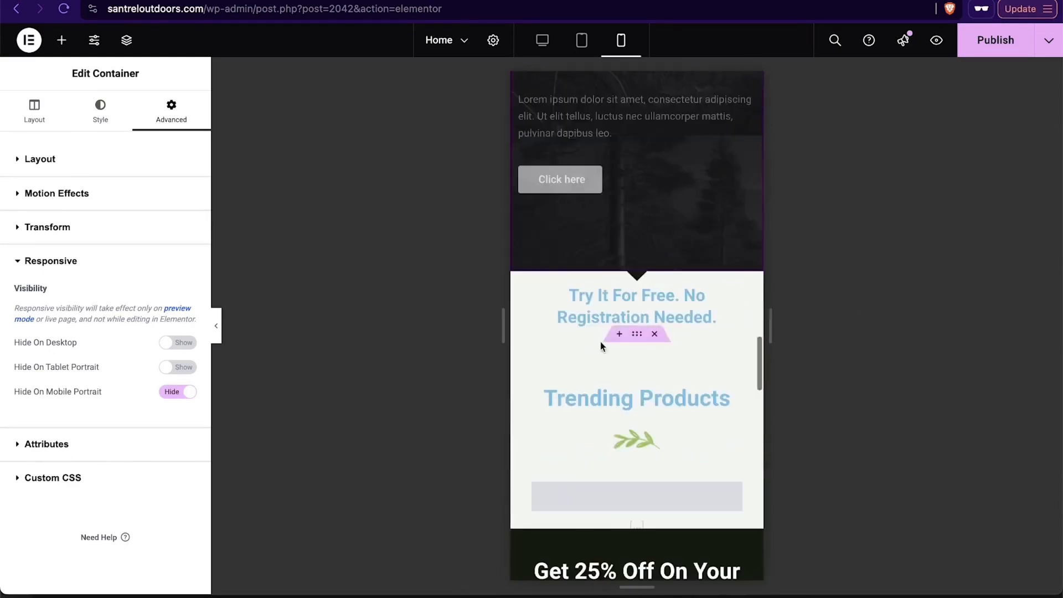
scroll(637, 333, up, 5)
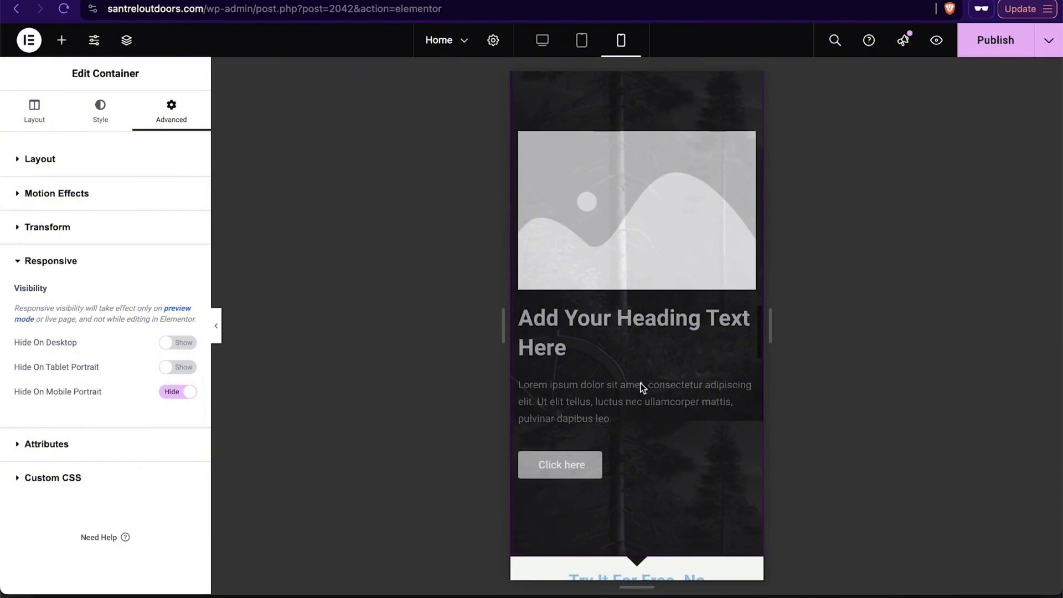
Step: Return to the desktop view and replace the hero section's product image with Wallpaper-1.webp from the media library
click(550, 44)
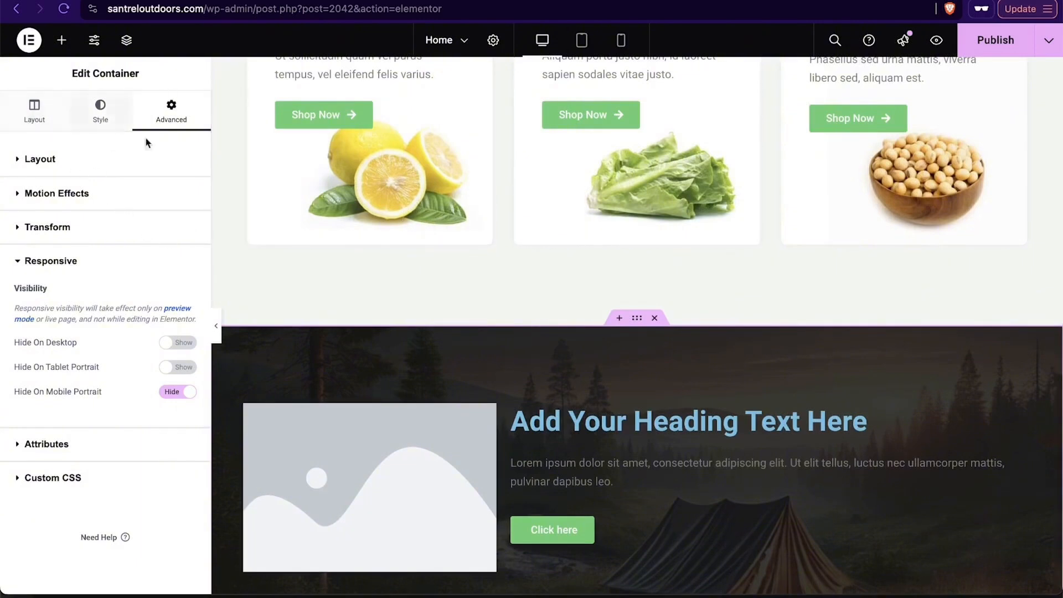
scroll(363, 243, up, 10)
scroll(362, 245, up, 10)
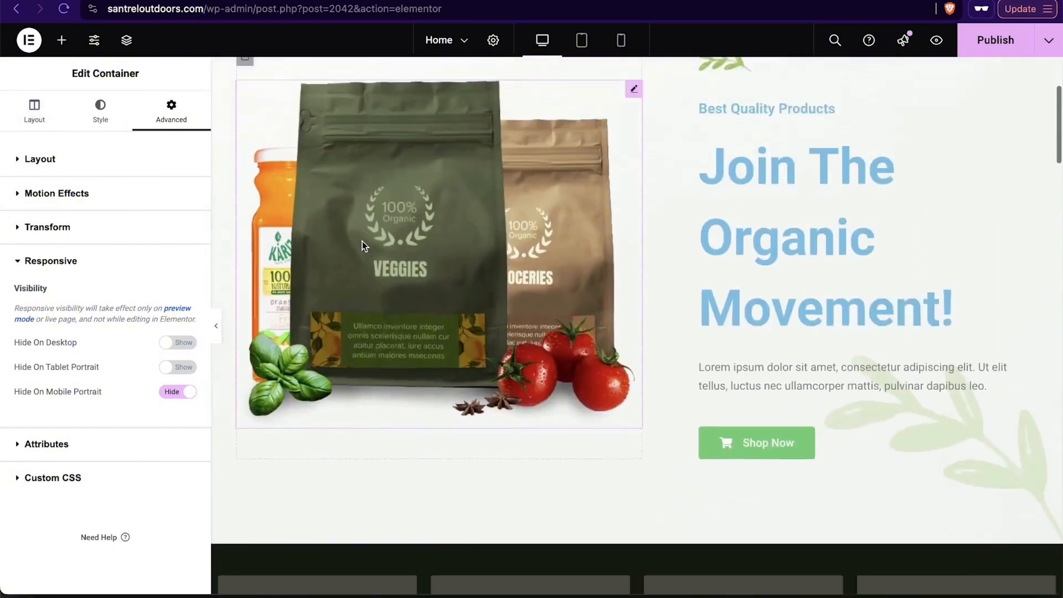
scroll(362, 244, up, 2)
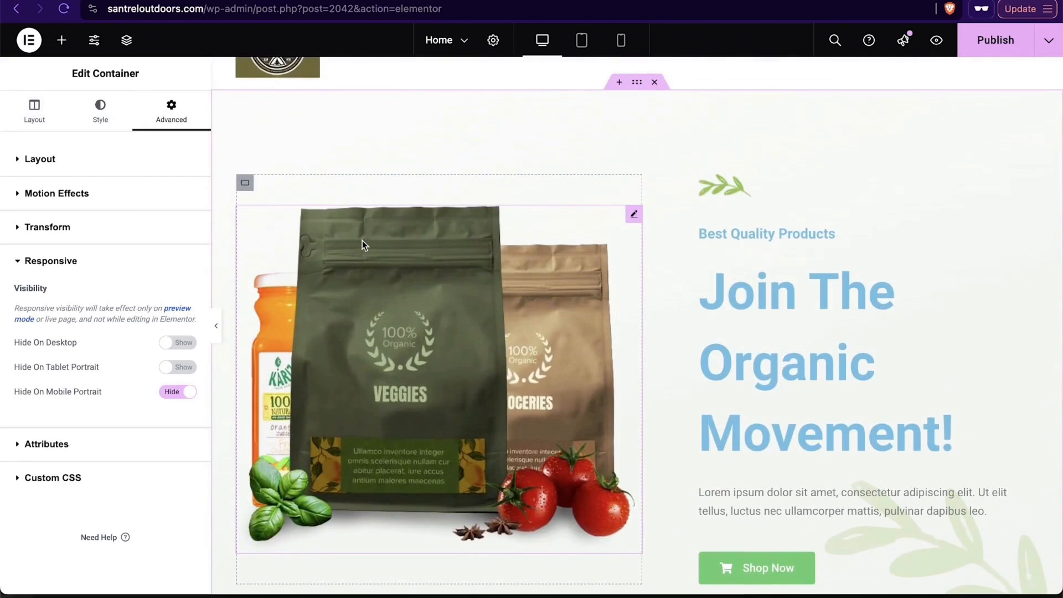
click(499, 306)
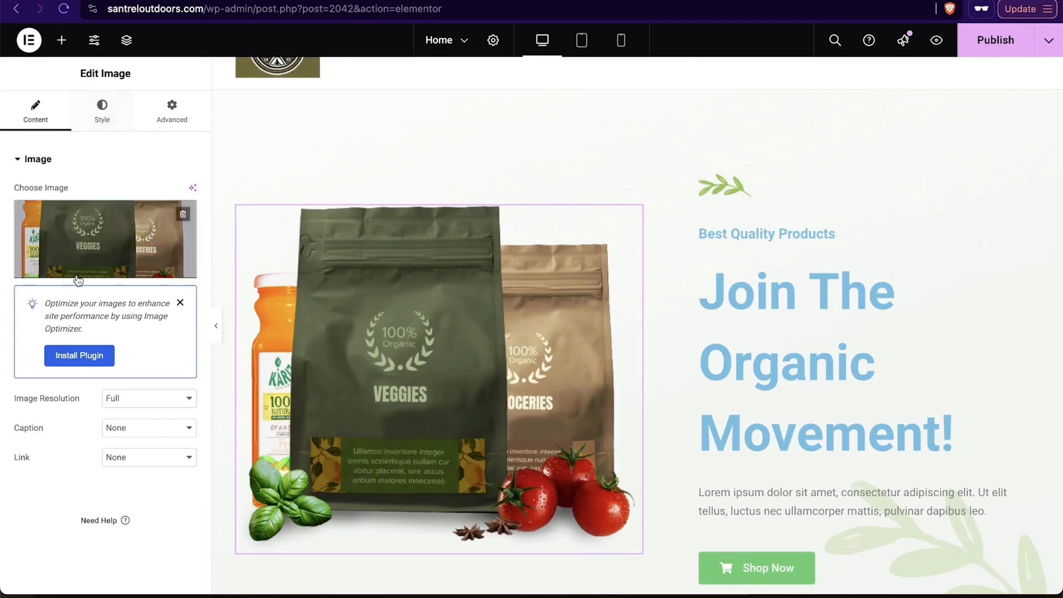
mouse_move(122, 234)
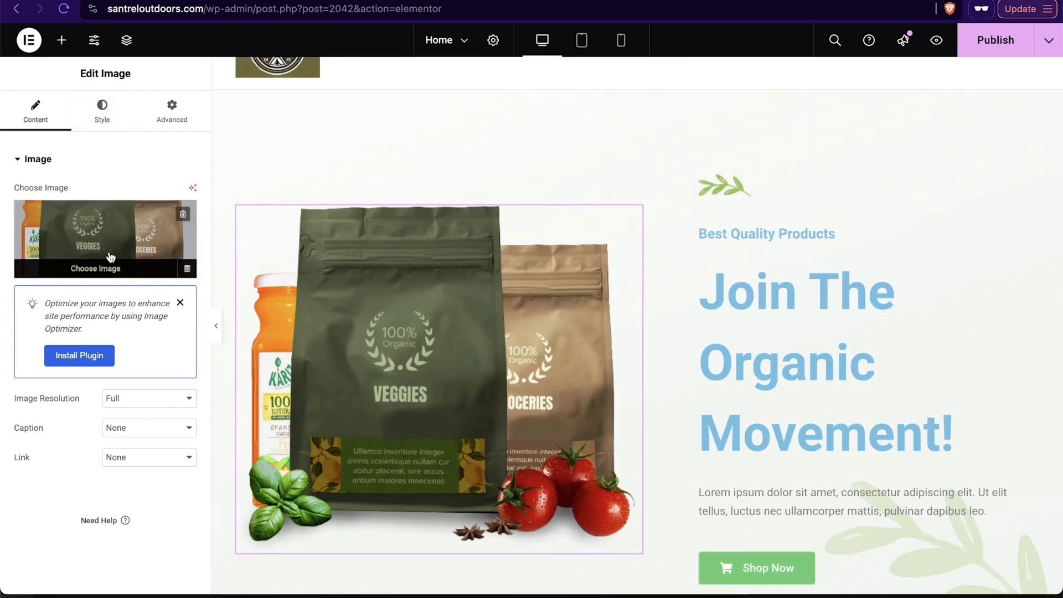
click(183, 214)
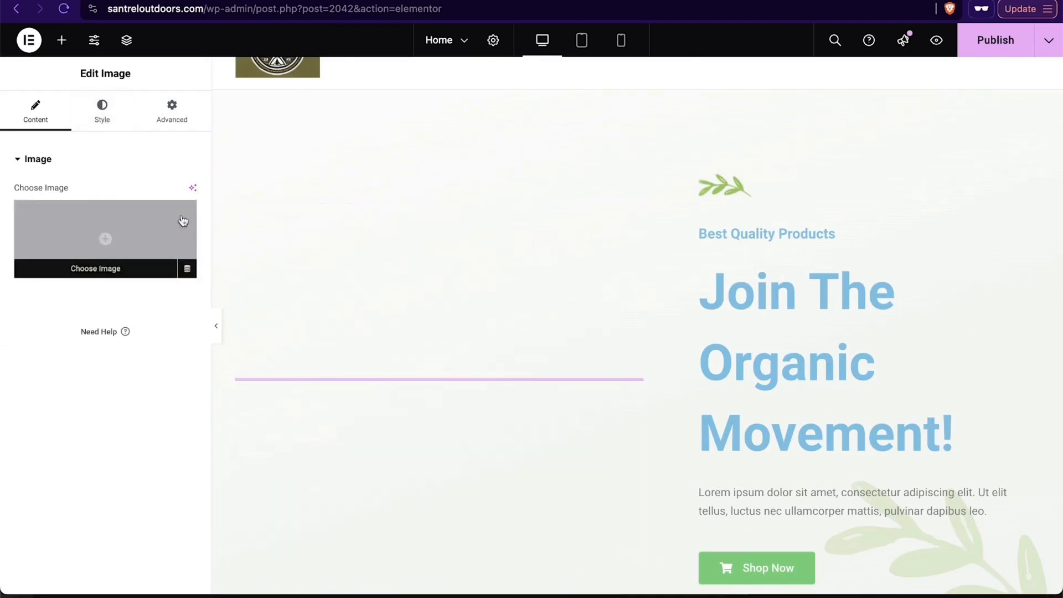
click(103, 269)
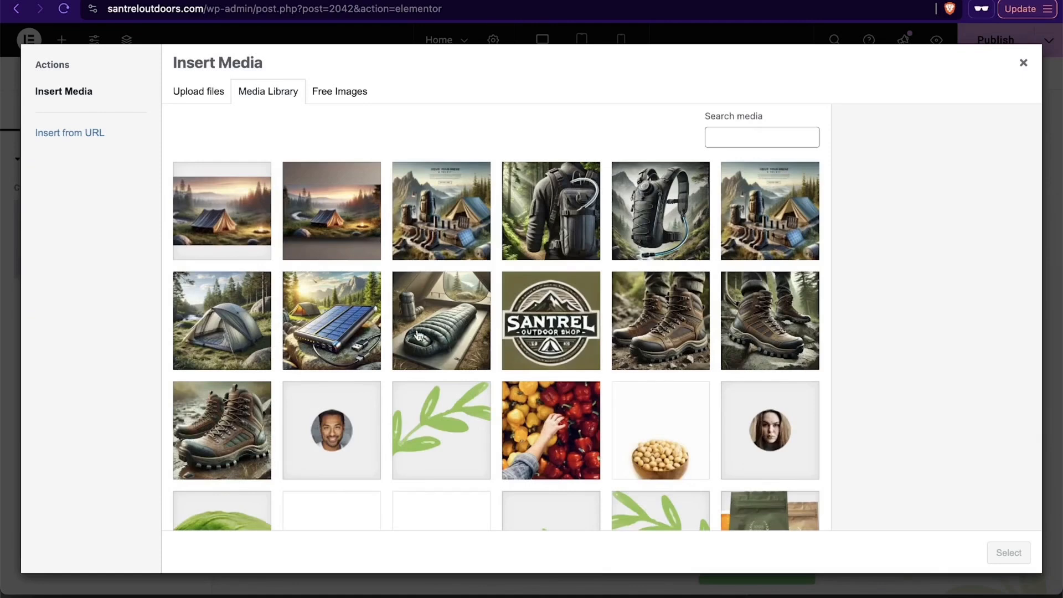
click(774, 242)
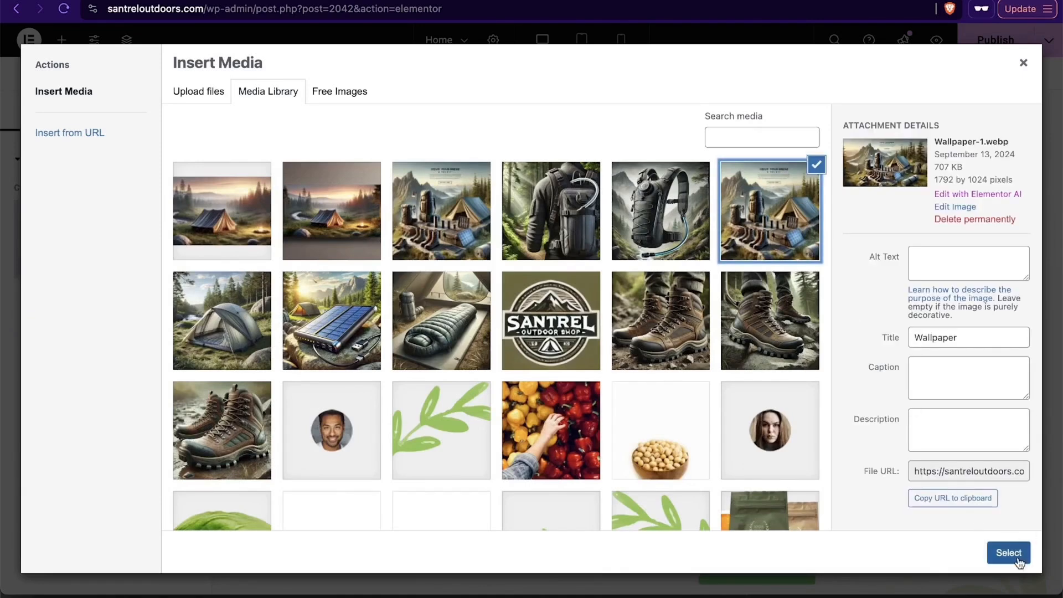
click(1015, 556)
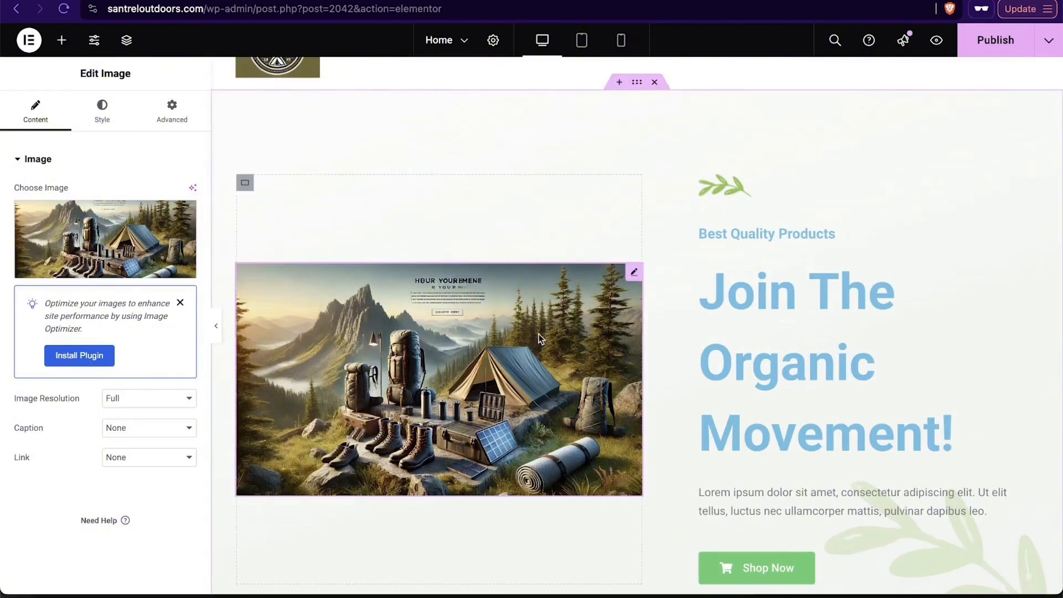
Step: Open the hero image in the media library's image editor and crop it to 965 × 768 pixels starting at 454, 257 around the camping gear
mouse_move(172, 257)
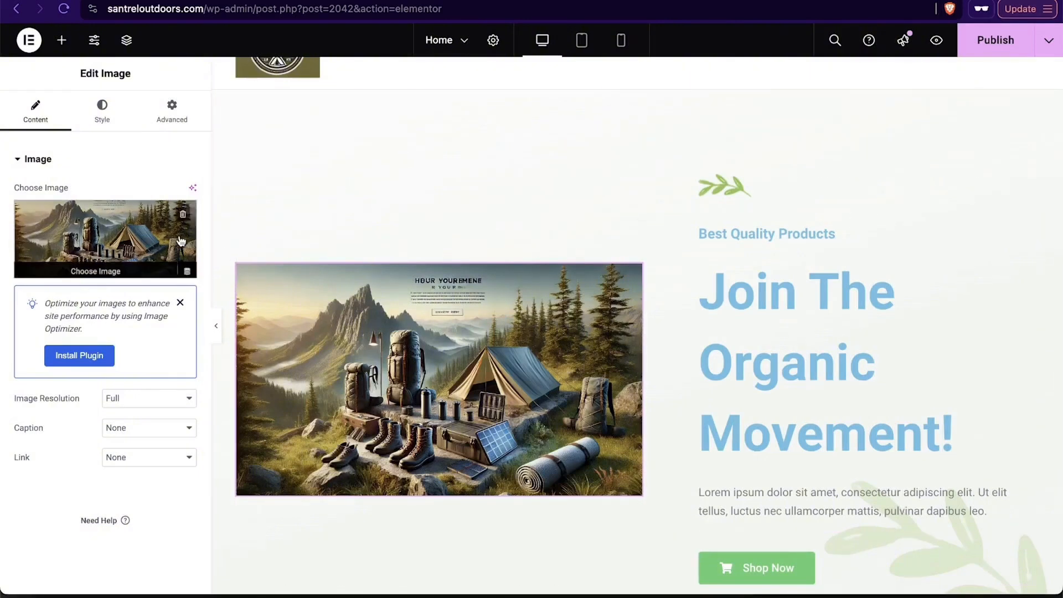
click(117, 230)
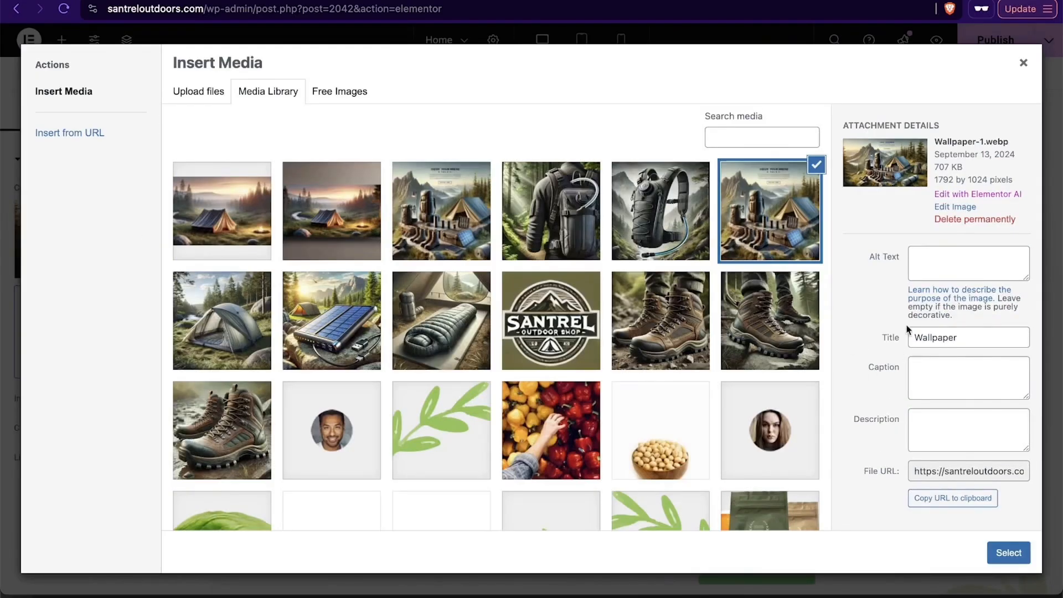
click(958, 206)
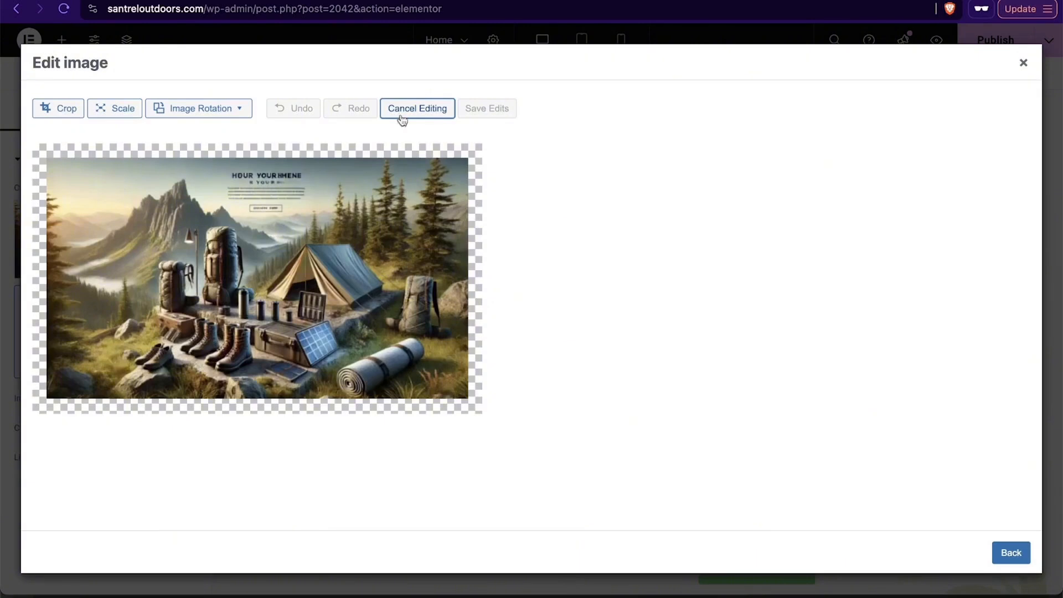
click(66, 109)
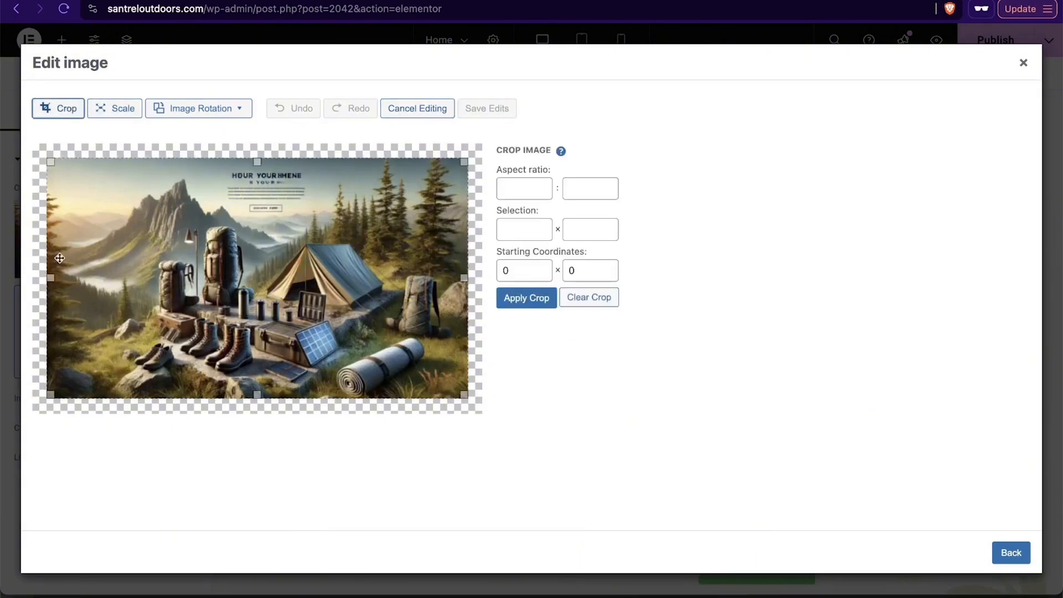
drag(50, 277, 142, 277)
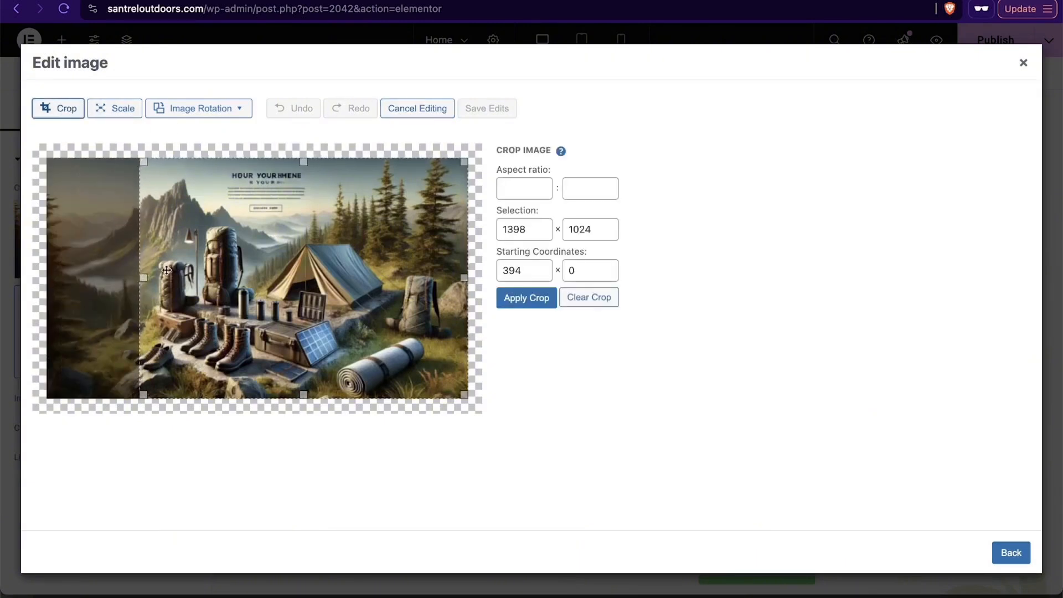
drag(297, 162, 297, 218)
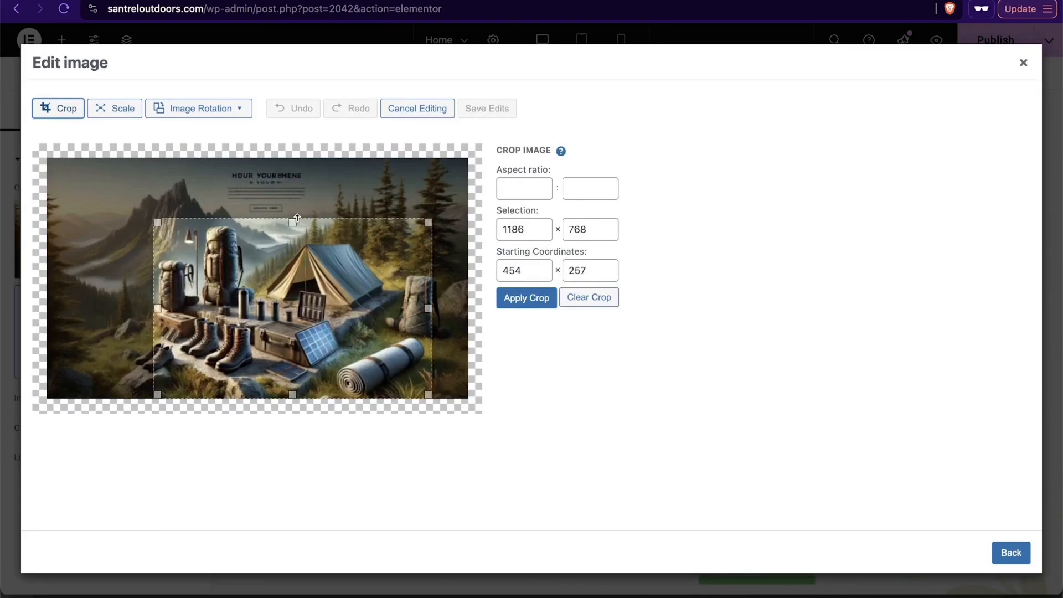
drag(428, 308, 377, 308)
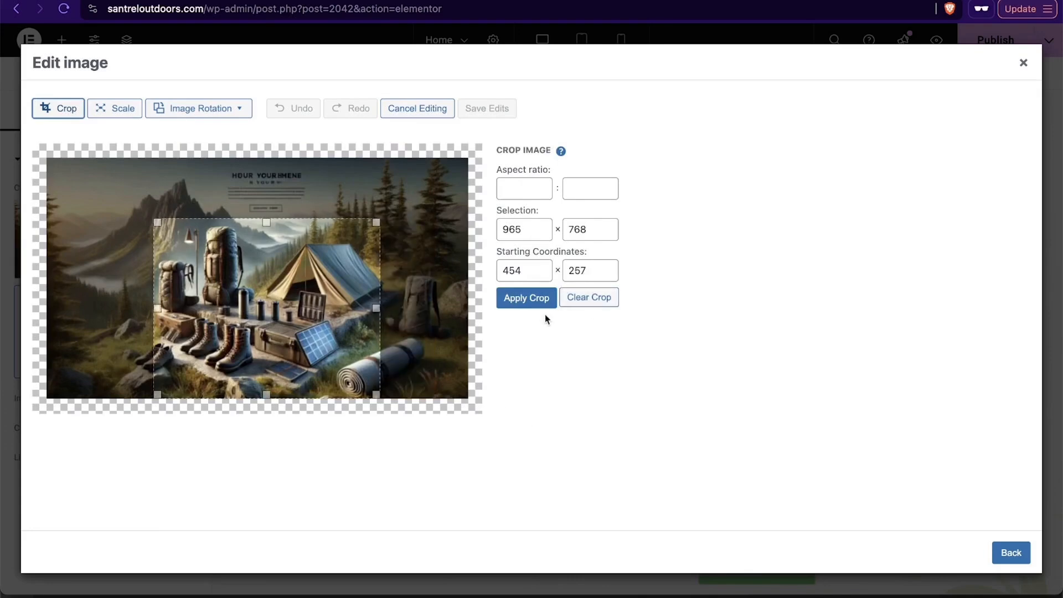
click(534, 299)
click(533, 300)
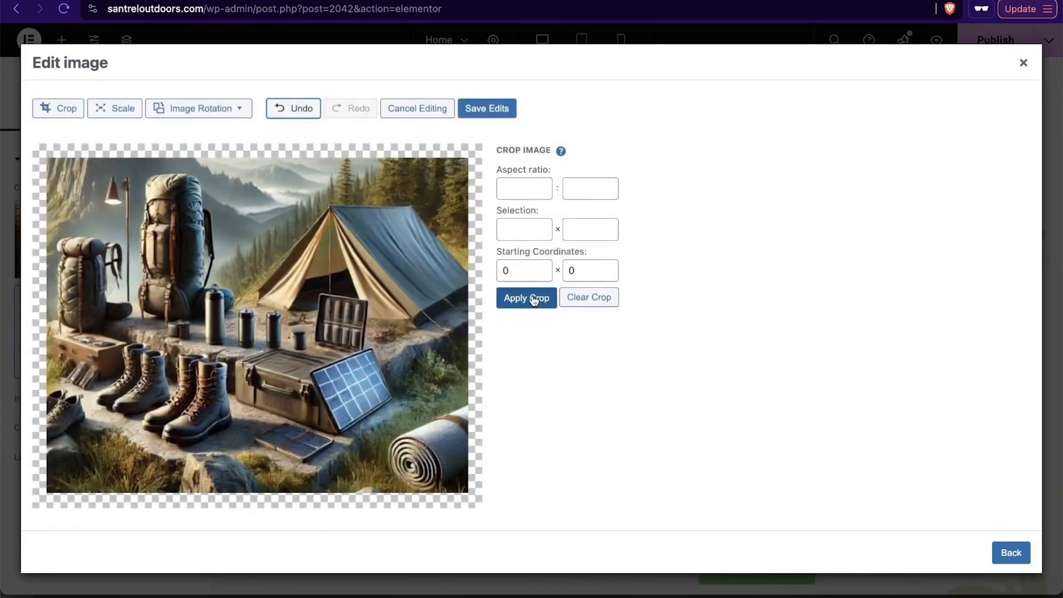
Step: Save the cropped wallpaper and insert it as the hero section's image
click(475, 108)
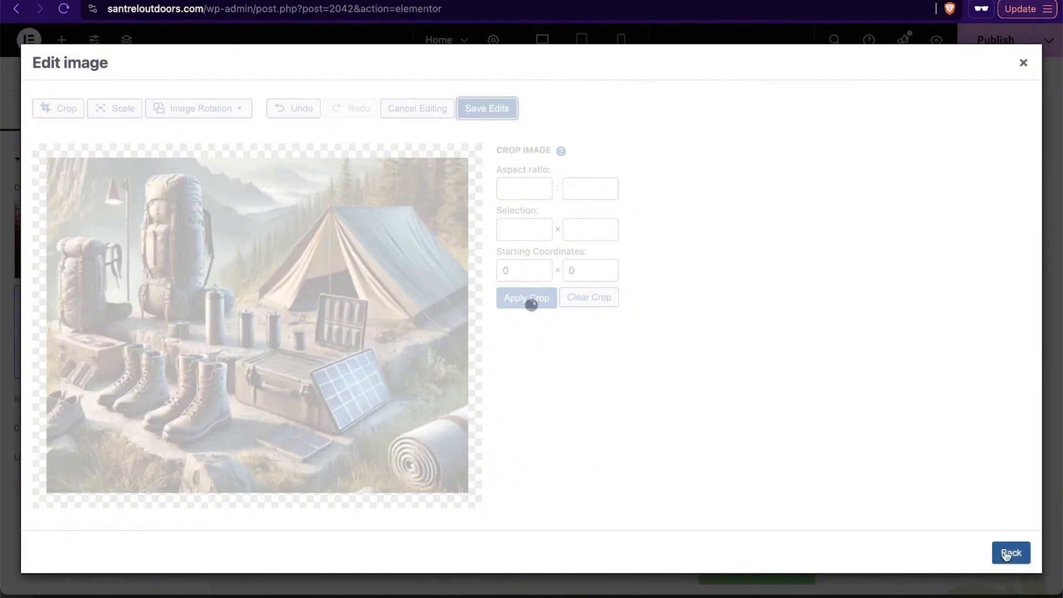
click(1013, 550)
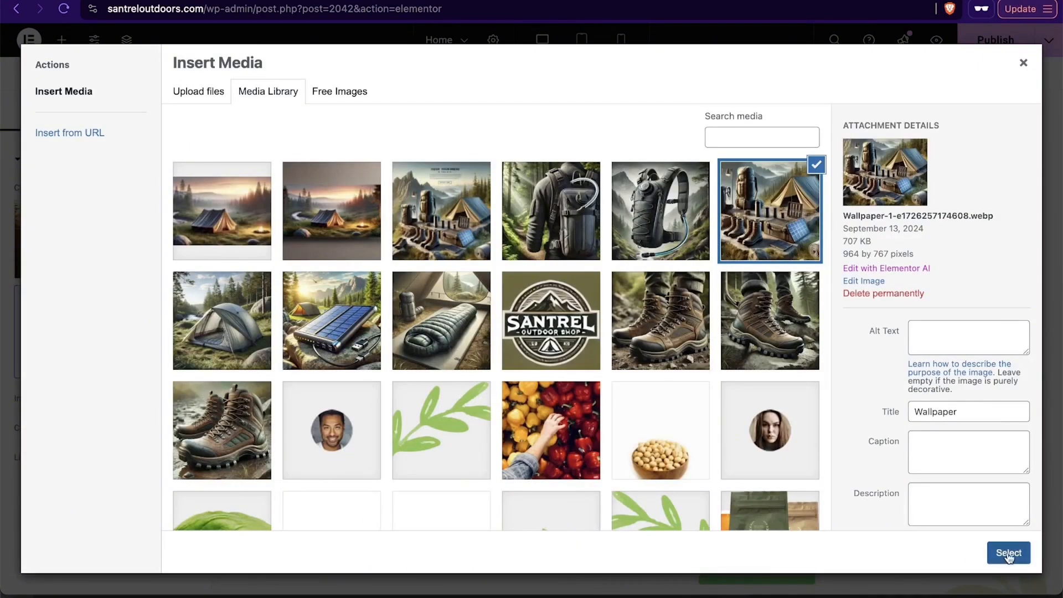
click(1010, 551)
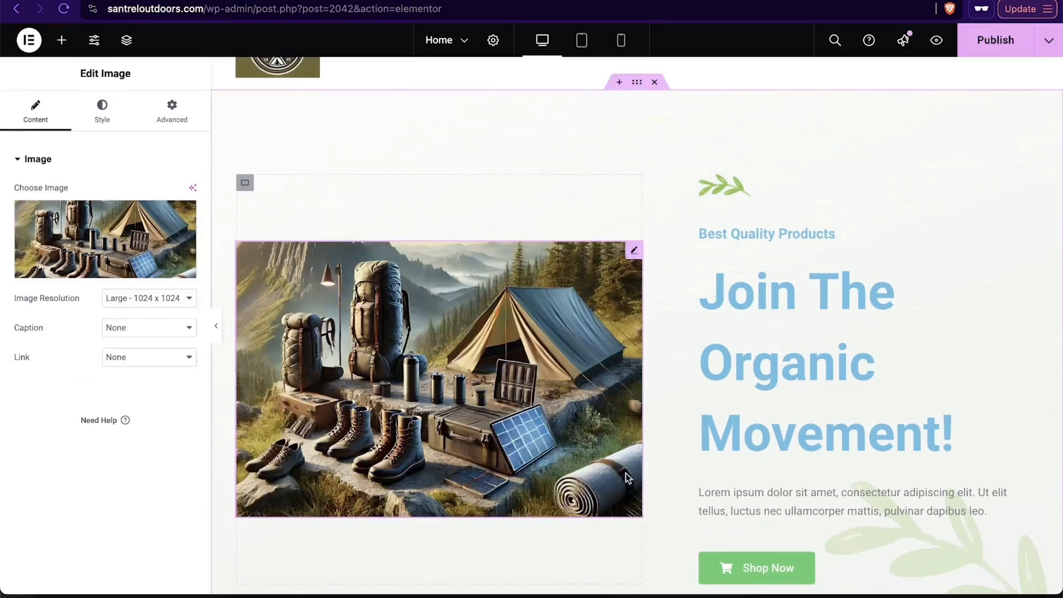
Step: Remove the leaf image from the hero container's background overlay
scroll(453, 414, up, 1)
scroll(453, 414, down, 1)
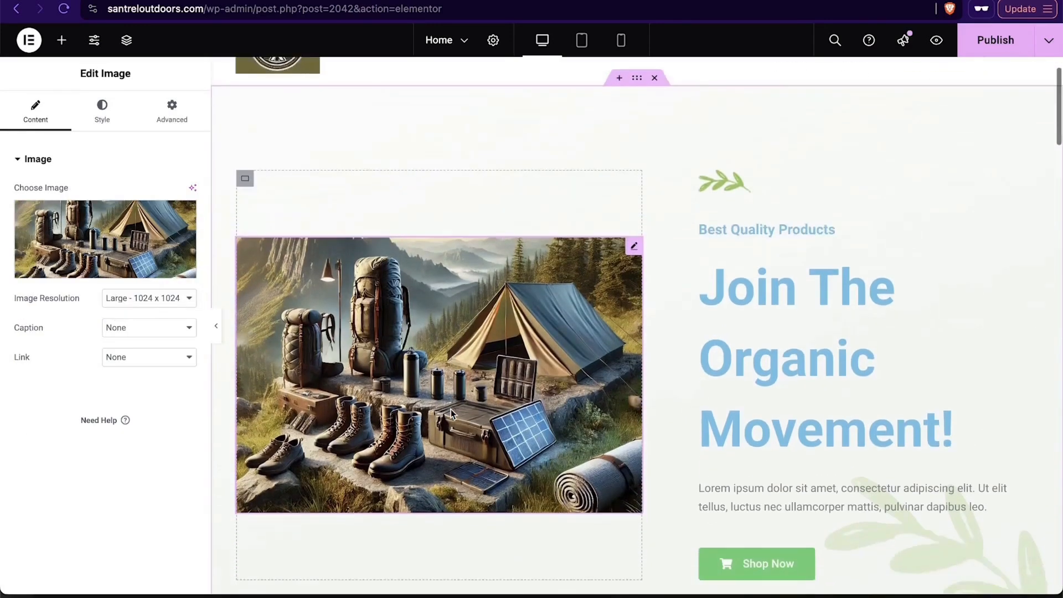
scroll(865, 350, down, 2)
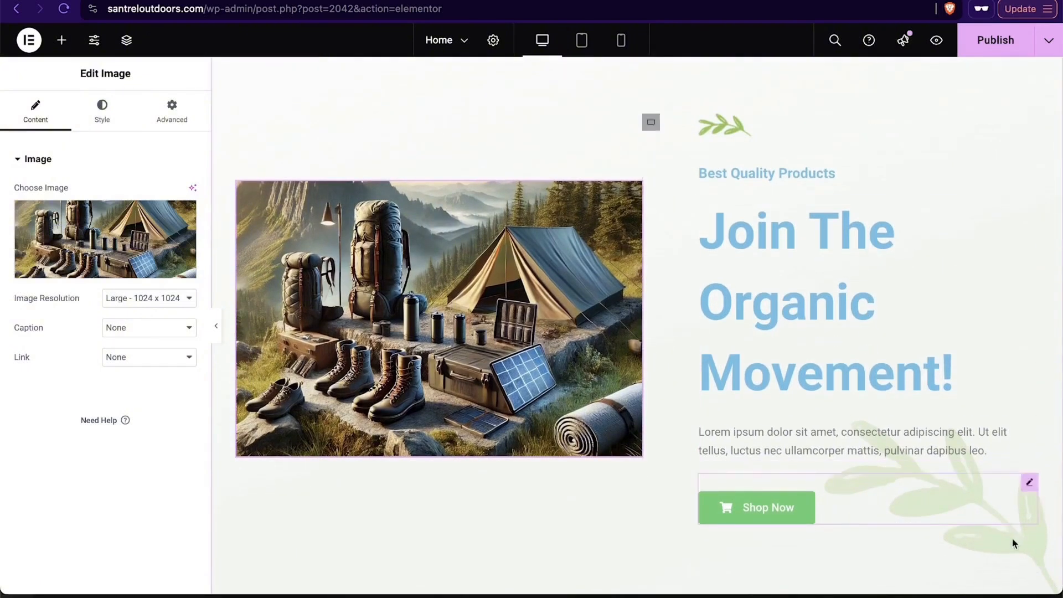
scroll(987, 561, up, 1)
scroll(988, 561, down, 2)
scroll(988, 561, up, 3)
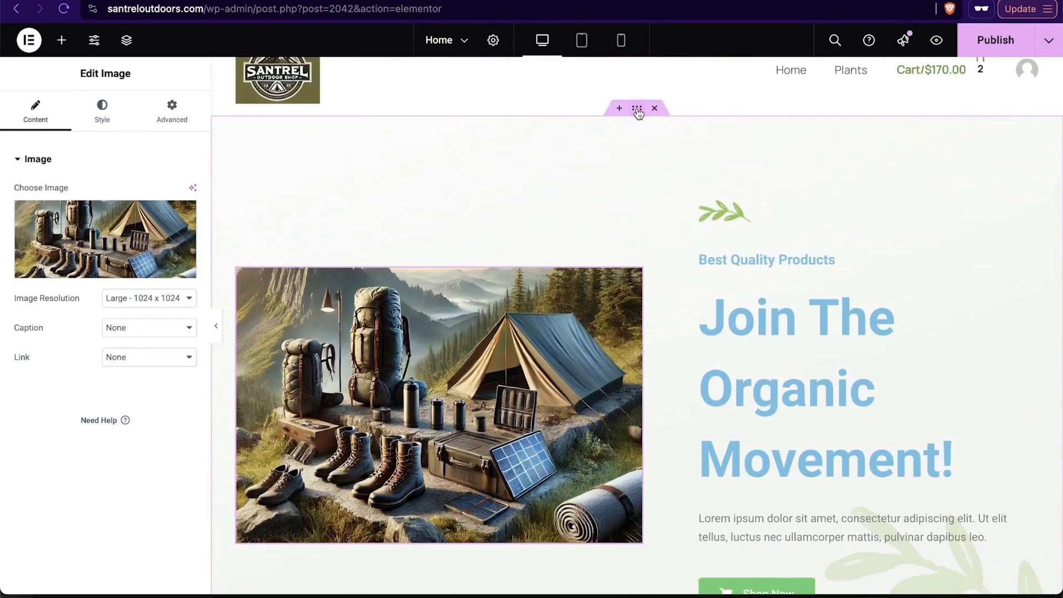
click(637, 109)
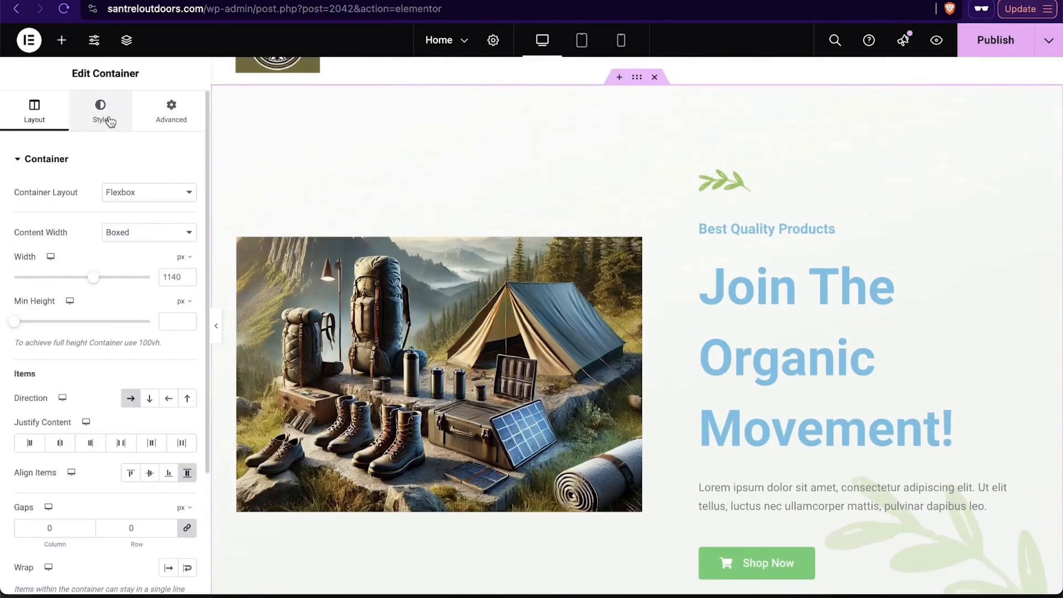
click(109, 121)
scroll(134, 288, down, 3)
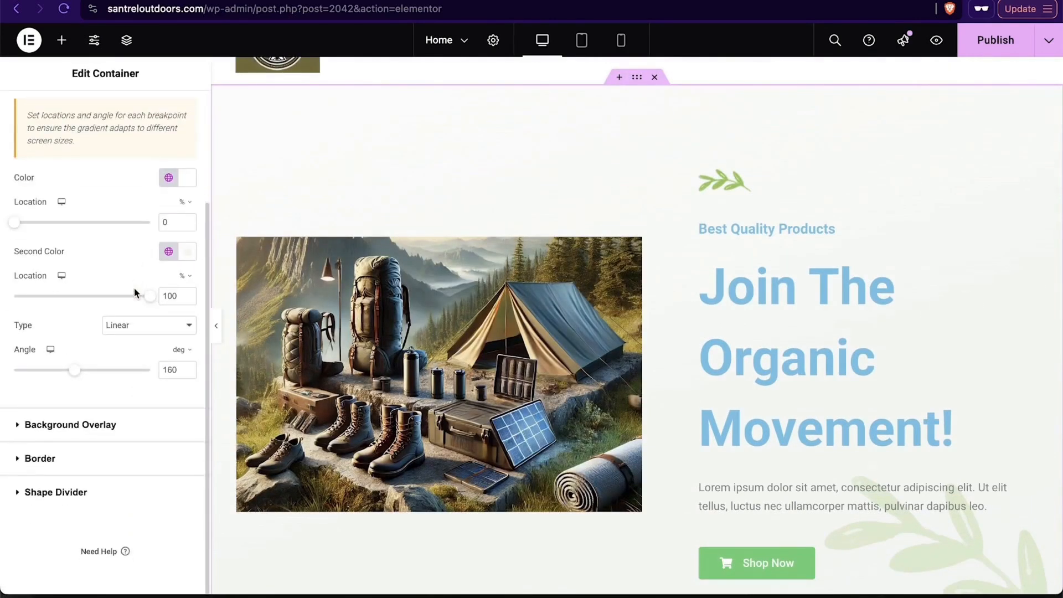
click(147, 425)
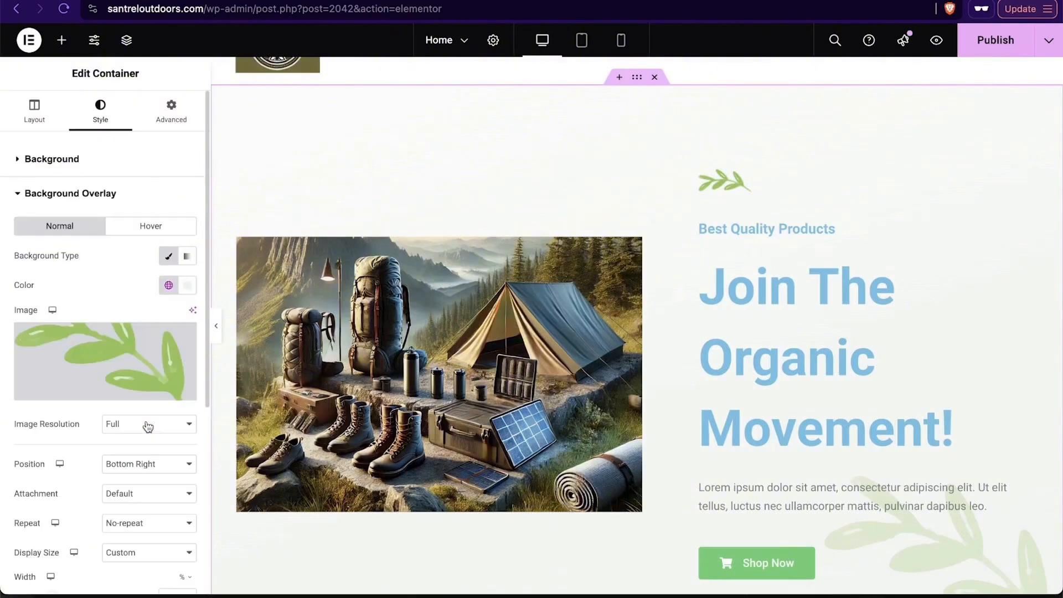
mouse_move(126, 382)
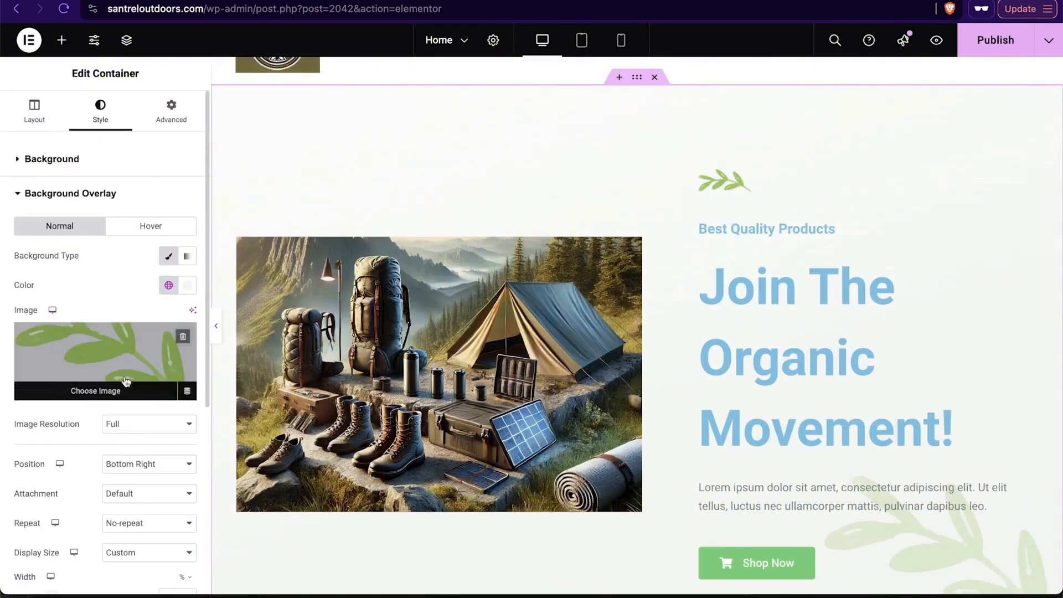
click(187, 388)
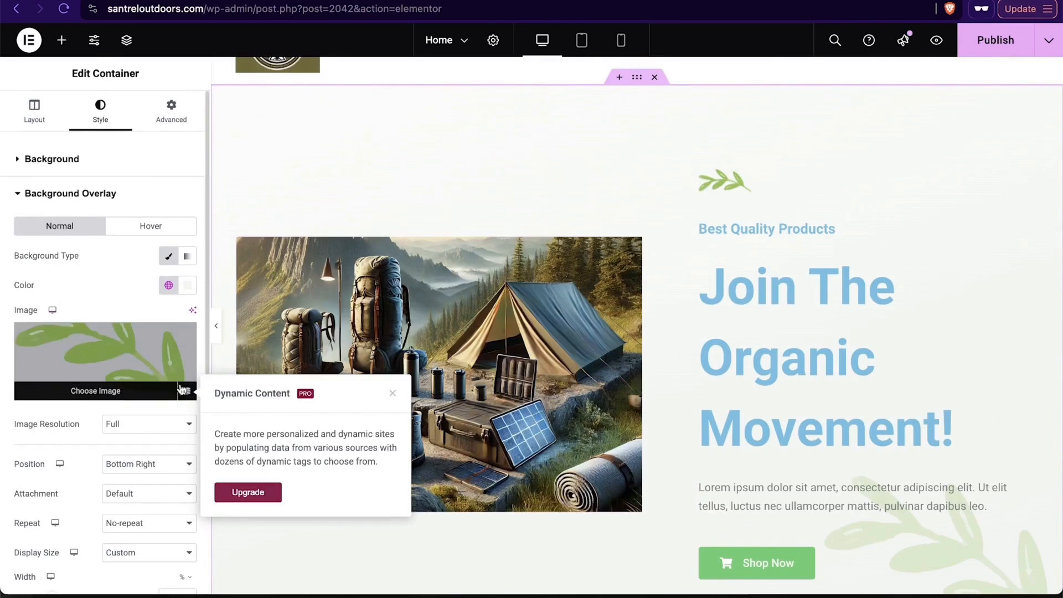
click(186, 339)
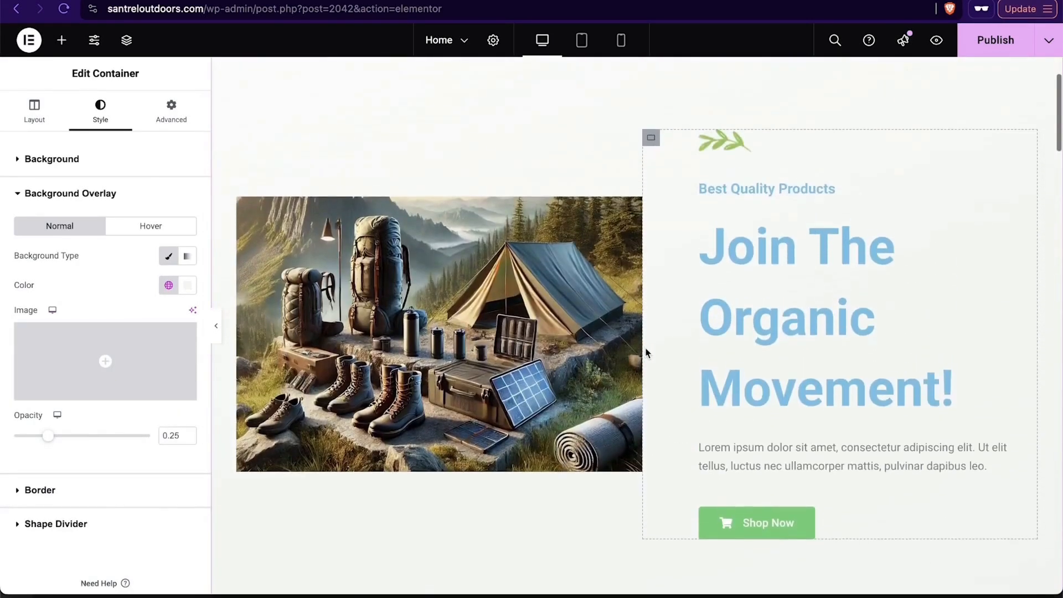
Step: Delete the small leaf image widget above the "Best Quality Products" heading
click(748, 246)
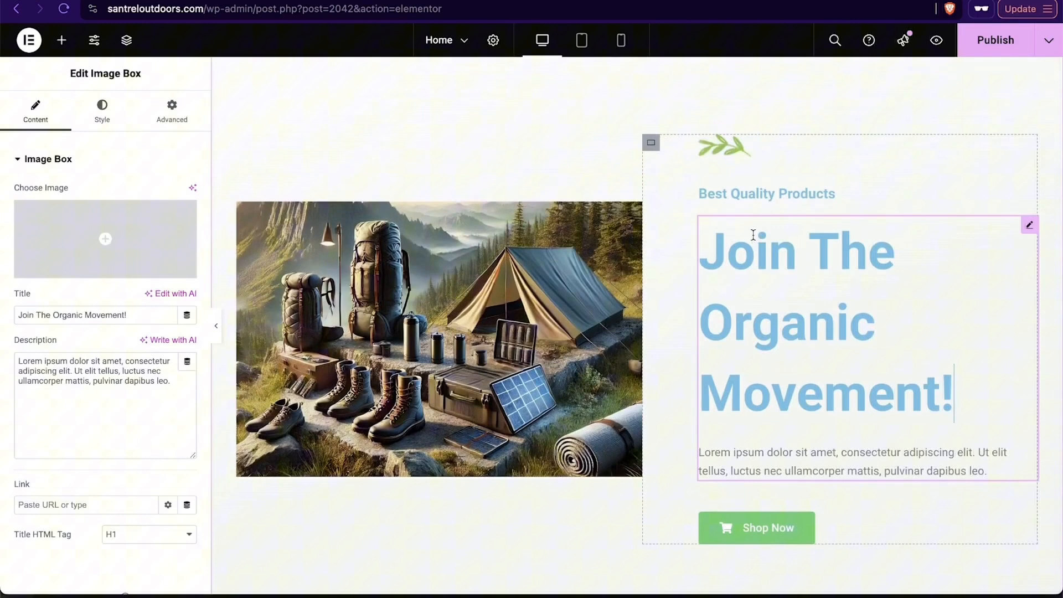
click(725, 165)
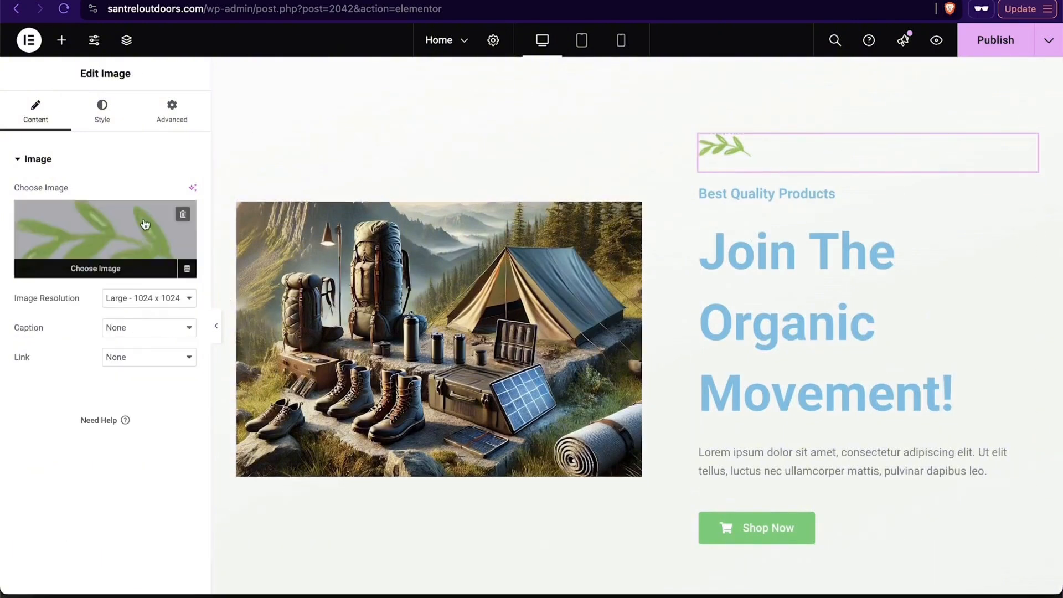
right_click(1031, 147)
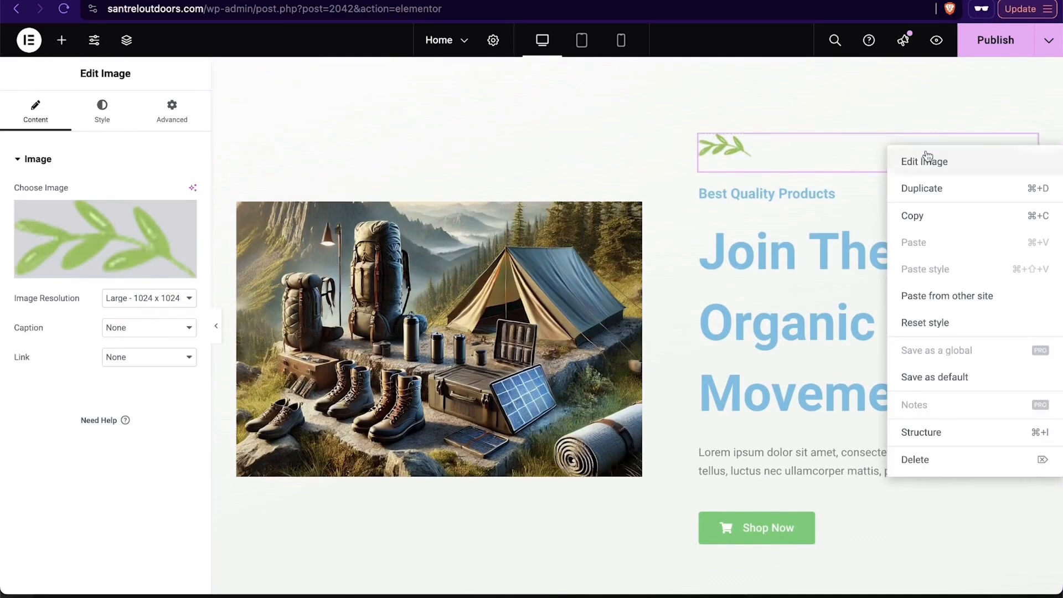
click(914, 459)
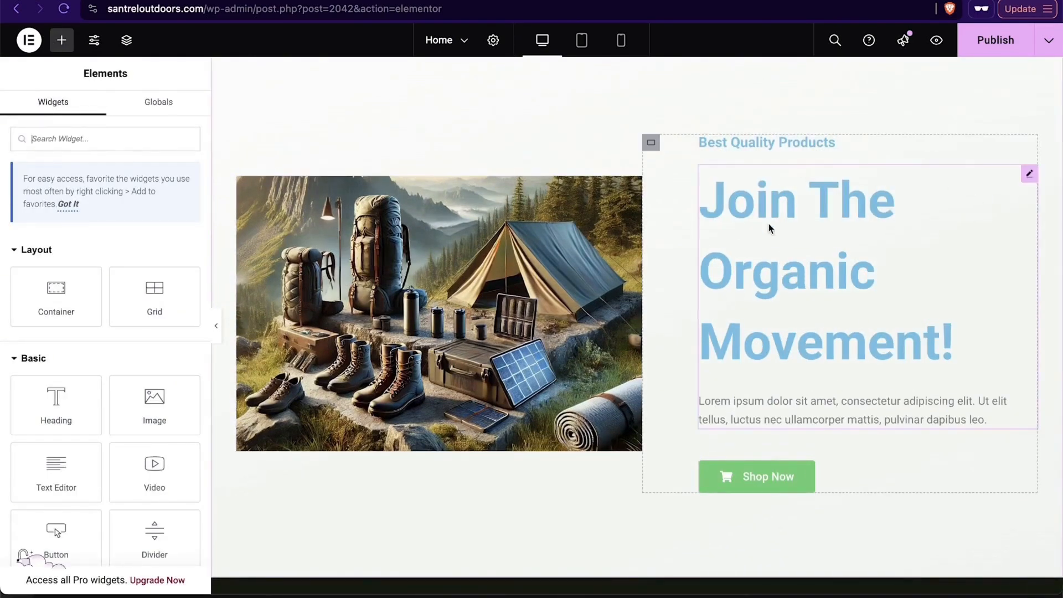
Step: Replace the hero title "Join The Organic Movement!" with "Get Outdoors"
click(820, 209)
drag(961, 339, 726, 180)
double_click(904, 283)
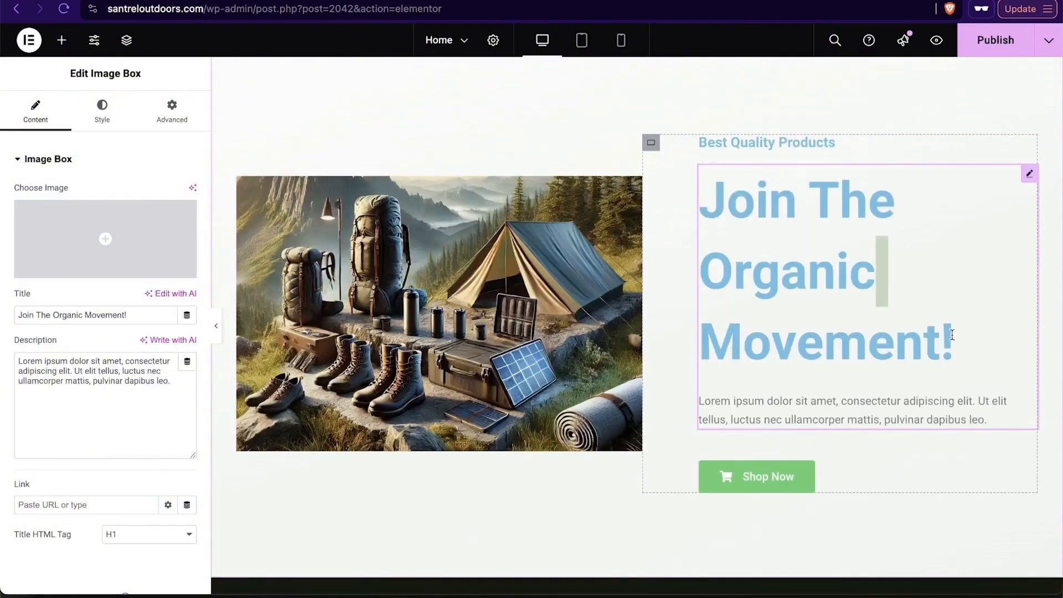
key(BackSpace)
key(BackSpace)
key(BackSpace)
key(BackSpace)
key(BackSpace)
key(BackSpace)
key(BackSpace)
key(BackSpace)
key(BackSpace)
key(BackSpace)
key(BackSpace)
key(BackSpace)
key(BackSpace)
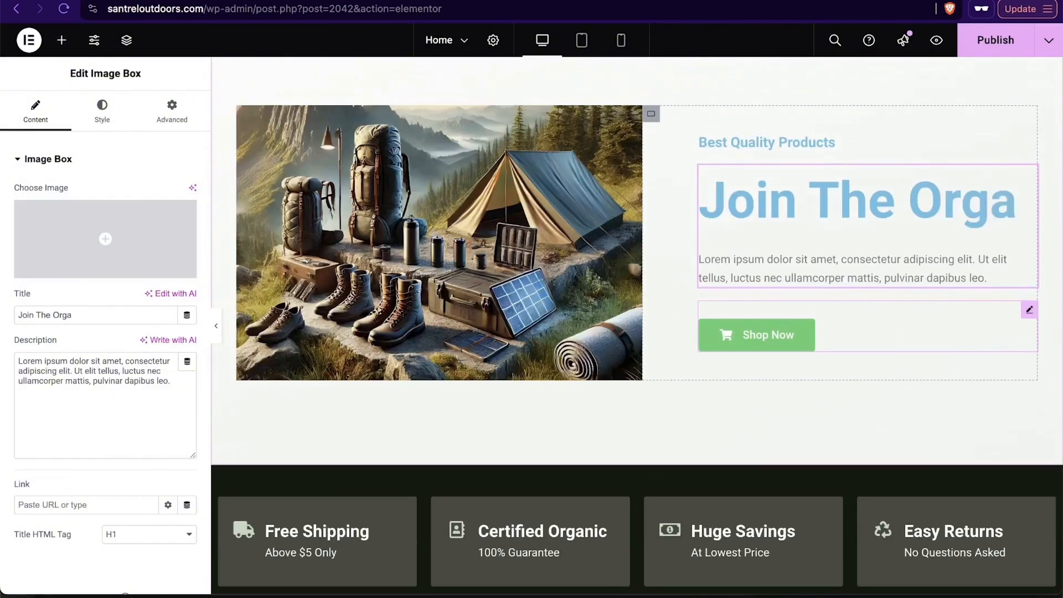
key(BackSpace)
key(BackSpace)
key(BackSpace)
key(BackSpace)
key(BackSpace)
key(BackSpace)
key(BackSpace)
key(BackSpace)
key(BackSpace)
key(BackSpace)
key(BackSpace)
key(BackSpace)
key(BackSpace)
text(Get Outdoors)
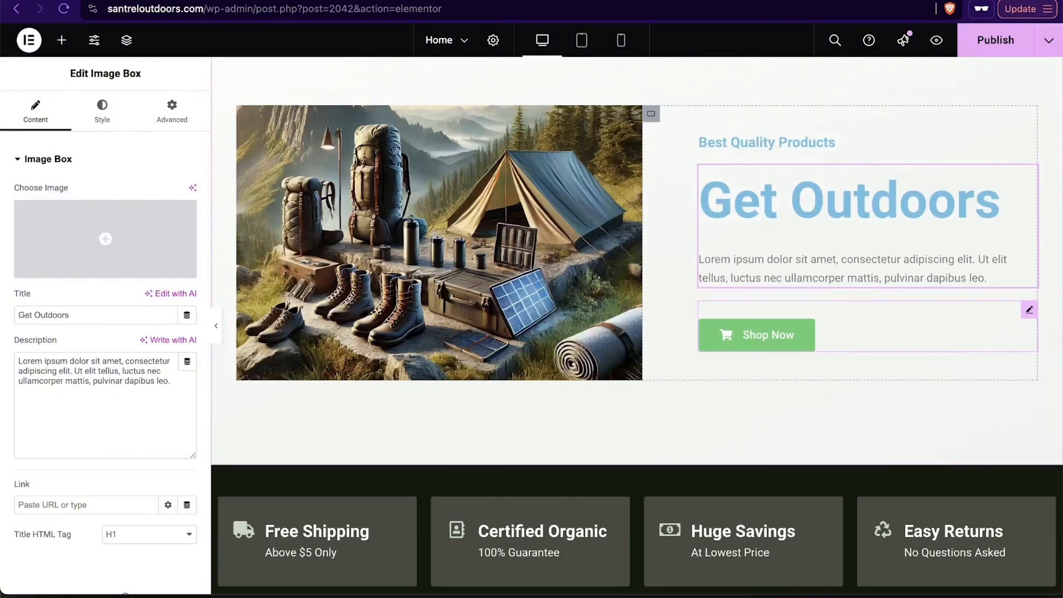
Step: Change the "Get Outdoors" title color to the dark green #486F34
triple_click(710, 201)
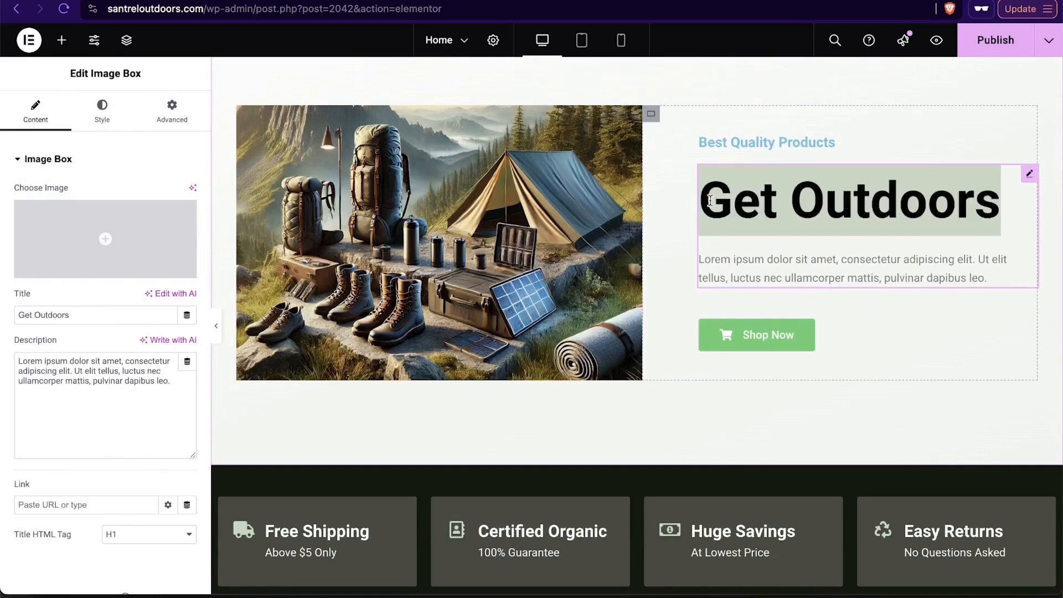
click(102, 115)
click(78, 165)
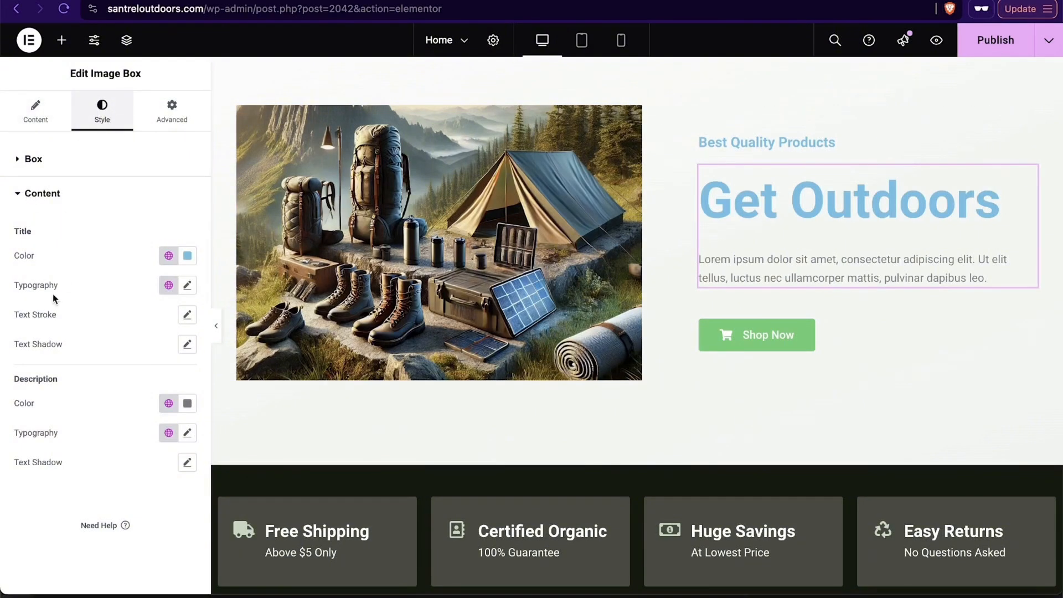
click(187, 256)
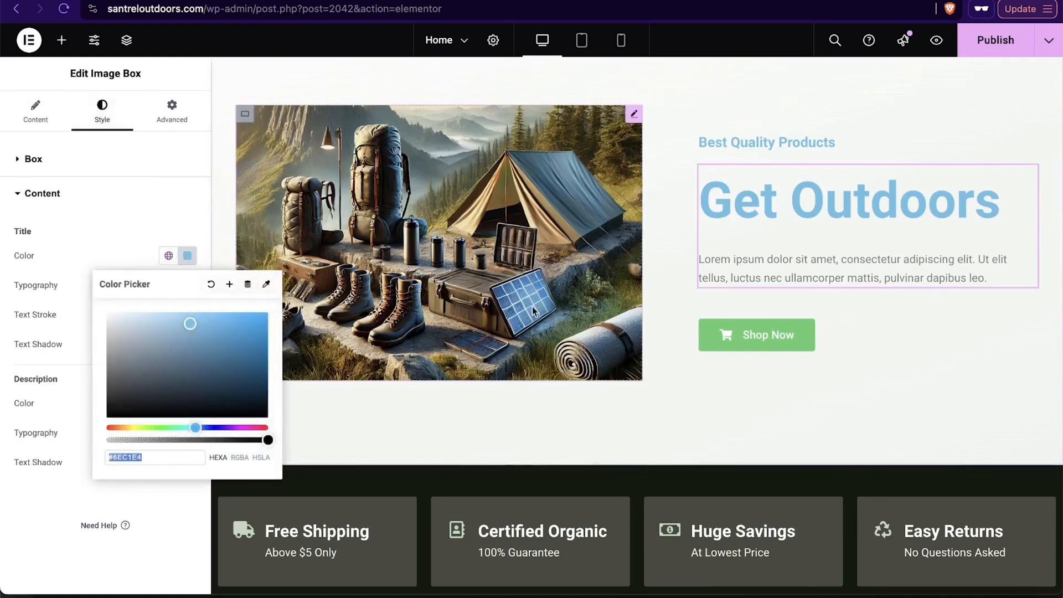
scroll(533, 307, up, 3)
scroll(533, 306, down, 3)
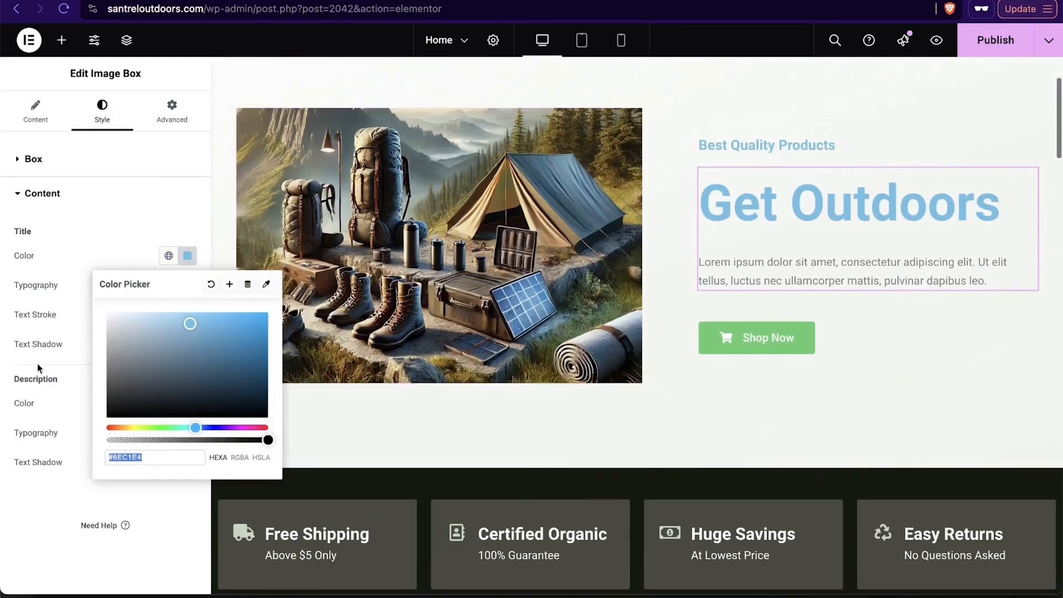
click(166, 428)
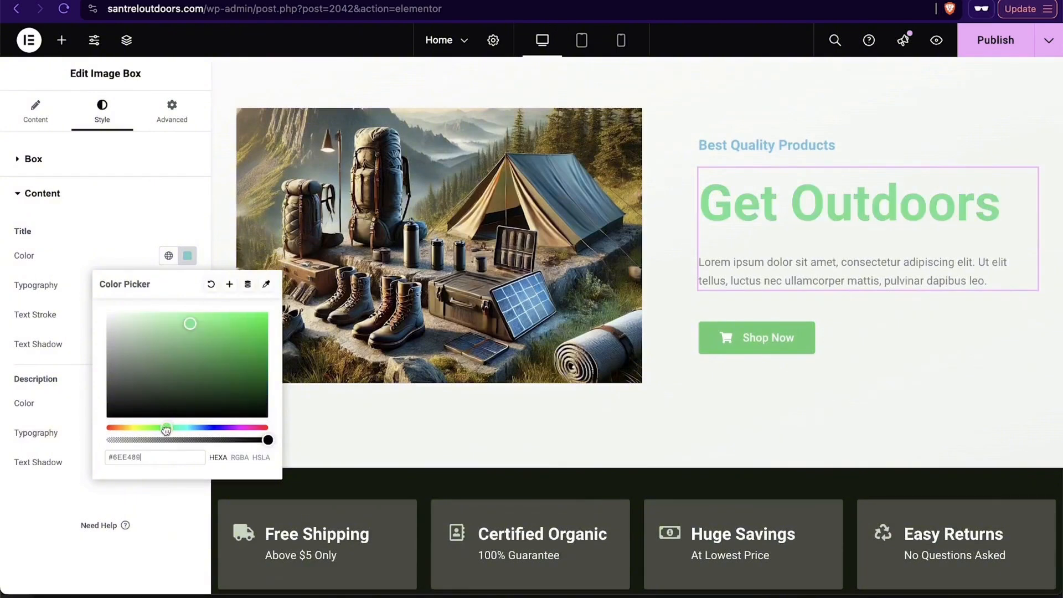
drag(158, 427, 152, 428)
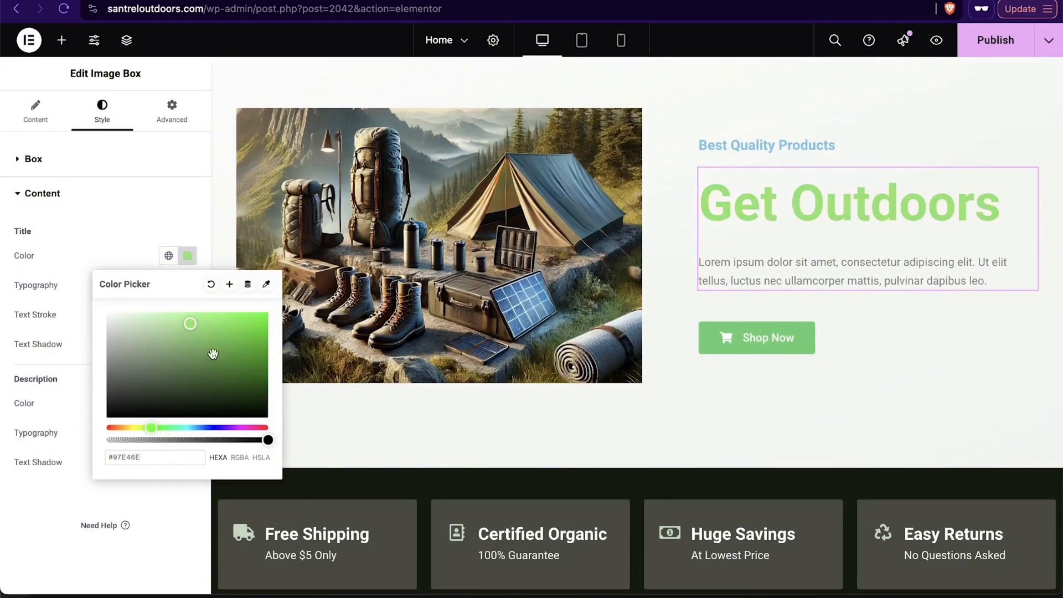
drag(214, 353, 191, 371)
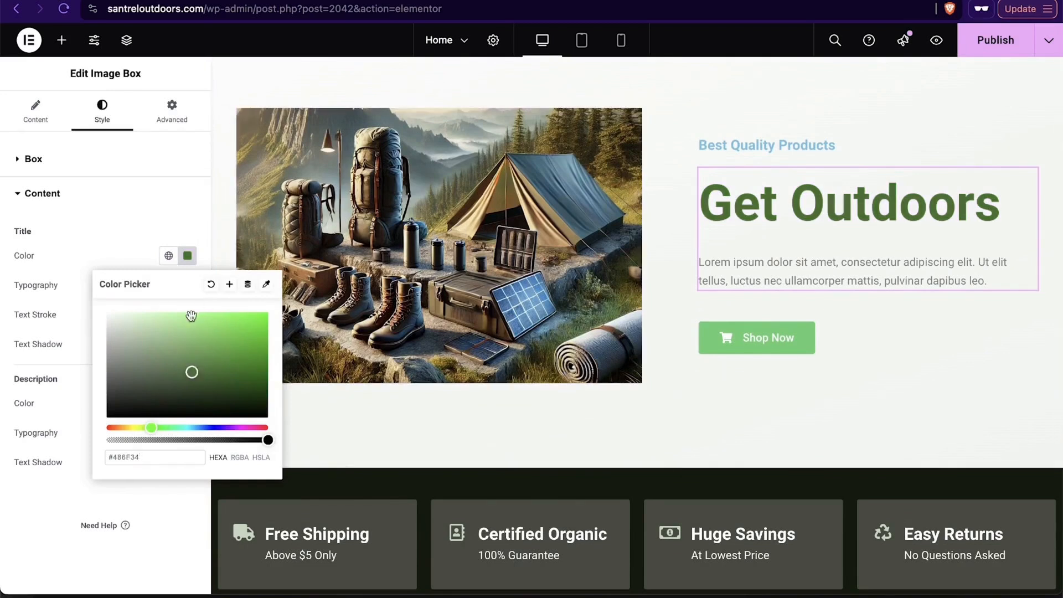
Step: Copy the title color's hex code and close the color picker
triple_click(159, 457)
key(super+c)
click(169, 228)
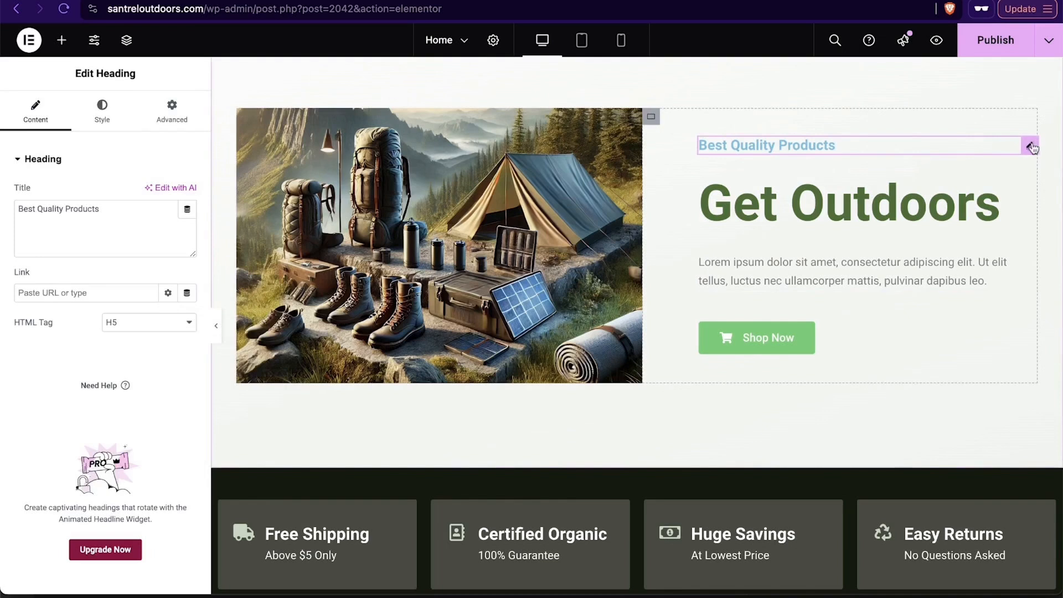
Step: Set the "Best Quality Products" heading's text color to #486F34
click(103, 116)
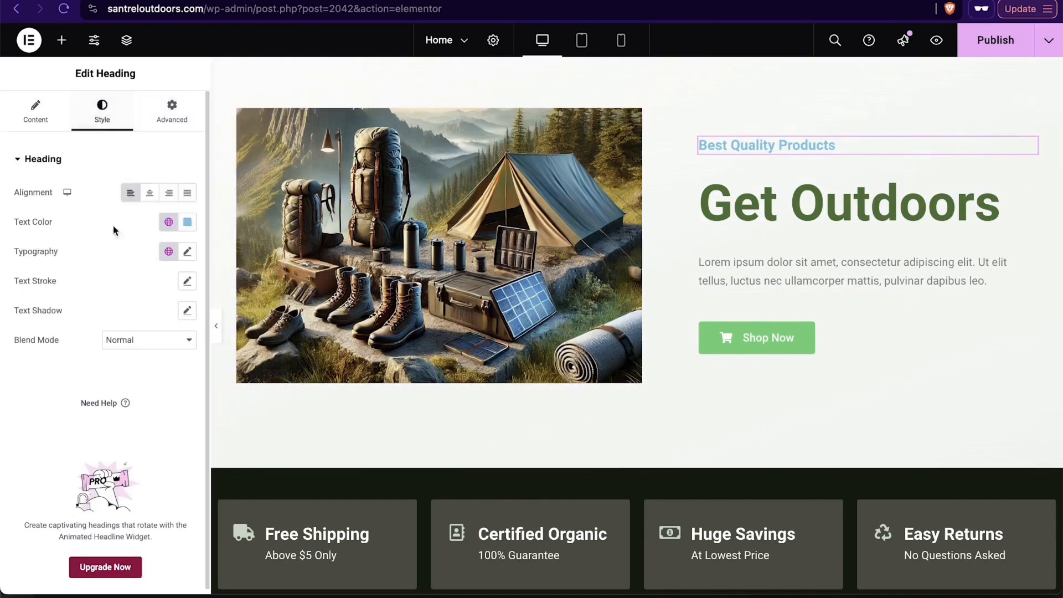
click(187, 222)
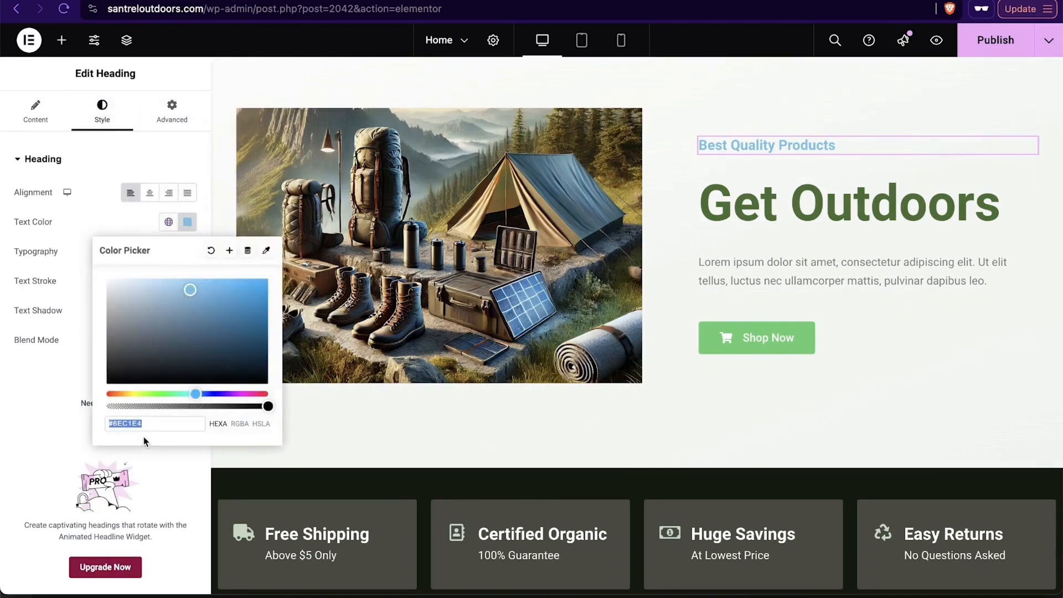
key(super+v)
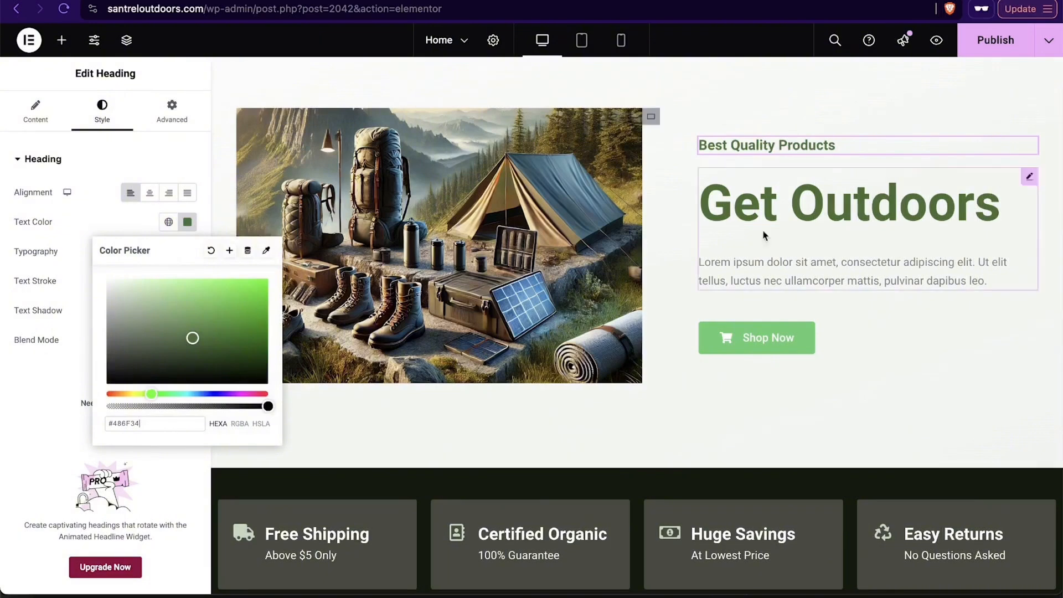
Step: Set the Shop Now button's background color to #486F34 and center the button in its column
click(813, 336)
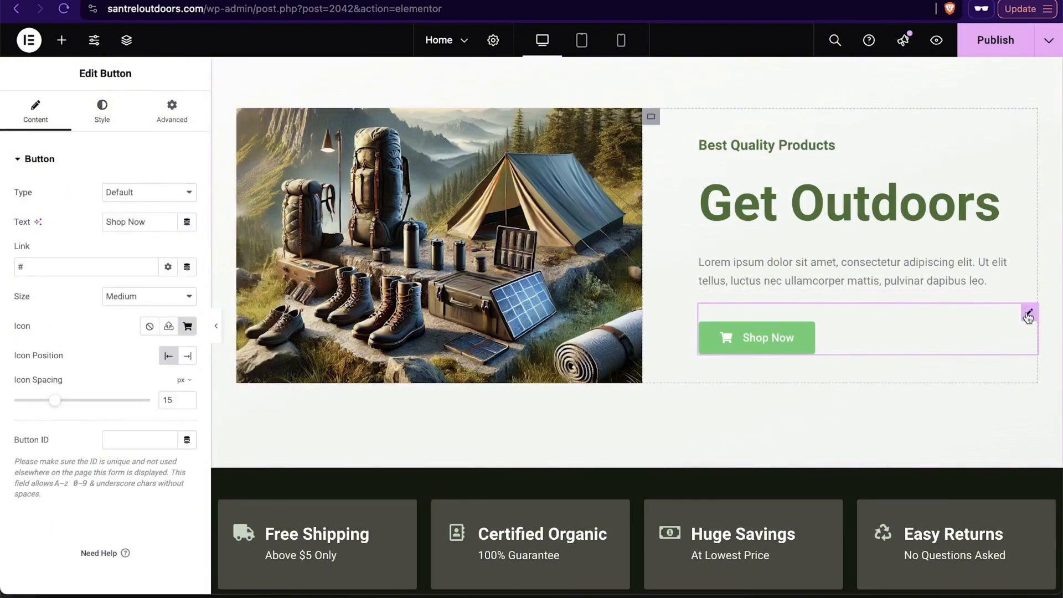
click(105, 133)
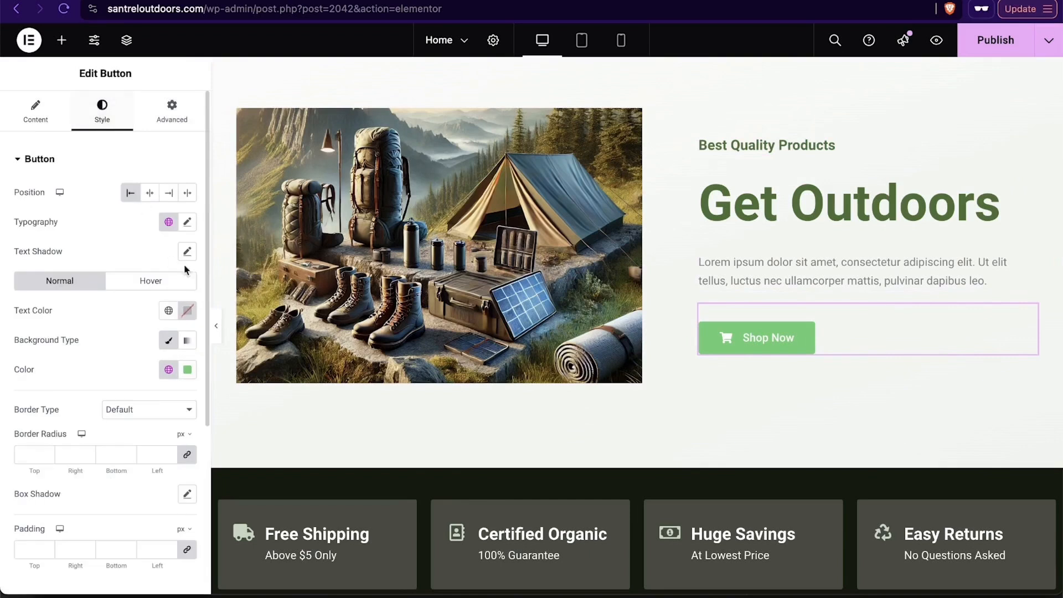
click(187, 369)
click(176, 571)
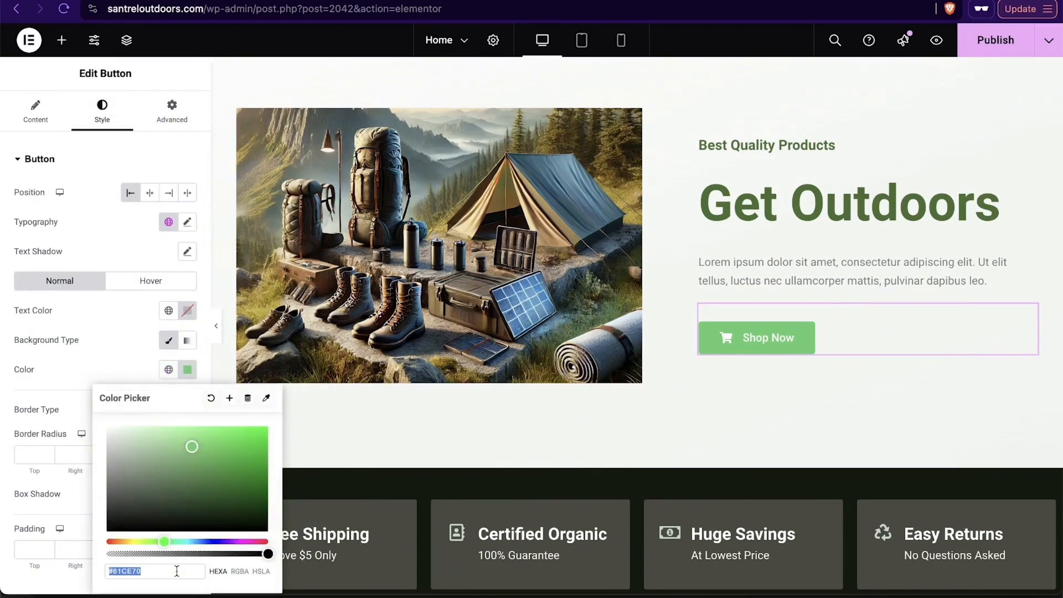
key(ctrl+v)
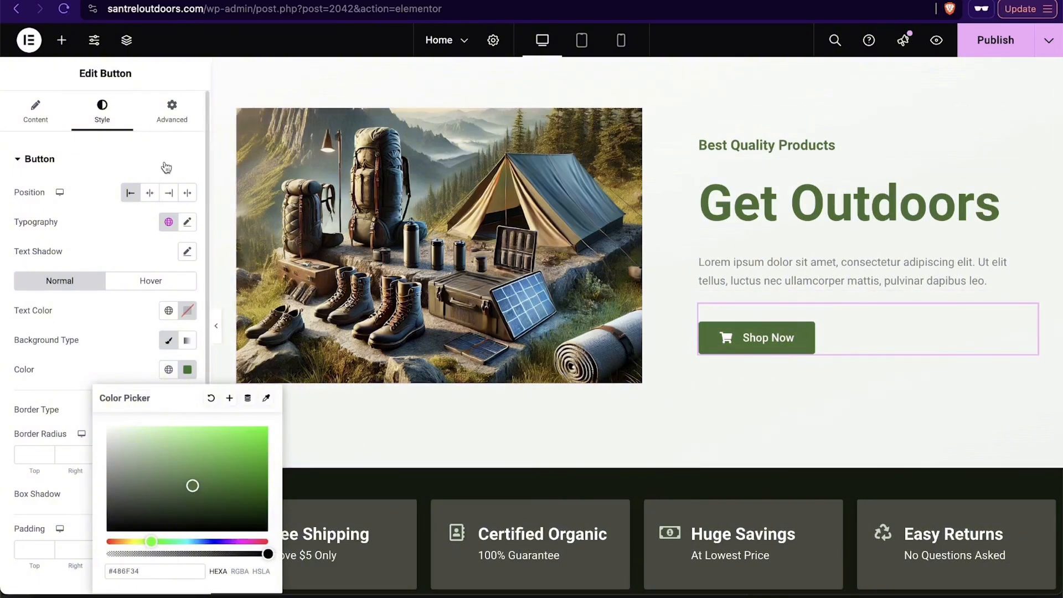
click(151, 194)
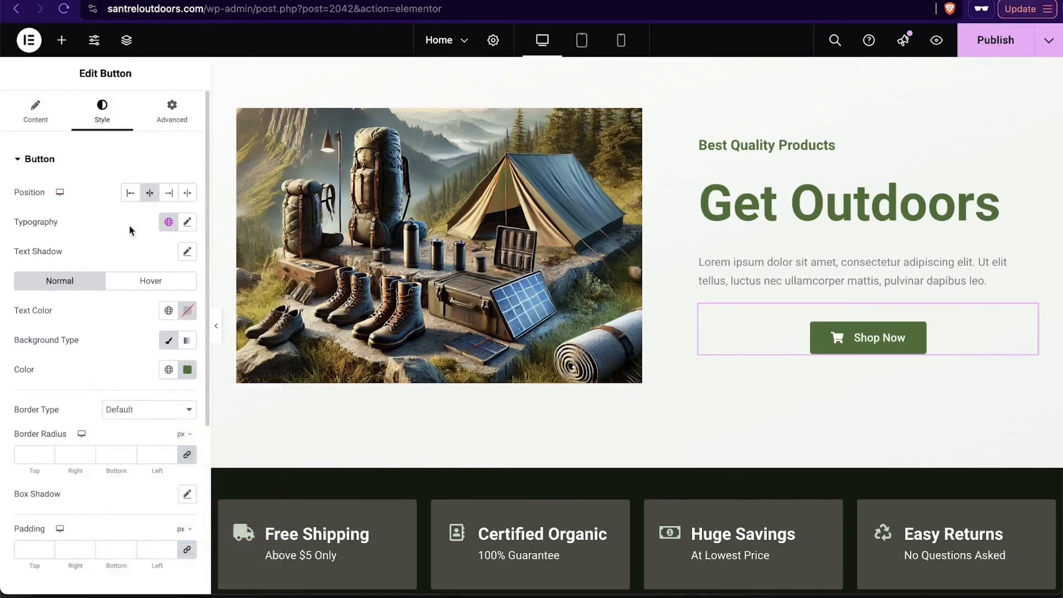
Step: Set the Shop Now button's top and bottom margins to 15 px
scroll(115, 417, down, 3)
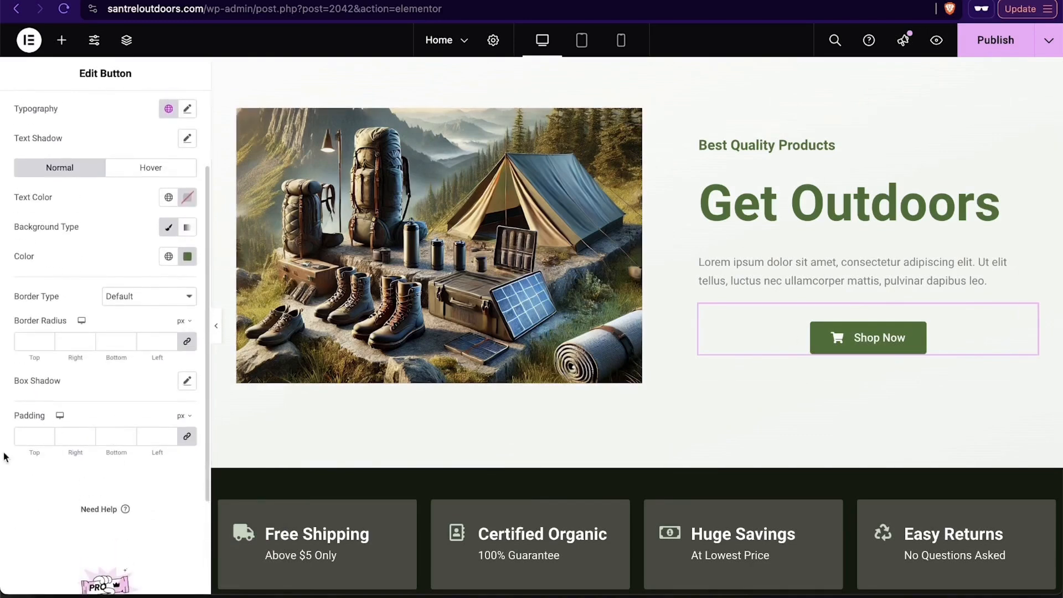
scroll(109, 185, up, 2)
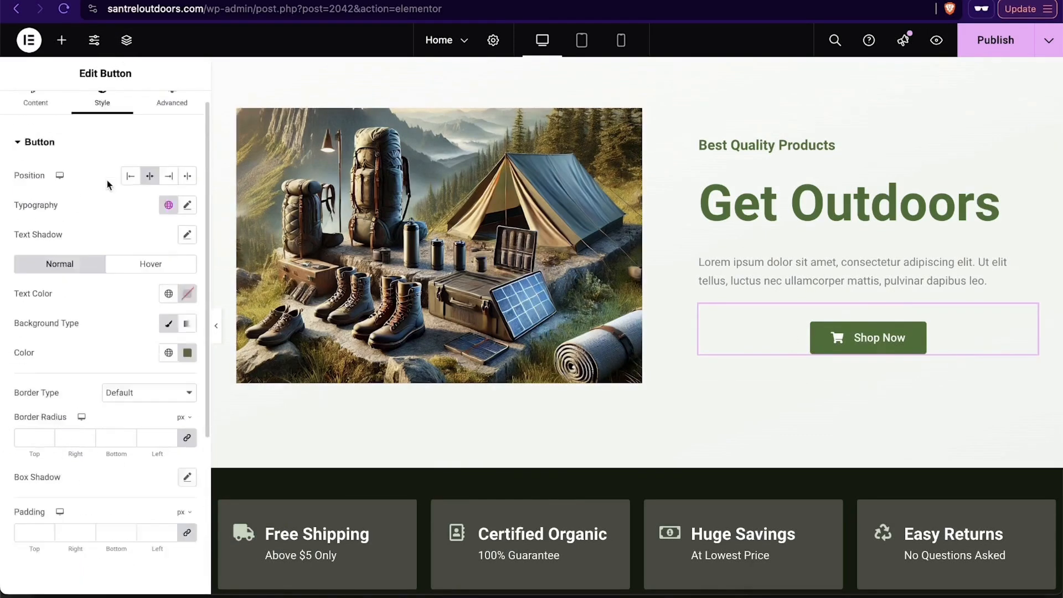
click(178, 117)
scroll(91, 414, down, 3)
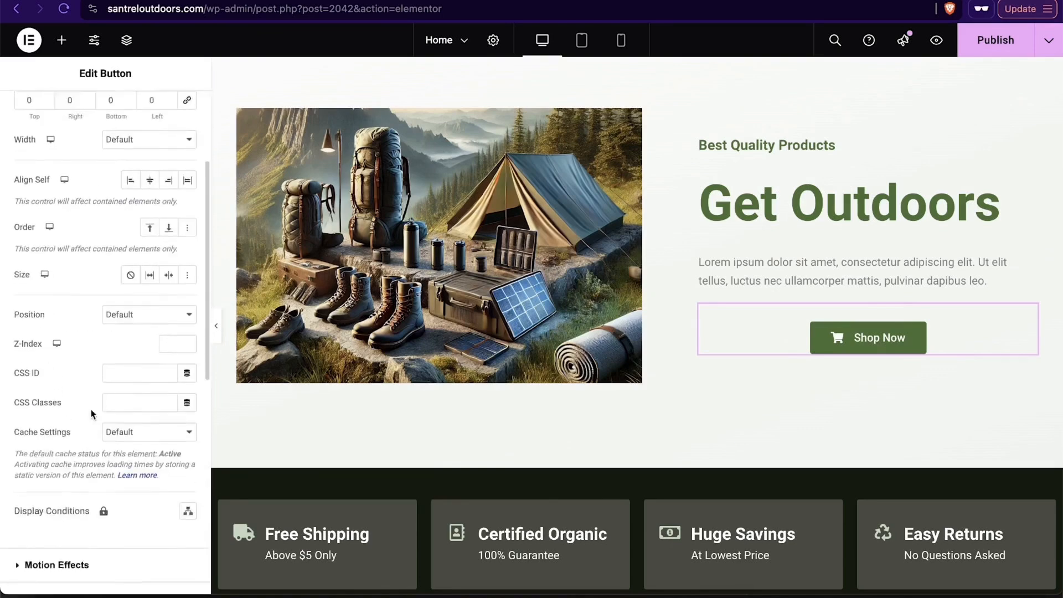
scroll(92, 414, up, 3)
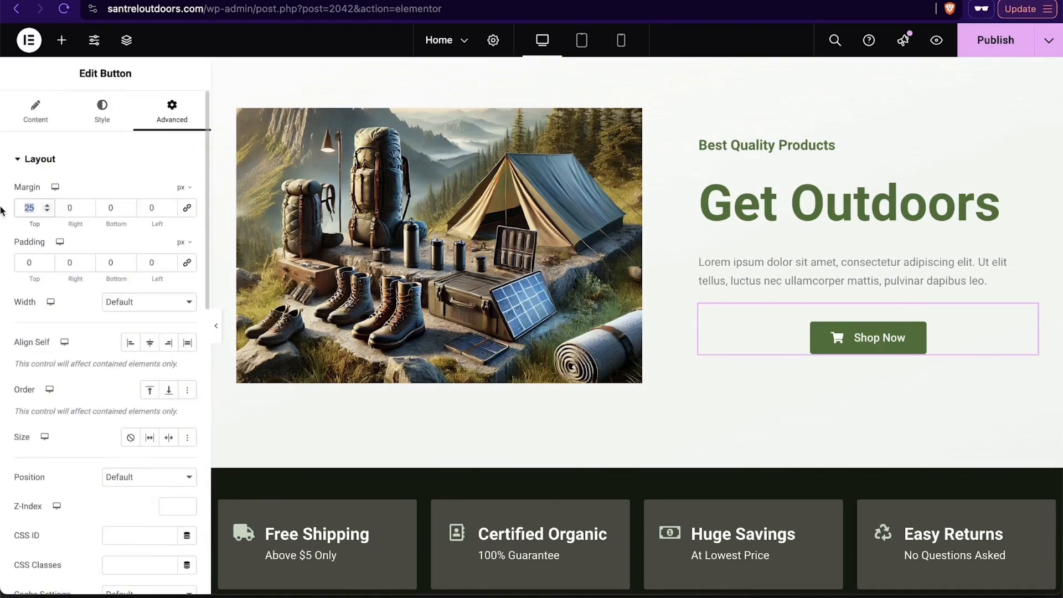
text(0)
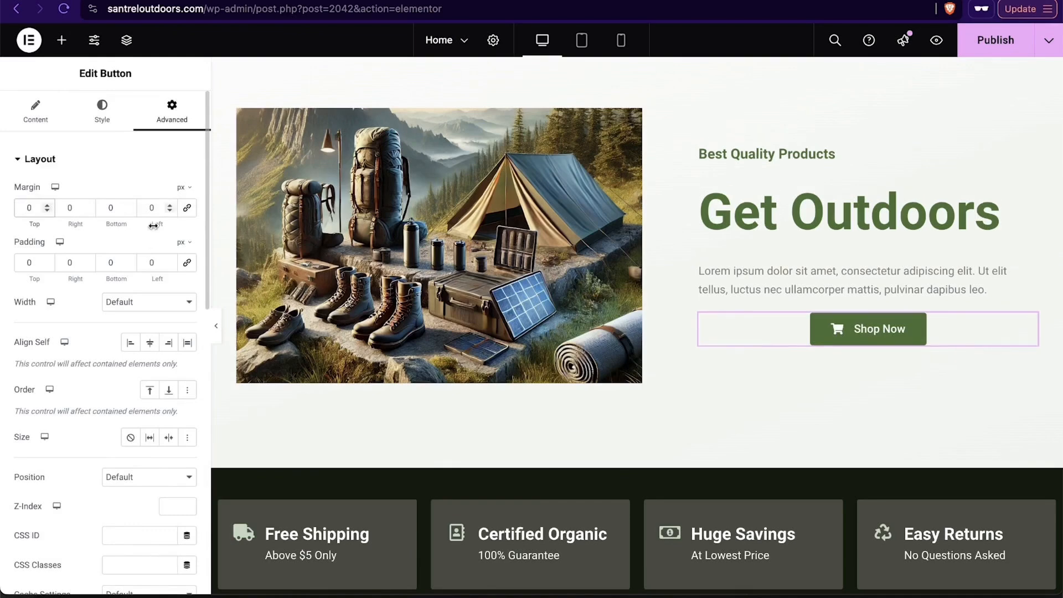
text(15)
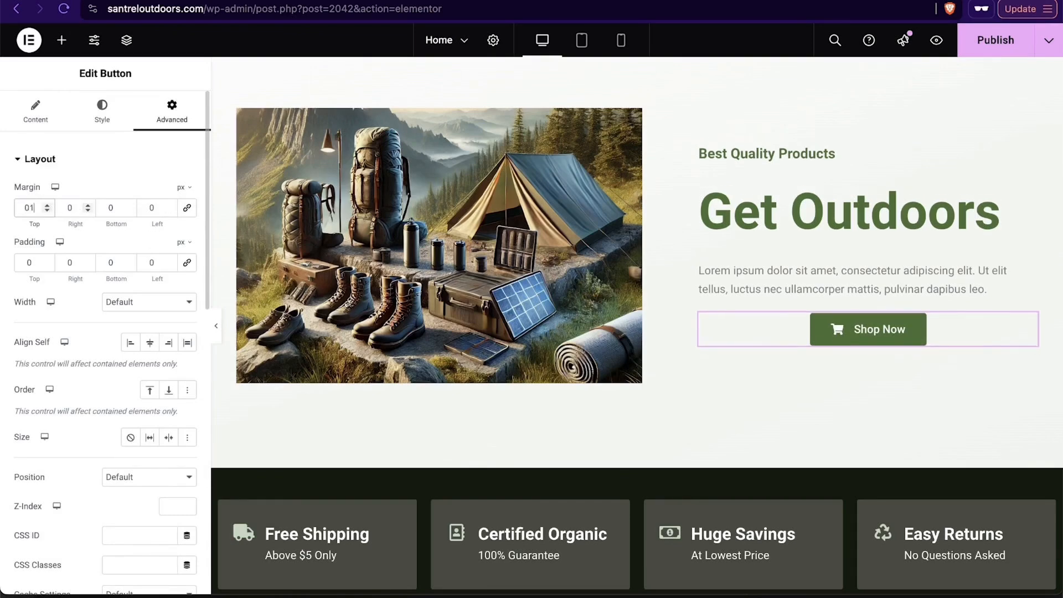
click(115, 207)
text(15)
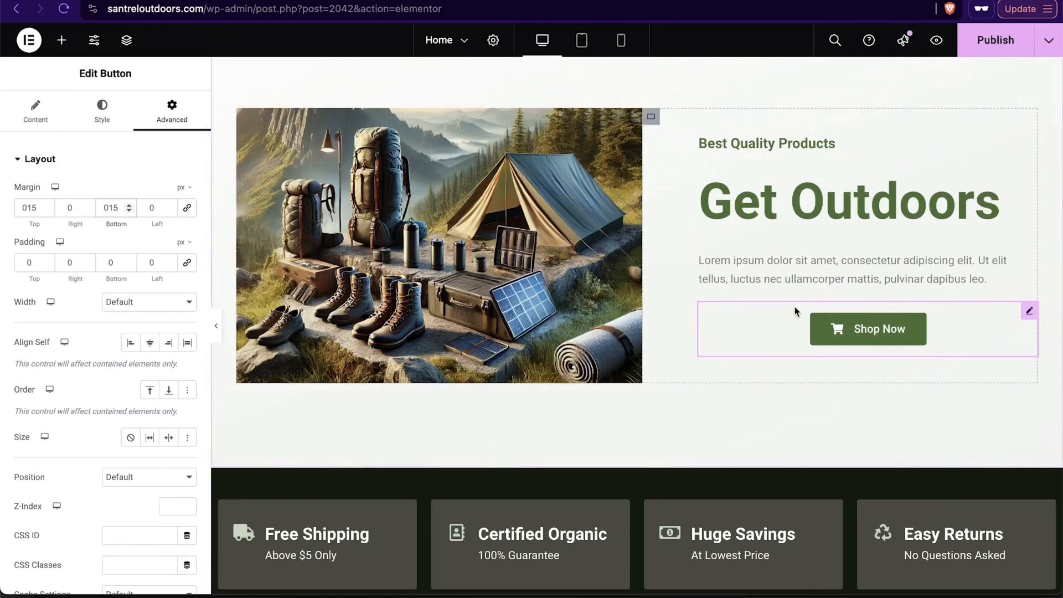
Step: Add an empty section above the hero and search the widgets for "product"
scroll(795, 311, up, 3)
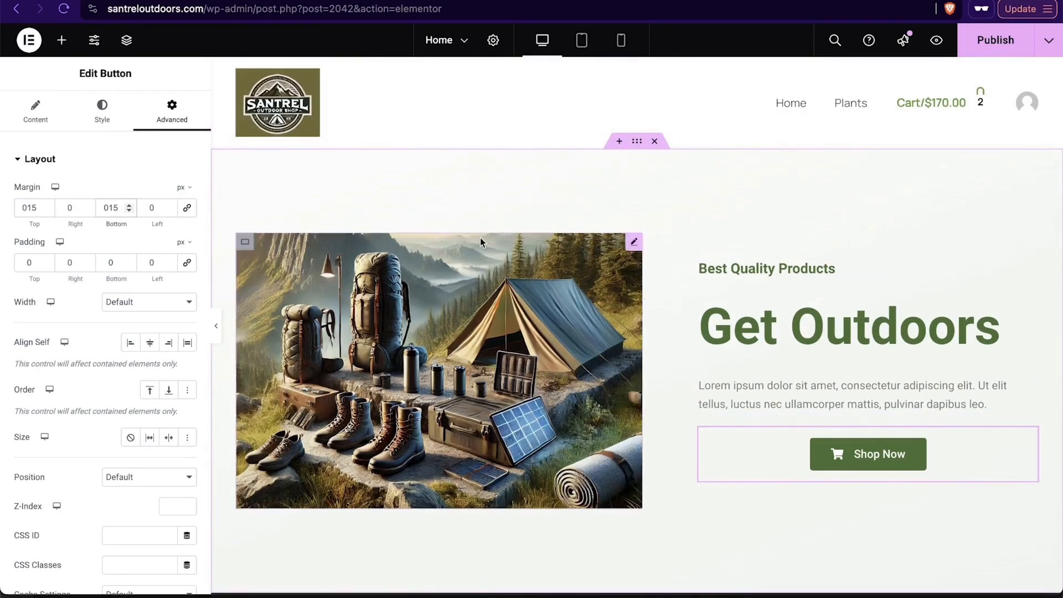
scroll(637, 426, down, 3)
scroll(602, 447, down, 10)
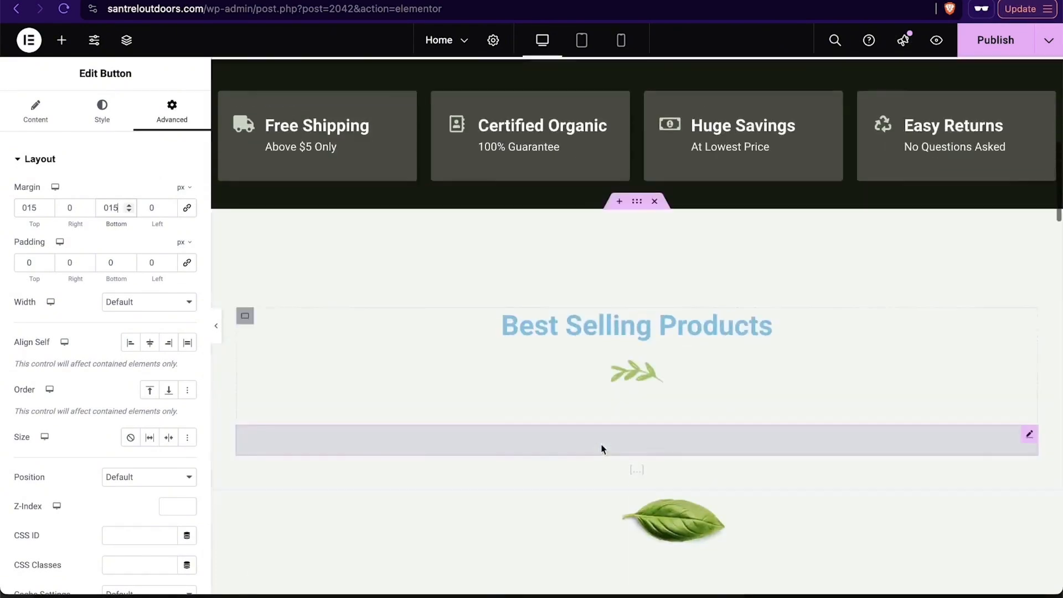
scroll(600, 446, up, 13)
click(619, 141)
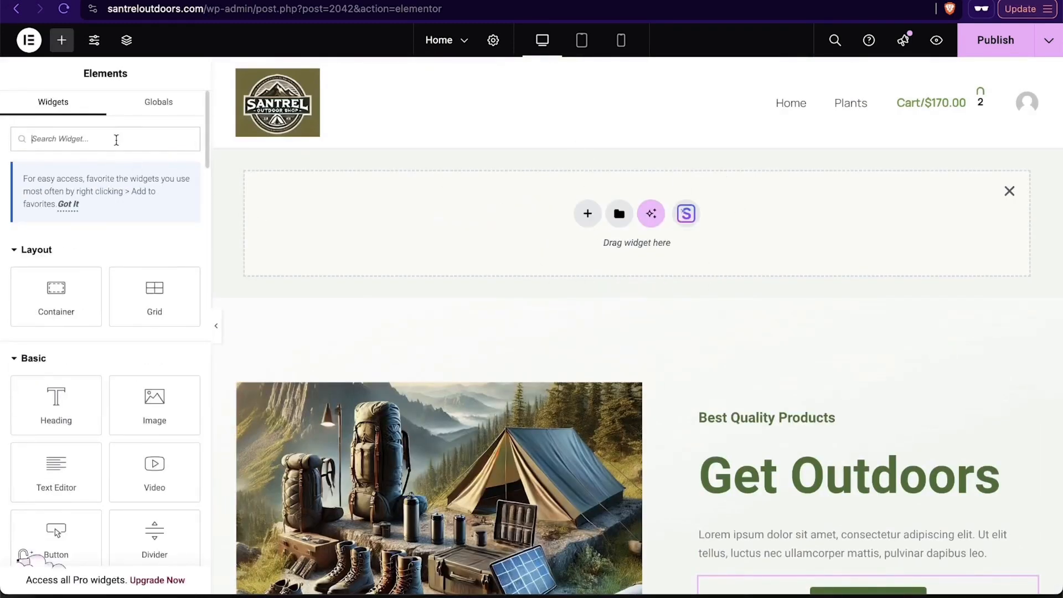
text(prod)
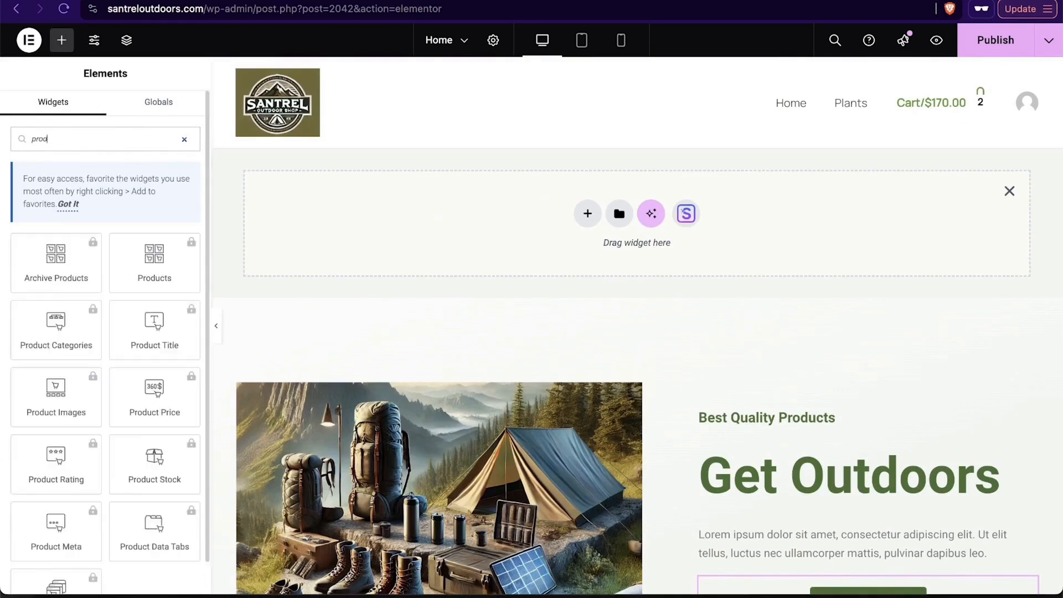
text(uct)
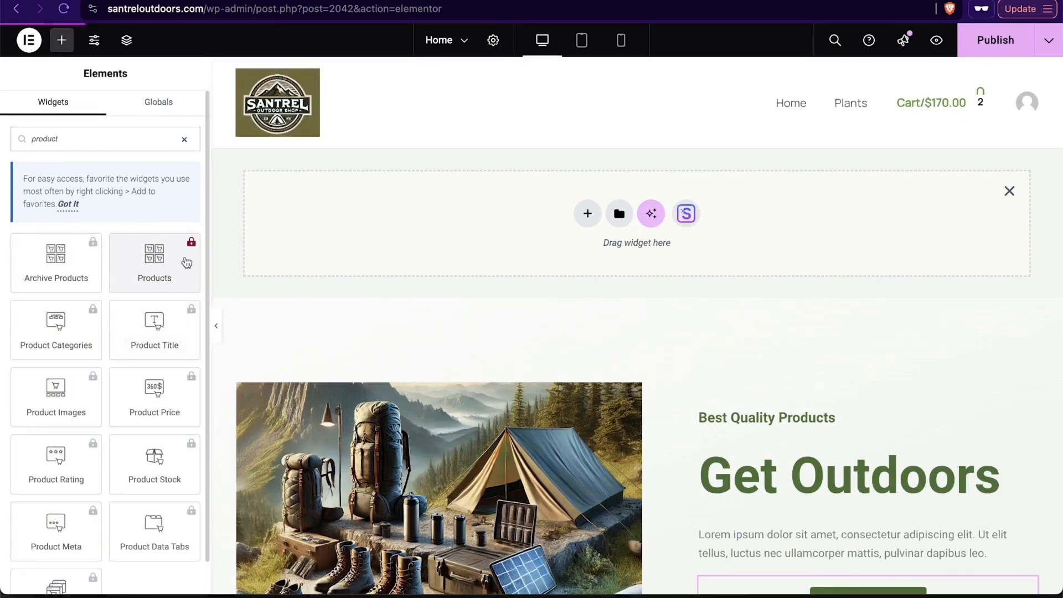
Step: View the Elementor Pro plans page for the locked Products widget, and return to the page editor
click(186, 262)
click(308, 333)
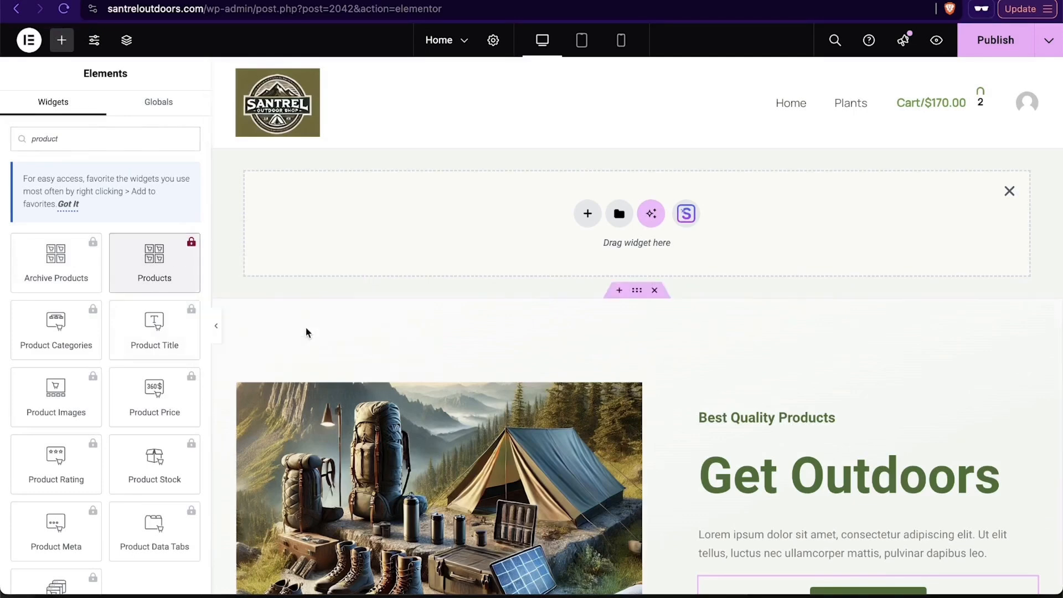
click(241, 344)
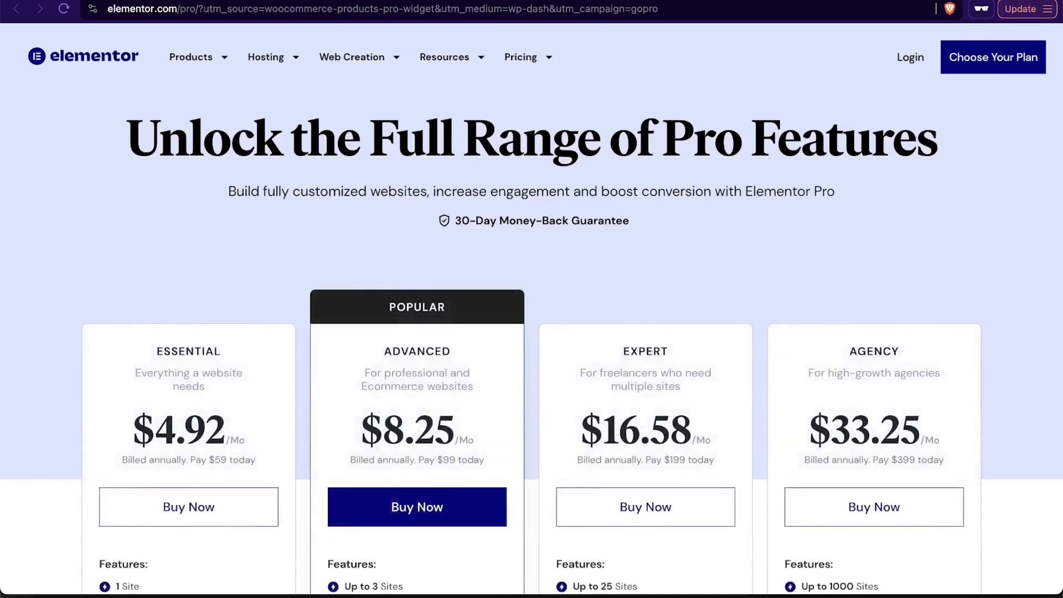
click(601, 2)
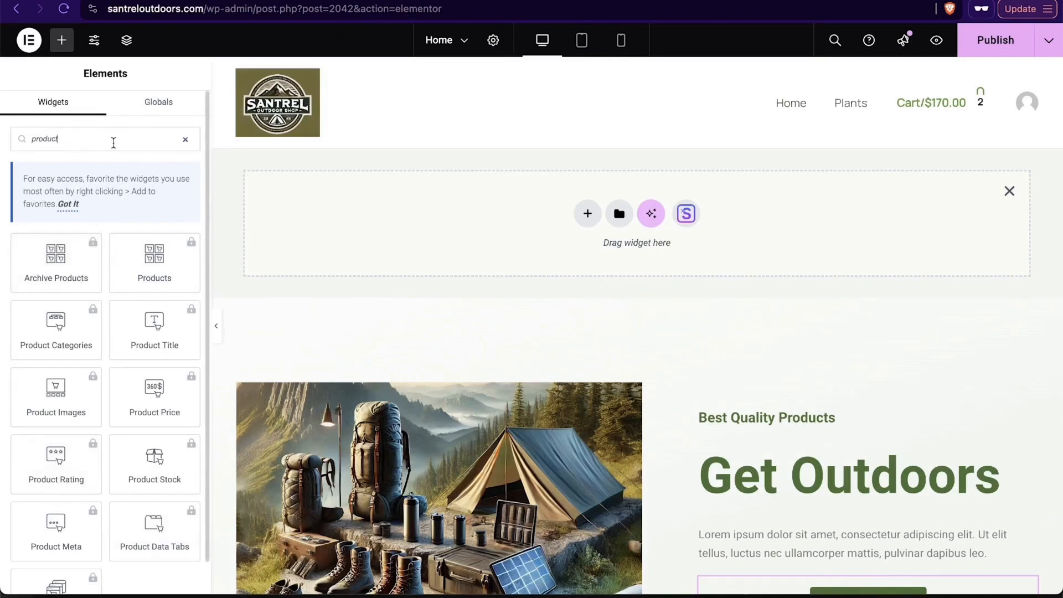
Step: Clear the widget search and discard the empty section above the hero
key(super+a)
key(BackSpace)
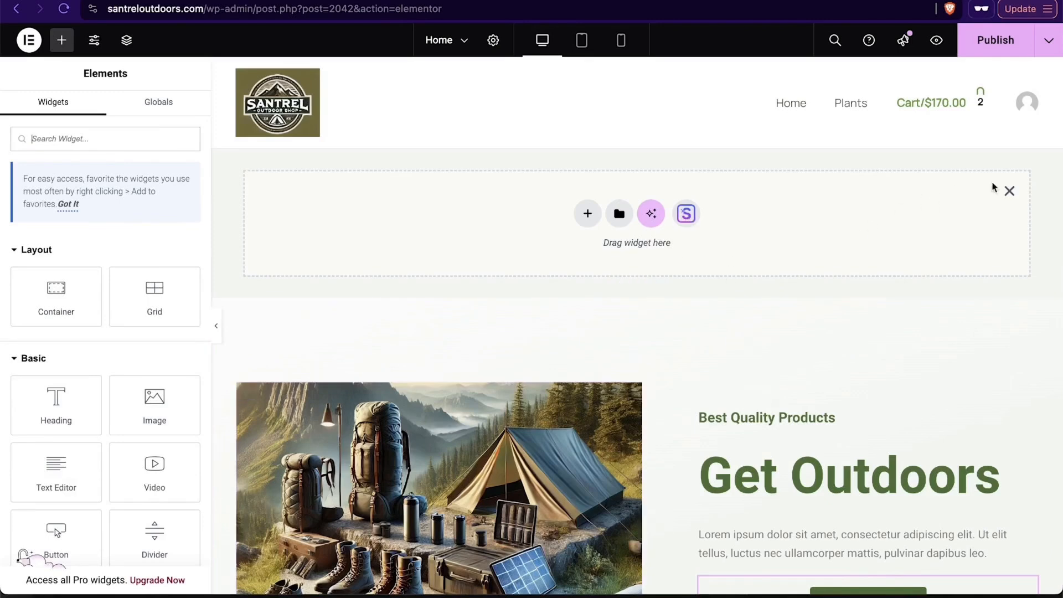
click(1008, 191)
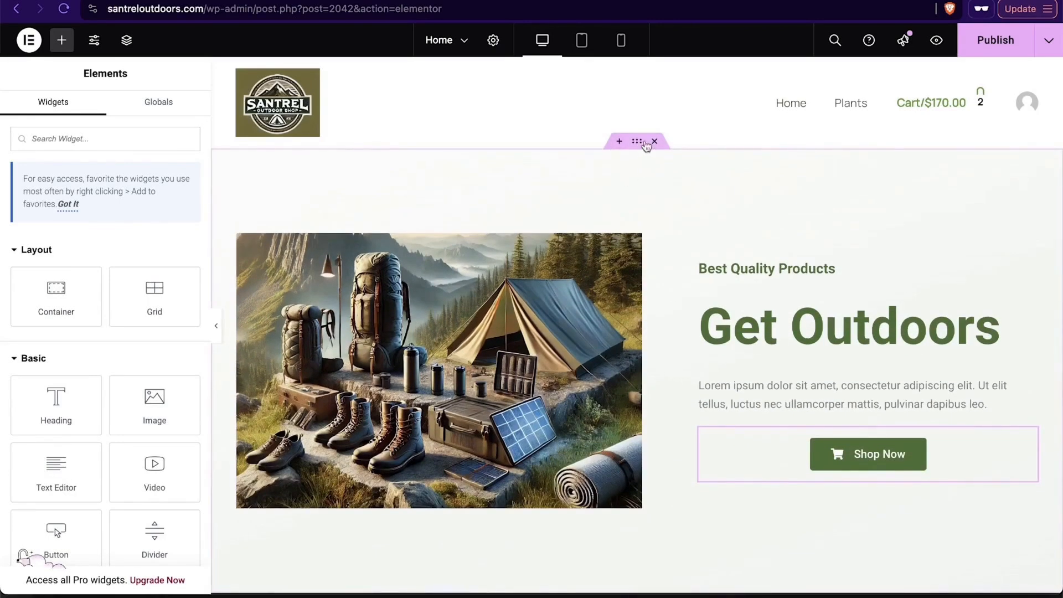
Step: Duplicate the hero container and replace the image in the upper copy with the hiking boots photo boots-1.webp
right_click(638, 145)
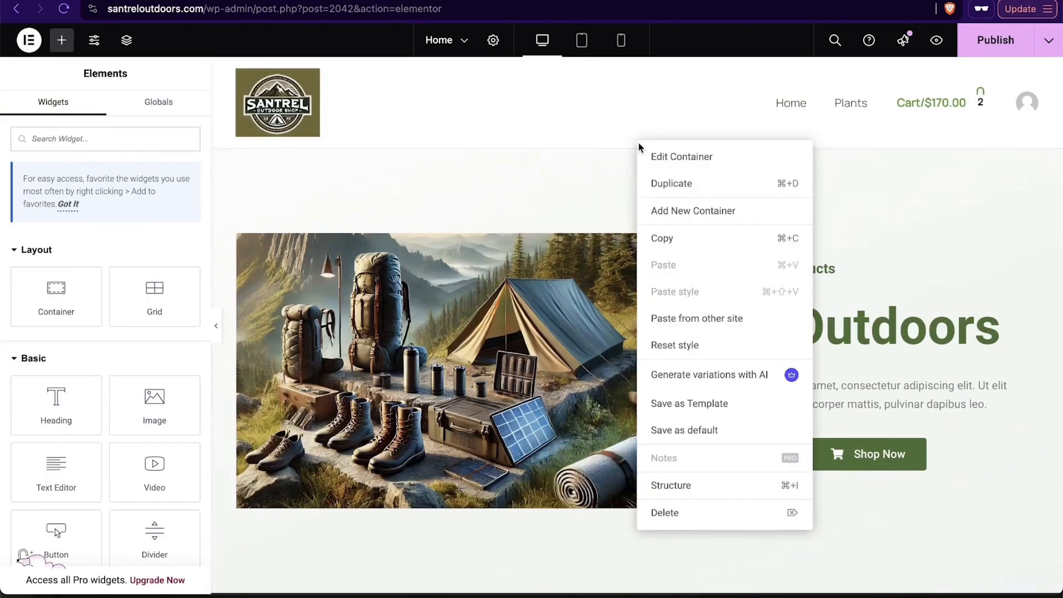
click(674, 185)
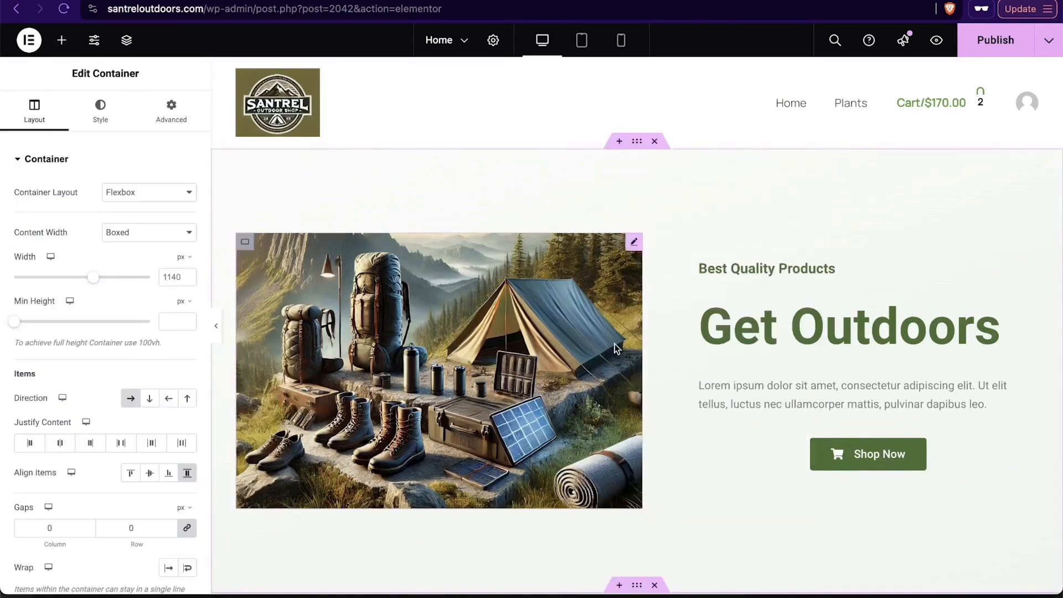
scroll(614, 349, up, 3)
click(528, 382)
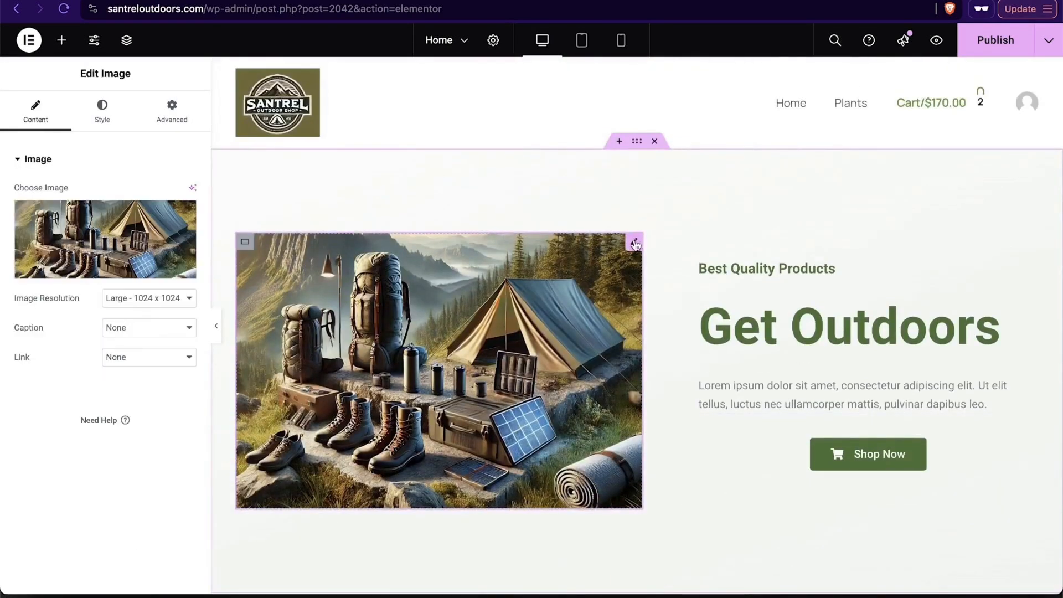
click(109, 242)
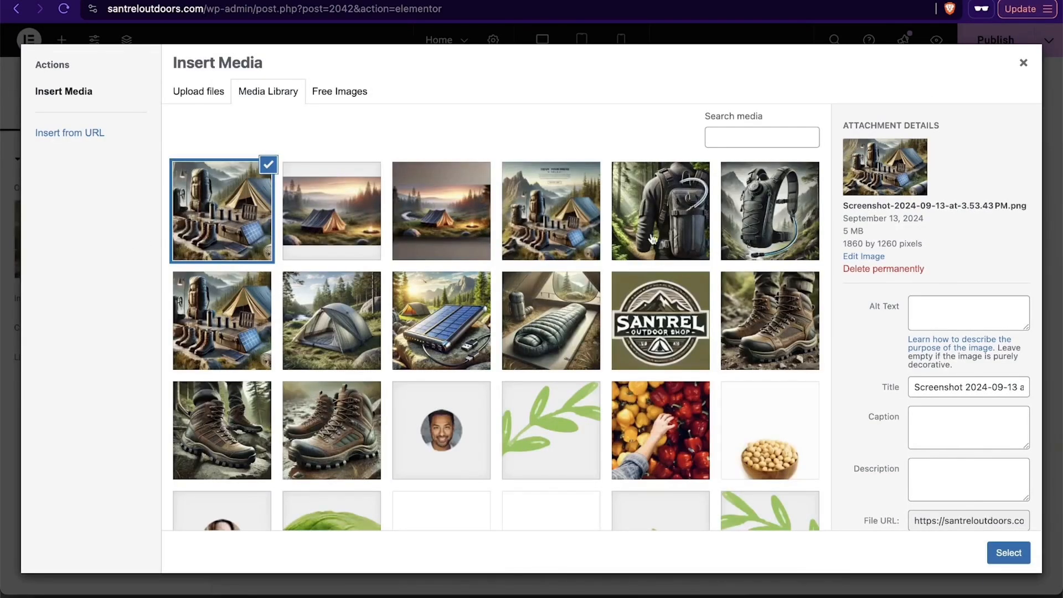
click(817, 334)
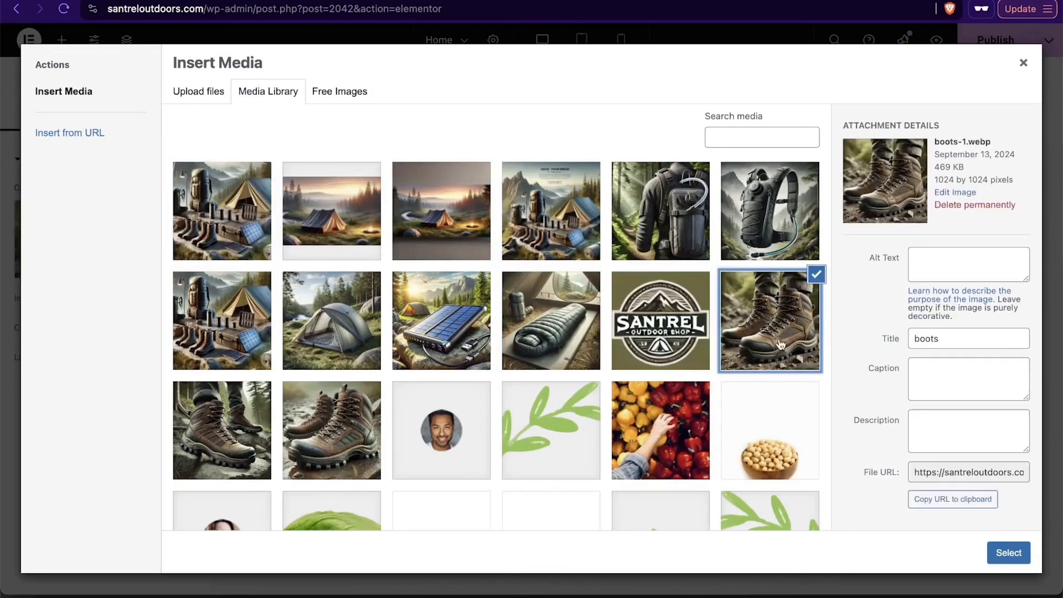
click(1016, 556)
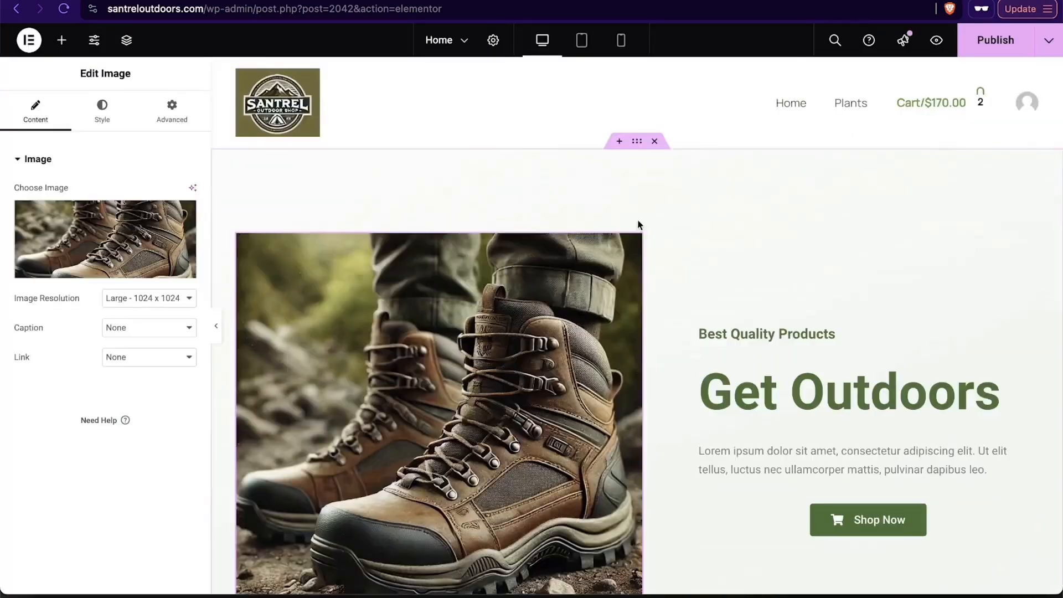
Step: Replace the upper hero's title with "Premium Hiking Boots" and the small heading above it with "Outdoor Gear Made Right."
click(782, 384)
triple_click(781, 383)
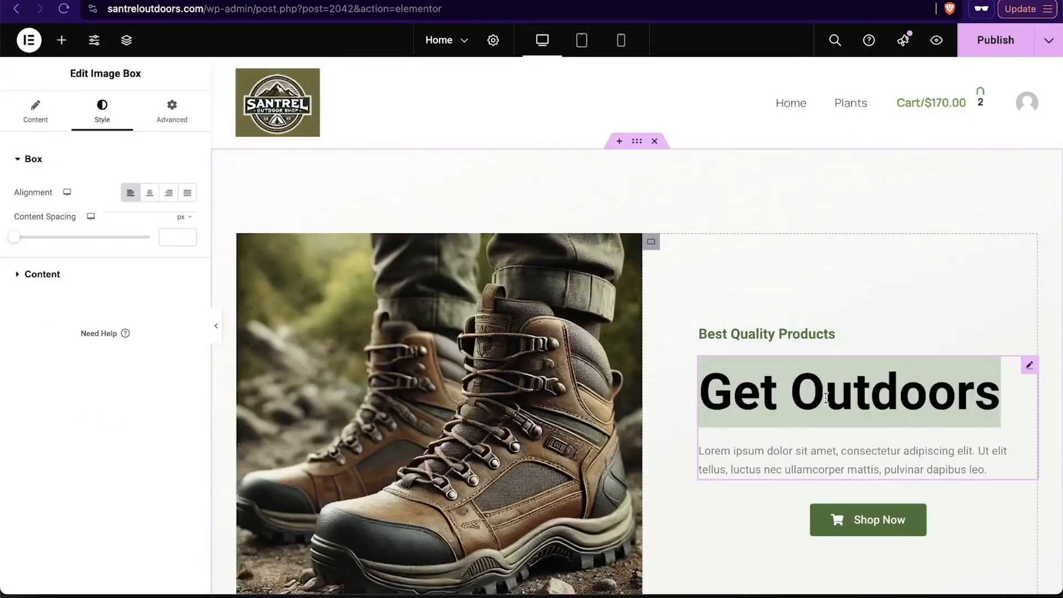
text(Premium Hiking Boots)
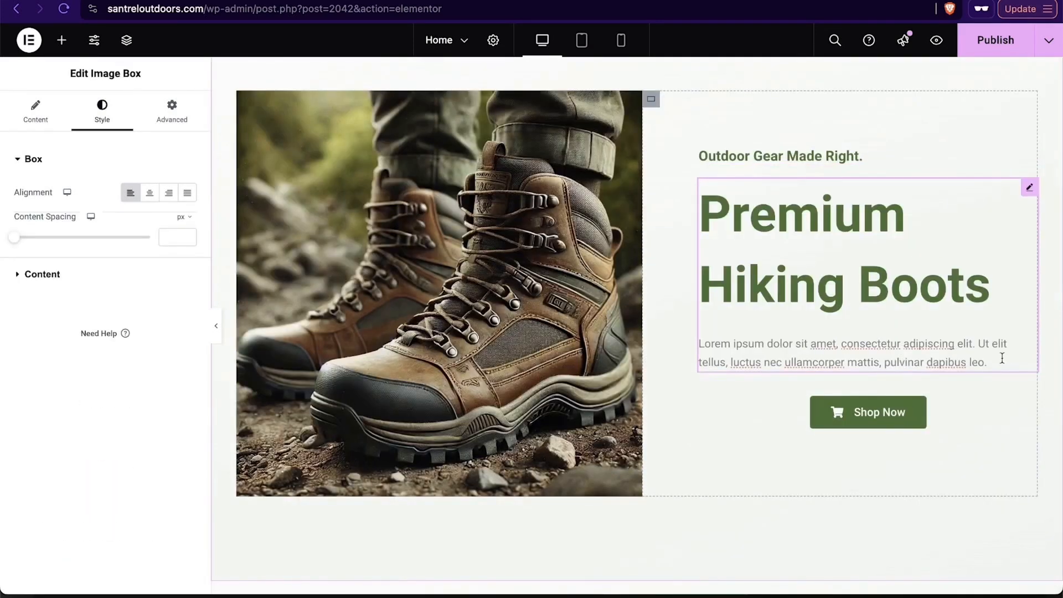
Step: Lengthen the lorem ipsum description under "Premium Hiking Boots" by copying its text and pasting it twice at the end
drag(995, 364, 796, 358)
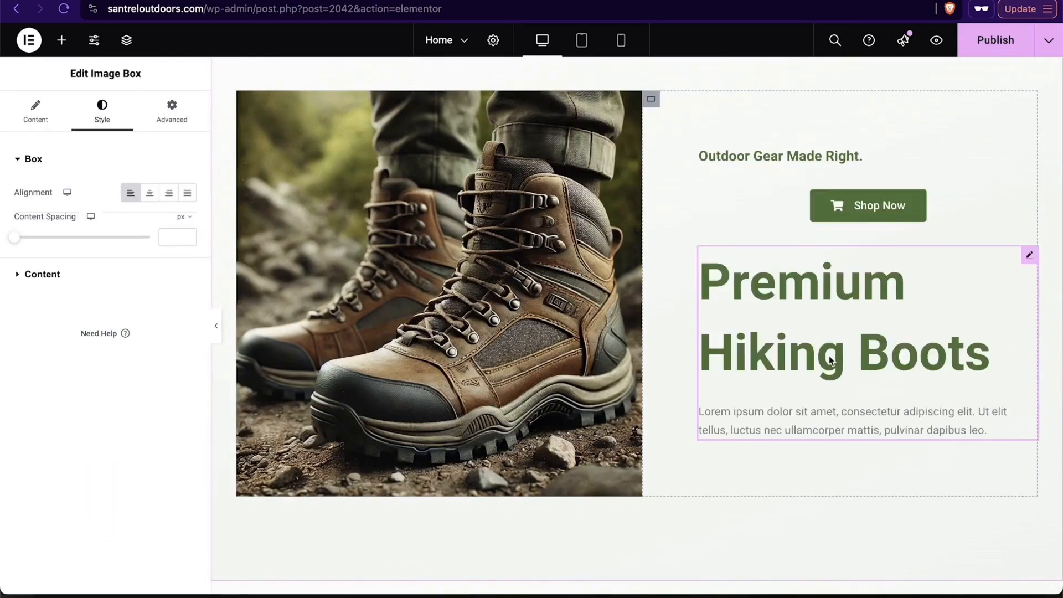
key(ctrl+z)
click(715, 347)
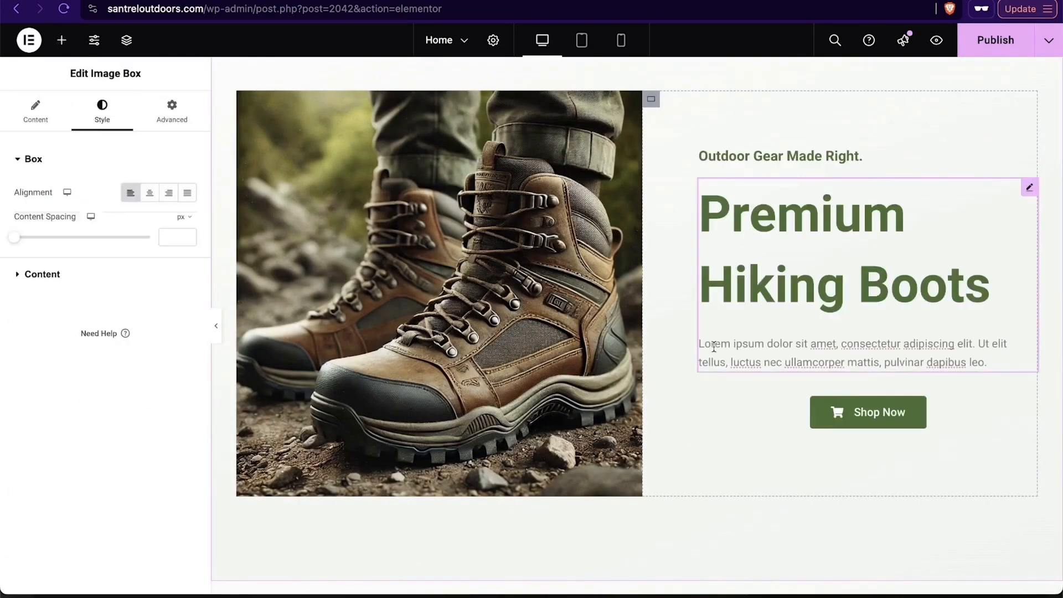
shift+click(991, 362)
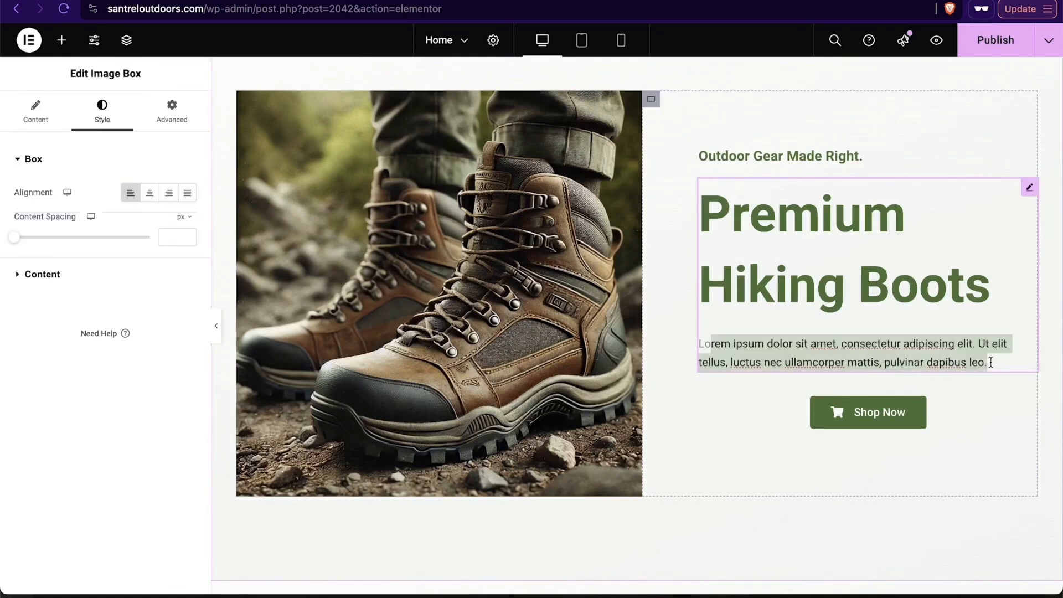
key(ctrl+c)
click(991, 363)
key(ctrl+v)
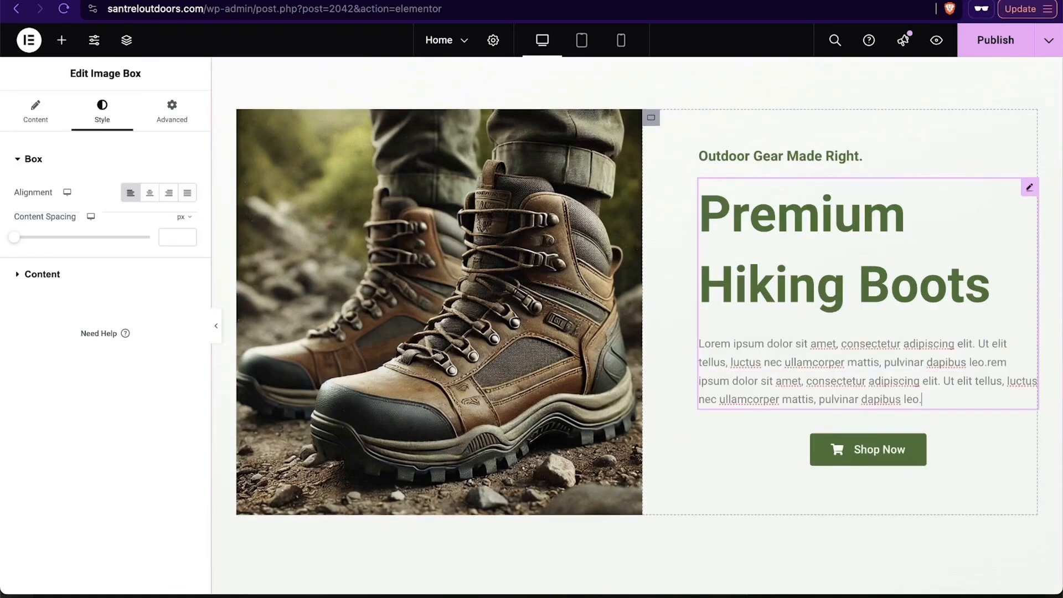
key(ctrl+v)
Step: Set the top and bottom padding of the hiking boots hero container to 10 px
scroll(747, 218, up, 3)
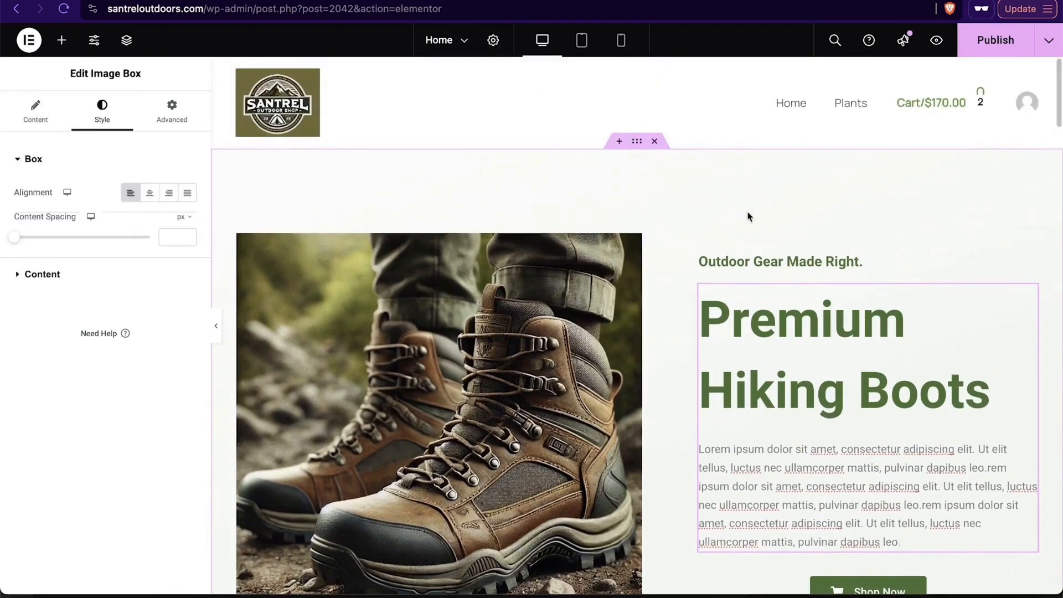
click(637, 141)
click(171, 109)
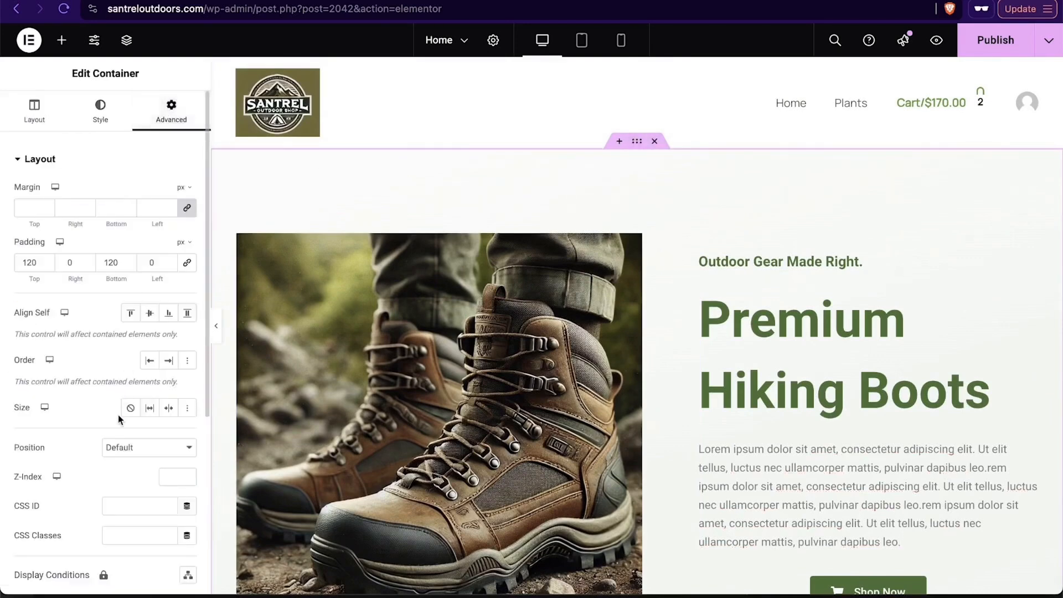
scroll(118, 414, down, 1)
double_click(41, 246)
text(0)
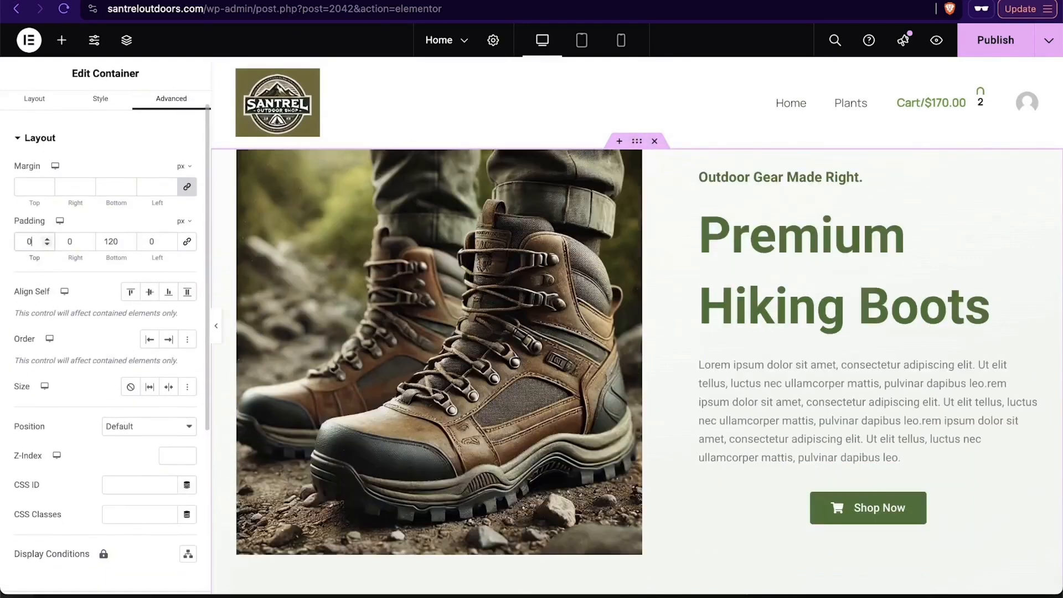
double_click(111, 241)
text(0)
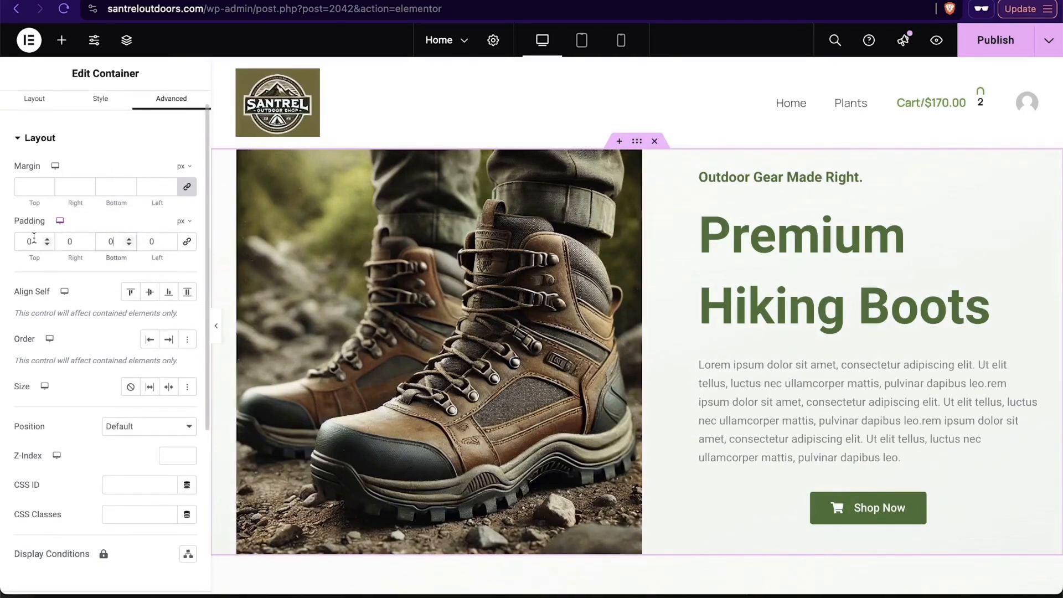
text(10)
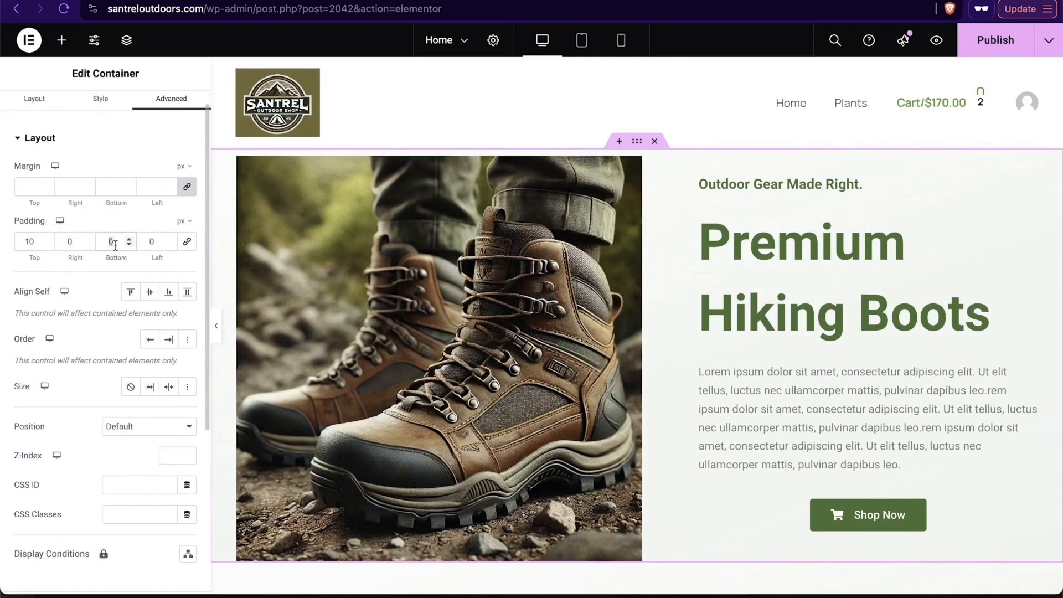
text(10)
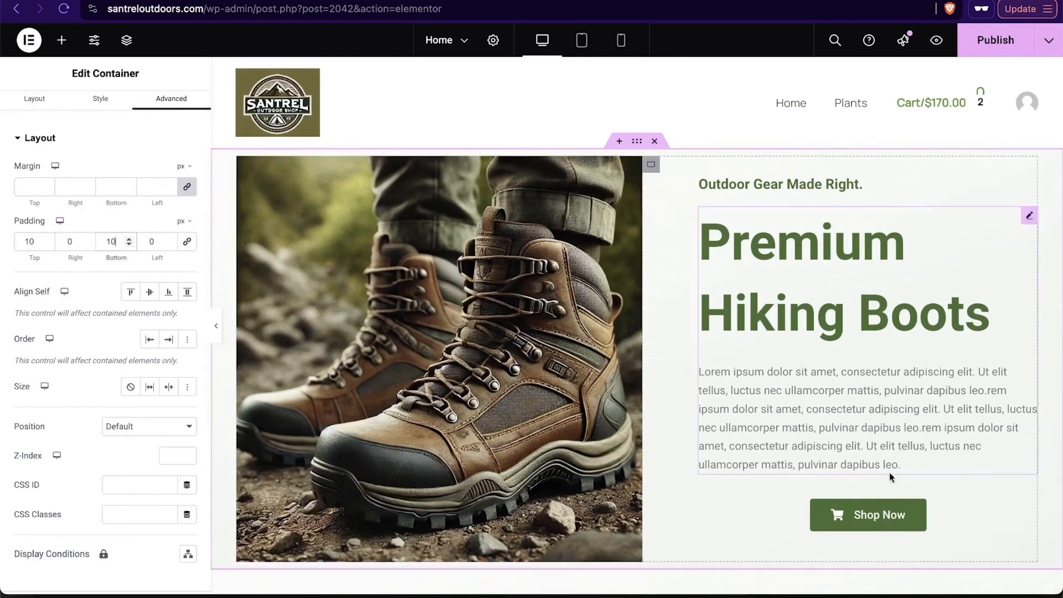
Step: Select the Shop Now button in the hiking boots hero and clear its placeholder link
click(953, 520)
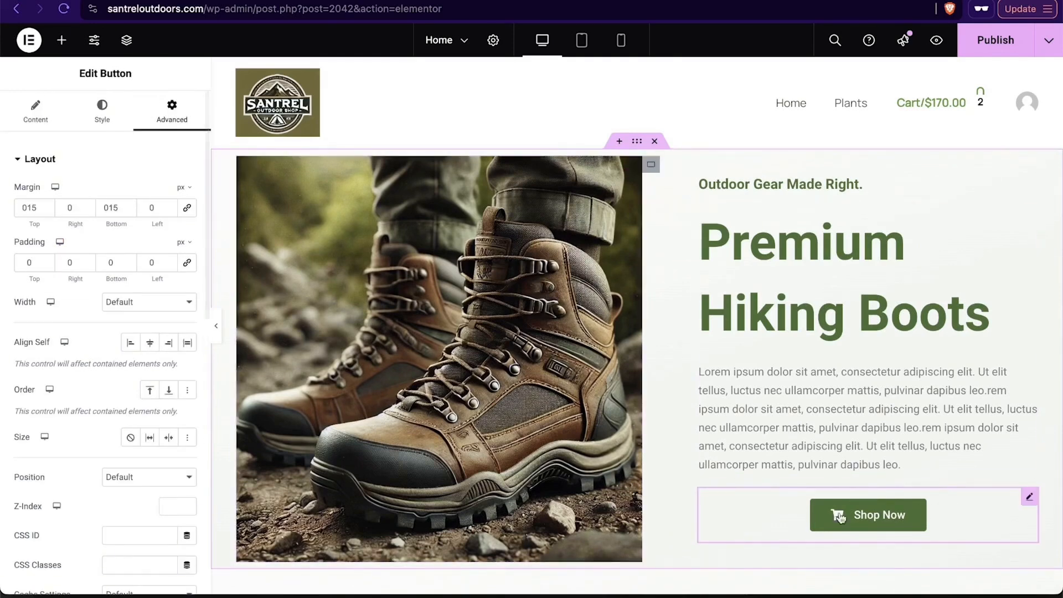
click(893, 516)
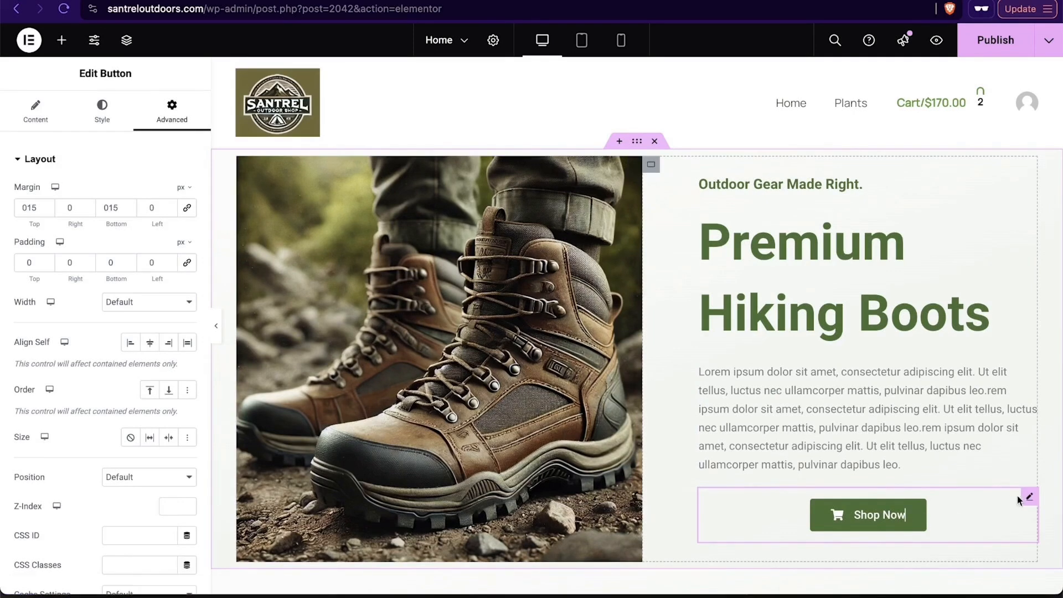
click(34, 108)
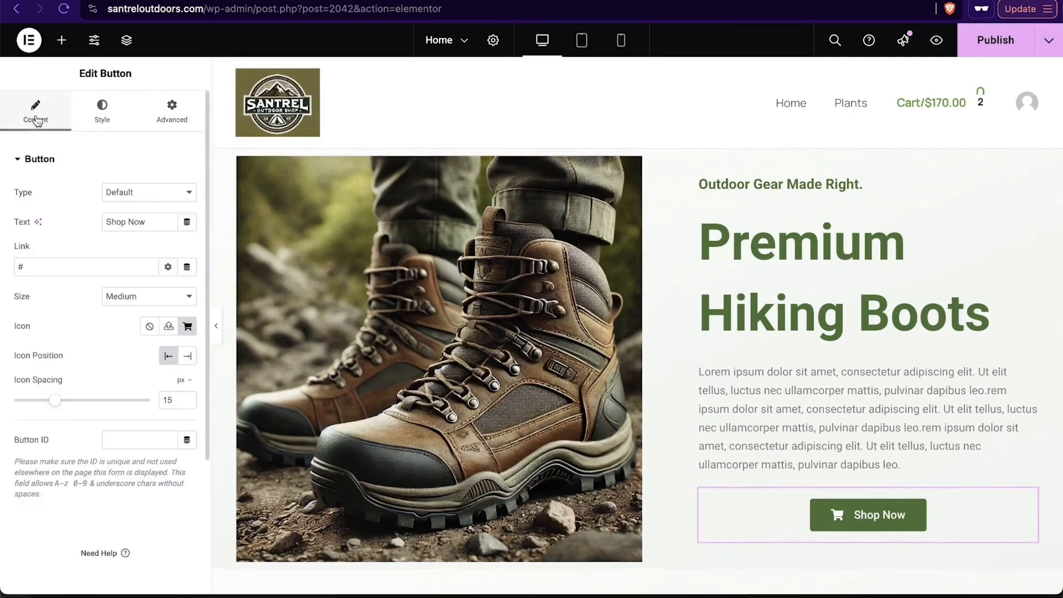
key(BackSpace)
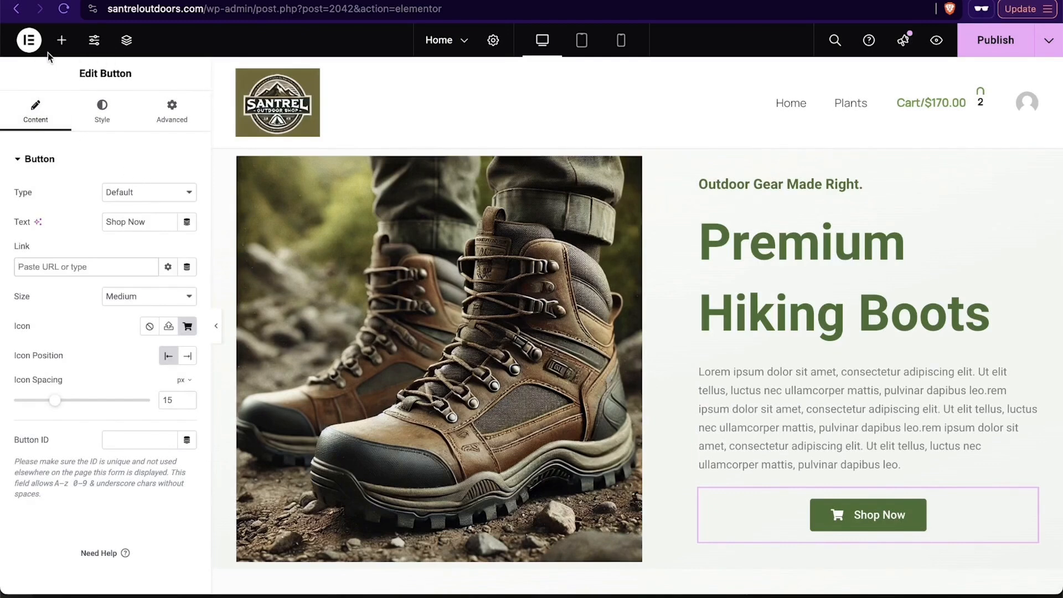
Step: Copy the hiking boots product page's address via the WordPress admin at santreloutdoors.com/wp-admin and paste it as the Shop Now button's link
key(super+t)
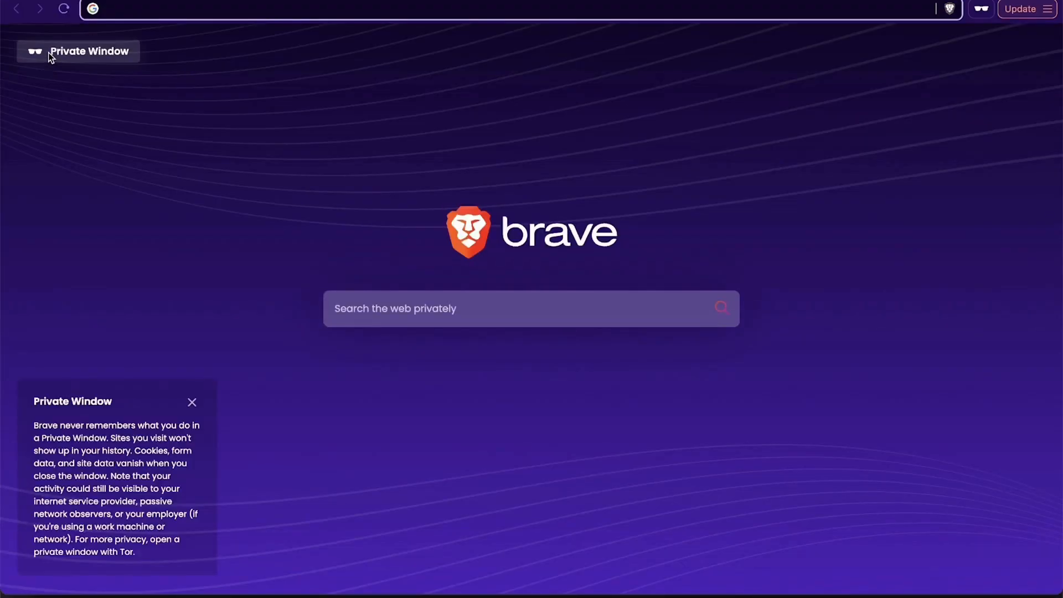
text(santreloutdoors.com/wp-admin)
key(Return)
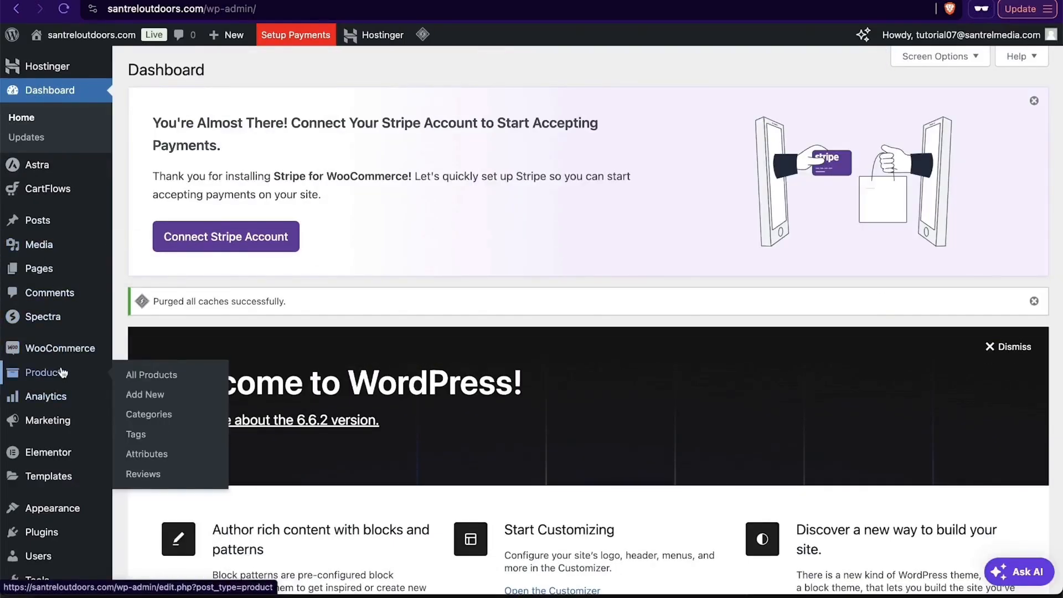
click(62, 372)
click(256, 256)
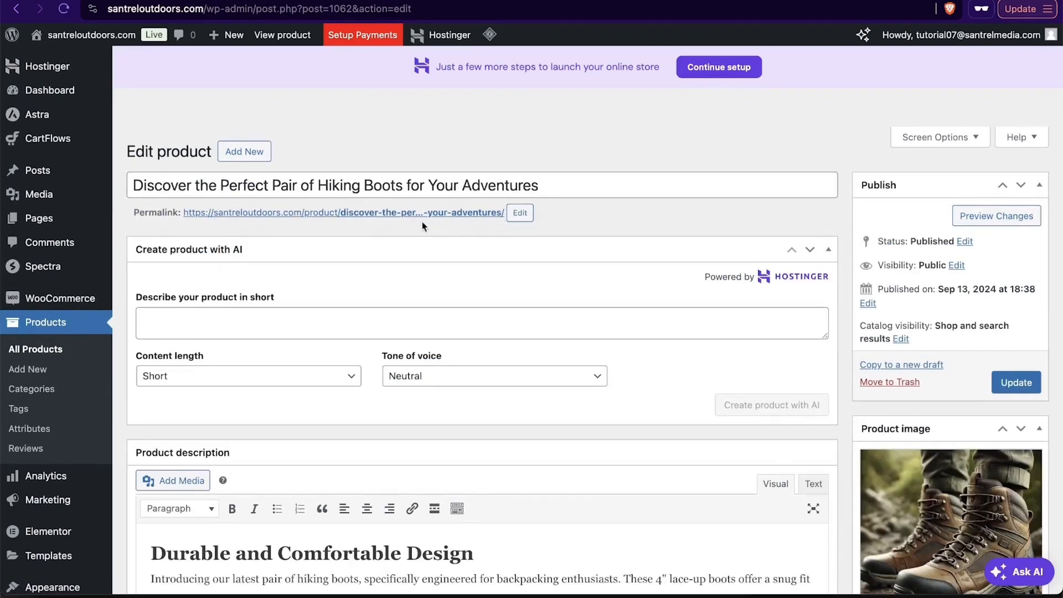
click(184, 212)
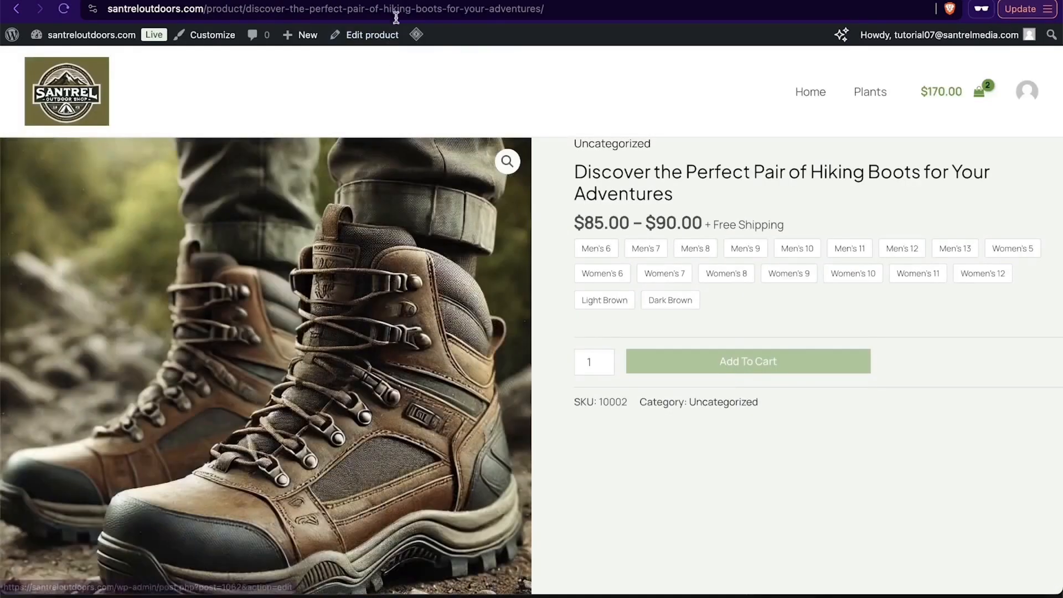
click(381, 11)
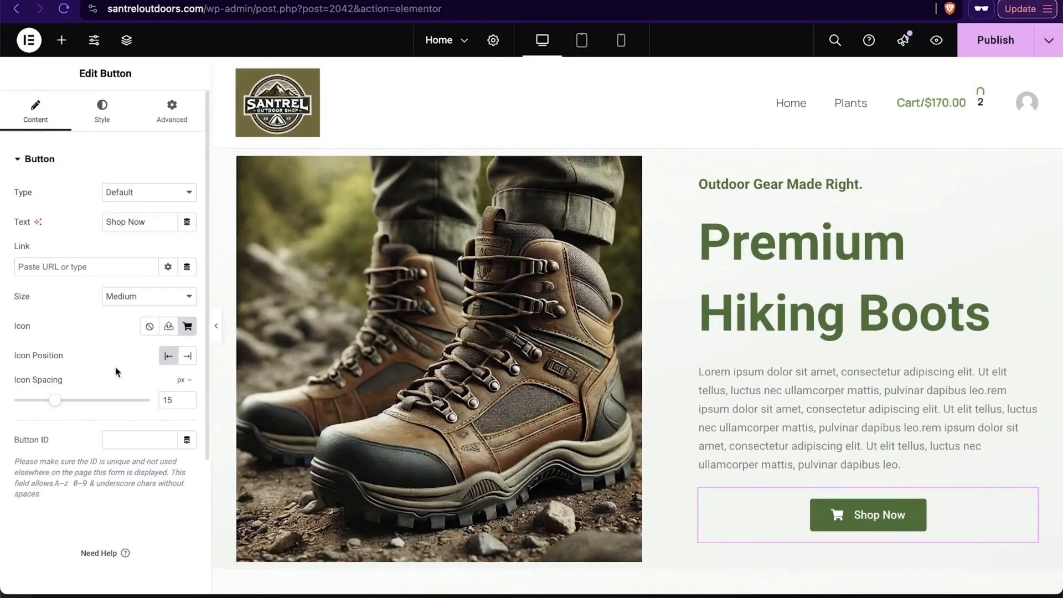
click(97, 268)
key(ctrl+v)
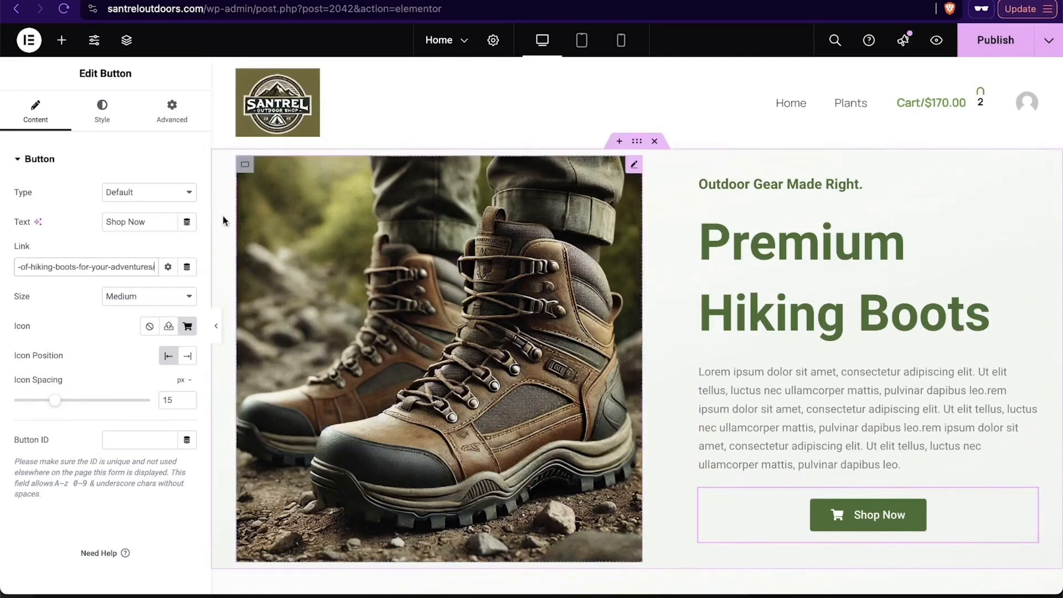
Step: Add a Text Editor widget between the boots description and the Shop Now button, and replace its text with "$84.99"
click(61, 41)
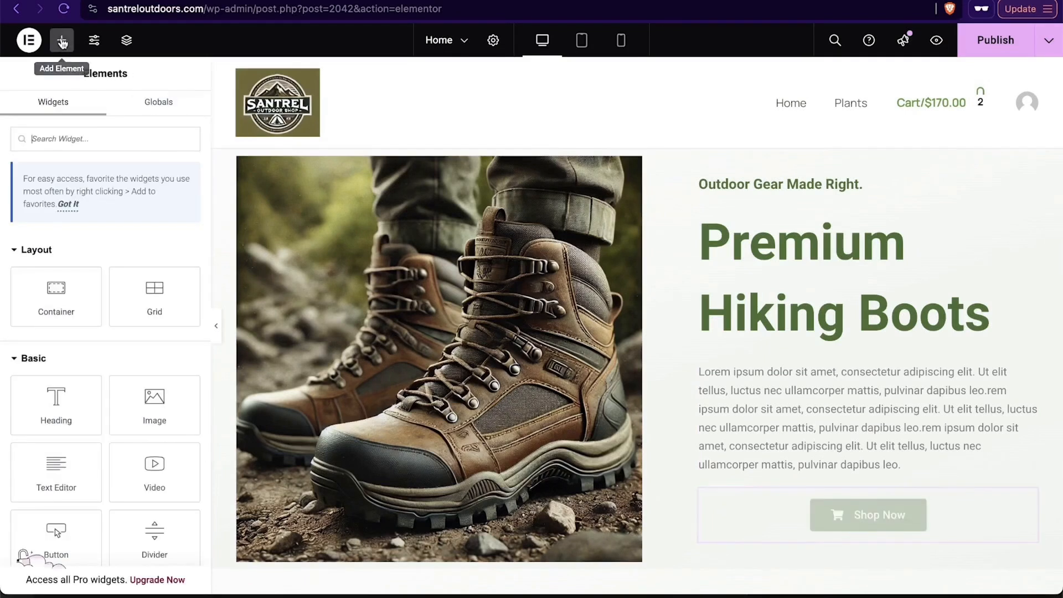
scroll(65, 405, down, 2)
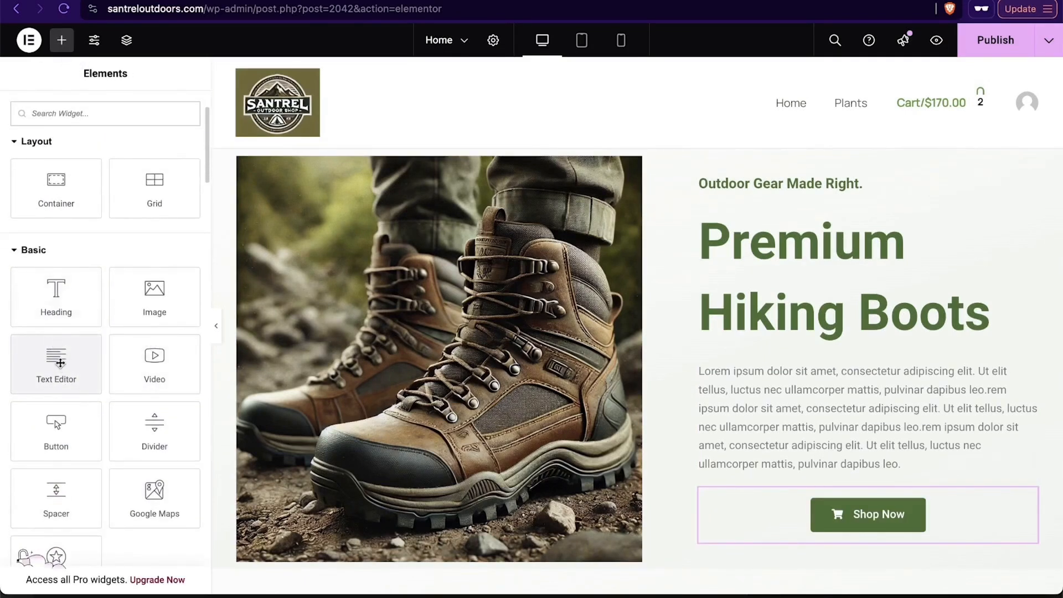
drag(60, 363, 857, 433)
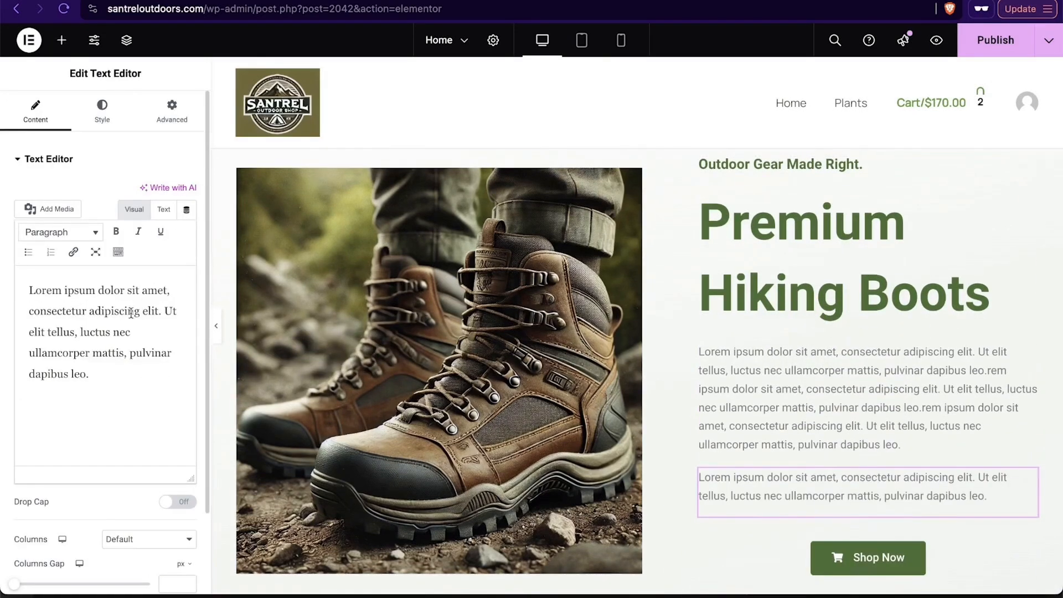
triple_click(111, 329)
text(Price)
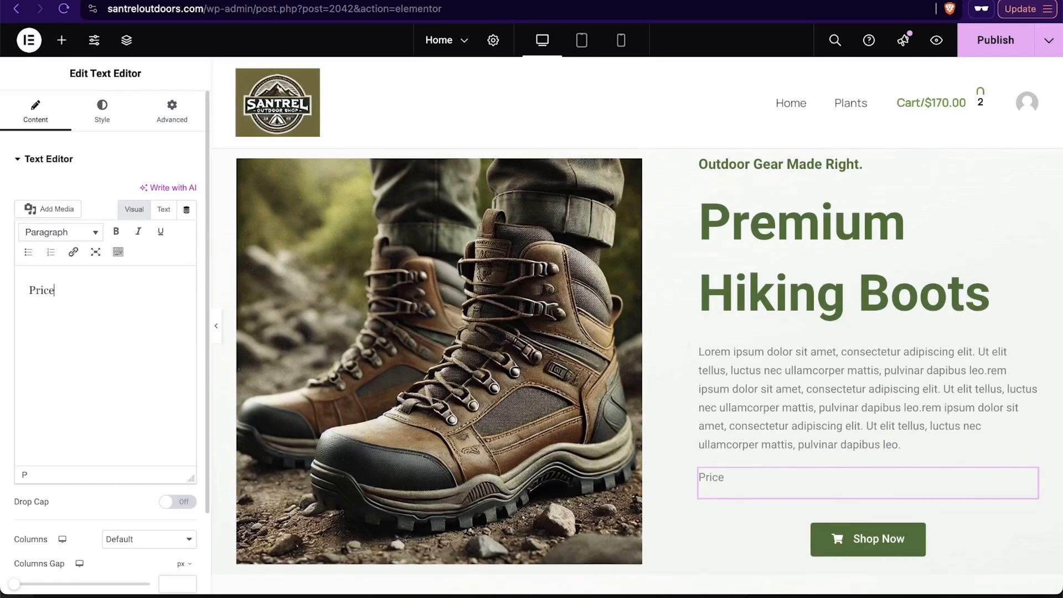
text($84.99)
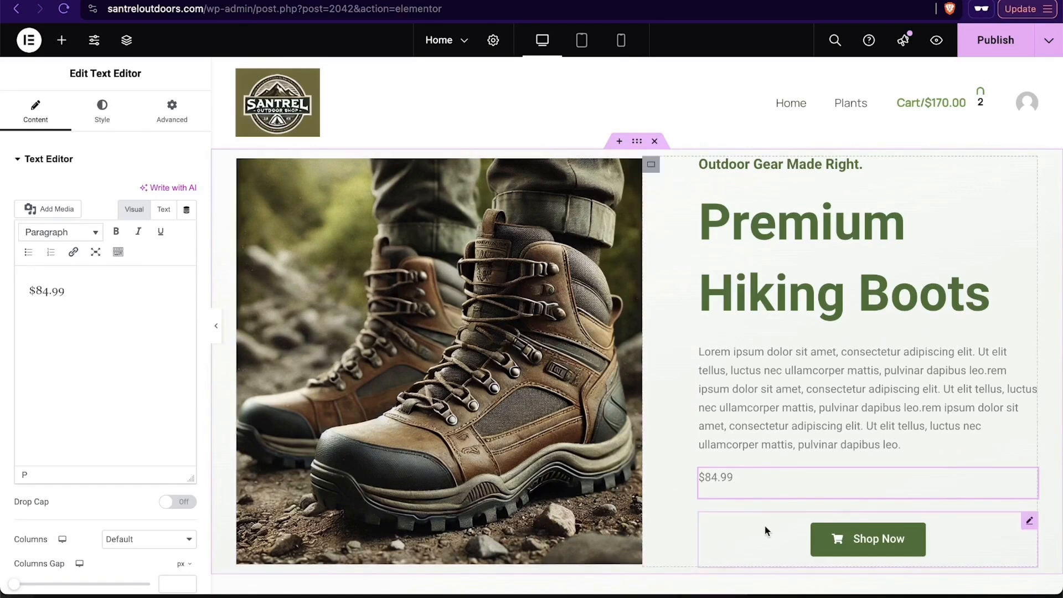
Step: Set the text color of the $84.99 price to black (#000000)
scroll(784, 430, down, 3)
scroll(783, 431, up, 2)
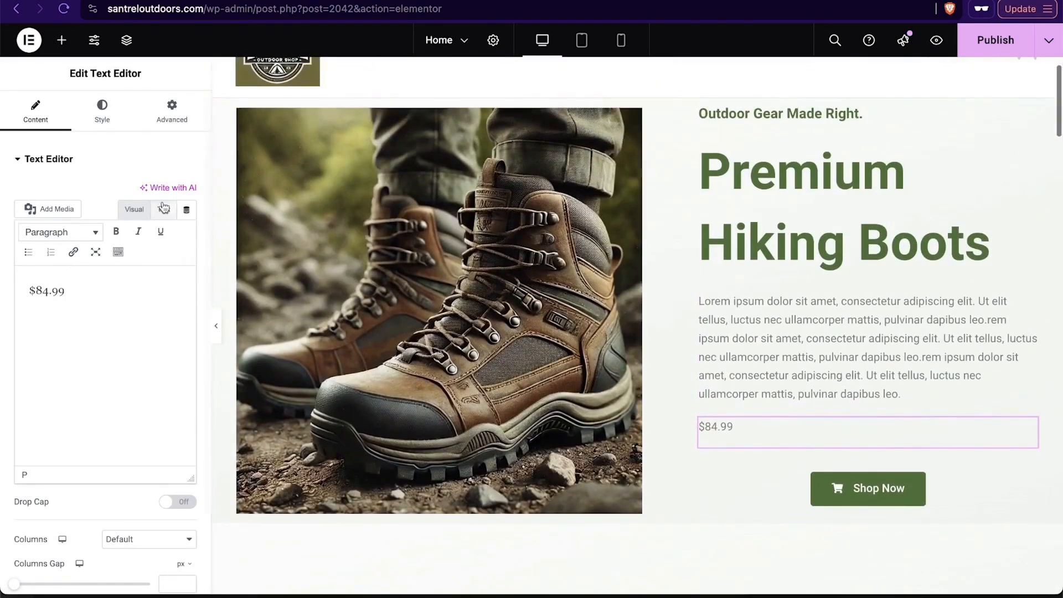
click(97, 122)
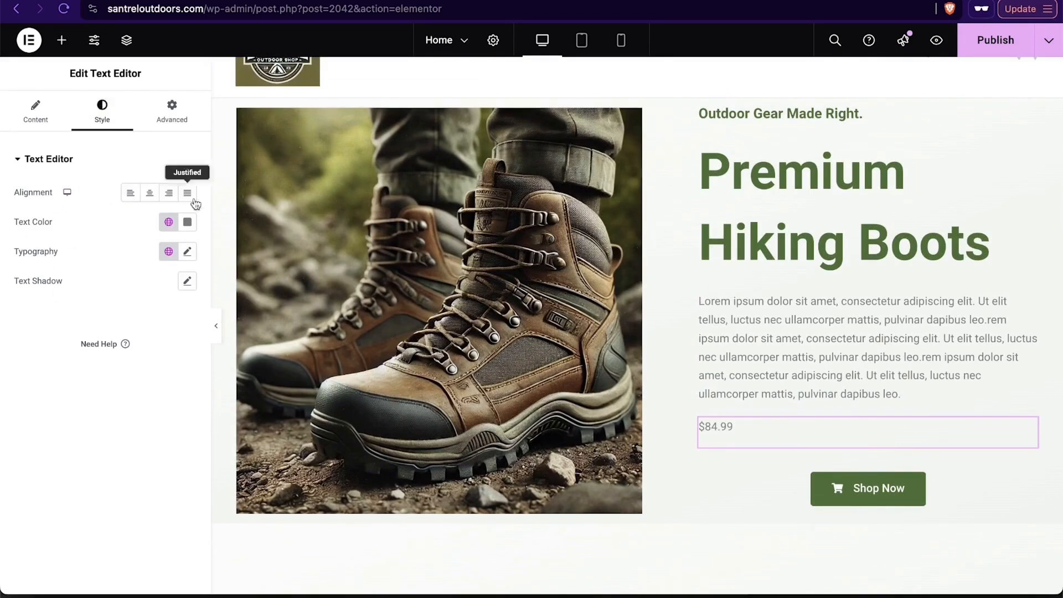
click(187, 222)
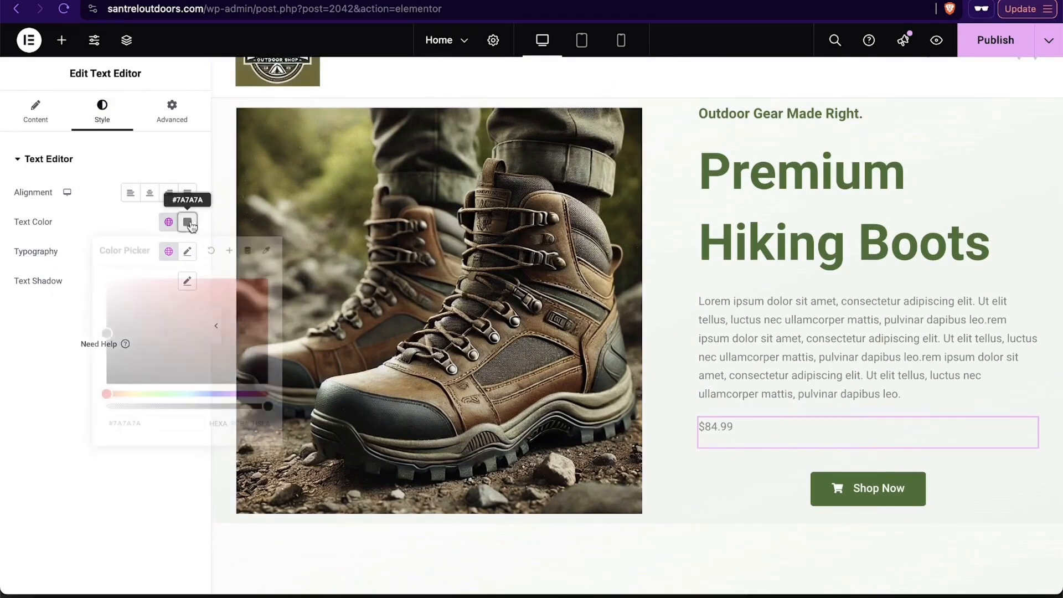
drag(109, 338, 108, 383)
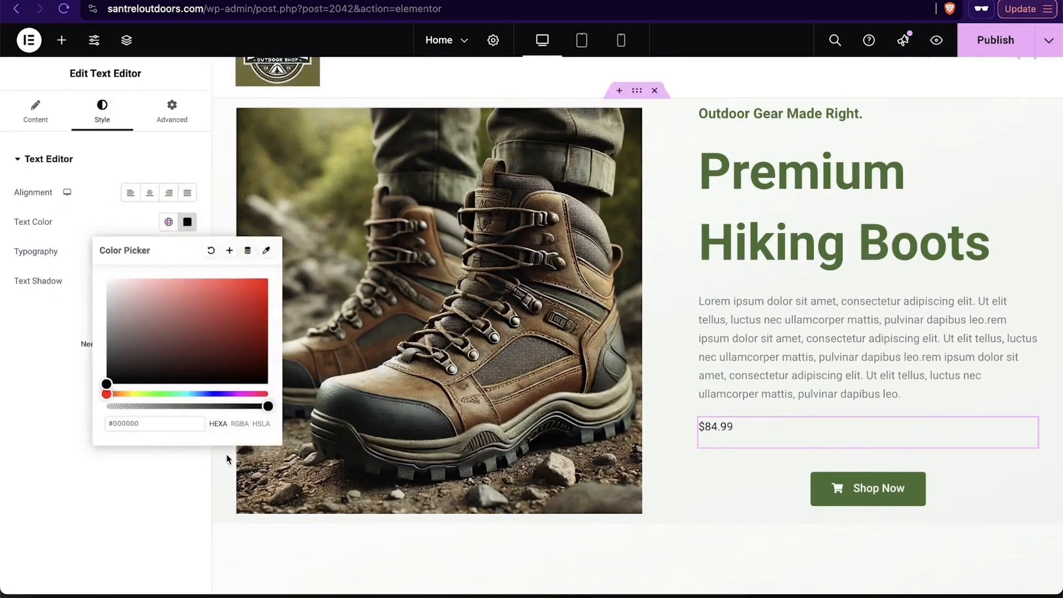
click(44, 330)
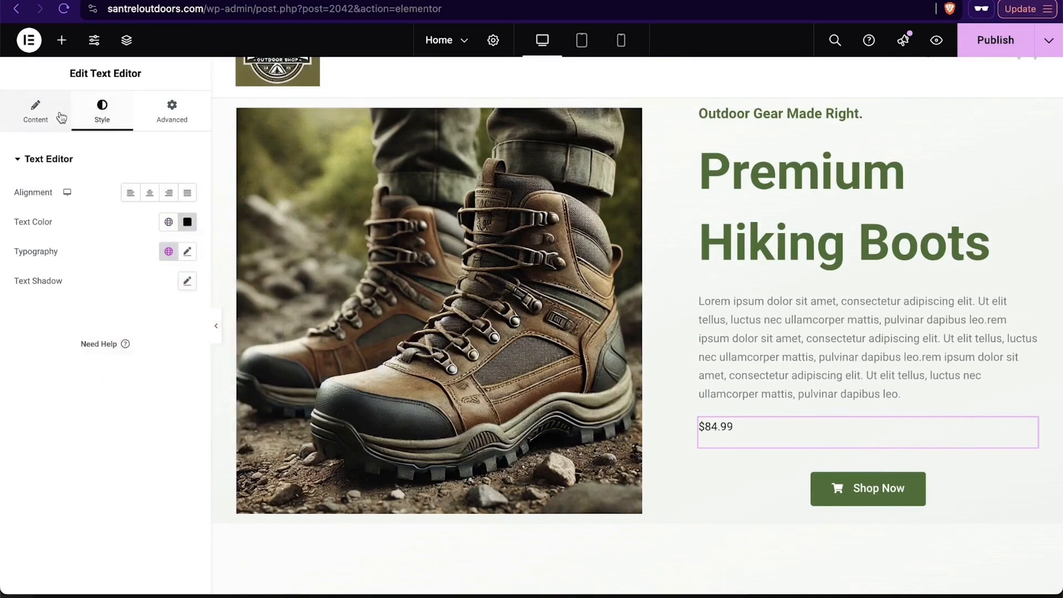
Step: Make the $84.99 price text bold
click(36, 112)
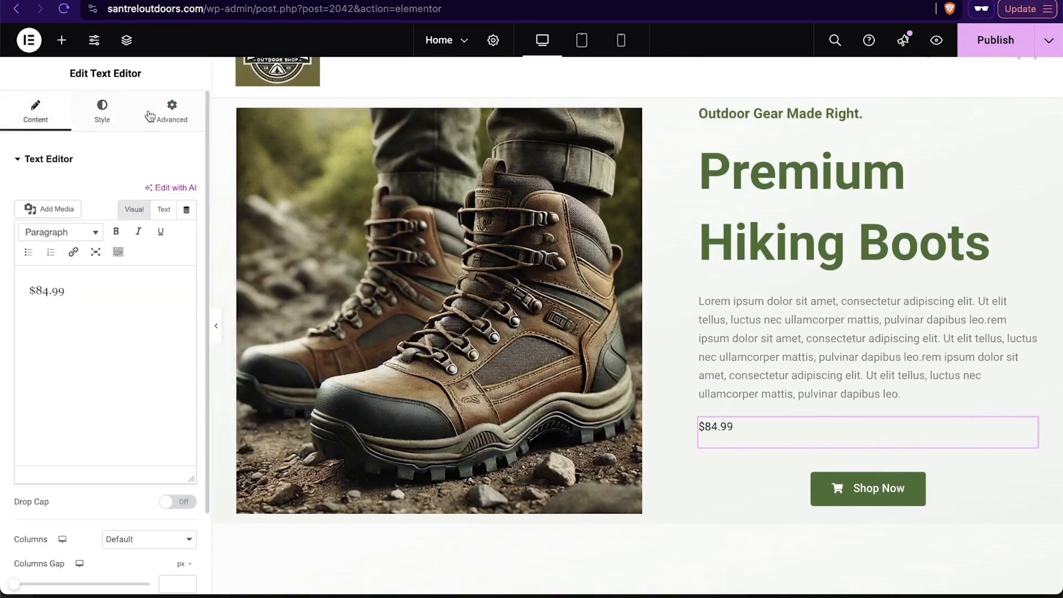
click(115, 233)
click(83, 296)
drag(83, 296, 1, 296)
click(117, 234)
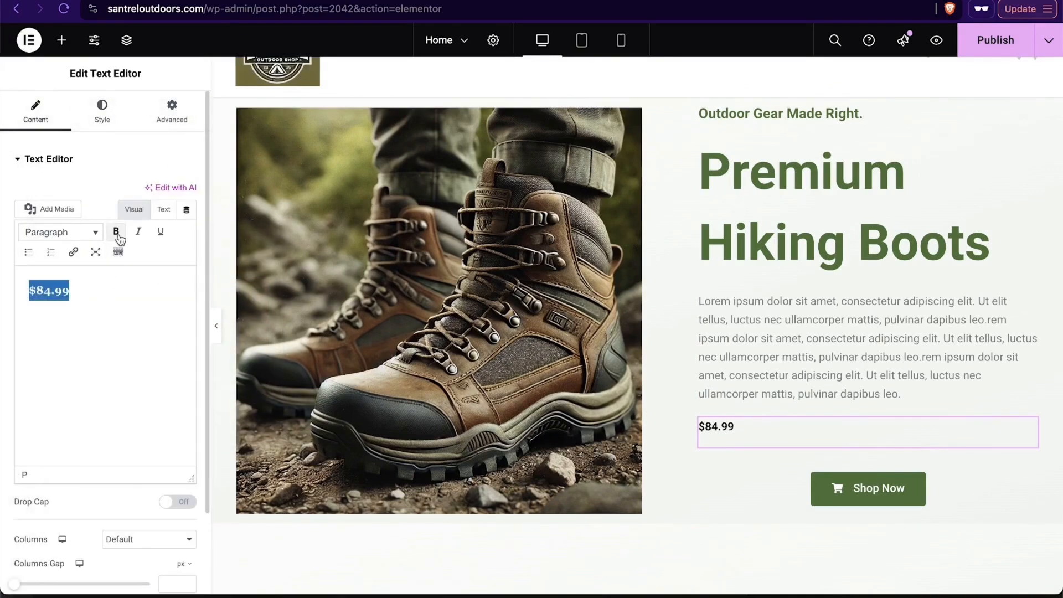
click(172, 340)
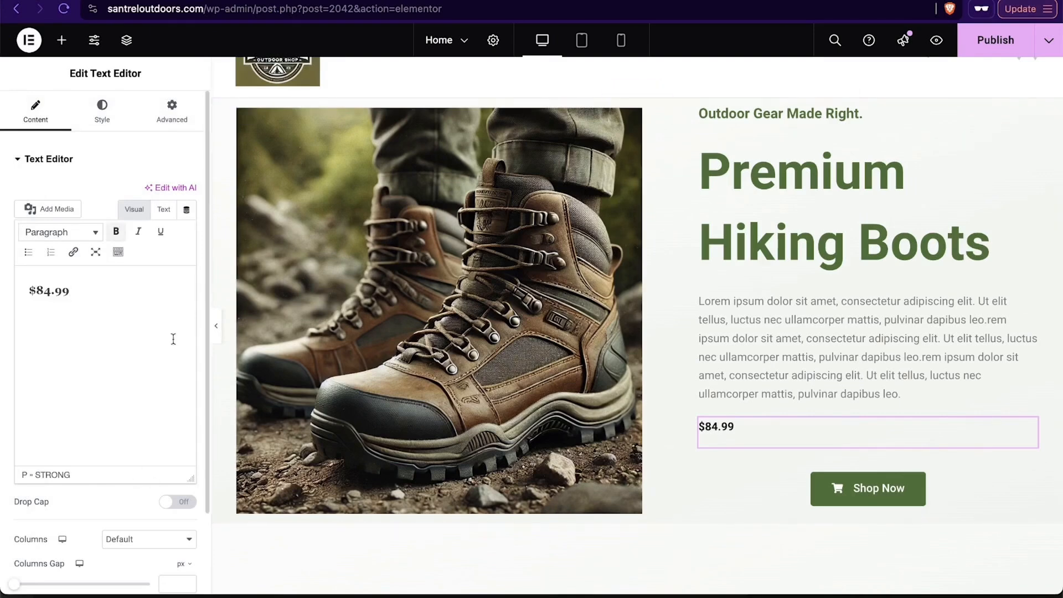
Step: Publish the updated Home page and exit Elementor to the page's WordPress editor
click(988, 37)
scroll(821, 105, up, 1)
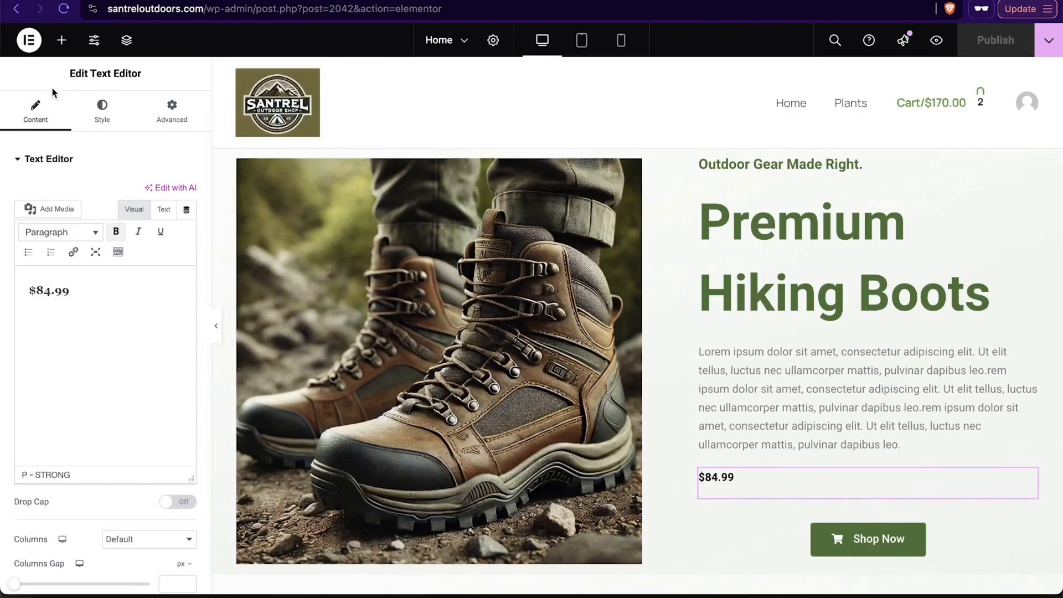
click(29, 41)
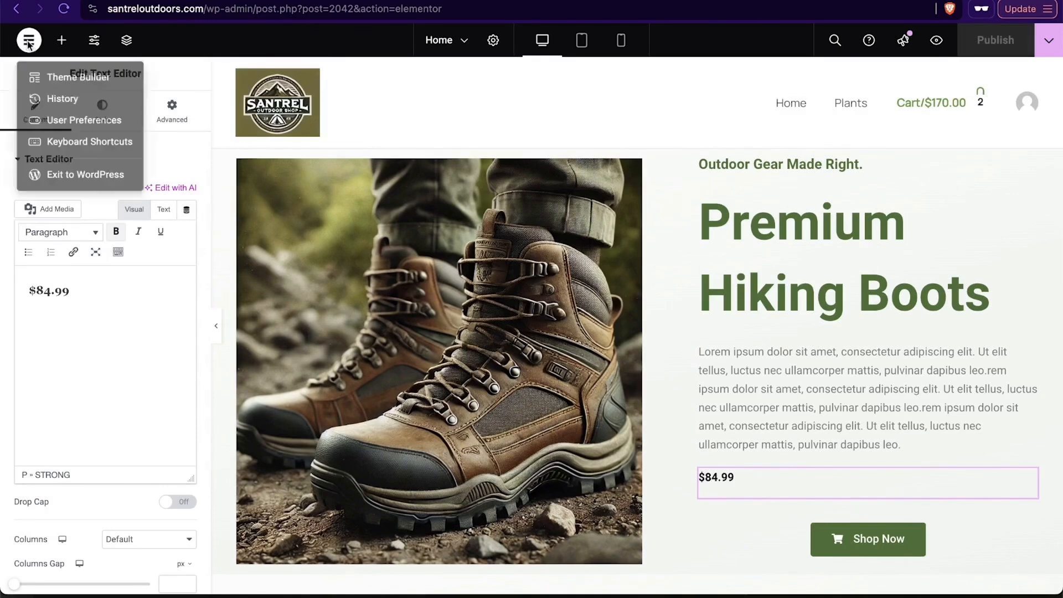
click(83, 182)
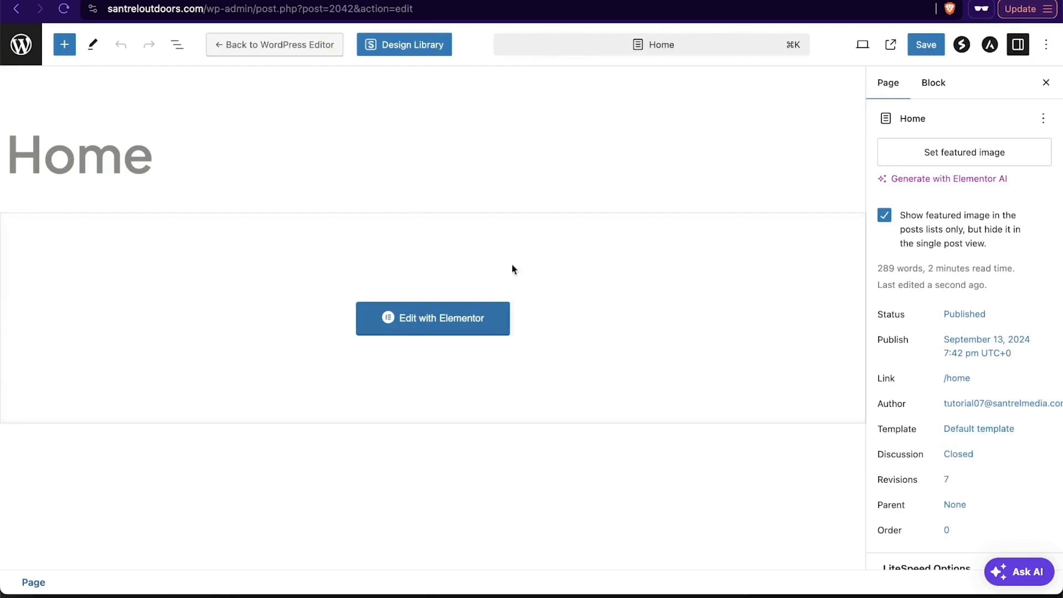
scroll(970, 367, down, 6)
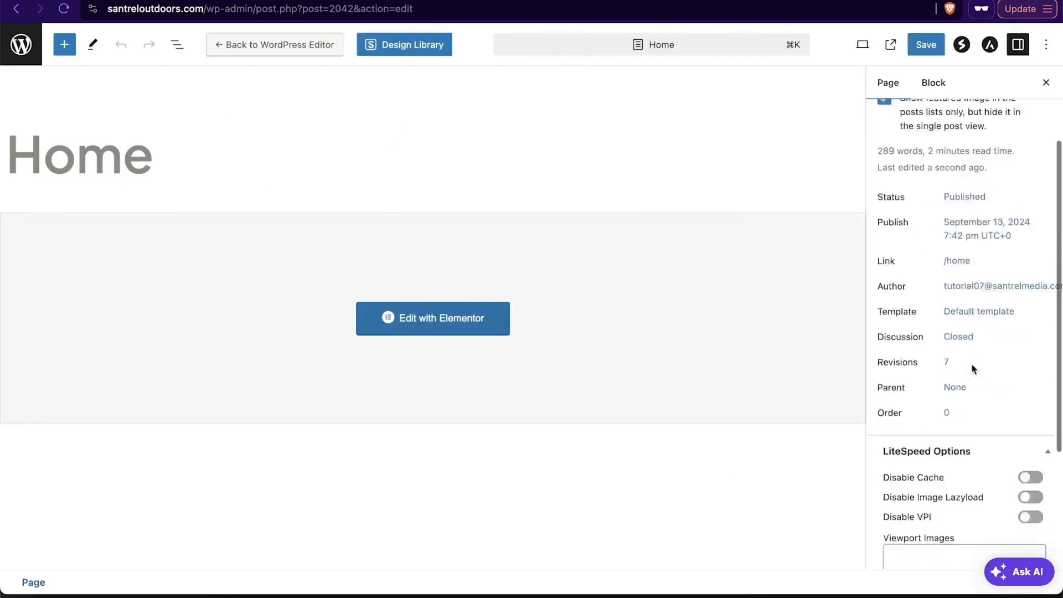
scroll(971, 367, up, 6)
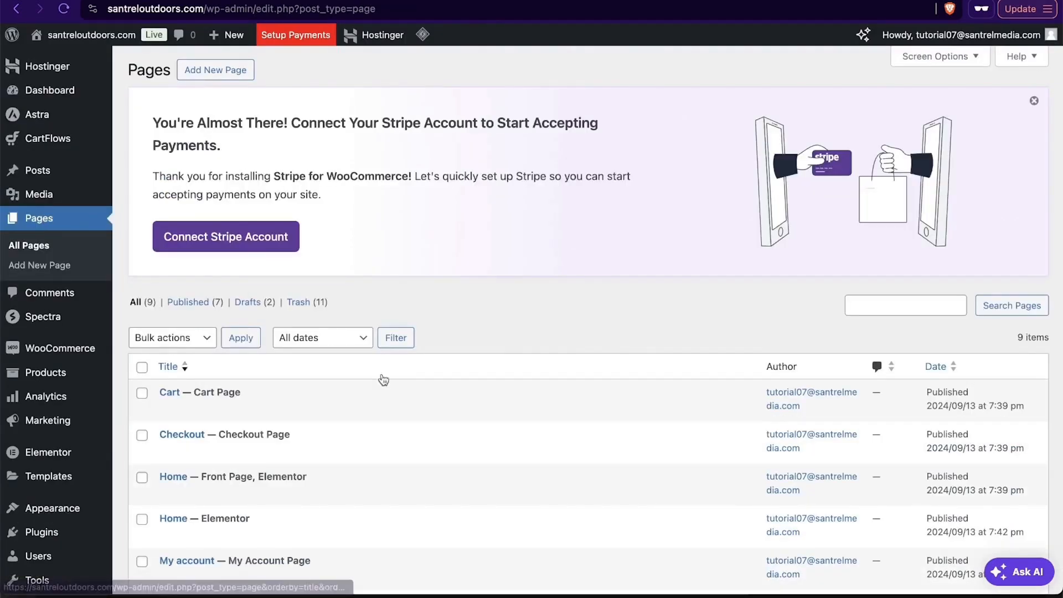
Step: Open the site's Reading settings from the WordPress Pages list
scroll(381, 374, down, 3)
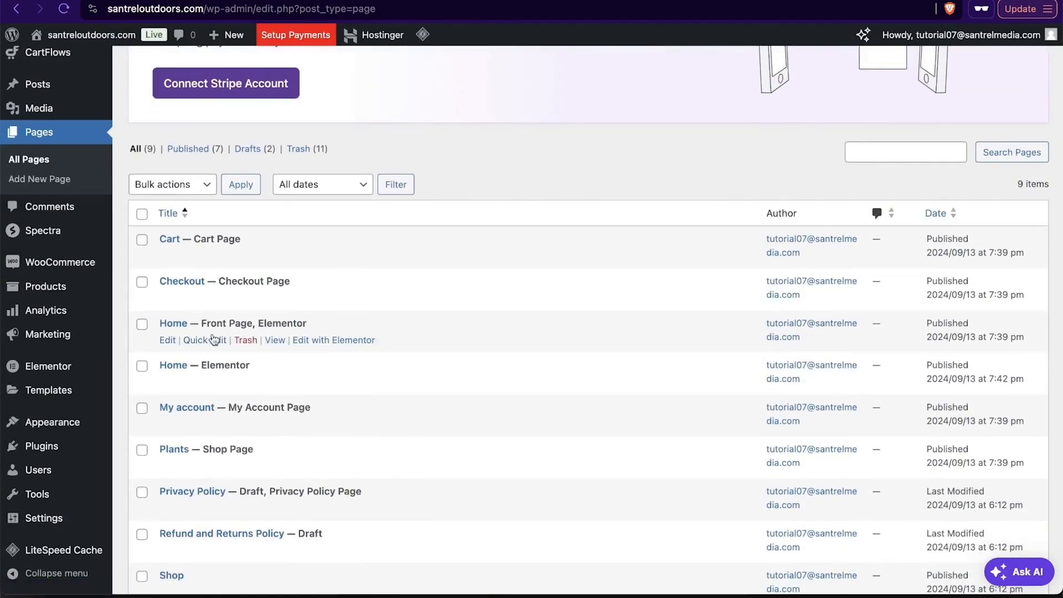
scroll(58, 476, down, 3)
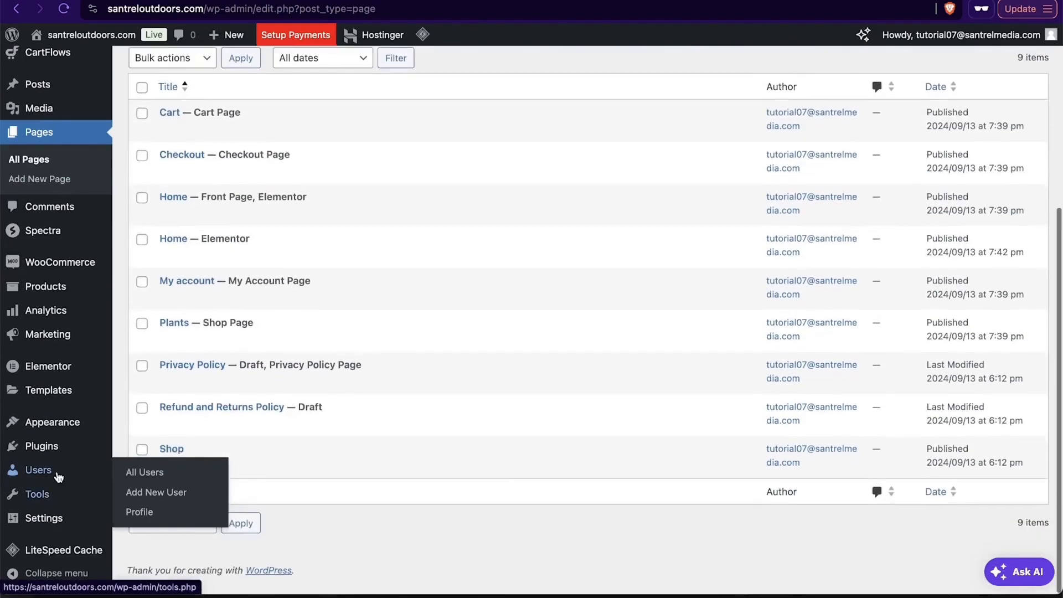
click(44, 517)
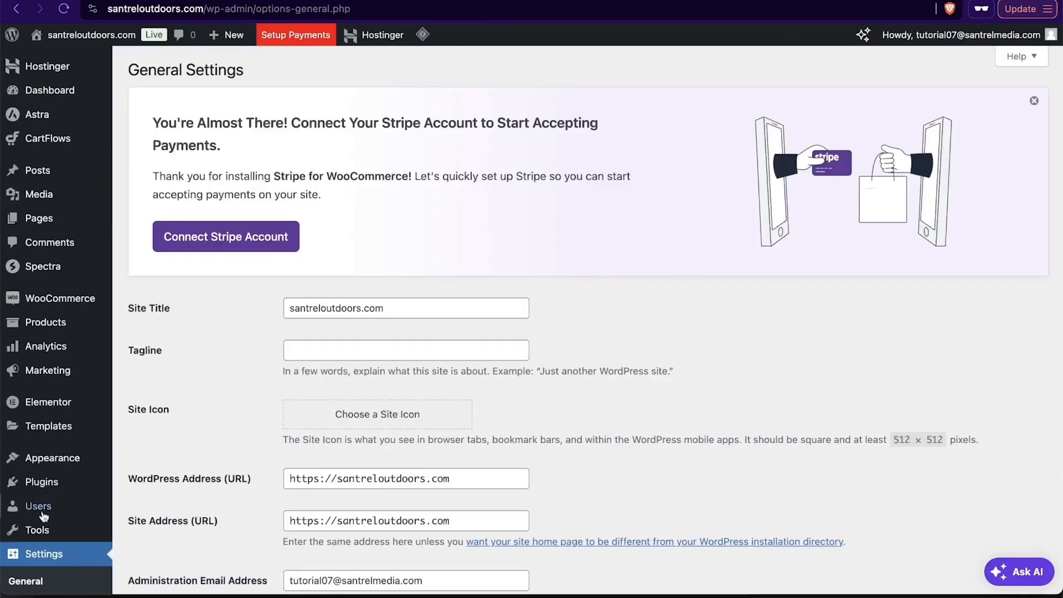
scroll(38, 498, down, 5)
click(44, 416)
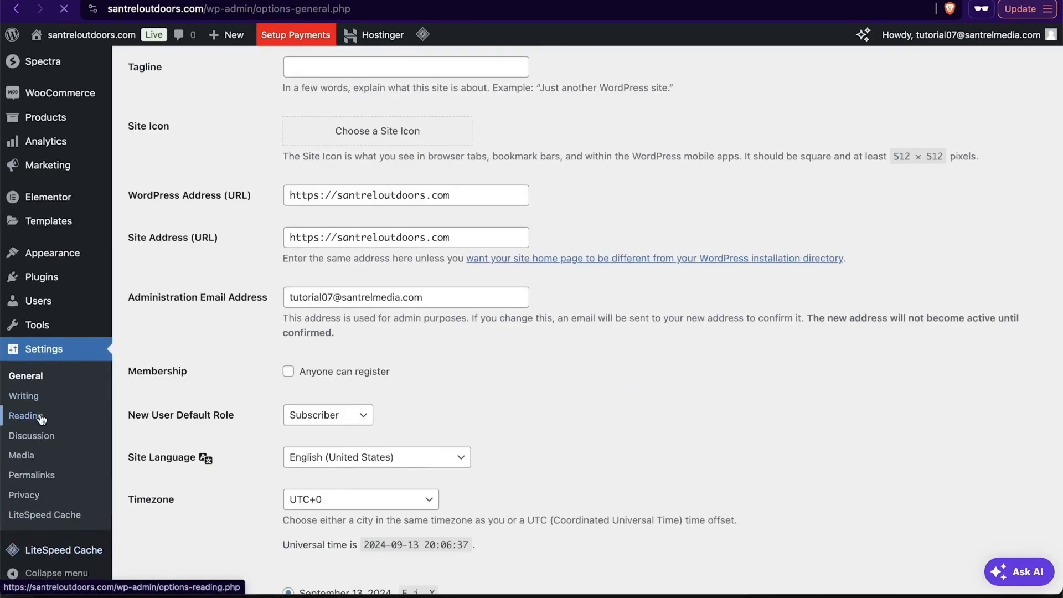
Step: Set the static homepage to the New Home page and save the Reading settings
click(414, 359)
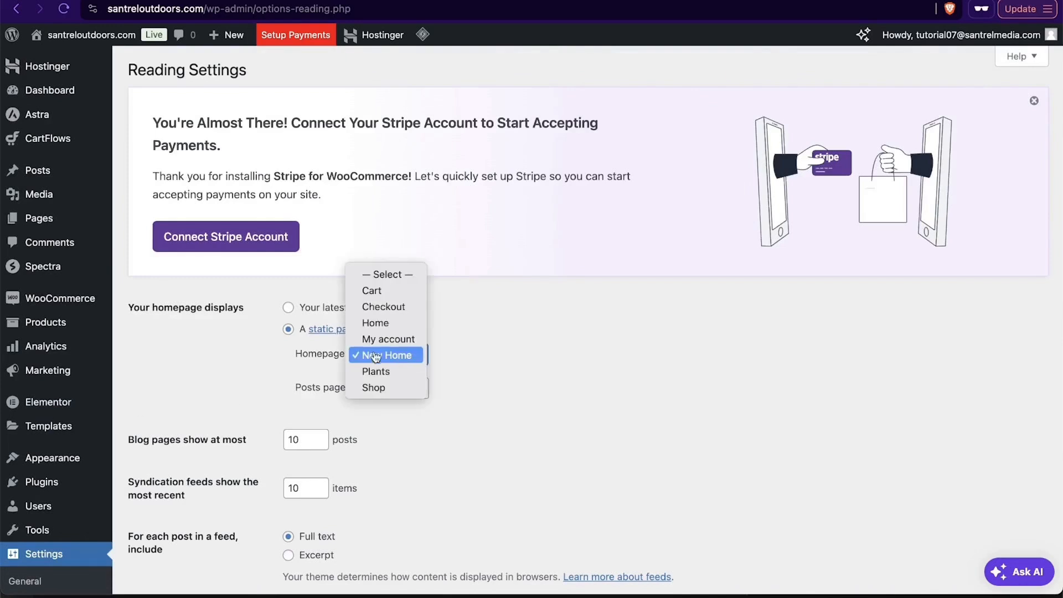
click(408, 356)
click(384, 356)
click(382, 323)
click(412, 357)
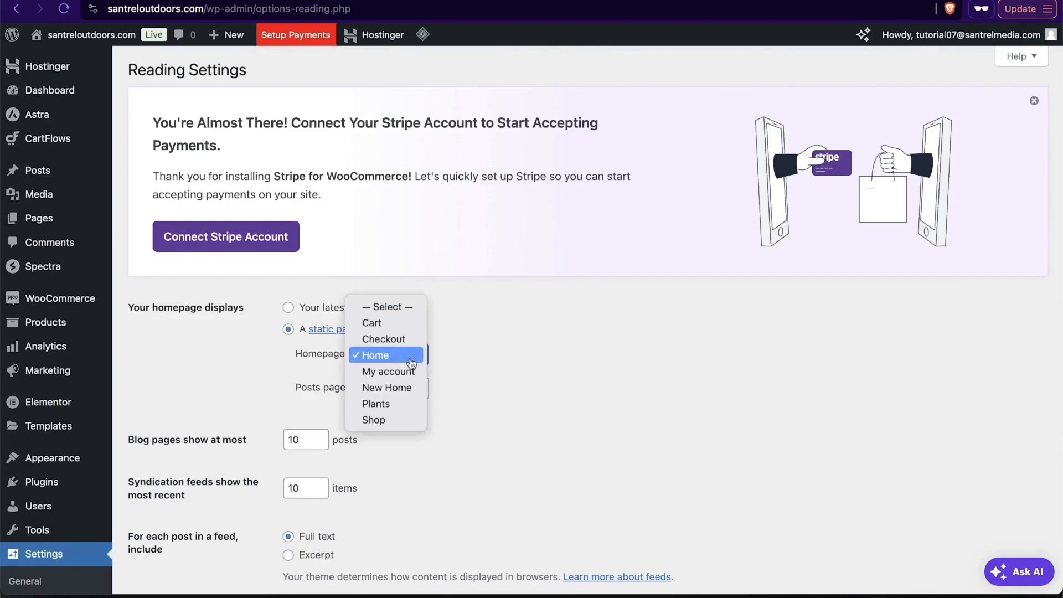
click(388, 386)
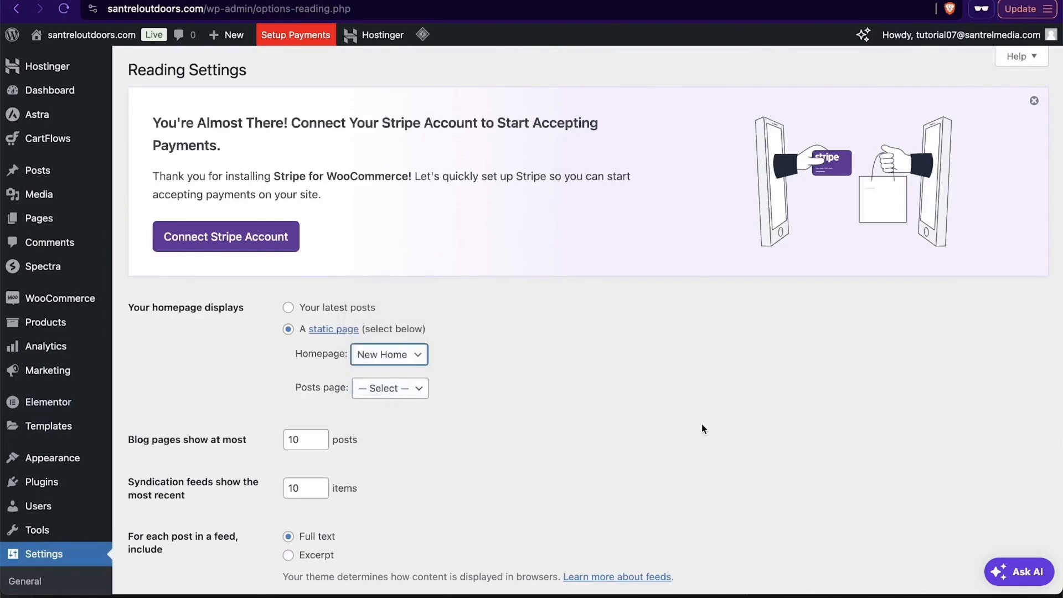
scroll(702, 424, down, 4)
click(169, 476)
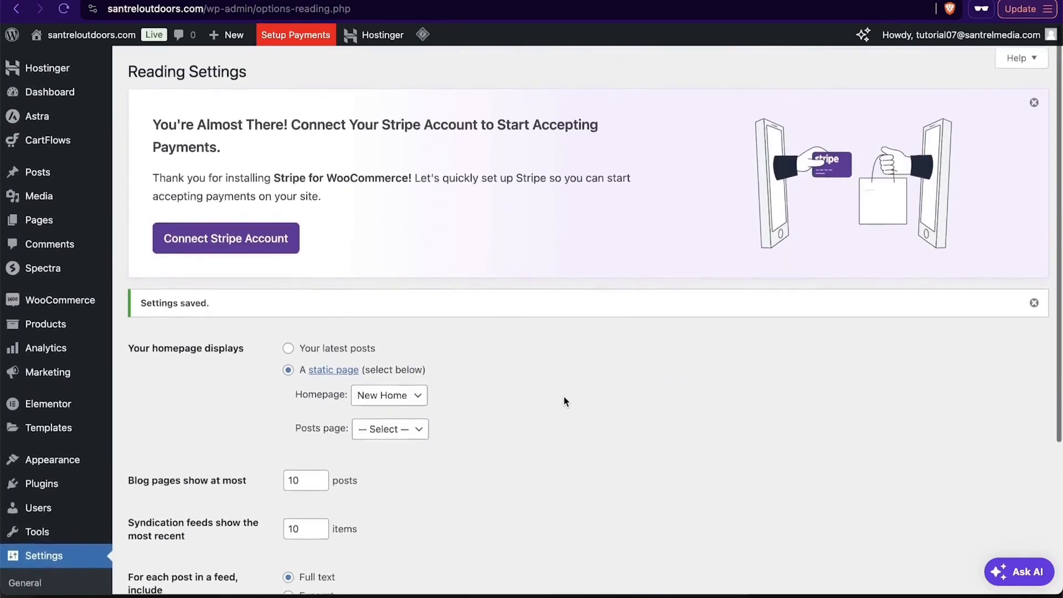
Step: On the live site's hiking boots product page, choose size Women's 8 and open the shopping cart preview
mouse_move(93, 42)
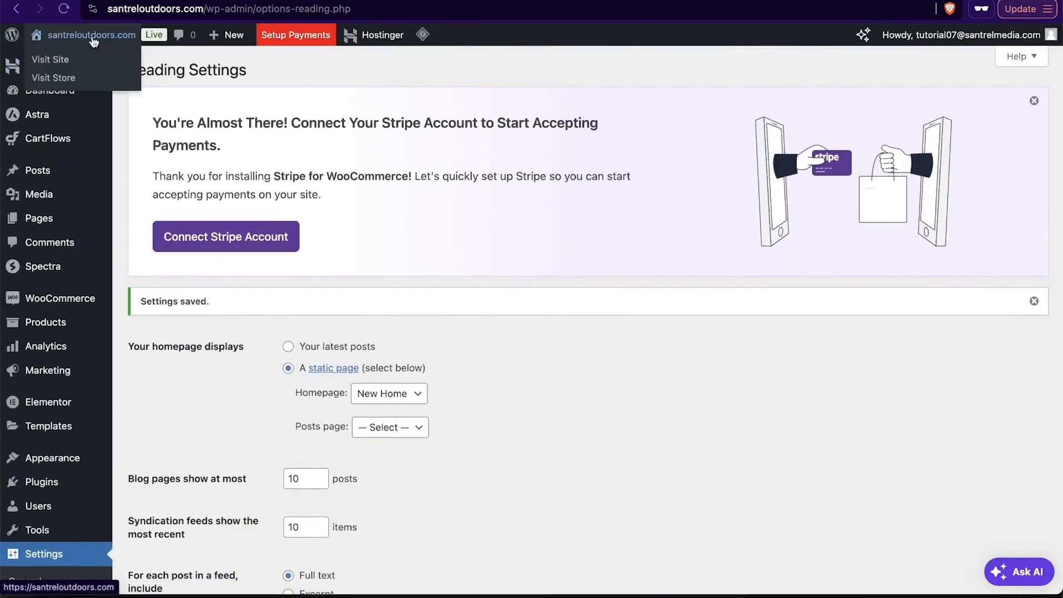
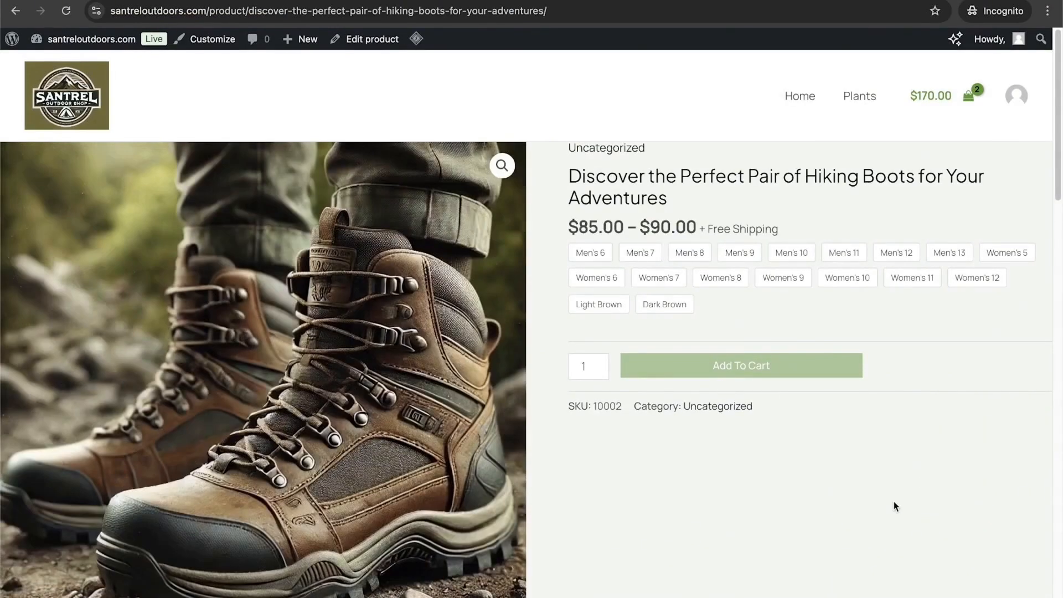
click(723, 279)
click(966, 98)
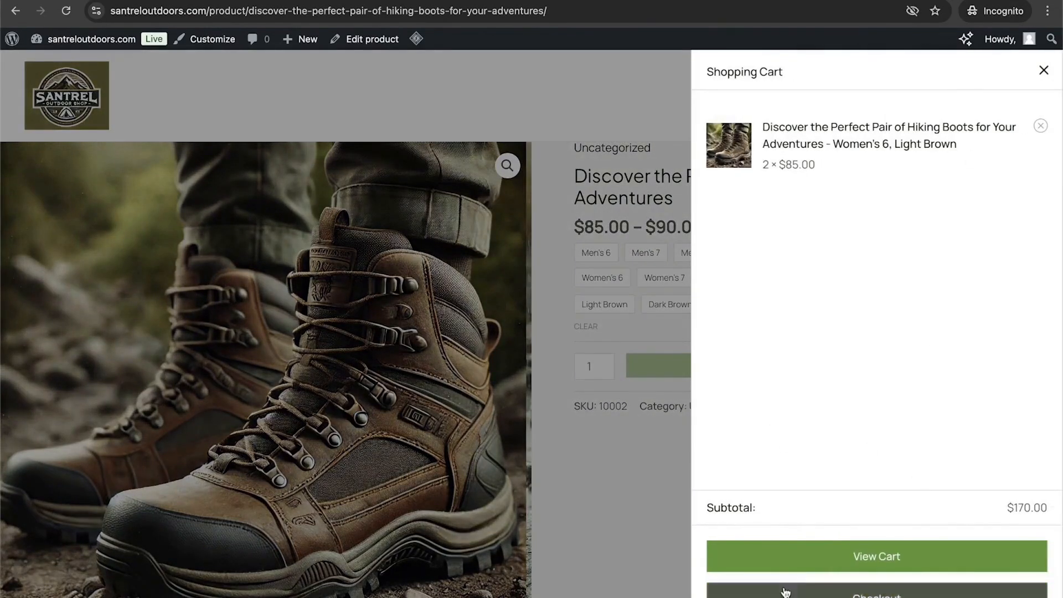
Step: View the full cart page and proceed to checkout with the hiking boots order
click(828, 557)
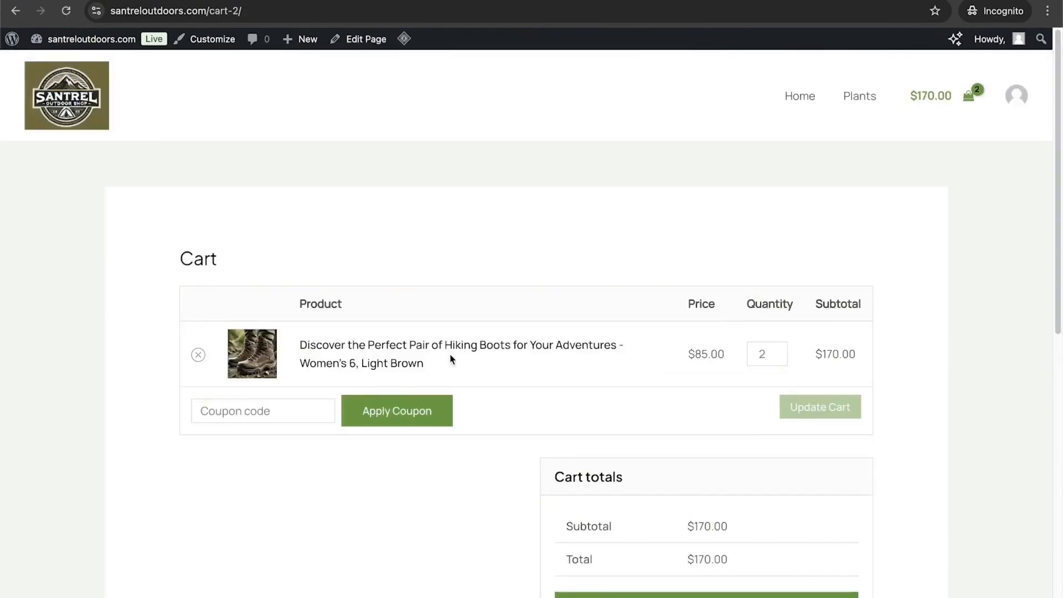
scroll(456, 359, down, 3)
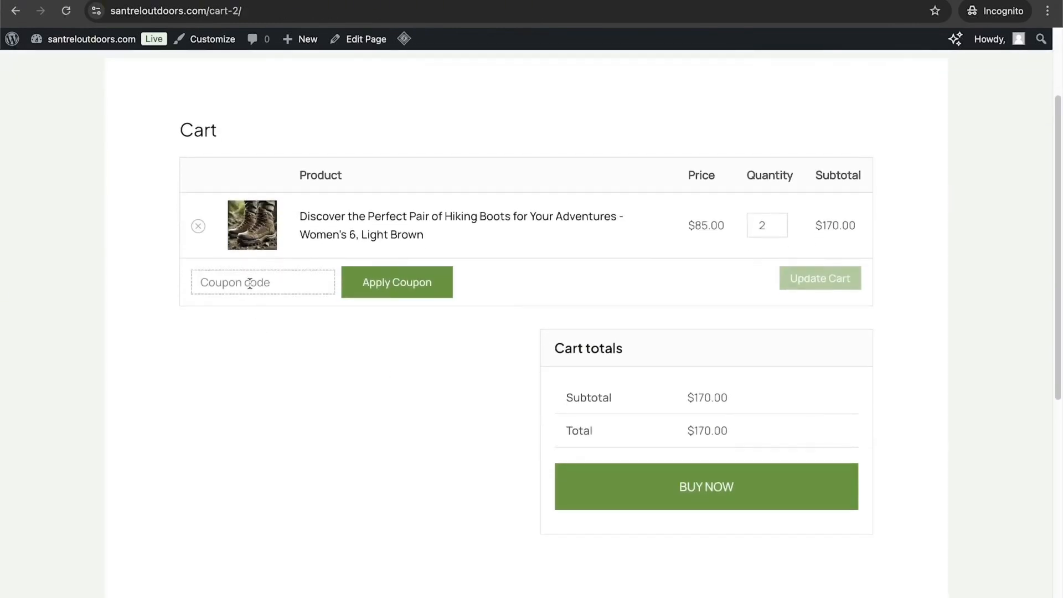
click(752, 494)
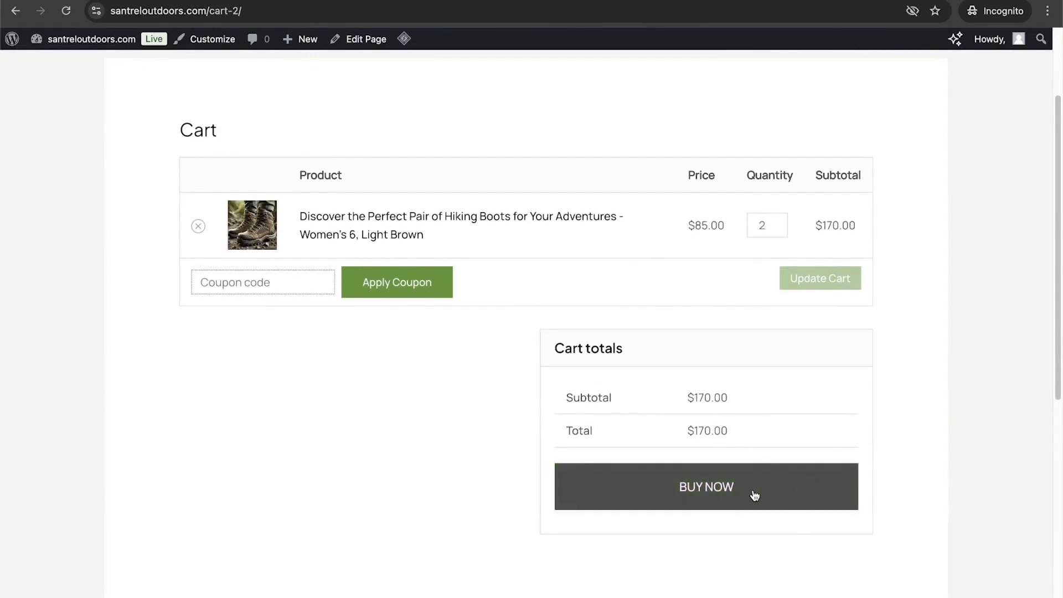
Step: Proceed from the cart to checkout and examine the billing form, order summary and payment section
scroll(464, 420, down, 5)
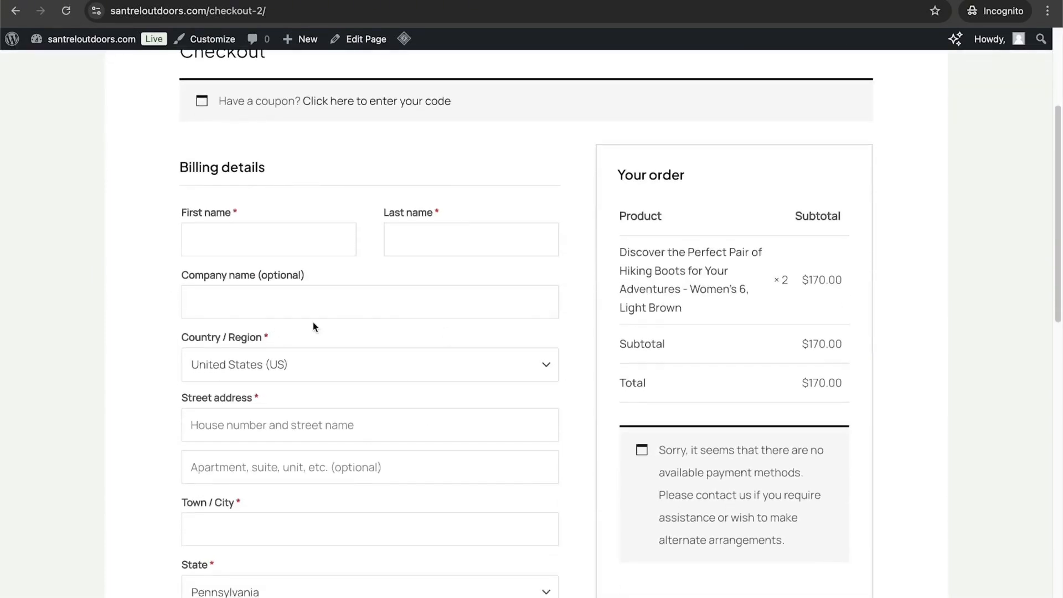
scroll(313, 326, down, 15)
scroll(564, 363, up, 5)
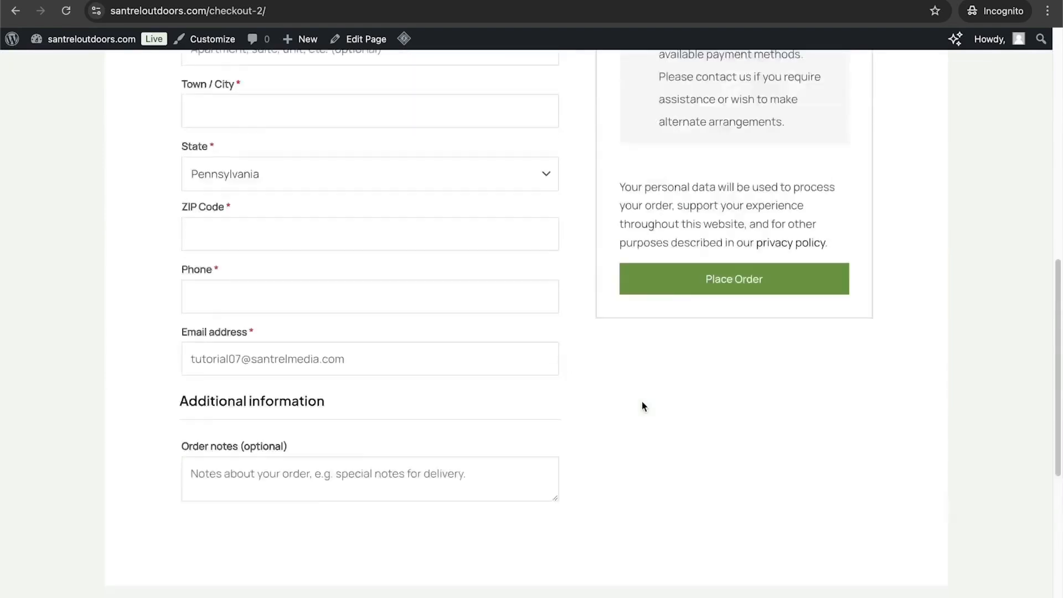
scroll(642, 404, up, 10)
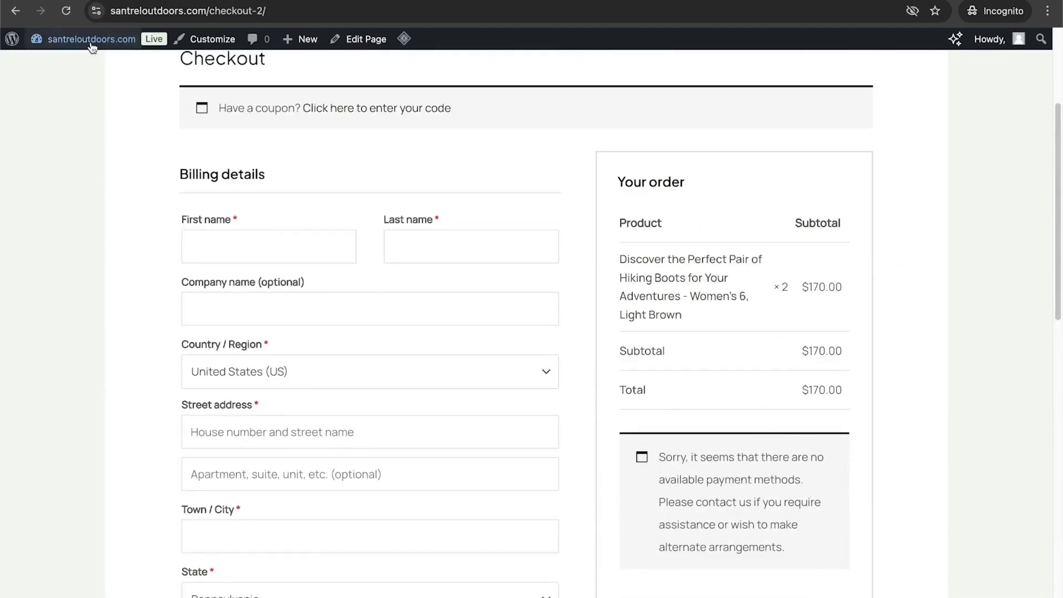
Step: Open the payment setup from the site's admin area, start connecting to Stripe and submit the account e-mail
mouse_move(88, 40)
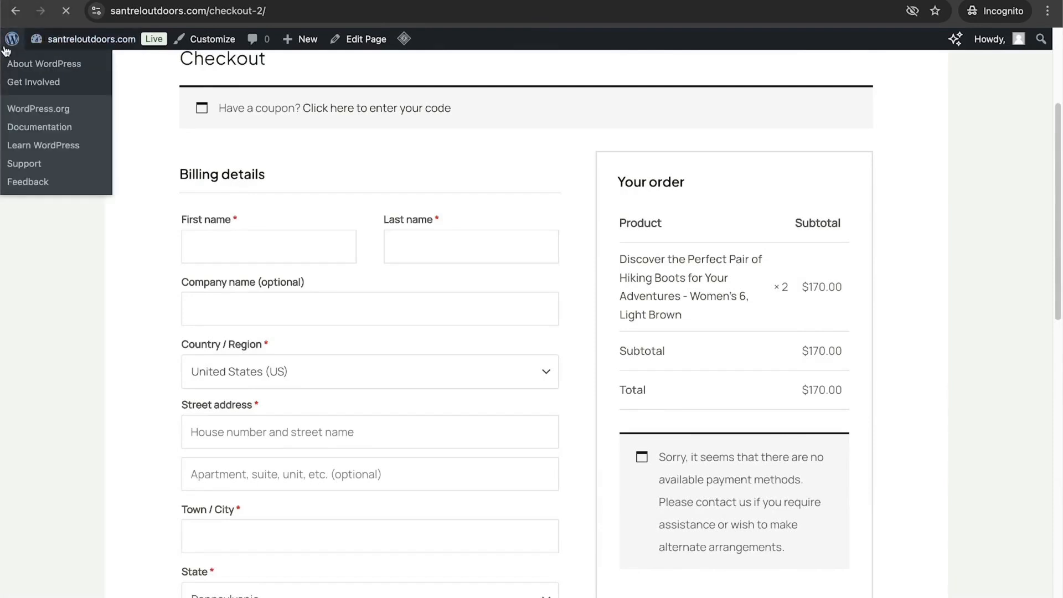
click(4, 48)
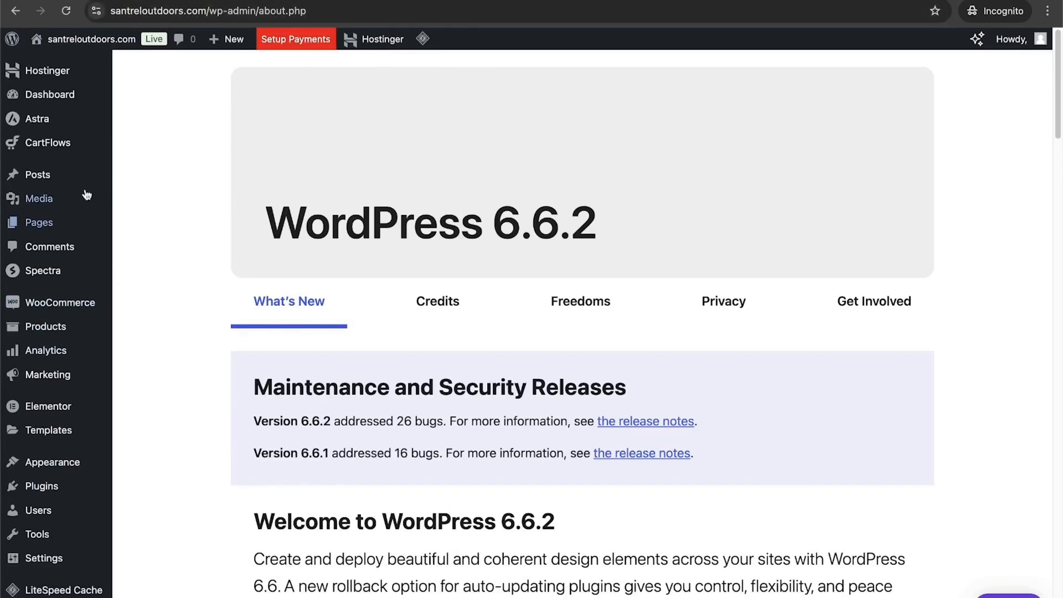
click(316, 46)
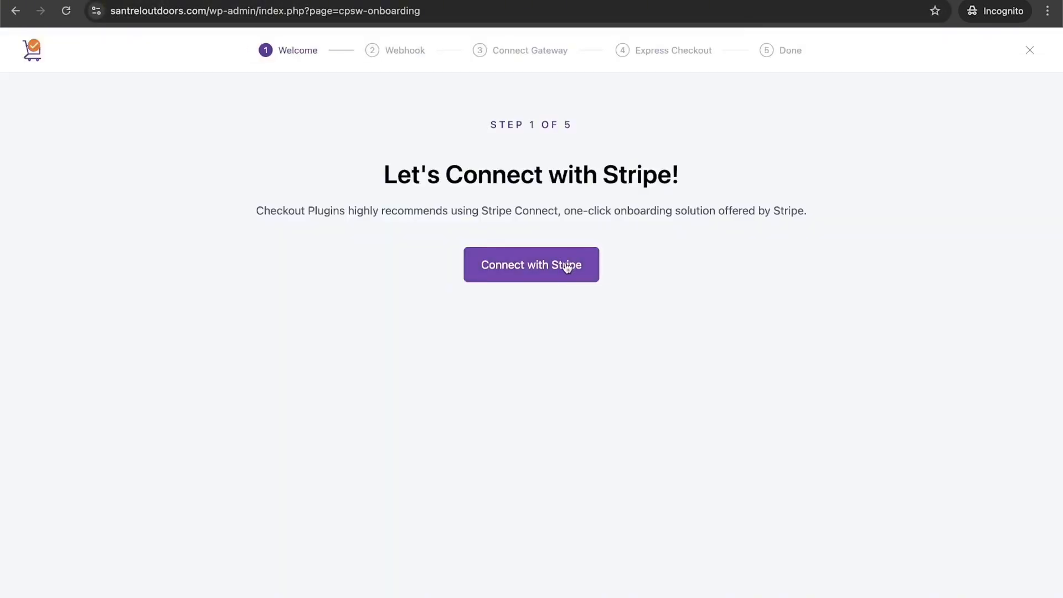
click(538, 270)
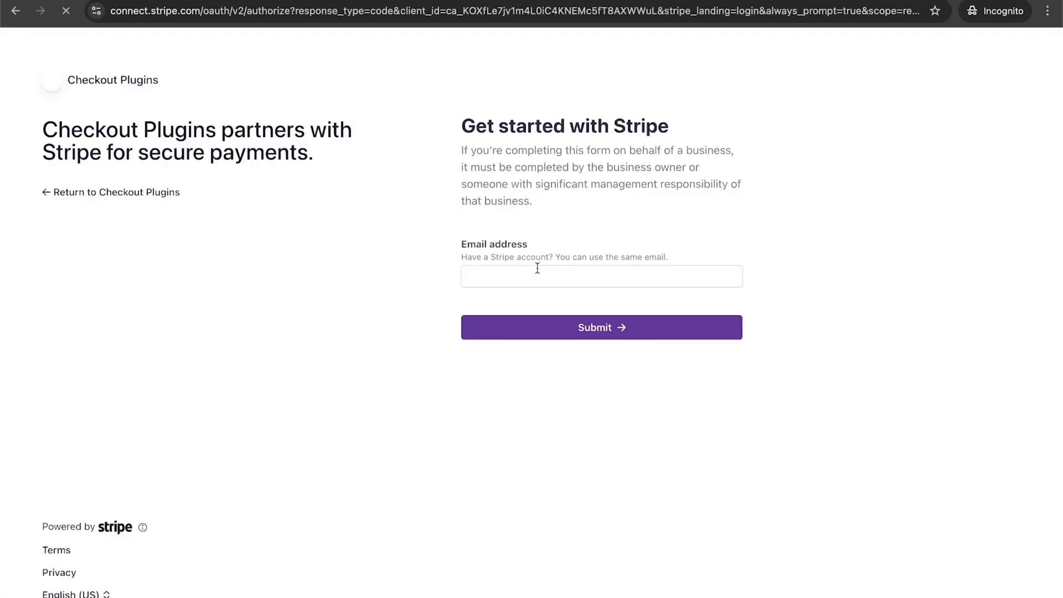
click(547, 271)
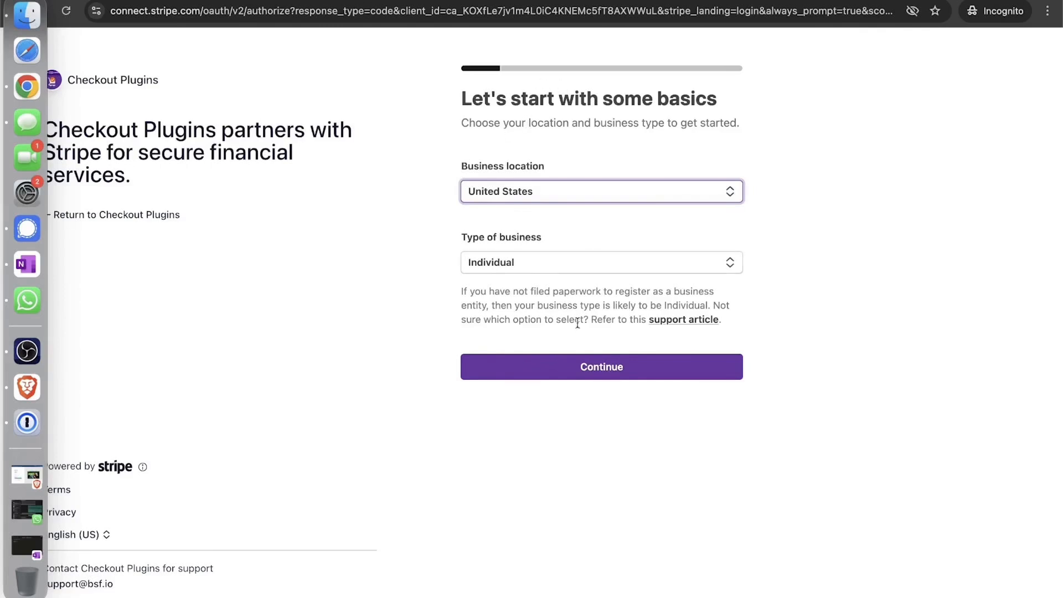
Step: Submit the Stripe basics with location United States and business type Individual, and complete the personal details form
click(517, 276)
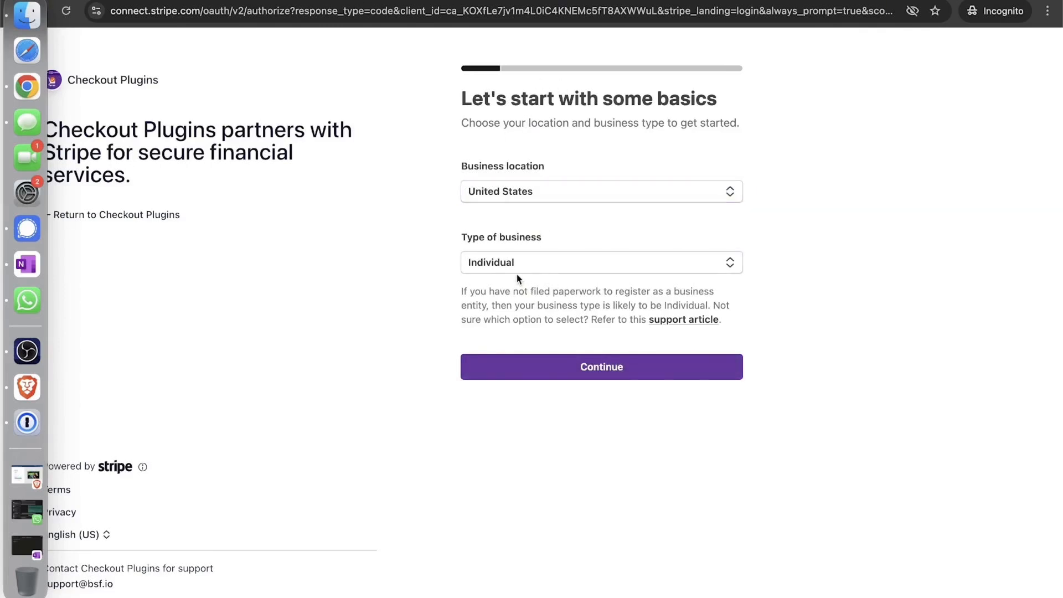
click(517, 269)
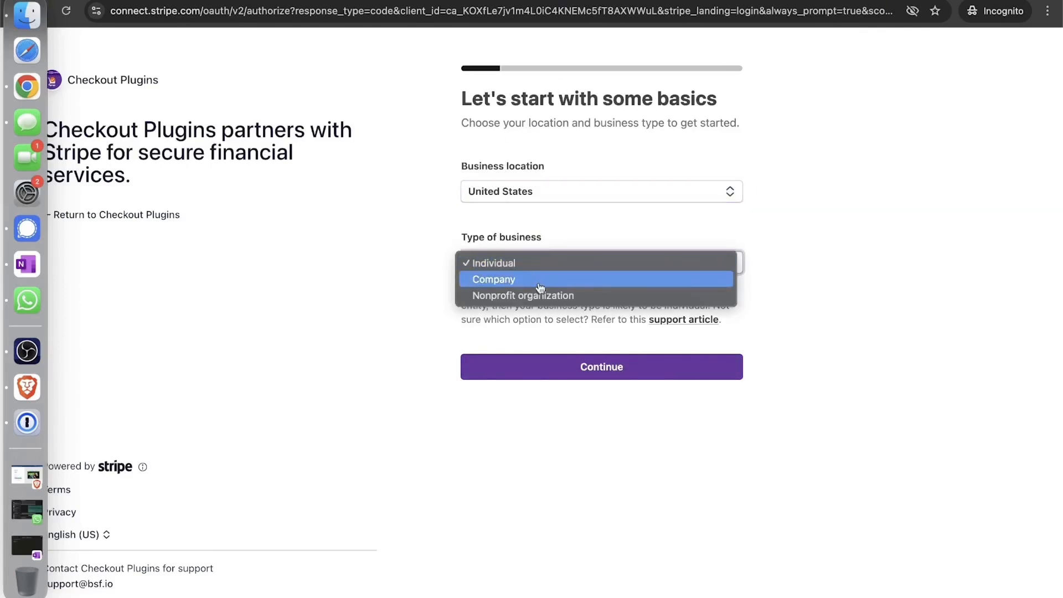
click(539, 352)
click(563, 374)
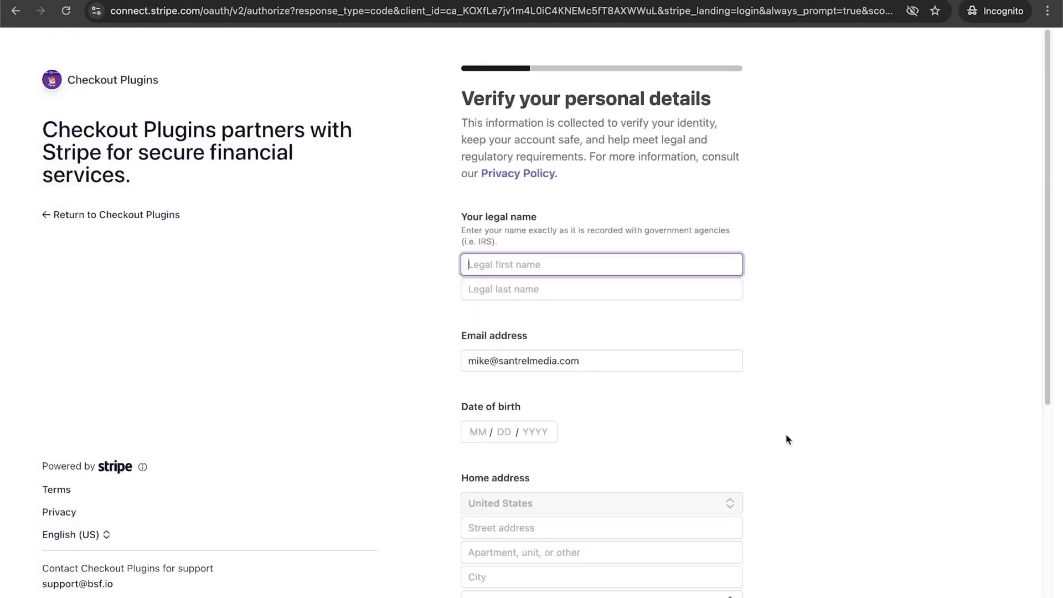
scroll(786, 435, down, 5)
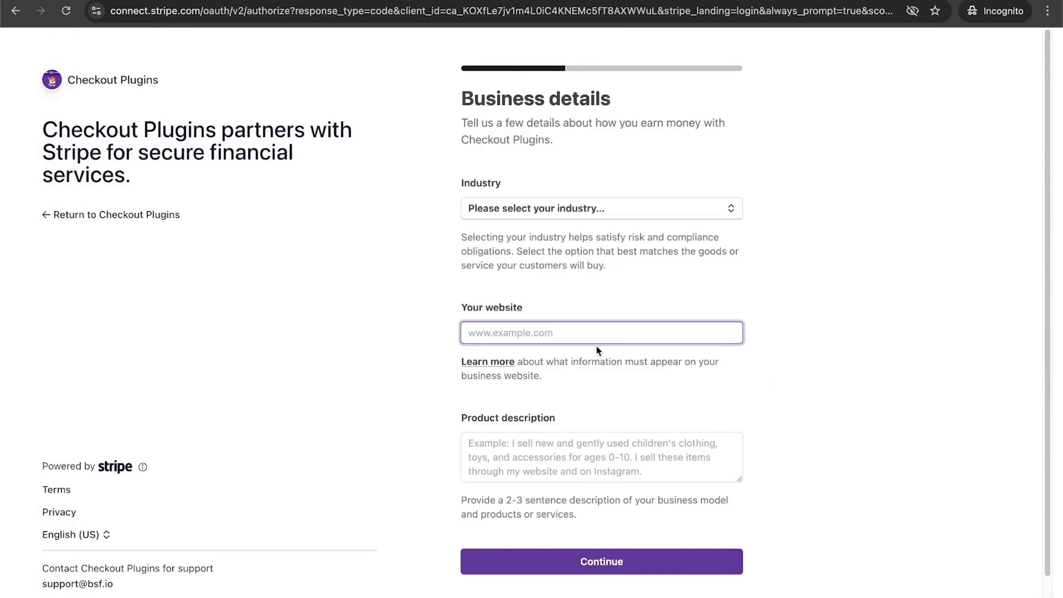
Step: Enter santreloutdoors.com as the business website and "premium hiking boots" as the product description
text(santreloutdoors.com)
click(556, 449)
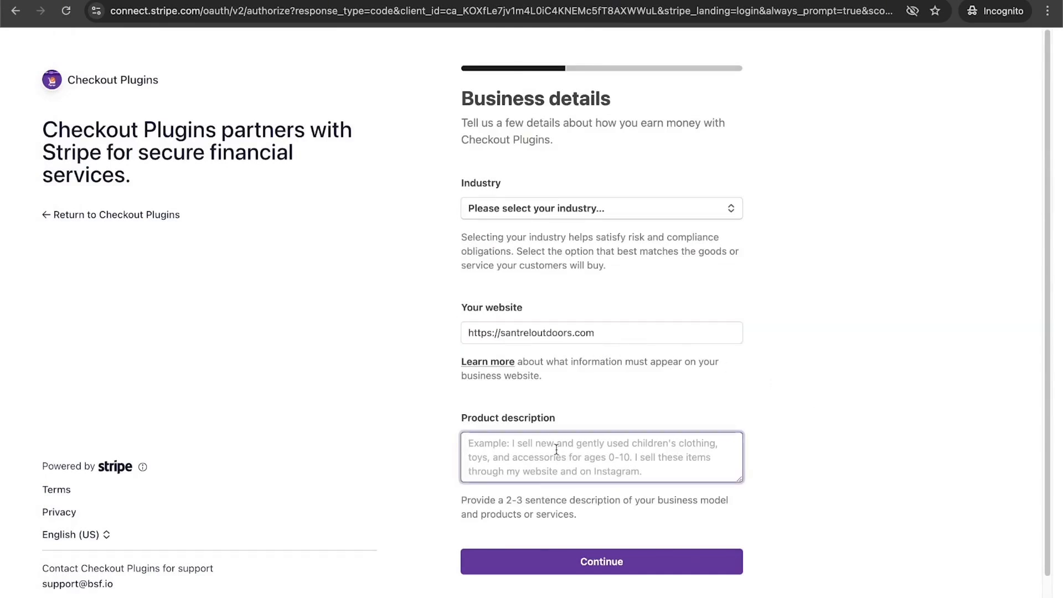
text(s)
key(BackSpace)
text(premium hi)
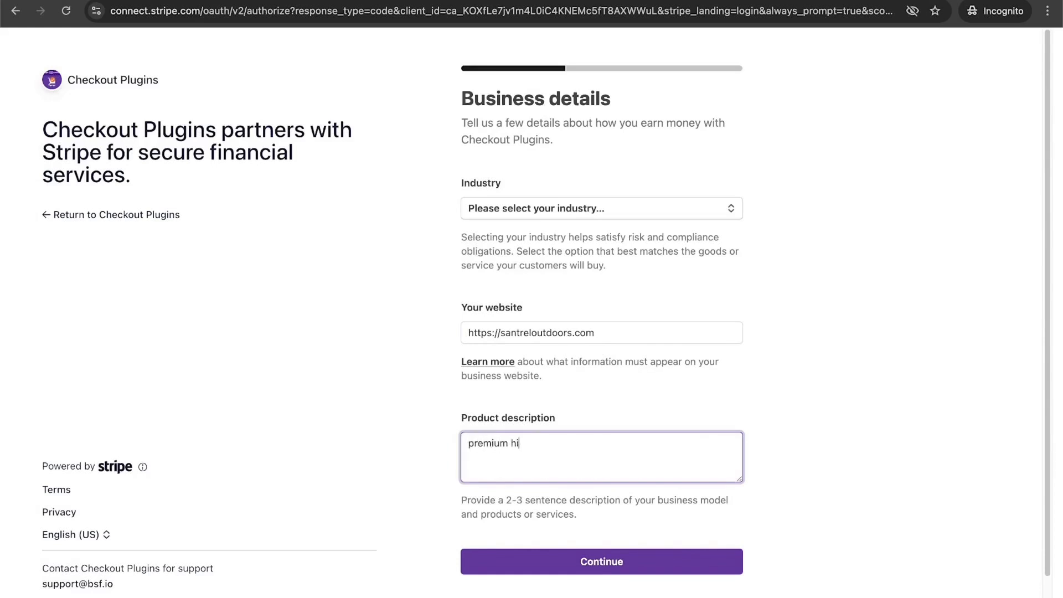
text(king boots)
Step: Submit the business details with the industry Clothing and accessories, and finish linking the payout bank account
click(559, 209)
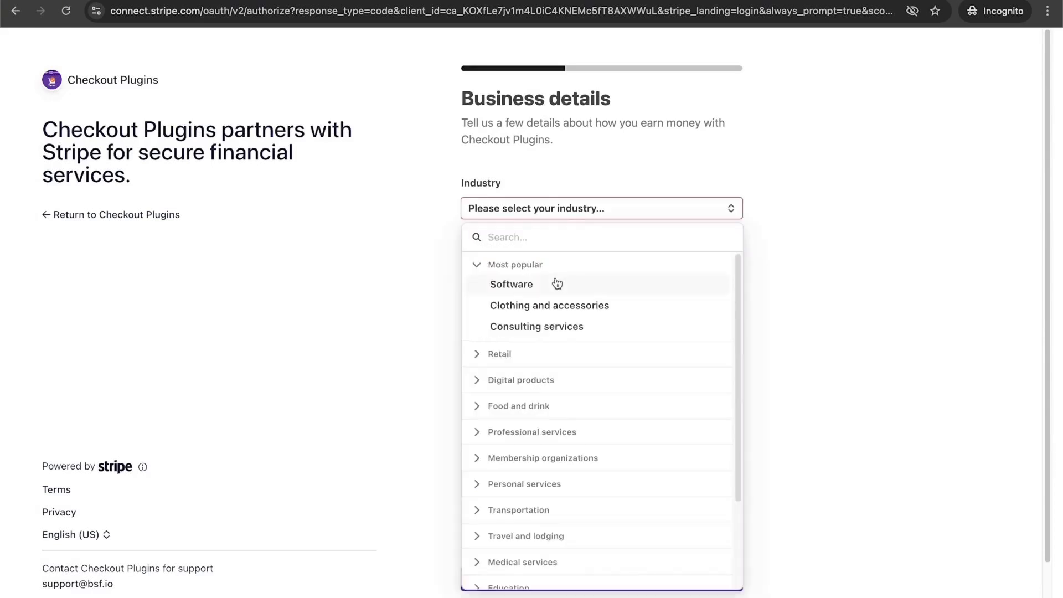
click(545, 306)
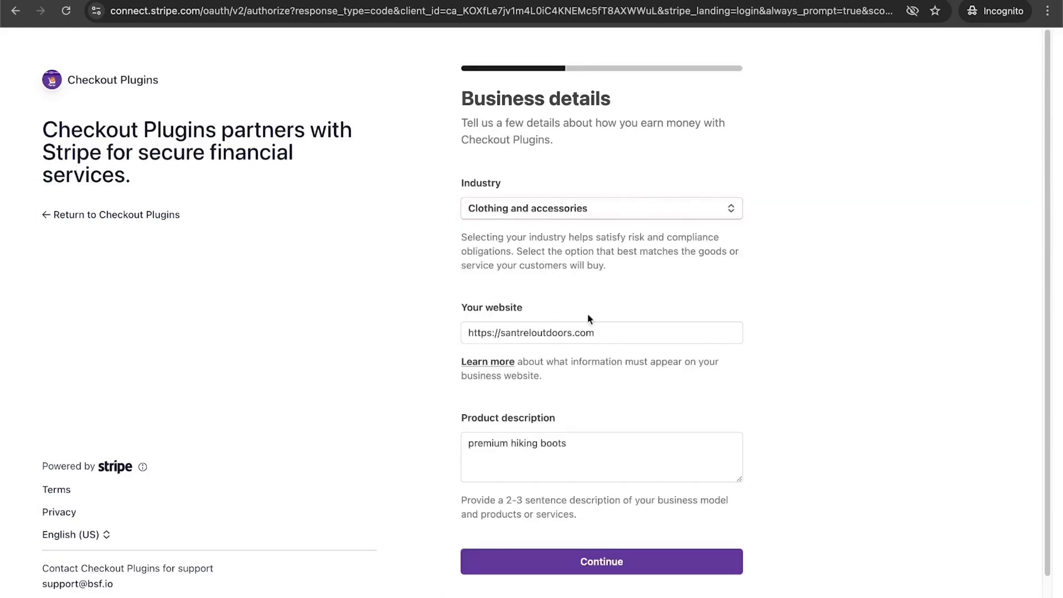
click(580, 564)
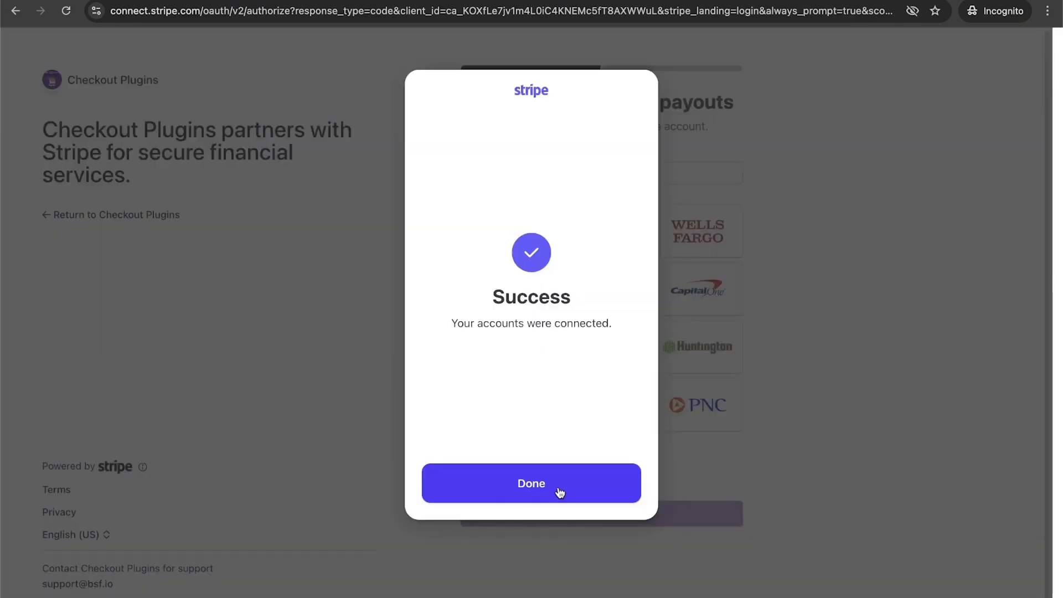
click(557, 488)
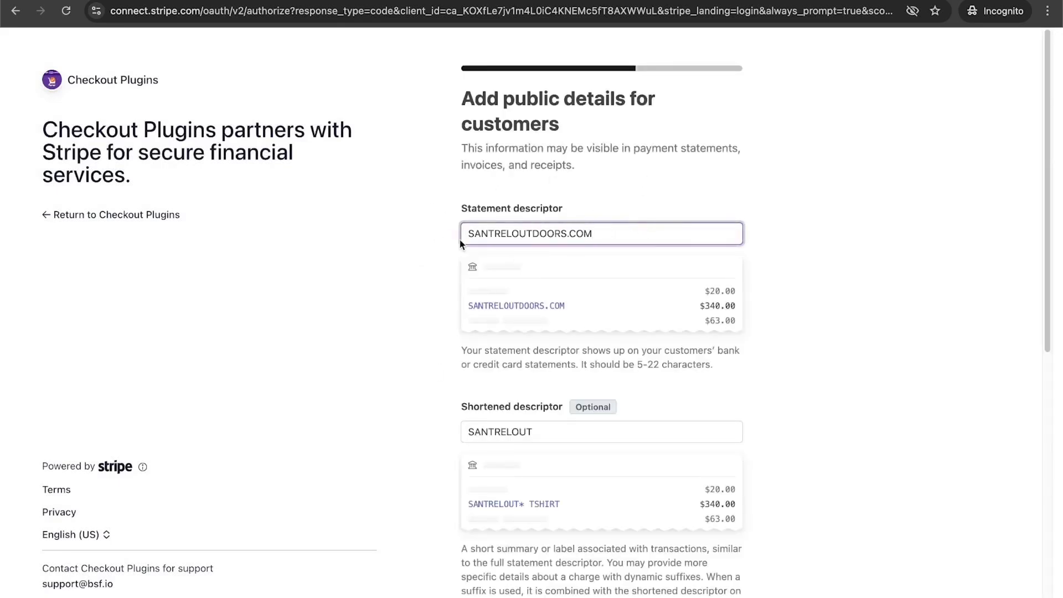
Step: Review the statement and shortened descriptors, keeping SANTRELOUTDOORS.COM and SANTRELOUT, and complete the public details with the customer support contact information
drag(468, 230, 719, 236)
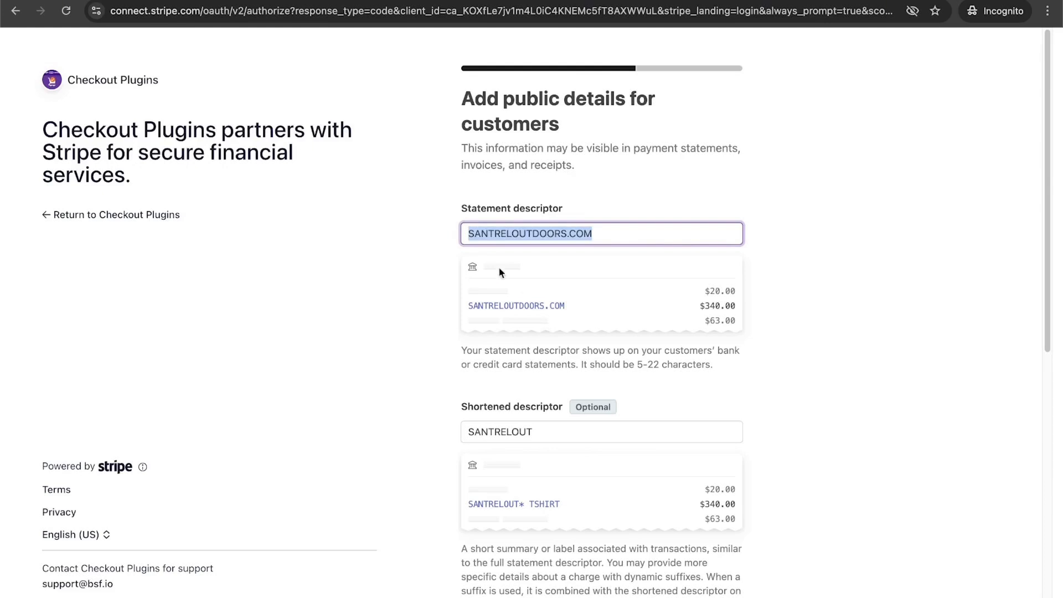
click(532, 233)
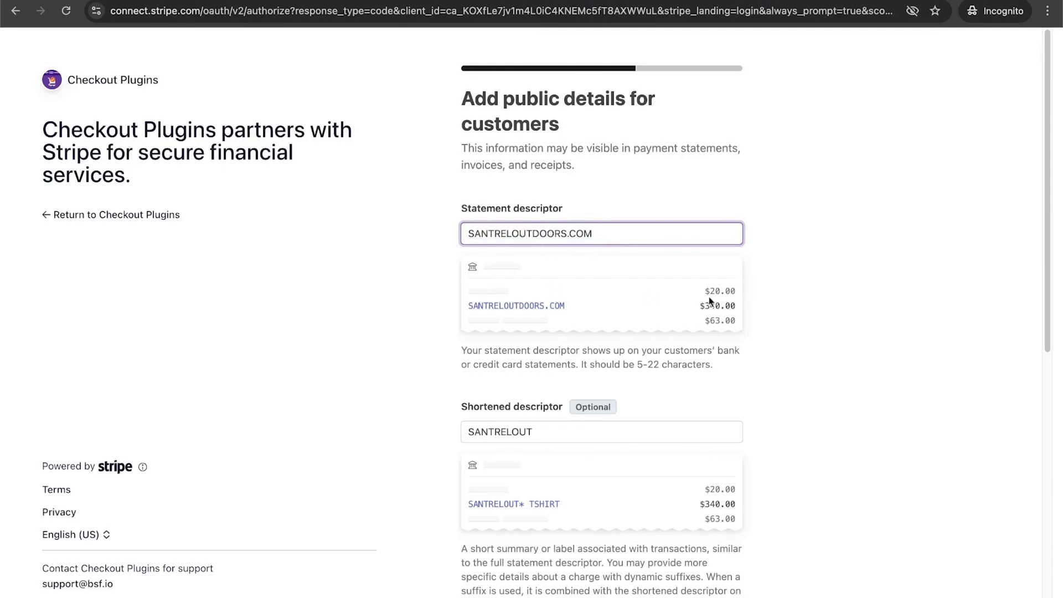
scroll(778, 277, down, 1)
scroll(778, 277, down, 4)
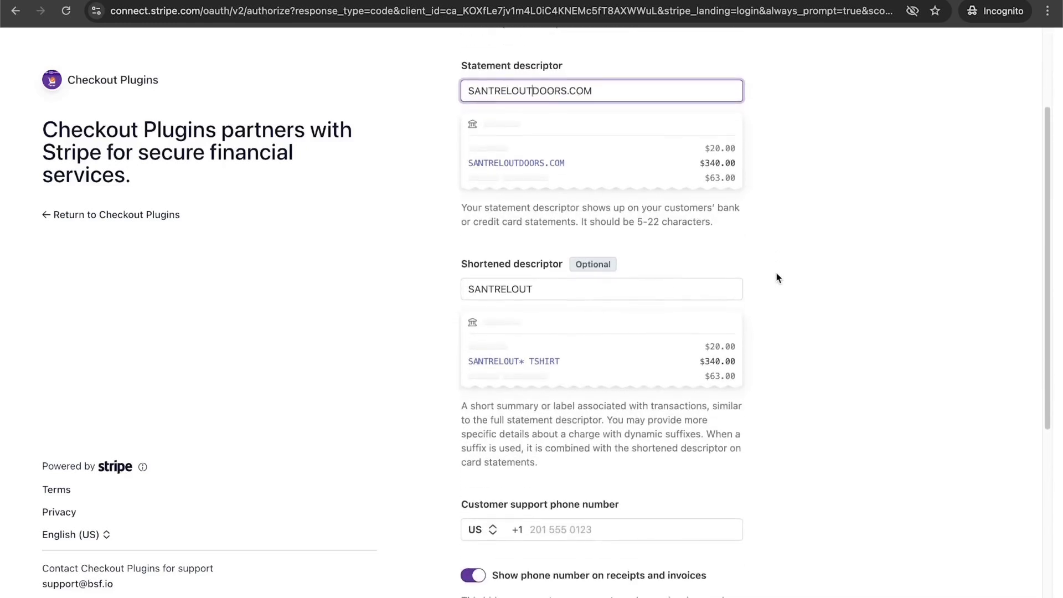
click(538, 289)
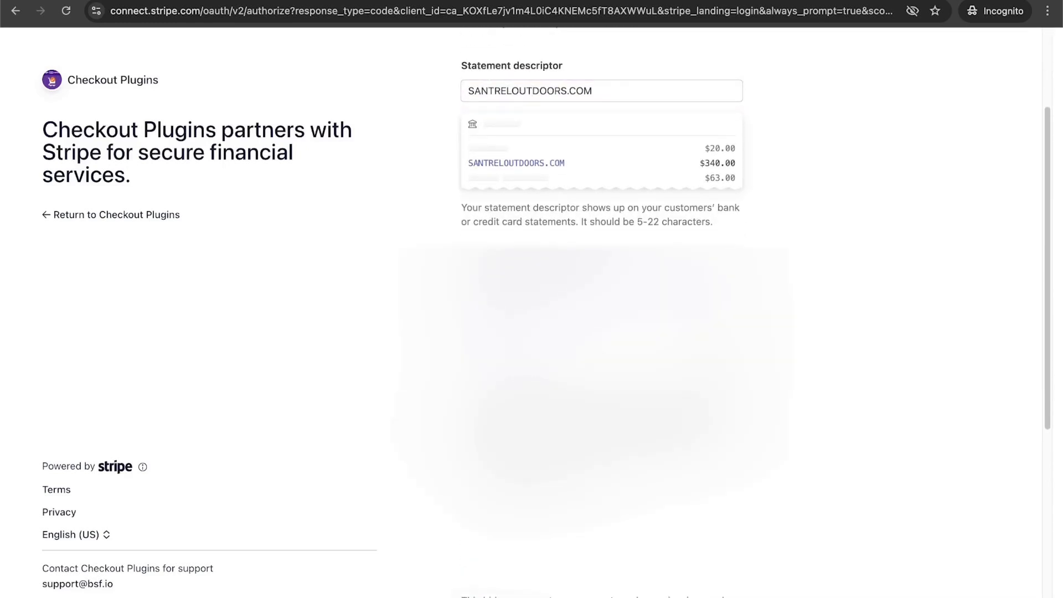
scroll(538, 289, down, 4)
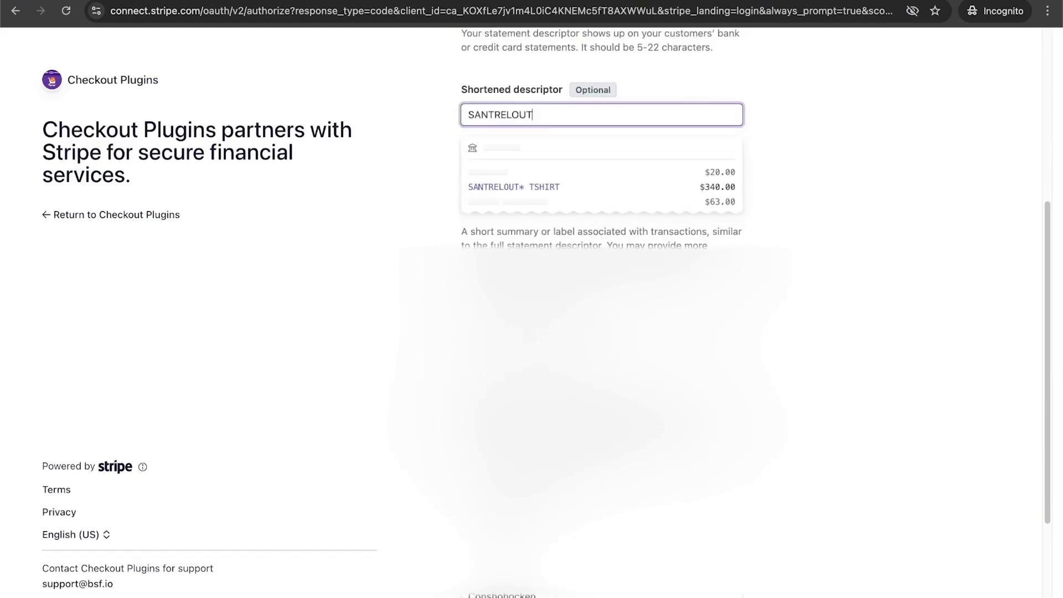
click(532, 339)
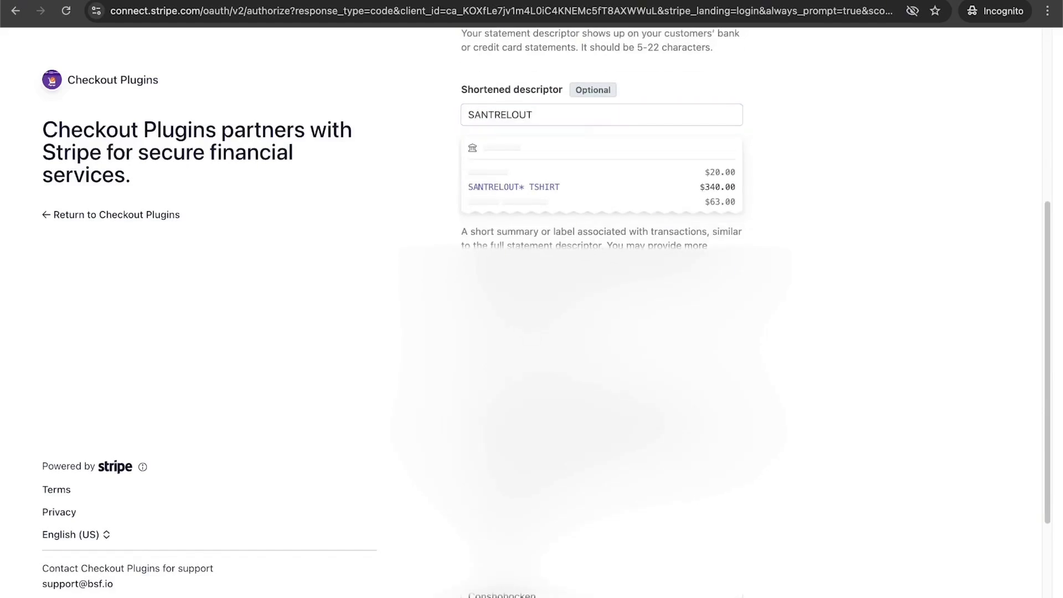
scroll(602, 221, down, 2)
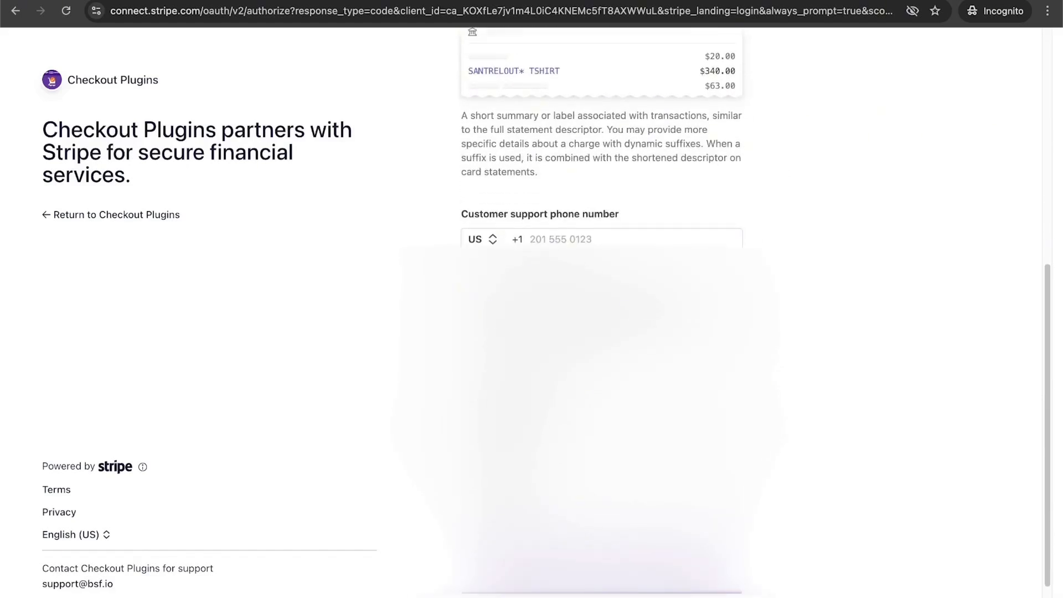
scroll(601, 221, down, 2)
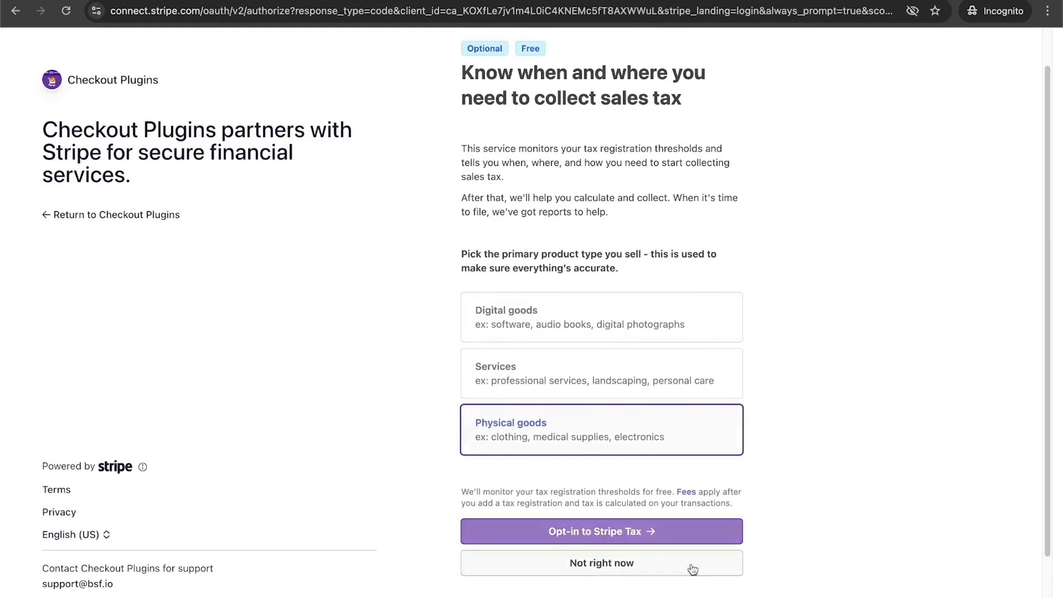
Step: Opt in to Stripe Tax for physical goods, and agree to and submit the Stripe account application
click(635, 530)
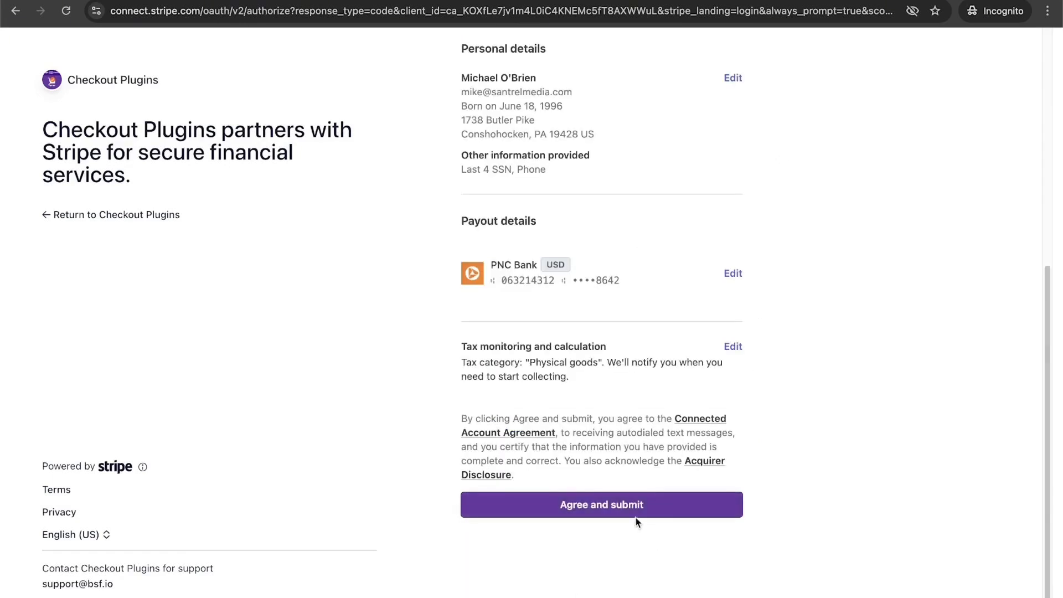
click(633, 508)
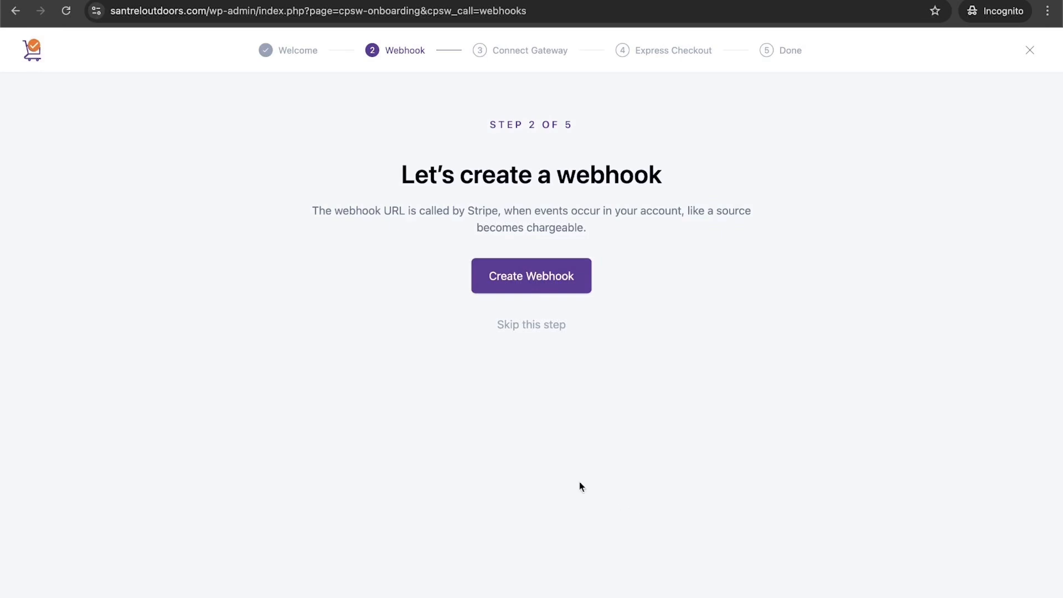
Step: Create the Stripe webhook and activate the gateways with only Stripe Card Processing enabled
click(519, 283)
click(605, 421)
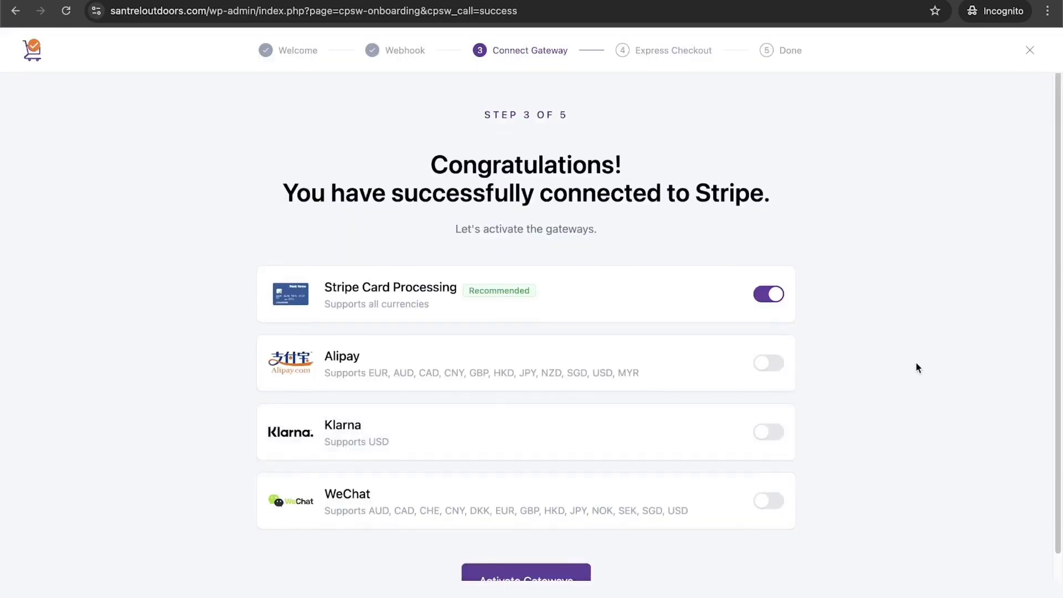
scroll(660, 400, down, 1)
scroll(660, 400, down, 1)
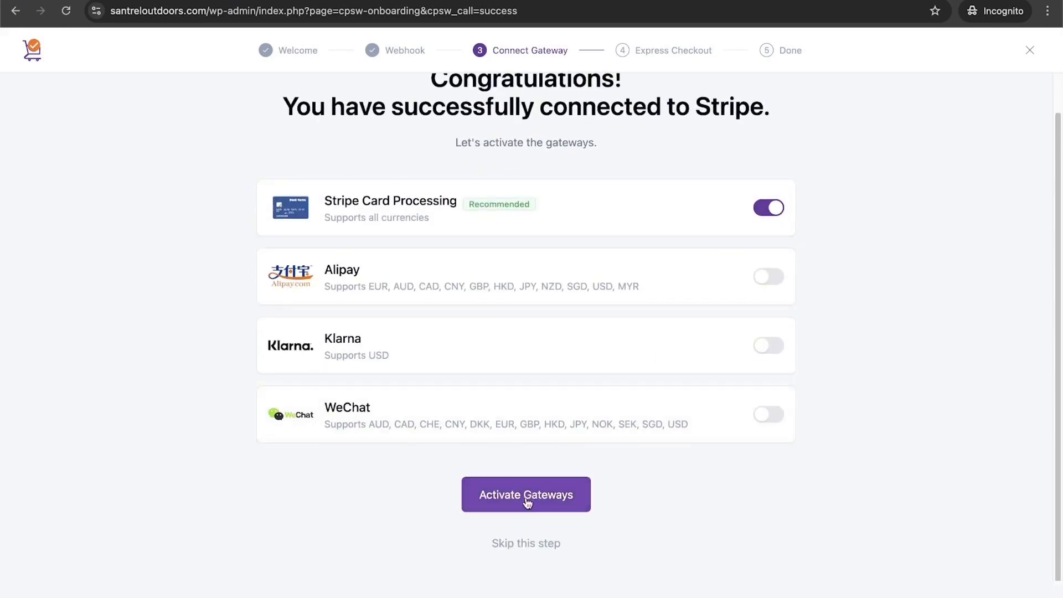
click(527, 500)
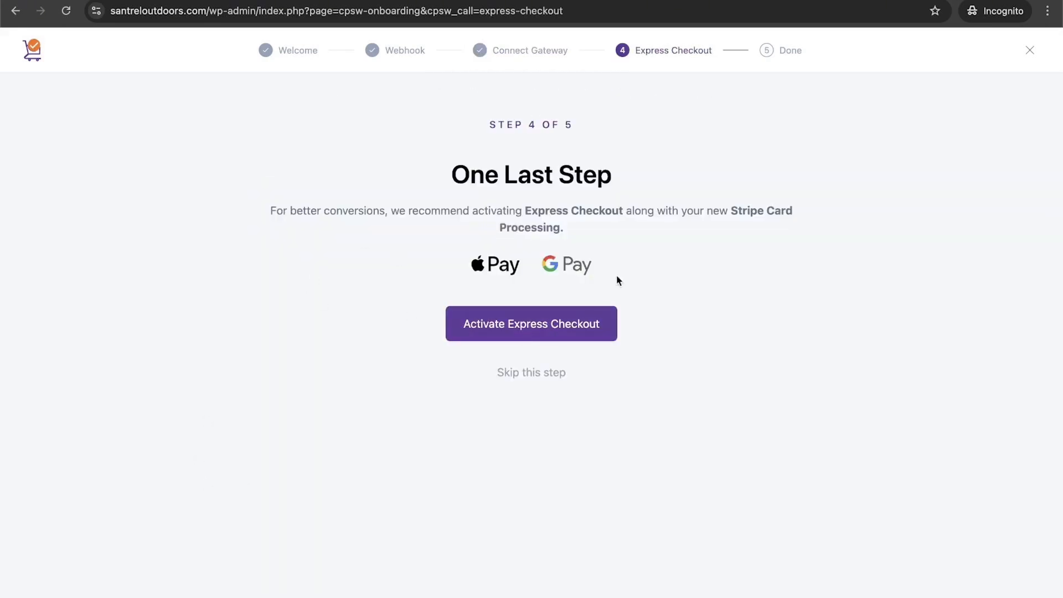
Step: Activate Express Checkout for Apple Pay and Google Pay, and exit the Stripe setup wizard
click(508, 334)
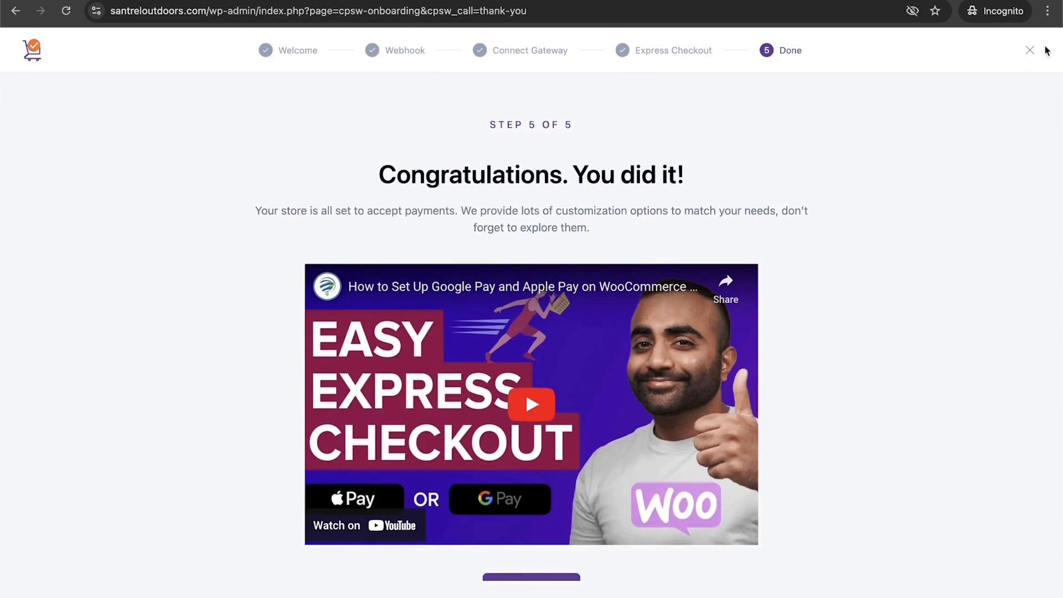
click(1030, 53)
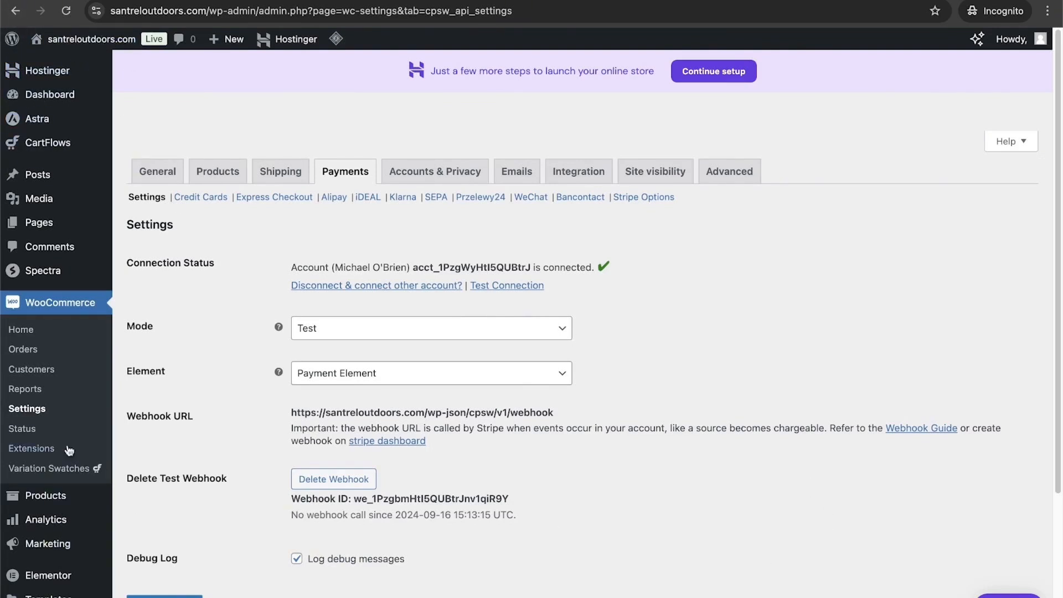
Step: Leave the WooCommerce payment settings and return to the WordPress dashboard home
mouse_move(91, 153)
click(12, 40)
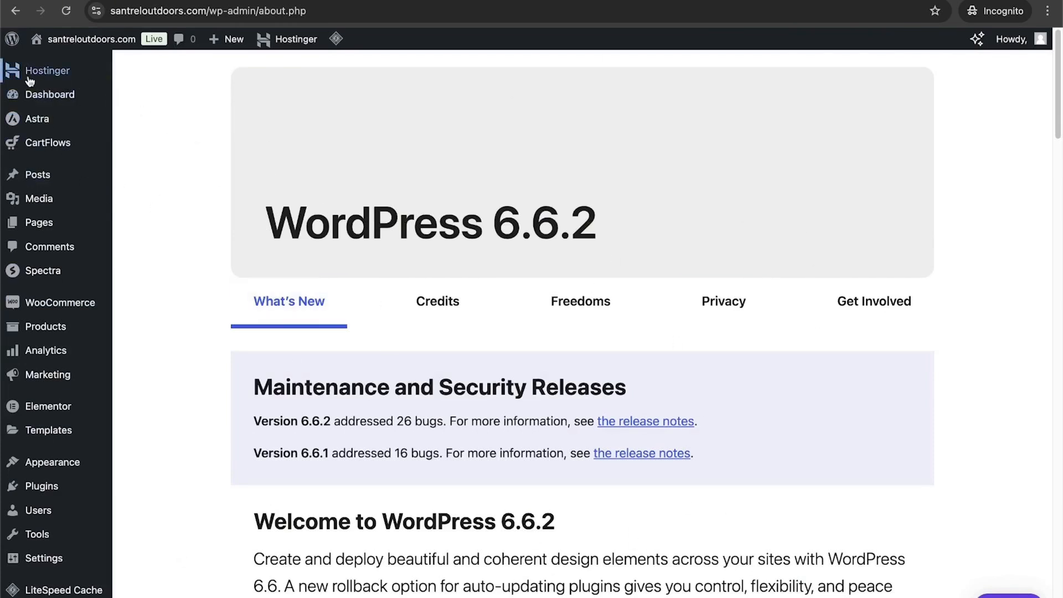
click(41, 95)
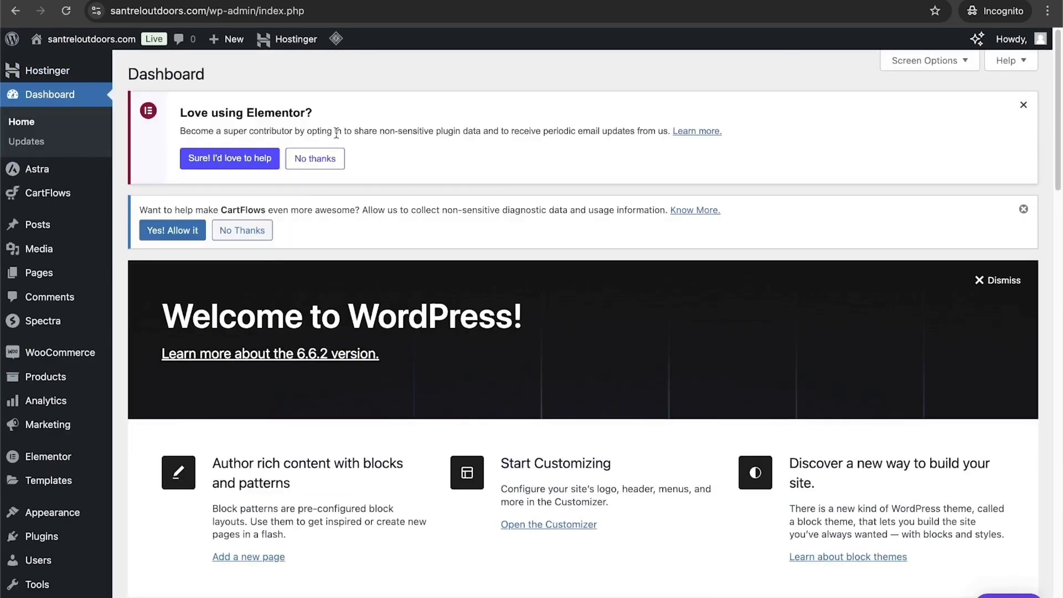
Step: Open the WordPress updates page and update all listed plugins, CartFlows and Hostinger Tools
scroll(564, 227, down, 7)
scroll(563, 224, up, 3)
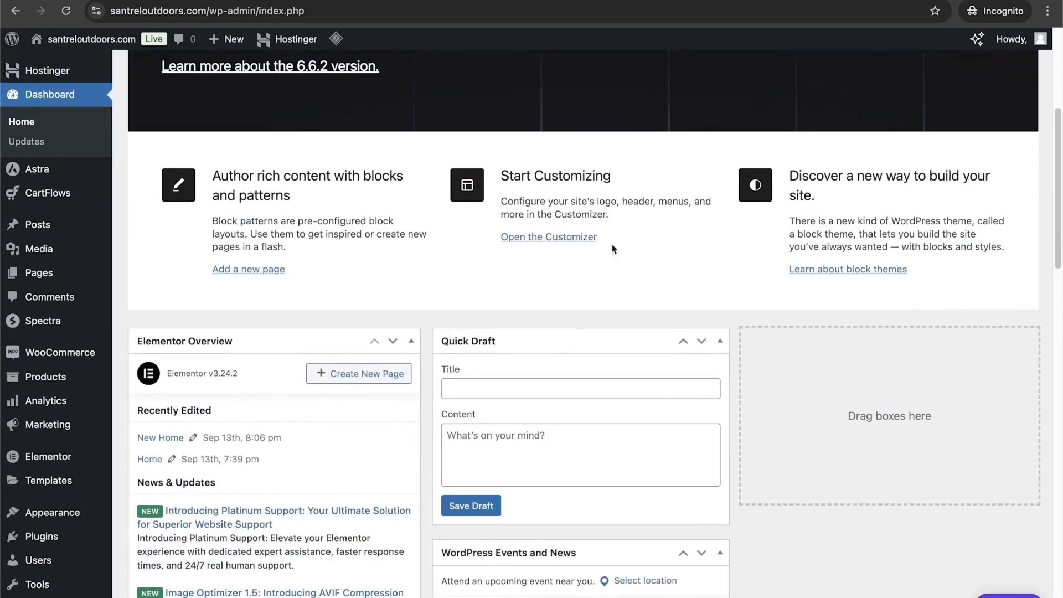
click(27, 143)
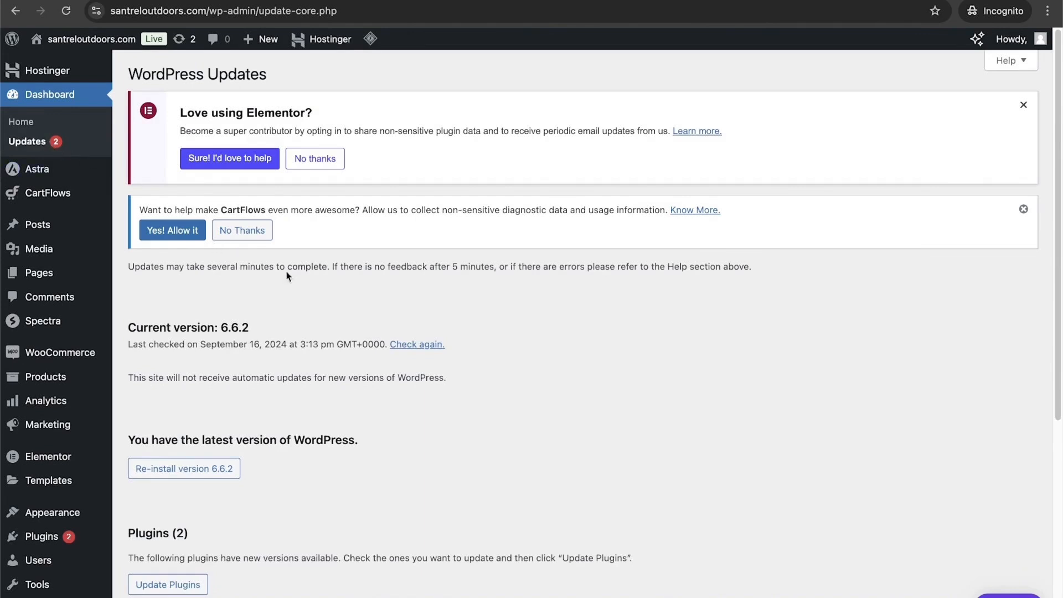
scroll(380, 335, down, 5)
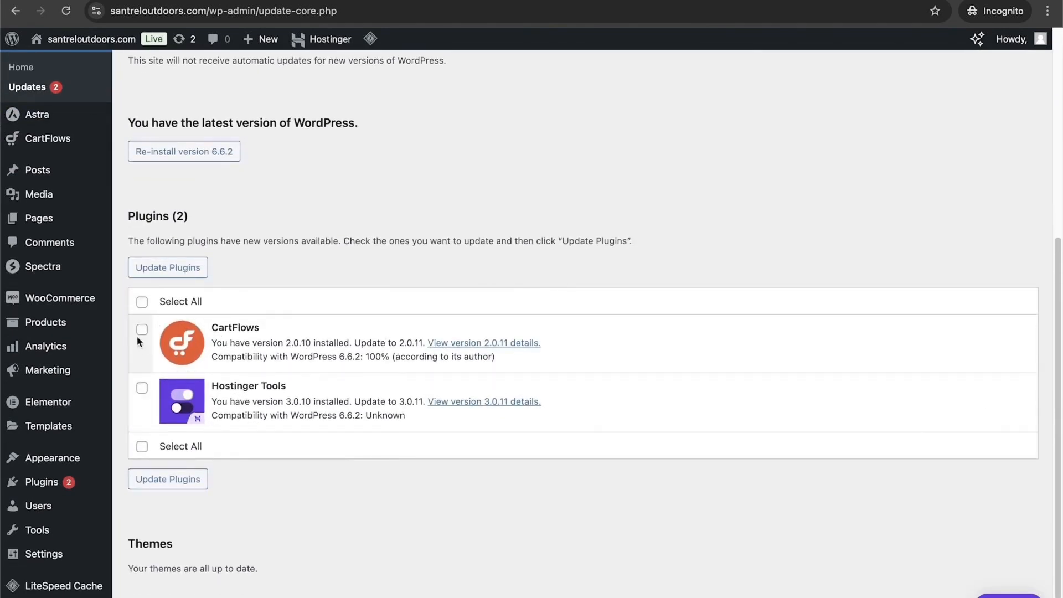
scroll(299, 370, up, 1)
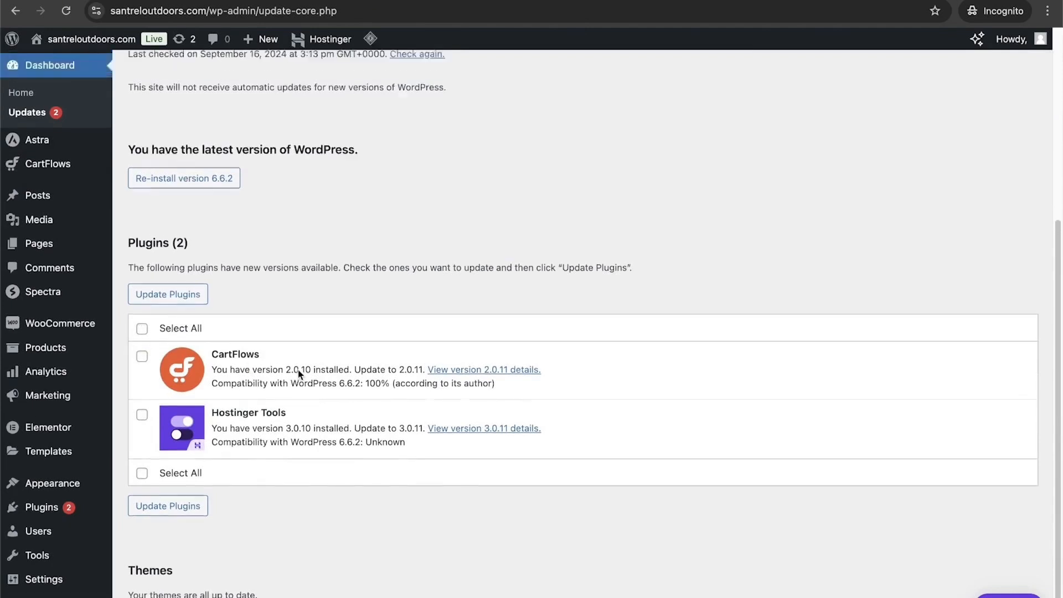
scroll(299, 371, down, 1)
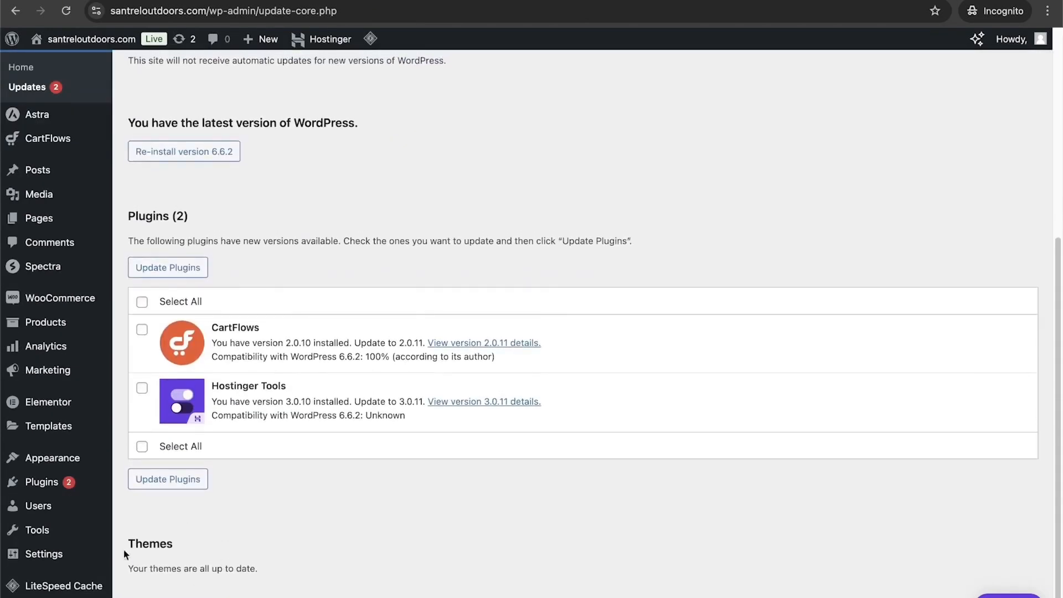
click(142, 301)
click(174, 482)
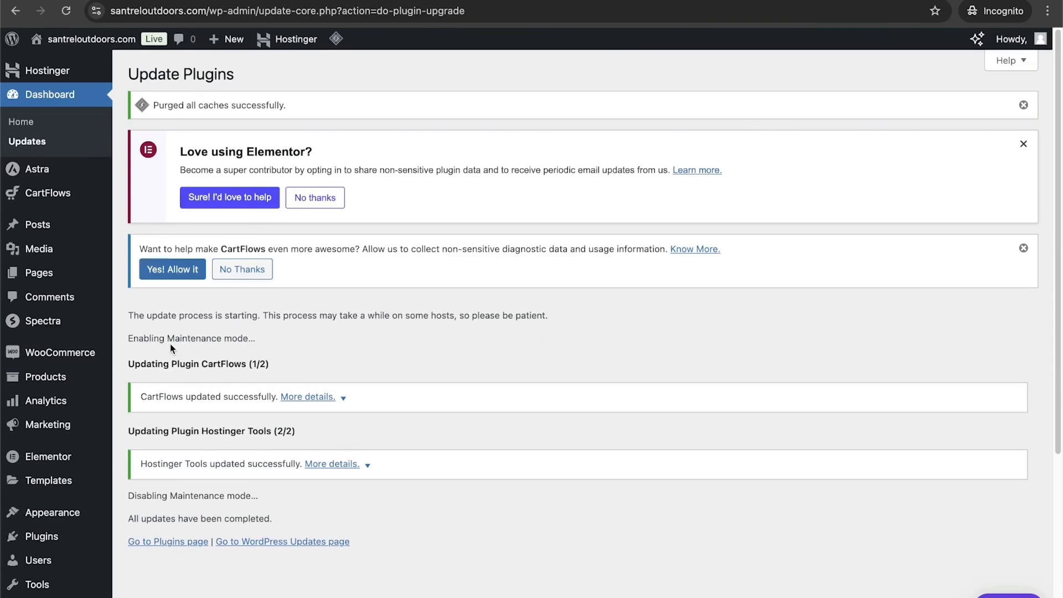
Step: Open the list of all posts and show the Quick Edit fields of the "Hello world!" post
mouse_move(88, 512)
mouse_move(43, 195)
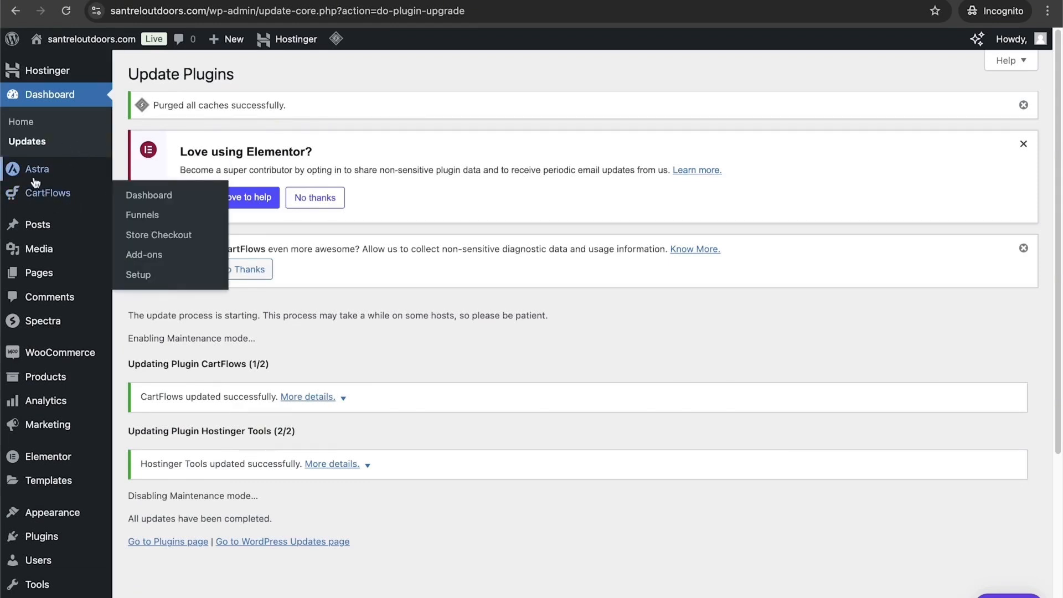
mouse_move(39, 226)
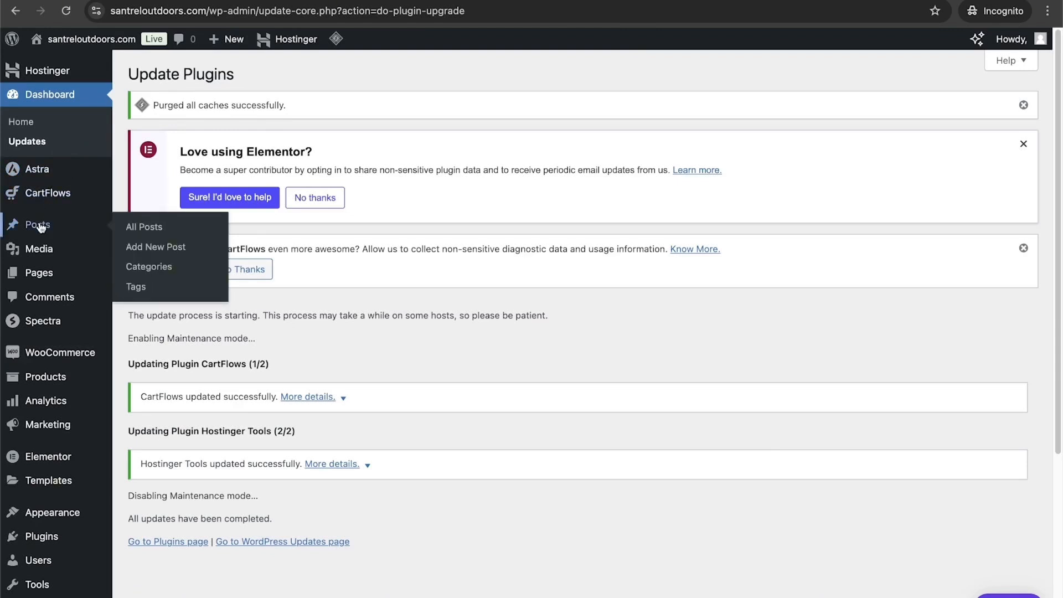
click(39, 226)
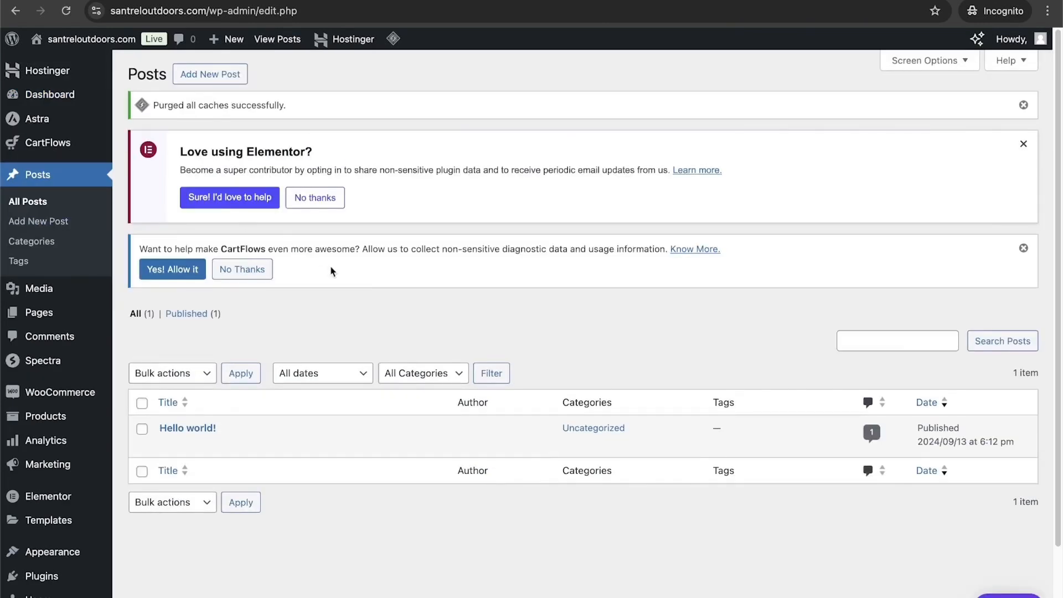
mouse_move(162, 443)
click(200, 446)
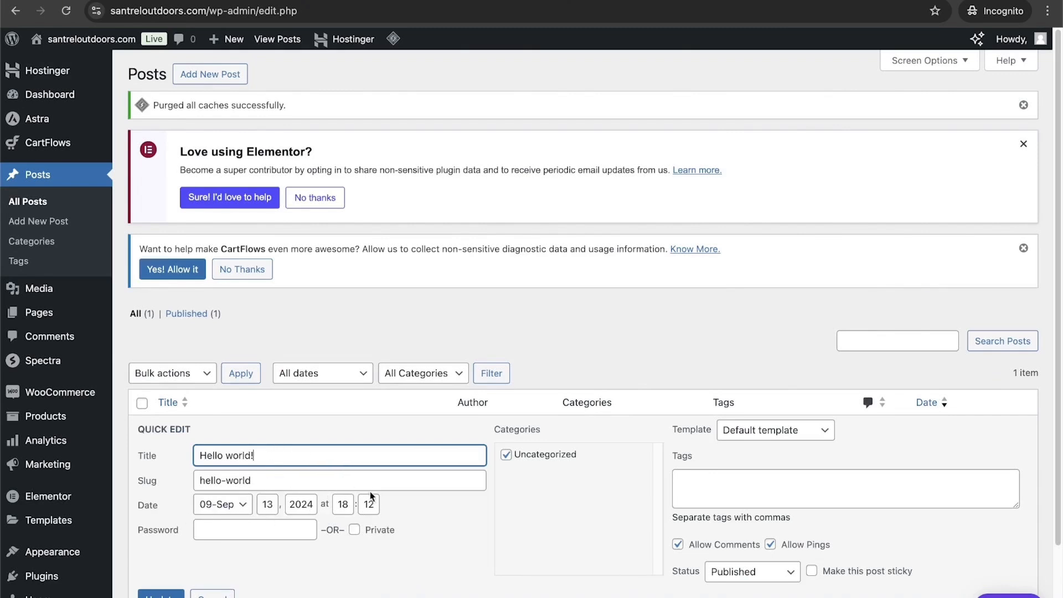
Step: Open the Media Library and look through the site's uploaded images
click(43, 289)
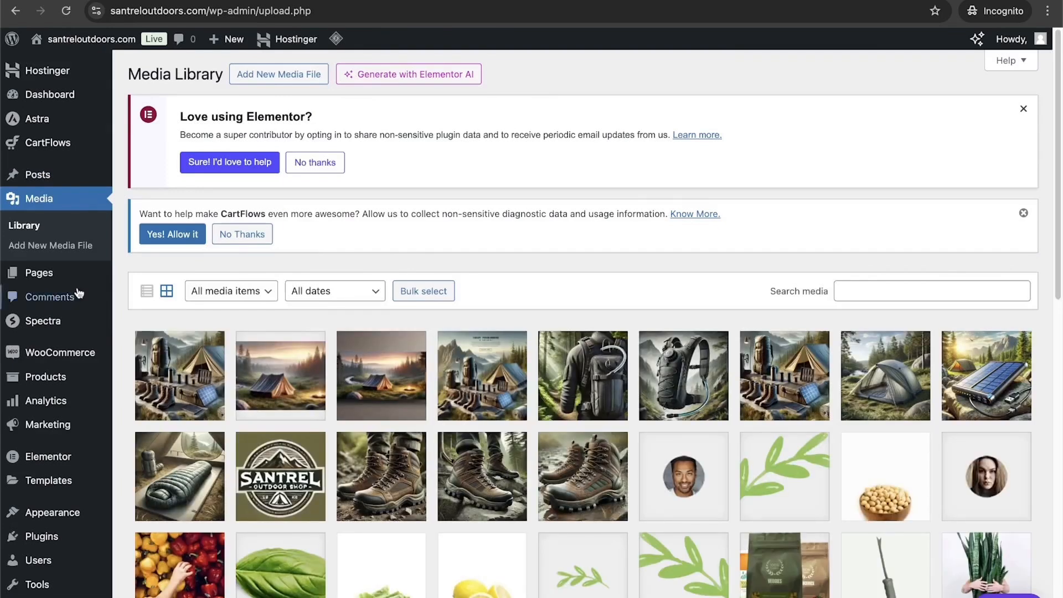
scroll(469, 331, down, 3)
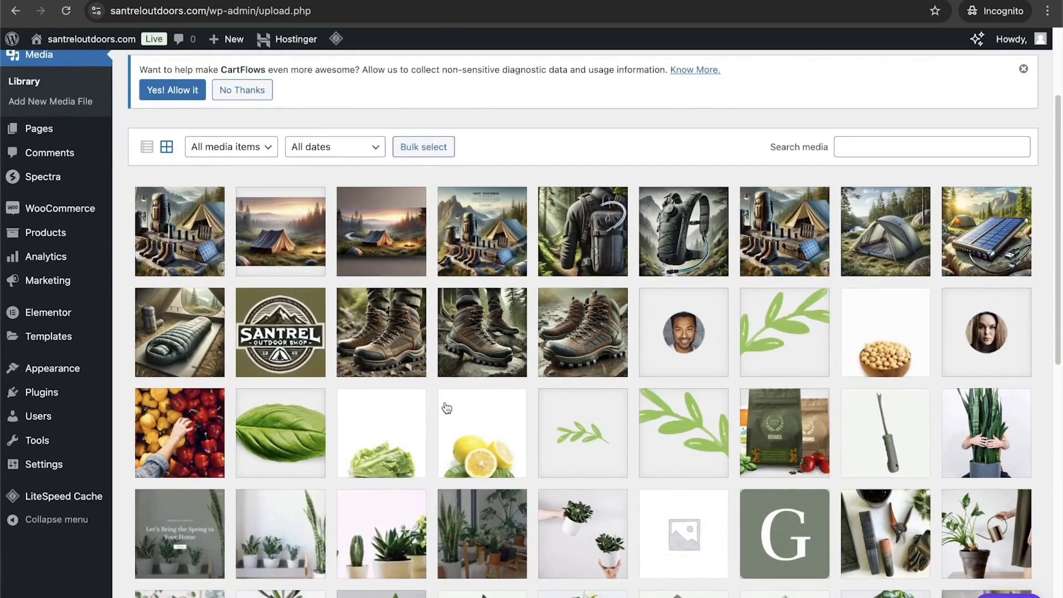
scroll(447, 408, down, 5)
scroll(447, 408, up, 6)
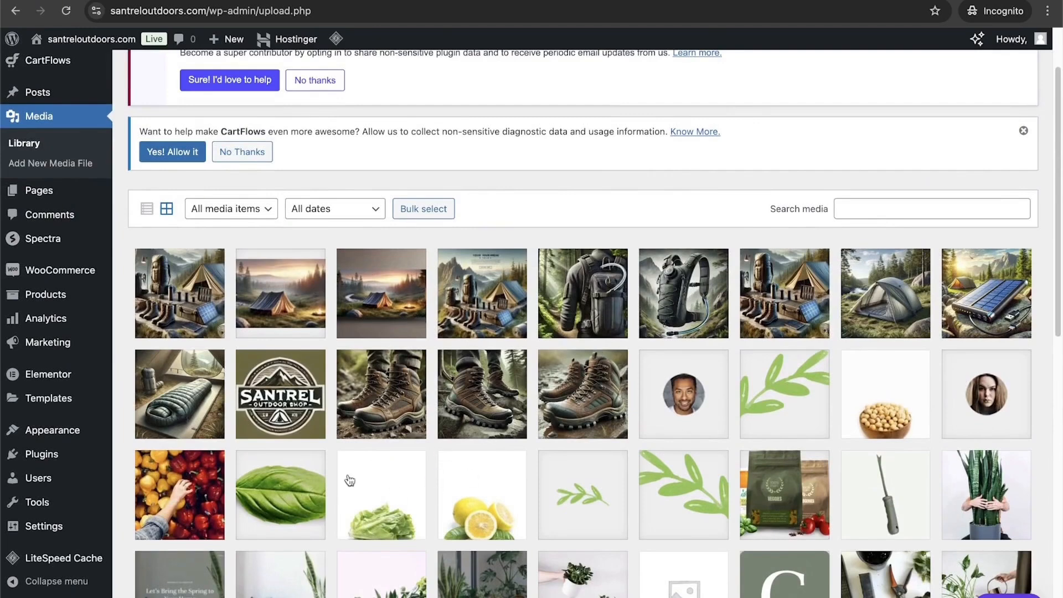
Step: Rename the "Plants" shop page to "Shop" with Quick Edit and save the change
click(48, 192)
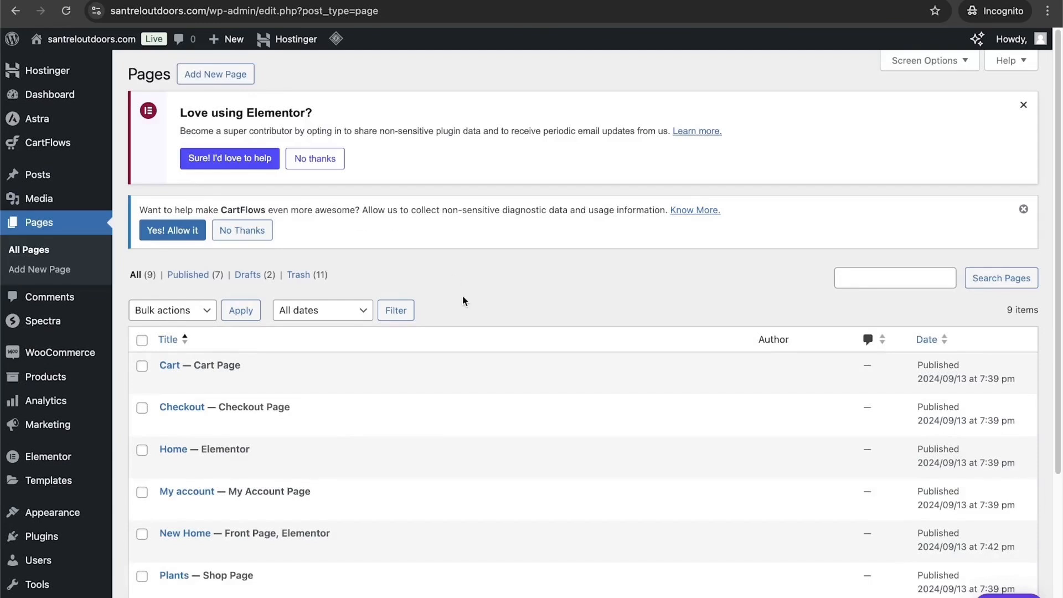
scroll(462, 295, down, 2)
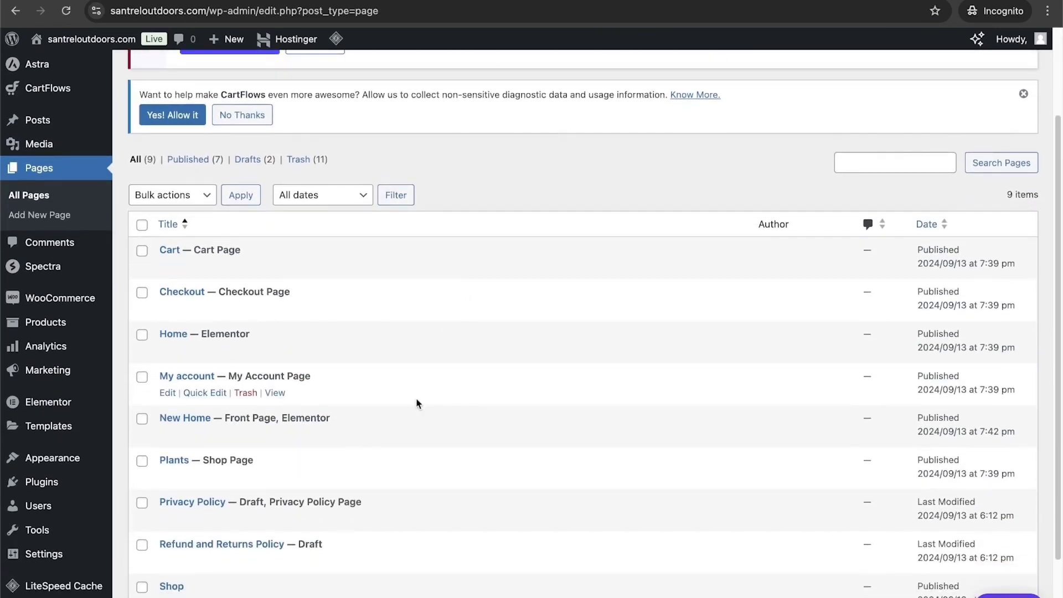
scroll(419, 408, down, 2)
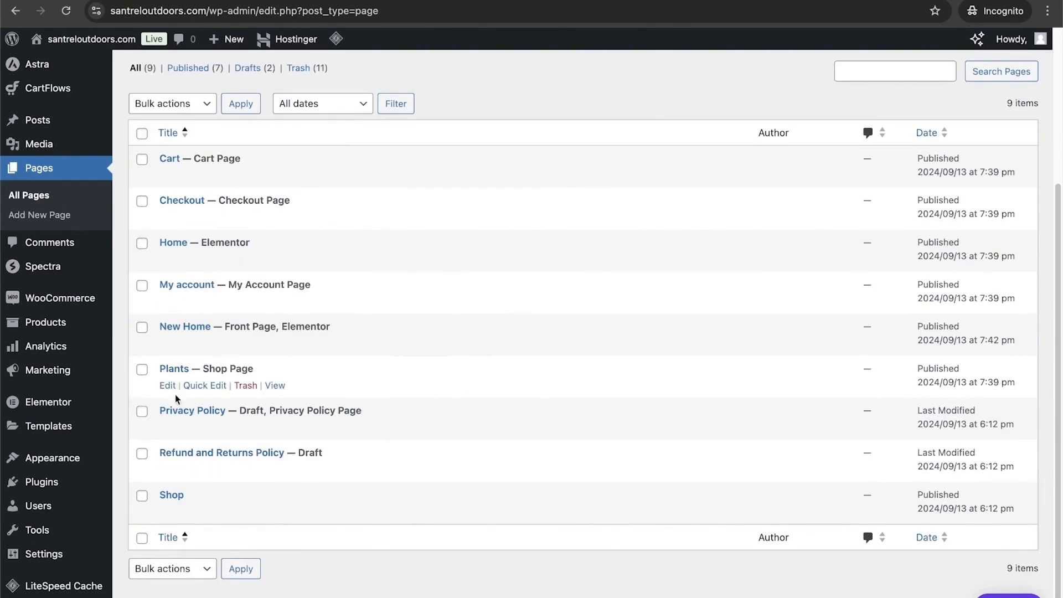
click(204, 386)
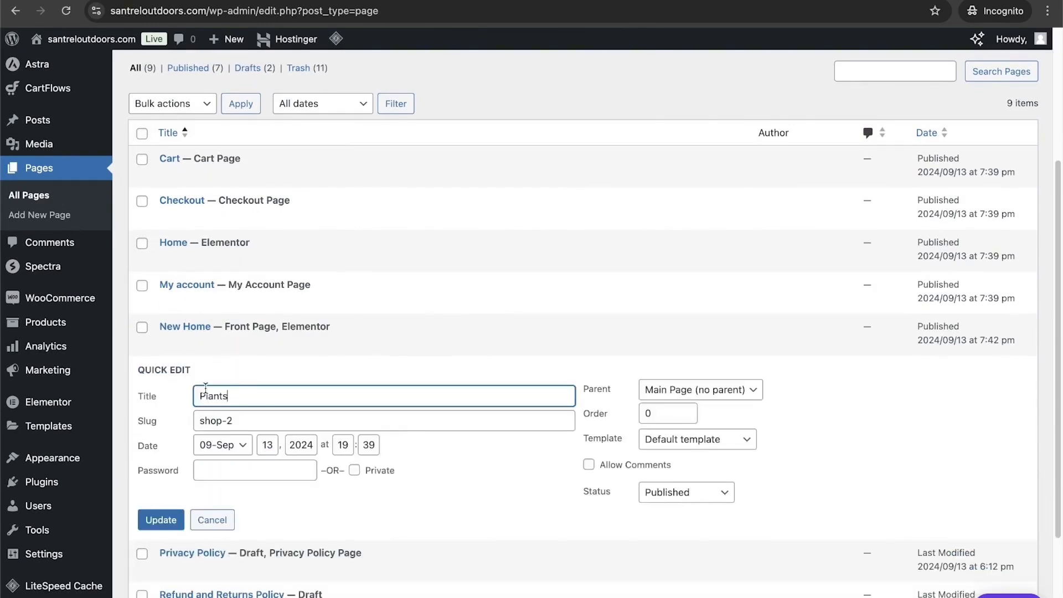
drag(254, 394, 167, 399)
text(Shi)
text(hop)
click(158, 525)
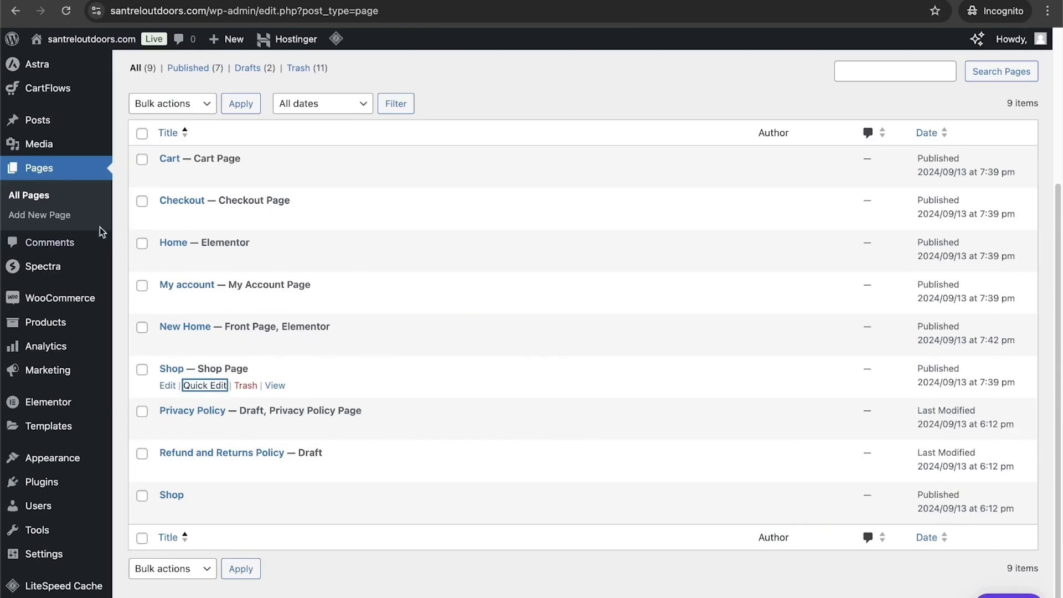
Step: Open the comments list, check the bulk actions available for the selected comment, and clear the selection
click(62, 248)
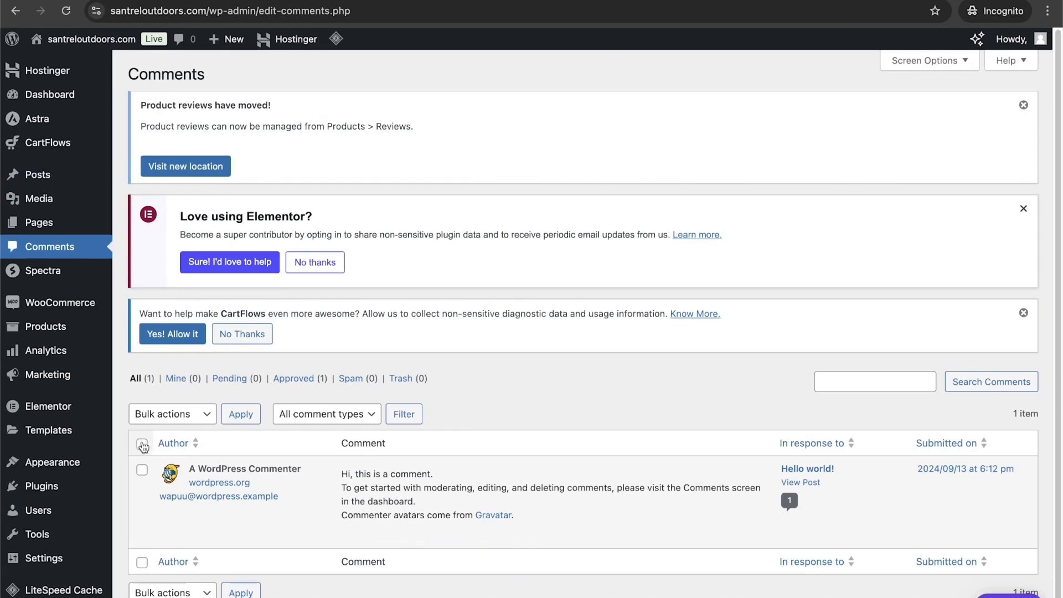
click(142, 473)
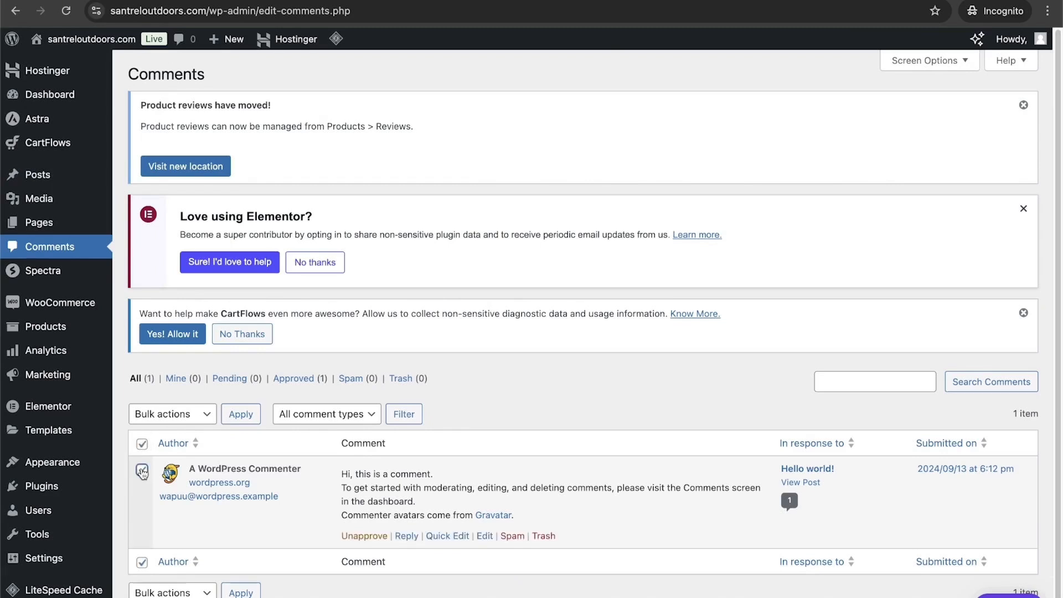
click(180, 415)
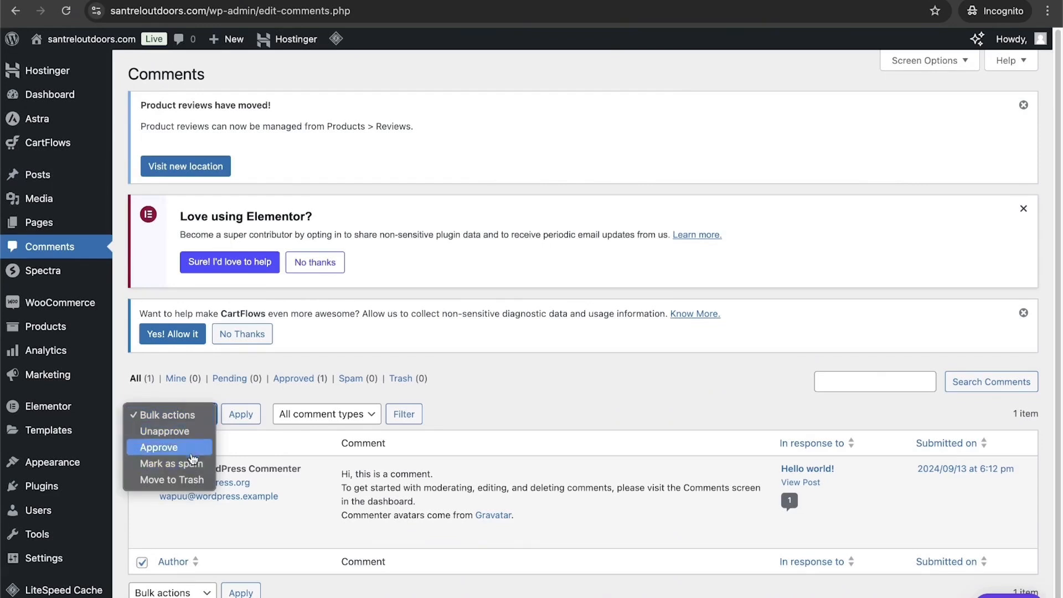
click(507, 424)
click(142, 443)
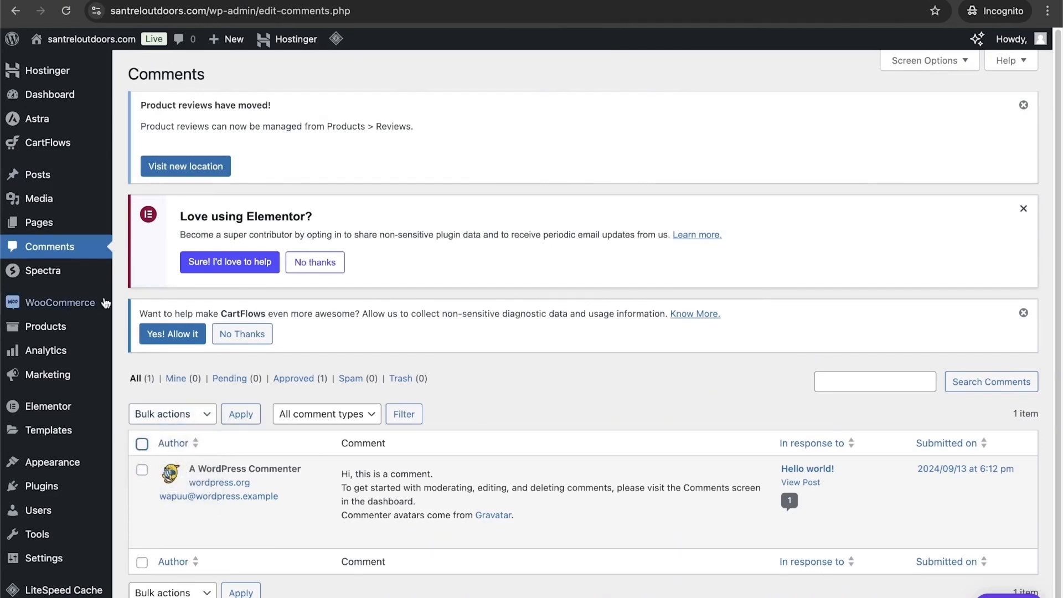
Step: Look over the Spectra welcome page and the WooCommerce orders and customers pages
click(63, 273)
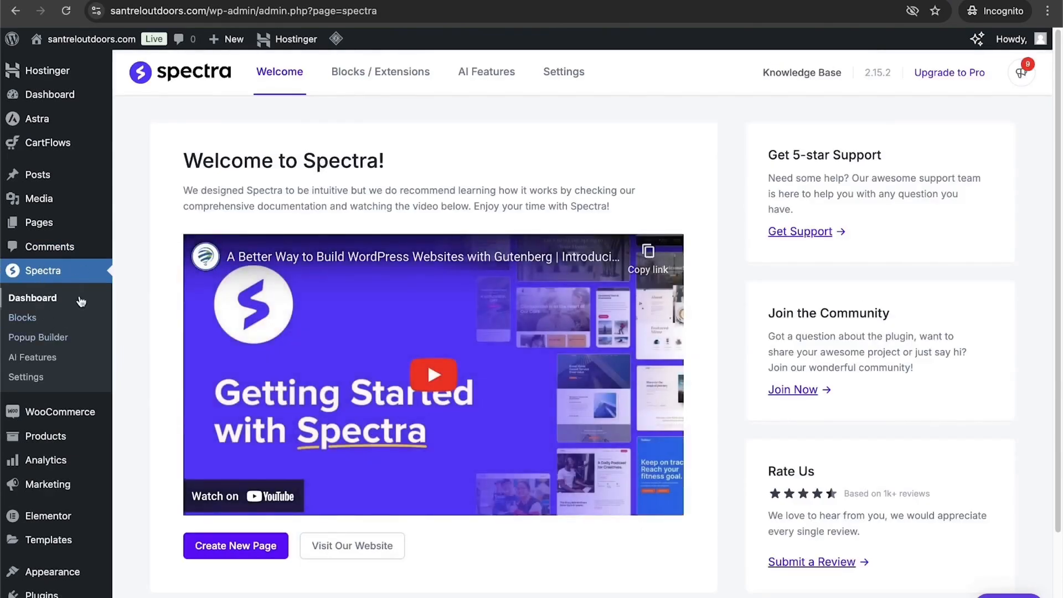
click(75, 418)
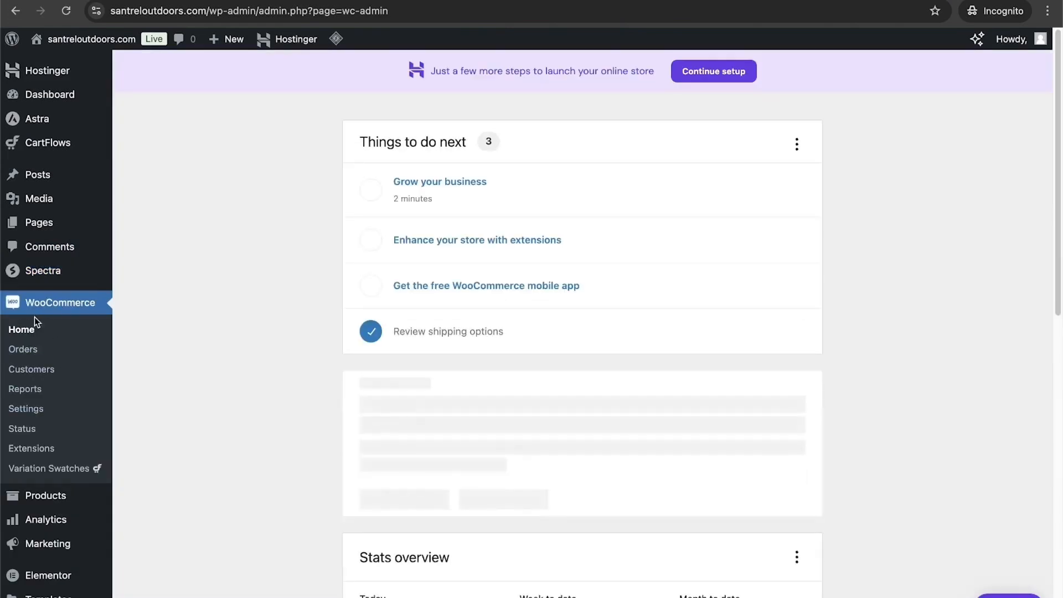
click(35, 352)
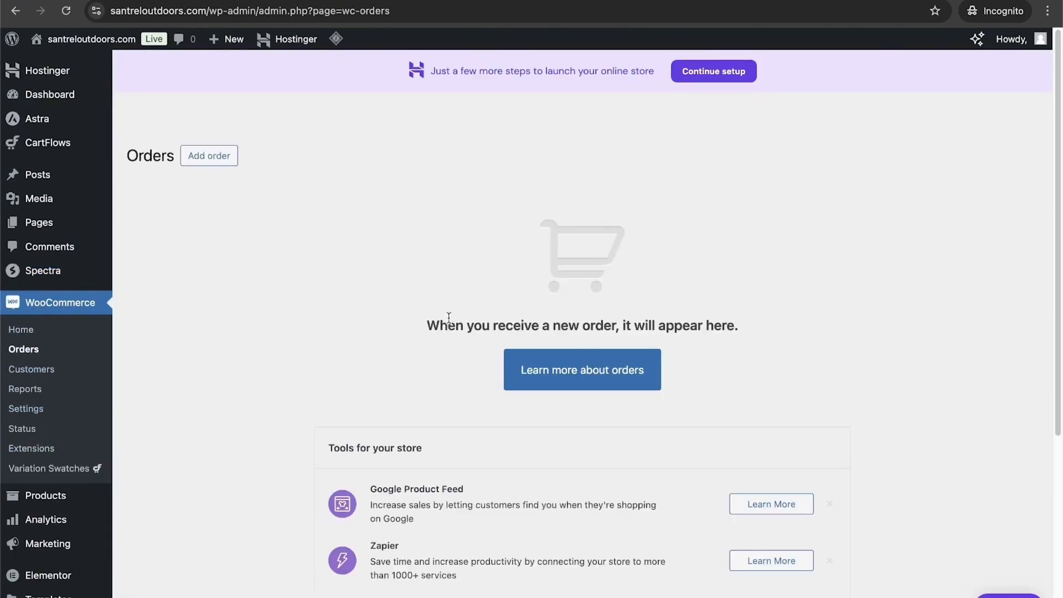
click(37, 375)
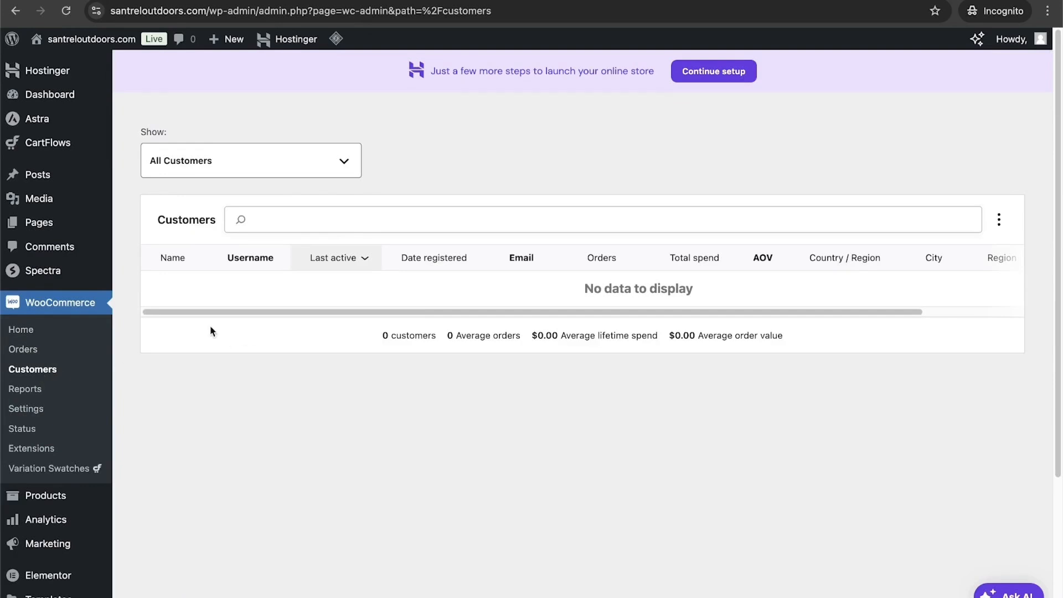
click(38, 369)
scroll(424, 442, down, 3)
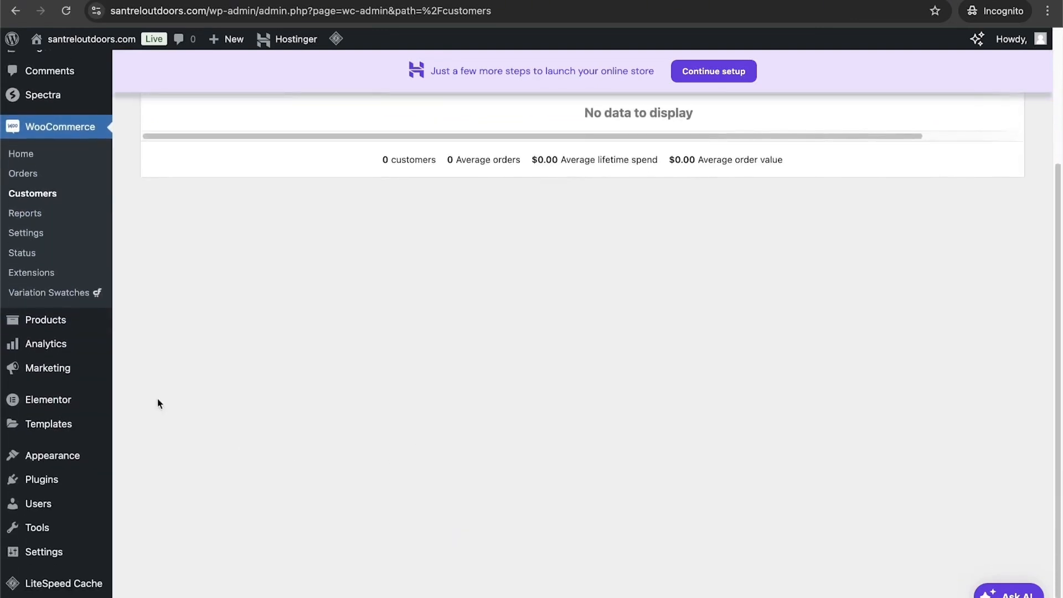
Step: Review the store's product list and the Analytics overview with its performance figures, charts and leaderboards
click(42, 320)
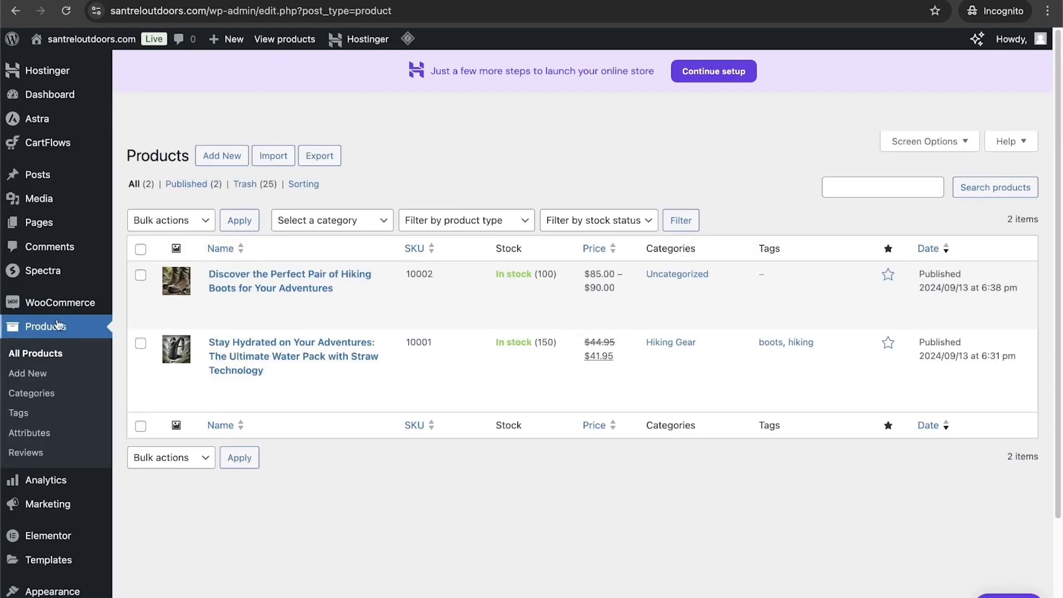
click(46, 486)
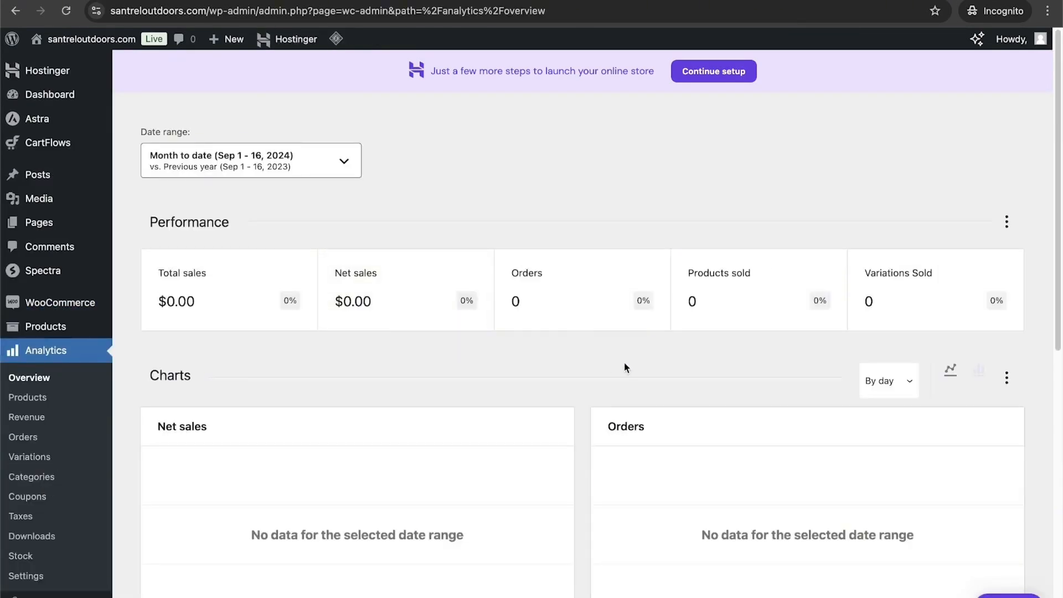
scroll(624, 365, down, 2)
scroll(624, 368, down, 1)
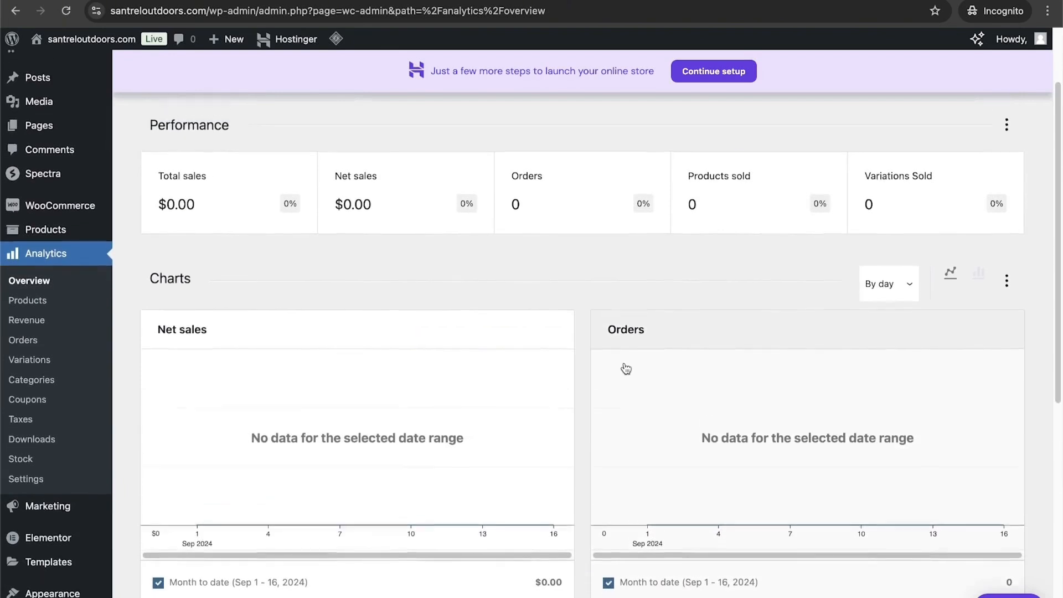
scroll(624, 367, up, 3)
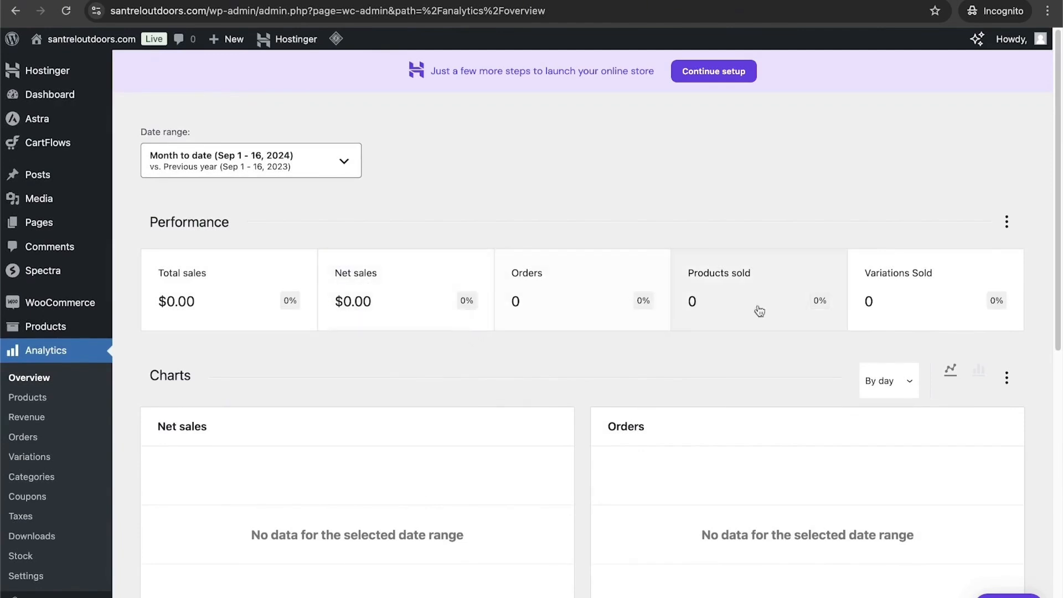
scroll(447, 401, down, 7)
scroll(444, 397, down, 2)
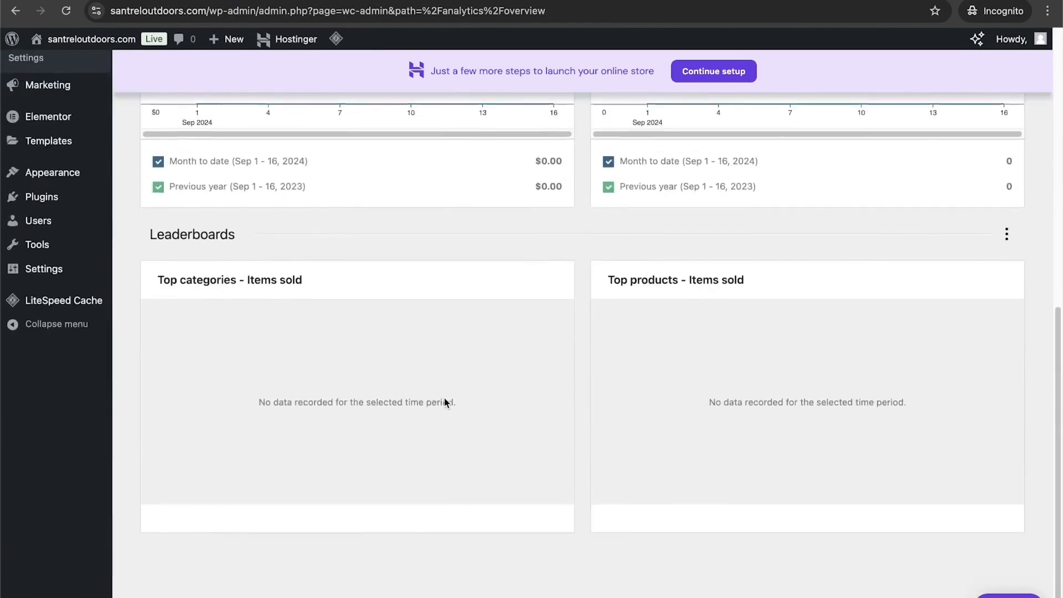
scroll(445, 397, up, 5)
scroll(447, 403, up, 2)
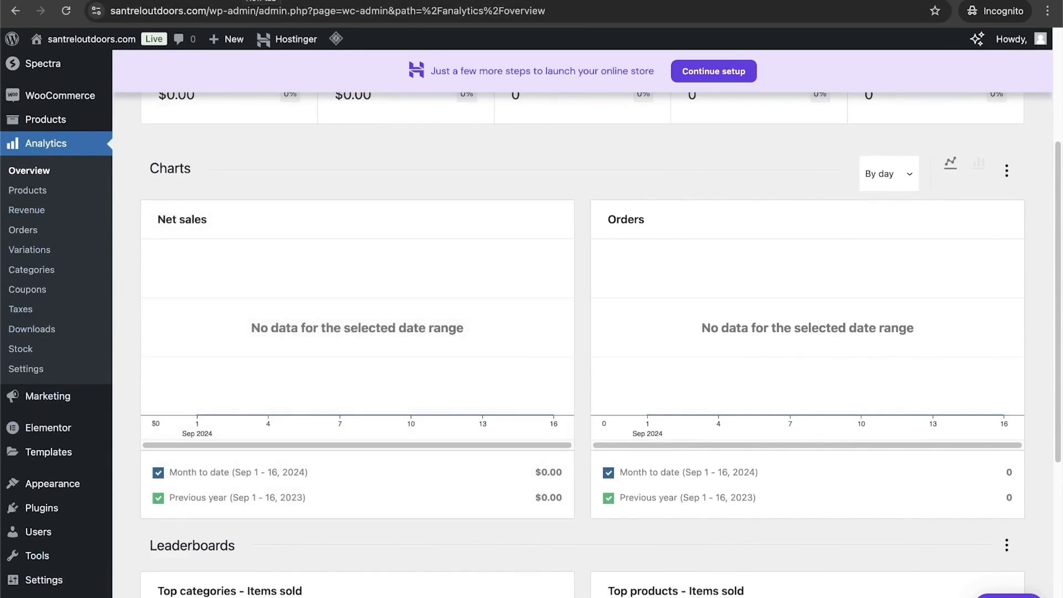
Step: Open google.com in a new browser tab
key(super+t)
text(google.com)
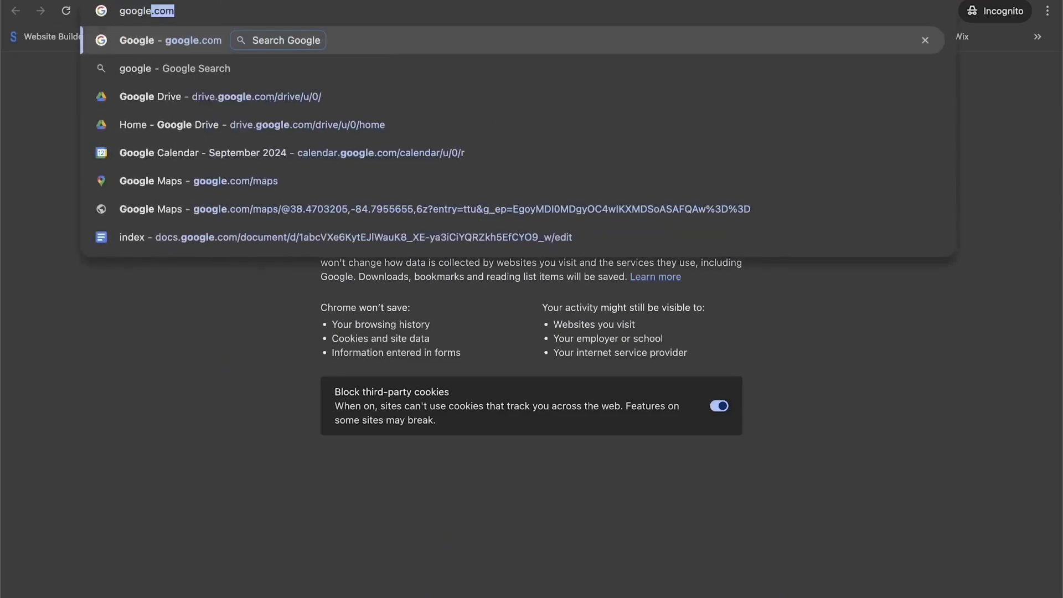
key(Return)
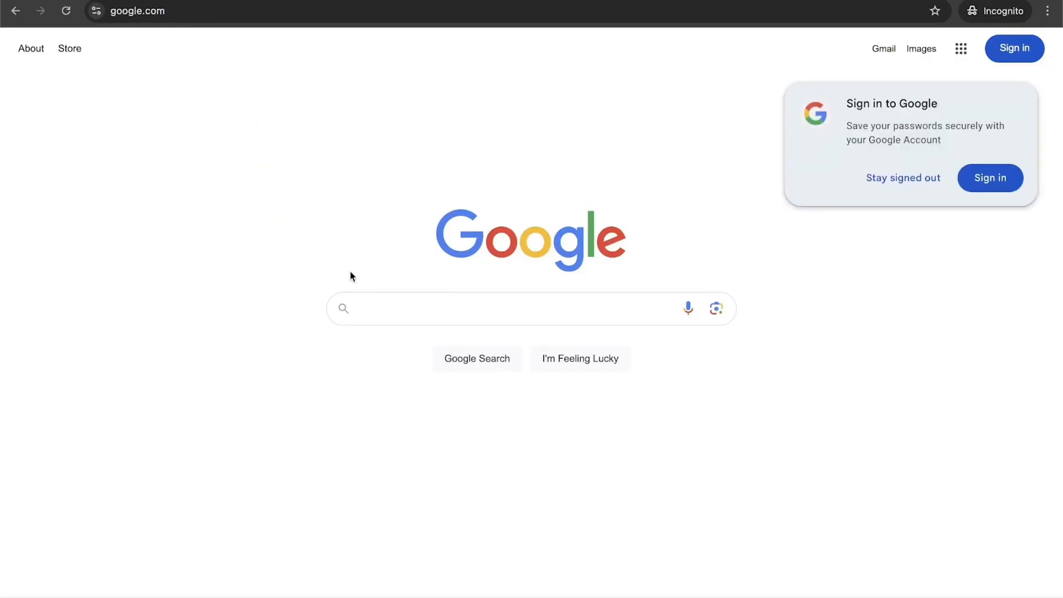
Step: Search Google for "google search console" and open the official Google Search Console page
text(google search co)
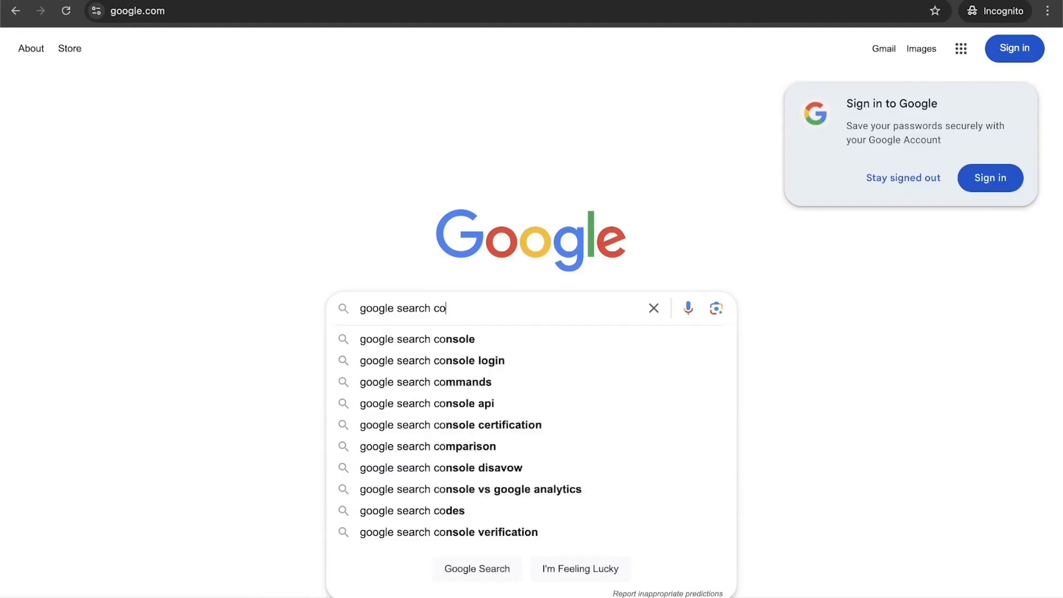
key(Down)
key(Return)
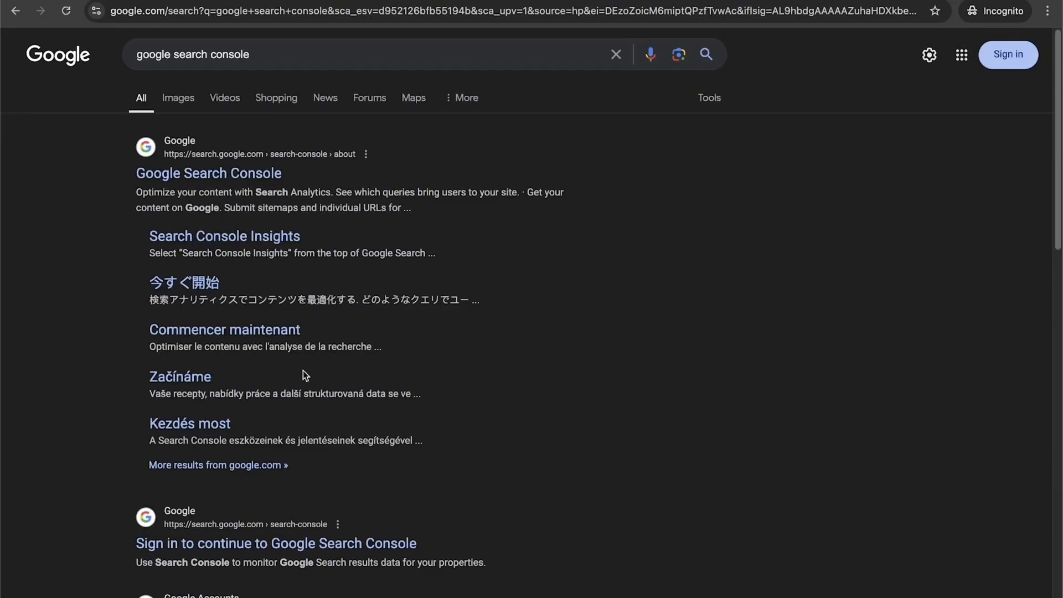
click(180, 173)
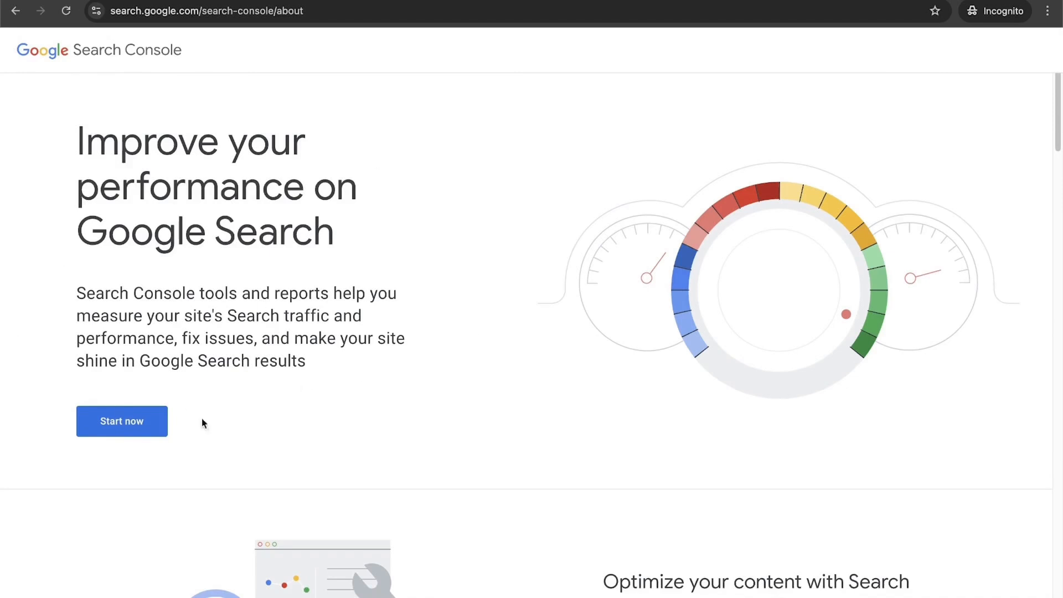
Step: Search for "google analytics" in a new browser tab, and return to the store's WordPress dashboard
key(ctrl+t)
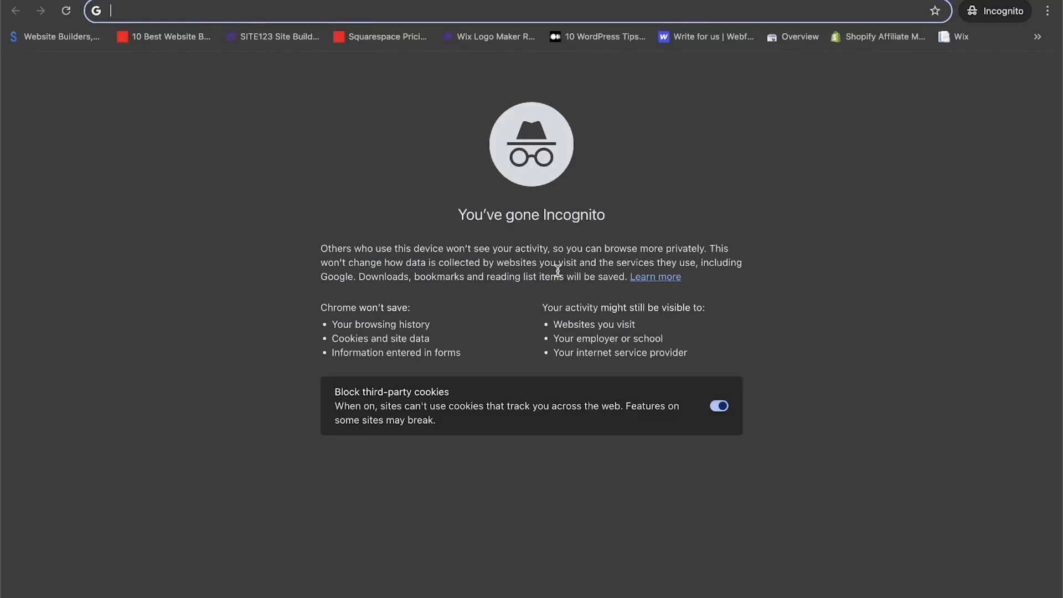
text(analytics)
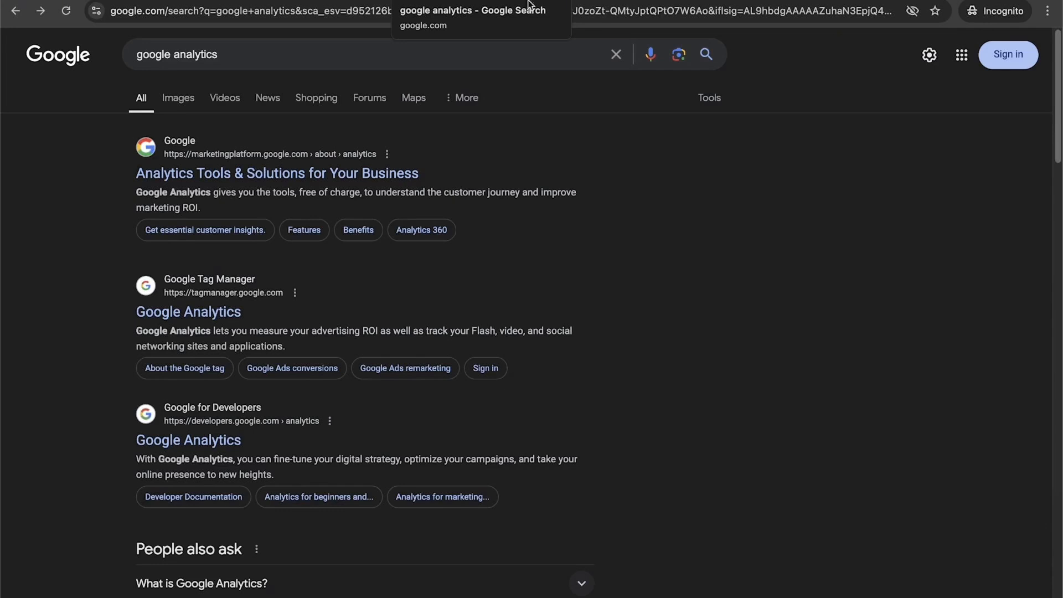
click(139, 1)
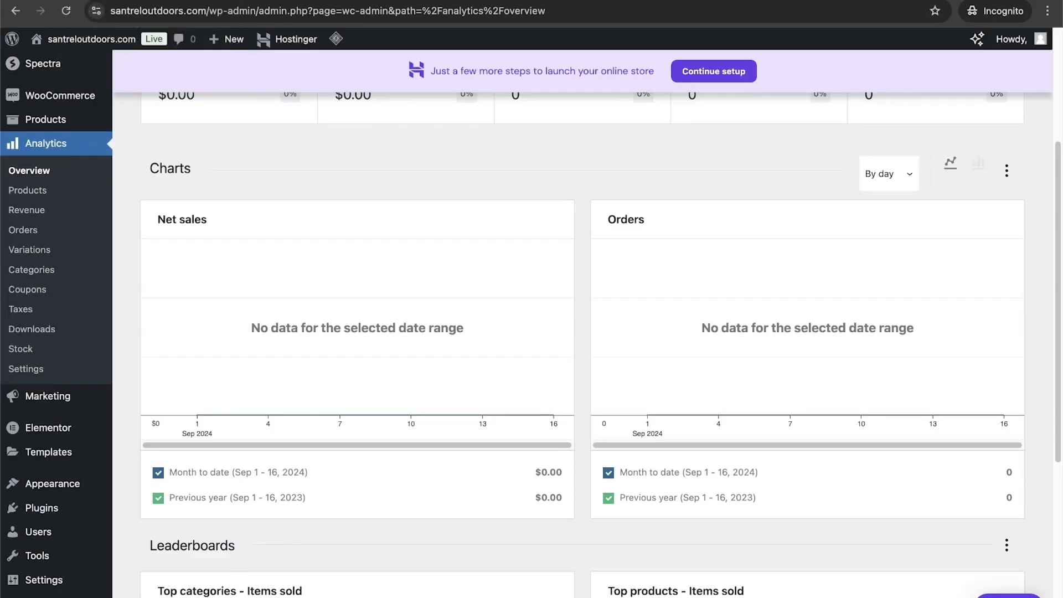
Step: Go from the installed plugins to the page for adding new ones and search for "monster insights"
click(55, 511)
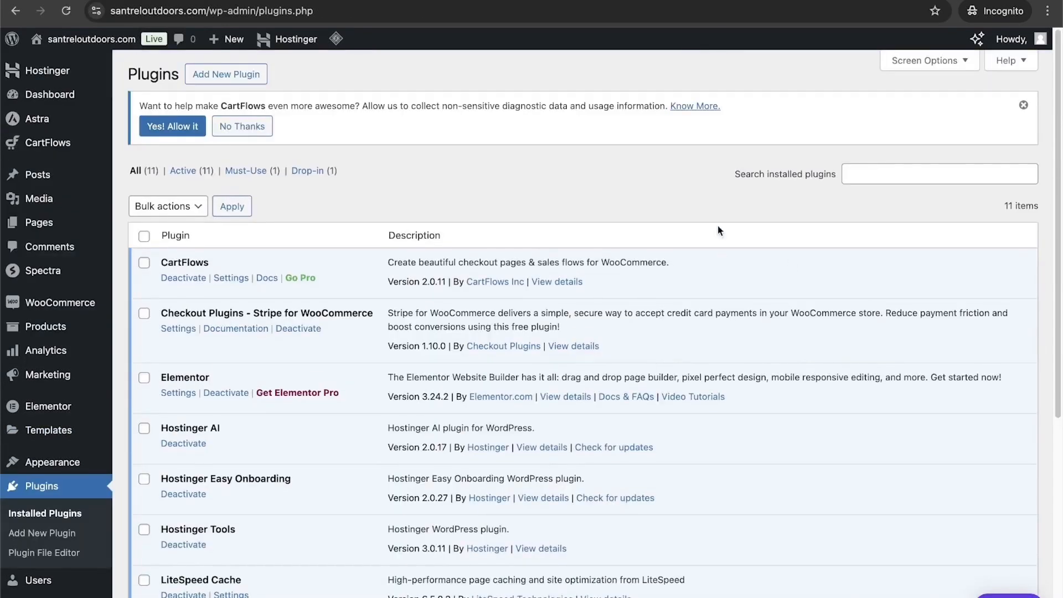
click(926, 174)
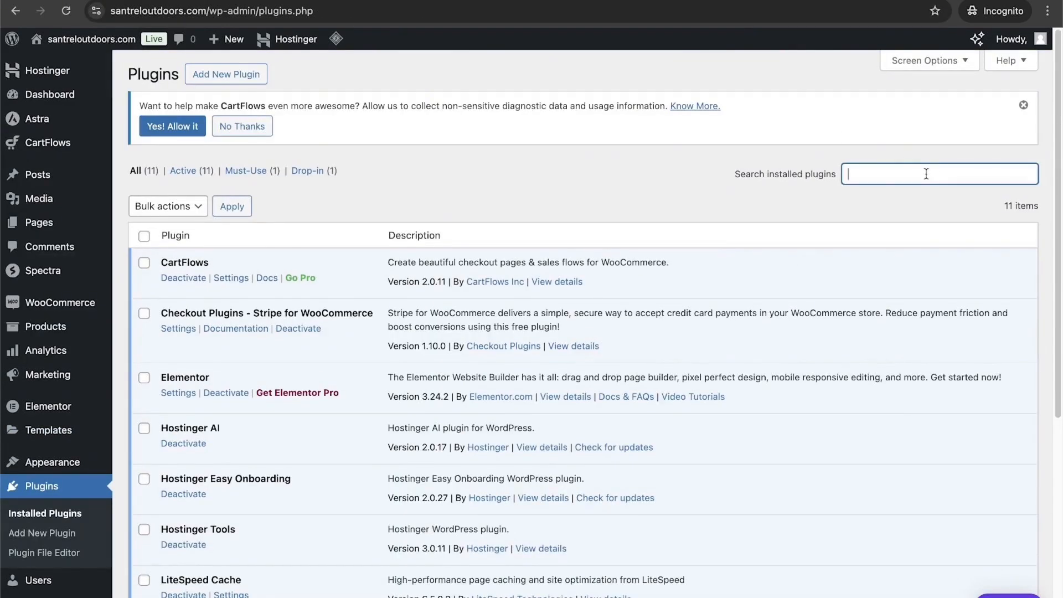
click(225, 74)
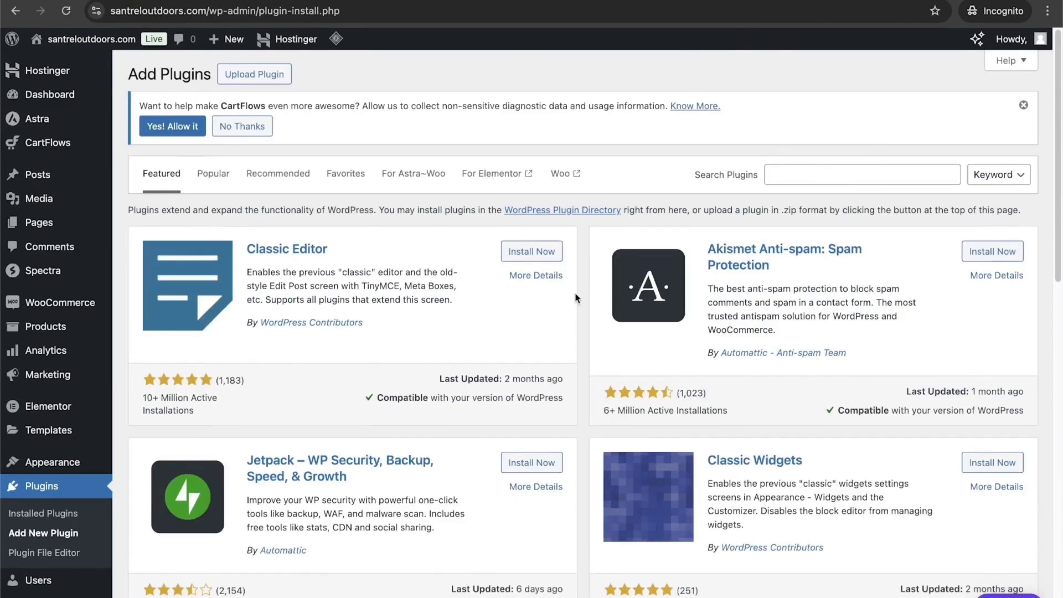
click(878, 173)
text(monster insigh)
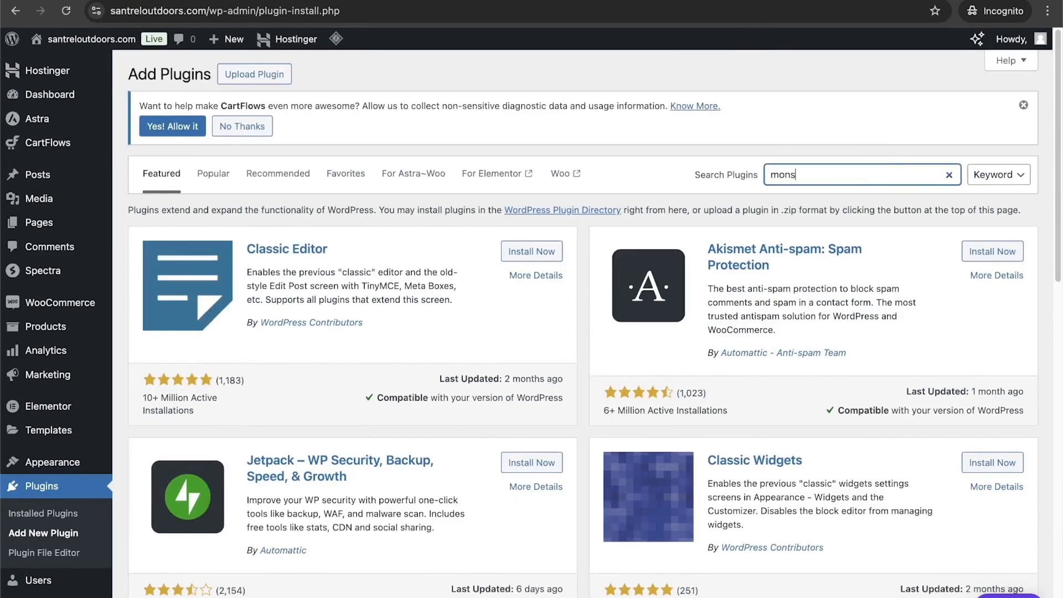
text(ts)
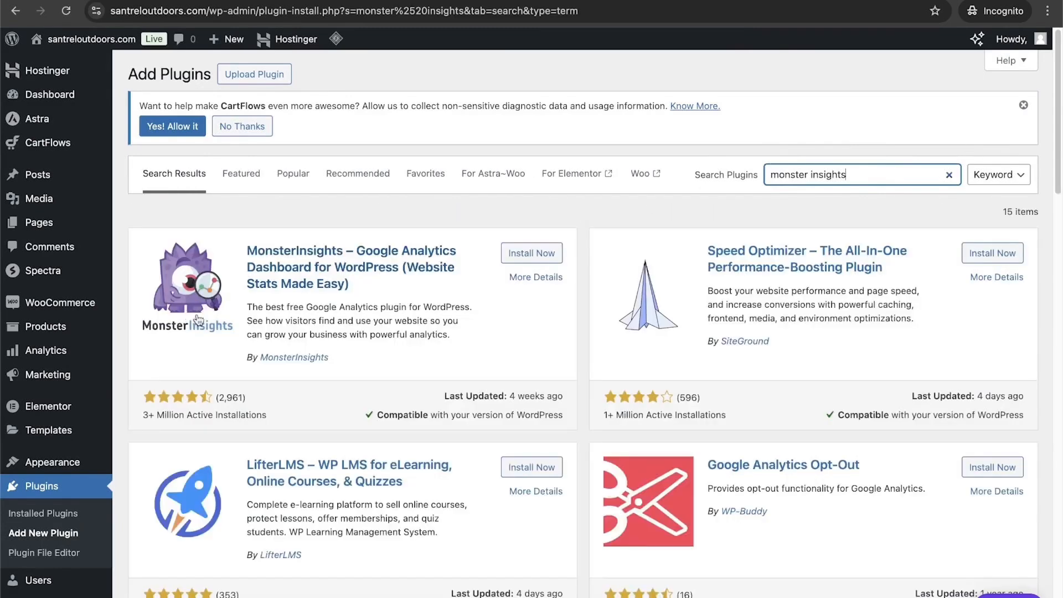
Step: Read through the description of the MonsterInsights Google Analytics plugin, and close its details without installing it
click(332, 270)
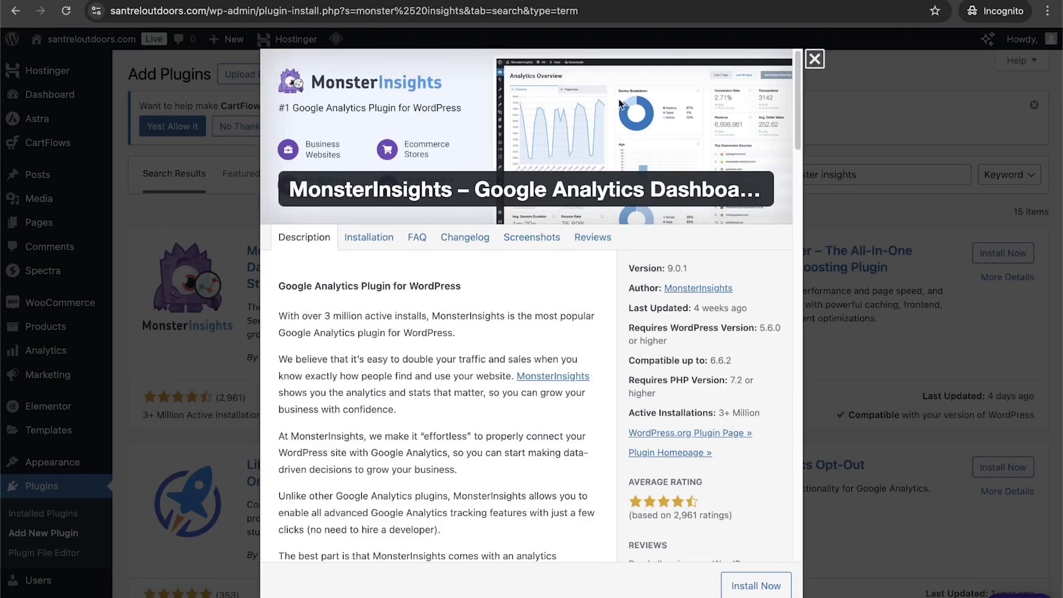
scroll(510, 357, down, 10)
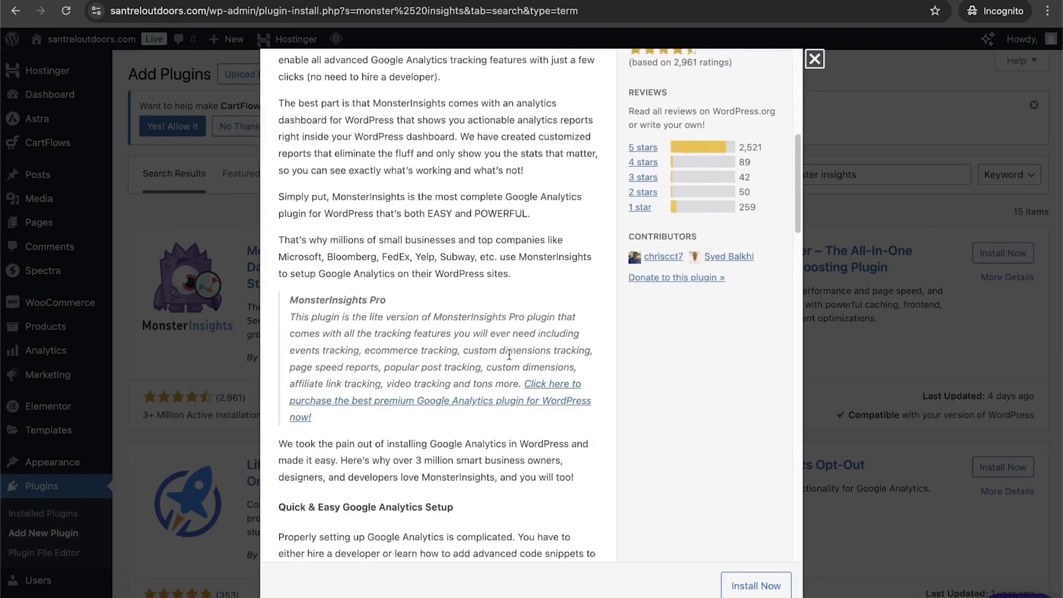
scroll(510, 357, down, 1)
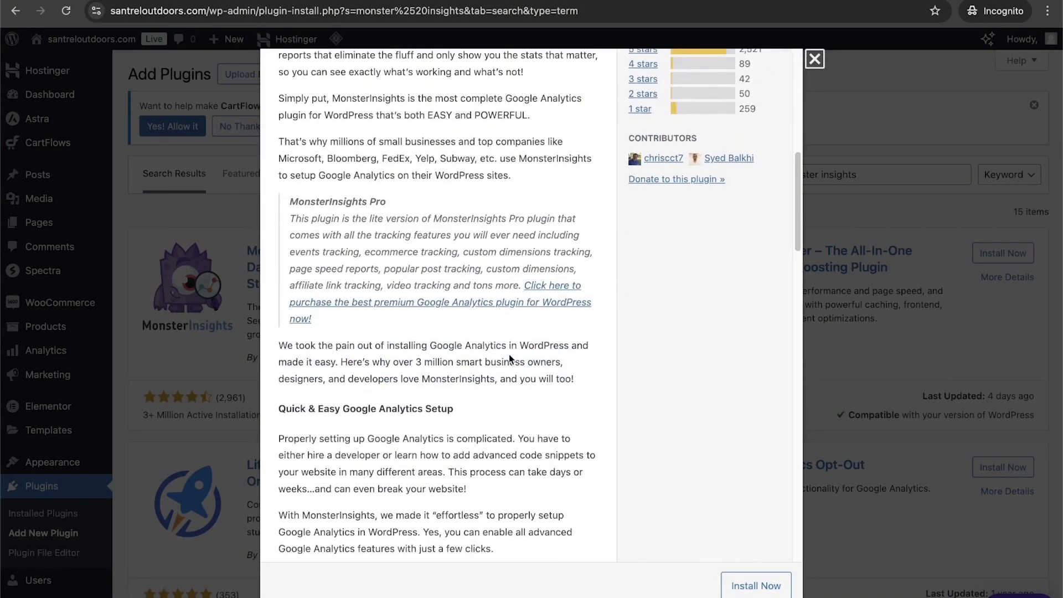
scroll(509, 354, down, 12)
scroll(509, 354, up, 20)
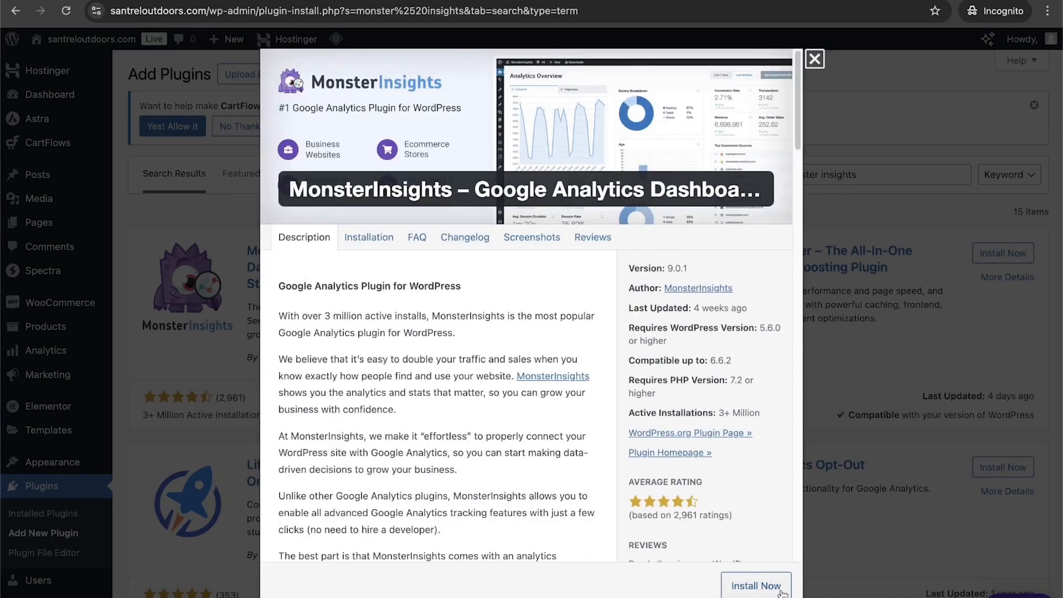
click(814, 58)
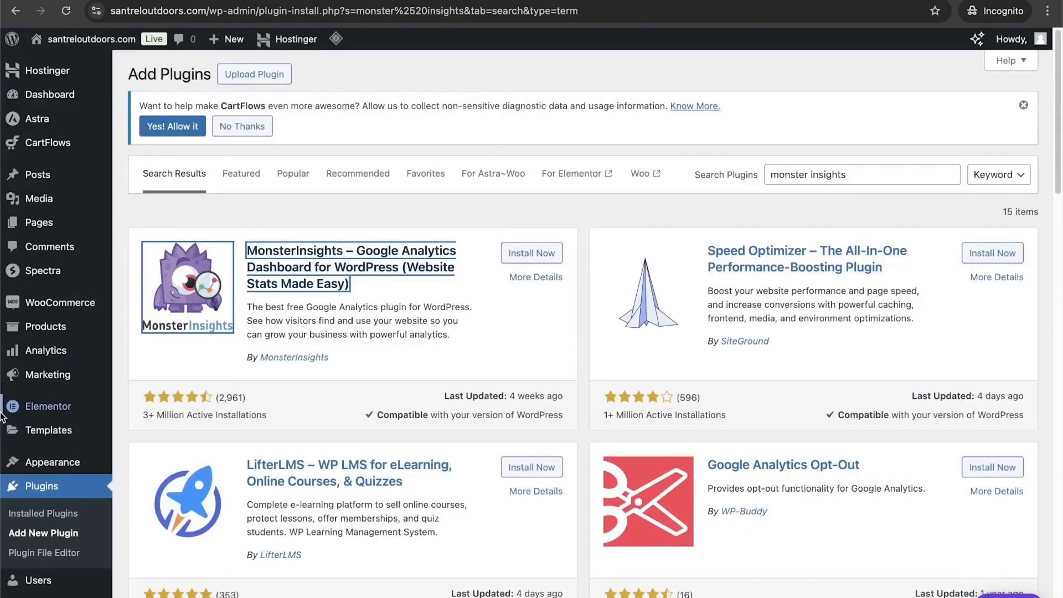
Step: Open the Marketing overview and review the sales channels and email marketing extensions it offers
scroll(57, 316, down, 3)
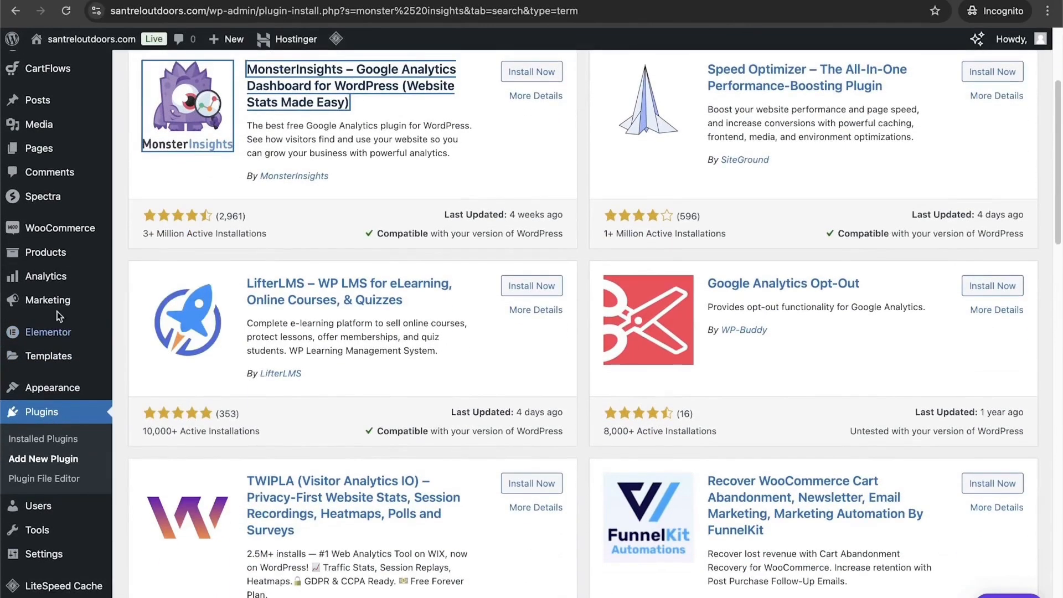
mouse_move(47, 275)
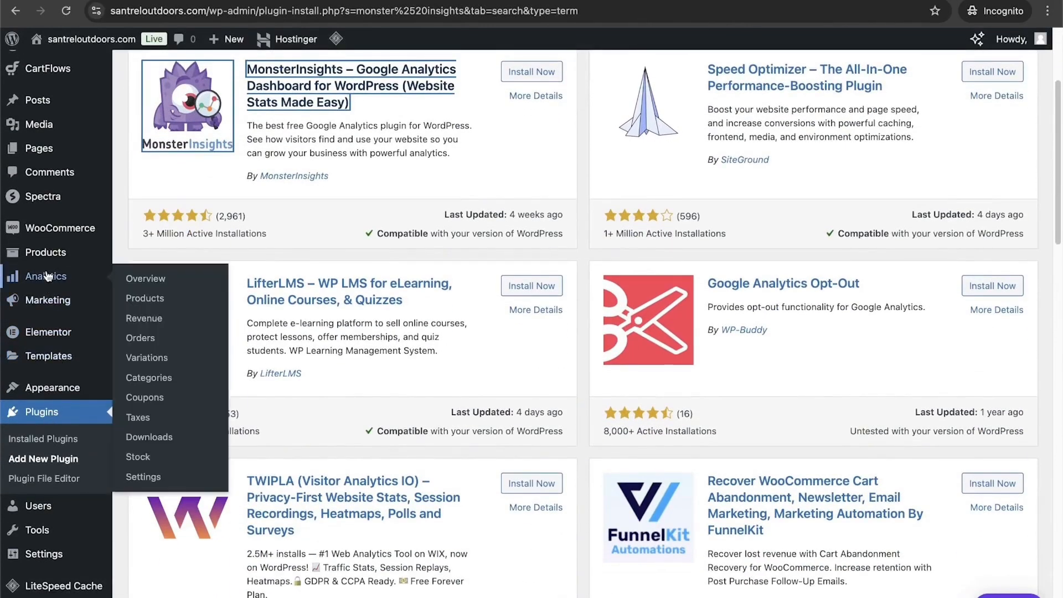
click(49, 301)
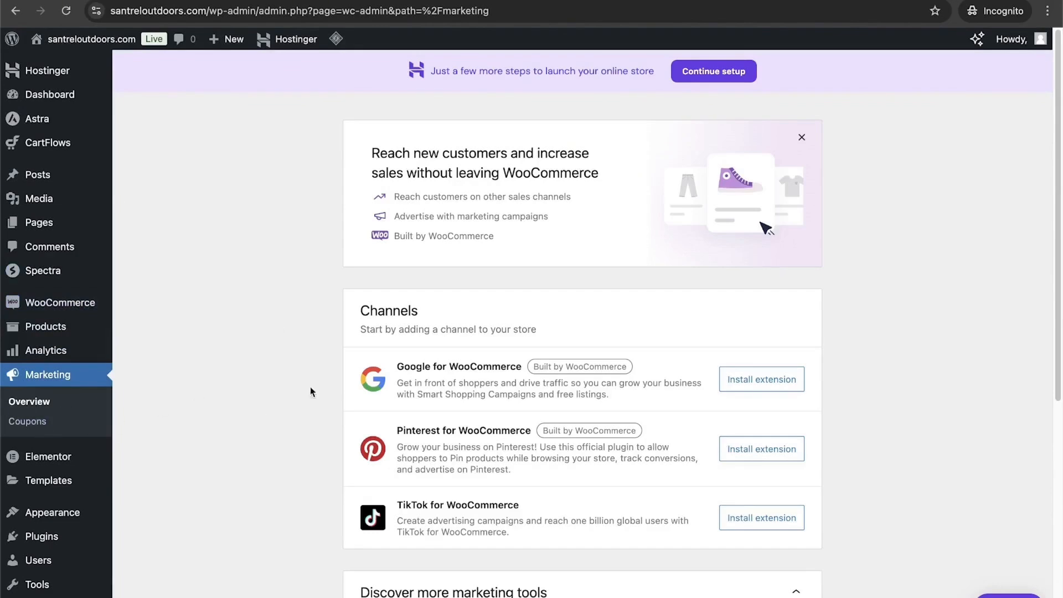
scroll(308, 396, down, 3)
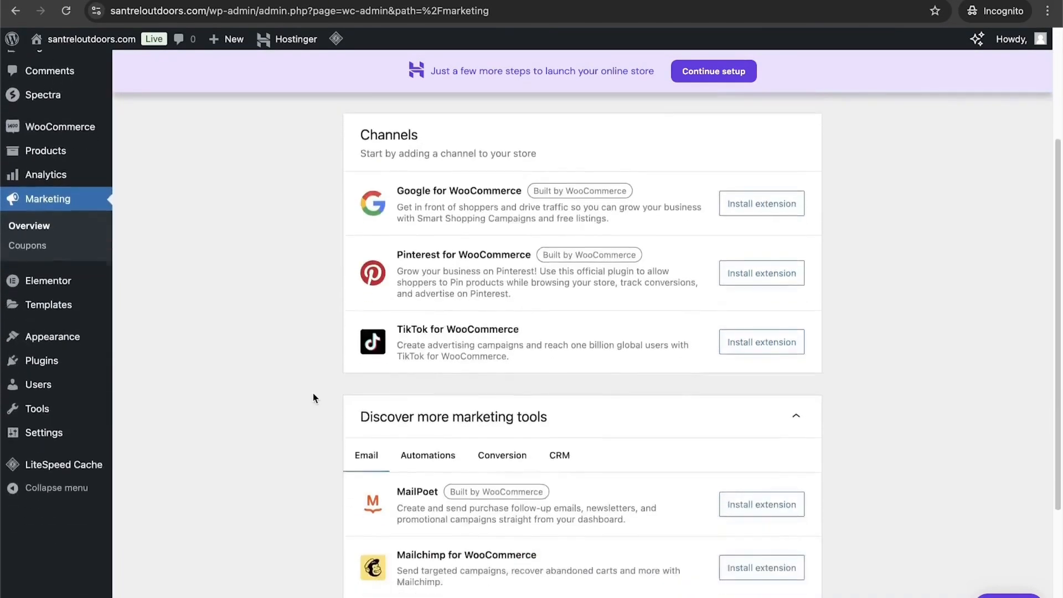
scroll(314, 397, down, 3)
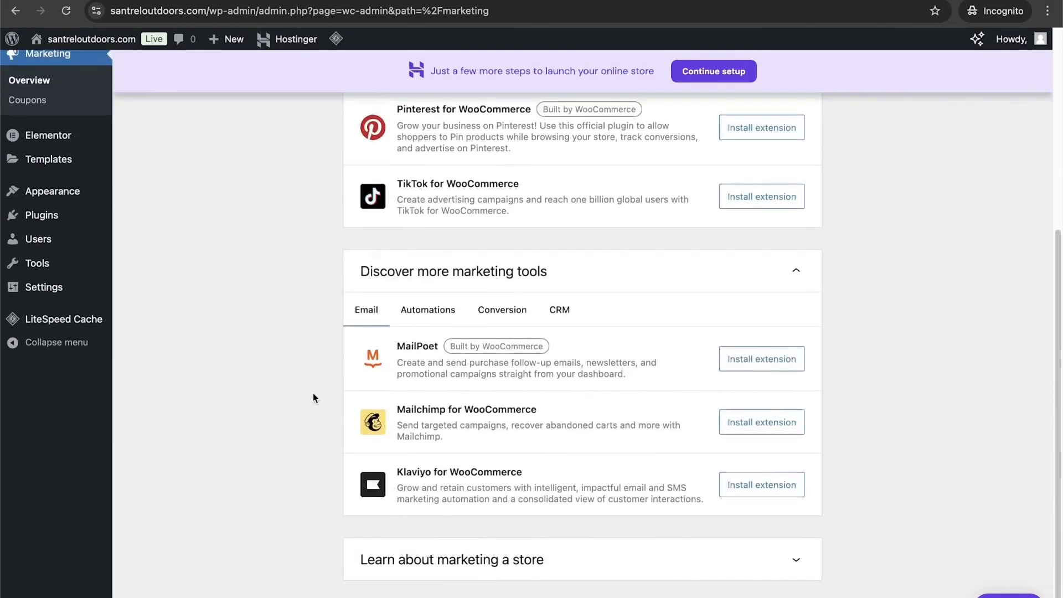
scroll(314, 398, up, 2)
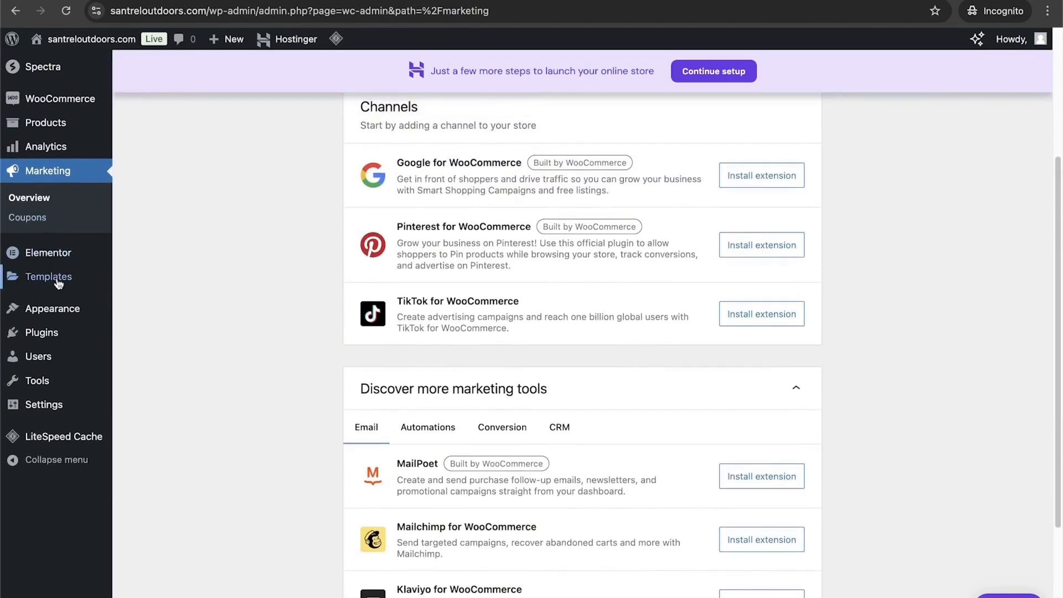
Step: Look over Elementor's saved templates, the installed themes and the Astra submenu options
mouse_move(61, 286)
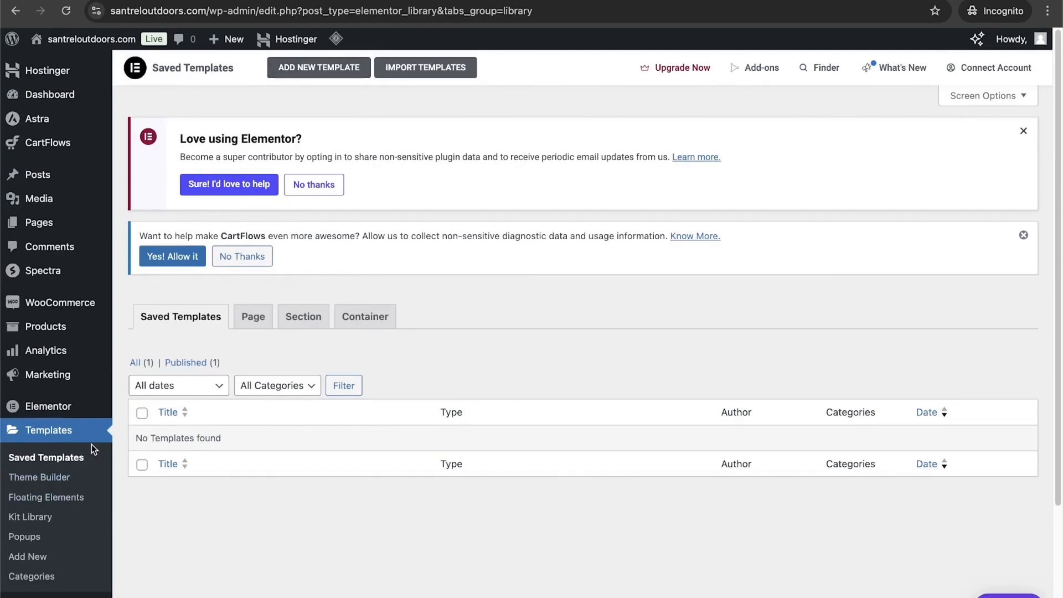
scroll(59, 481, down, 3)
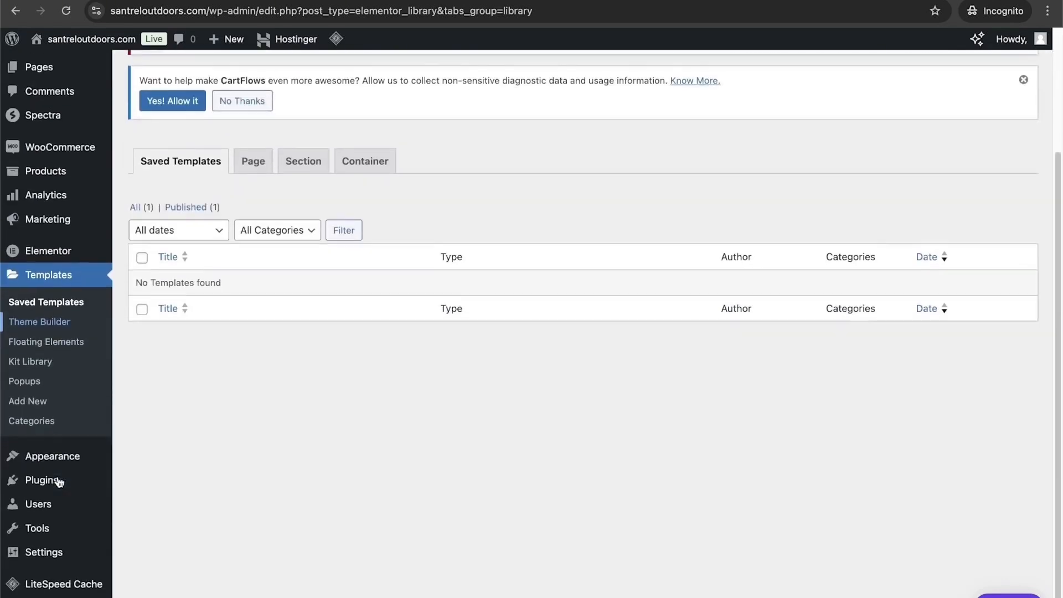
click(51, 456)
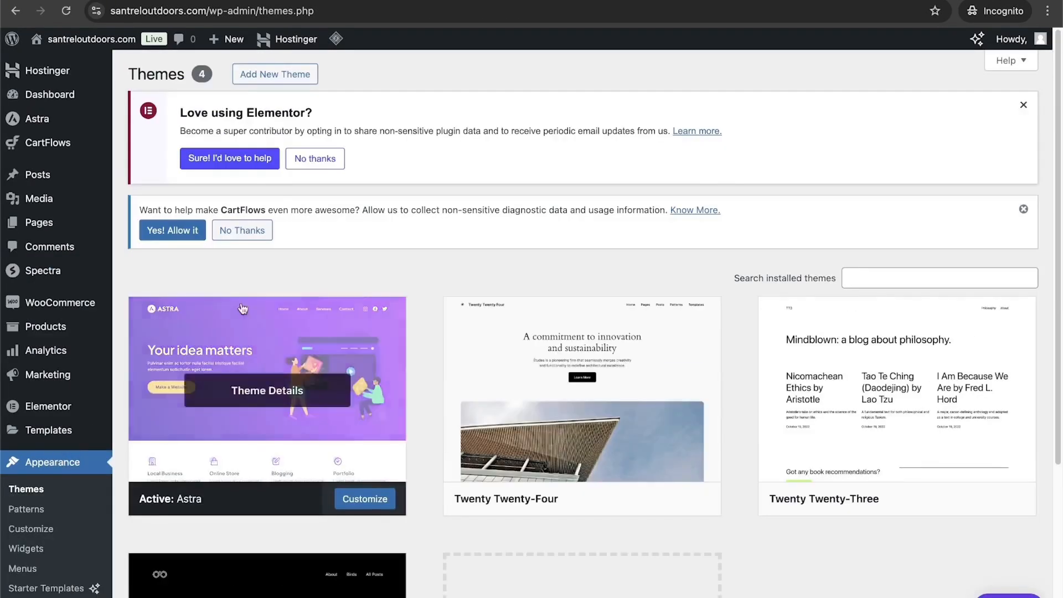
scroll(538, 376, down, 3)
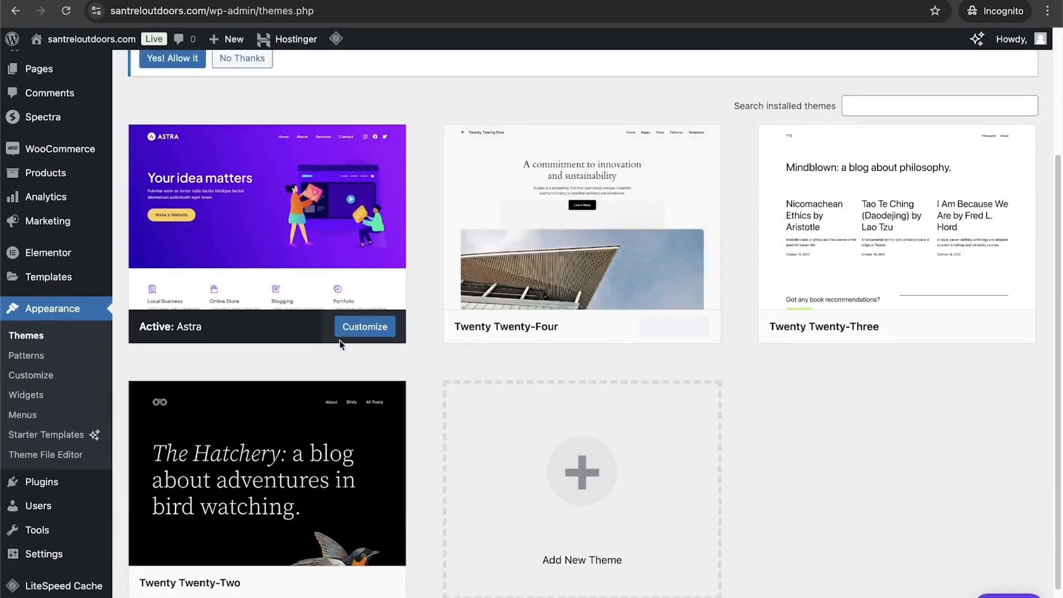
mouse_move(3, 347)
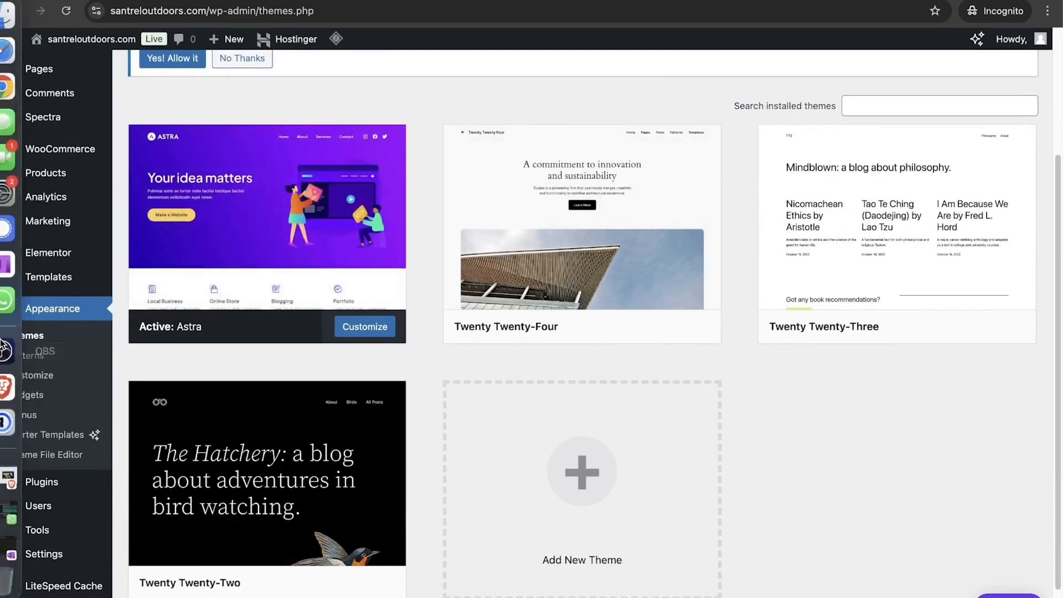
scroll(78, 340, up, 3)
mouse_move(81, 340)
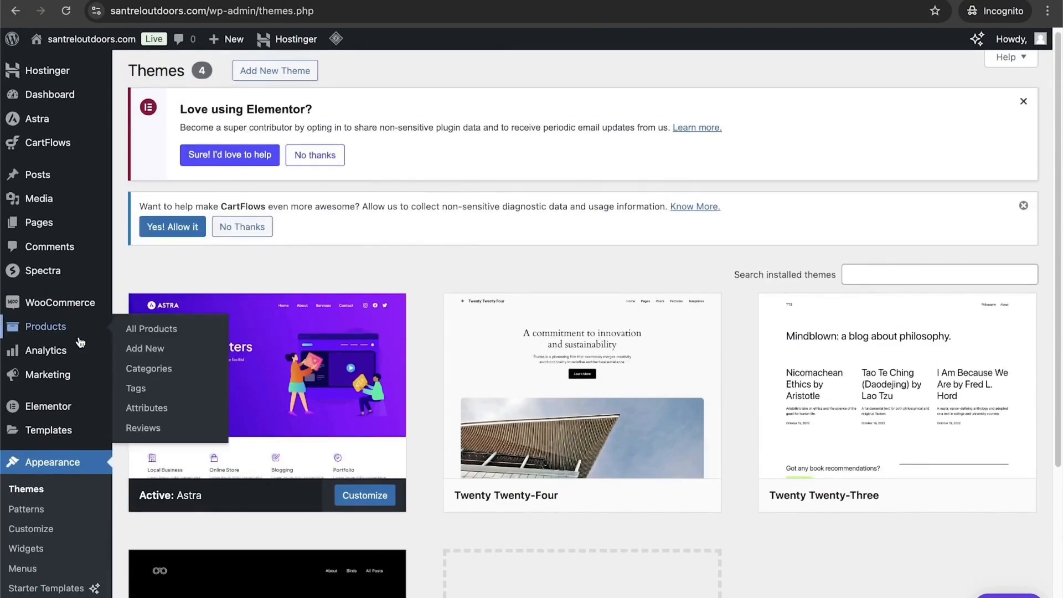
mouse_move(36, 120)
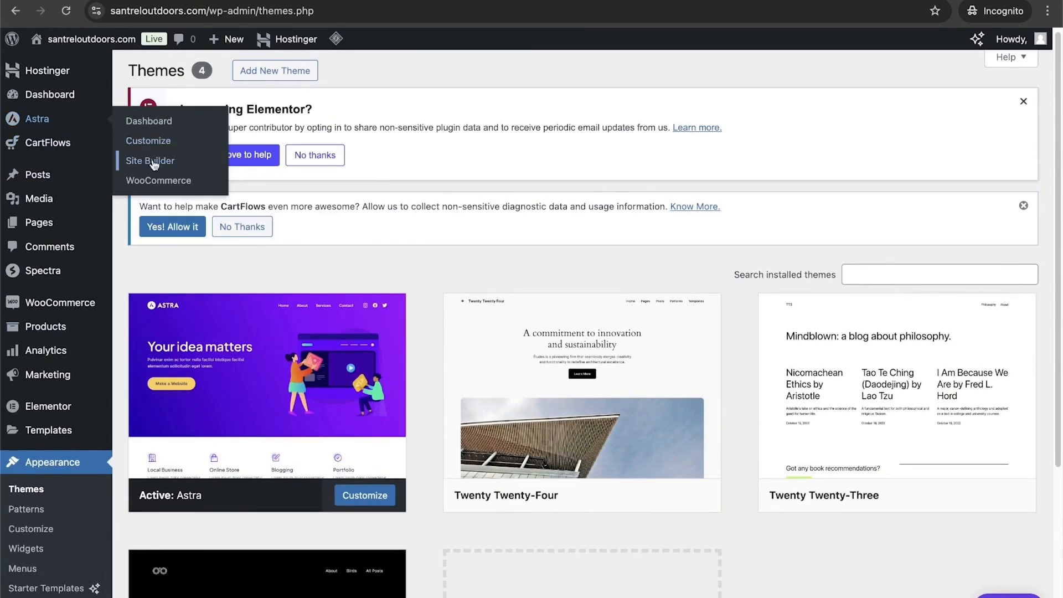
scroll(52, 477, down, 4)
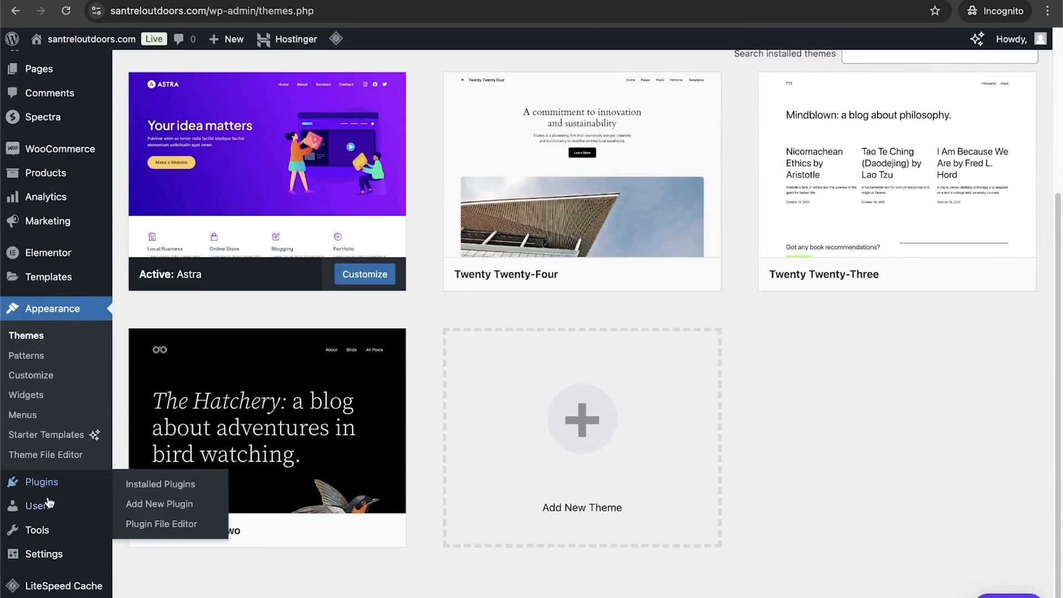
Step: Open the site's users, start a new user form, and display the roles available for the account
mouse_move(47, 516)
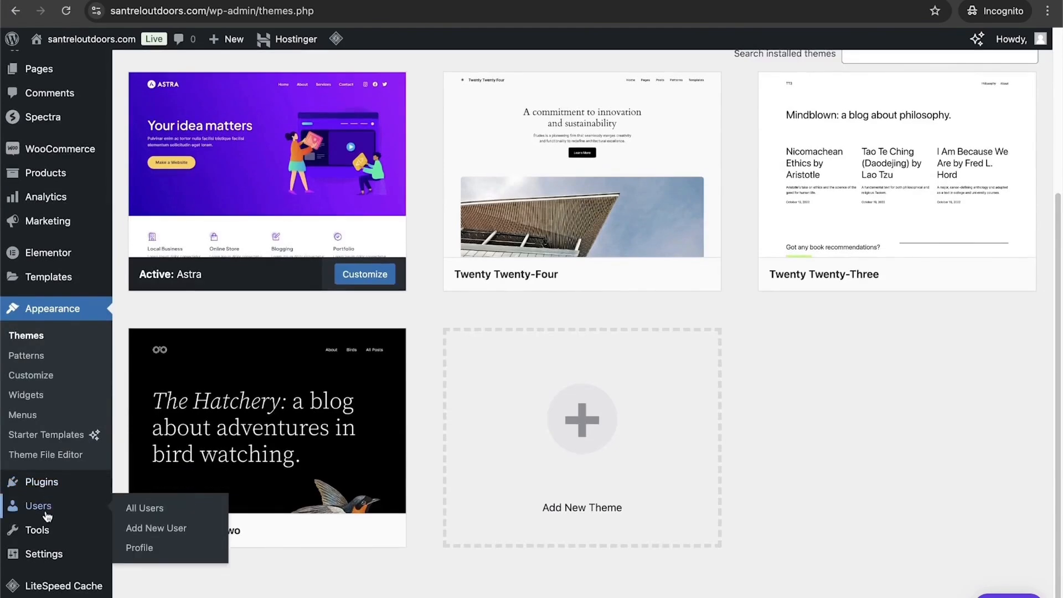
click(48, 516)
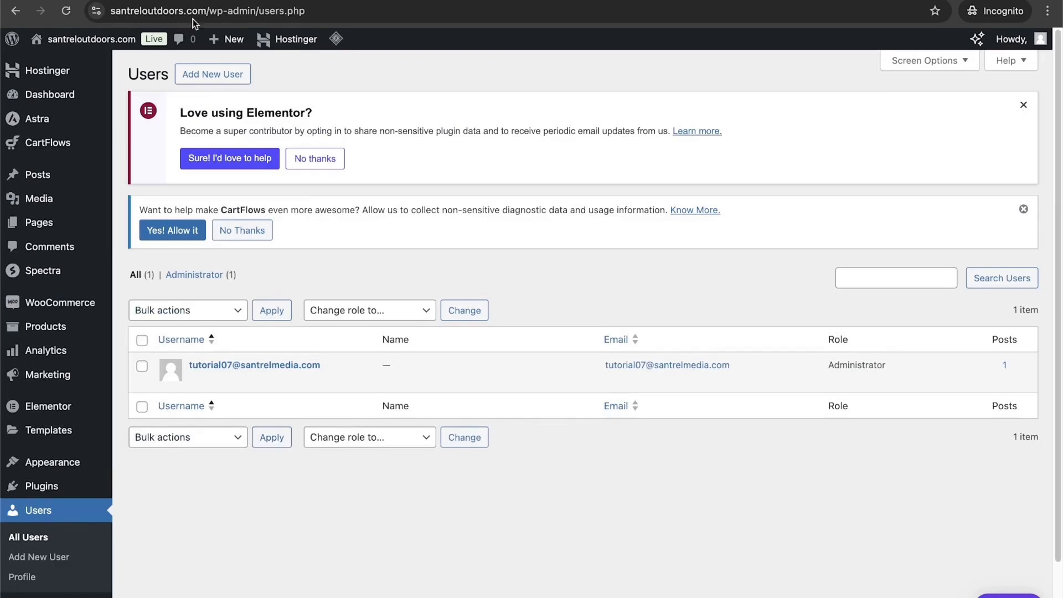
click(216, 82)
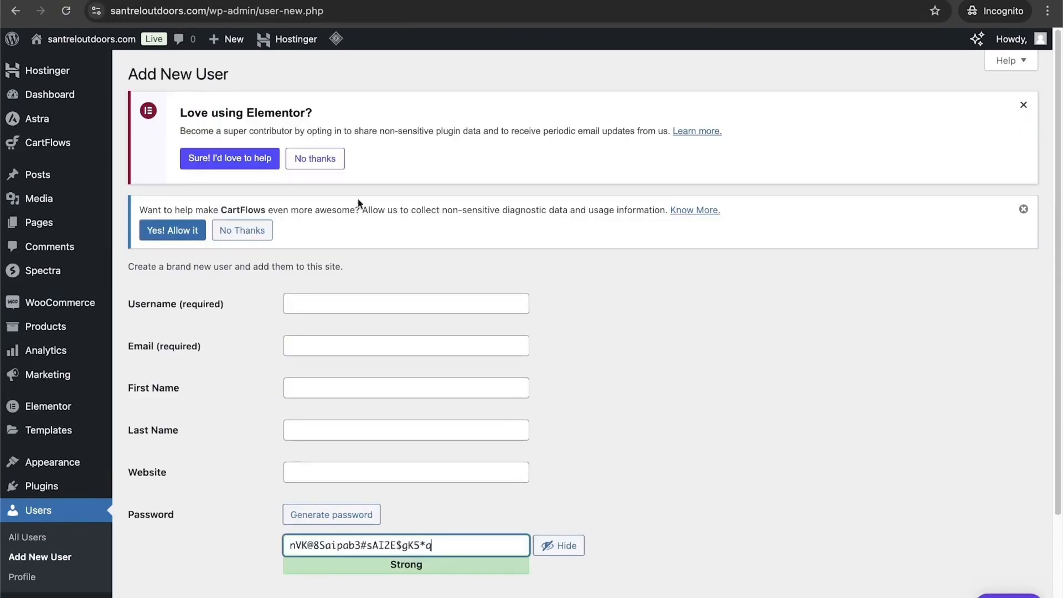
scroll(277, 457, down, 3)
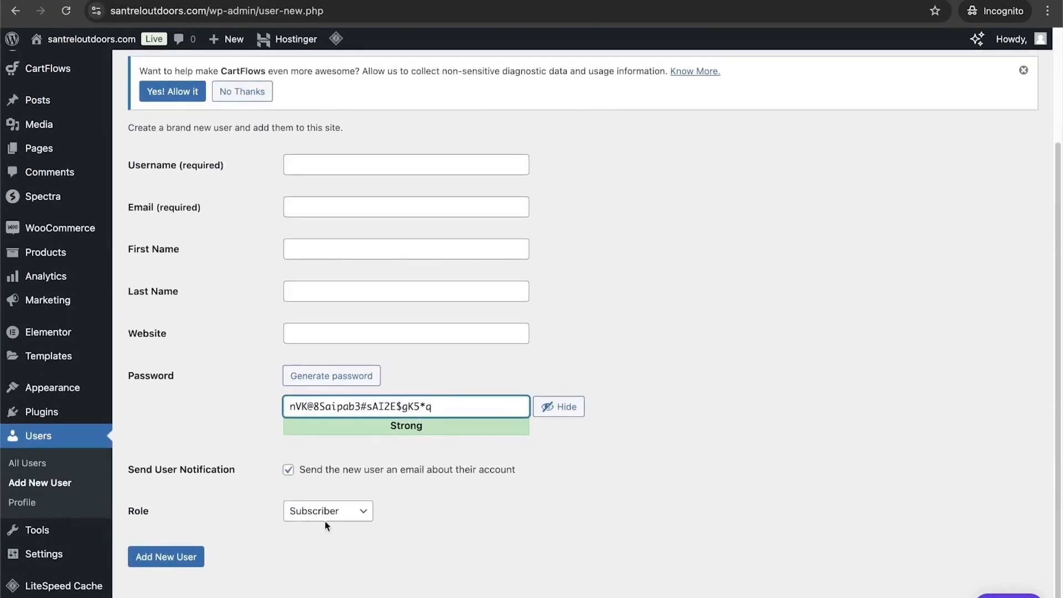
click(349, 511)
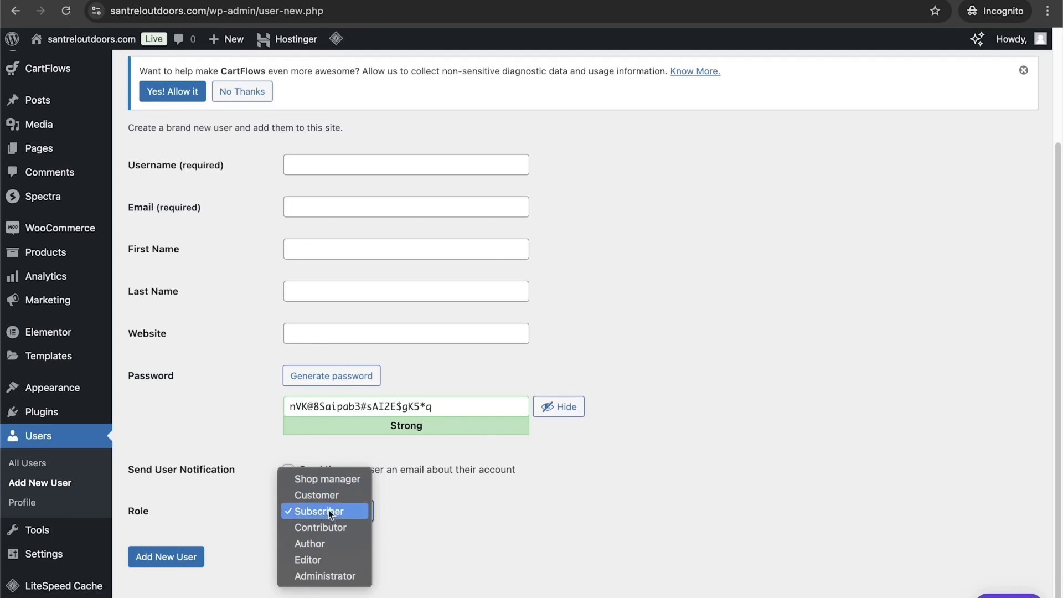
Step: Close the role list without choosing a role, and open the site's general settings
click(38, 531)
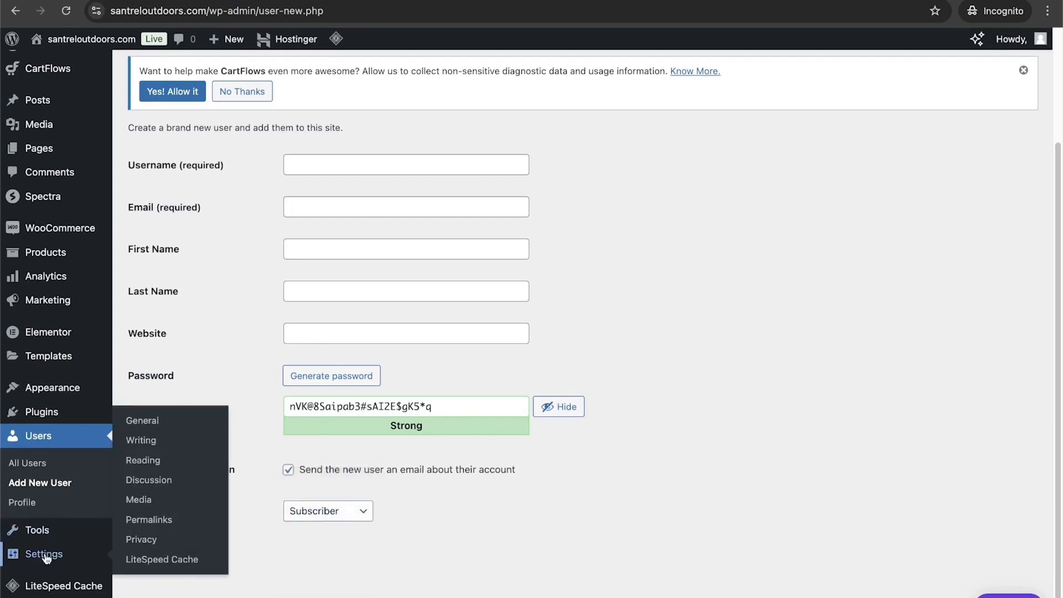
click(45, 554)
click(504, 224)
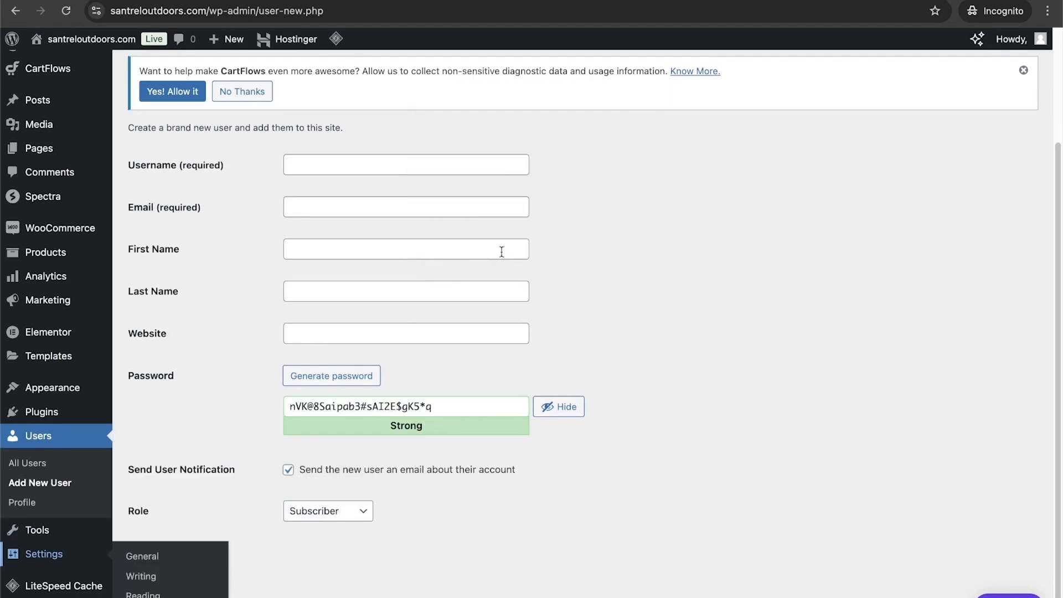
scroll(903, 158, up, 3)
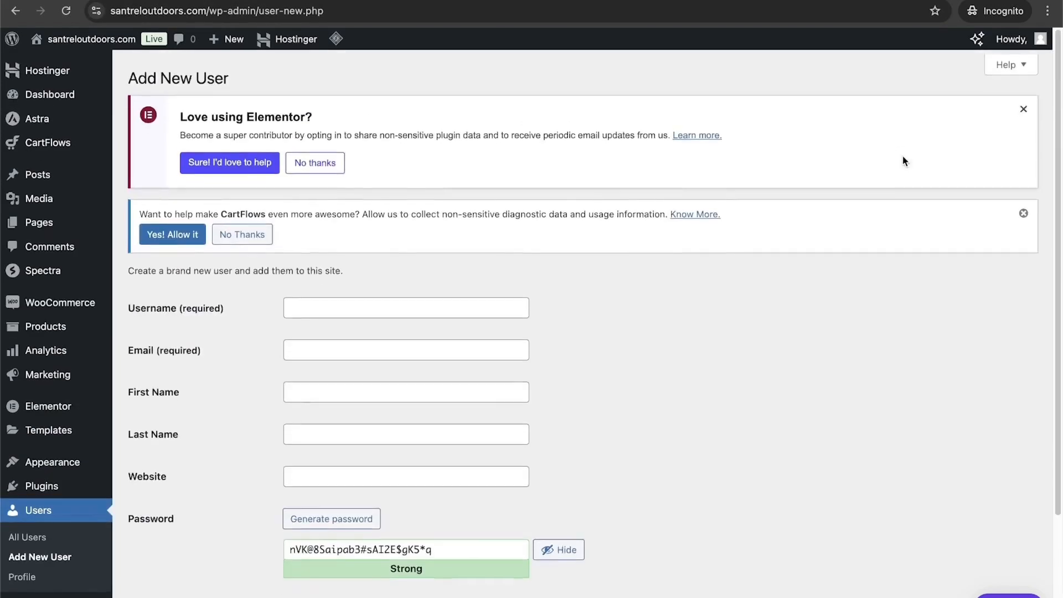
scroll(607, 364, down, 3)
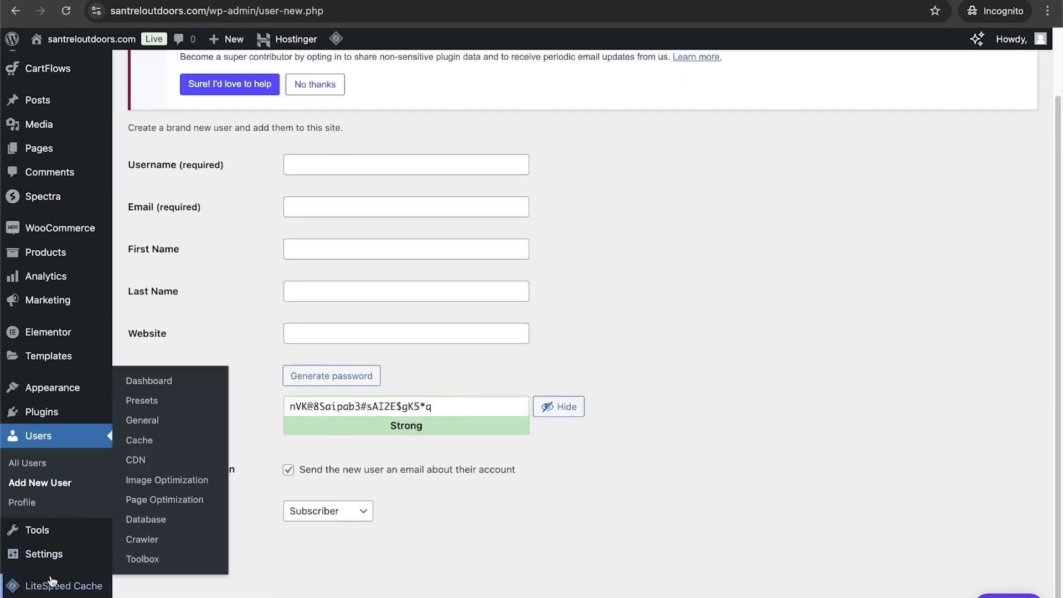
click(62, 554)
click(577, 221)
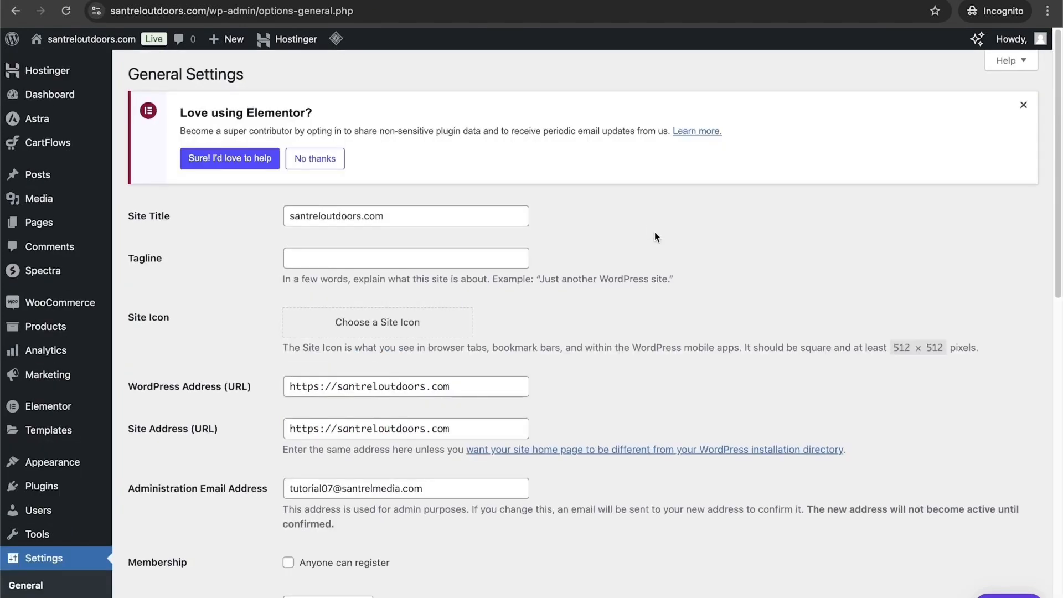
Step: Review the general settings from the https part of the WordPress address down to the date format, time format and usage tracking options
scroll(654, 231, down, 3)
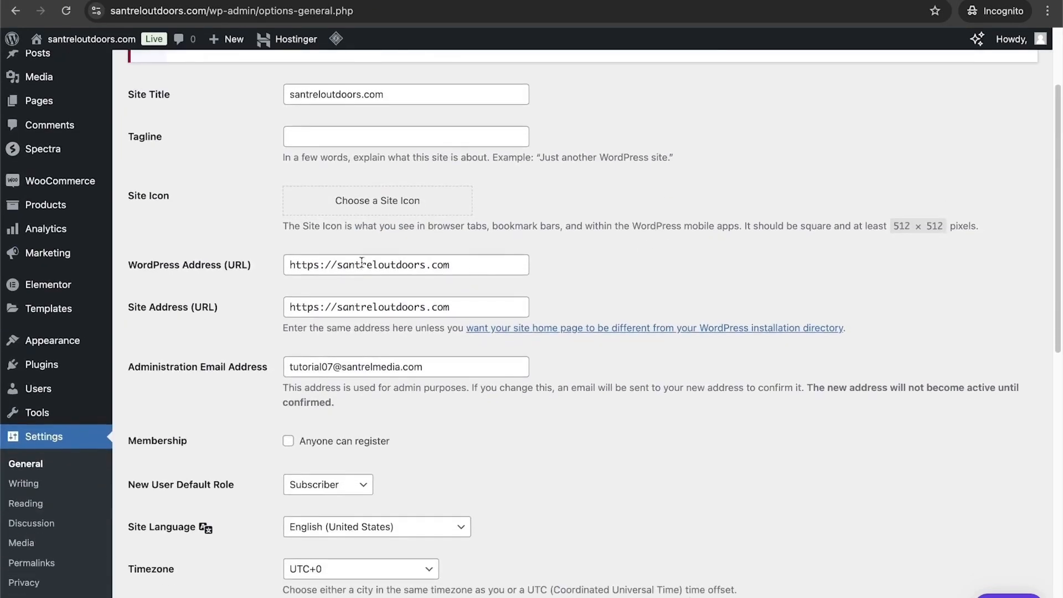
drag(319, 264, 278, 264)
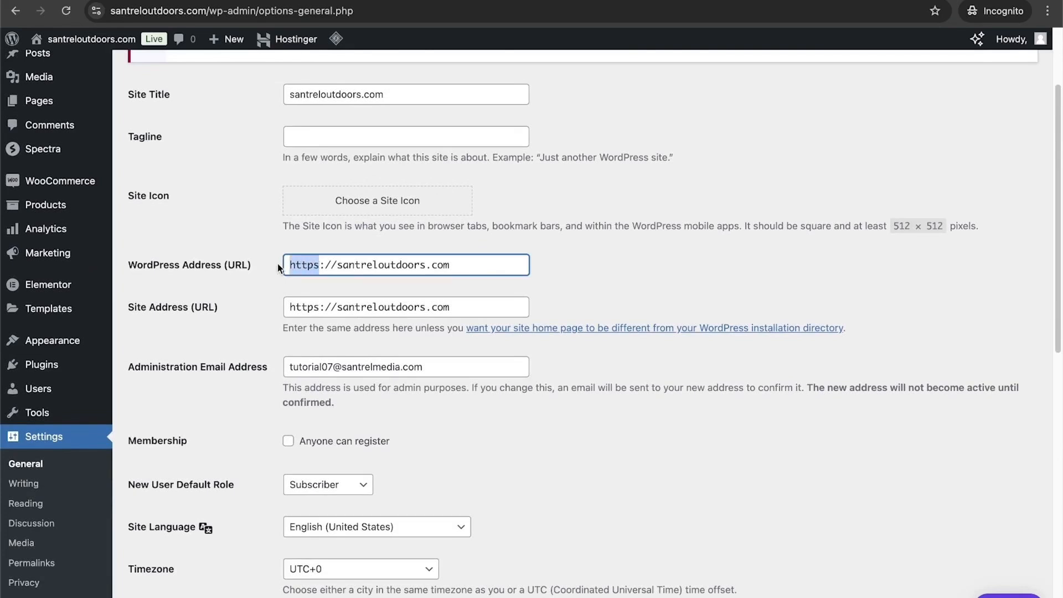
click(318, 264)
scroll(699, 327, down, 3)
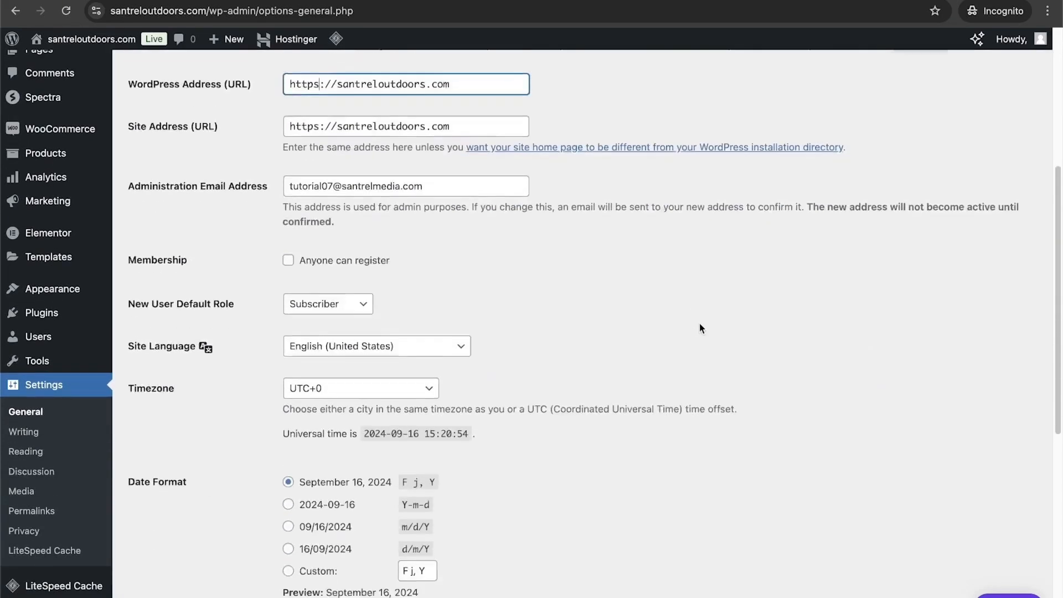
scroll(699, 328, down, 5)
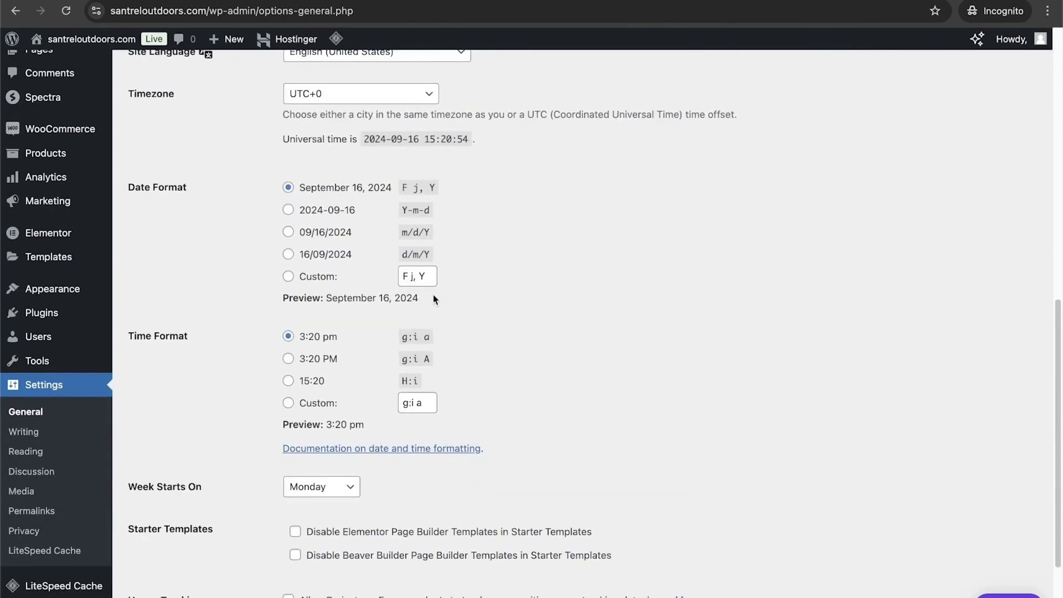
scroll(433, 299, down, 3)
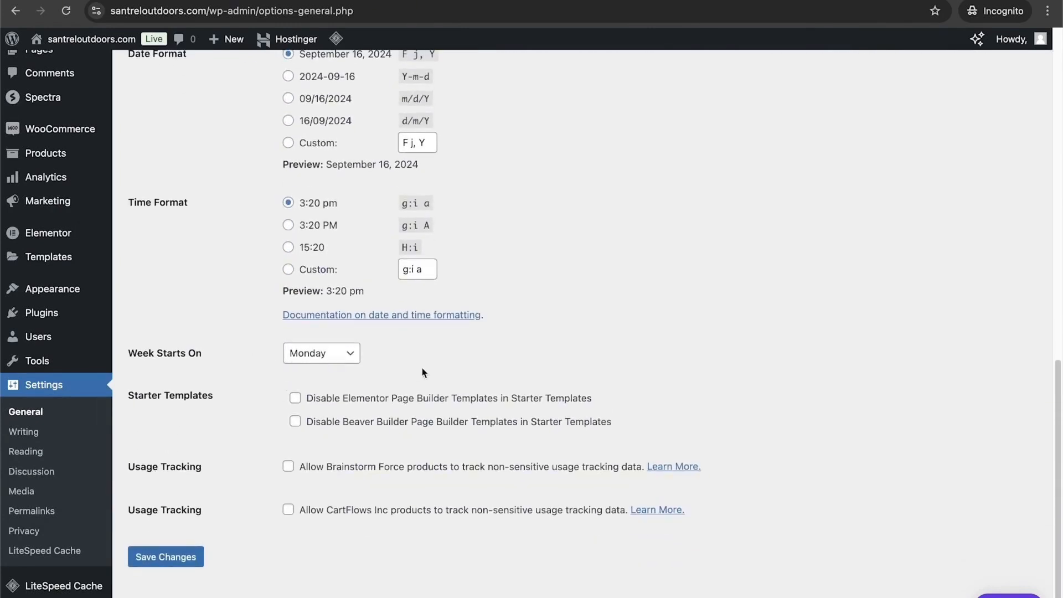
Step: Look over the site's writing settings and its reading settings, including the homepage and search engine visibility options
click(38, 437)
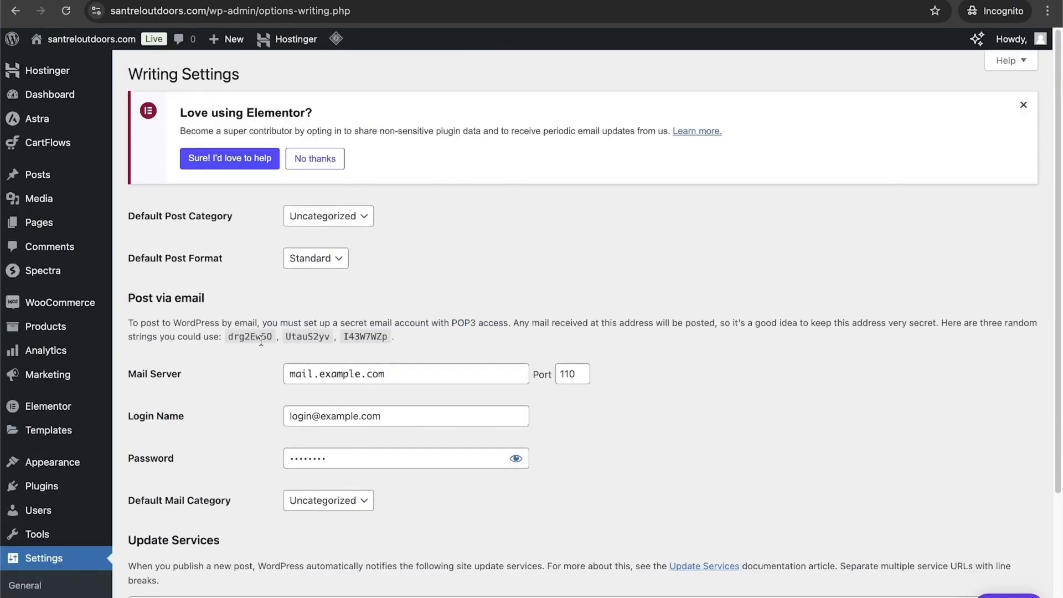
scroll(260, 341, down, 4)
click(54, 452)
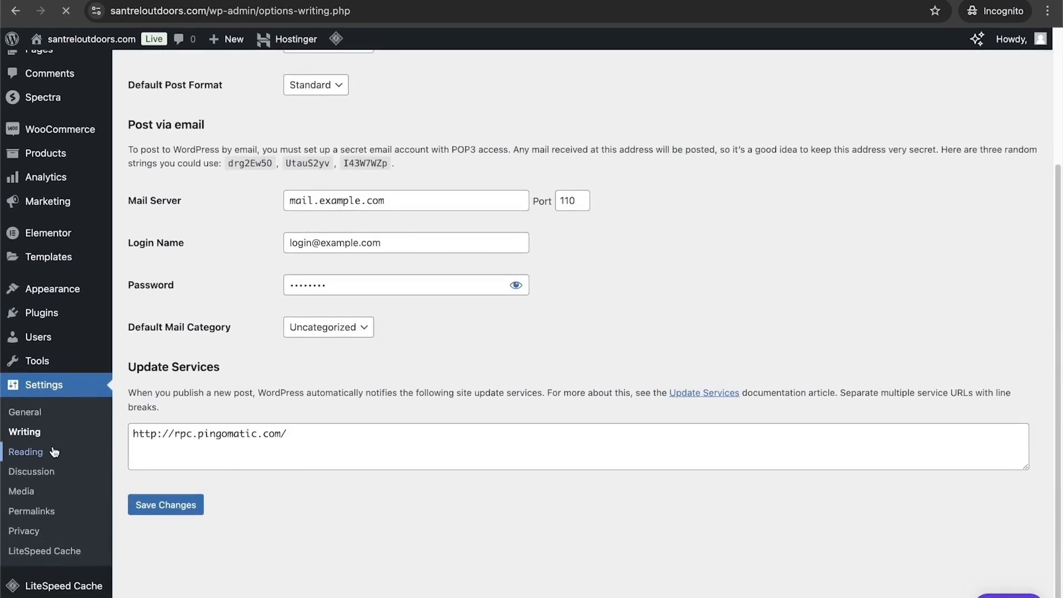
scroll(191, 397, down, 3)
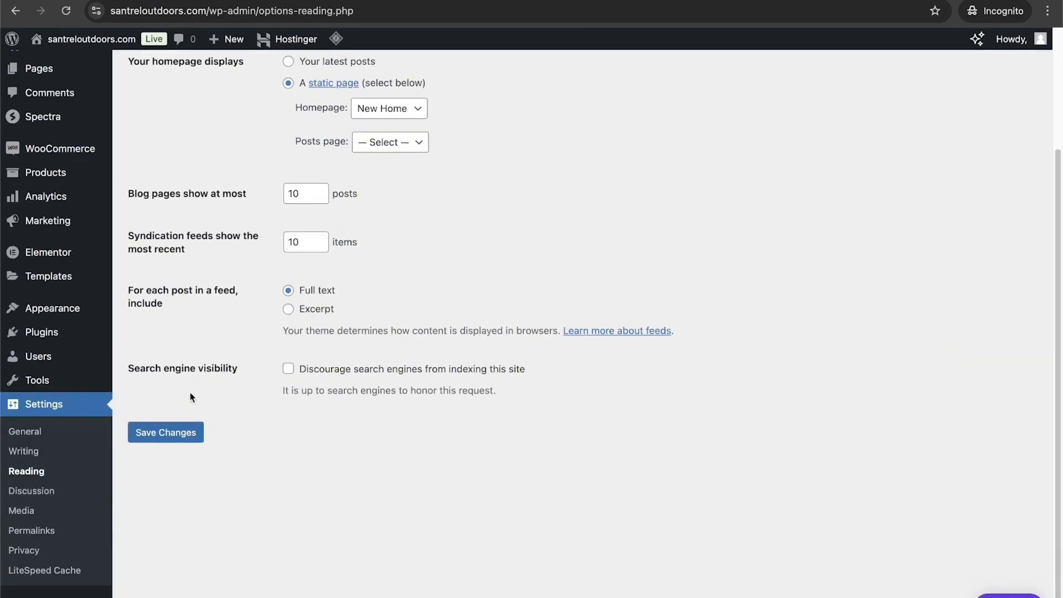
Step: Open the permalink settings and compare the URL ending of the Post name structure with that of the Plain structure
click(46, 531)
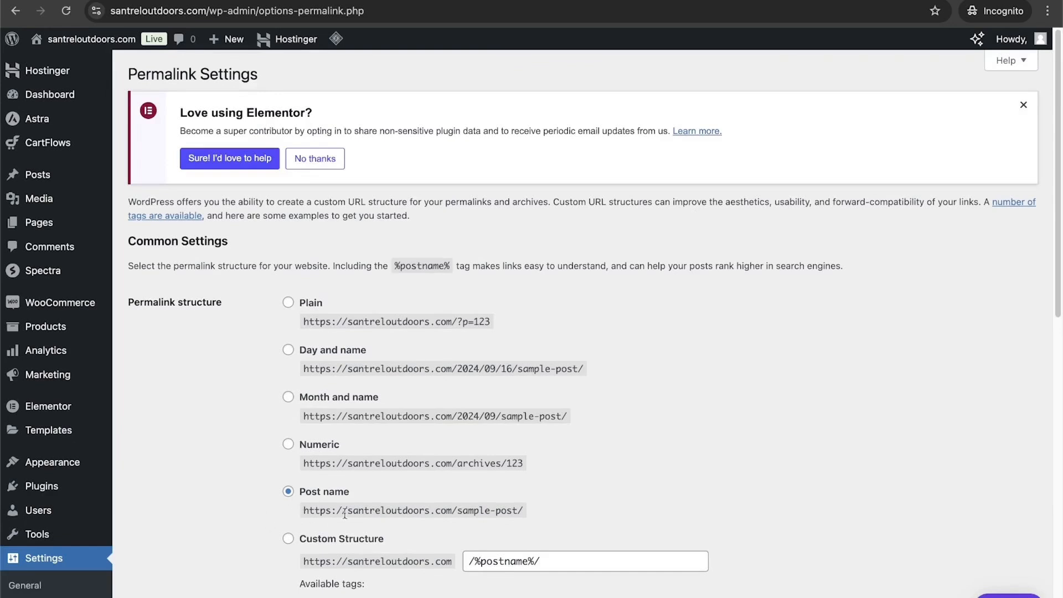
scroll(344, 513, down, 3)
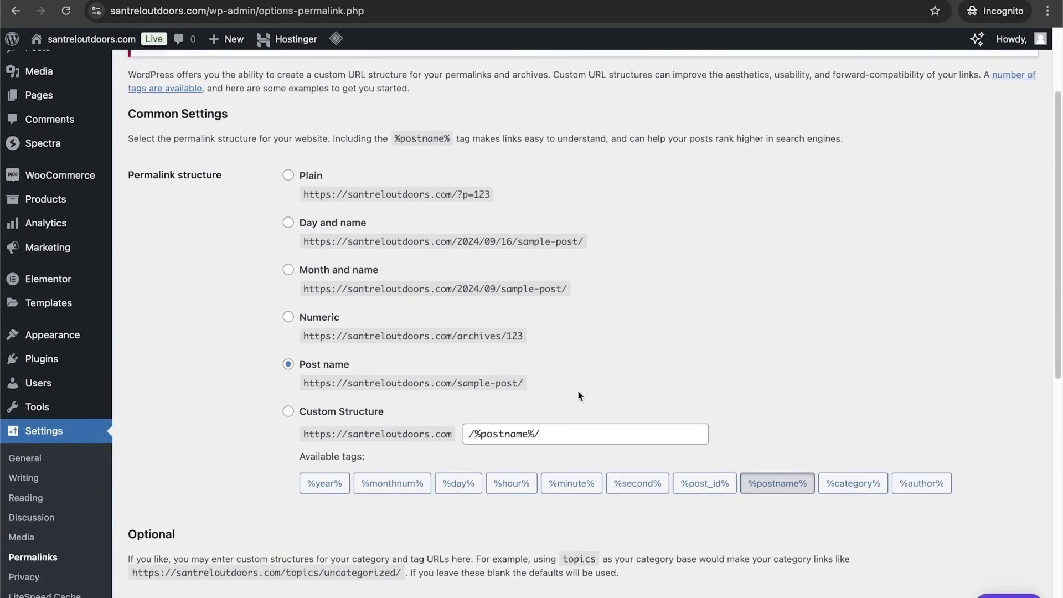
drag(342, 384, 560, 388)
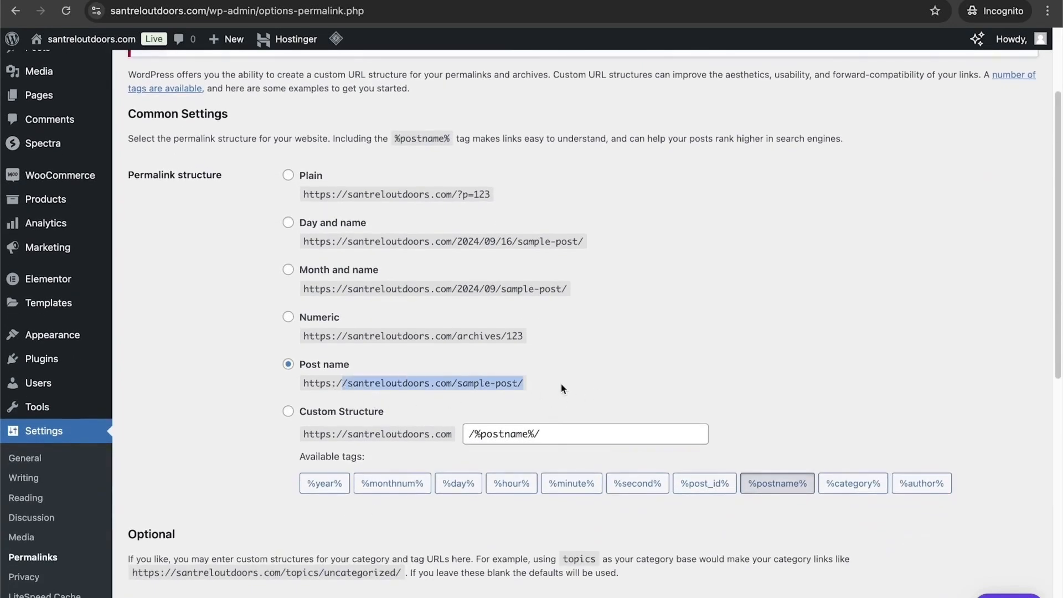
click(464, 383)
drag(459, 383, 525, 387)
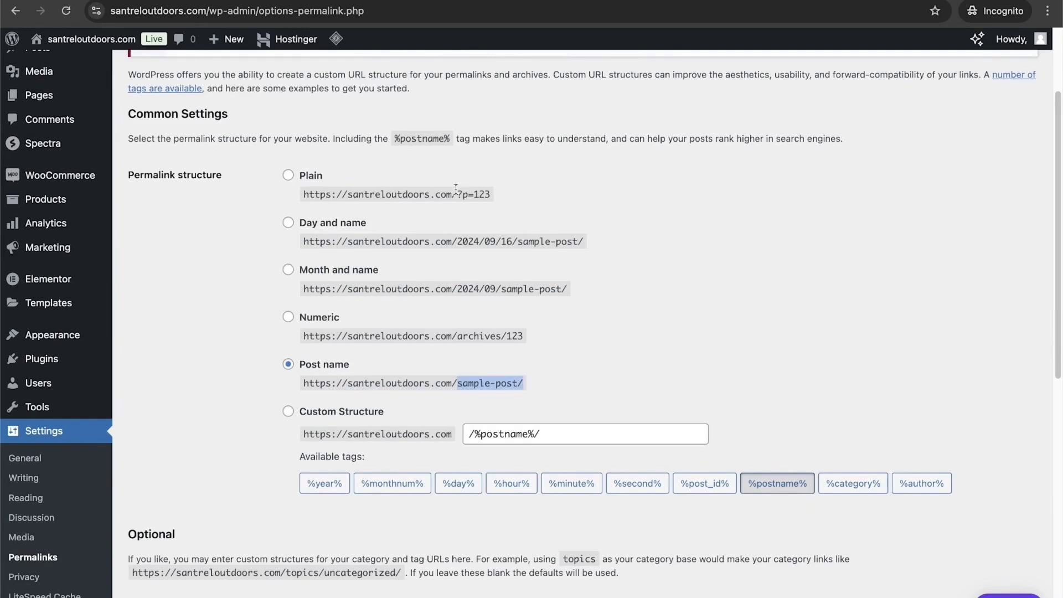
drag(501, 196, 449, 196)
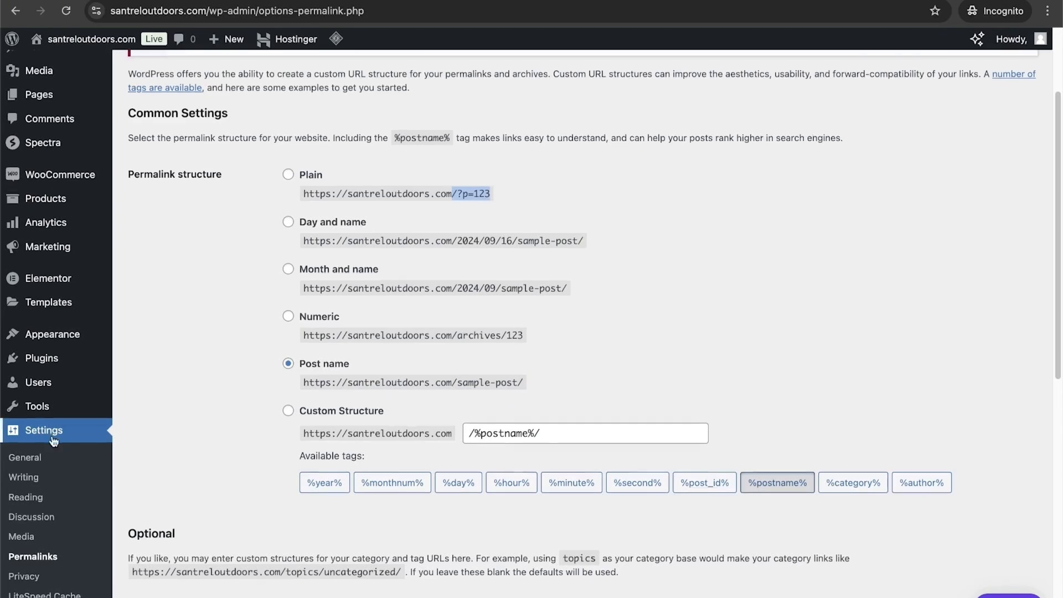
scroll(50, 438, down, 6)
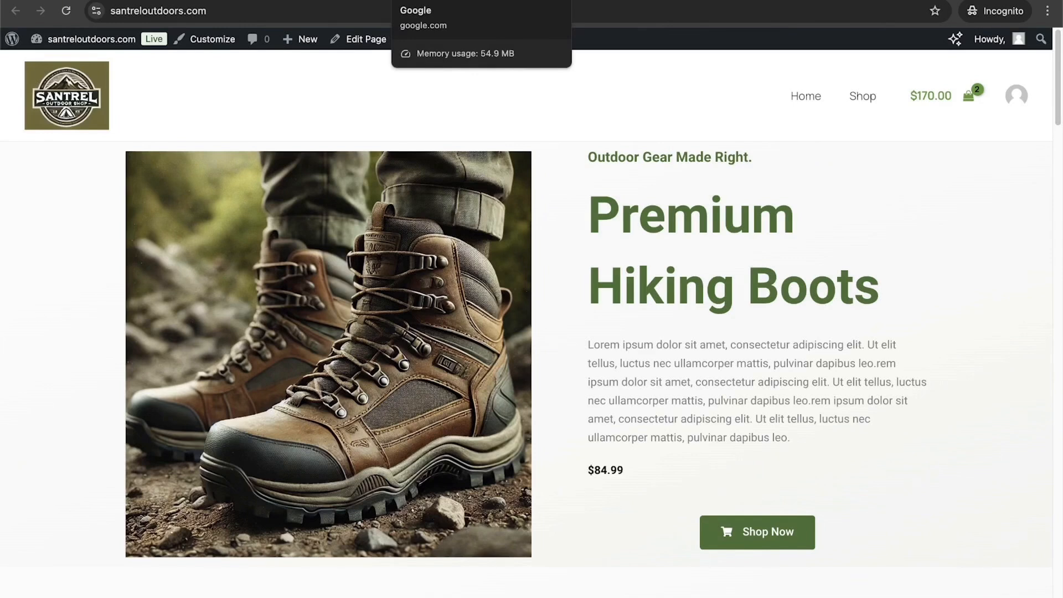
Step: Load santrelmedia.com/omnisend in place of the open Google page, and allow all cookies on the Omnisend site
click(423, 1)
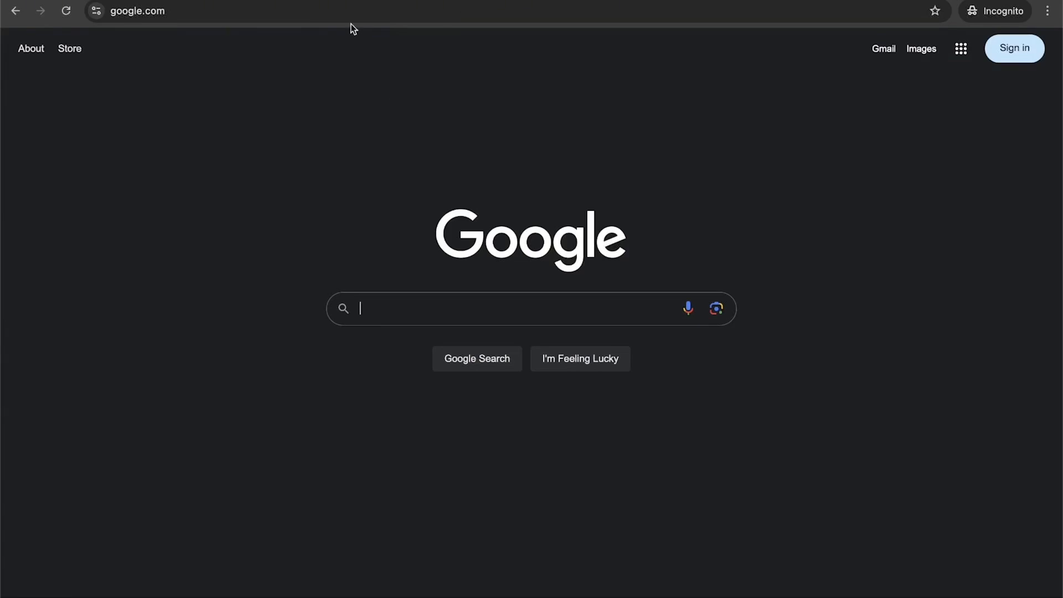
click(344, 8)
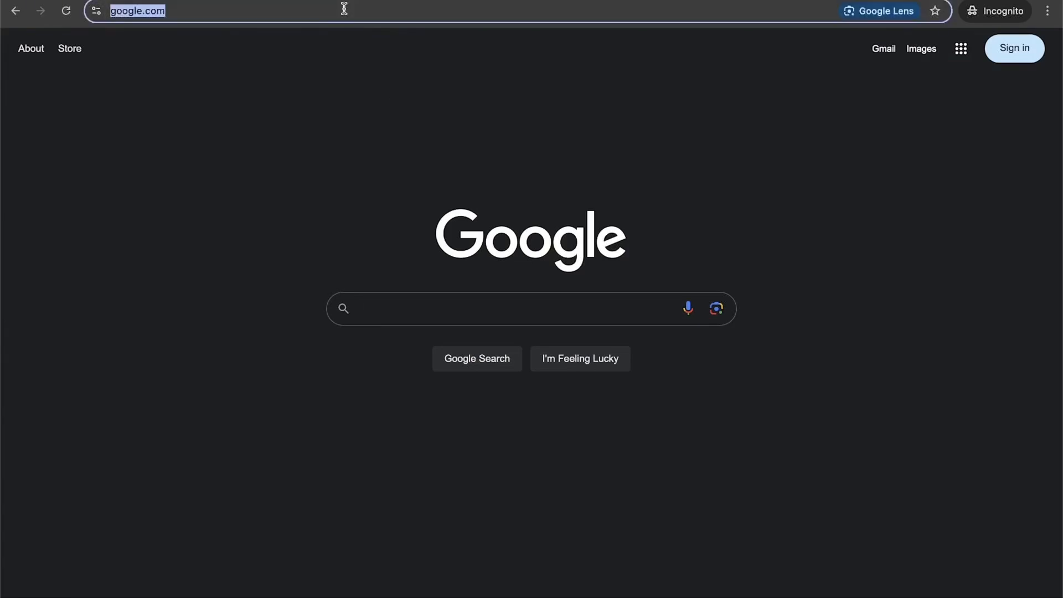
text(santrelmedia.co)
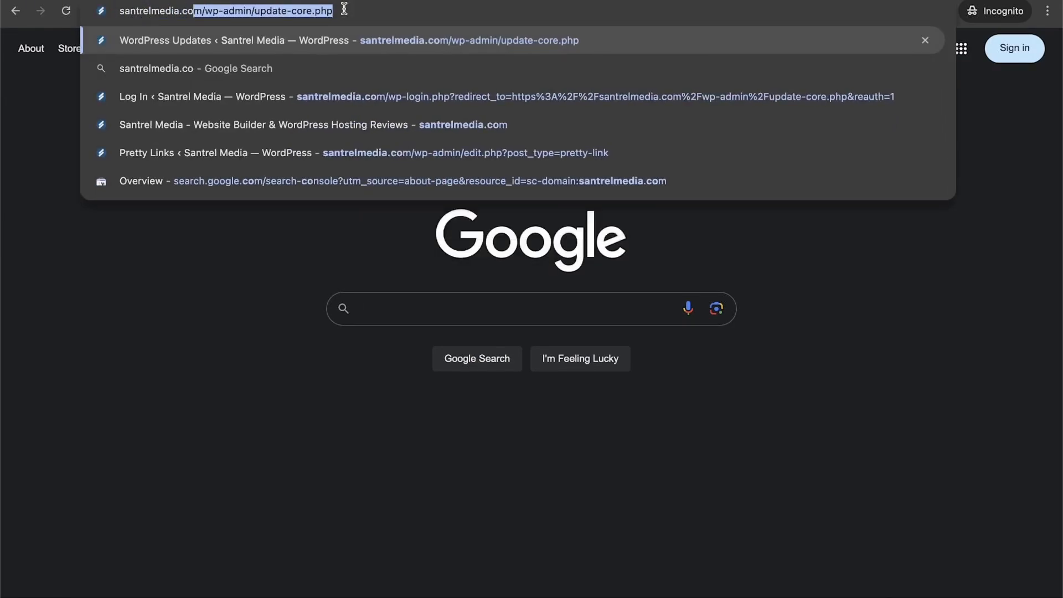
text(m/)
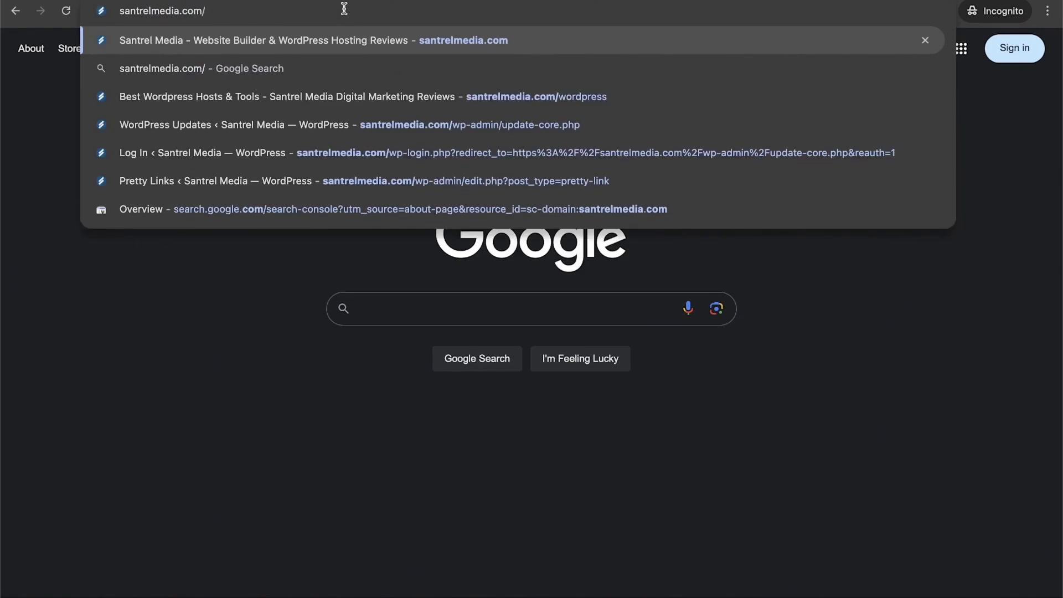
text(omnisend)
key(Return)
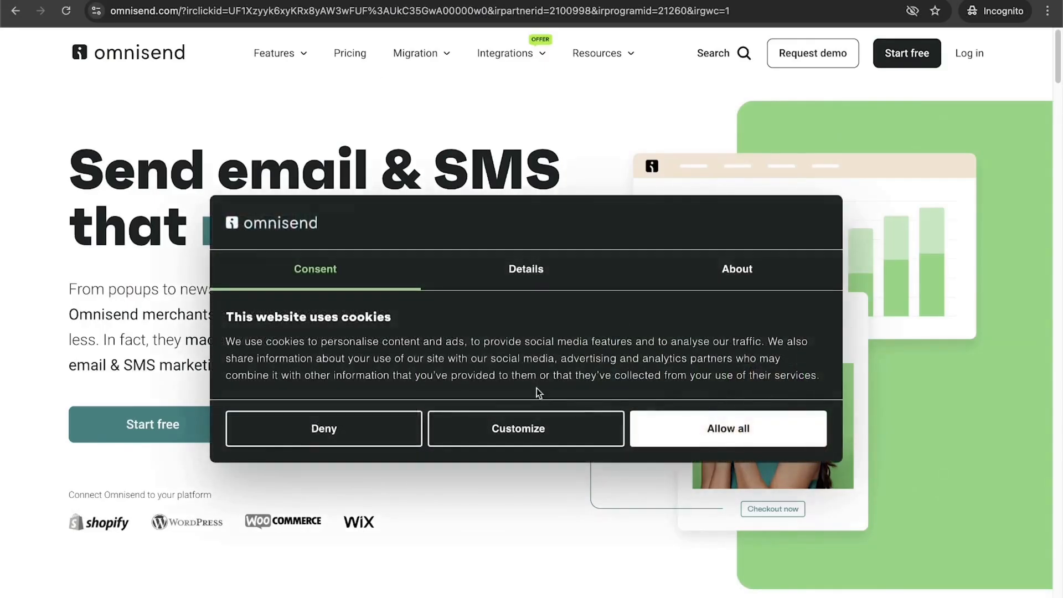
click(707, 438)
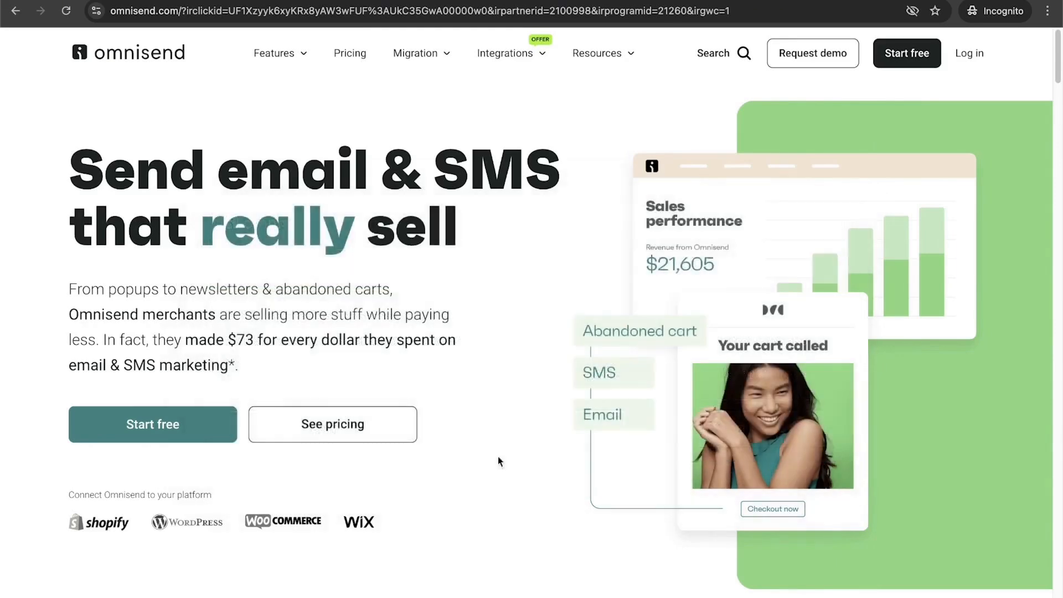
Step: Open Omnisend's pricing and compare the contacts, emails, notifications and support included in the Pro, Standard and Free plans
click(345, 423)
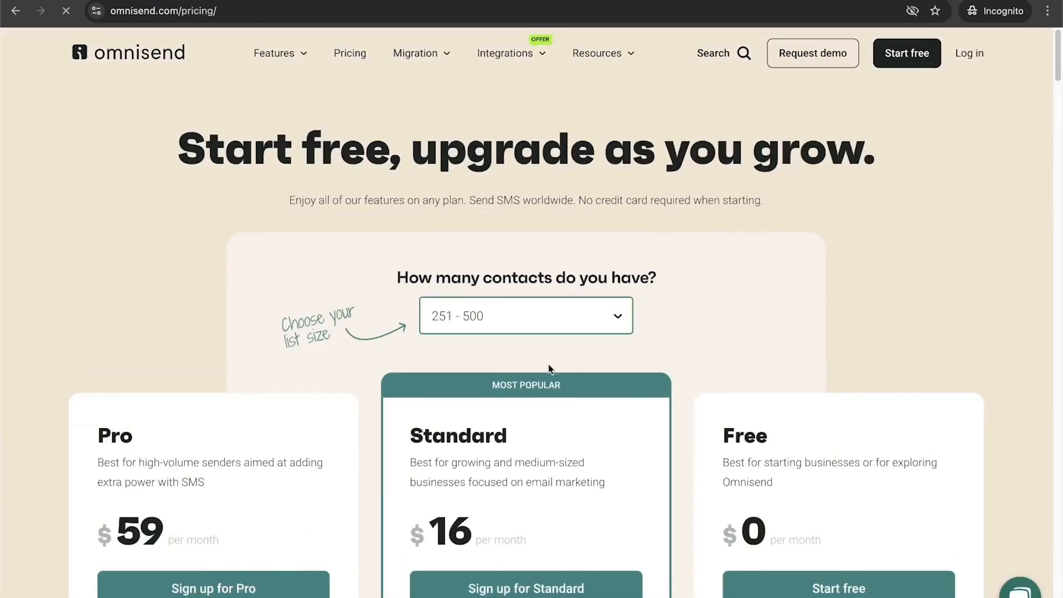
scroll(548, 364, down, 5)
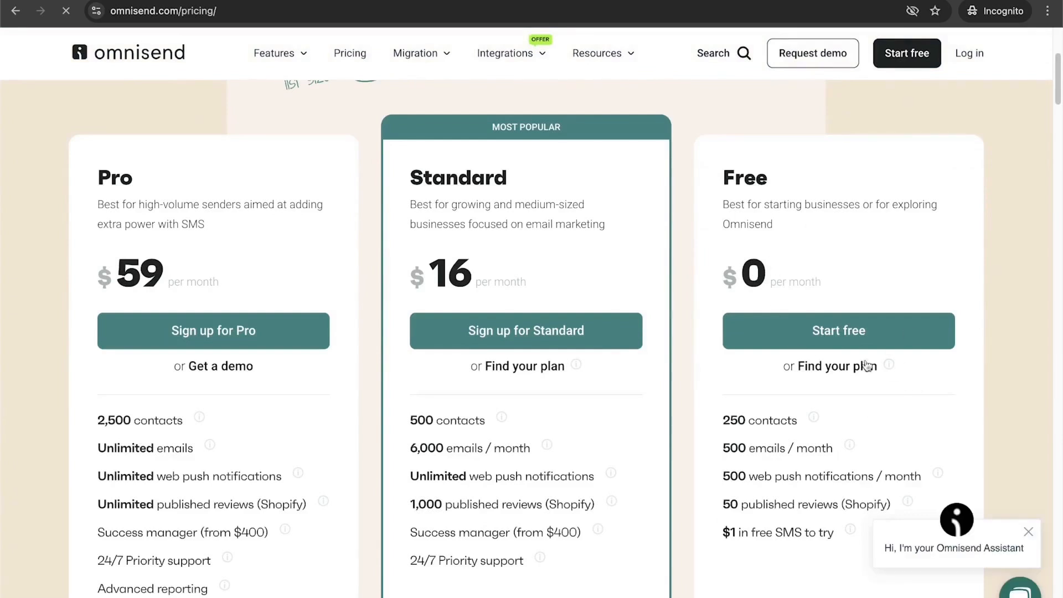
scroll(959, 438, down, 2)
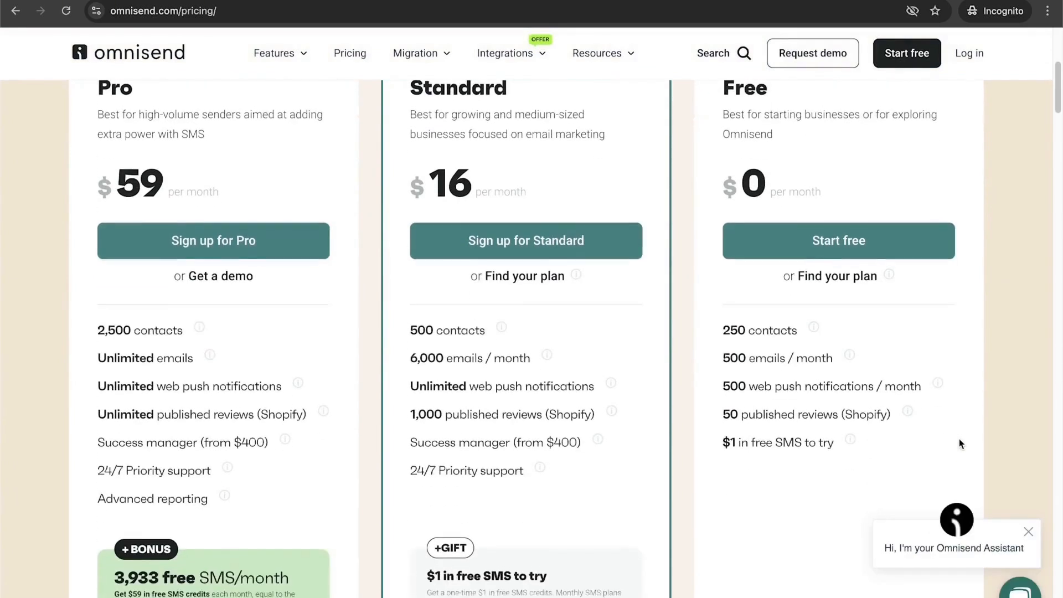
scroll(829, 465, up, 2)
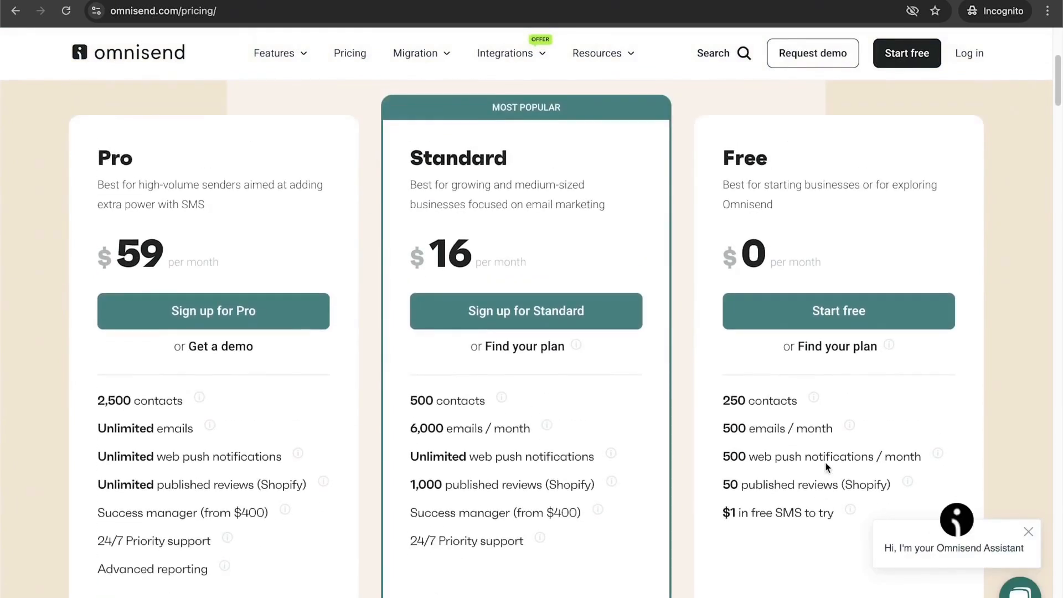
mouse_move(490, 404)
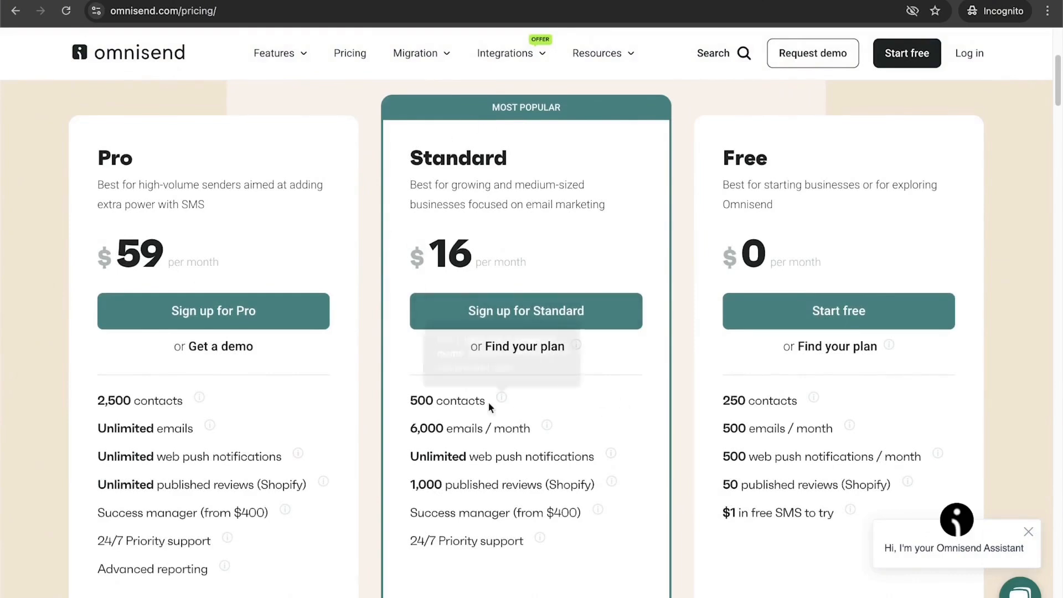
scroll(477, 439, down, 3)
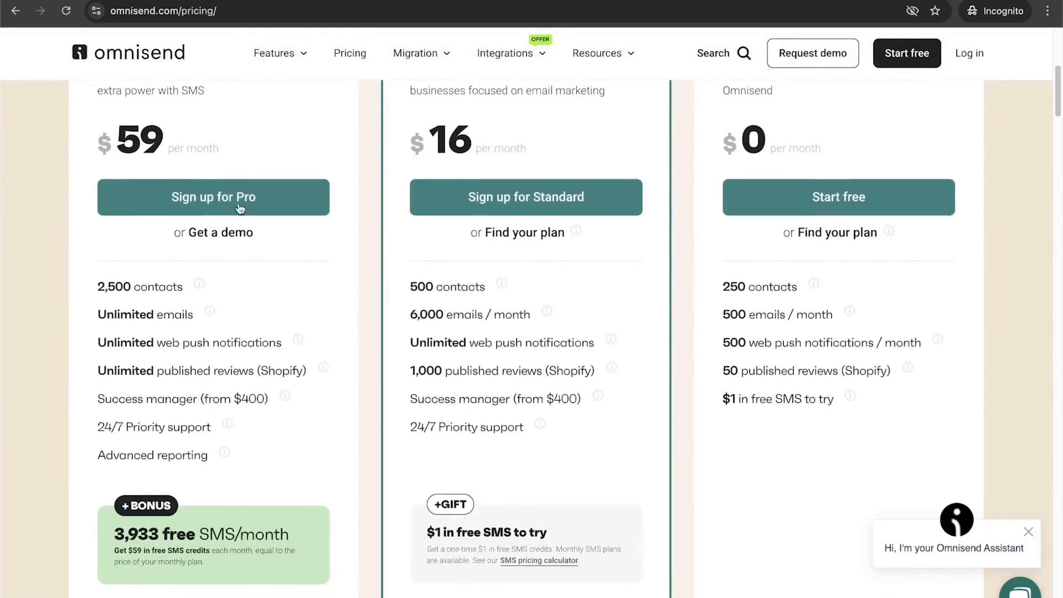
scroll(243, 324, up, 2)
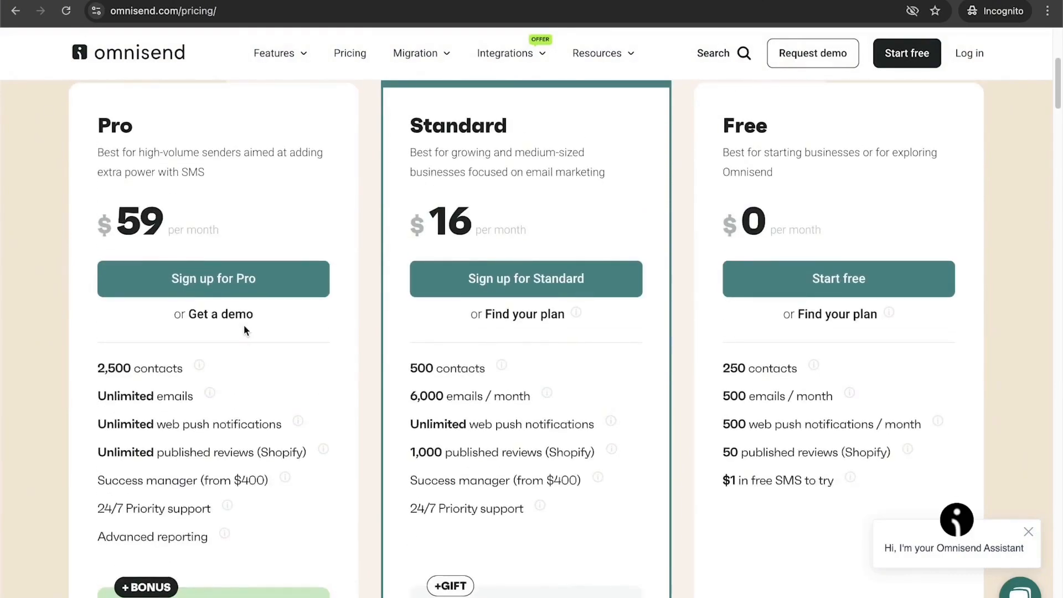
scroll(463, 416, up, 5)
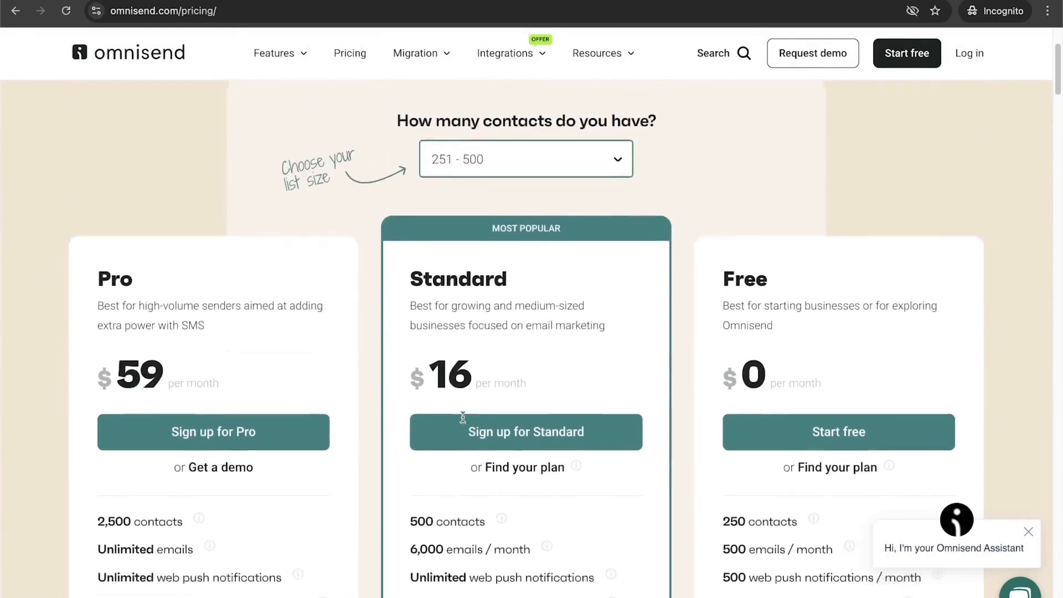
scroll(463, 417, up, 1)
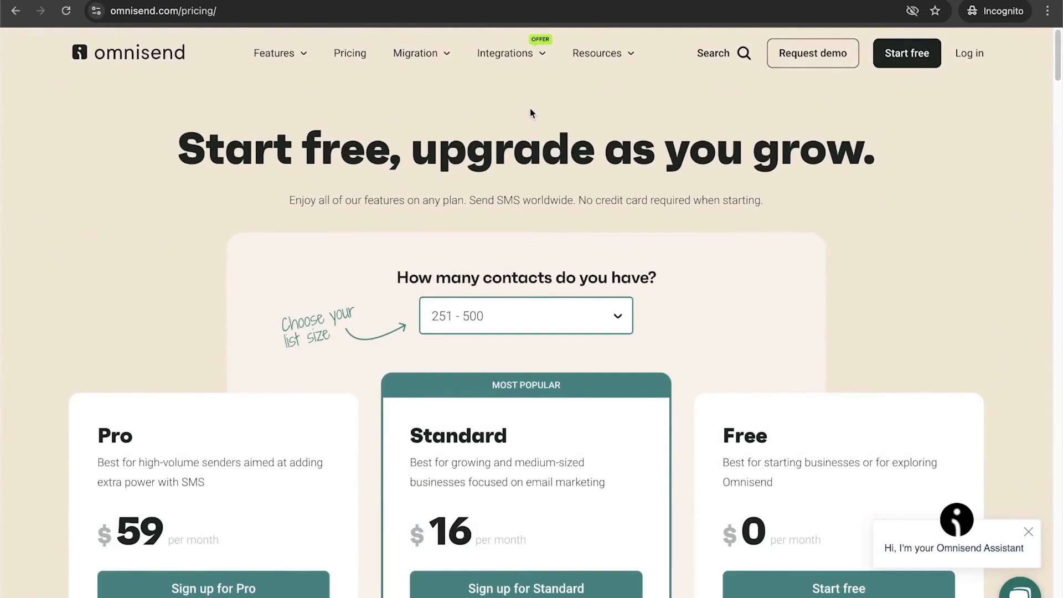
scroll(583, 396, down, 4)
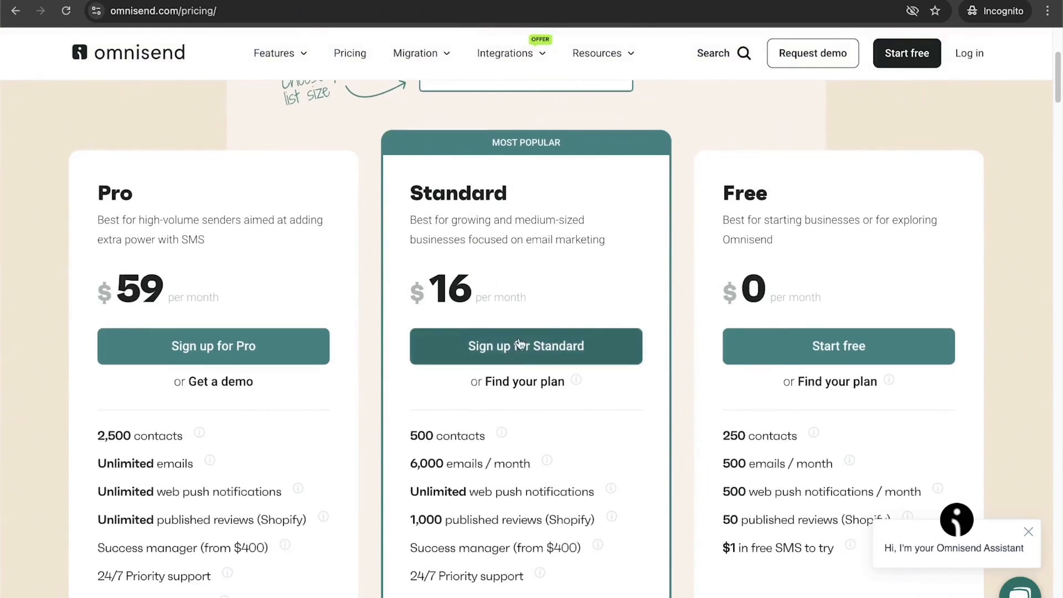
Step: Sign up for Omnisend Standard by email as an Ecommerce business, entering the business email and account password and agreeing to the terms
click(520, 345)
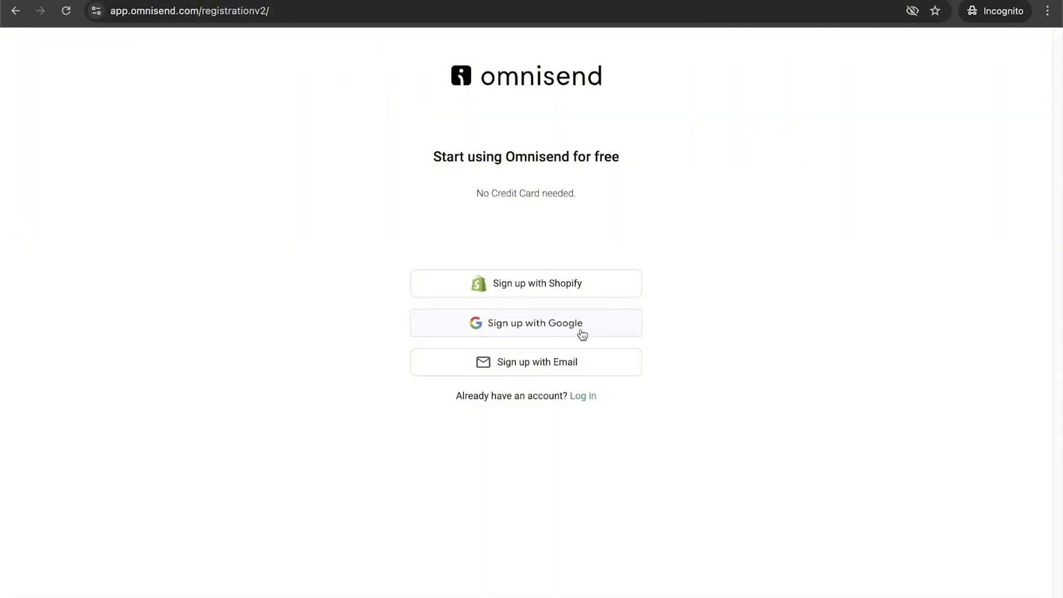
click(563, 372)
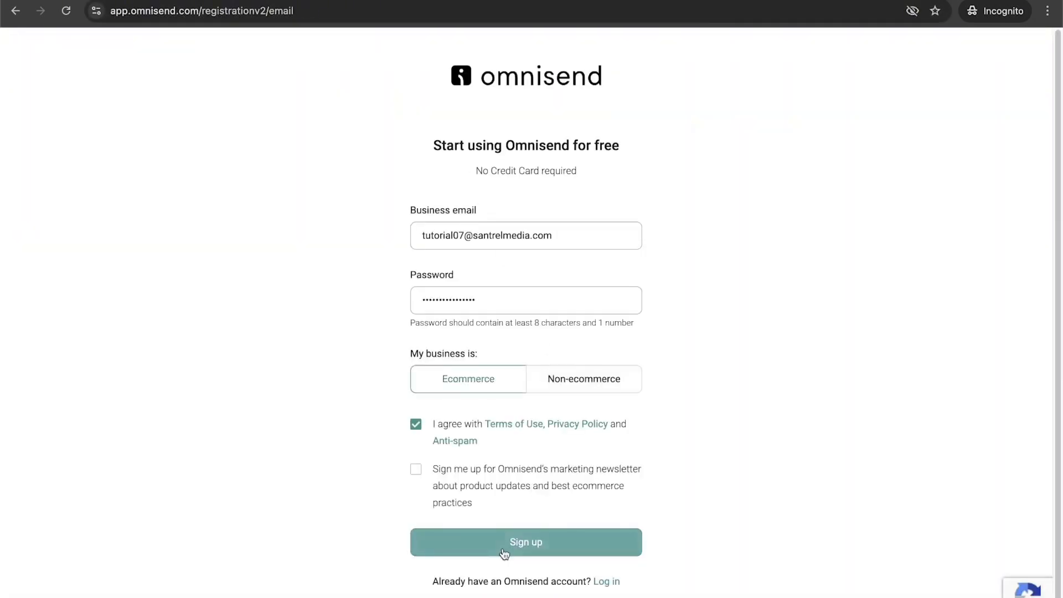
click(505, 553)
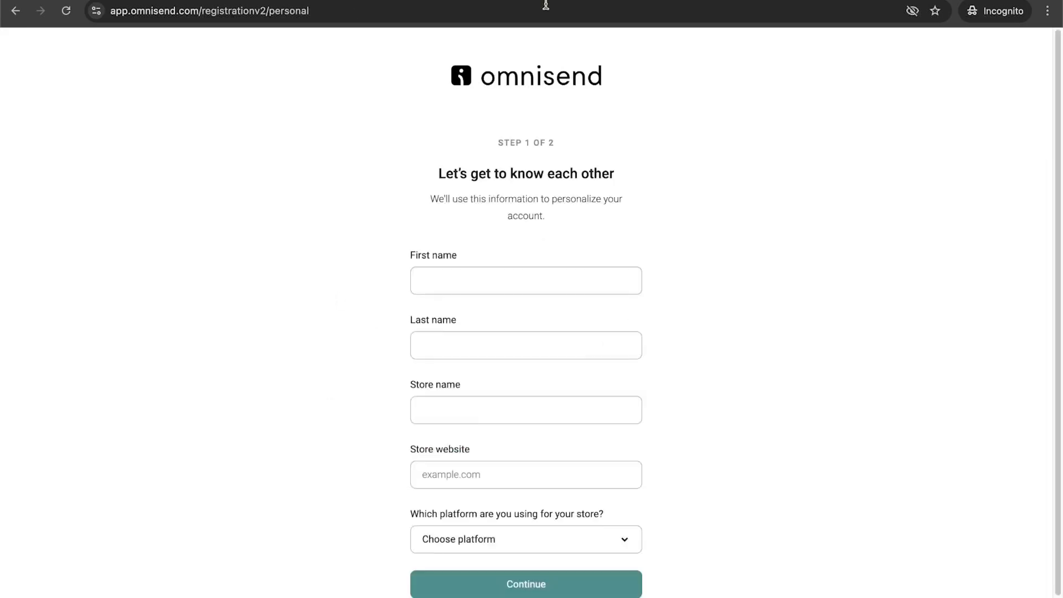
Step: Complete the account details with first and last name, store name Santrel Outdoors, website santreloutdoors.com and platform WooCommerce
click(500, 286)
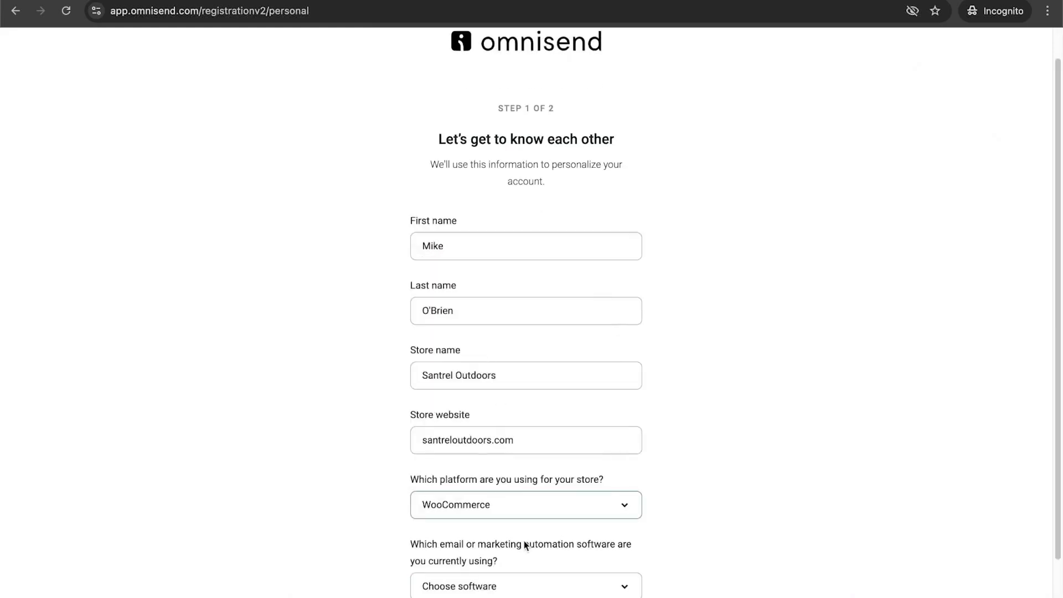
scroll(524, 546, down, 2)
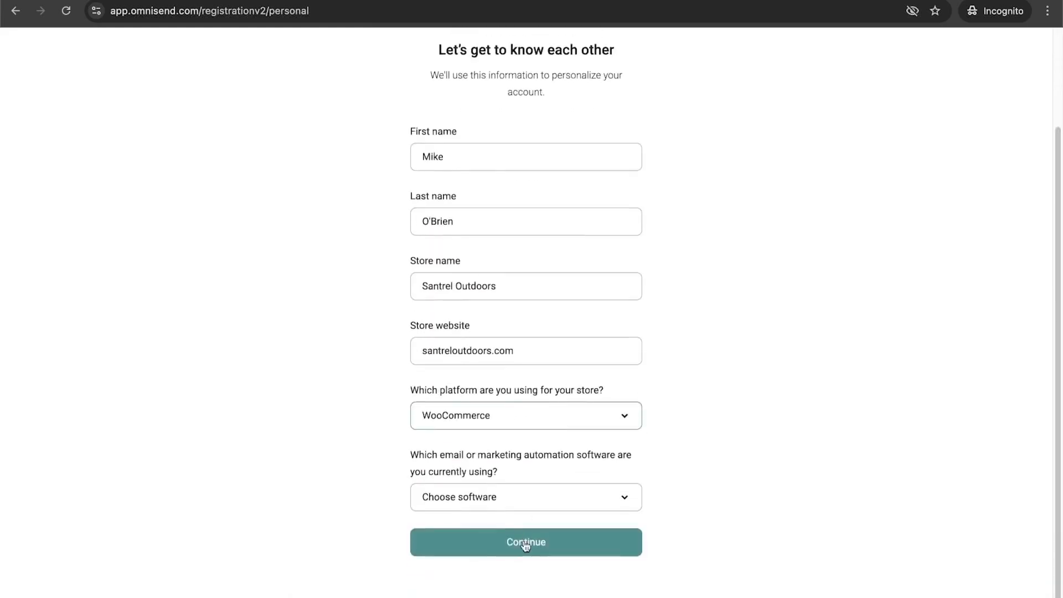
click(524, 543)
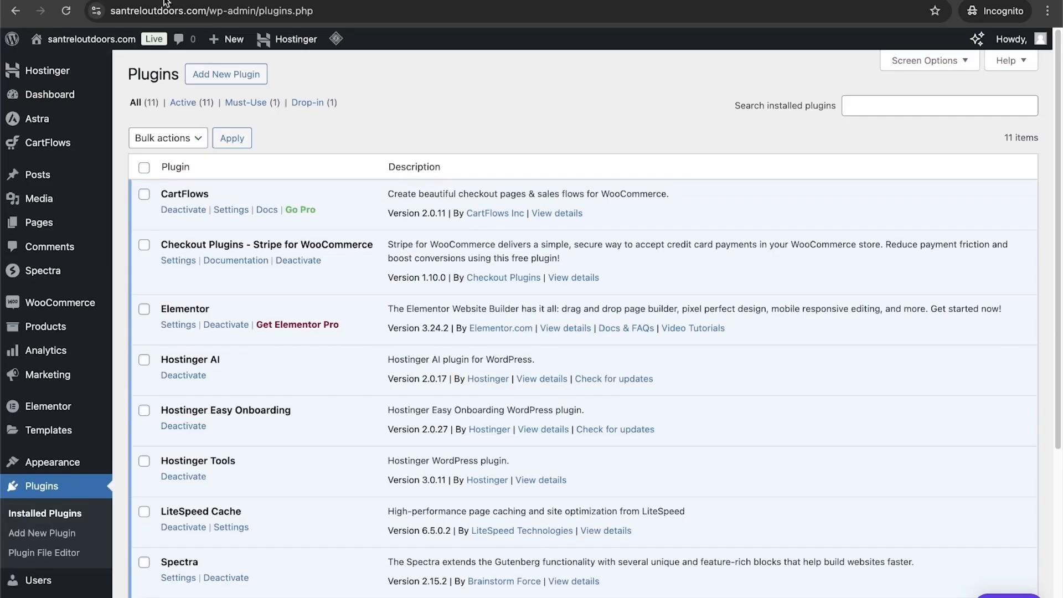
Step: Search the WordPress plugins for omnisend, then install and activate Email Marketing for WooCommerce by Omnisend
click(235, 80)
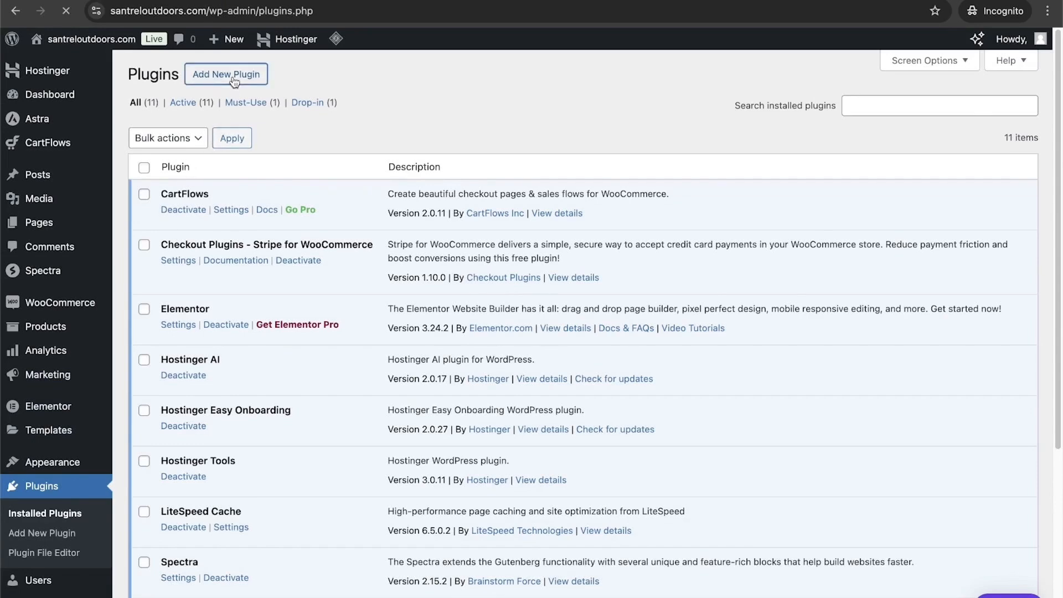
click(807, 111)
text(o)
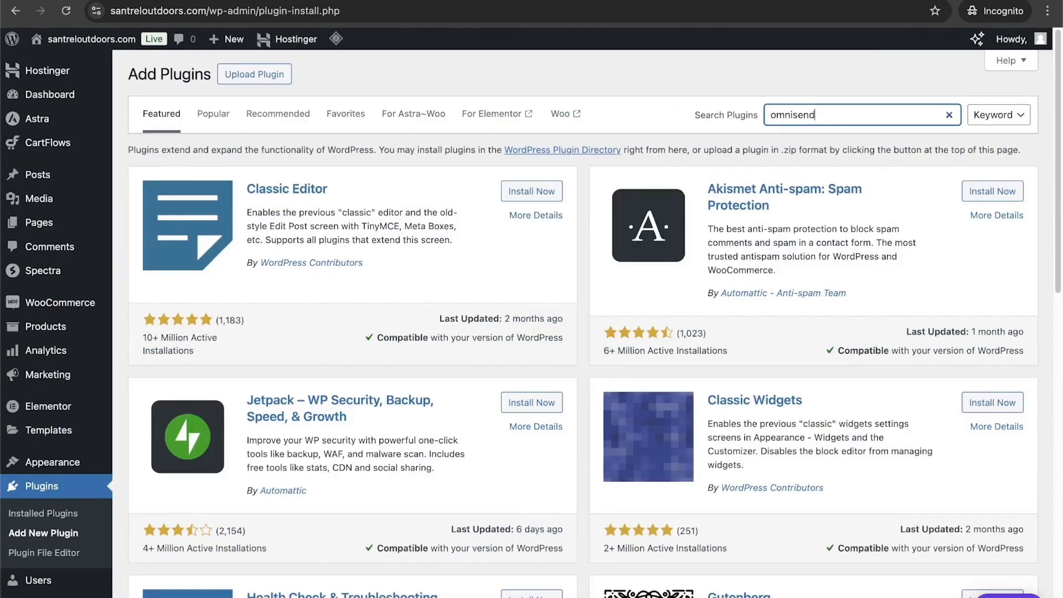
text(mnisend)
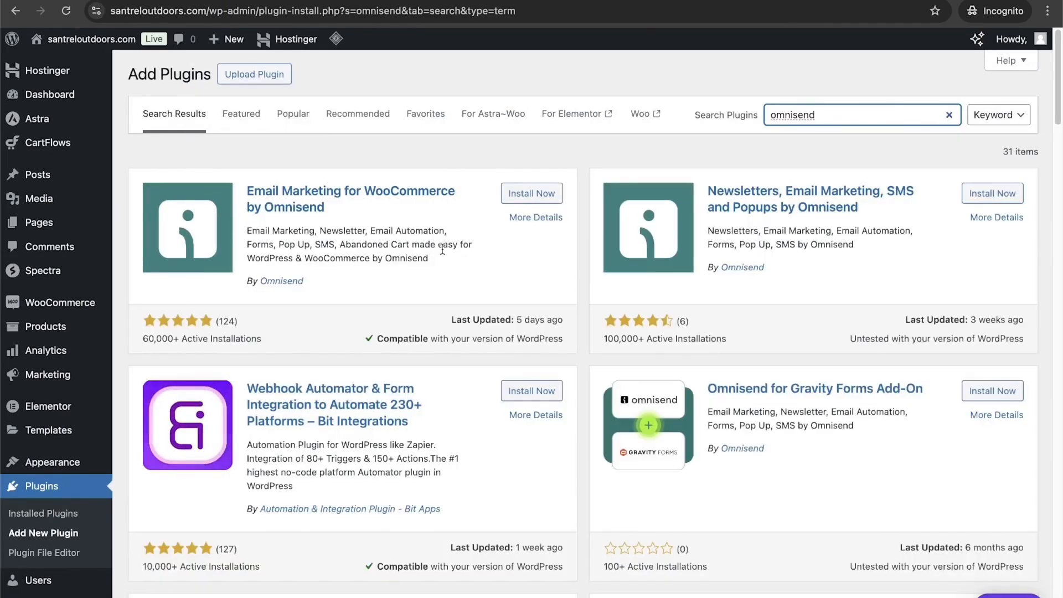
click(548, 197)
click(538, 193)
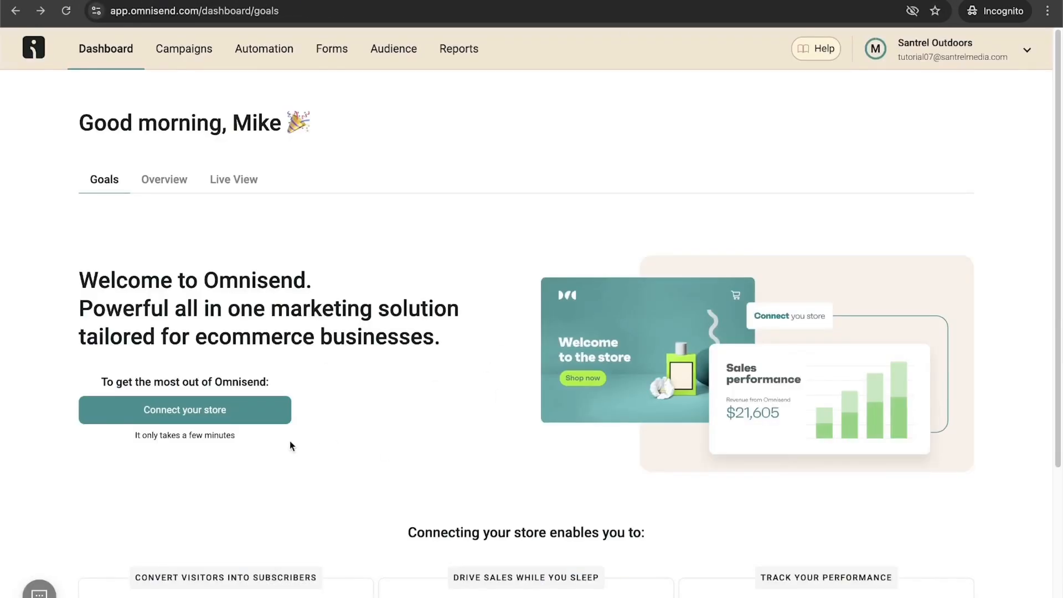
Step: Start connecting the store in Omnisend with WooCommerce as the platform, and link the existing Omnisend account from the WordPress plugin
click(236, 413)
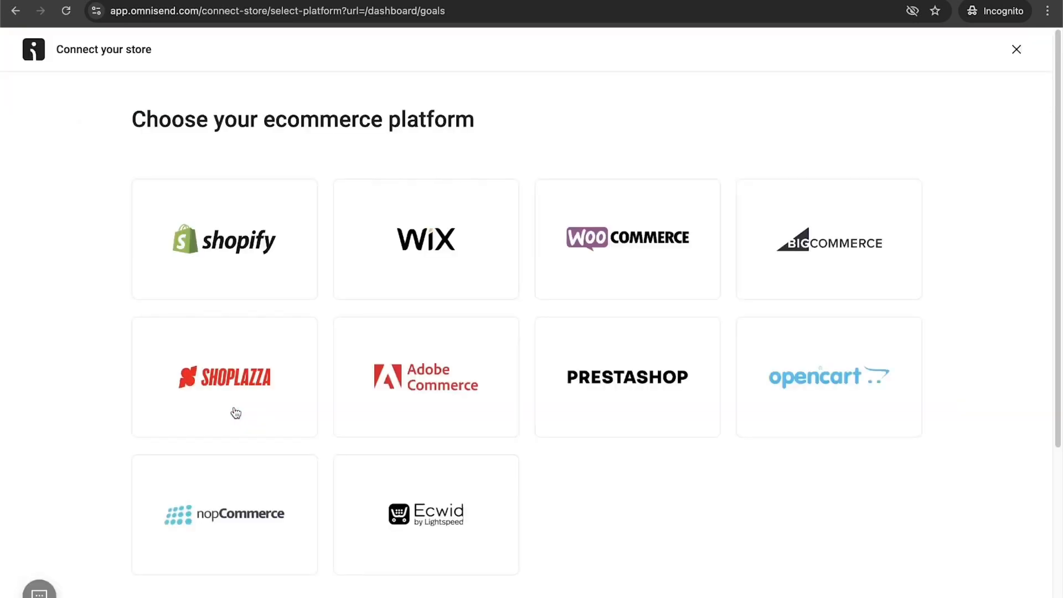
click(641, 258)
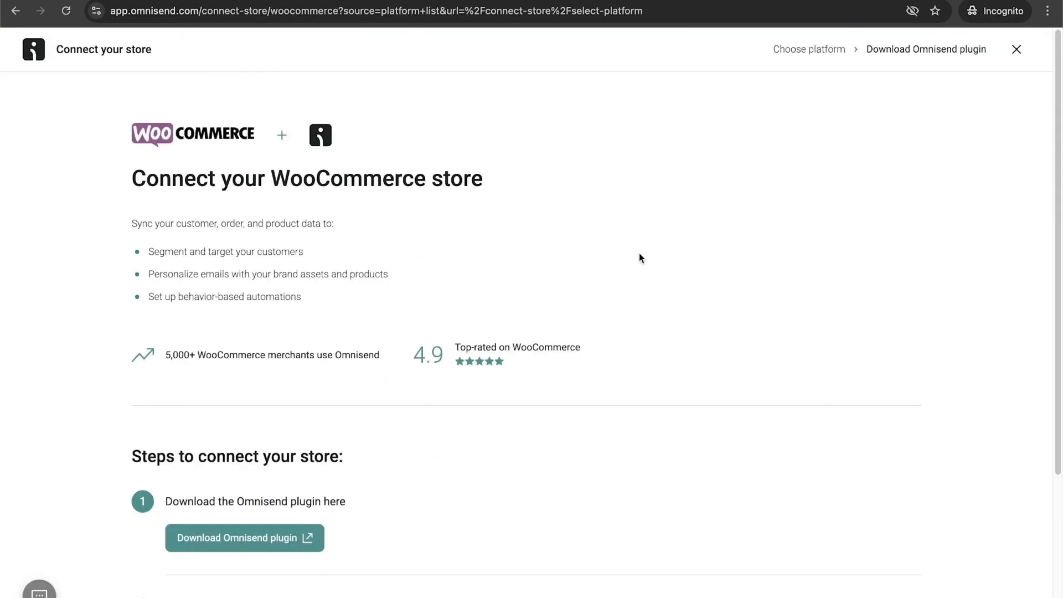
scroll(314, 375, down, 4)
click(226, 333)
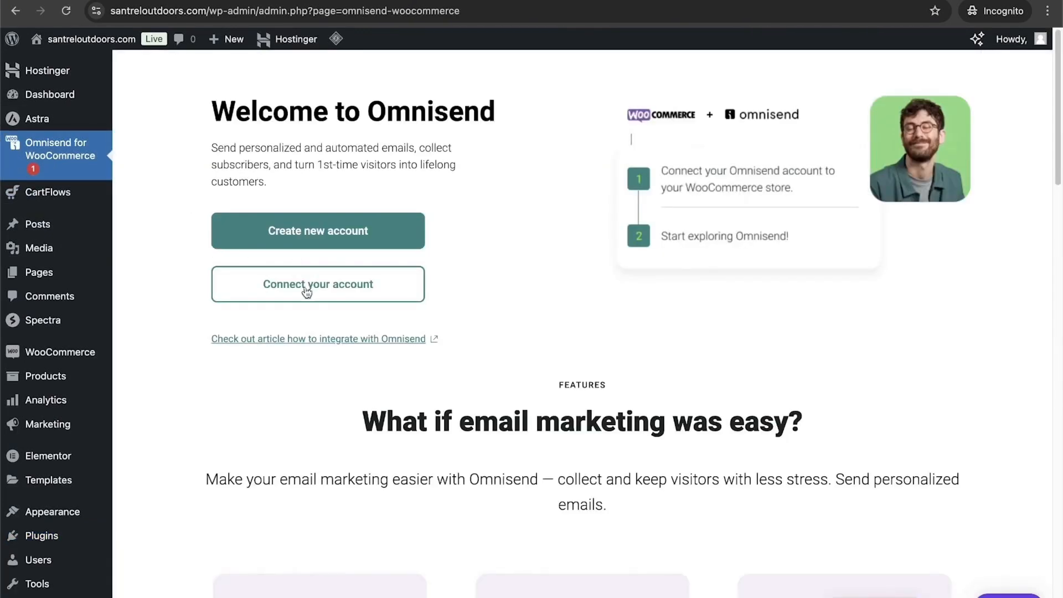
click(306, 288)
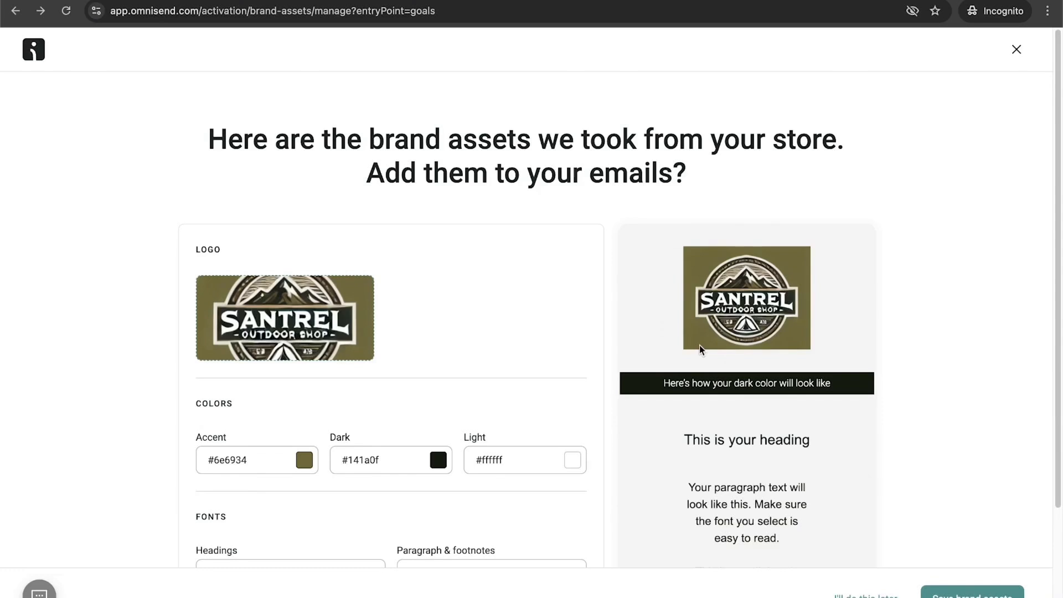
Step: Review and save the brand assets taken from the store, and proceed past the goals introduction
scroll(303, 288, down, 5)
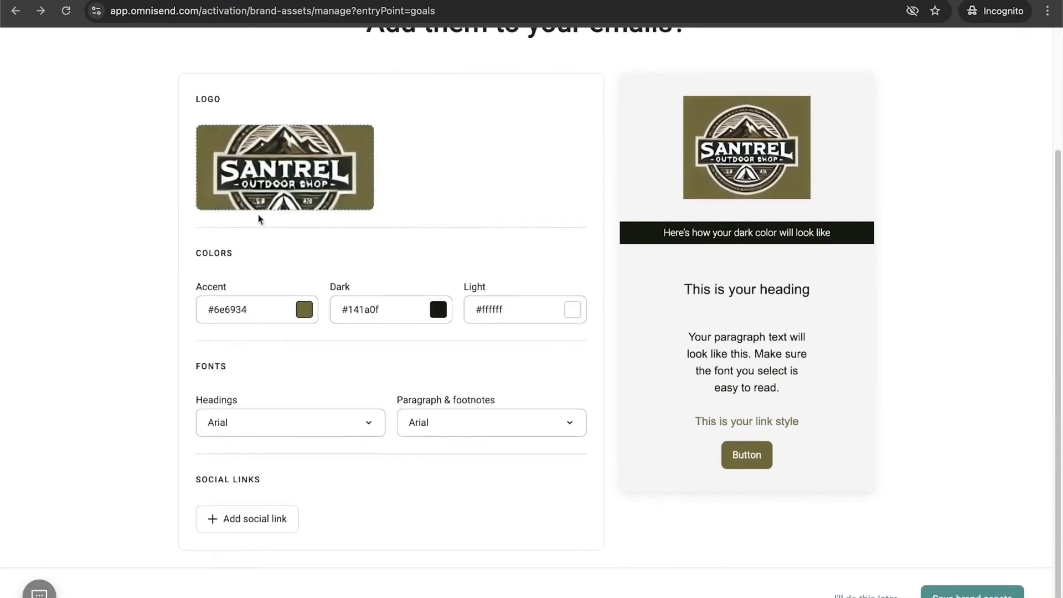
click(972, 592)
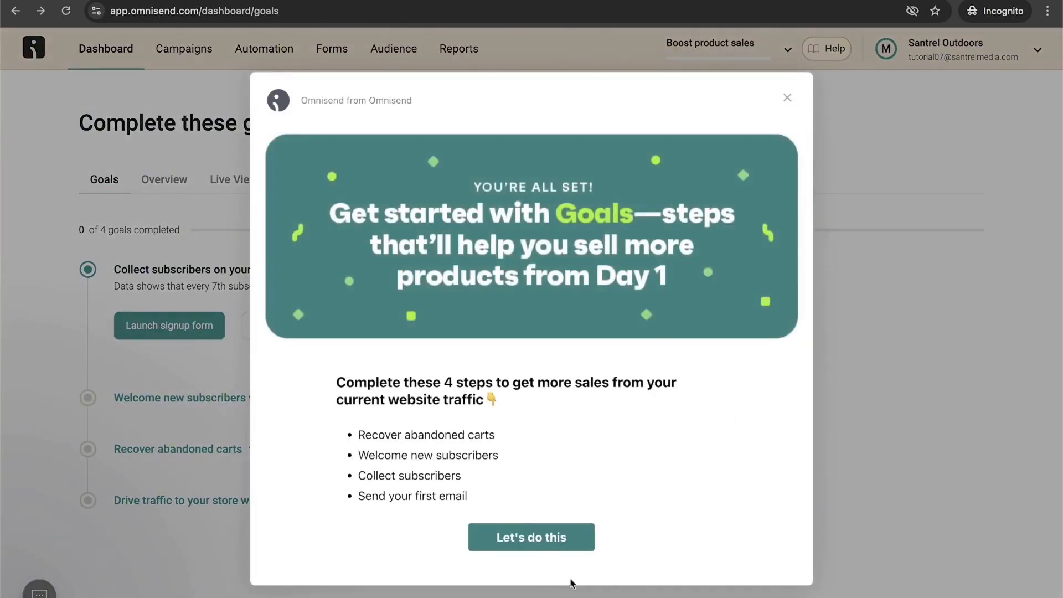
click(555, 536)
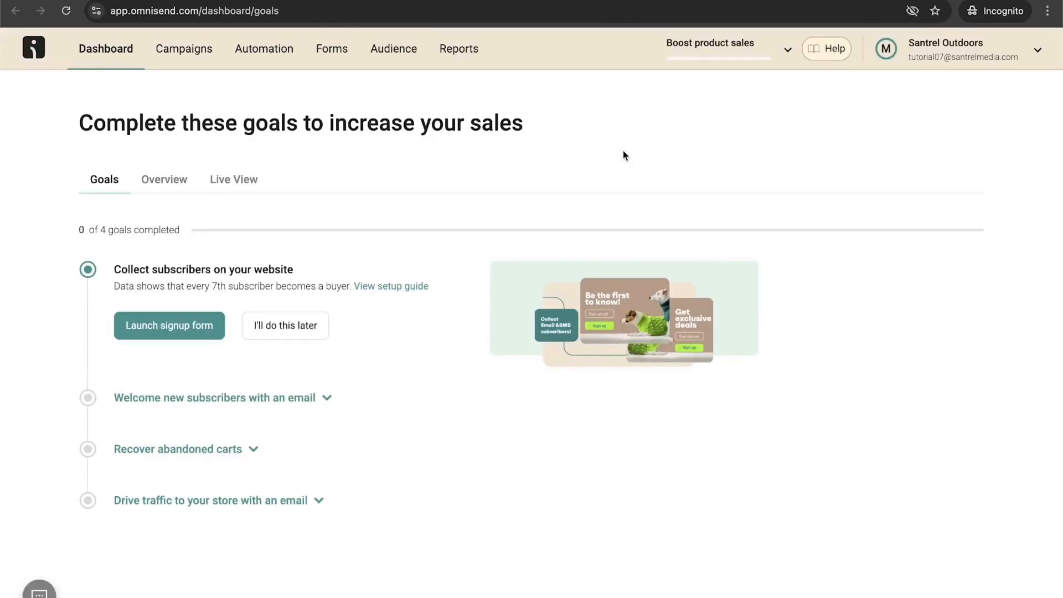
Step: Open the welcome discount signup form and add a Birthday date field and a legal consent block above the GET 10% OFF button
click(162, 331)
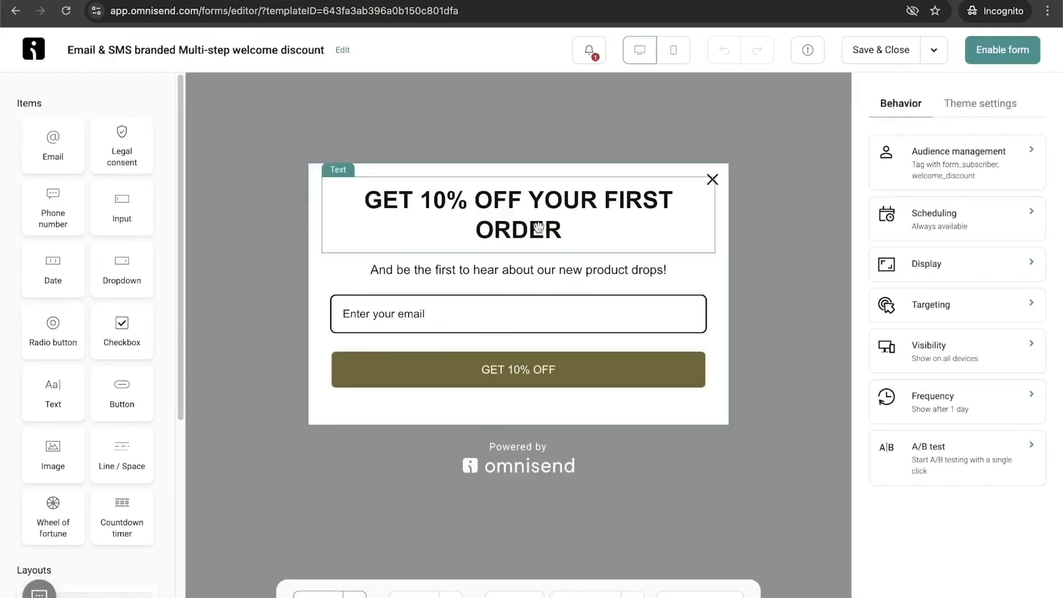
click(625, 270)
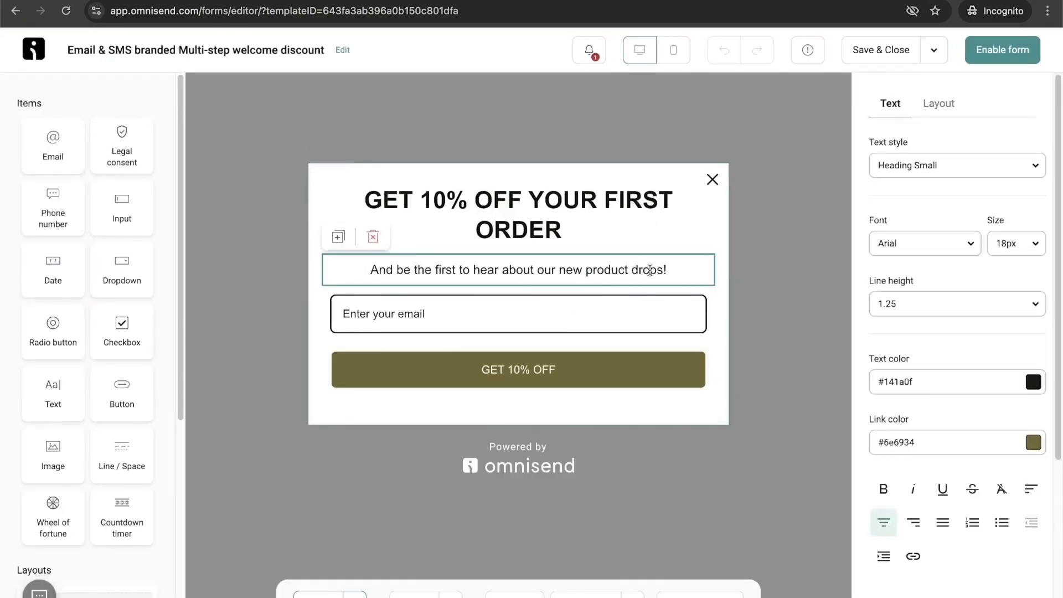
click(434, 270)
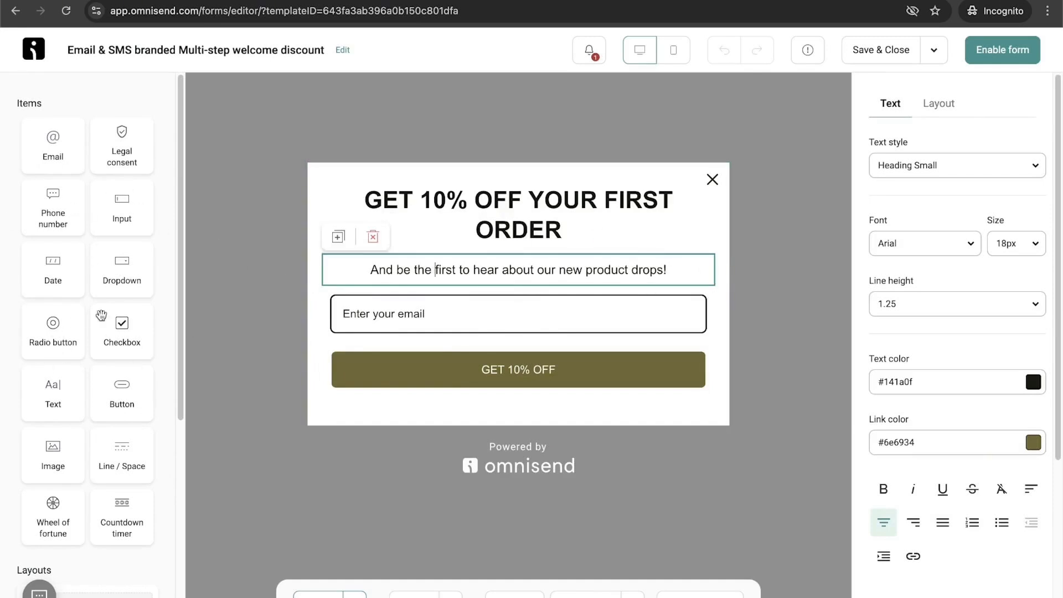
drag(49, 274, 524, 347)
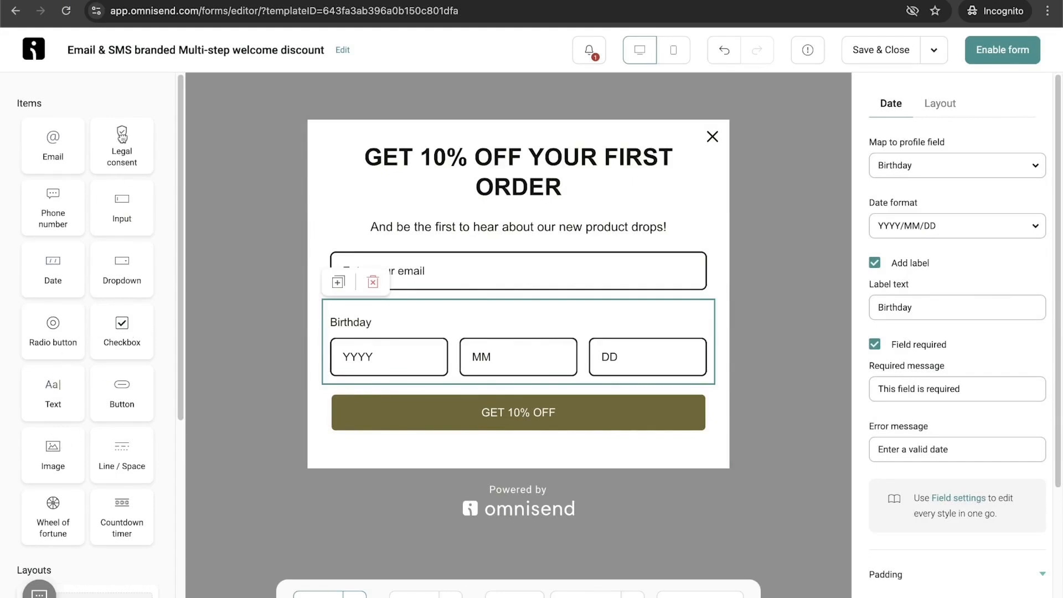
drag(123, 146, 385, 396)
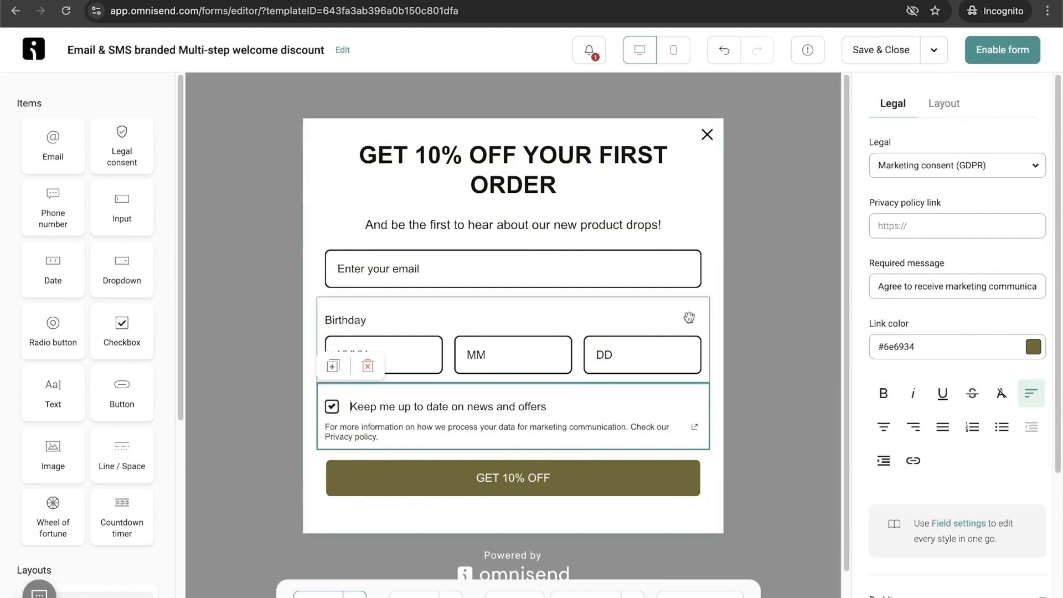
Step: Try to enable the signup form, and open the consent block's privacy policy link for fixing
click(1005, 50)
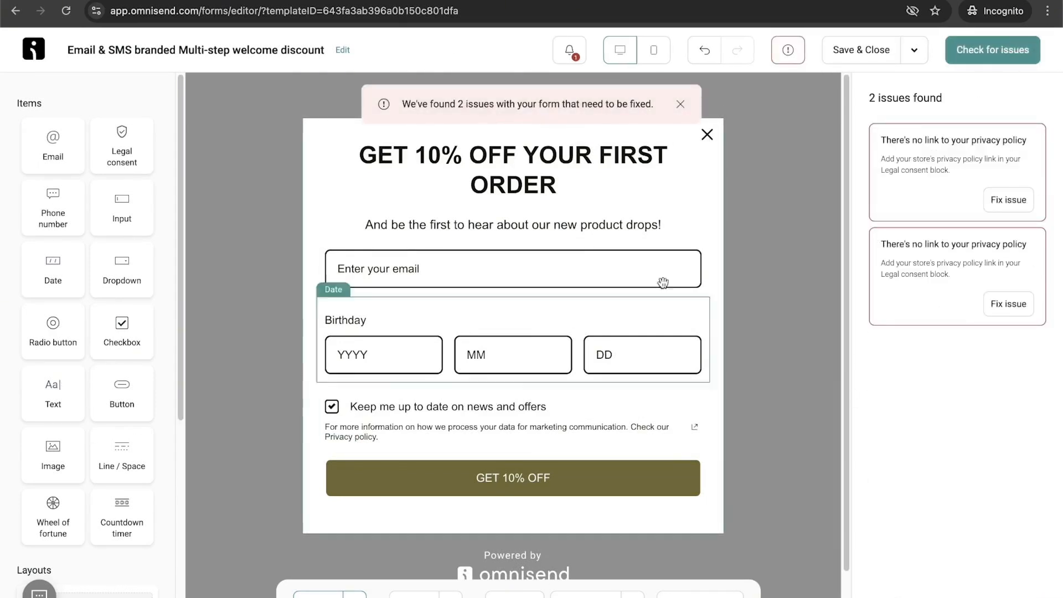
click(1033, 200)
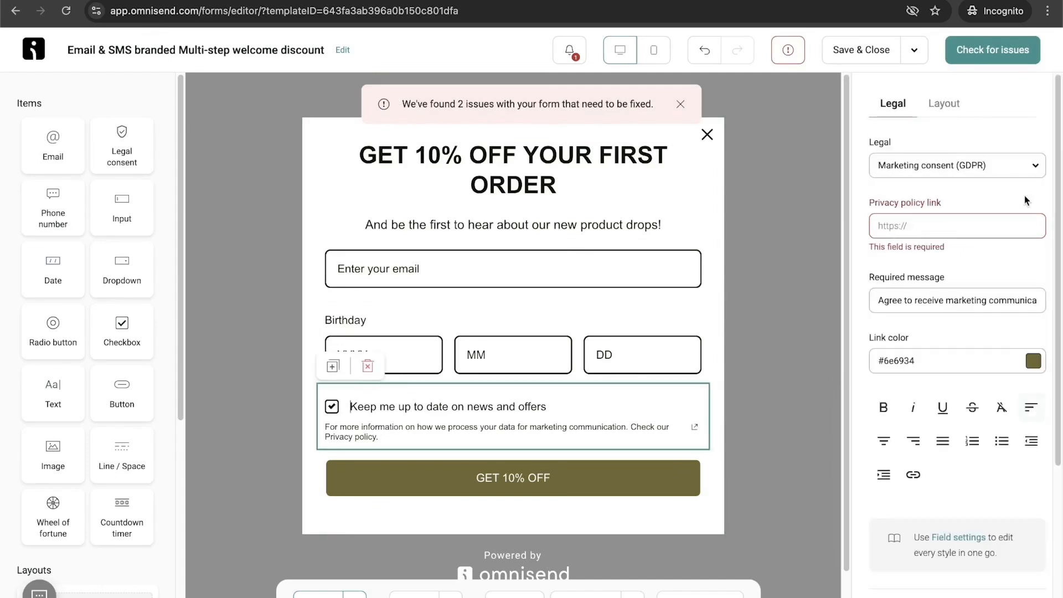
click(917, 222)
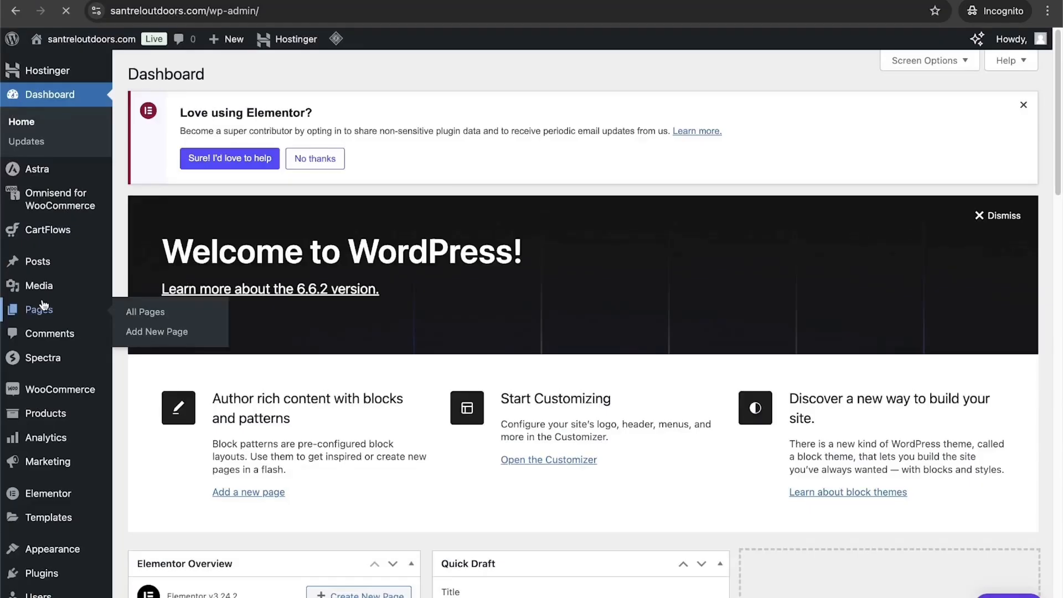
Step: Open the Privacy Policy page from the WordPress page list and copy its web address
click(39, 308)
scroll(491, 383, down, 2)
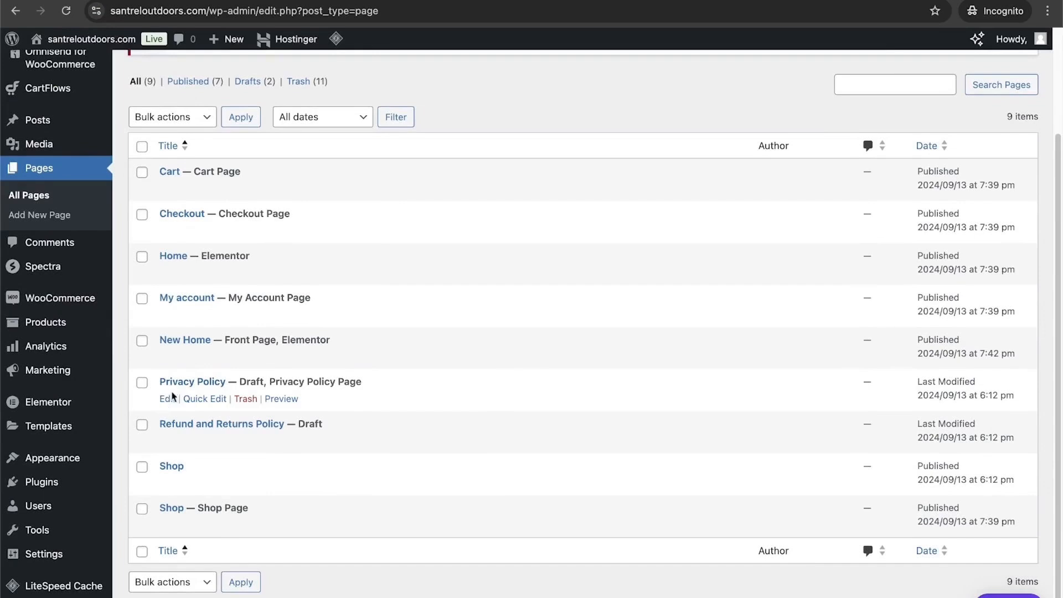
click(203, 400)
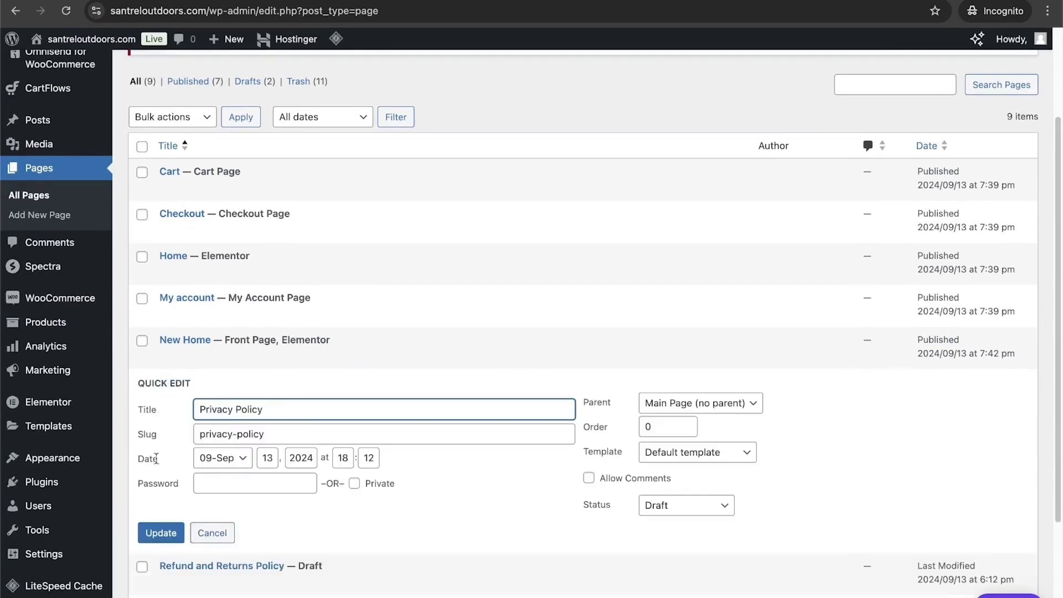
click(196, 532)
click(174, 387)
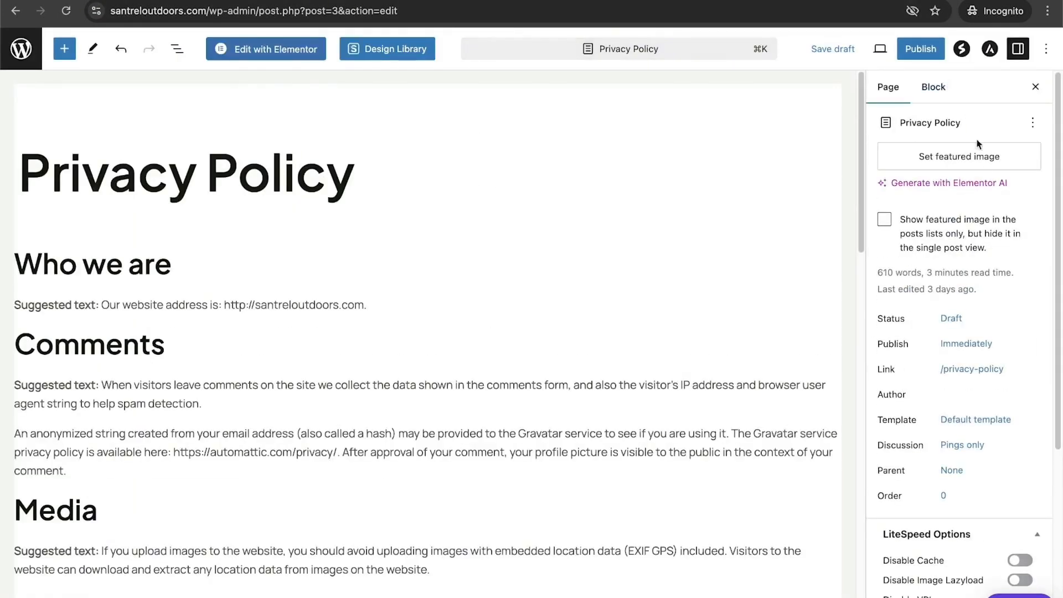
click(443, 15)
key(ctrl+c)
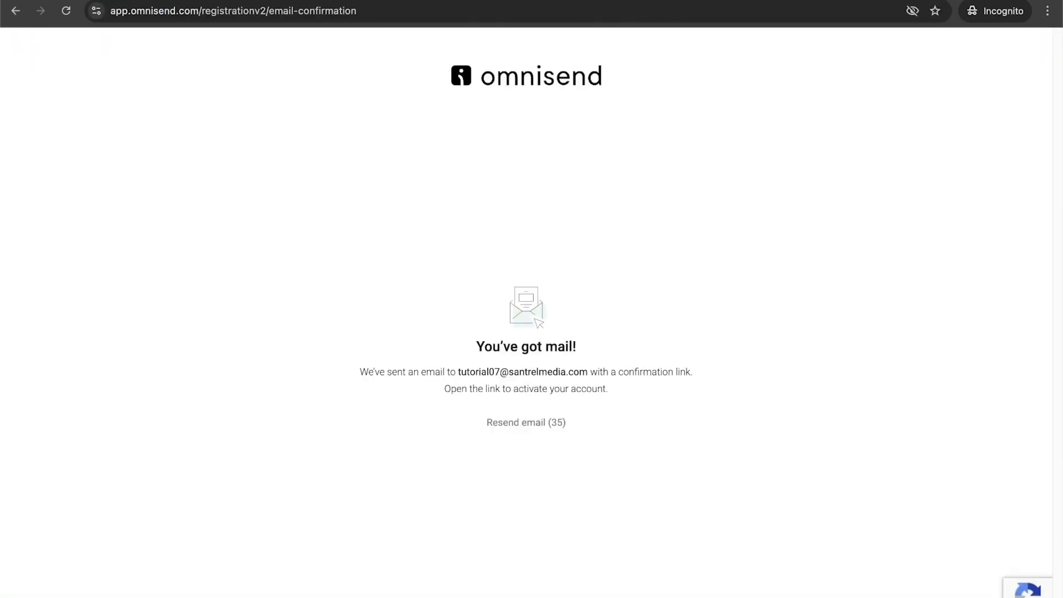
click(330, 10)
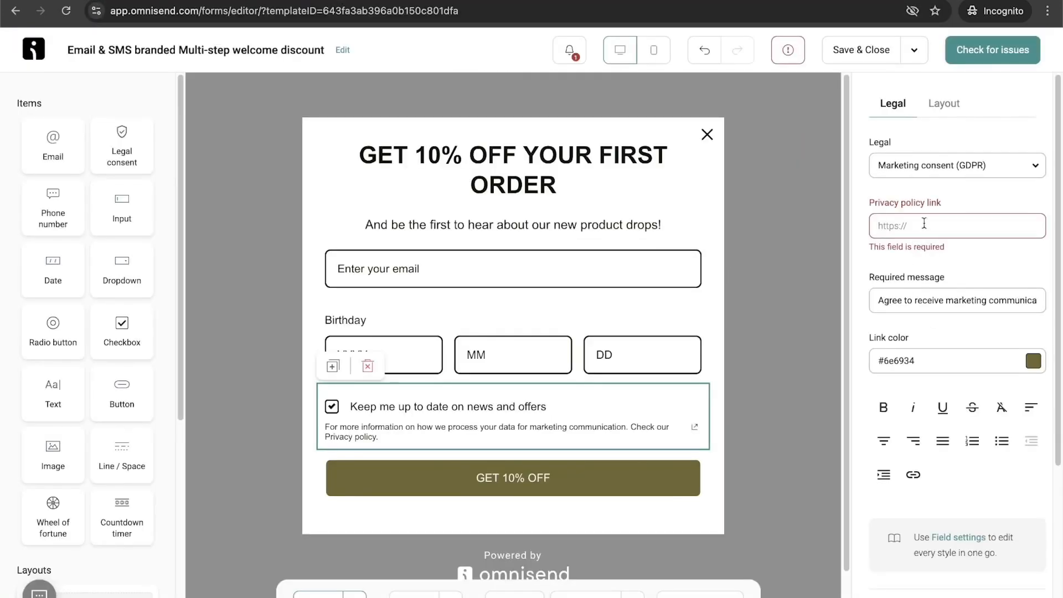
key(ctrl+v)
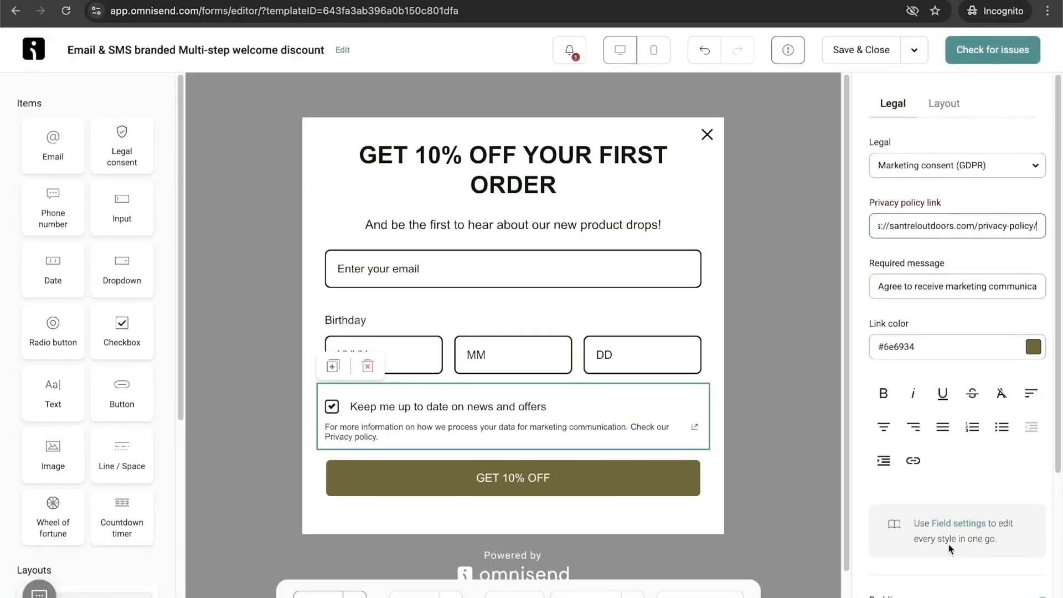
scroll(946, 553, down, 4)
scroll(945, 554, up, 4)
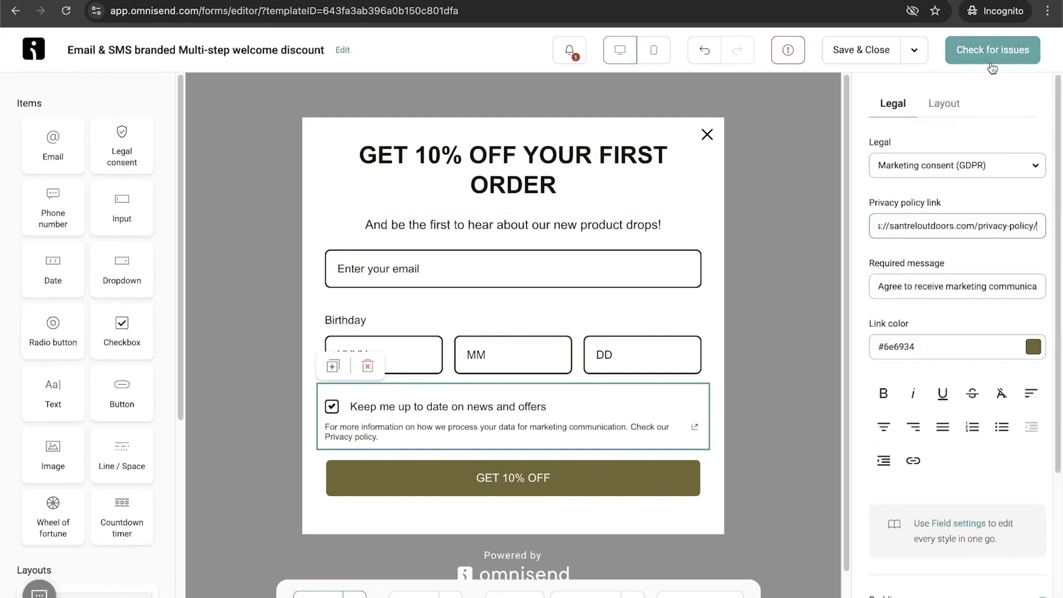
click(974, 53)
click(997, 53)
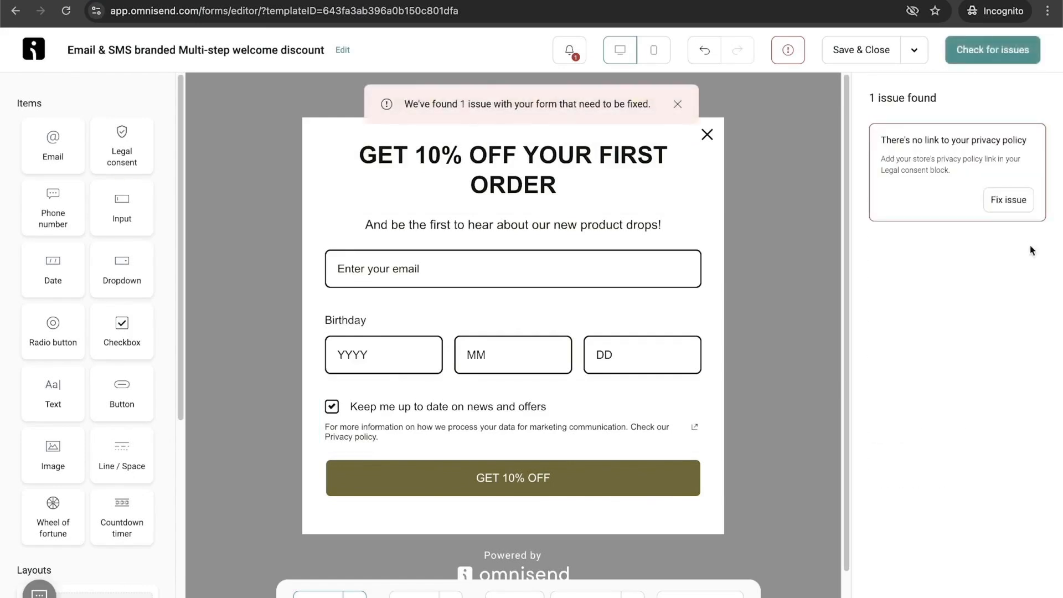
click(1018, 55)
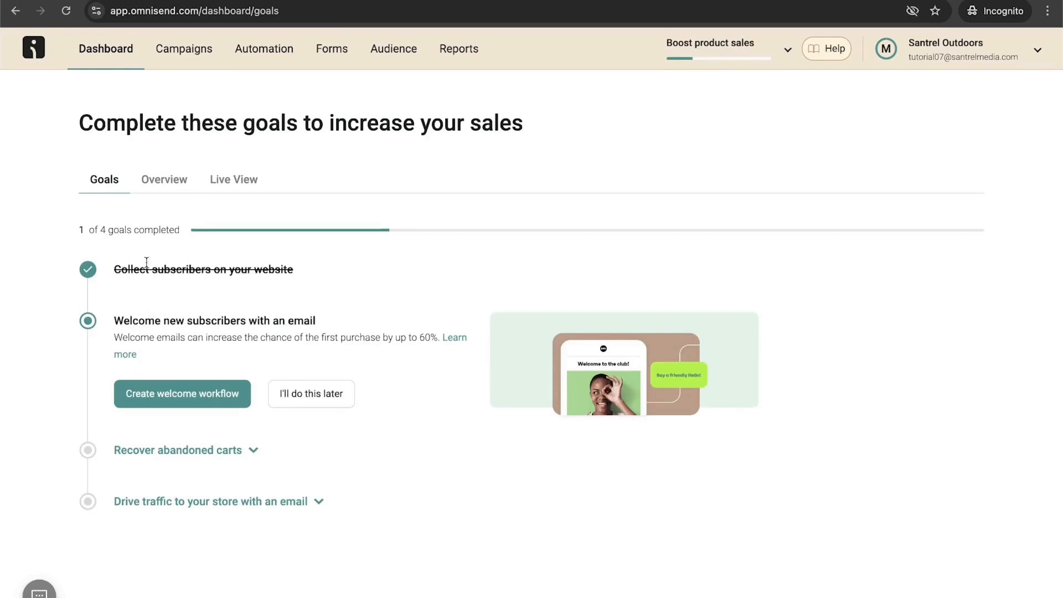
Step: Create the welcome workflow for new subscribers using only emails and start it
click(215, 400)
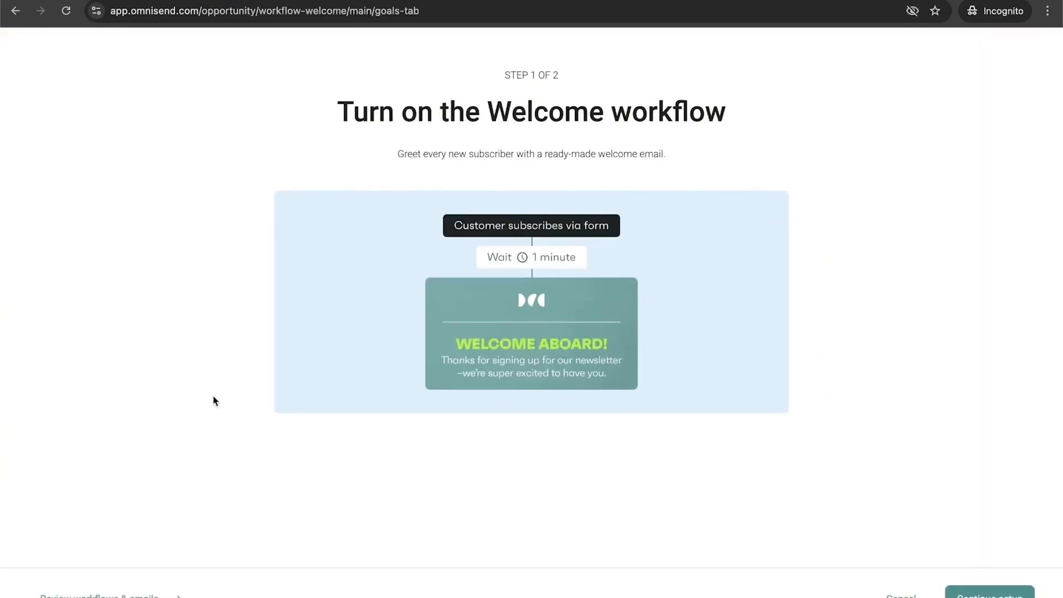
click(990, 593)
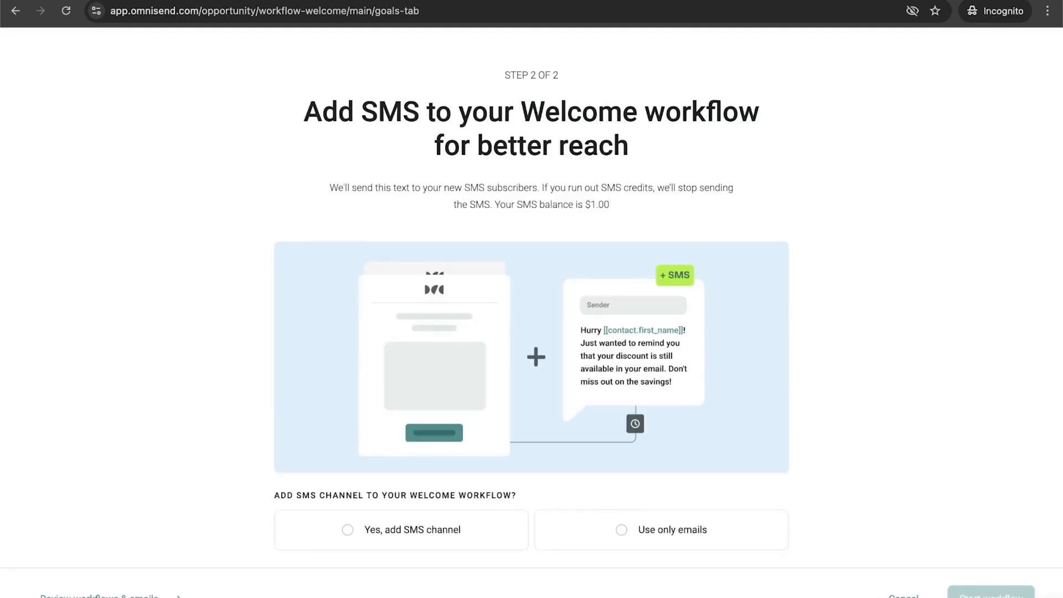
click(622, 530)
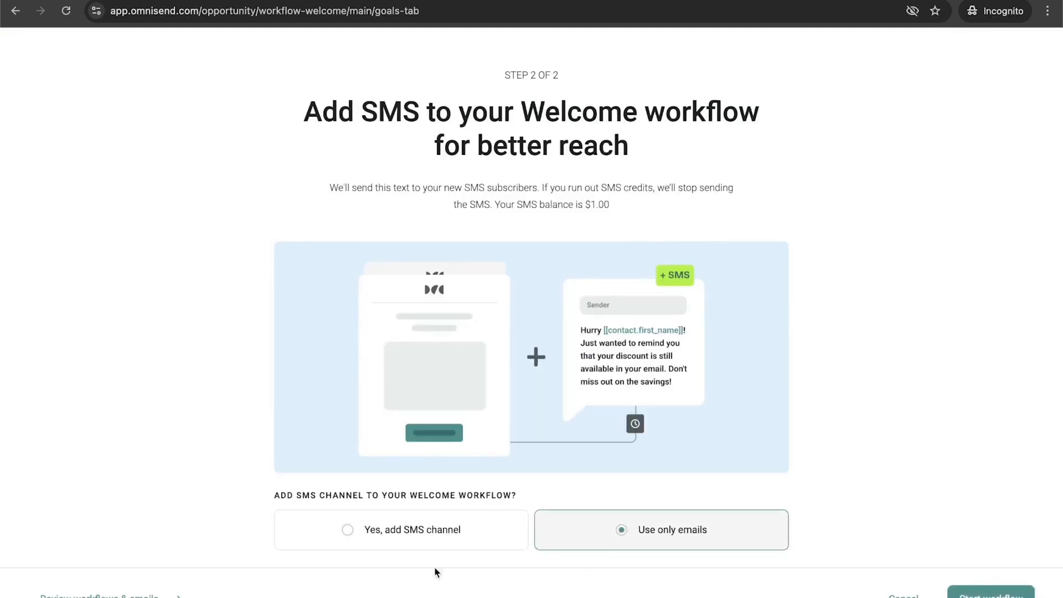
click(989, 591)
click(978, 592)
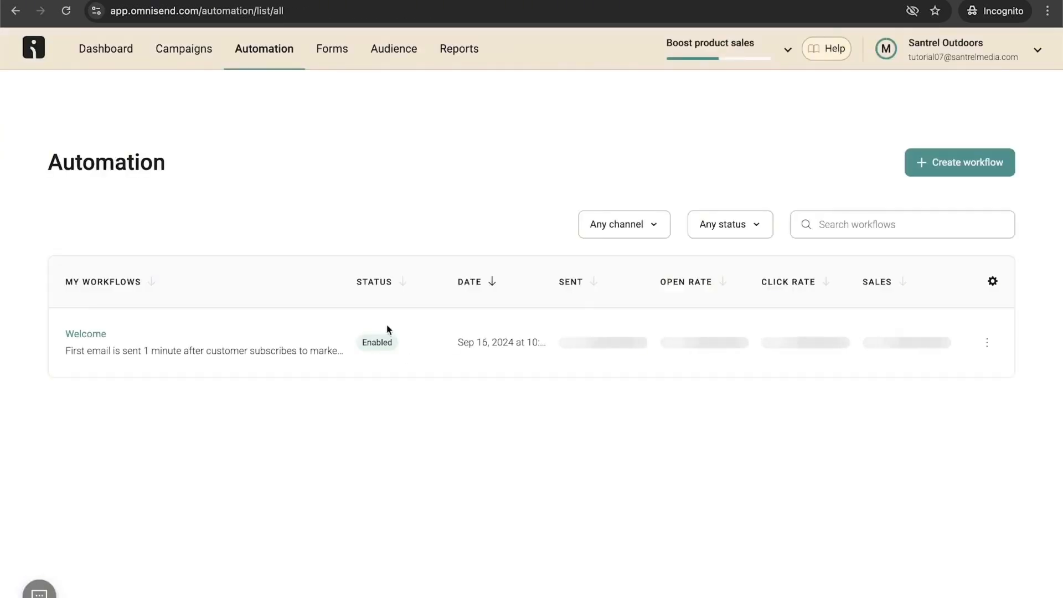
Step: Launch the Abandoned Cart and Checkout workflows from the dashboard goals using only emails
click(123, 48)
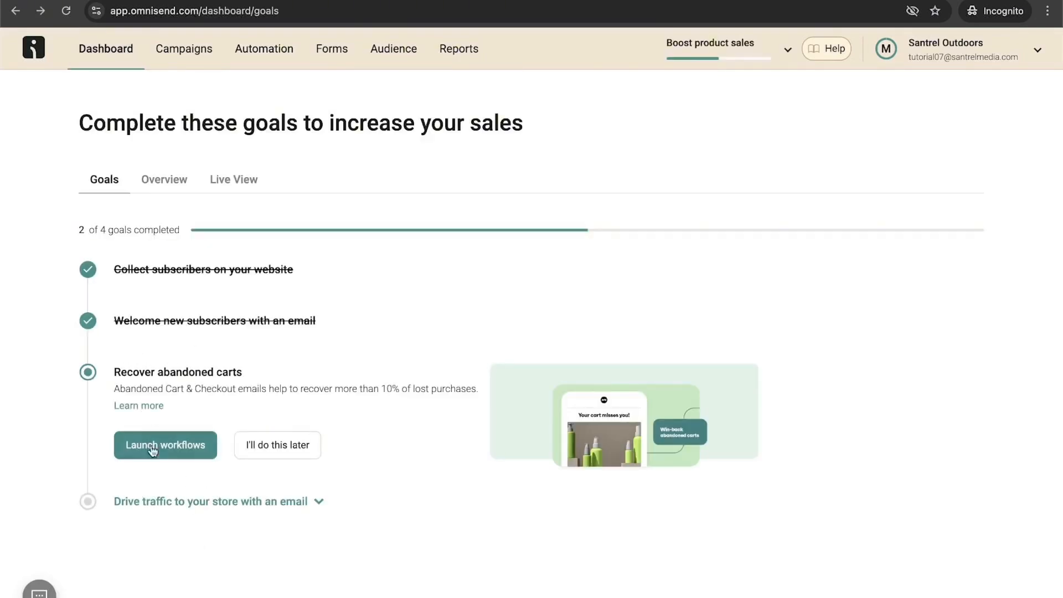
click(170, 446)
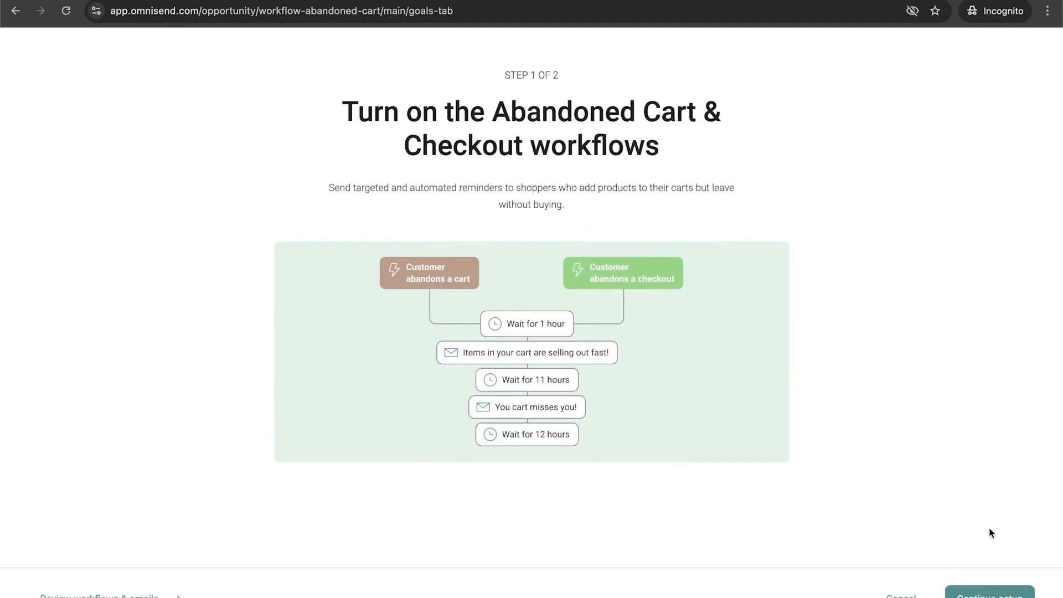
click(978, 594)
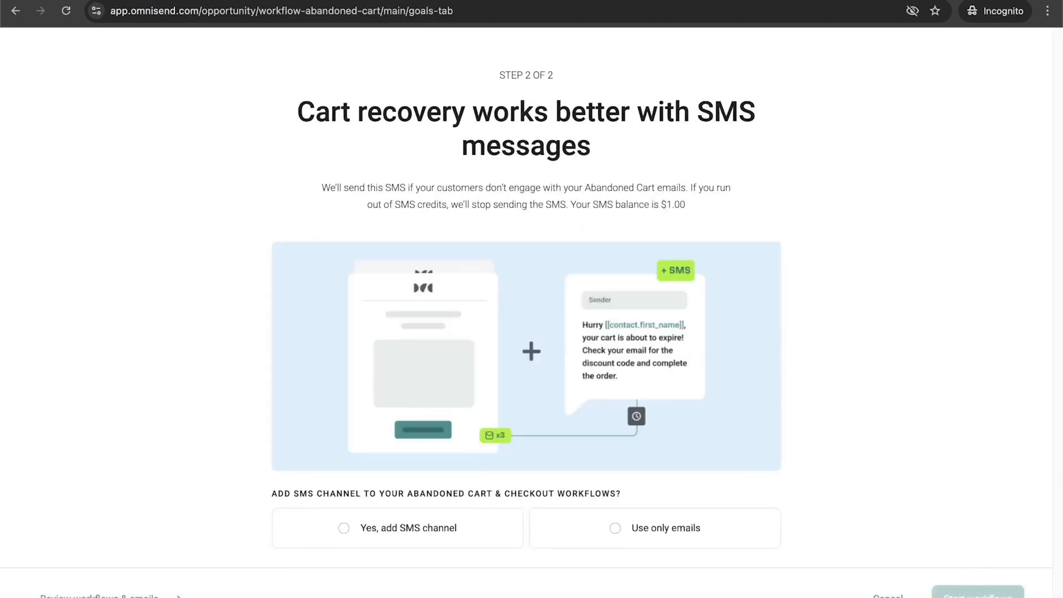
click(637, 536)
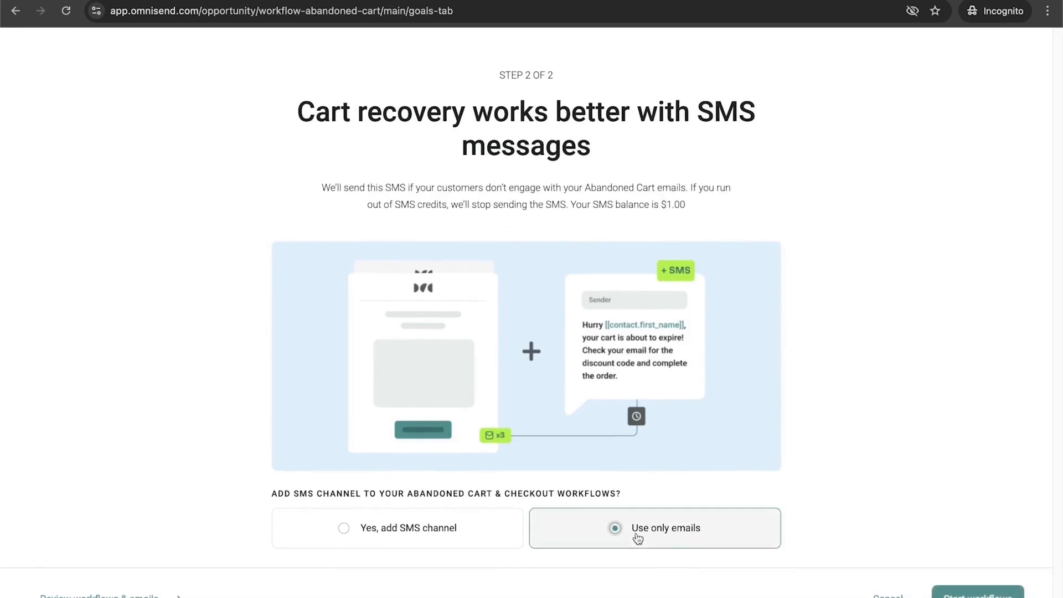
click(978, 592)
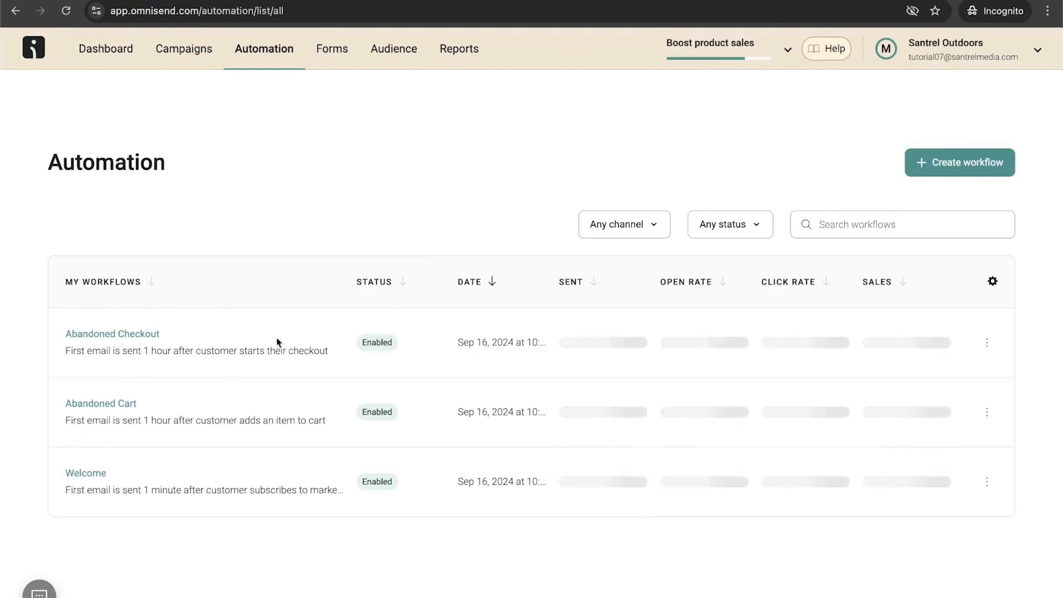
Step: Open the Abandoned Cart workflow and set the delay after its first email to 12 hours
click(90, 403)
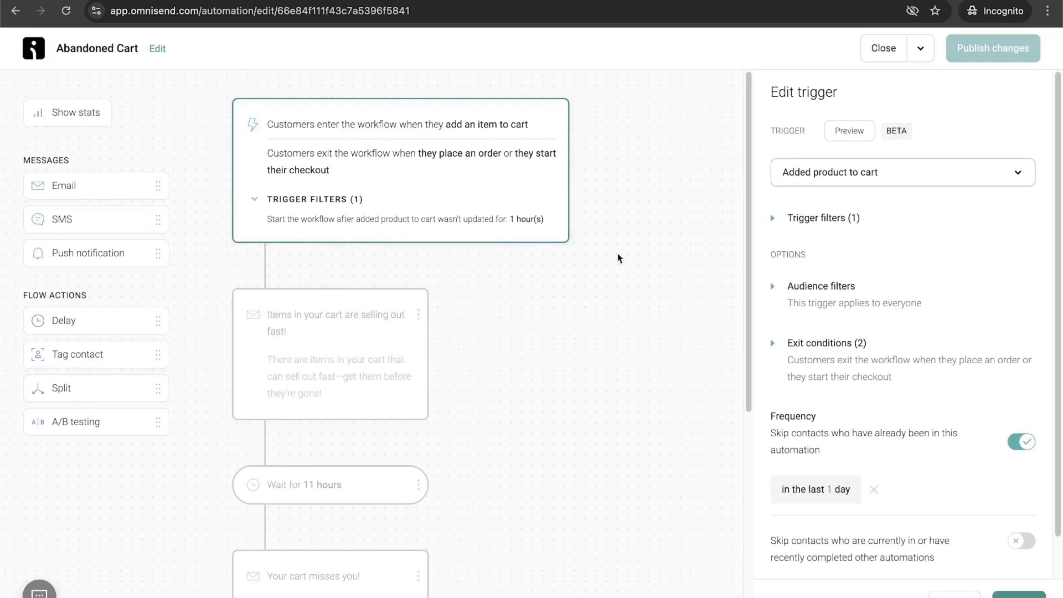
click(360, 480)
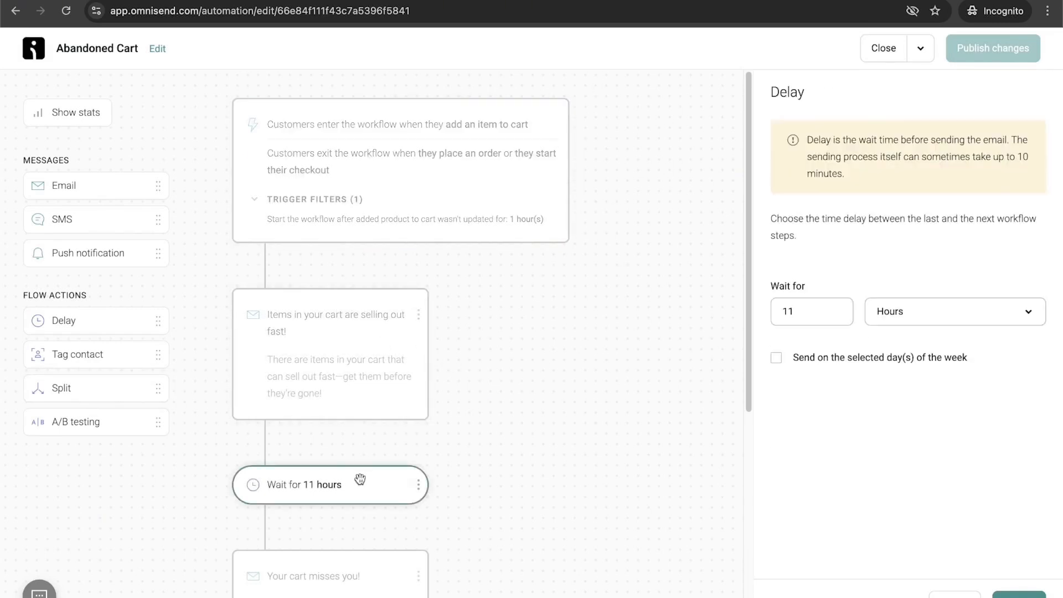
click(815, 314)
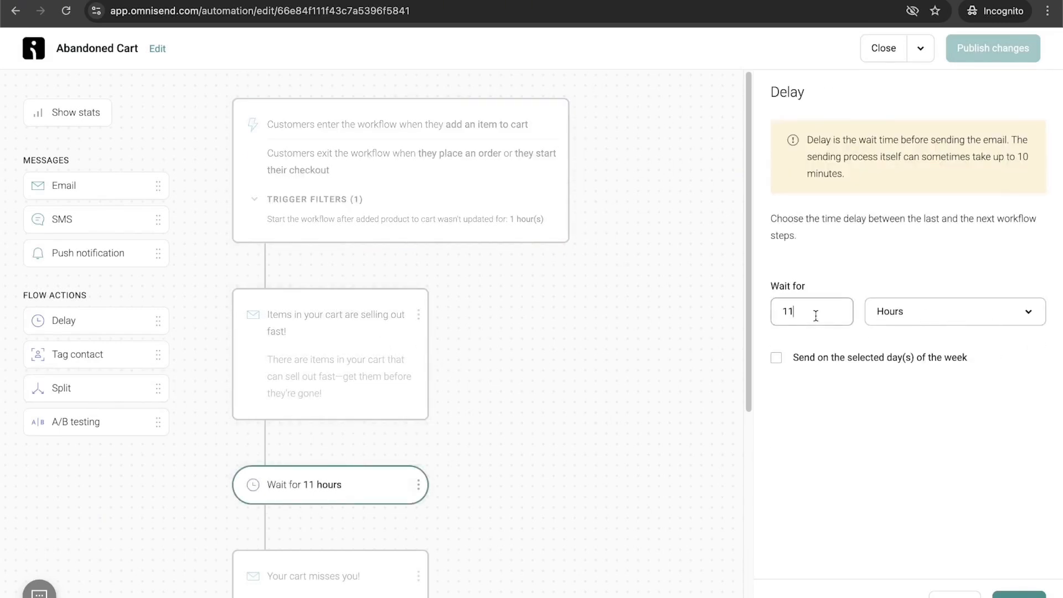
key(BackSpace)
text(2)
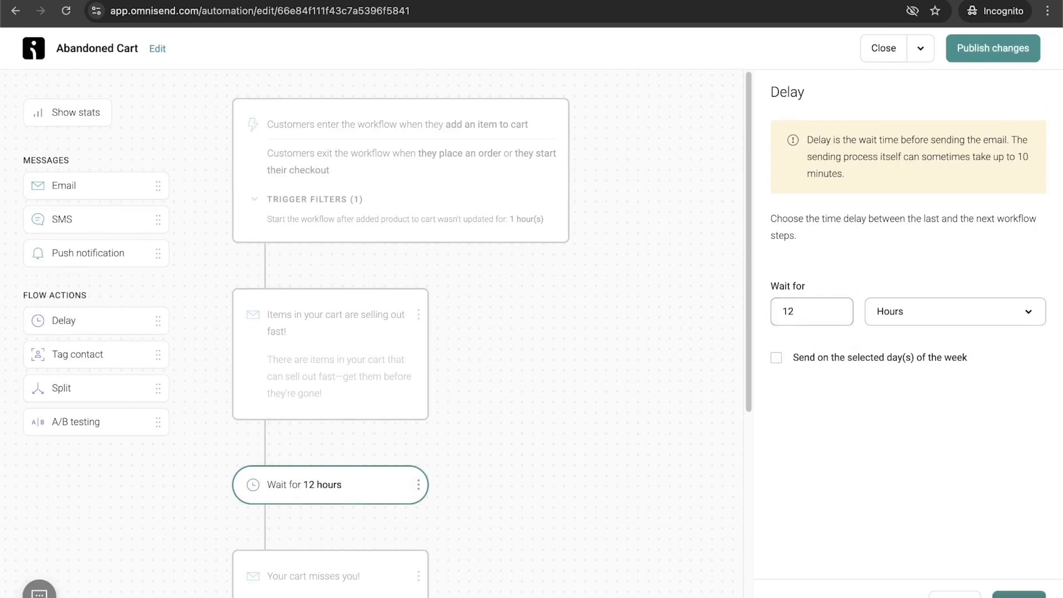
click(461, 543)
Step: Open the content of the last email, "Hurry, items in your cart are about to expire!", publishing the workflow changes and letting current contacts finish the workflow
scroll(442, 516, down, 6)
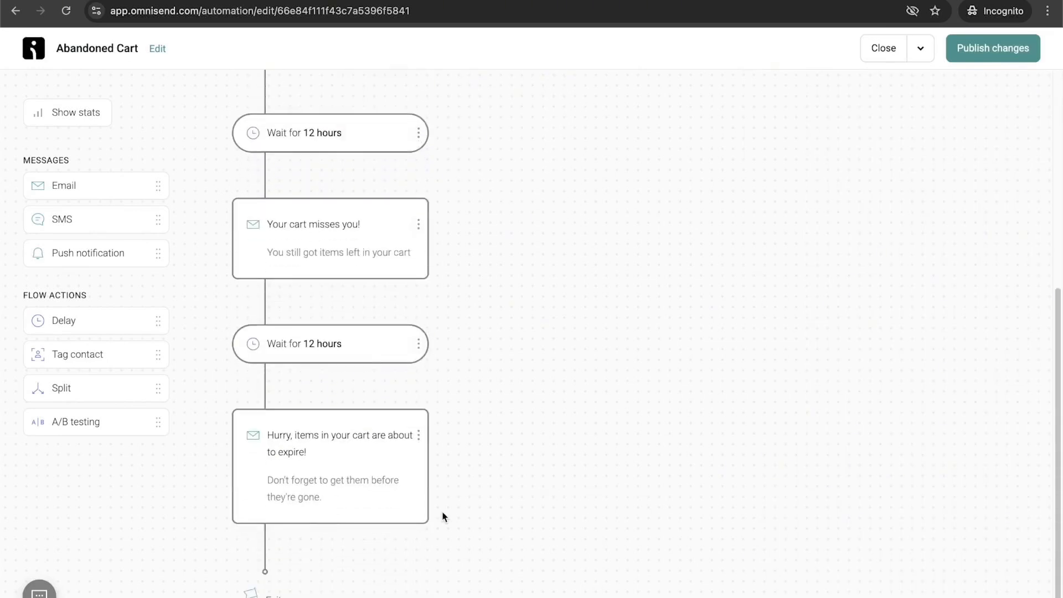
click(357, 483)
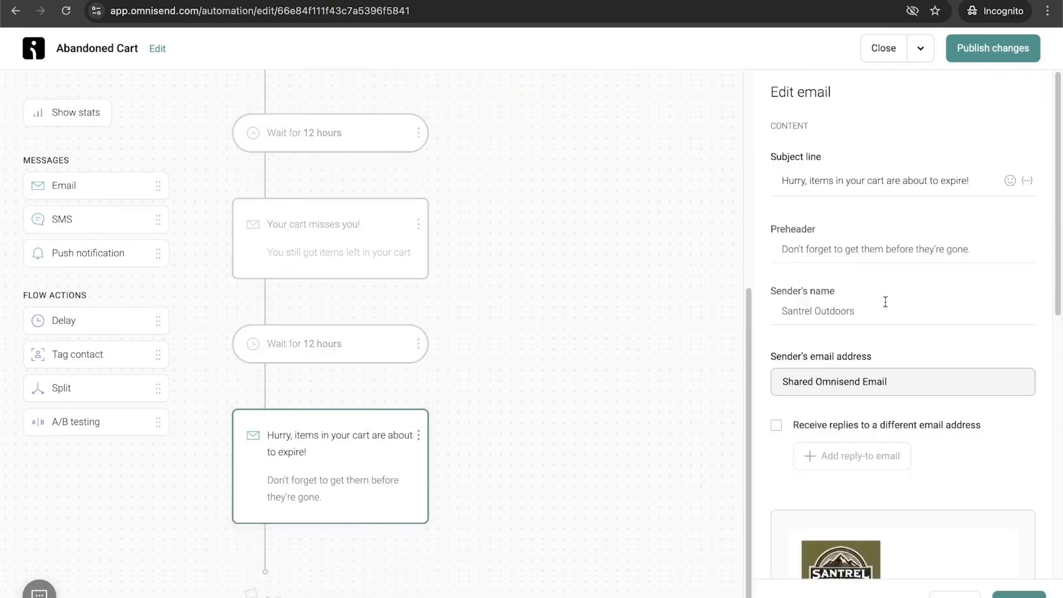
scroll(886, 301, down, 3)
scroll(886, 303, up, 3)
scroll(884, 386, down, 10)
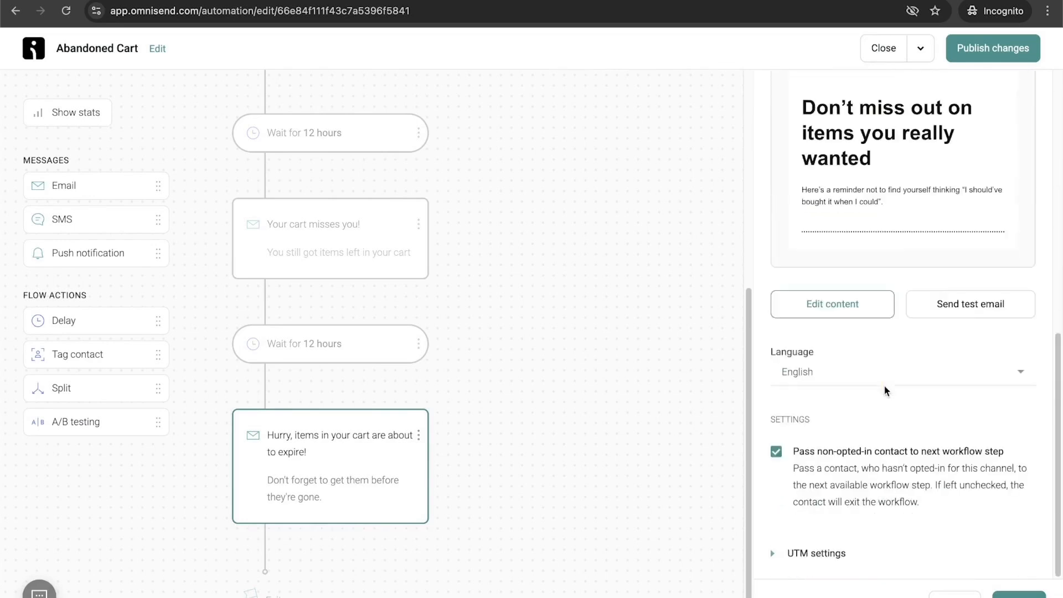
click(849, 308)
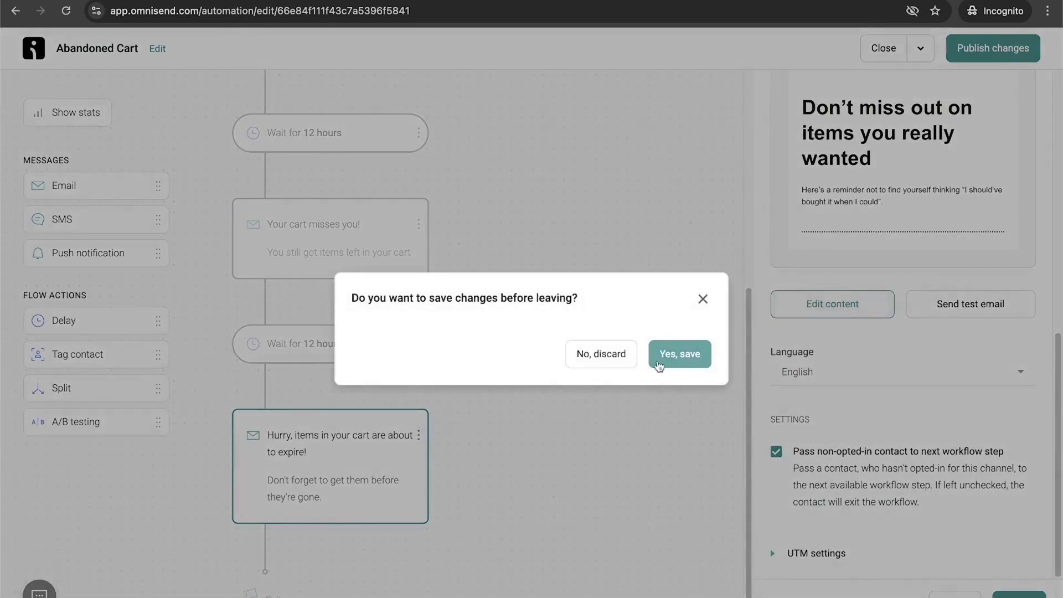
click(658, 365)
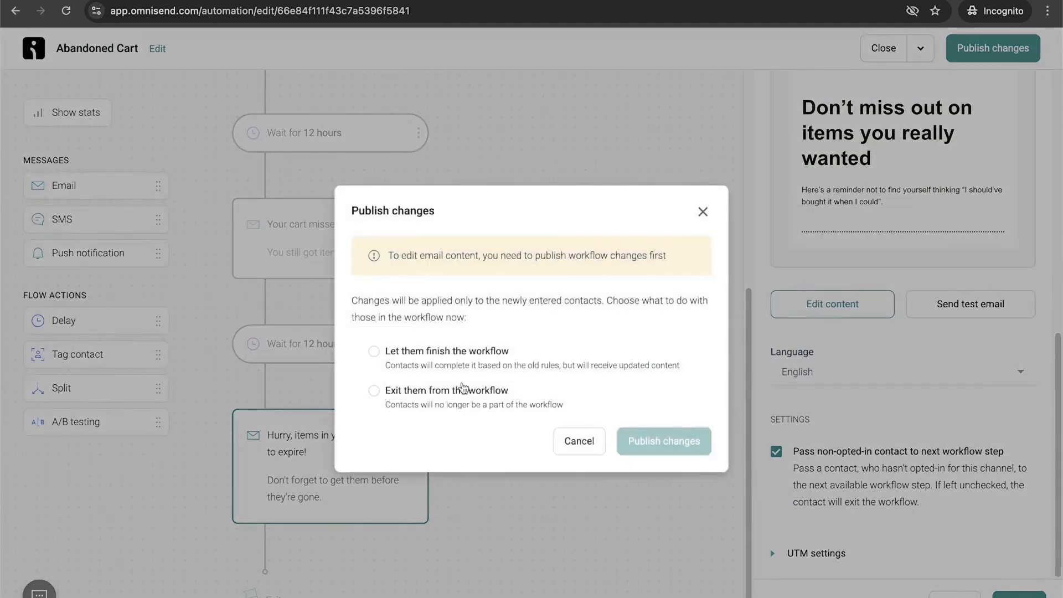
click(466, 367)
click(695, 451)
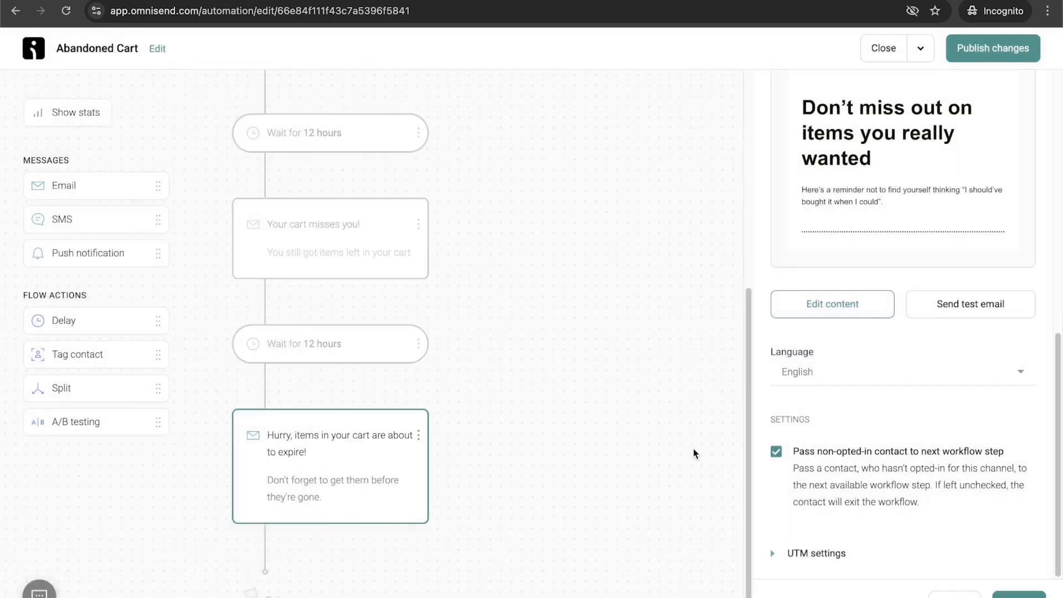
scroll(667, 419, left, 5)
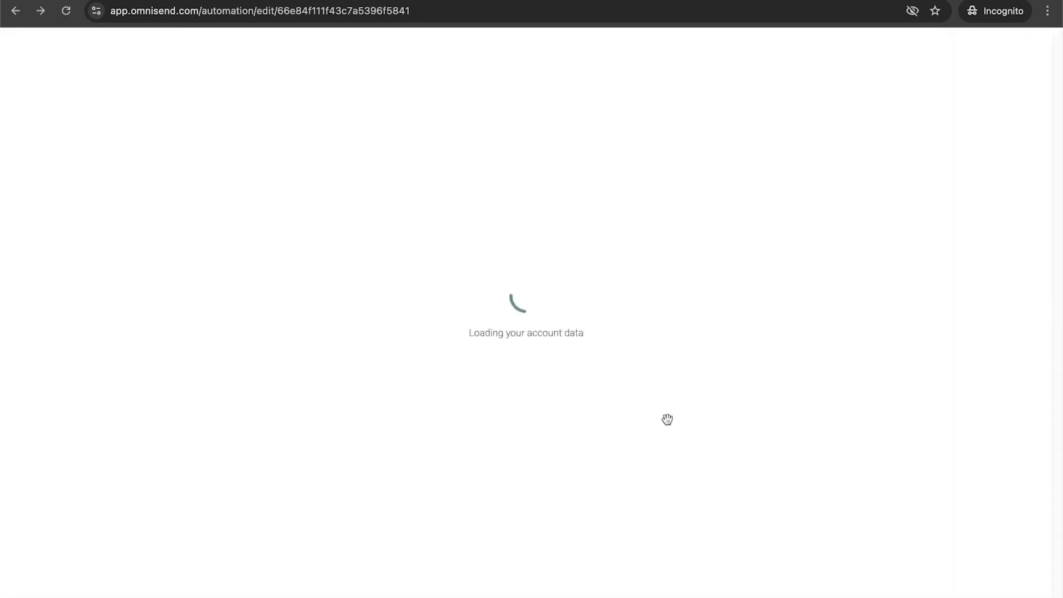
scroll(667, 419, right, 5)
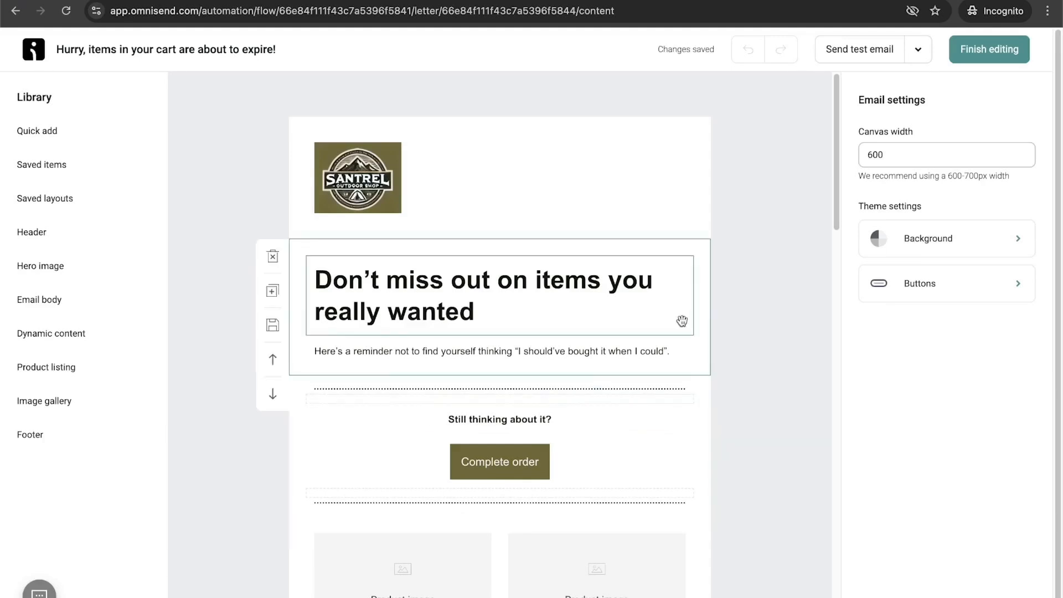
Step: Insert a Unique discount block above the "Still thinking about it?" text in the email
scroll(682, 321, down, 7)
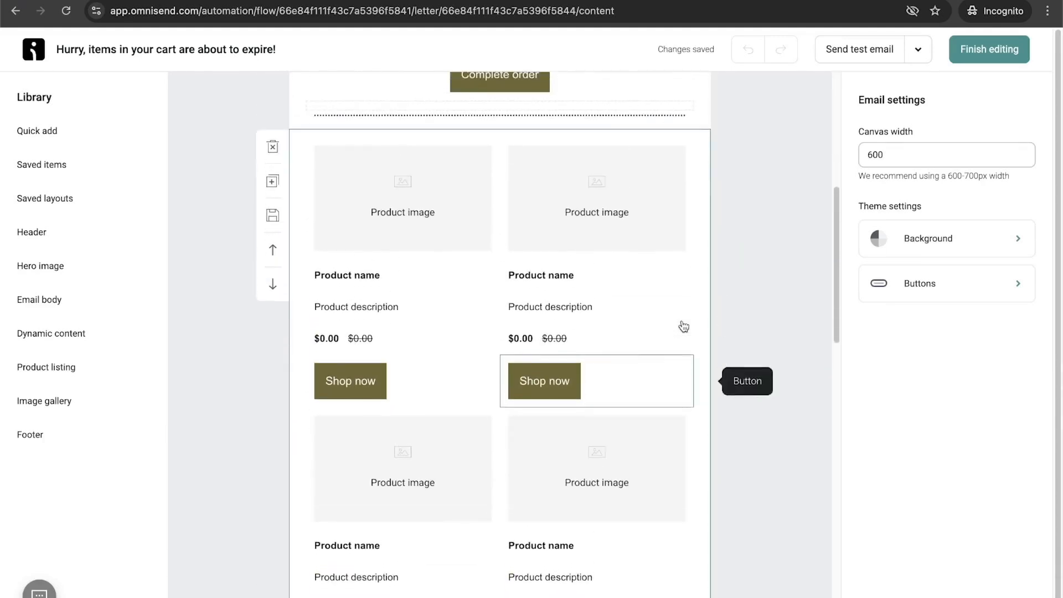
scroll(563, 363, down, 5)
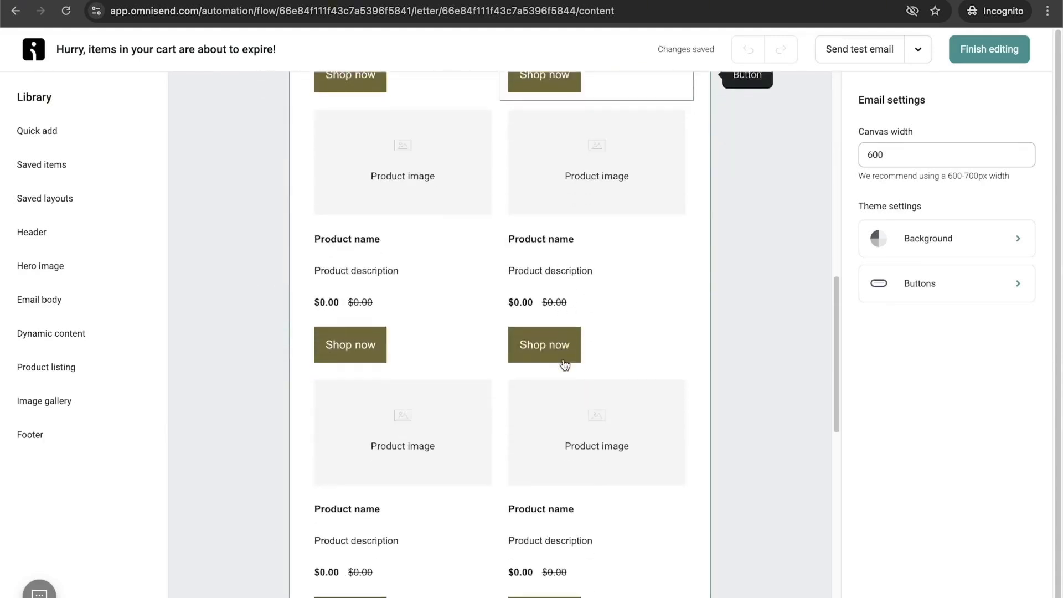
scroll(564, 364, down, 4)
scroll(563, 361, up, 9)
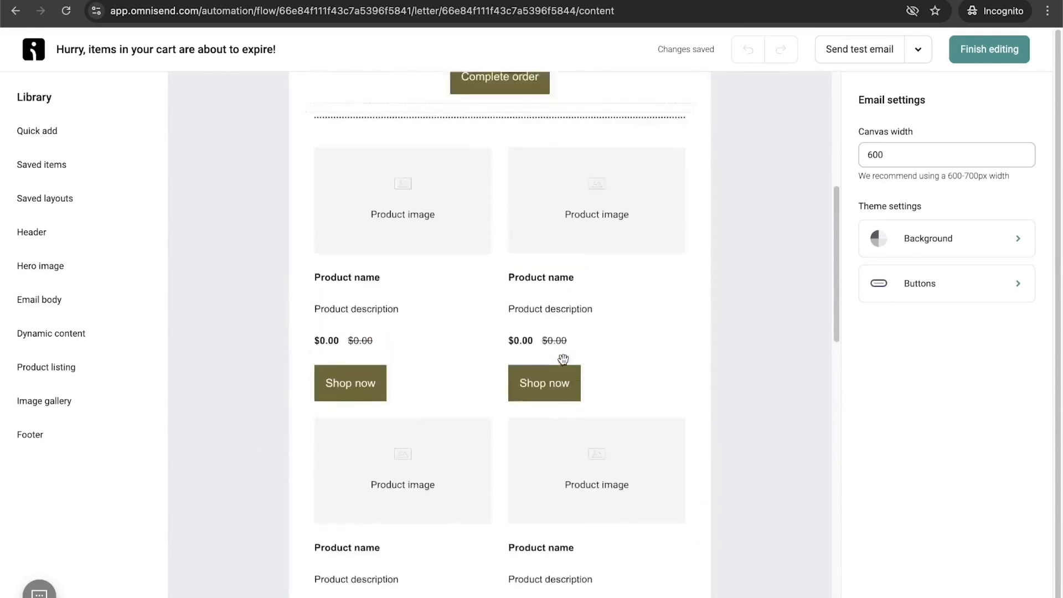
scroll(563, 362, up, 5)
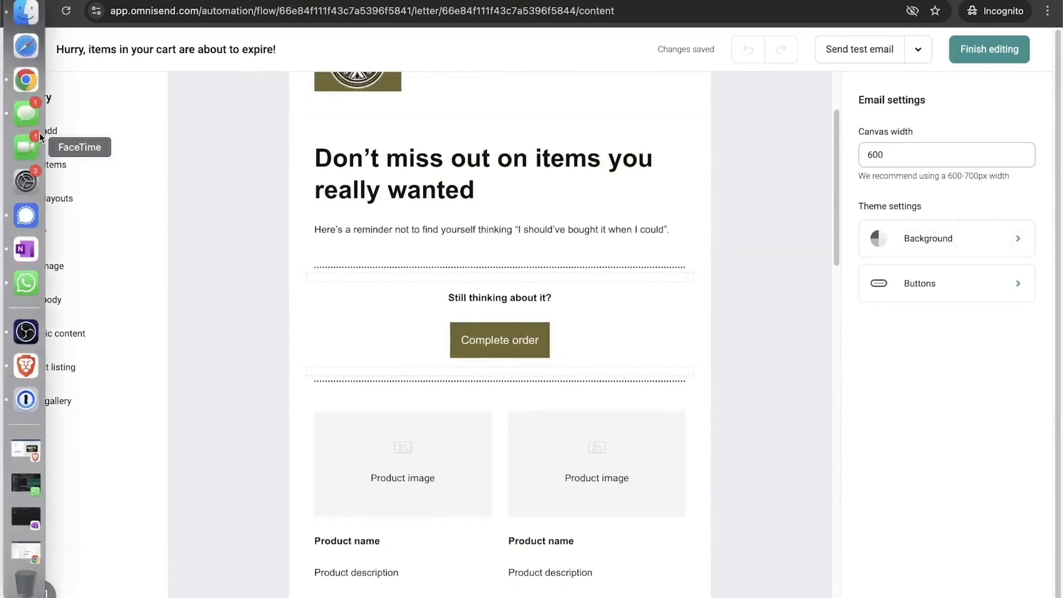
click(71, 135)
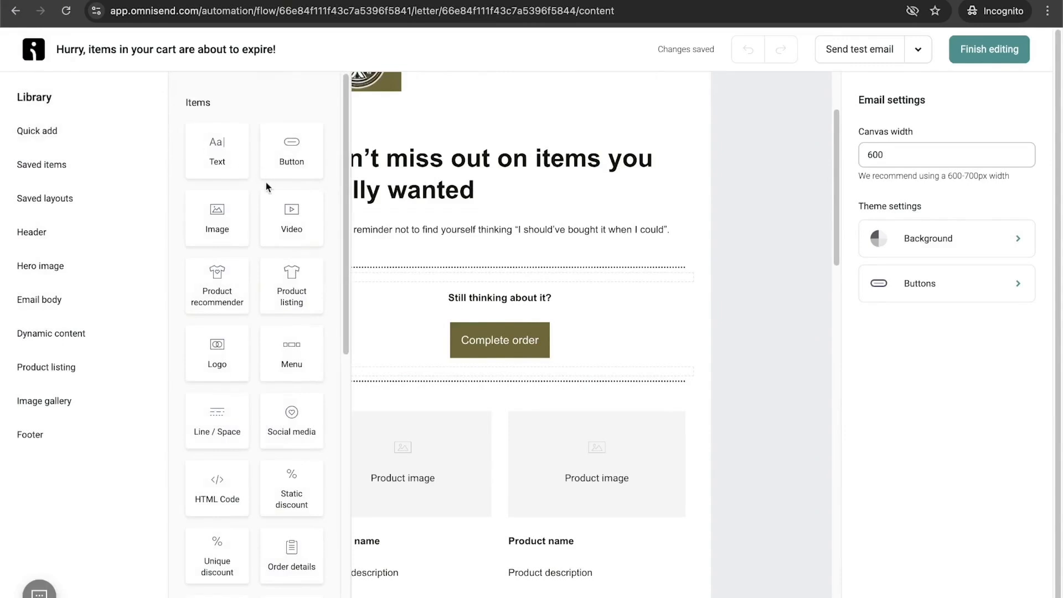
scroll(286, 370, down, 4)
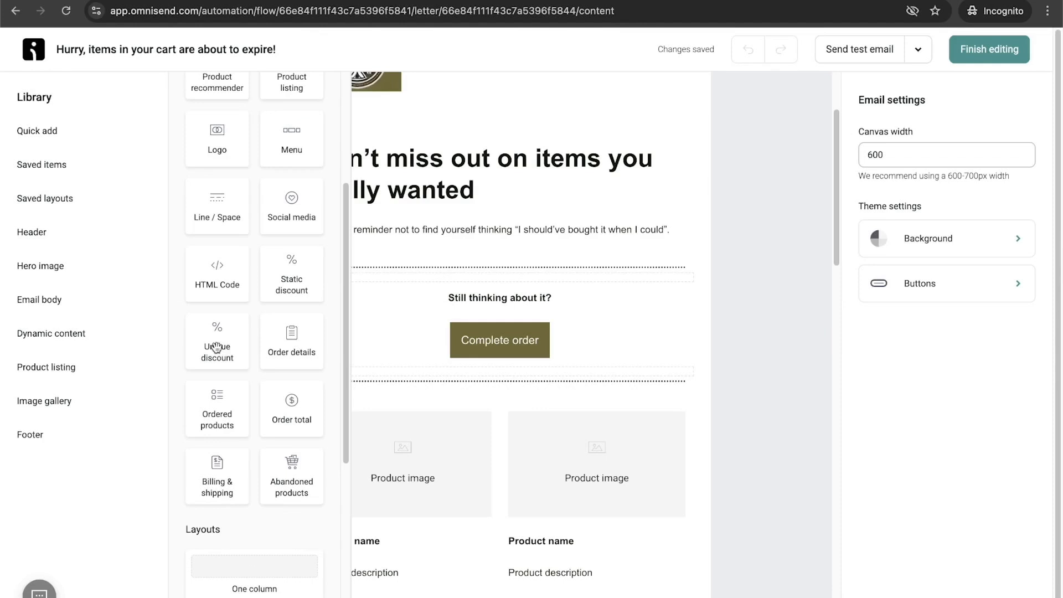
drag(216, 348, 479, 289)
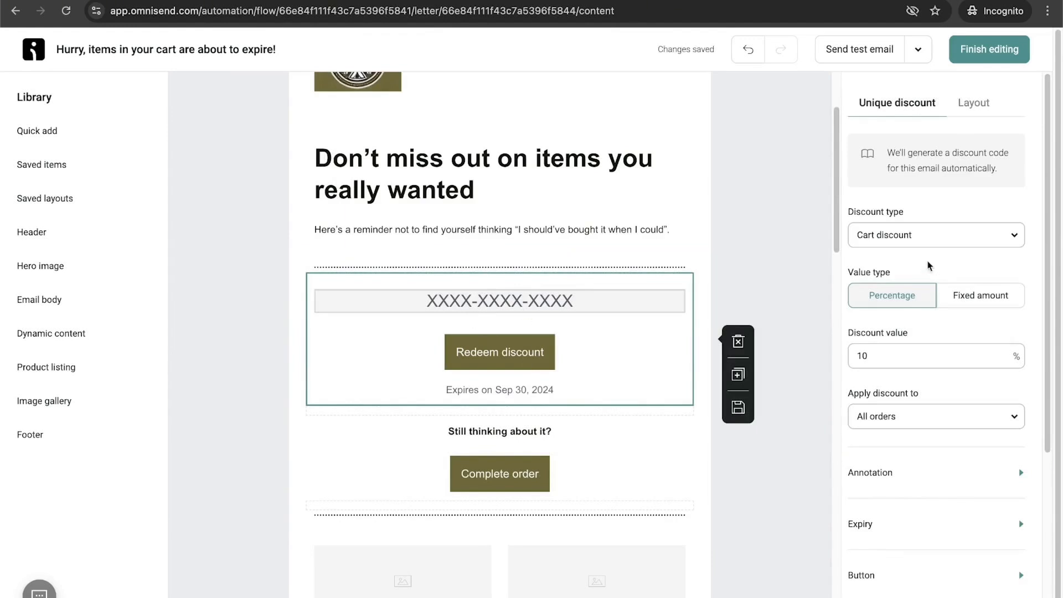
Step: Set the unique discount's value to 15% and finish editing the email
click(907, 349)
key(BackSpace)
text(5)
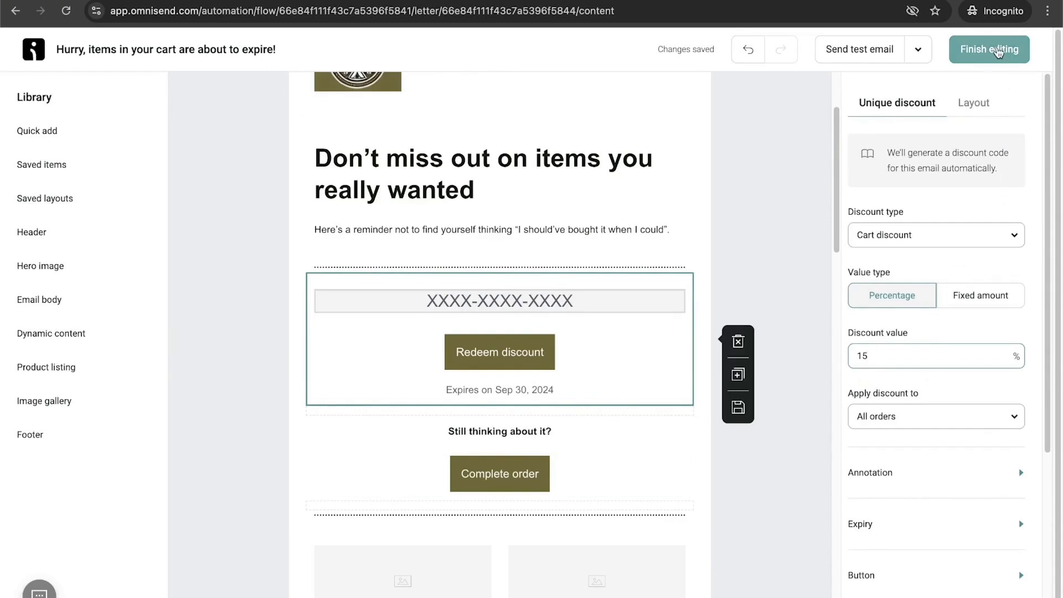
click(1004, 59)
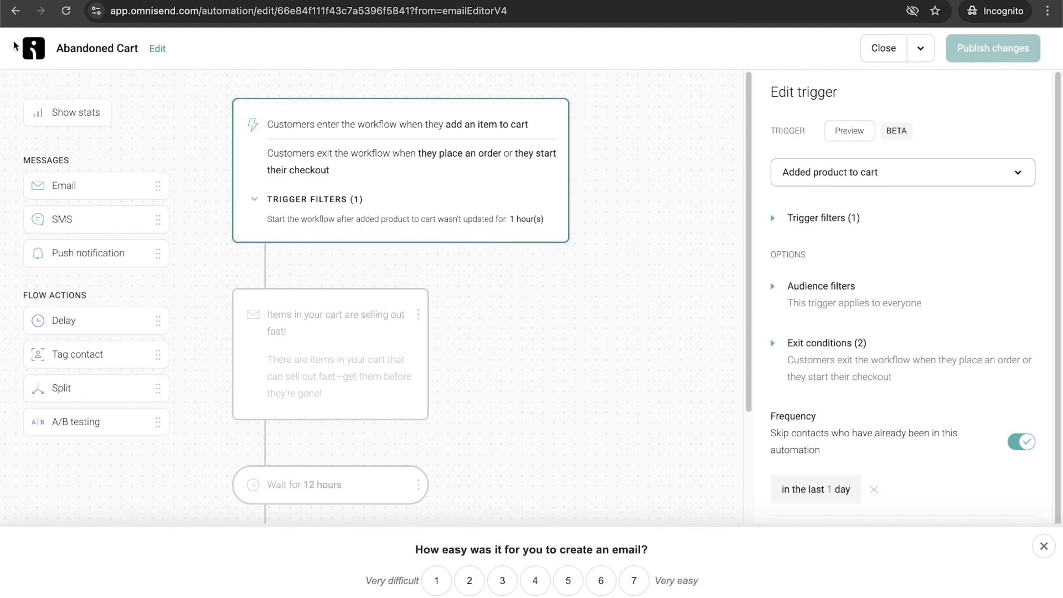
Step: Close the Abandoned Cart workflow and start a regular email campaign from the remaining dashboard goal
click(879, 51)
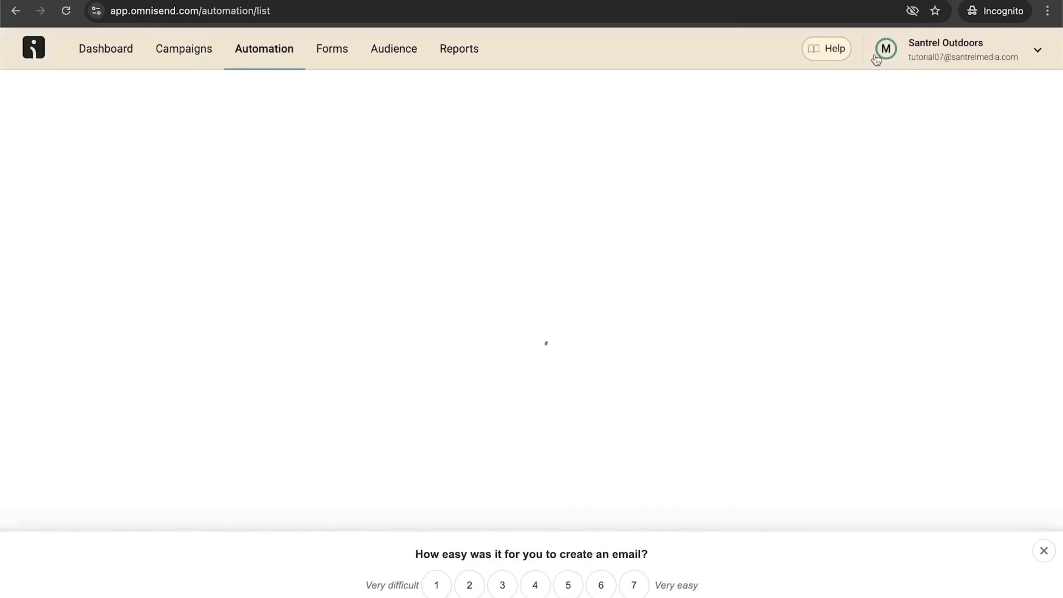
click(121, 56)
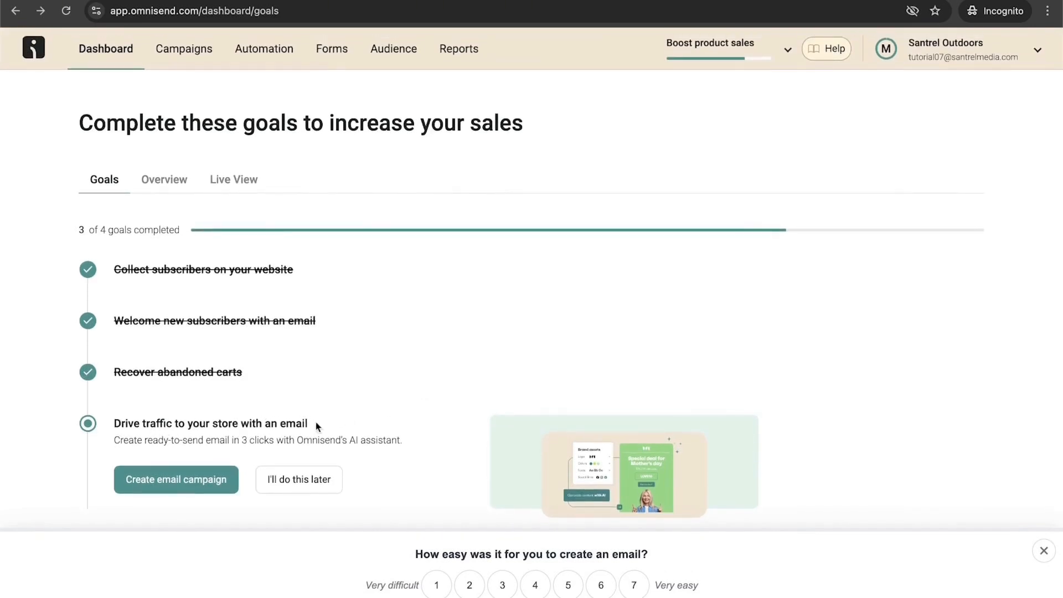
click(189, 485)
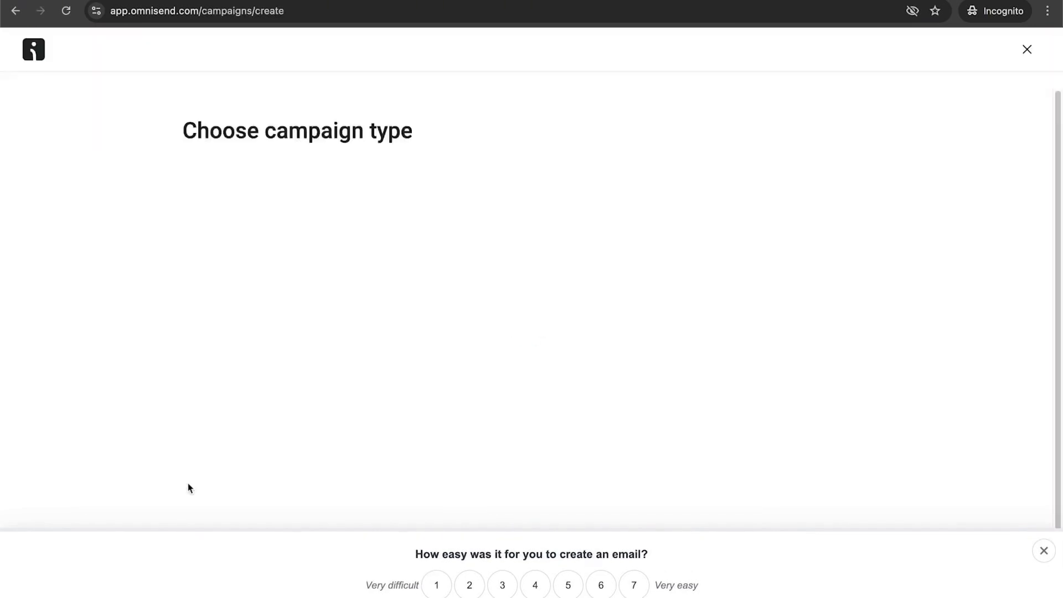
scroll(743, 397, down, 1)
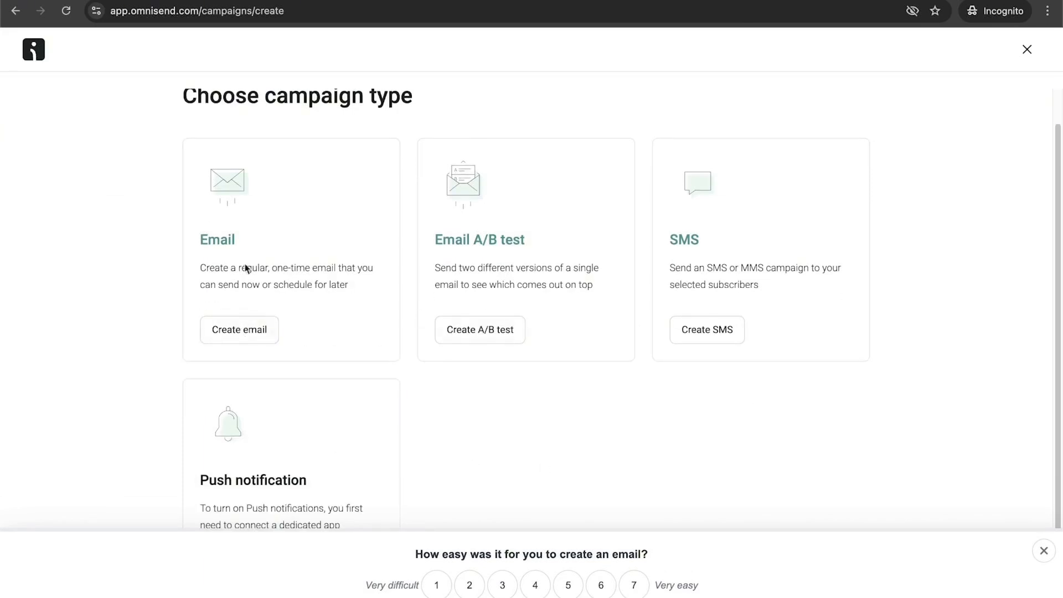
click(241, 336)
scroll(418, 224, down, 4)
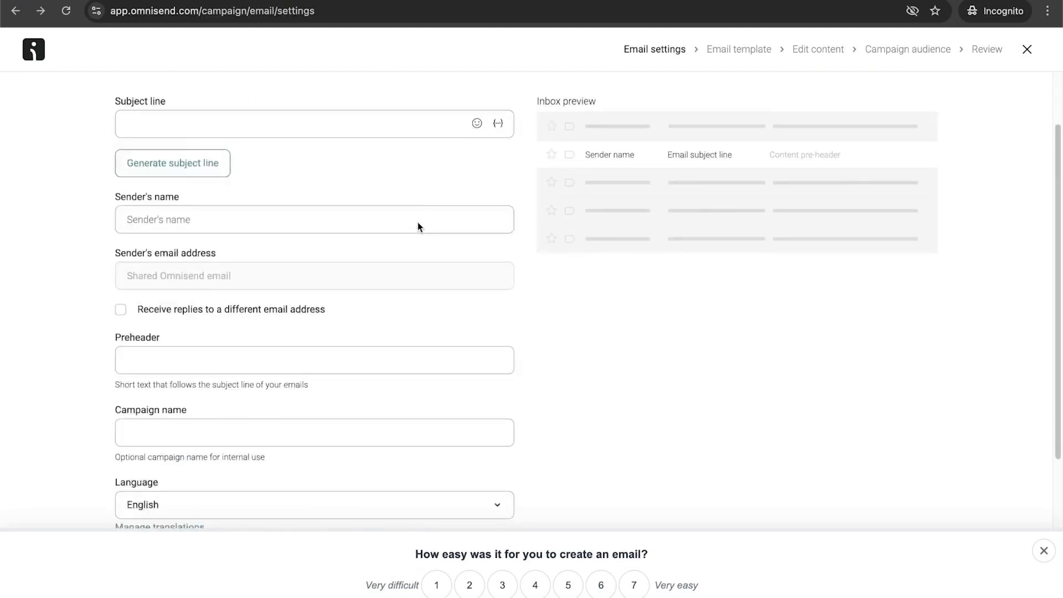
Step: Look over the new campaign's email settings, from subject line to Facebook auto-posting, and close the campaign setup
click(349, 147)
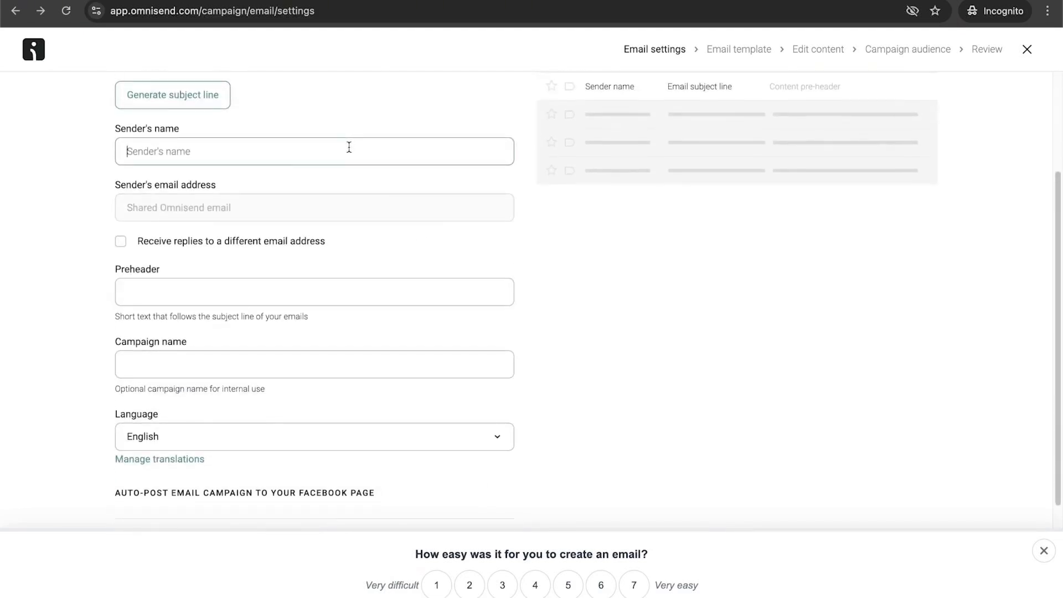
scroll(295, 283, down, 3)
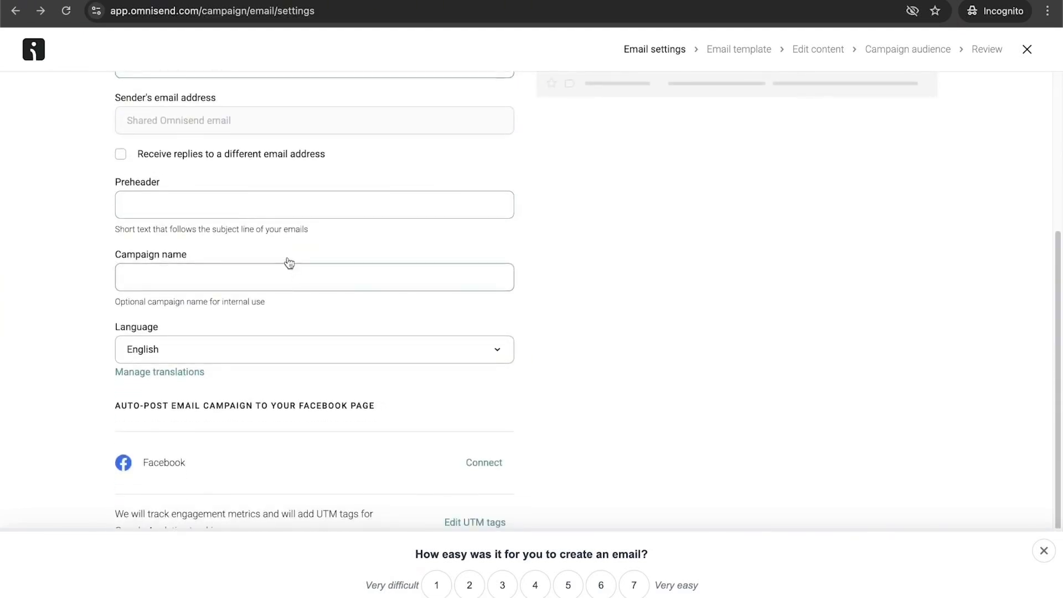
scroll(277, 223, up, 5)
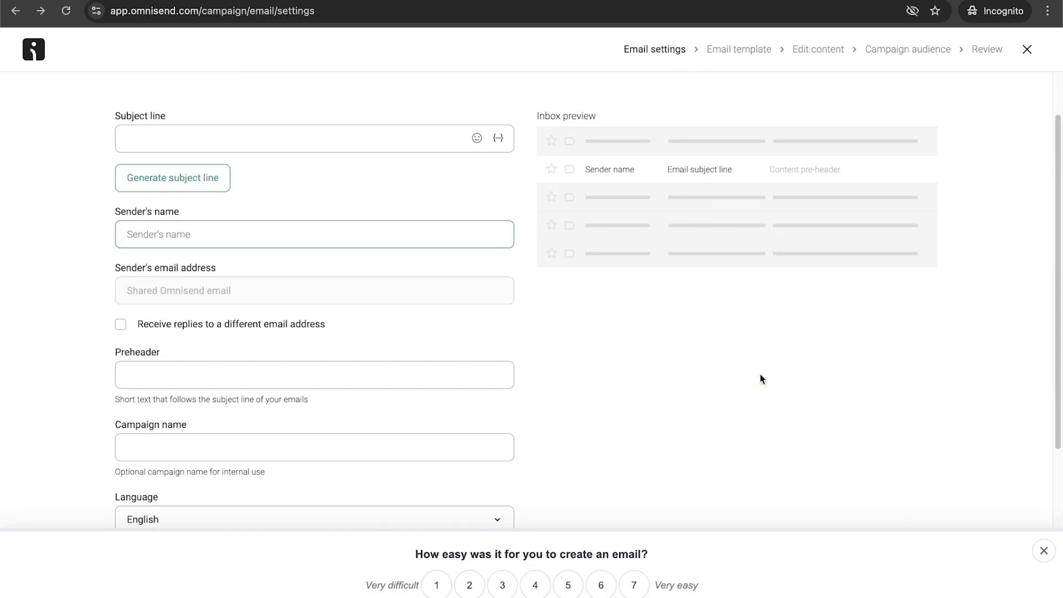
scroll(761, 379, up, 2)
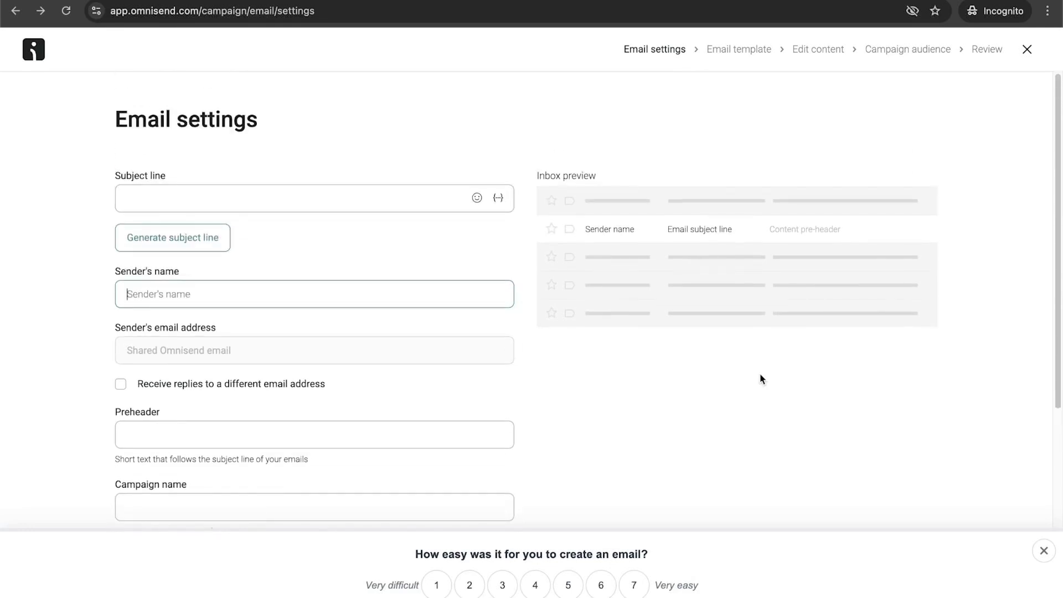
scroll(760, 379, down, 4)
scroll(760, 379, up, 4)
click(1027, 52)
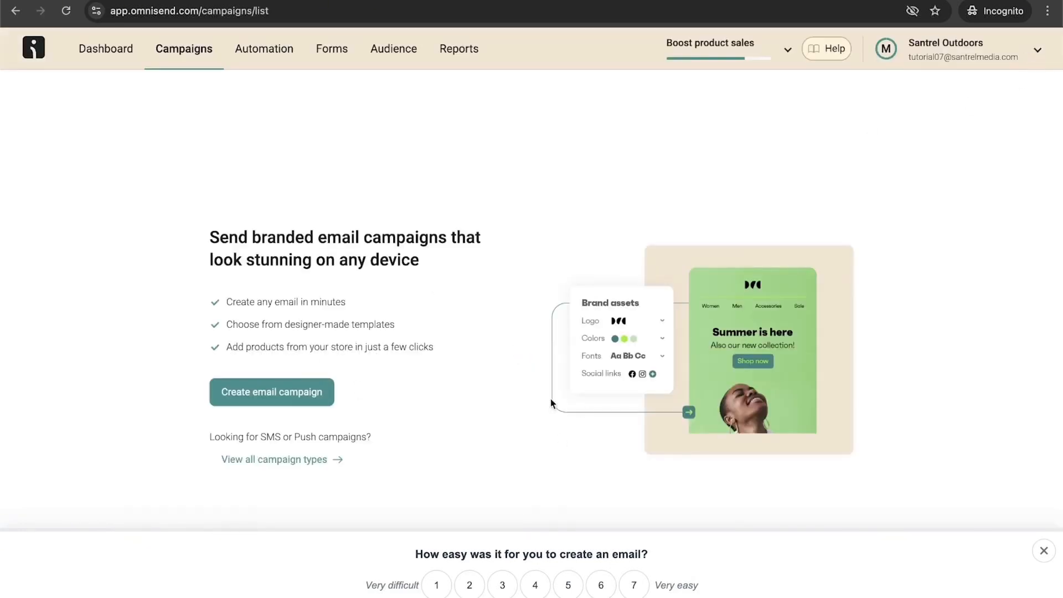
Step: Start creating a new automation workflow and filter the pre-built workflows by the Post-Purchase type
click(267, 51)
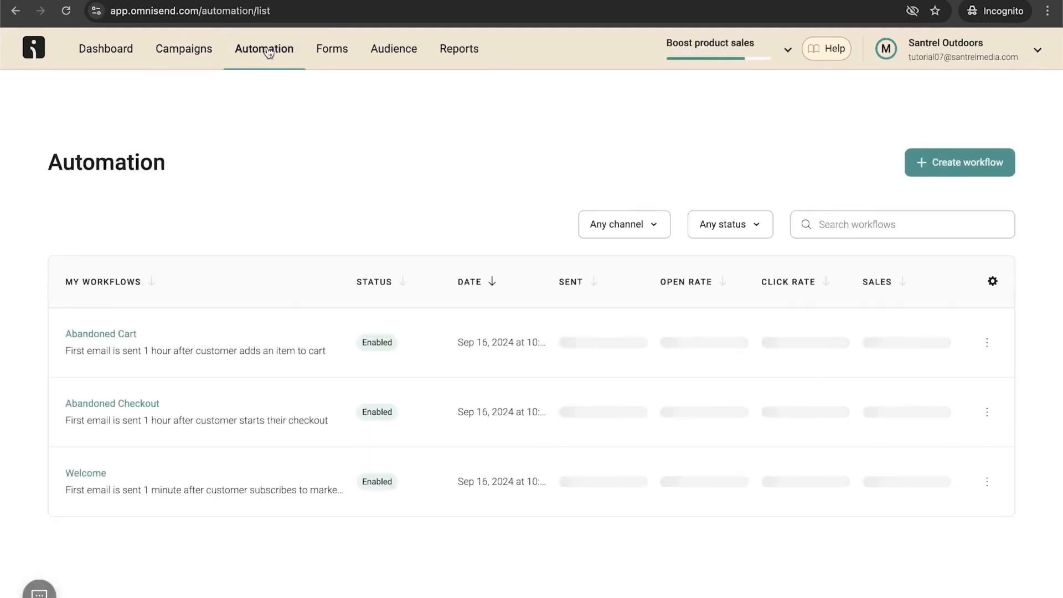
click(968, 166)
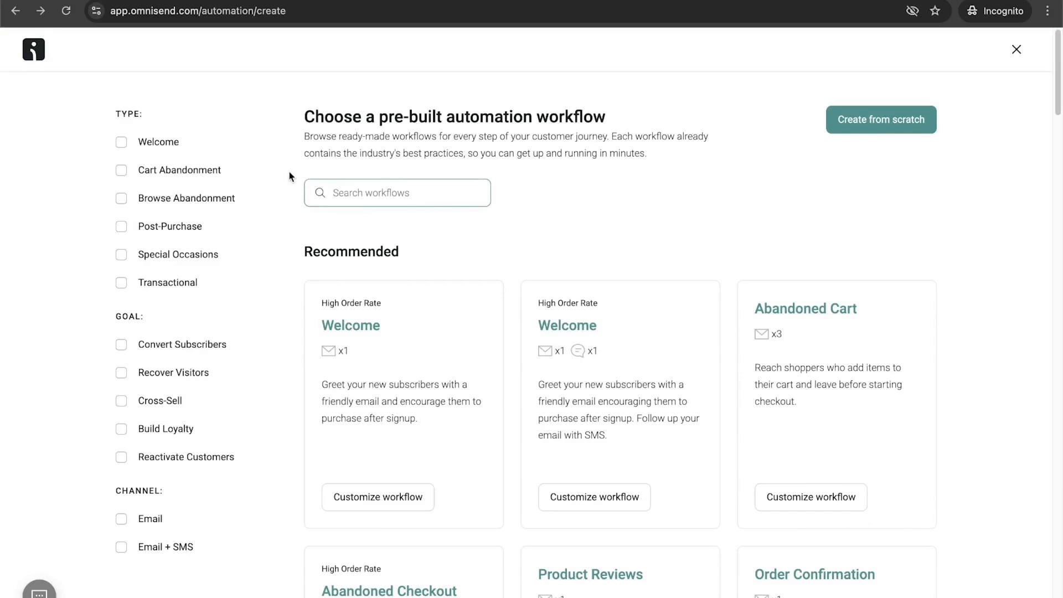
click(121, 227)
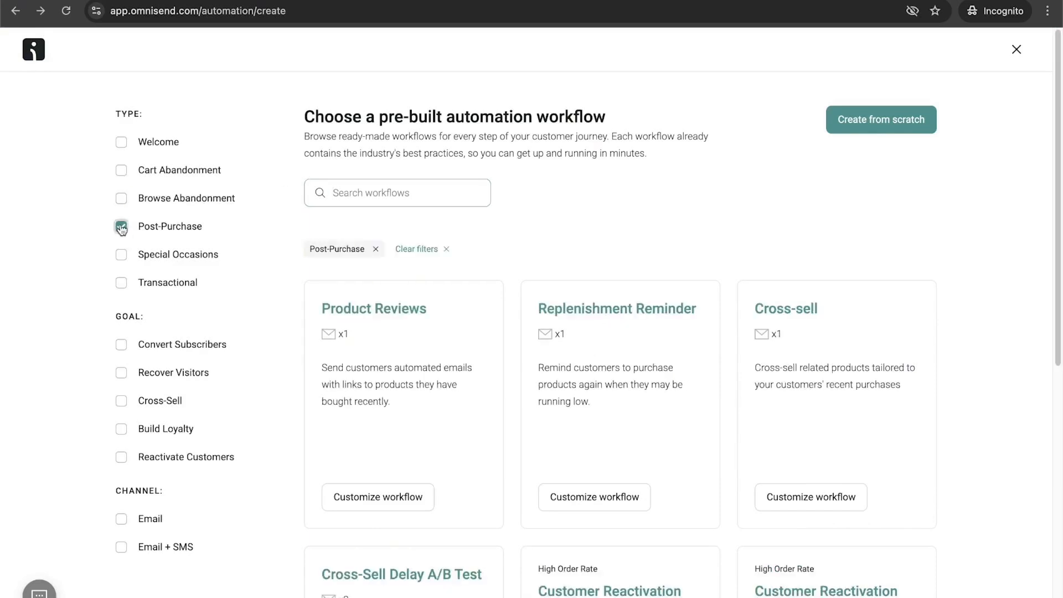
click(122, 227)
click(122, 228)
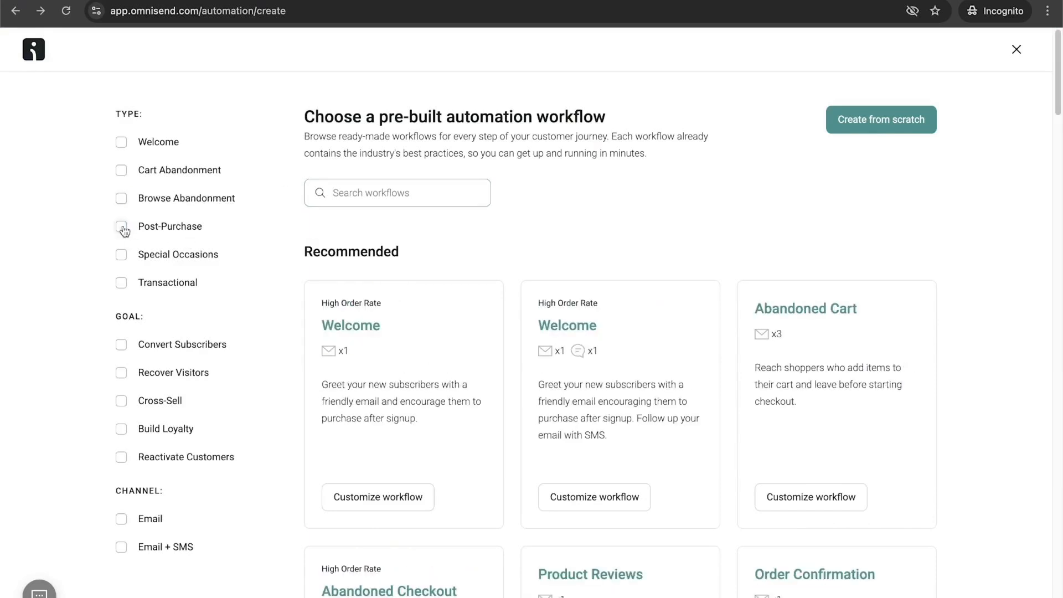
Step: Examine the Post-Purchase workflow templates and remove that filter
scroll(838, 327, down, 4)
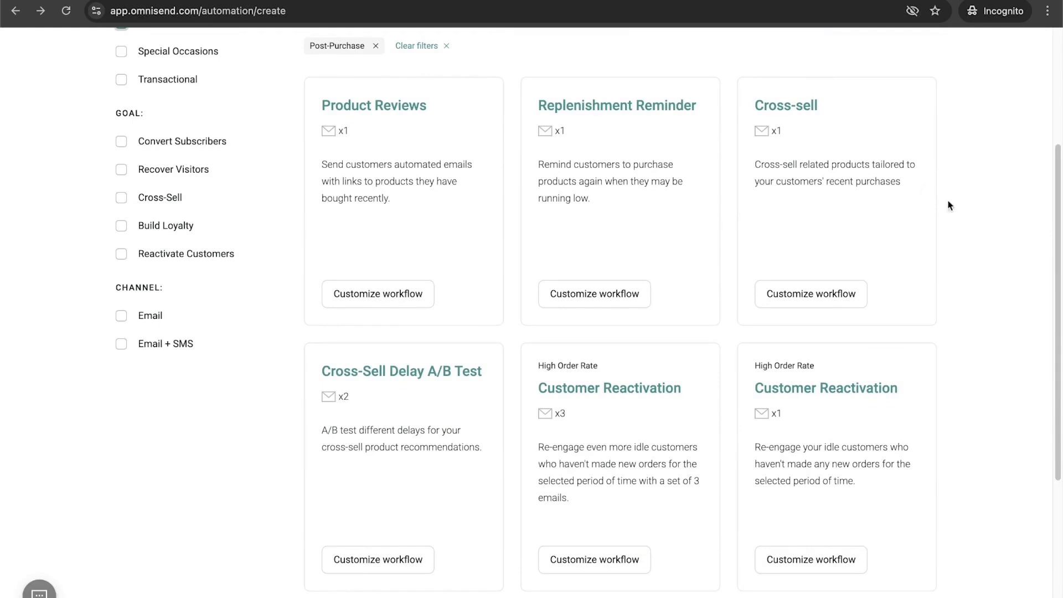
scroll(978, 231, up, 1)
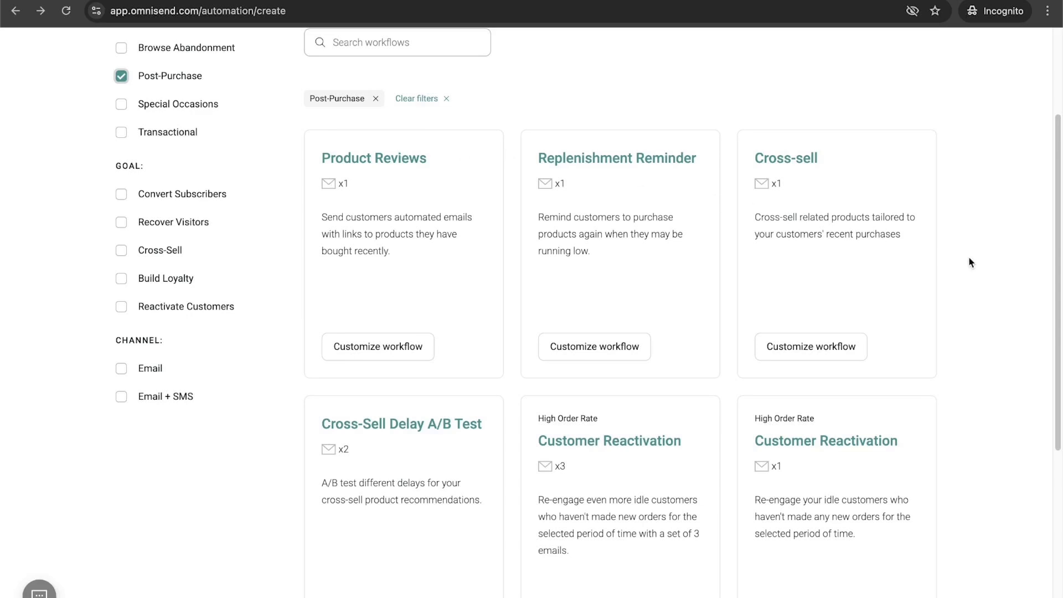
scroll(952, 223, up, 3)
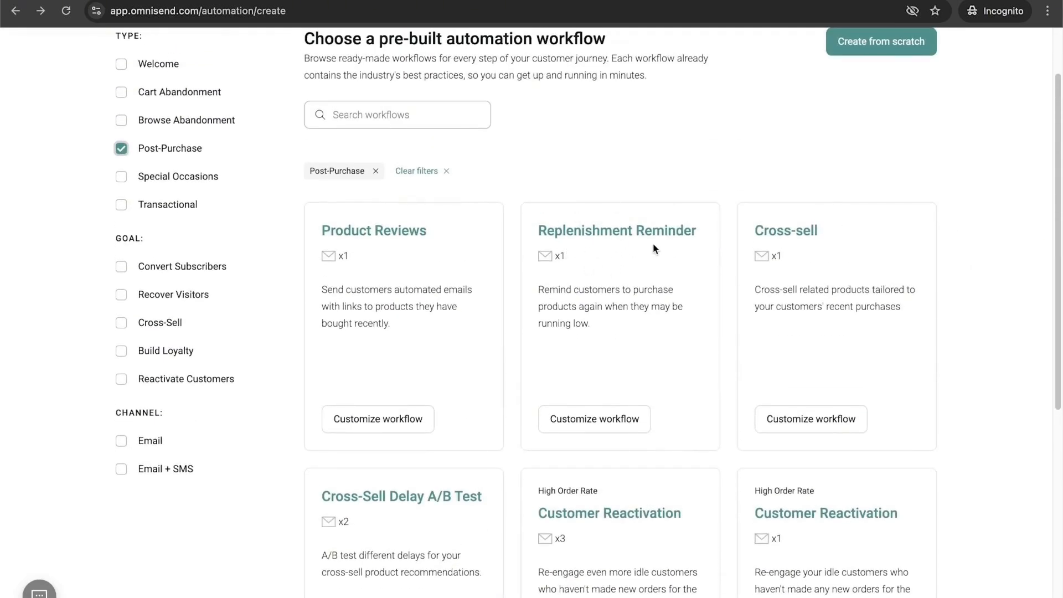
scroll(652, 249, down, 7)
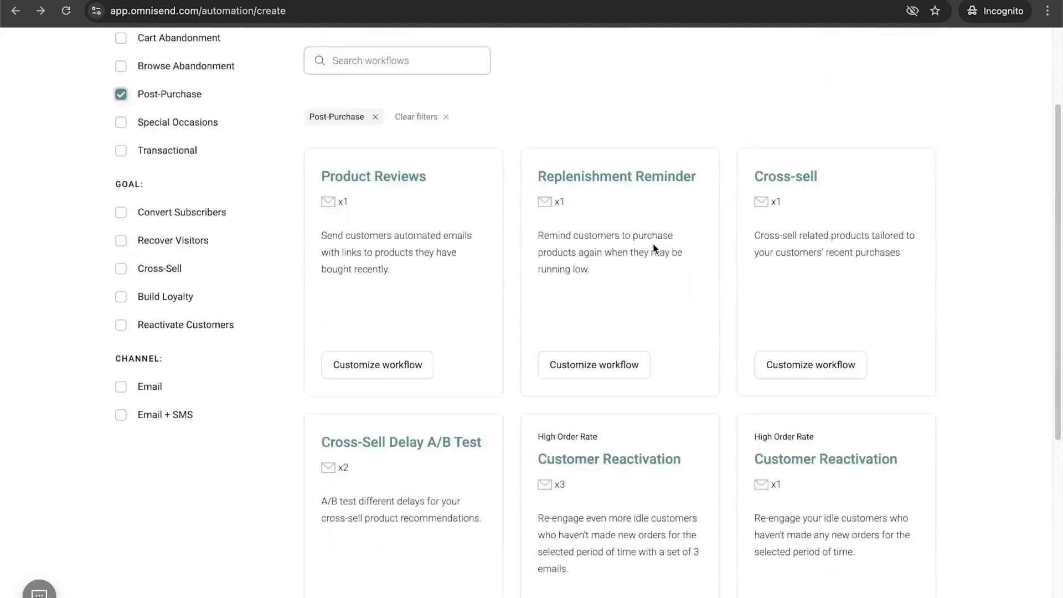
scroll(952, 336, up, 8)
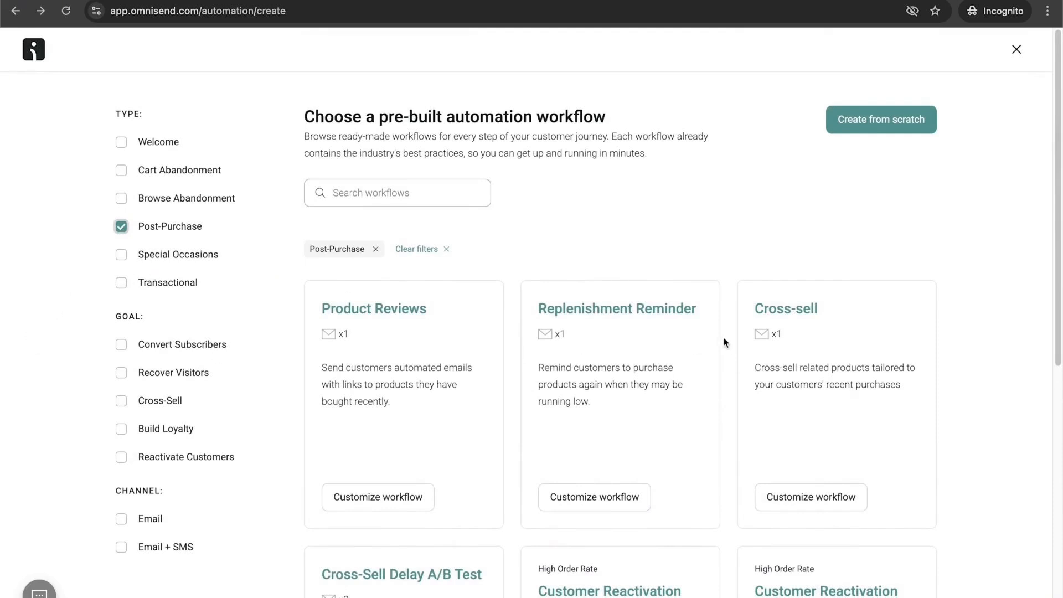
click(120, 227)
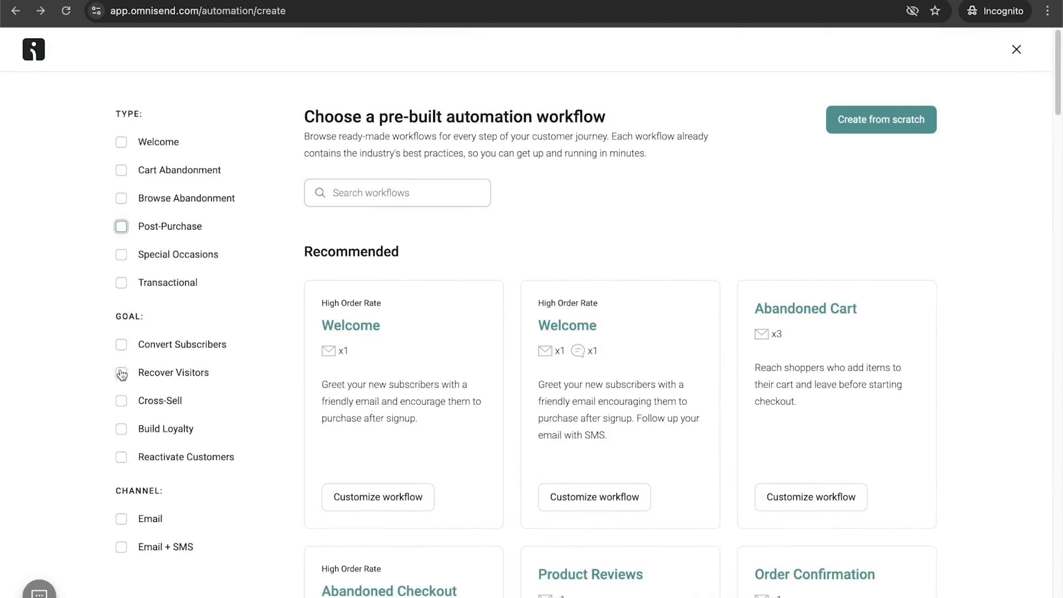
Step: Check the Cross-Sell templates, filter by the Build Loyalty goal instead, and customize the email-only Birthday workflow
click(120, 401)
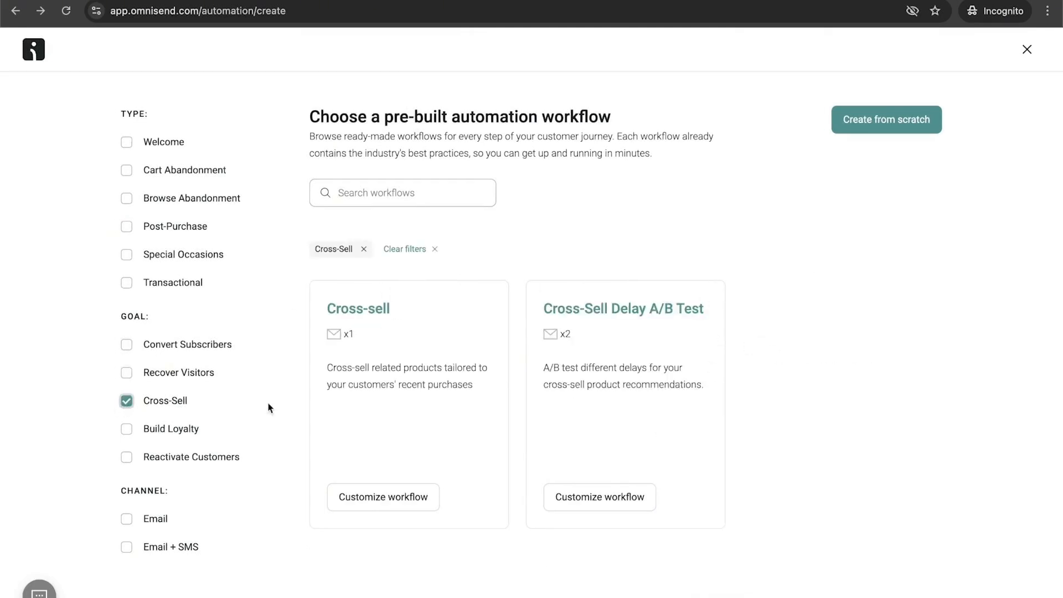
click(119, 404)
click(124, 430)
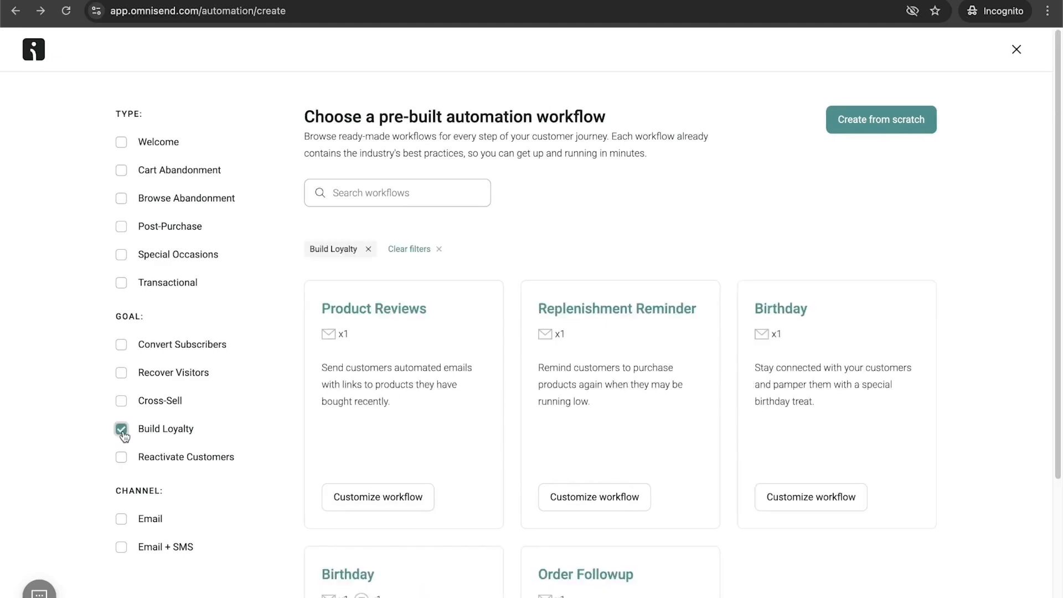
scroll(826, 390, down, 3)
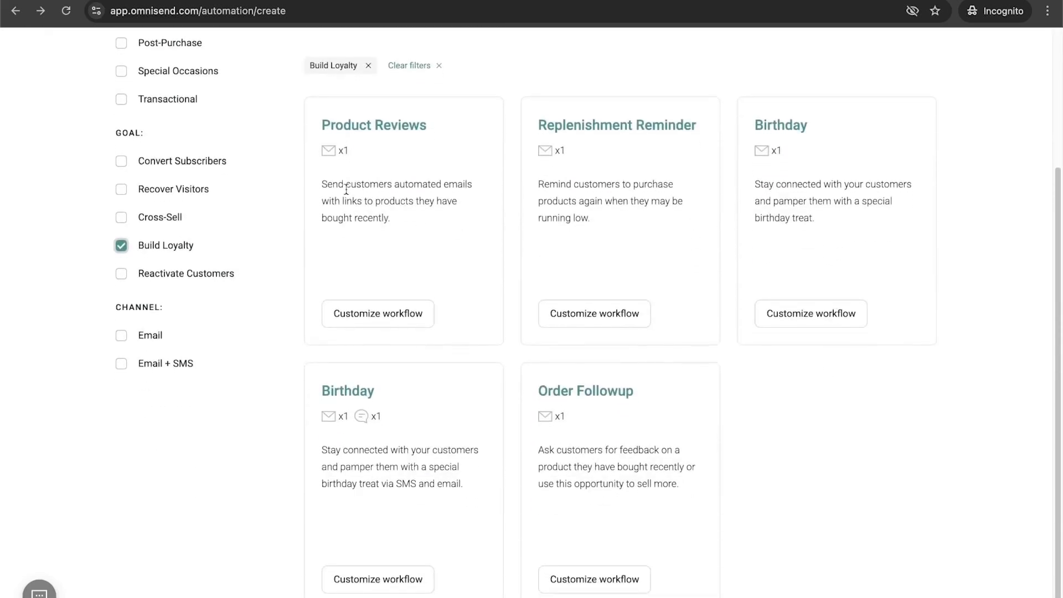
click(808, 317)
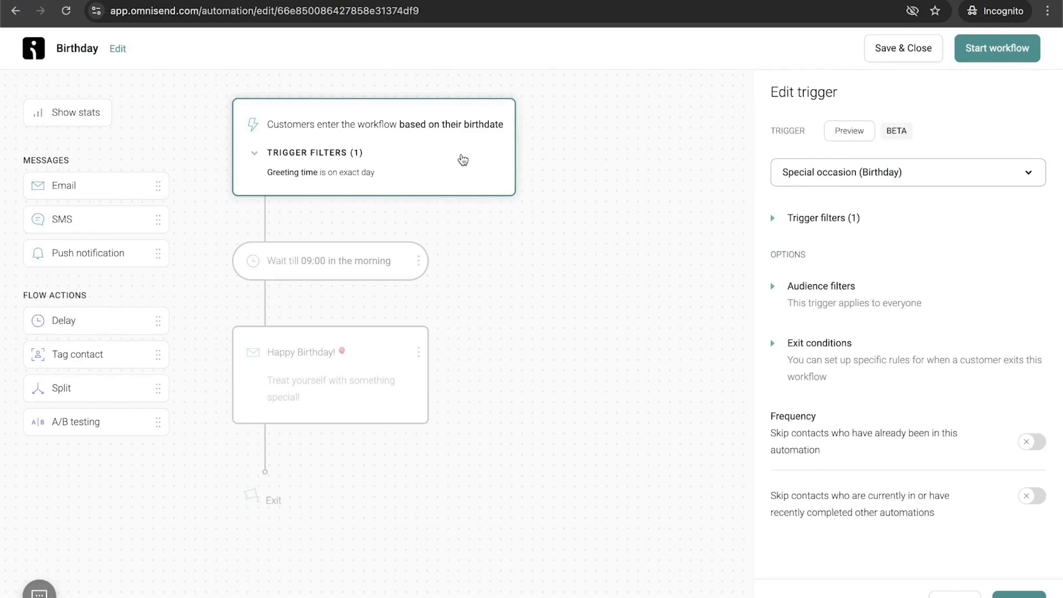
Step: Inspect the settings of the Birthday workflow's delay, trigger and "Happy Birthday!" email
click(341, 257)
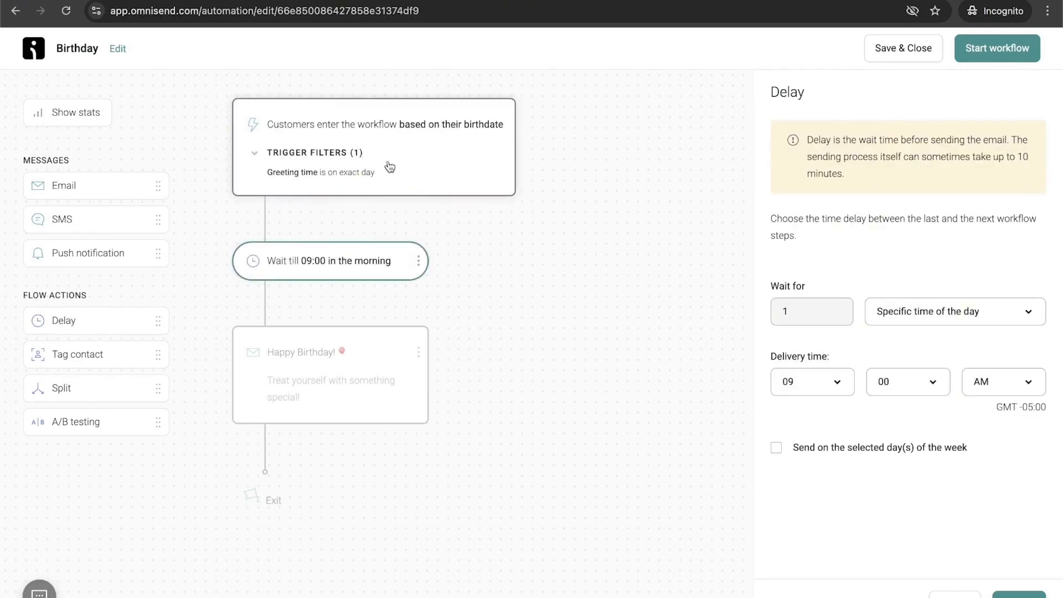
click(363, 154)
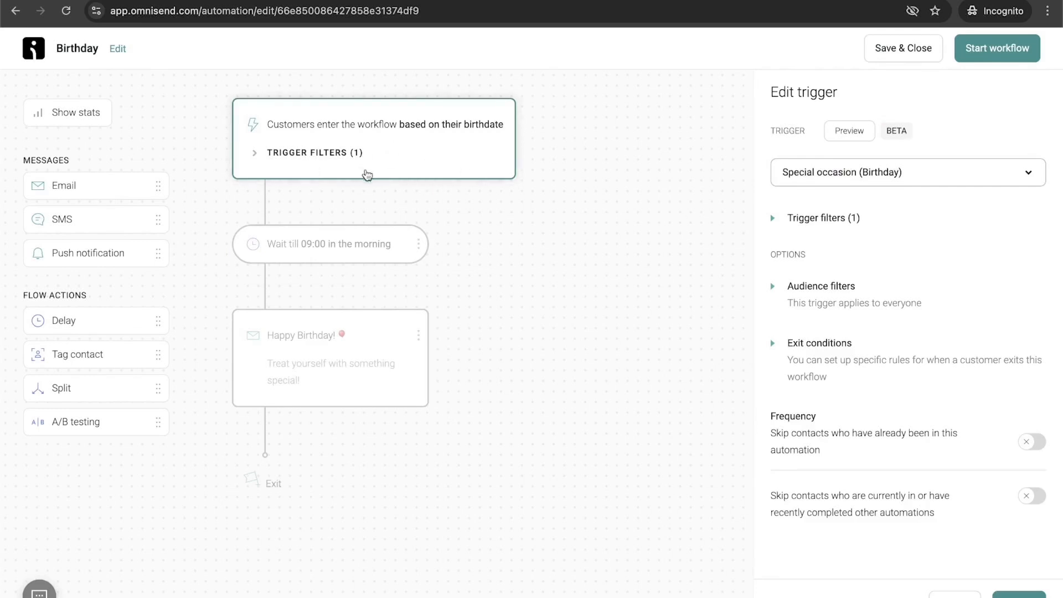
click(359, 352)
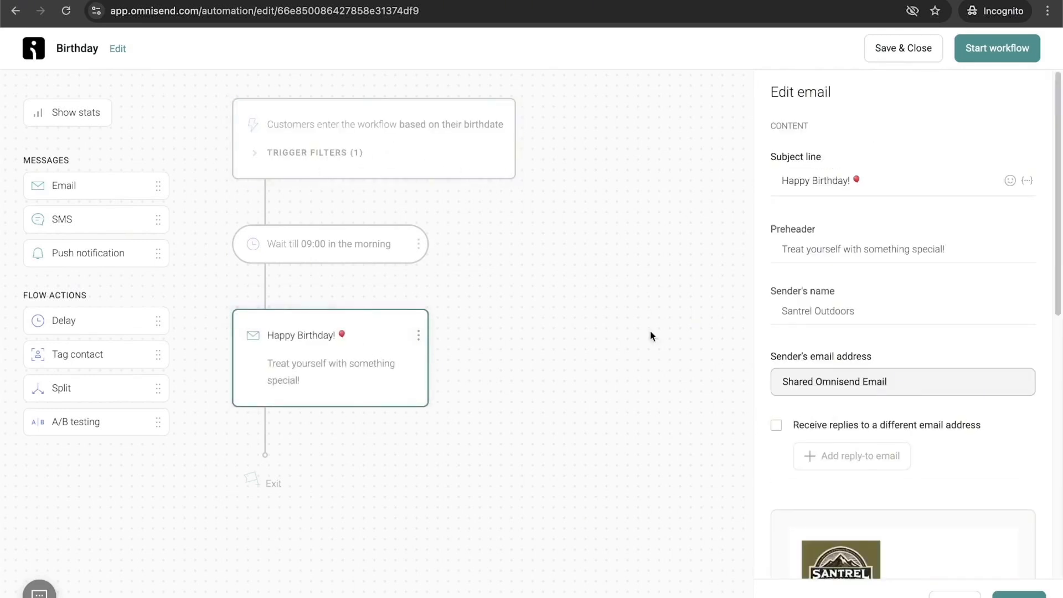
click(418, 336)
Step: Open the content of the "Happy Birthday!" email for editing, saving the workflow changes
scroll(954, 361, down, 7)
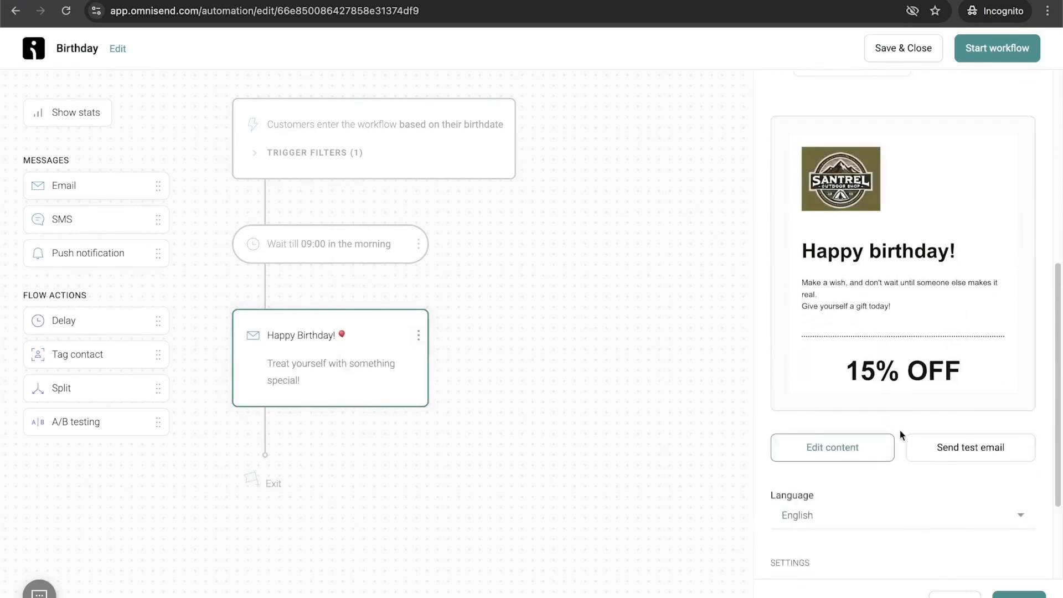
click(845, 449)
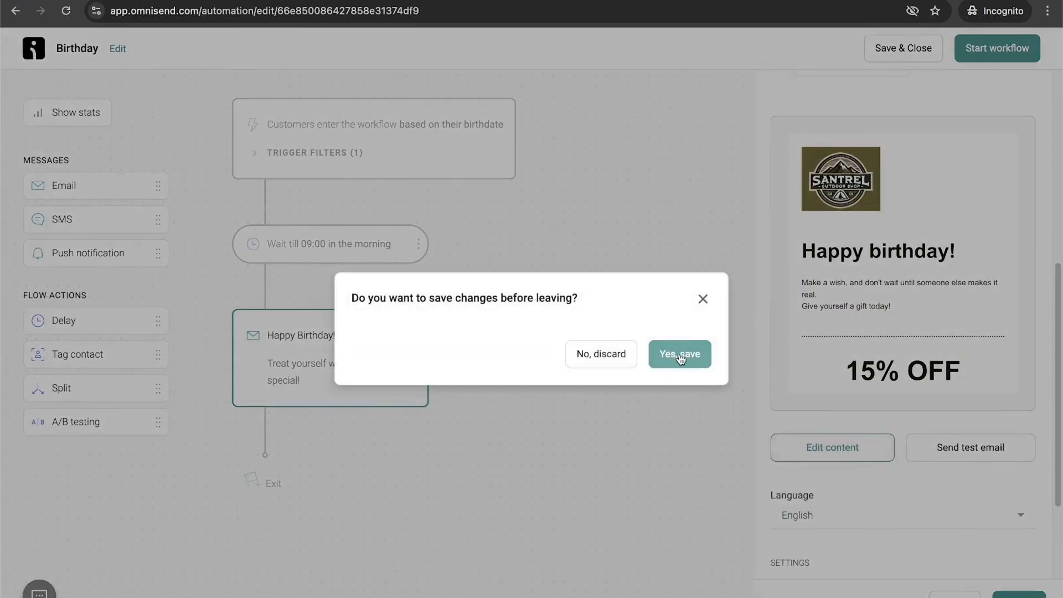
click(680, 356)
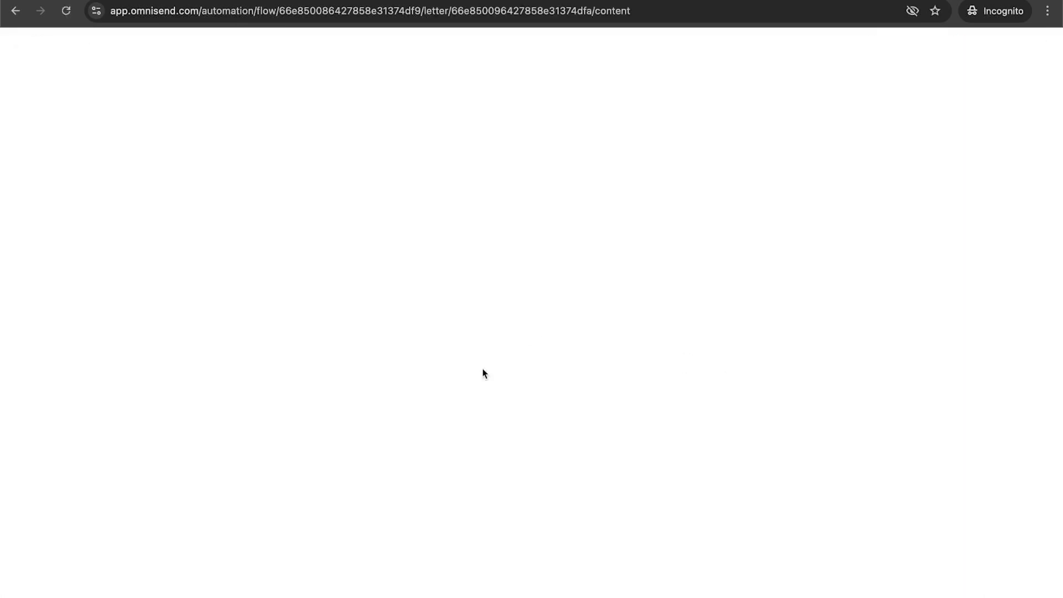
Step: Change the discount heading in the birthday email to "20% OFF"
click(457, 417)
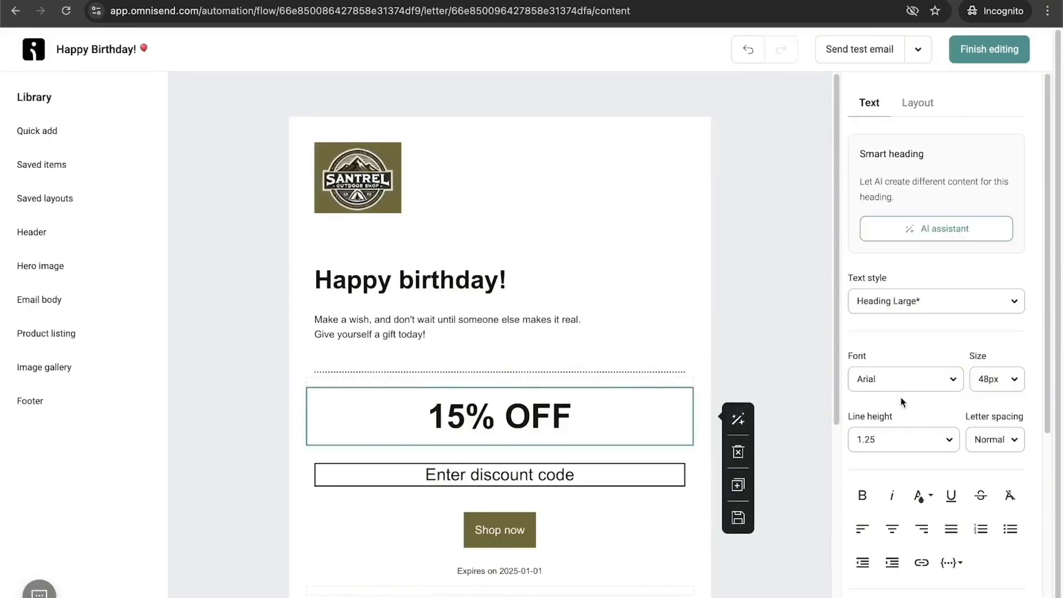
scroll(901, 402, down, 5)
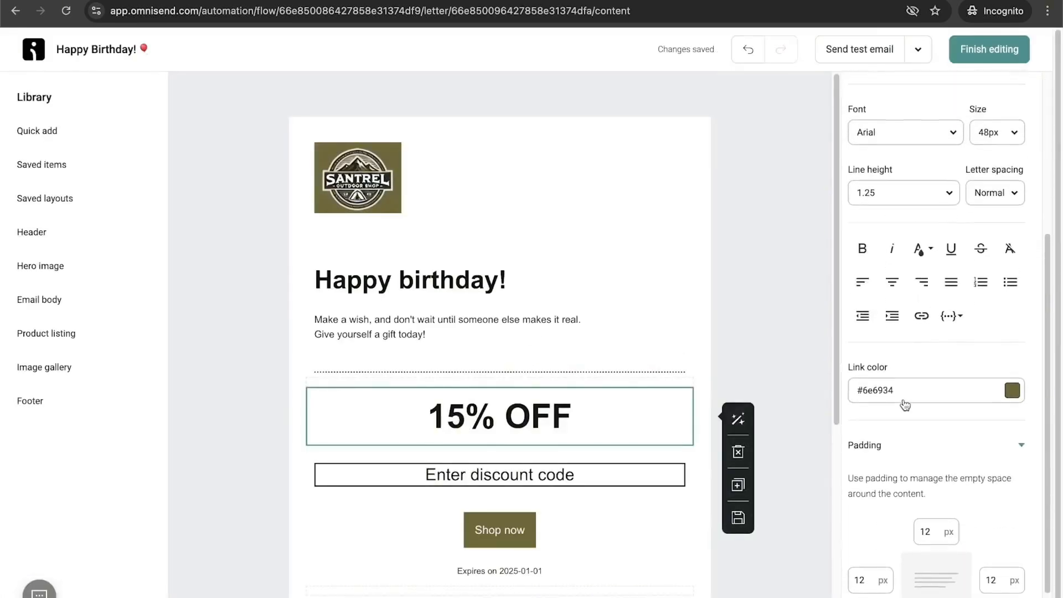
scroll(905, 405, up, 5)
click(550, 415)
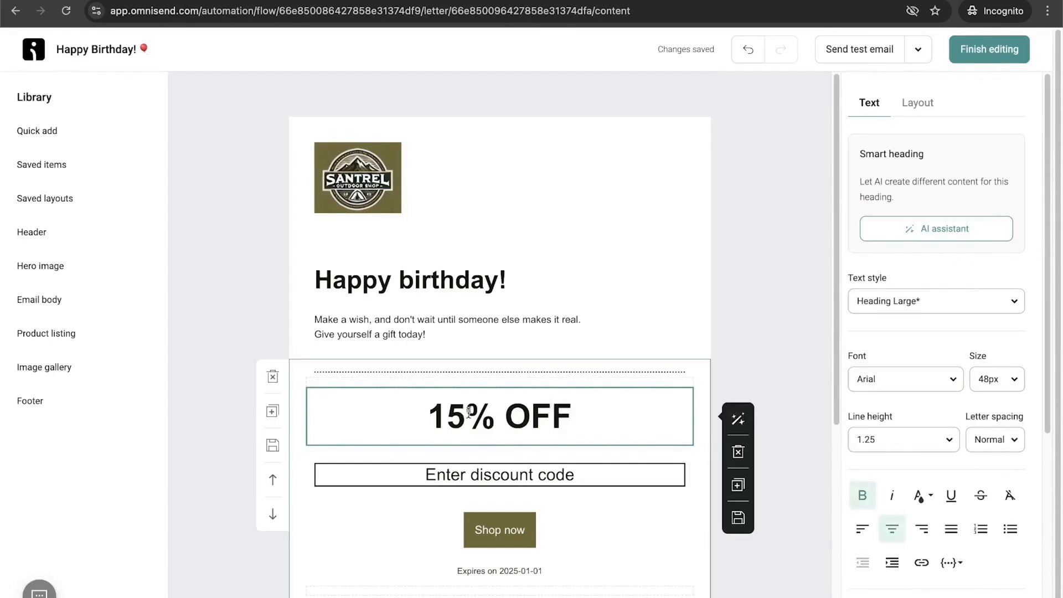
key(Home)
key(Delete)
key(Delete)
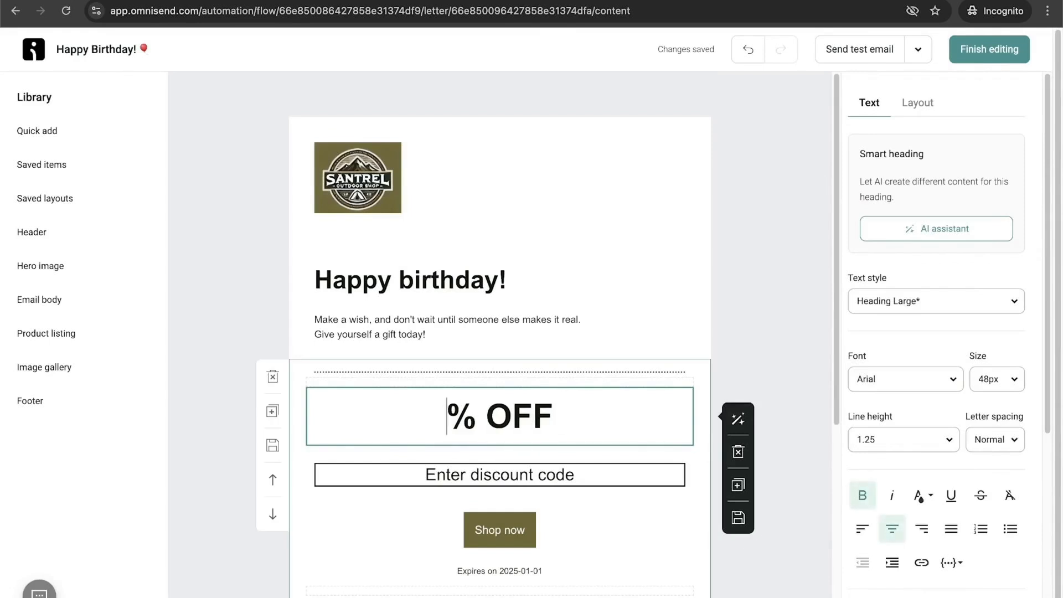
text(20)
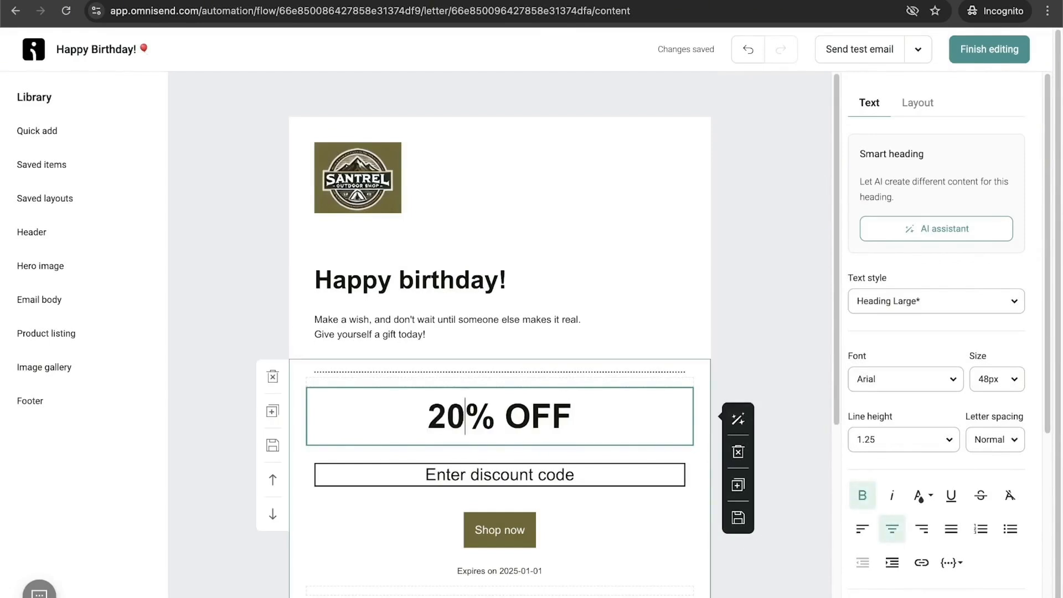
Step: Replace the static discount code block below the "20% OFF" heading with a Unique discount block
click(477, 479)
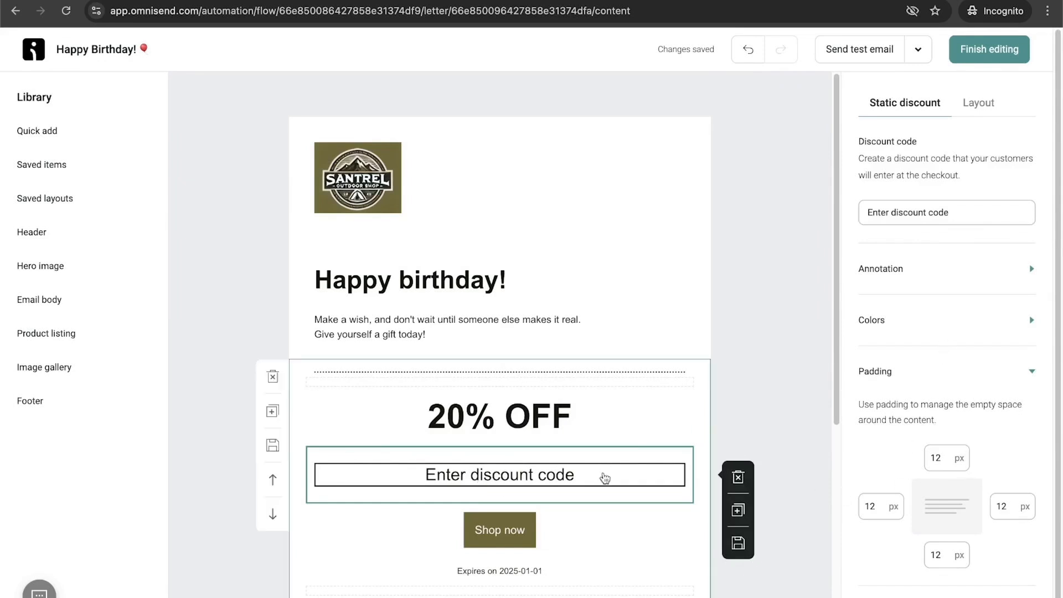
click(741, 479)
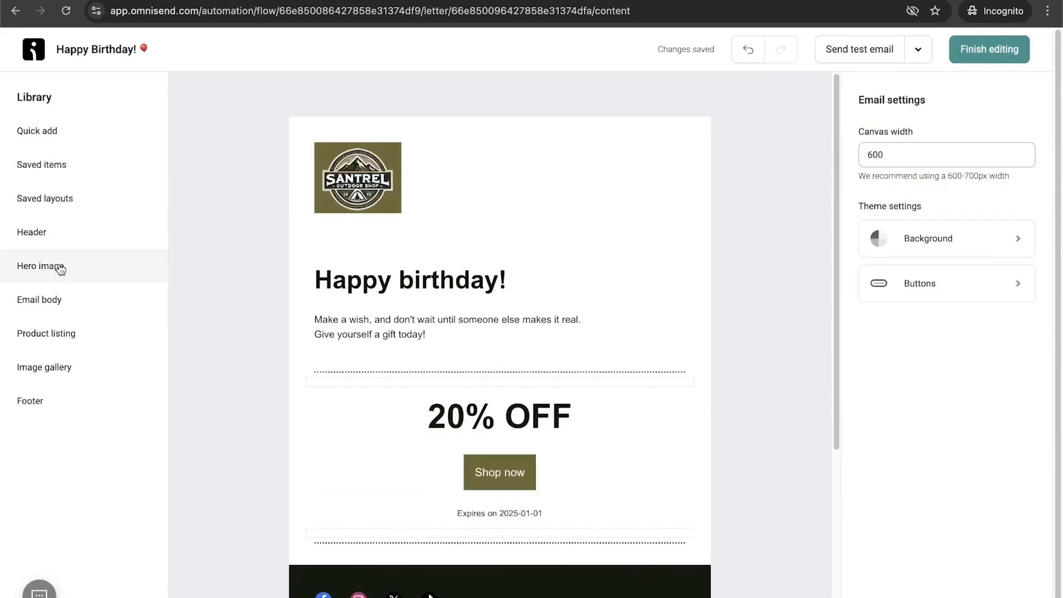
mouse_move(57, 131)
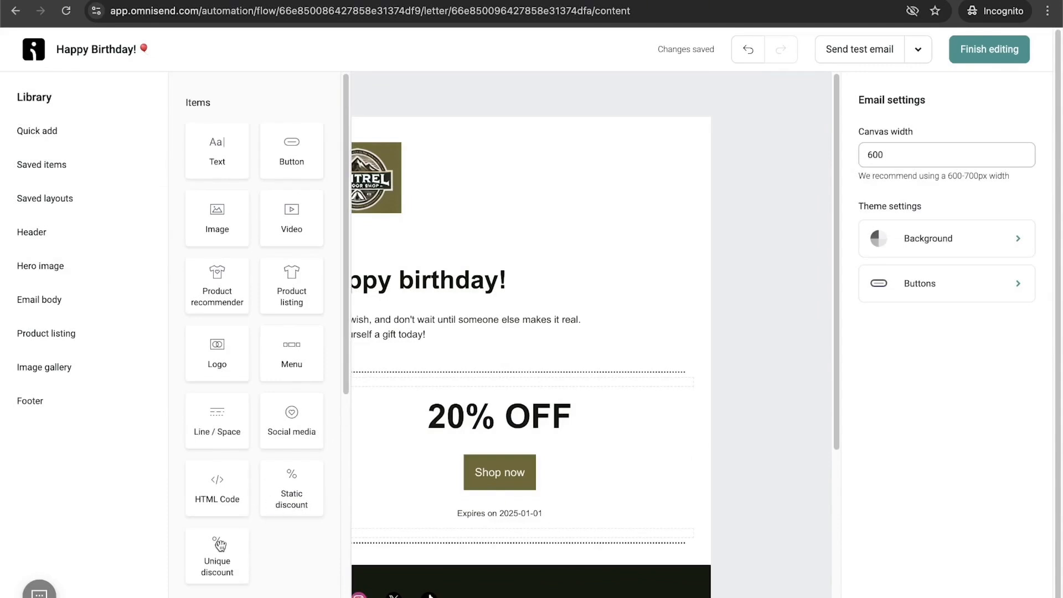
drag(219, 545, 470, 463)
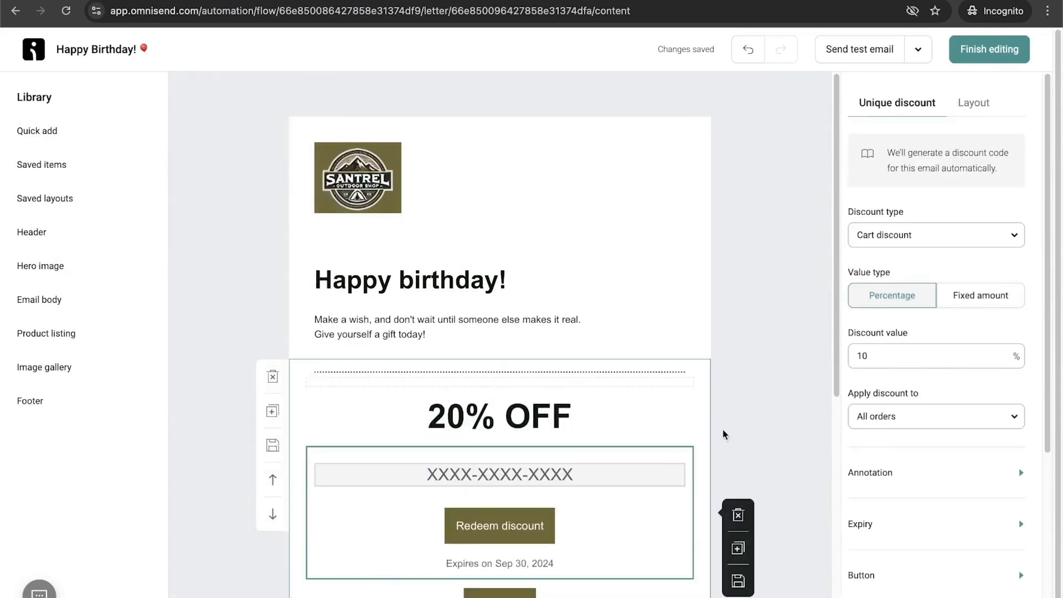
scroll(676, 473, down, 1)
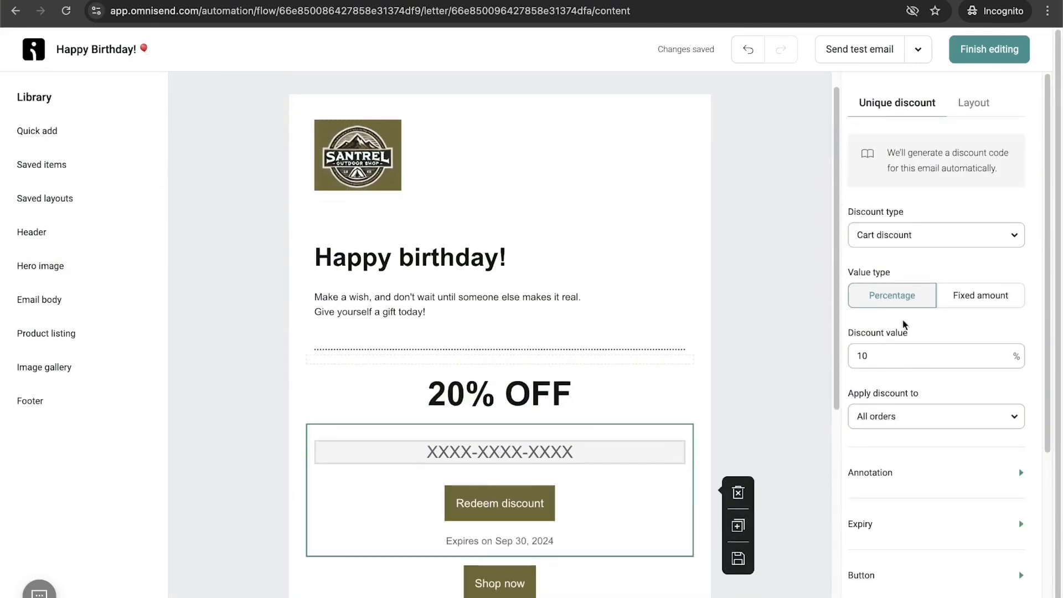
Step: Set the unique discount's value to 20 percent in the birthday email
click(883, 356)
key(BackSpace)
key(BackSpace)
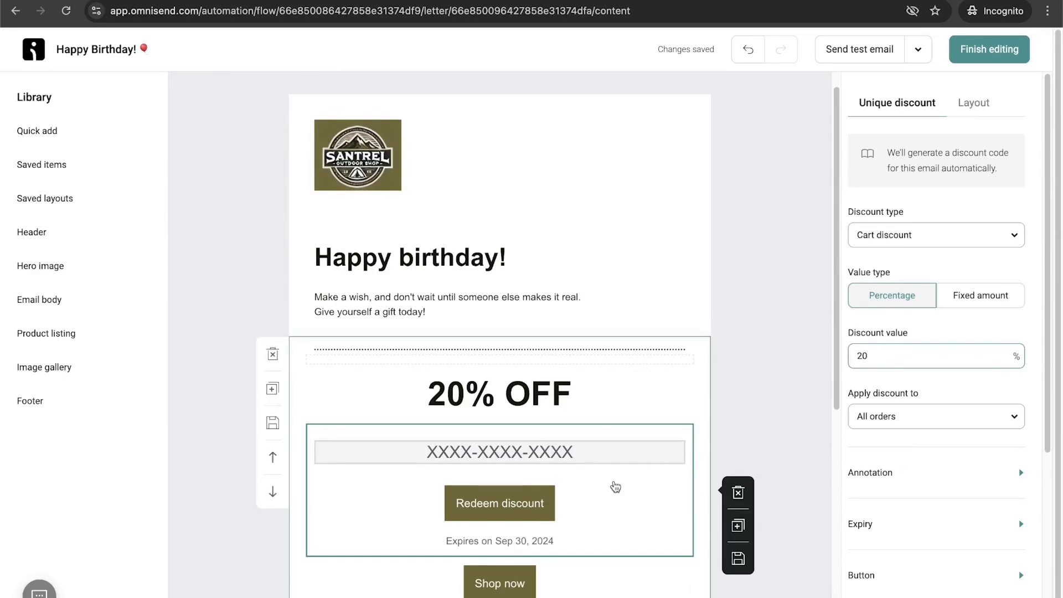
Step: Delete the "Shop now" button and the "Expires on 2025-01-01" text below the unique discount block
scroll(740, 410, down, 3)
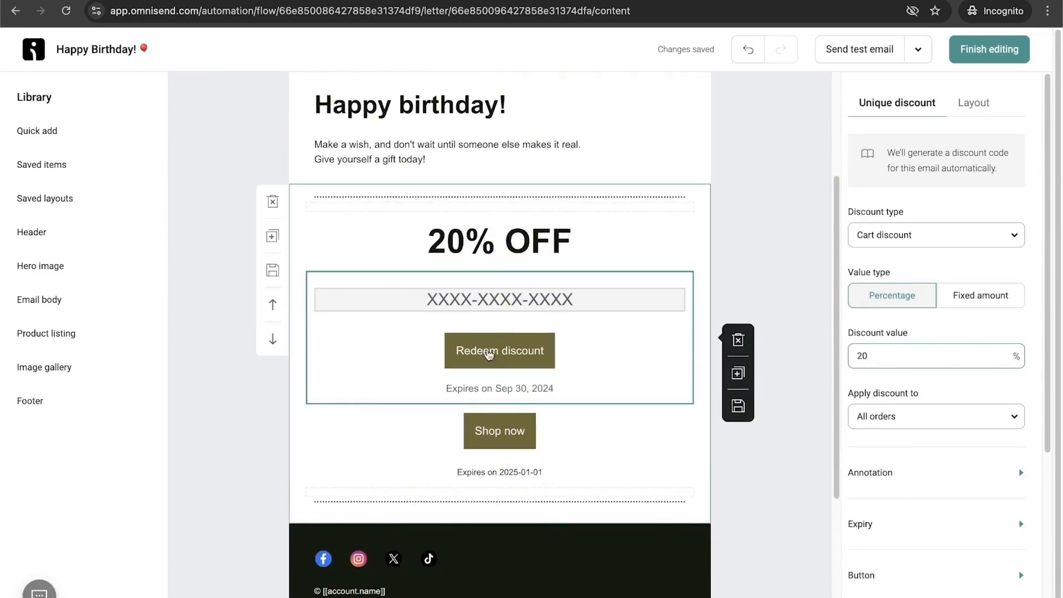
click(590, 422)
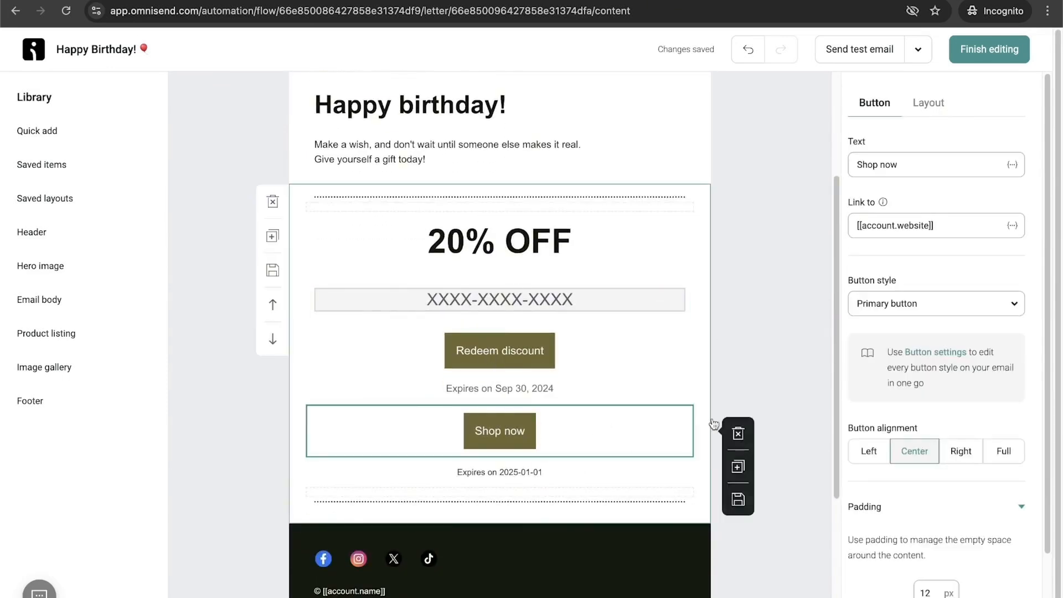
click(738, 433)
click(579, 423)
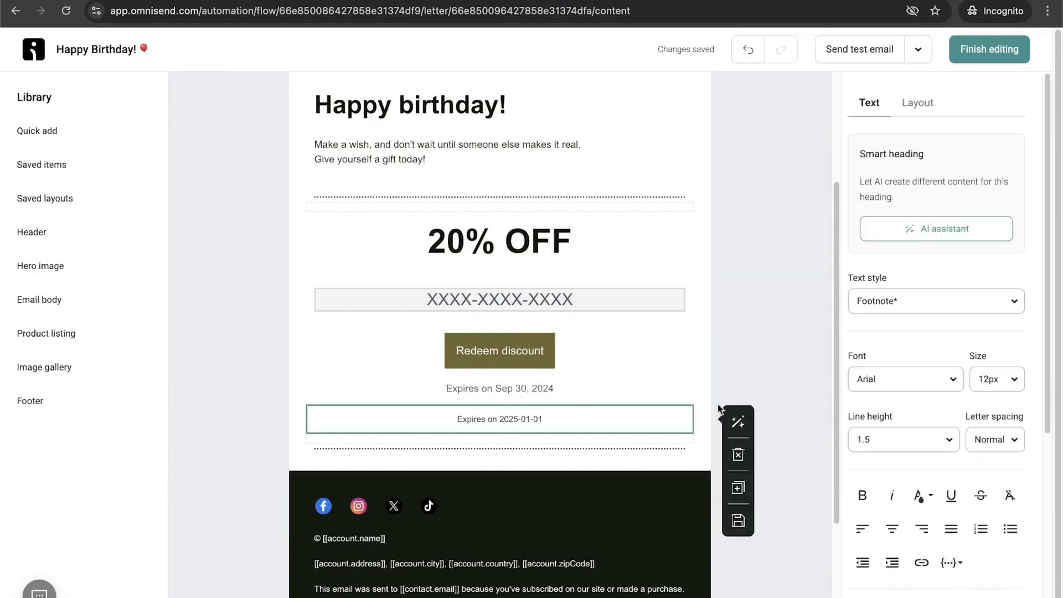
click(738, 461)
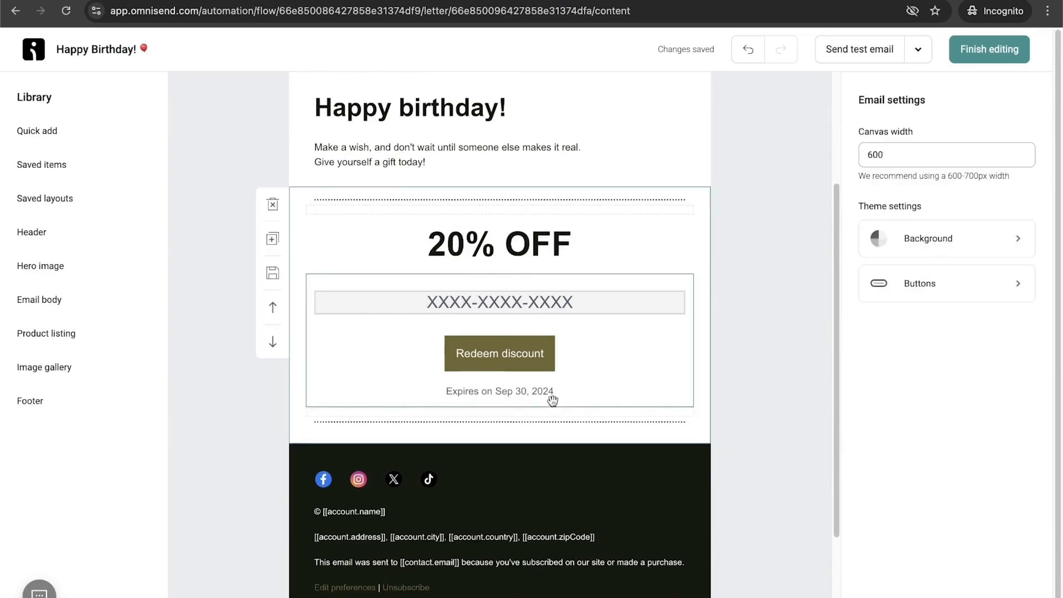
Step: Finish editing the birthday email and start the Birthday workflow, dismissing the feedback surveys
scroll(550, 399, up, 3)
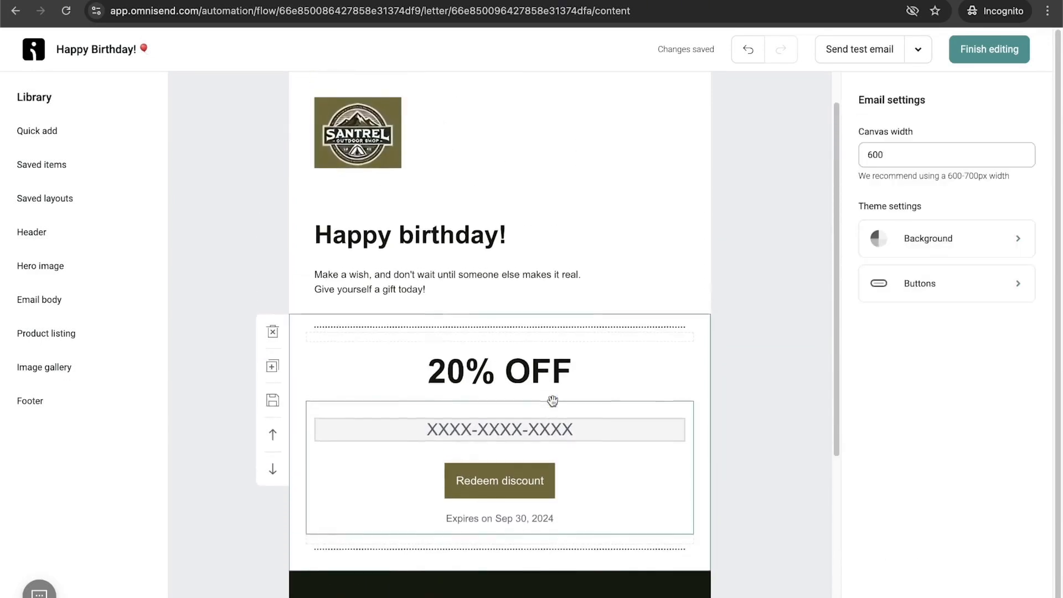
click(1004, 60)
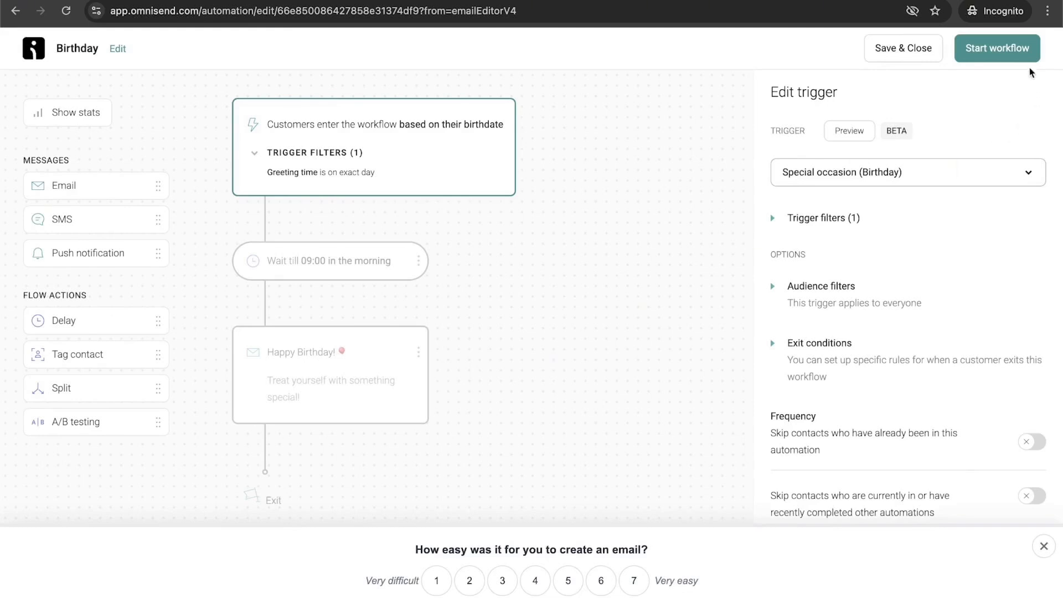
click(1014, 49)
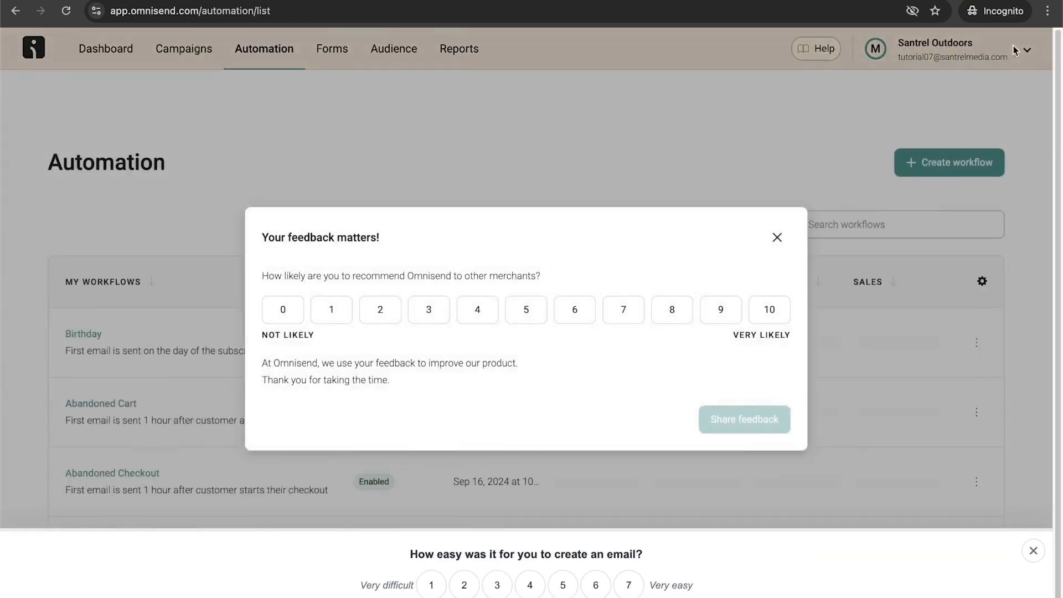
click(778, 239)
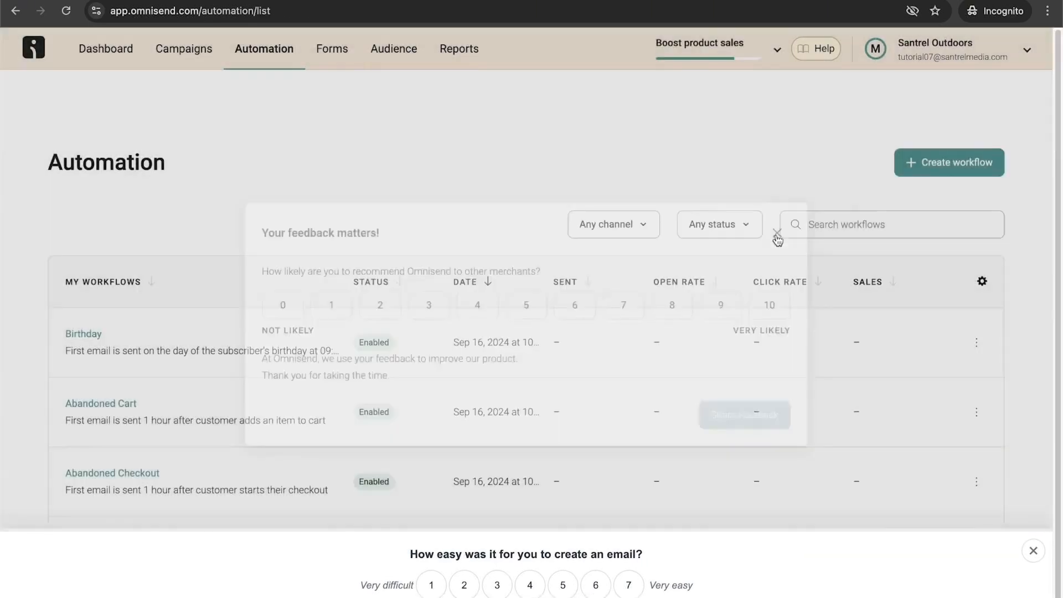
scroll(517, 292, down, 1)
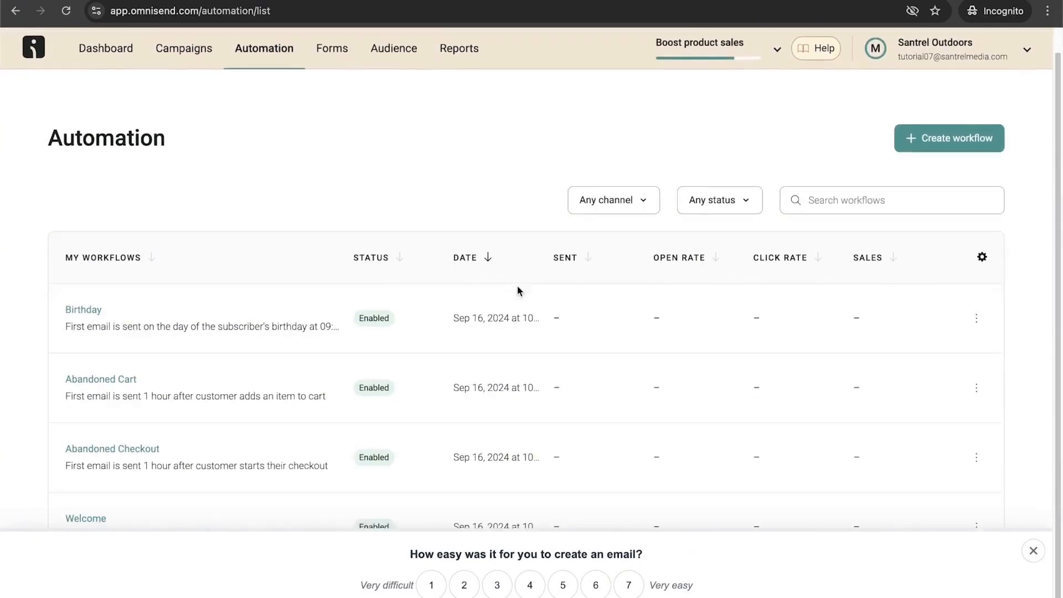
click(1032, 550)
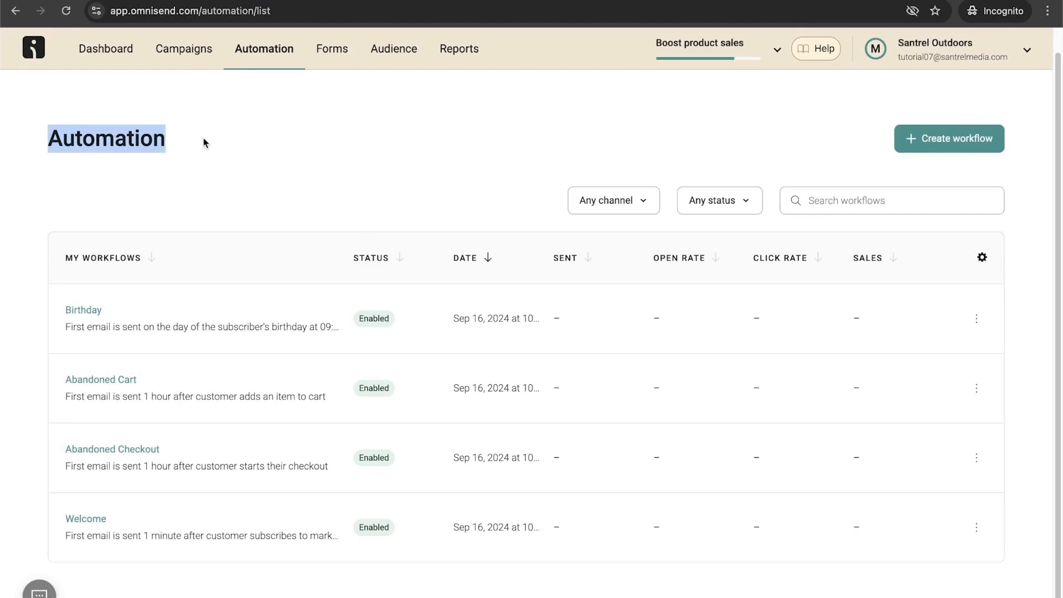
click(571, 132)
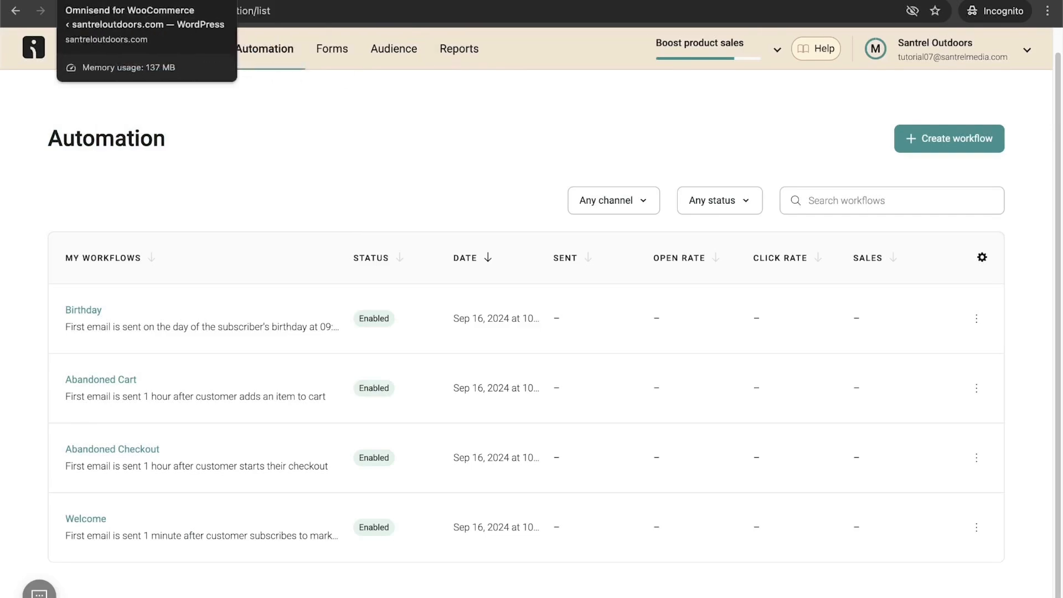
Step: Switch to the WordPress admin, find the Yoast SEO plugin by searching for "yoast", and install and activate it
click(111, 1)
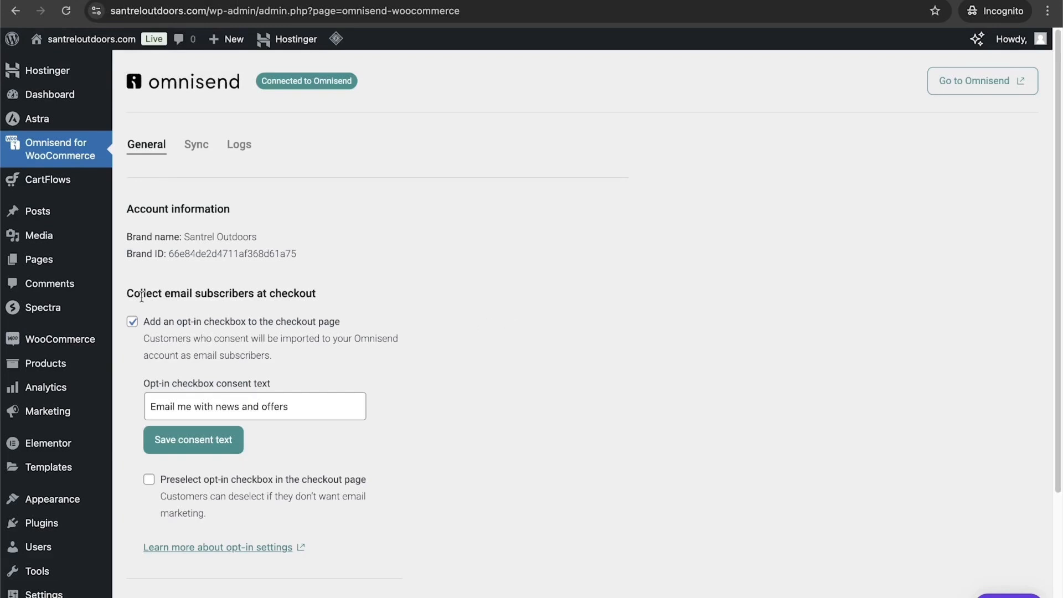
mouse_move(55, 239)
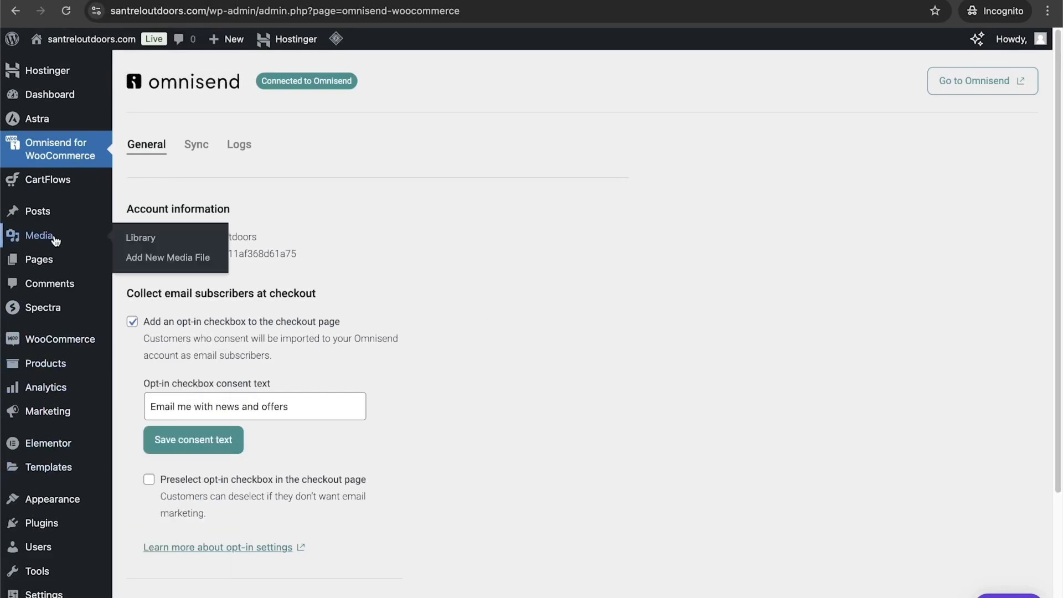
mouse_move(41, 531)
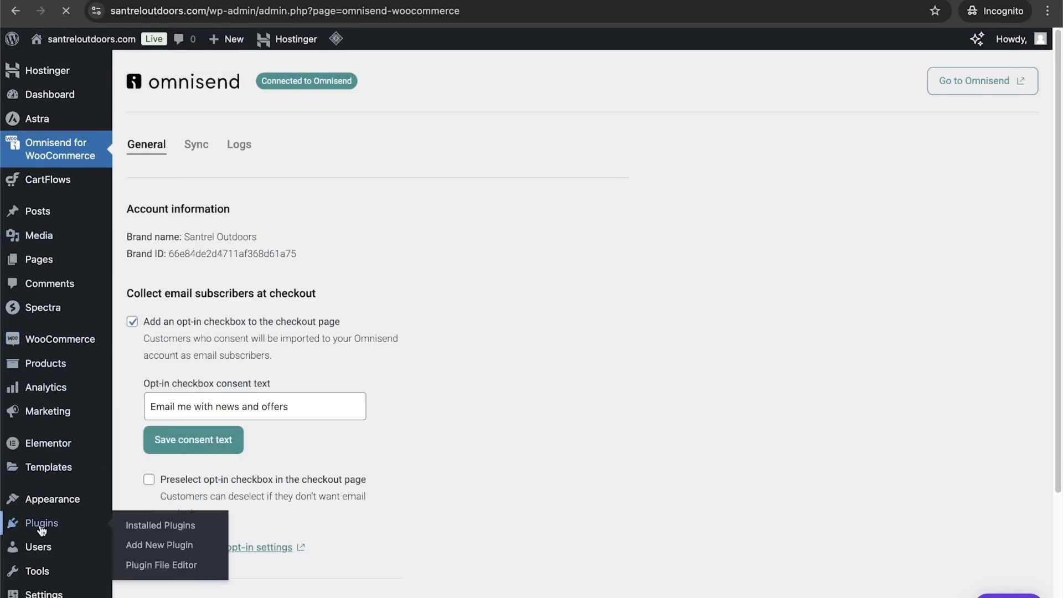
click(243, 80)
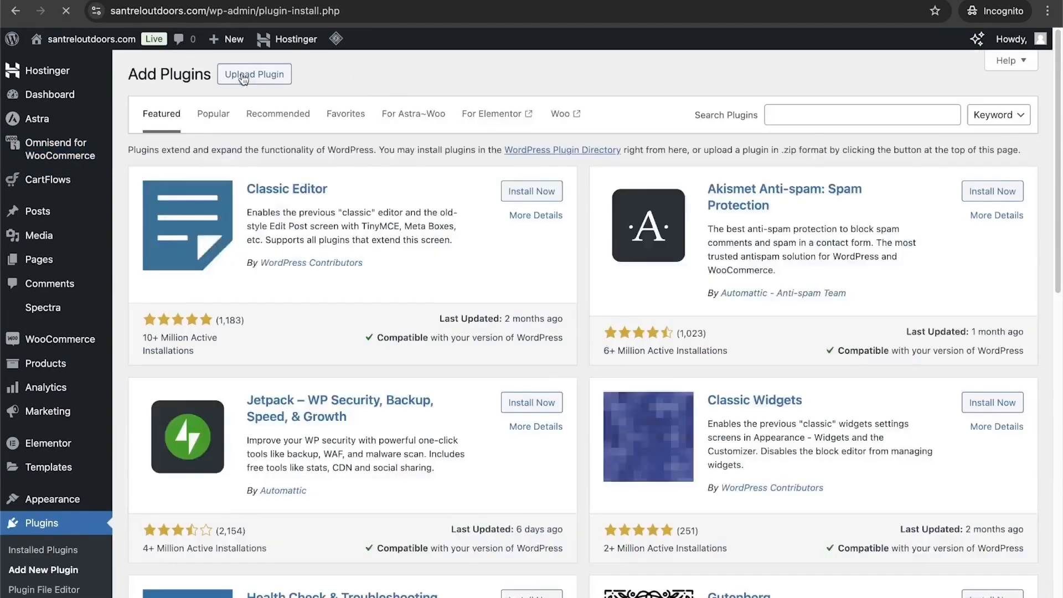
click(808, 118)
text(yoast)
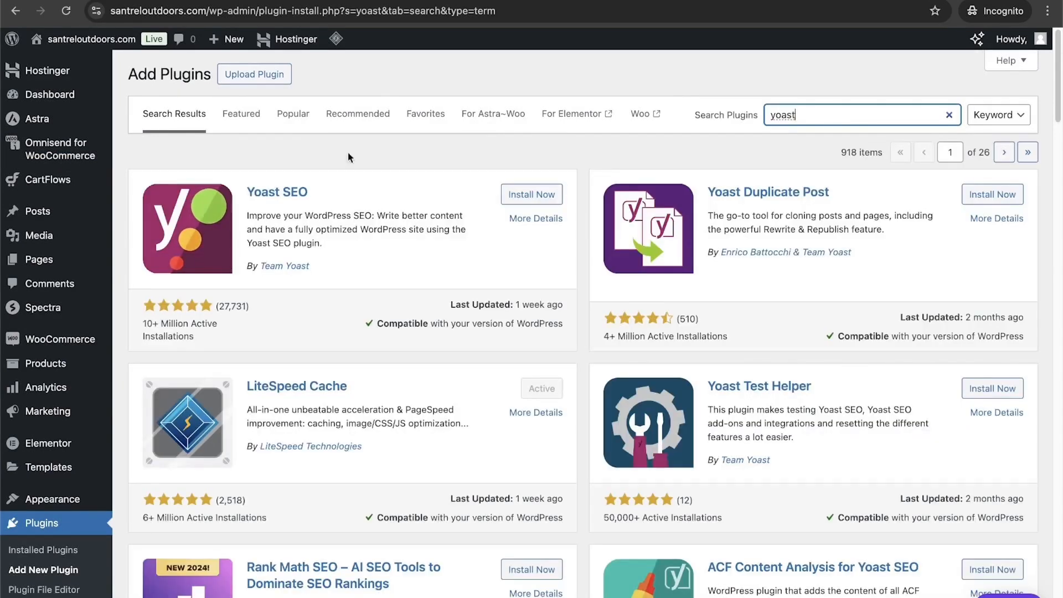
click(537, 194)
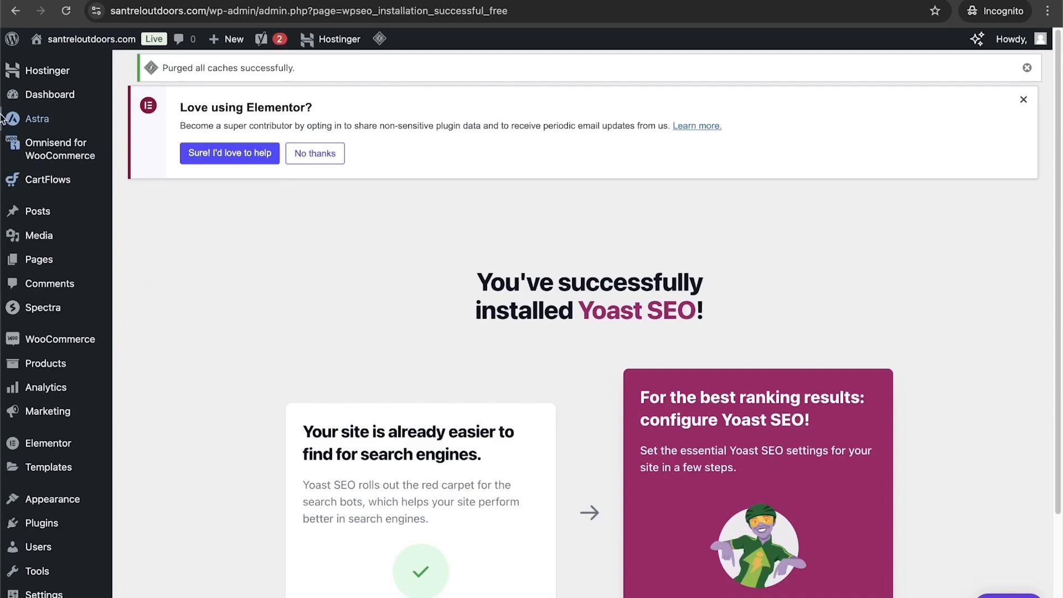
Step: Start Yoast SEO's first-time configuration and dismiss the Premium offer
mouse_move(86, 190)
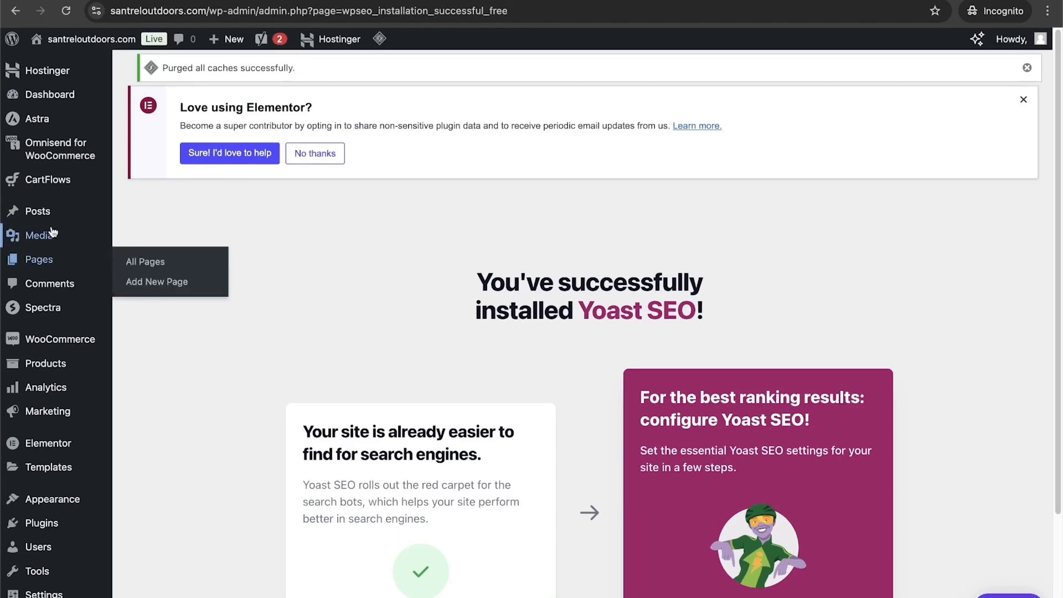
scroll(315, 237, down, 3)
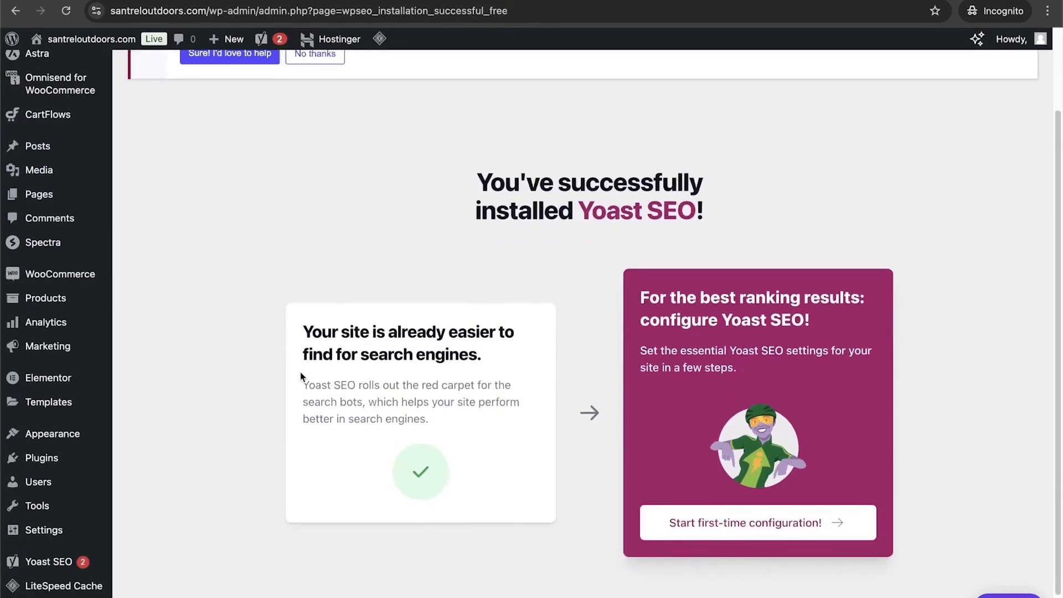
scroll(299, 374, up, 3)
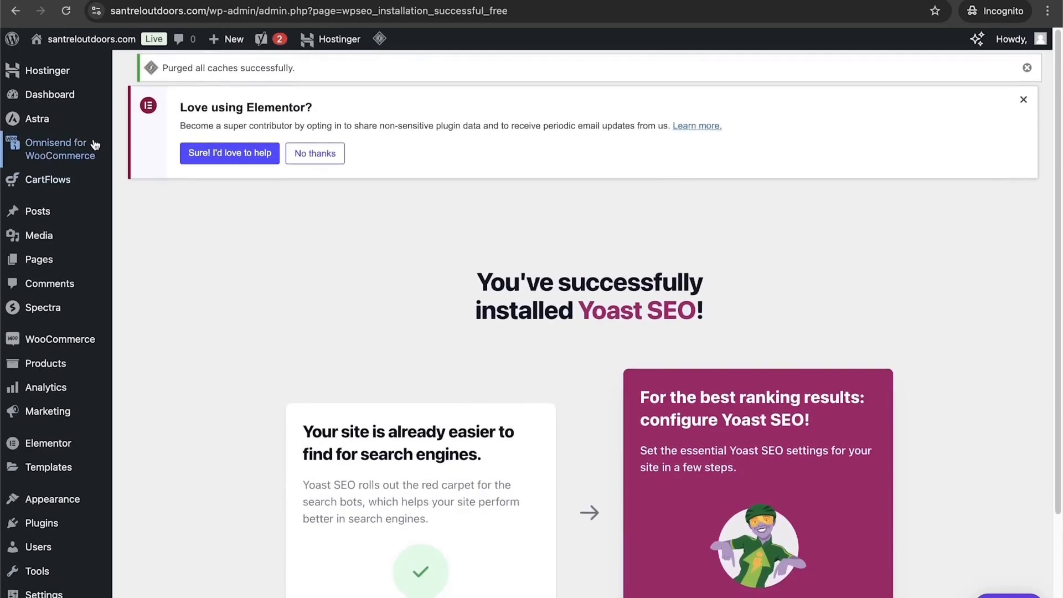
scroll(591, 393, down, 4)
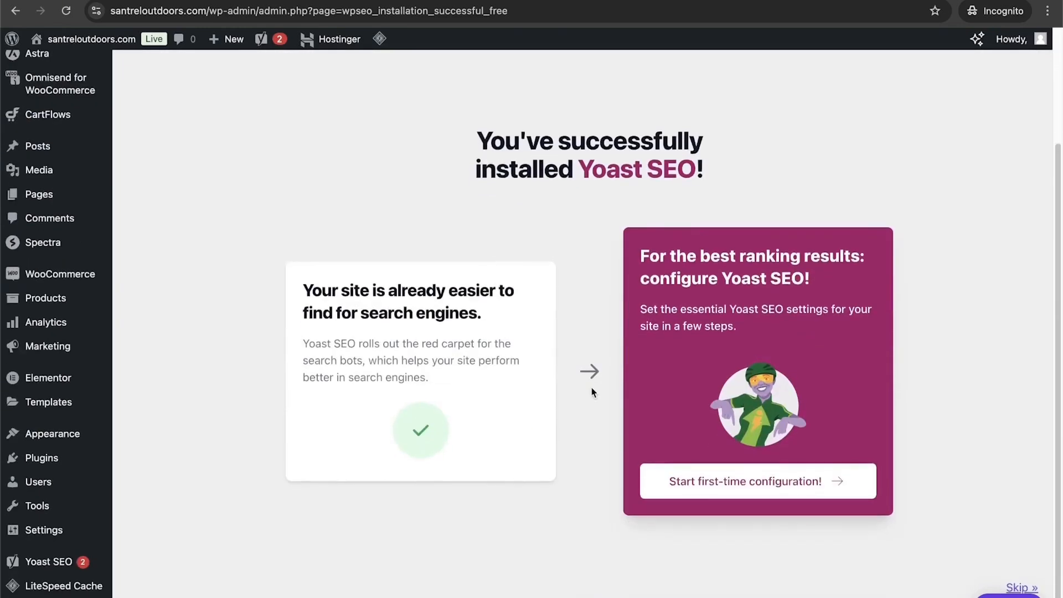
click(764, 480)
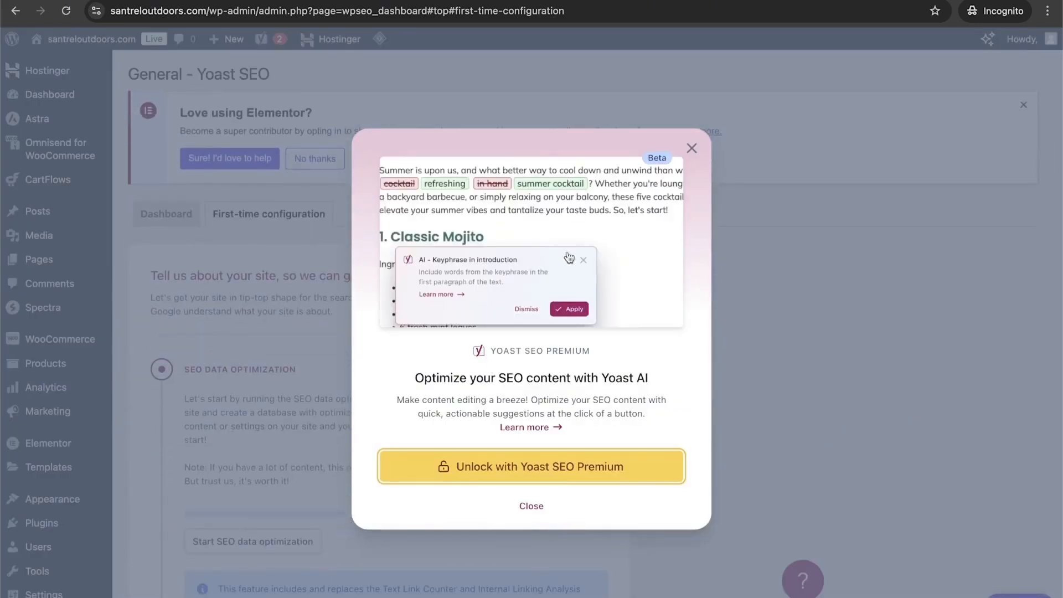
click(529, 508)
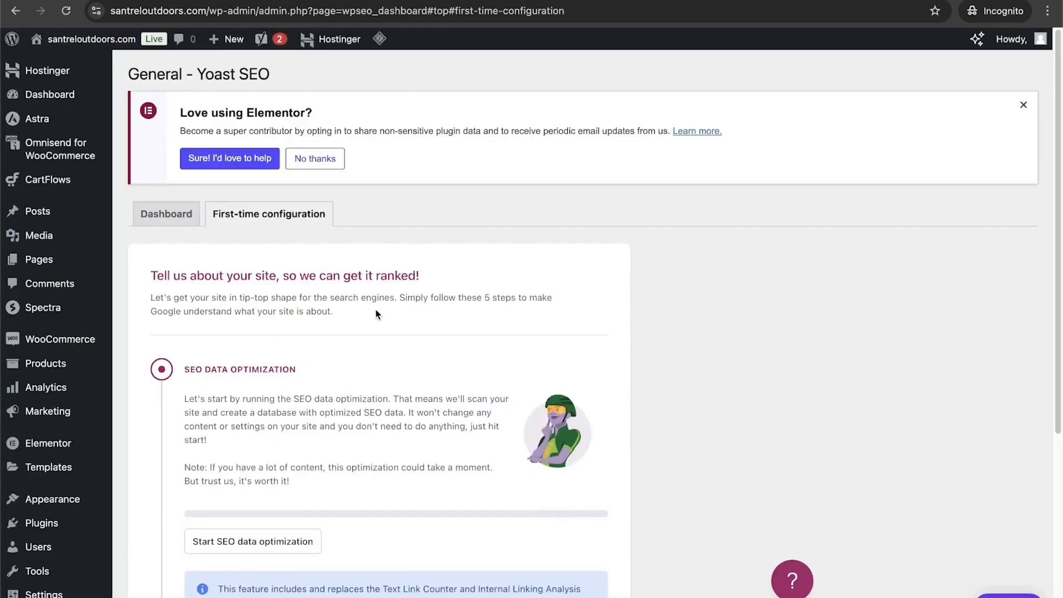
Step: Run the SEO data optimization and continue to the site representation settings
scroll(376, 311, down, 4)
scroll(356, 373, down, 1)
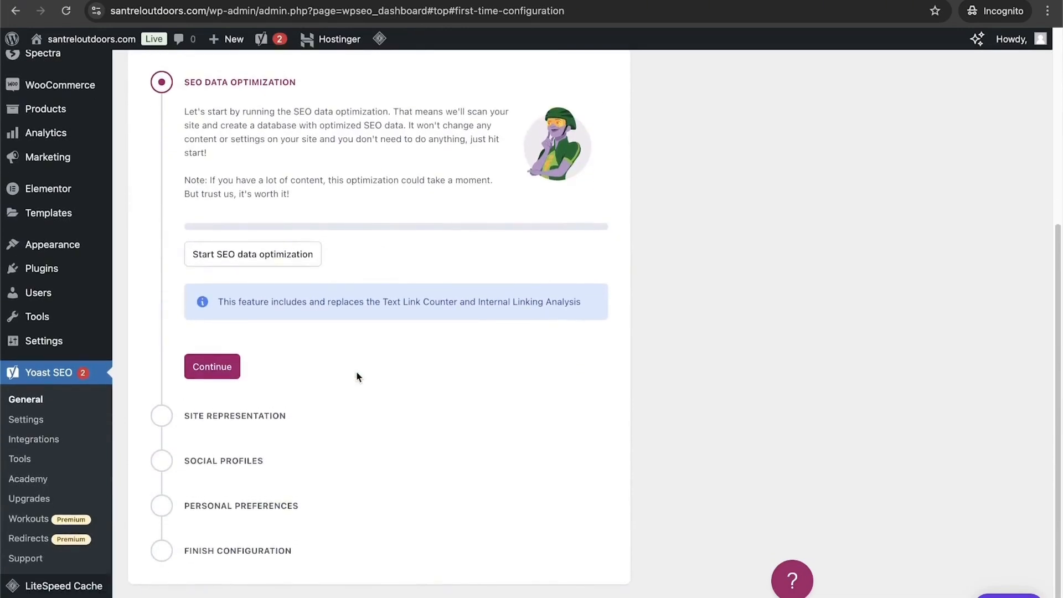
click(249, 256)
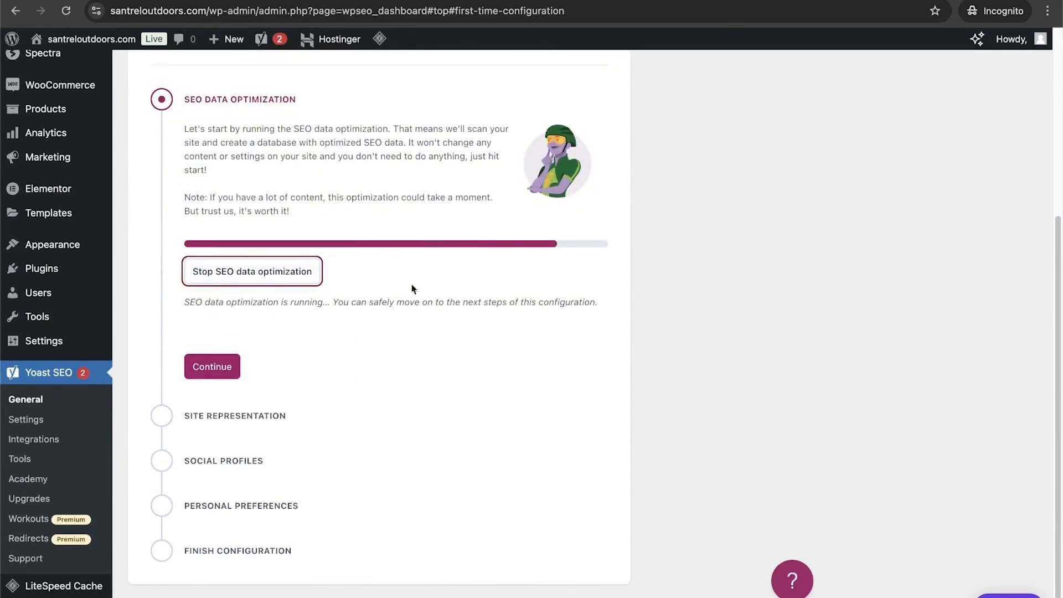
click(213, 368)
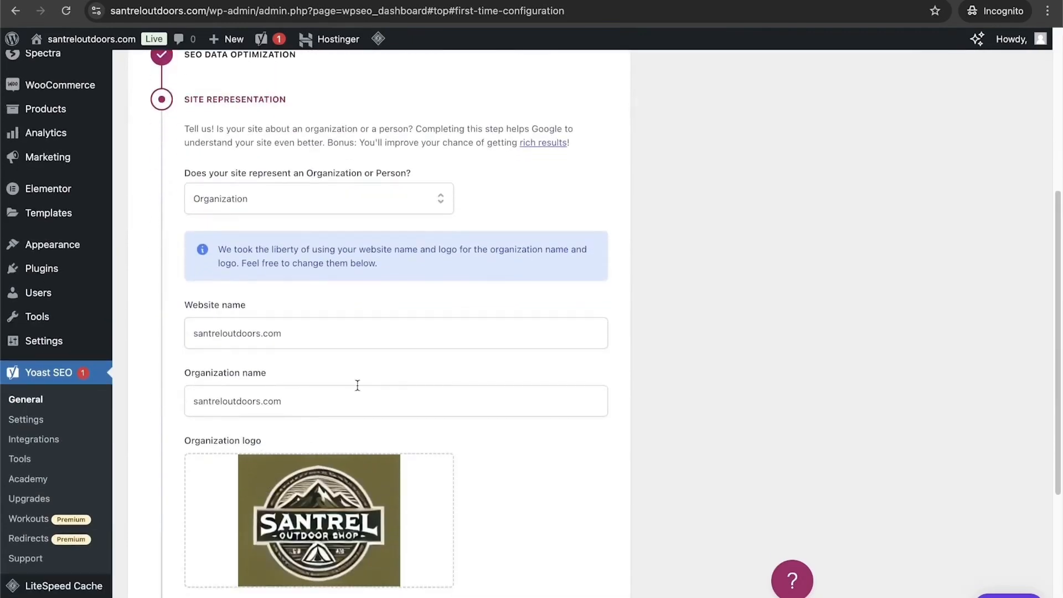
Step: Set the website name to "Santrel Outdoors" and the organization name to "Santrel Outdoors Co", and save the site representation
click(305, 333)
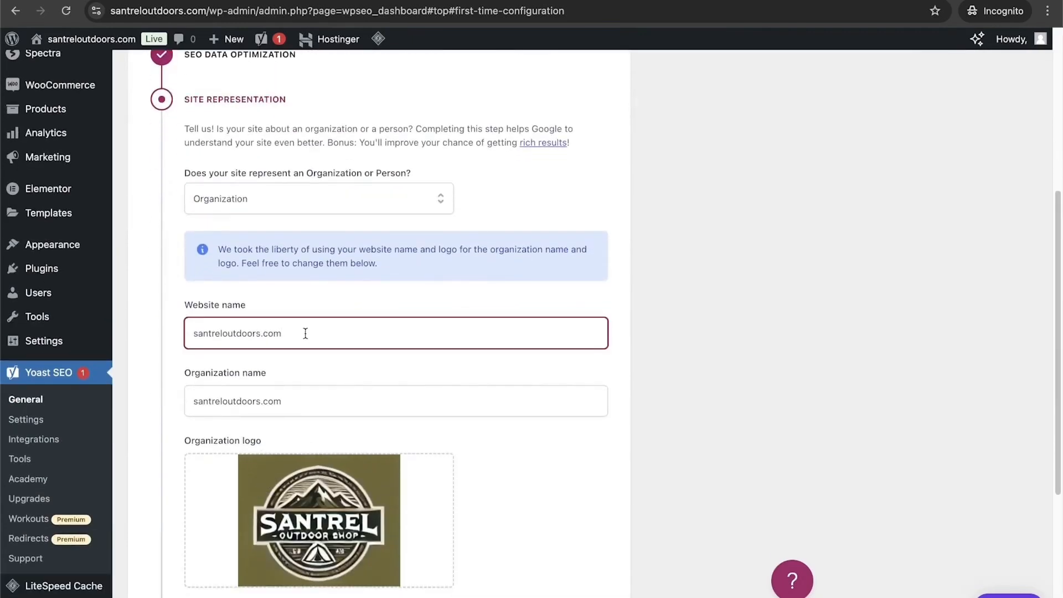
key(ctrl+a)
text(Santrel Outdoors)
scroll(371, 332, down, 4)
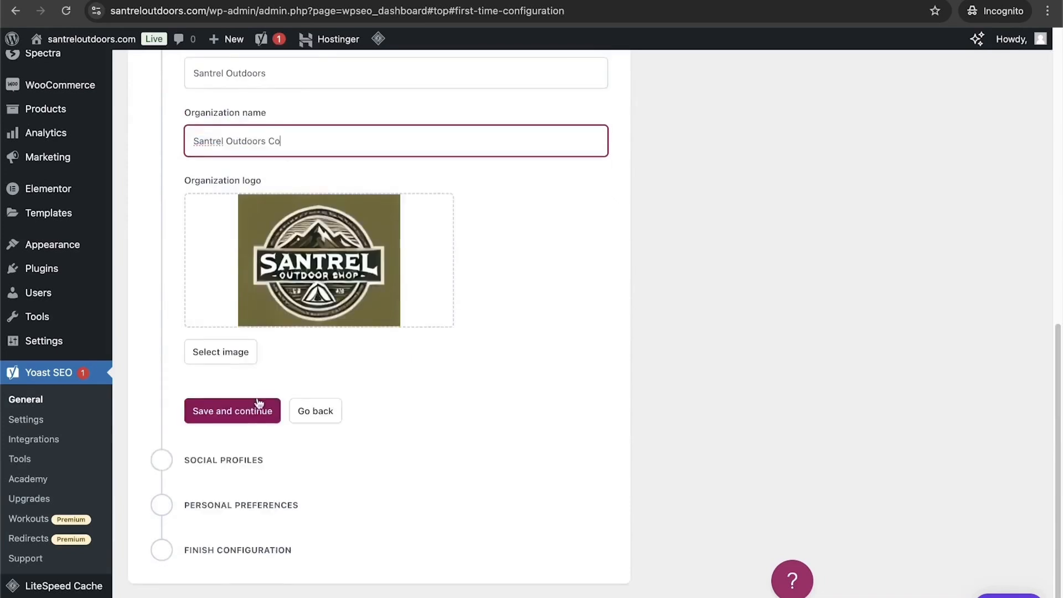
click(259, 408)
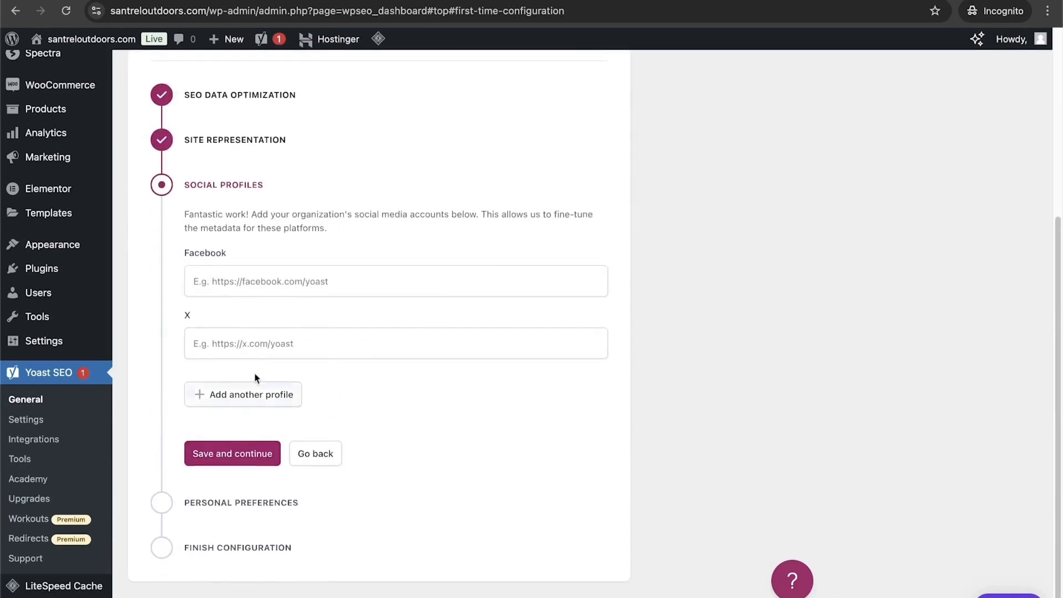
click(242, 350)
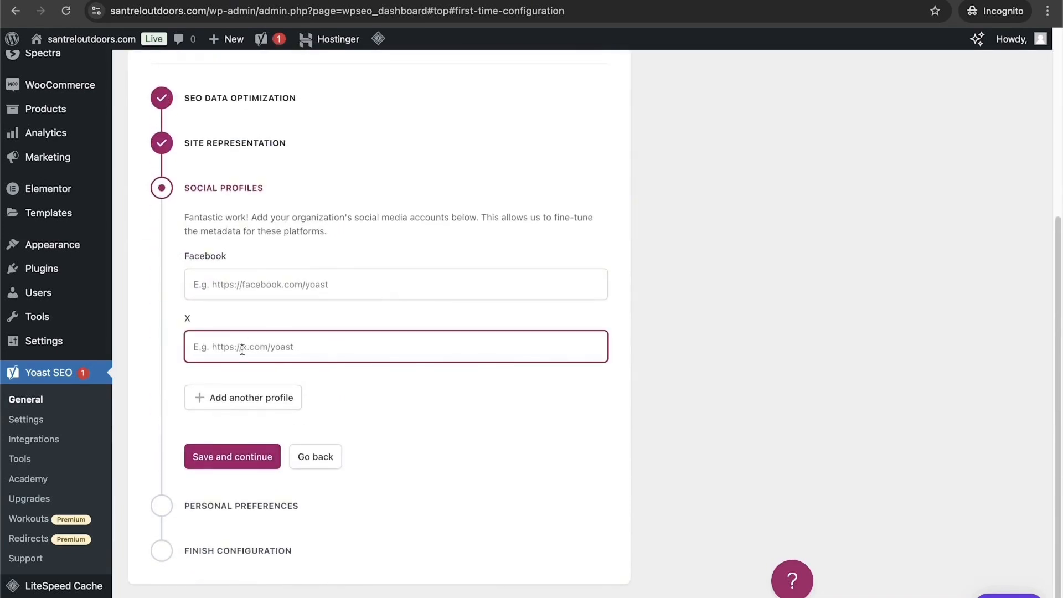
text(https://x.com/santreloutdoors)
click(233, 457)
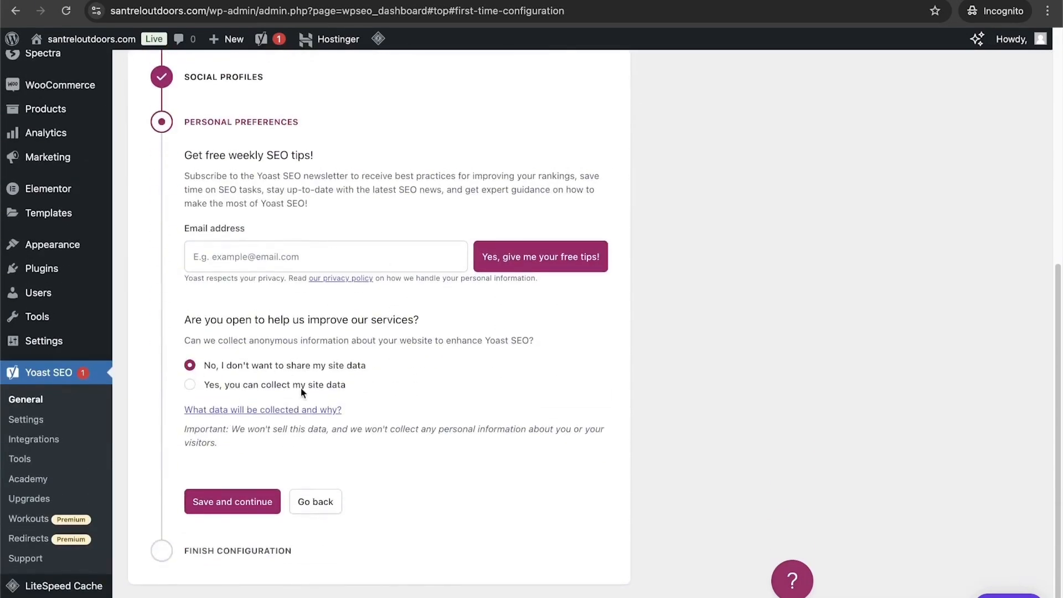
Step: Save the personal preferences without sharing site data, and review the problems and notifications on the SEO dashboard
click(250, 505)
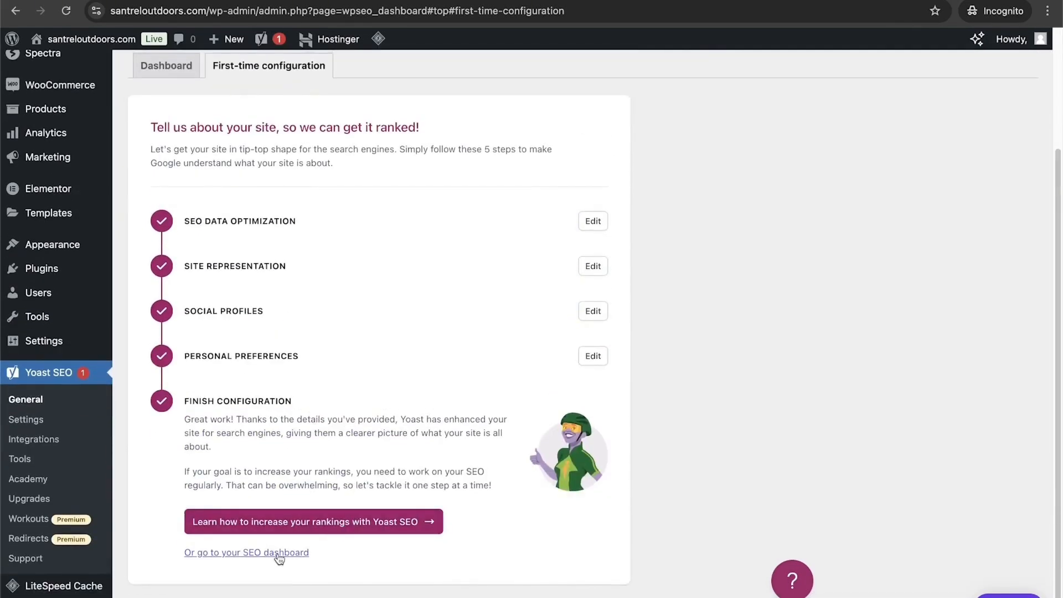
click(278, 554)
scroll(22, 310, down, 6)
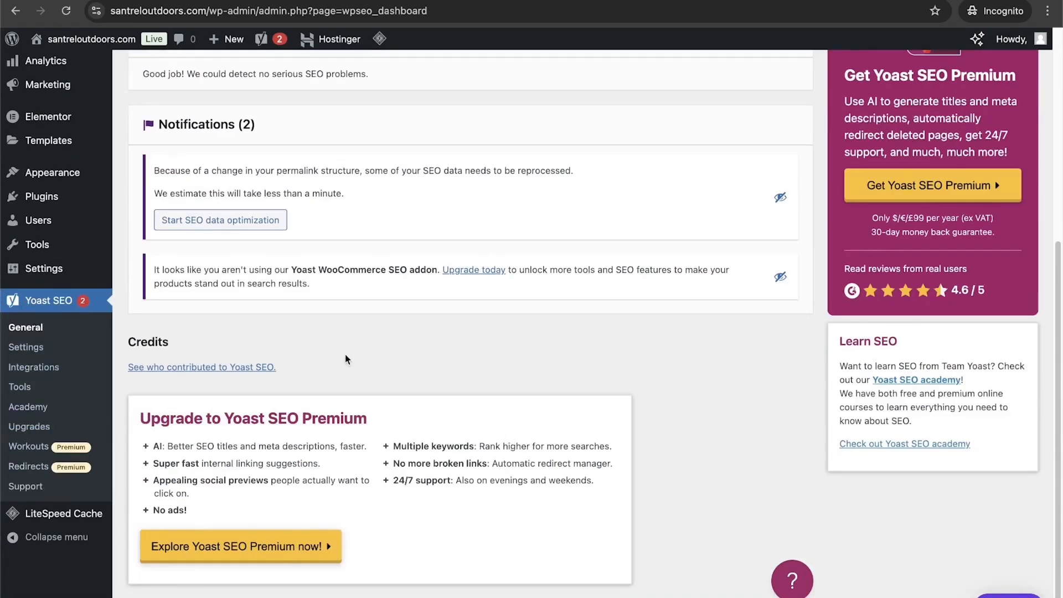
scroll(346, 359, up, 2)
scroll(346, 359, up, 6)
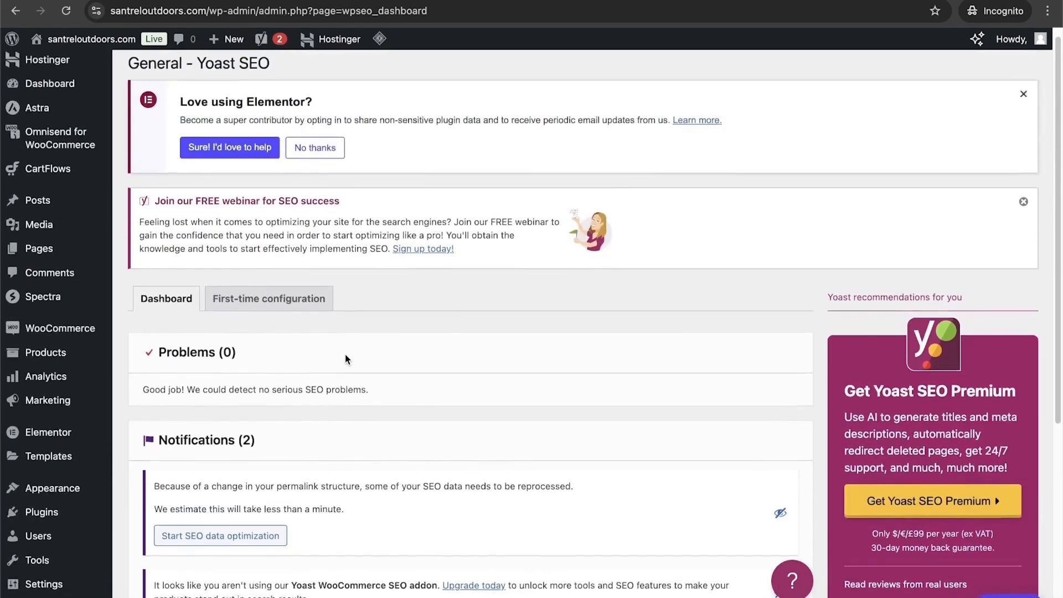
Step: Open the "Hello world!" post for editing and examine its Yoast SEO focus keyphrase, search preview, SEO title, slug and meta description fields
mouse_move(47, 218)
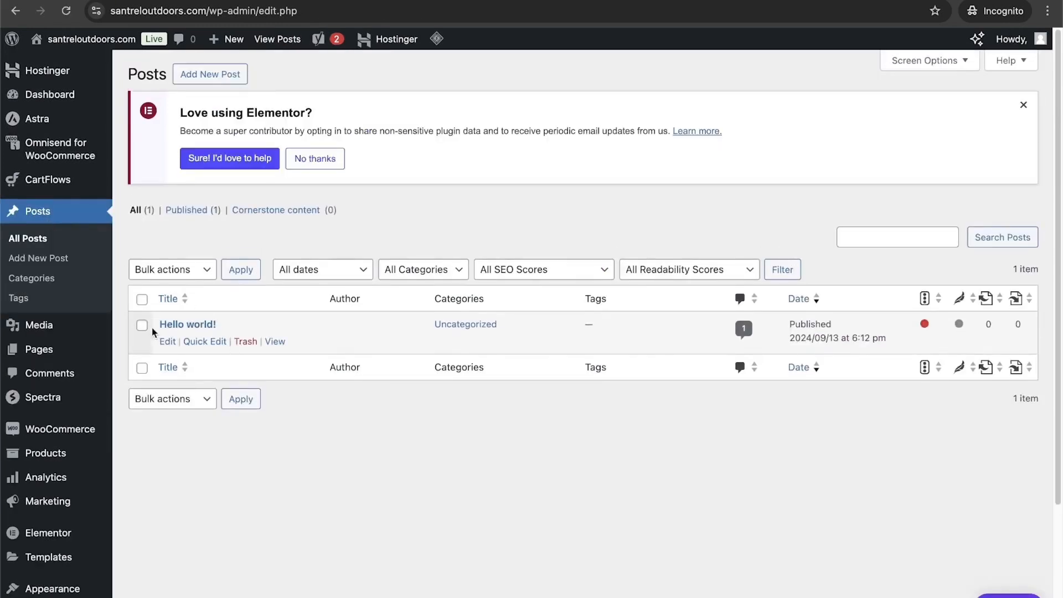
click(166, 342)
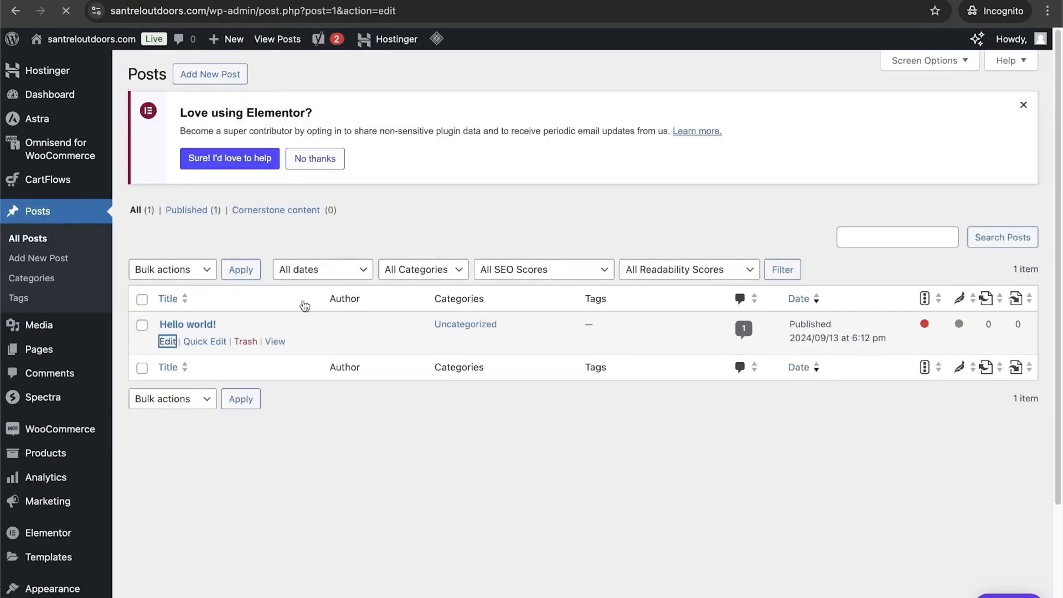
scroll(998, 329, down, 6)
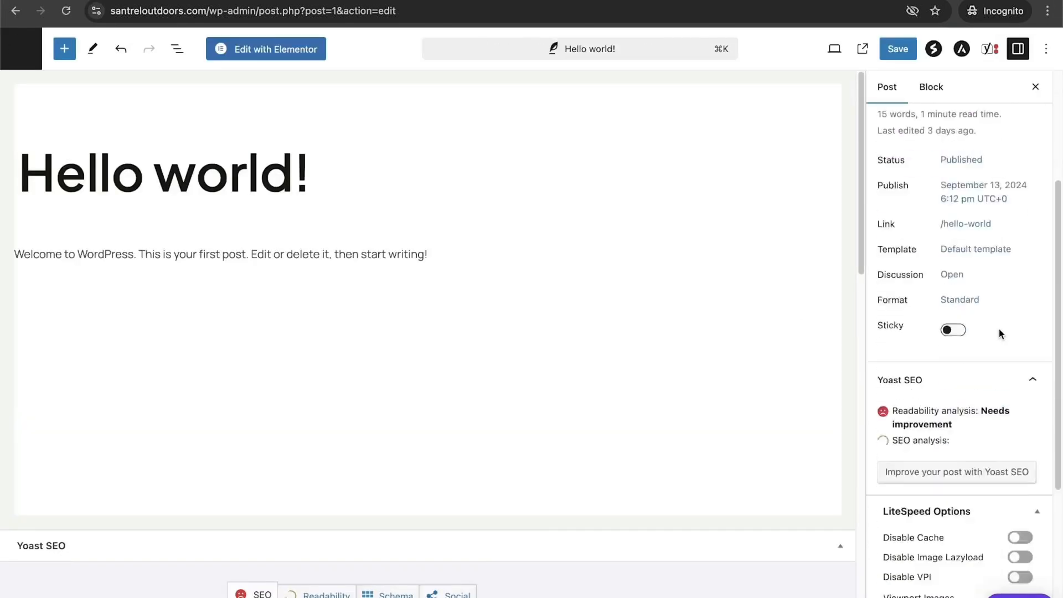
scroll(676, 430, down, 10)
scroll(676, 426, down, 5)
scroll(353, 462, up, 6)
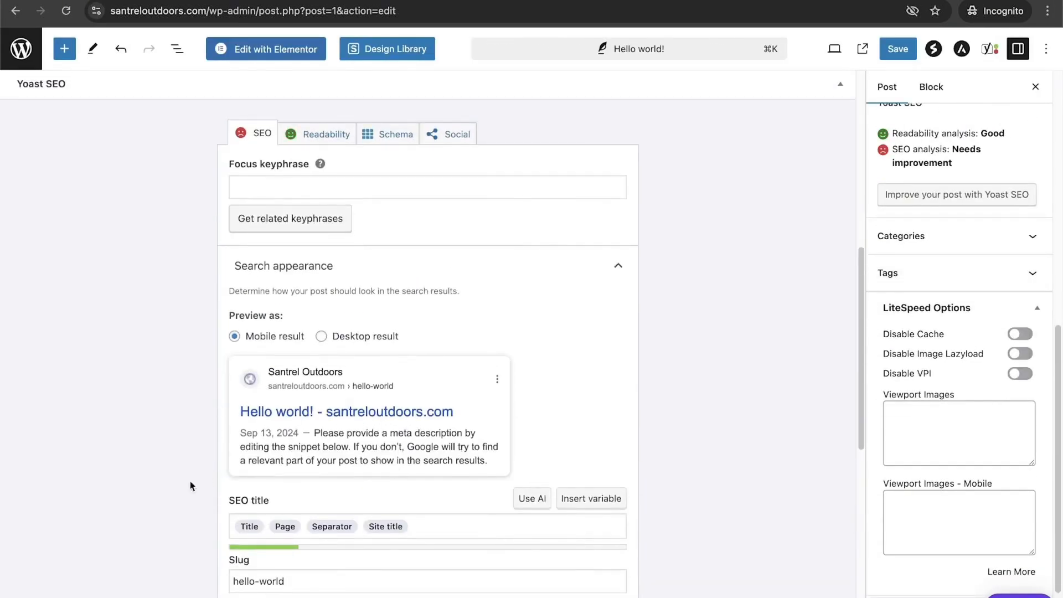
scroll(189, 510, down, 3)
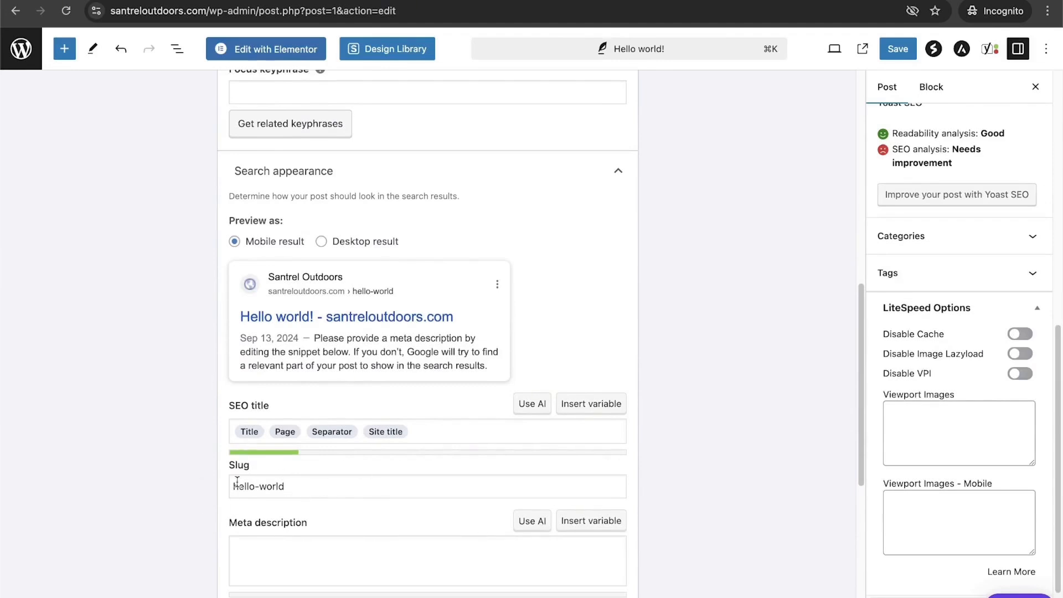
scroll(306, 492, down, 3)
click(369, 480)
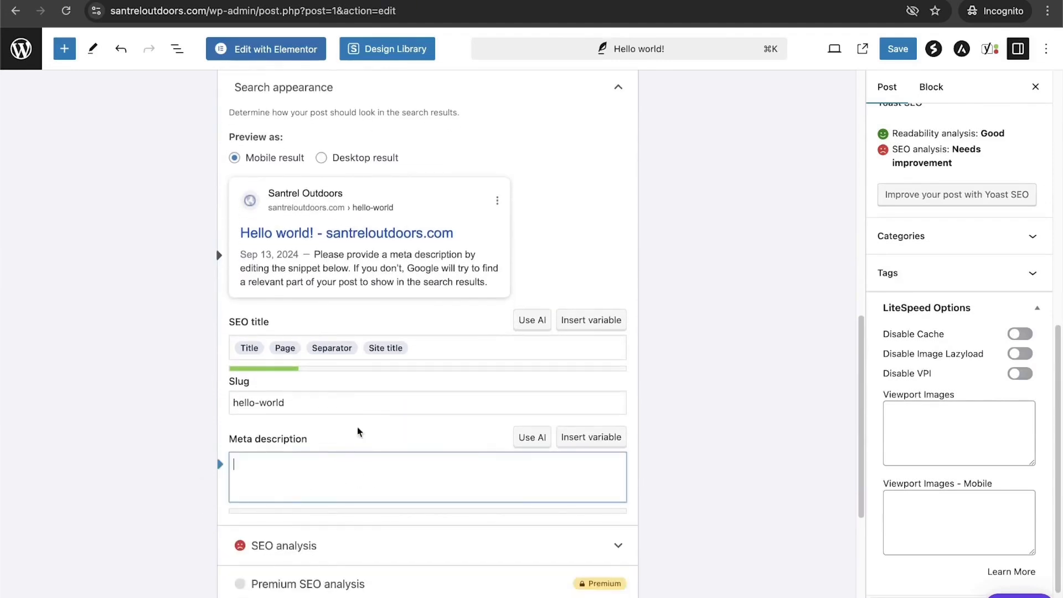
scroll(412, 464, up, 20)
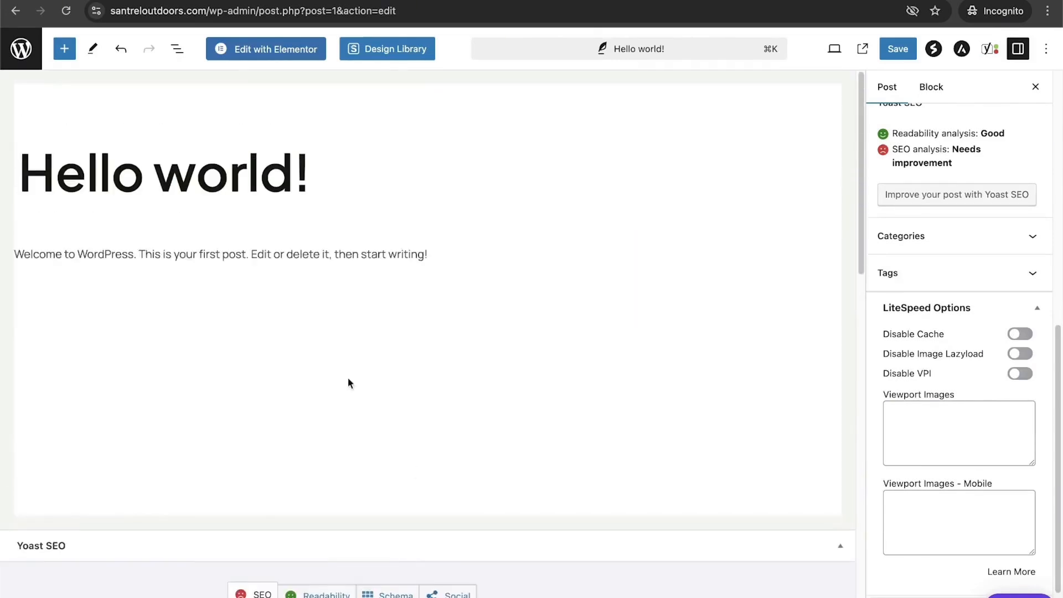
scroll(359, 308, down, 20)
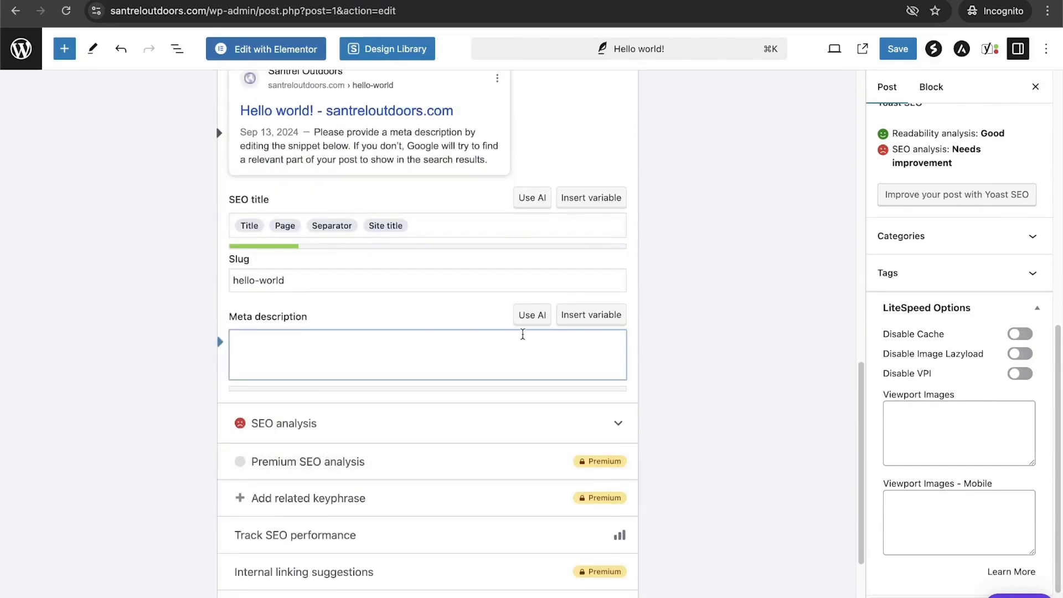
scroll(430, 384, up, 6)
scroll(394, 403, down, 7)
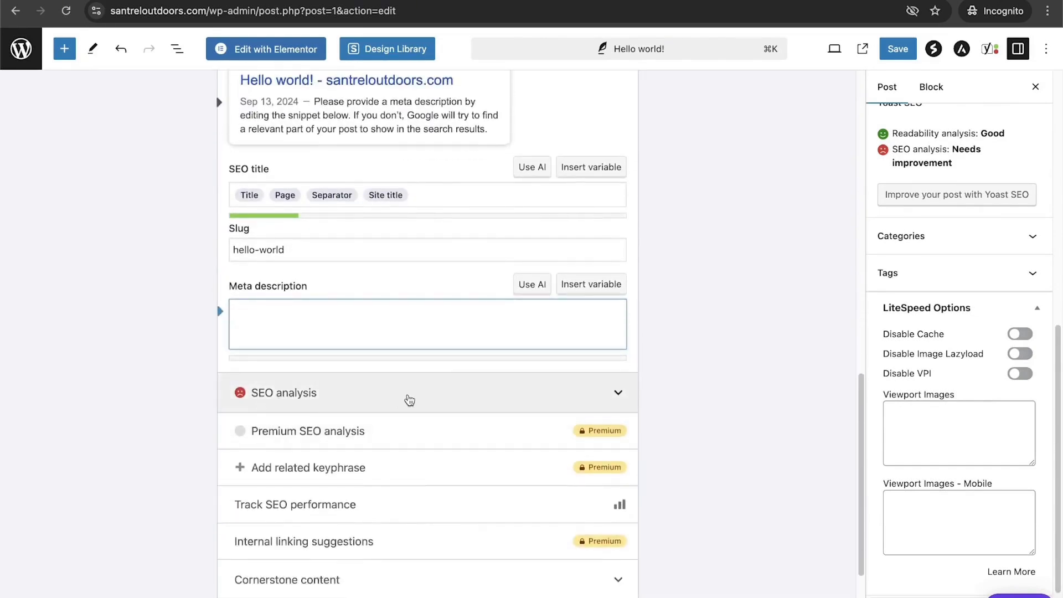
Step: Expand the post's SEO analysis and review the listed problems and good results against the post content
click(410, 400)
scroll(410, 400, down, 6)
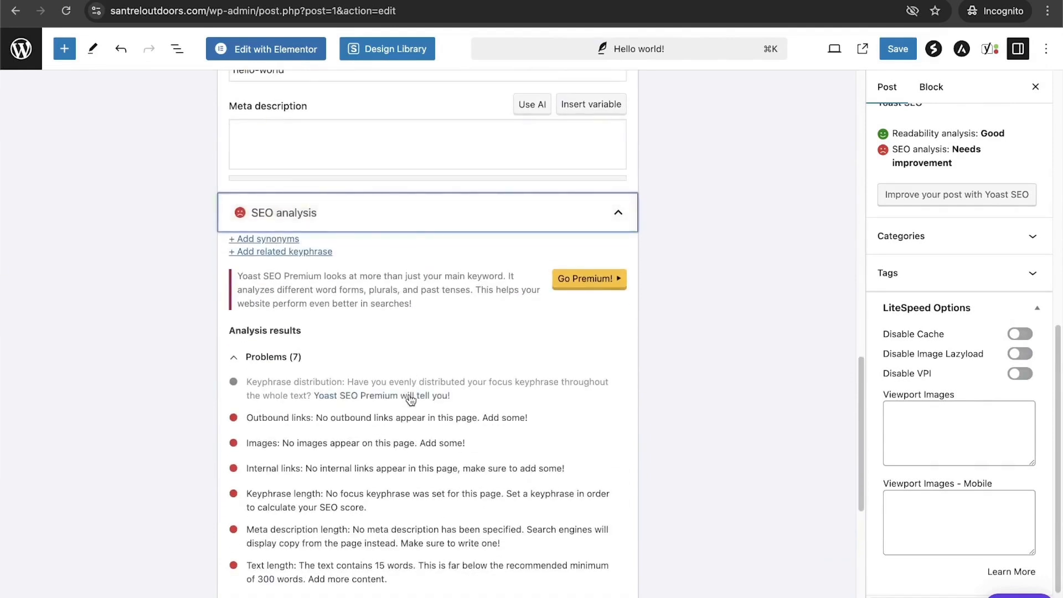
scroll(410, 400, down, 5)
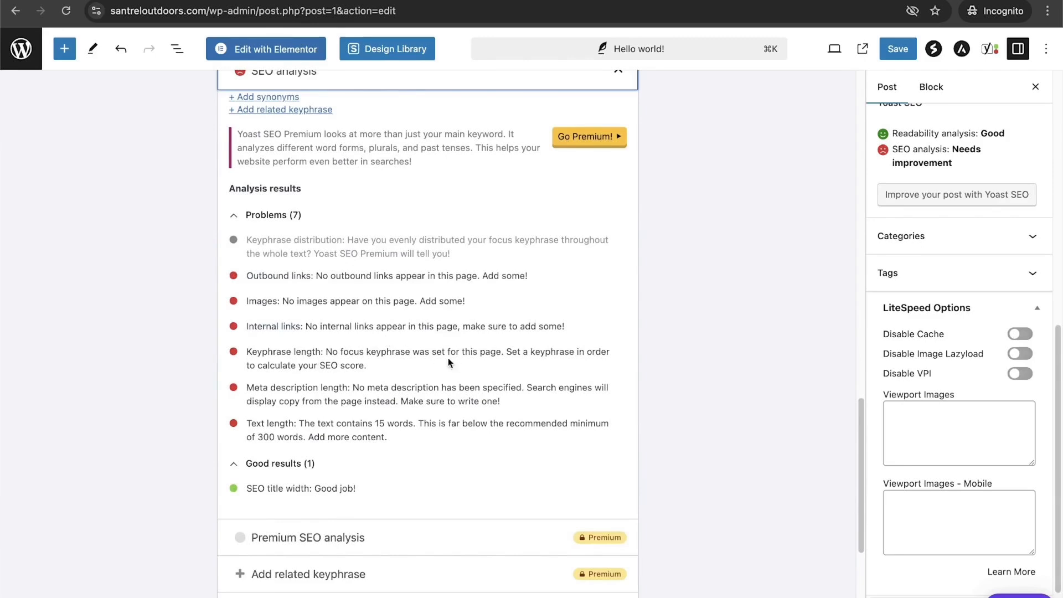
scroll(355, 366, up, 15)
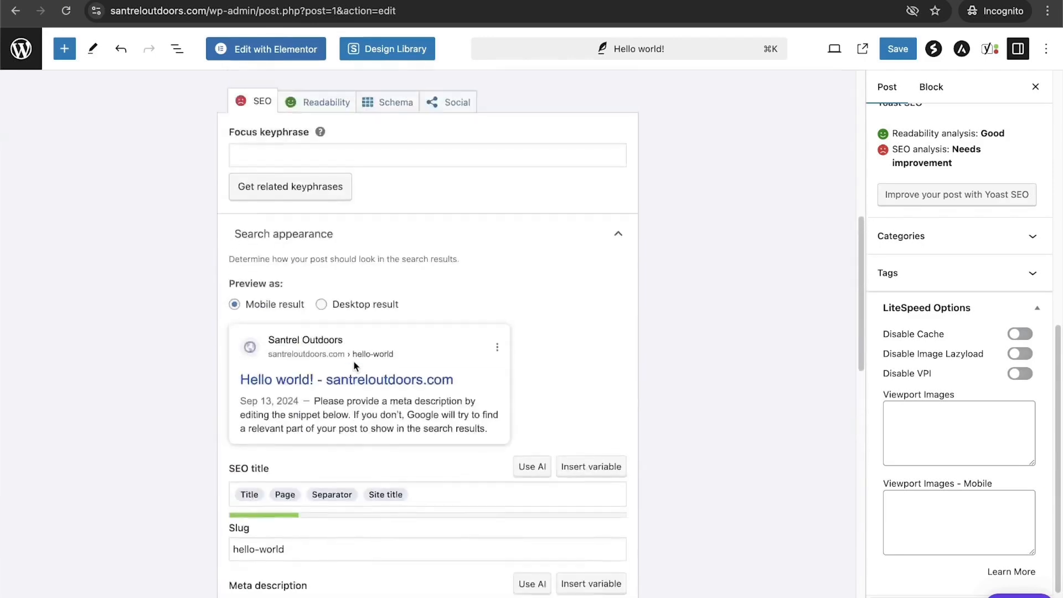
scroll(355, 366, up, 3)
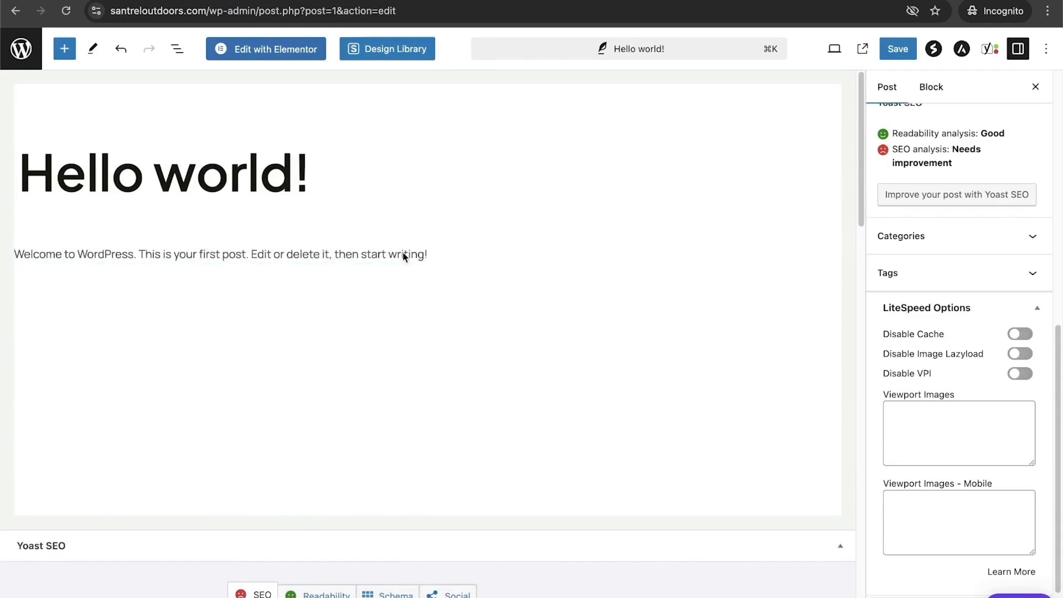
scroll(588, 427, down, 20)
scroll(587, 425, down, 15)
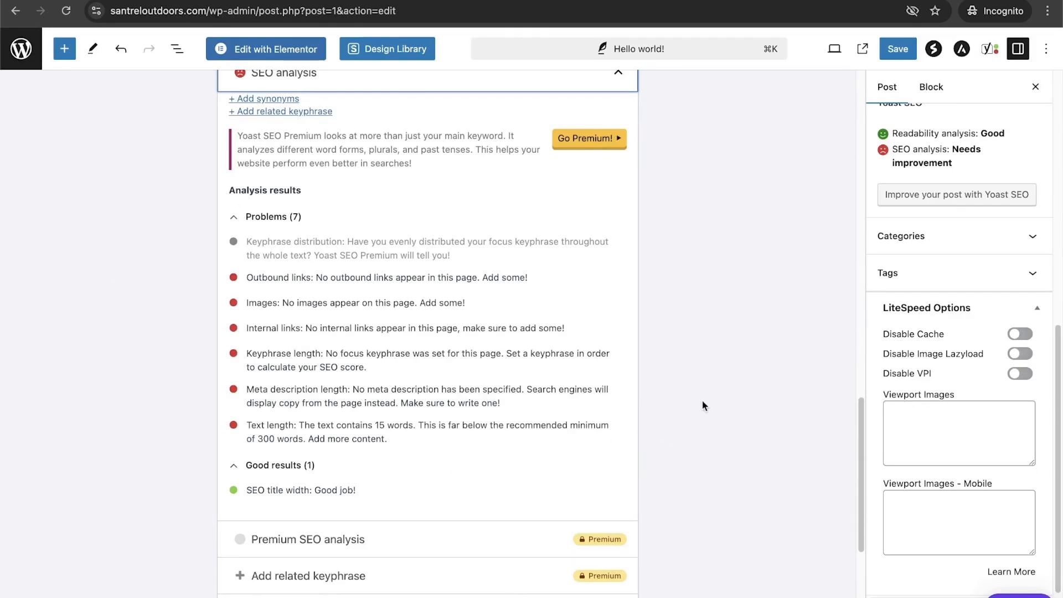
scroll(702, 403, up, 15)
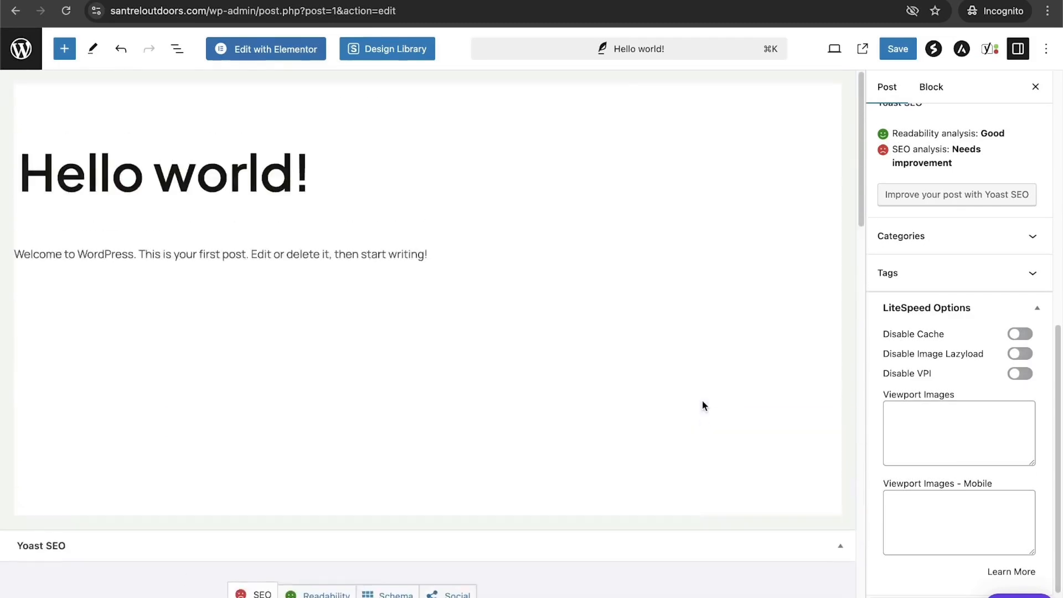